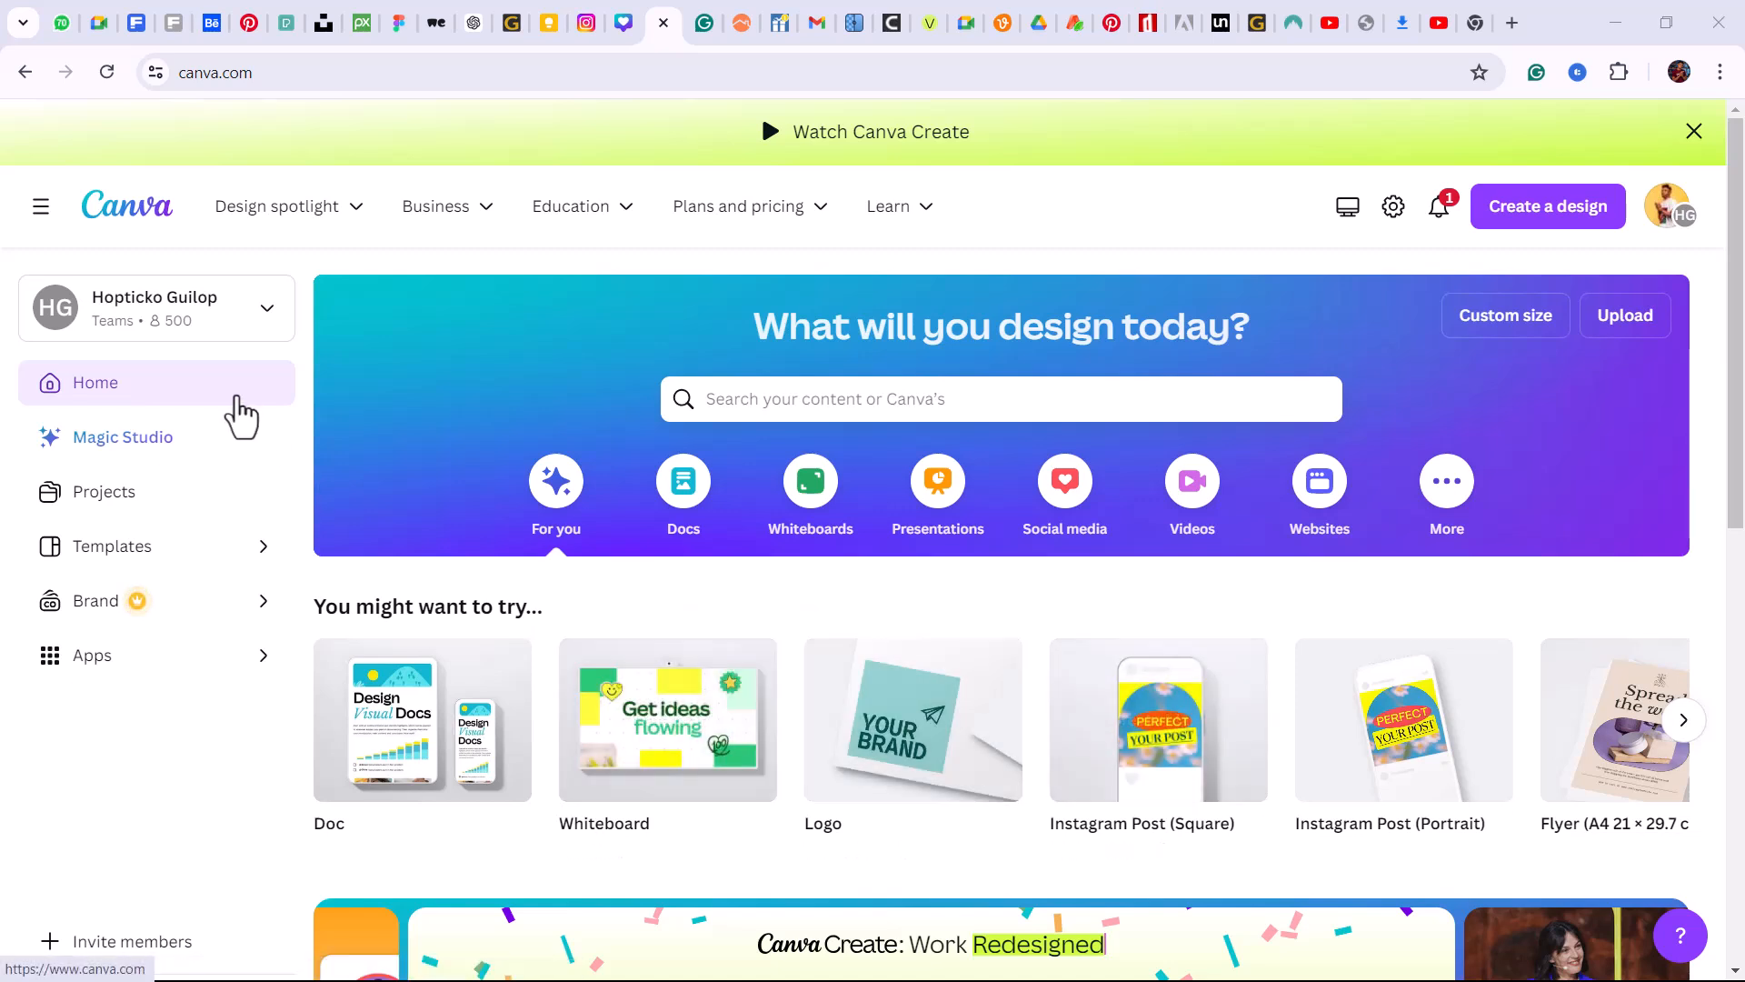
Create a new blank Instagram Post (Portrait) design at 1080 × 1350 px
left_click(758, 399)
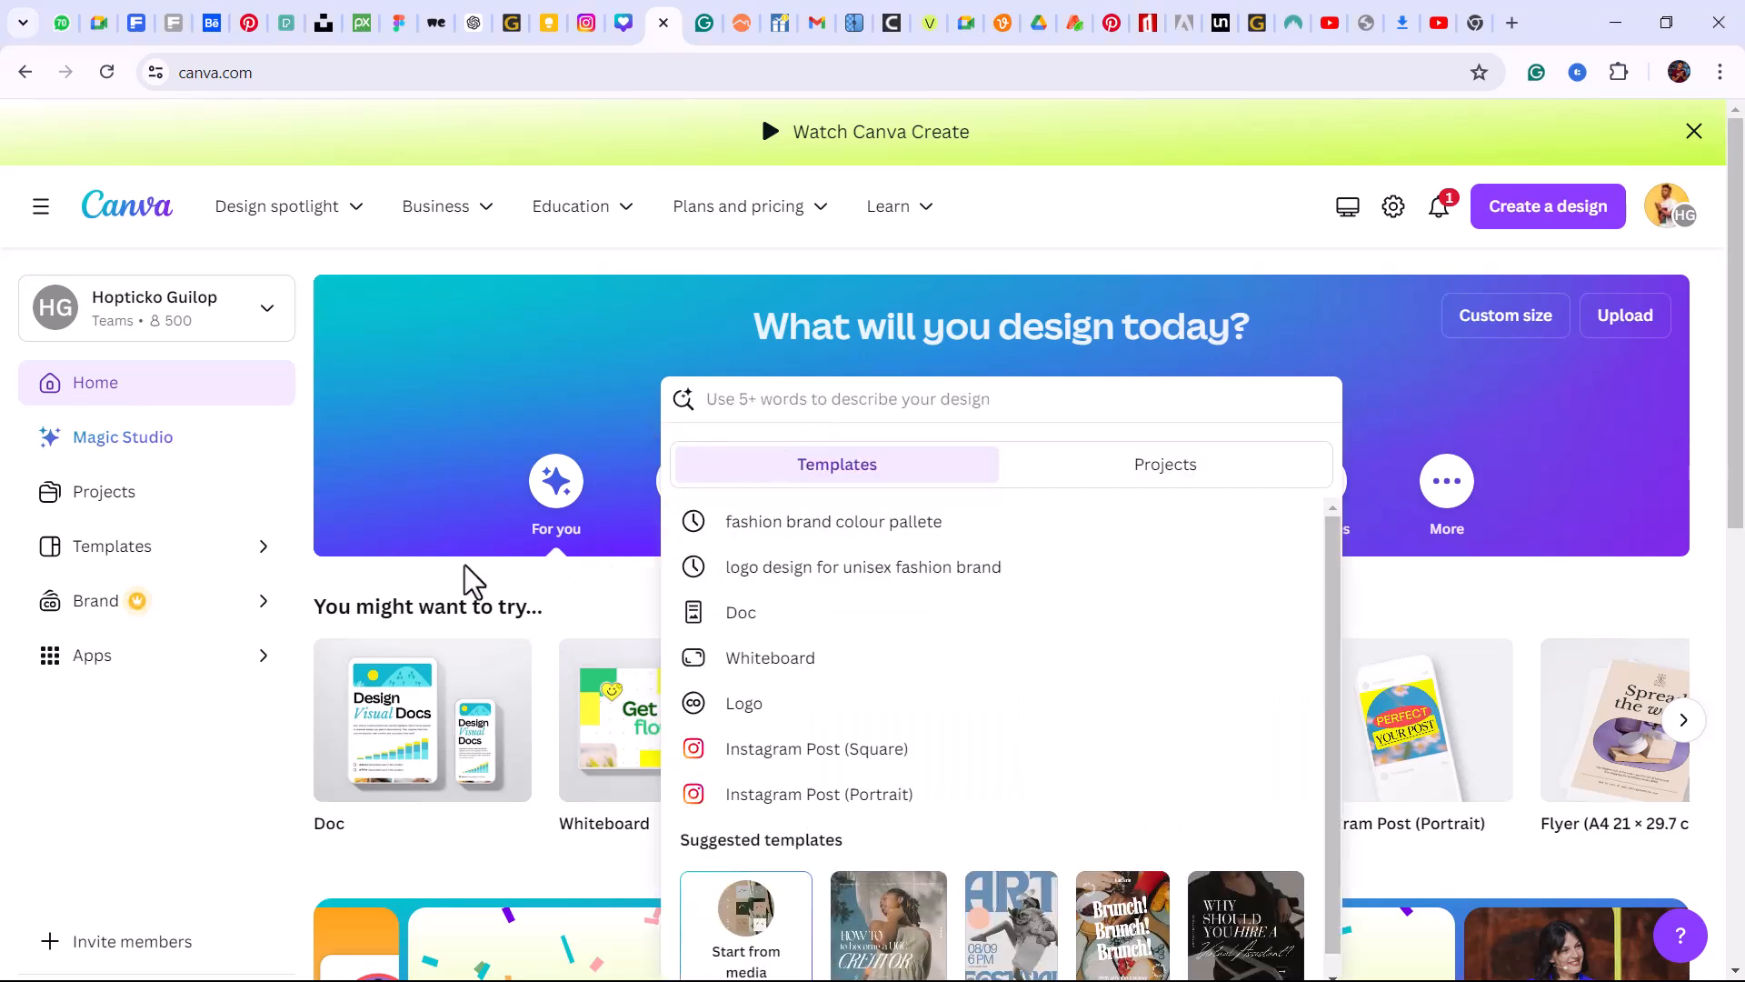
left_click(256, 834)
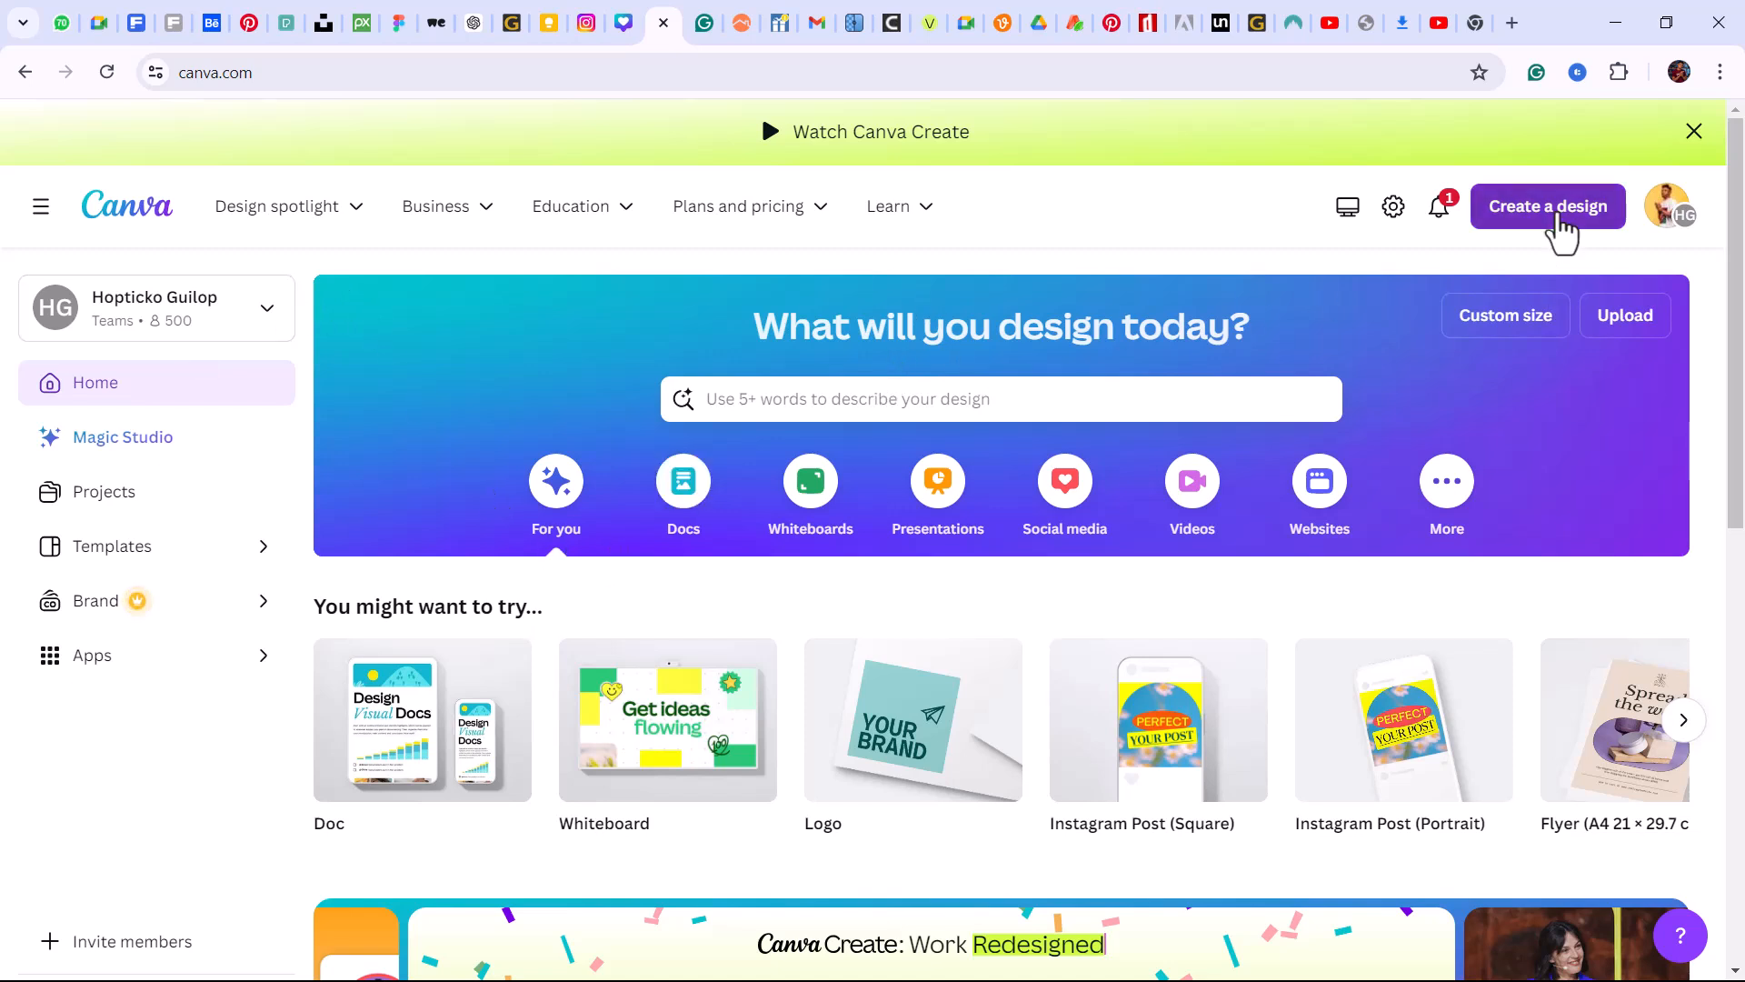
left_click(1557, 227)
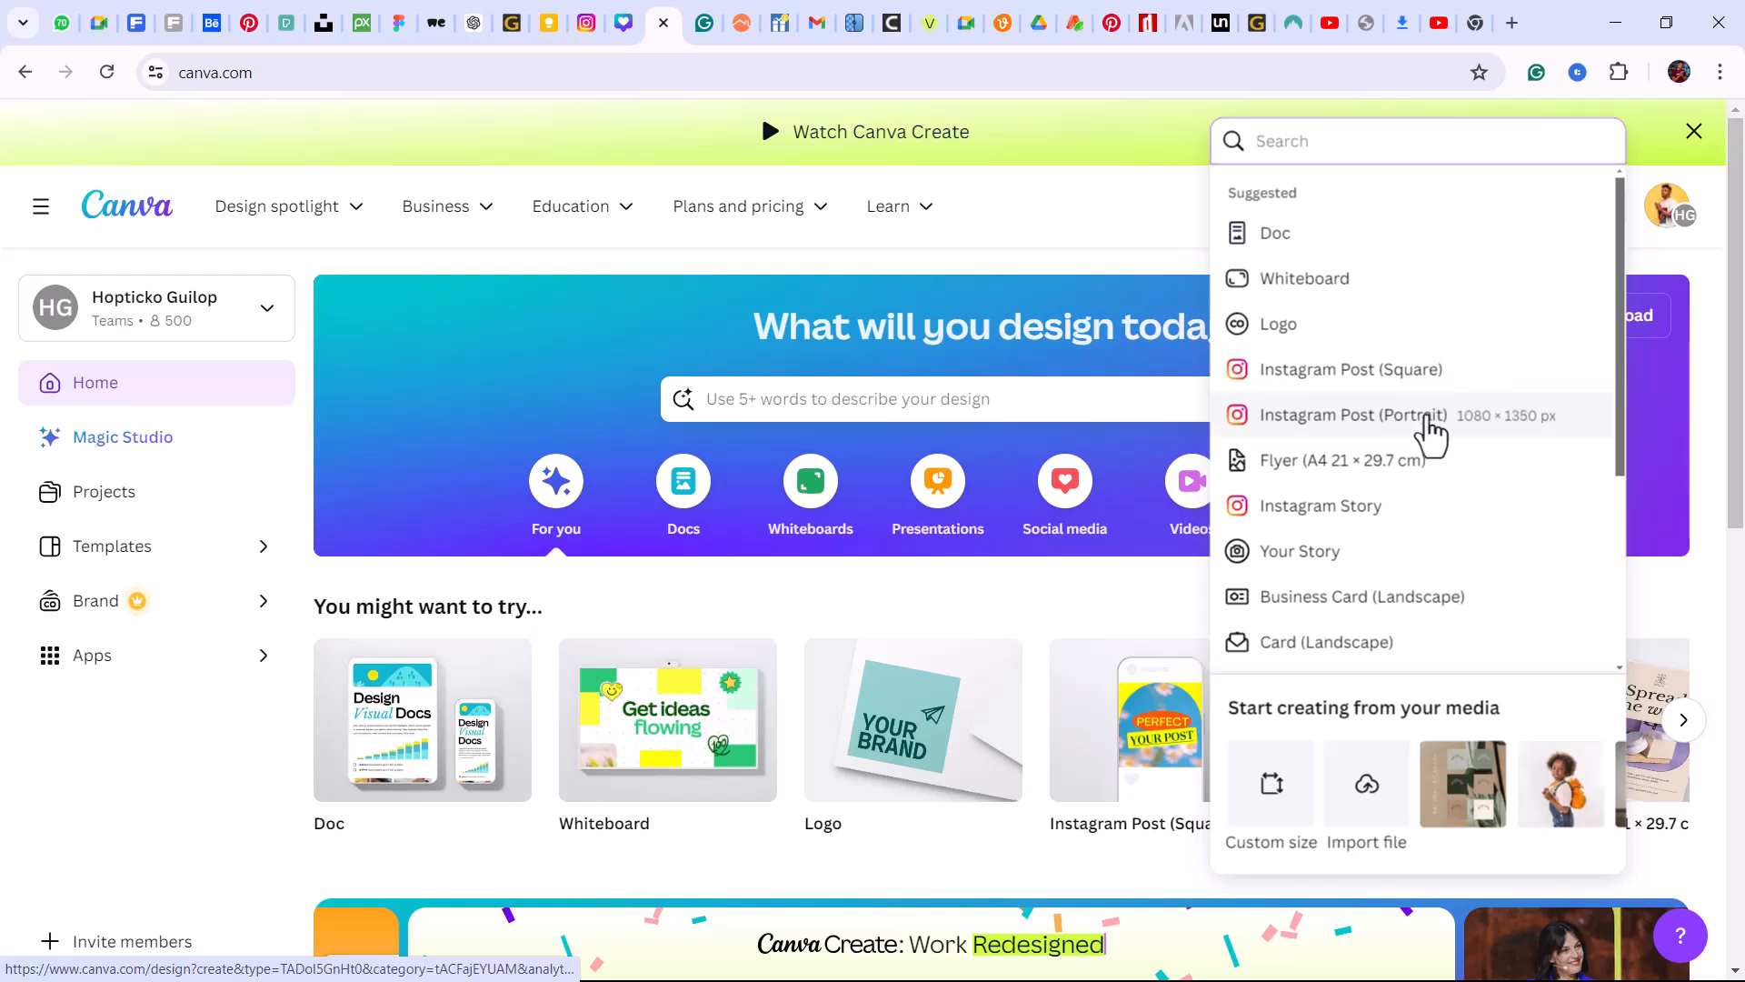
left_click(1431, 423)
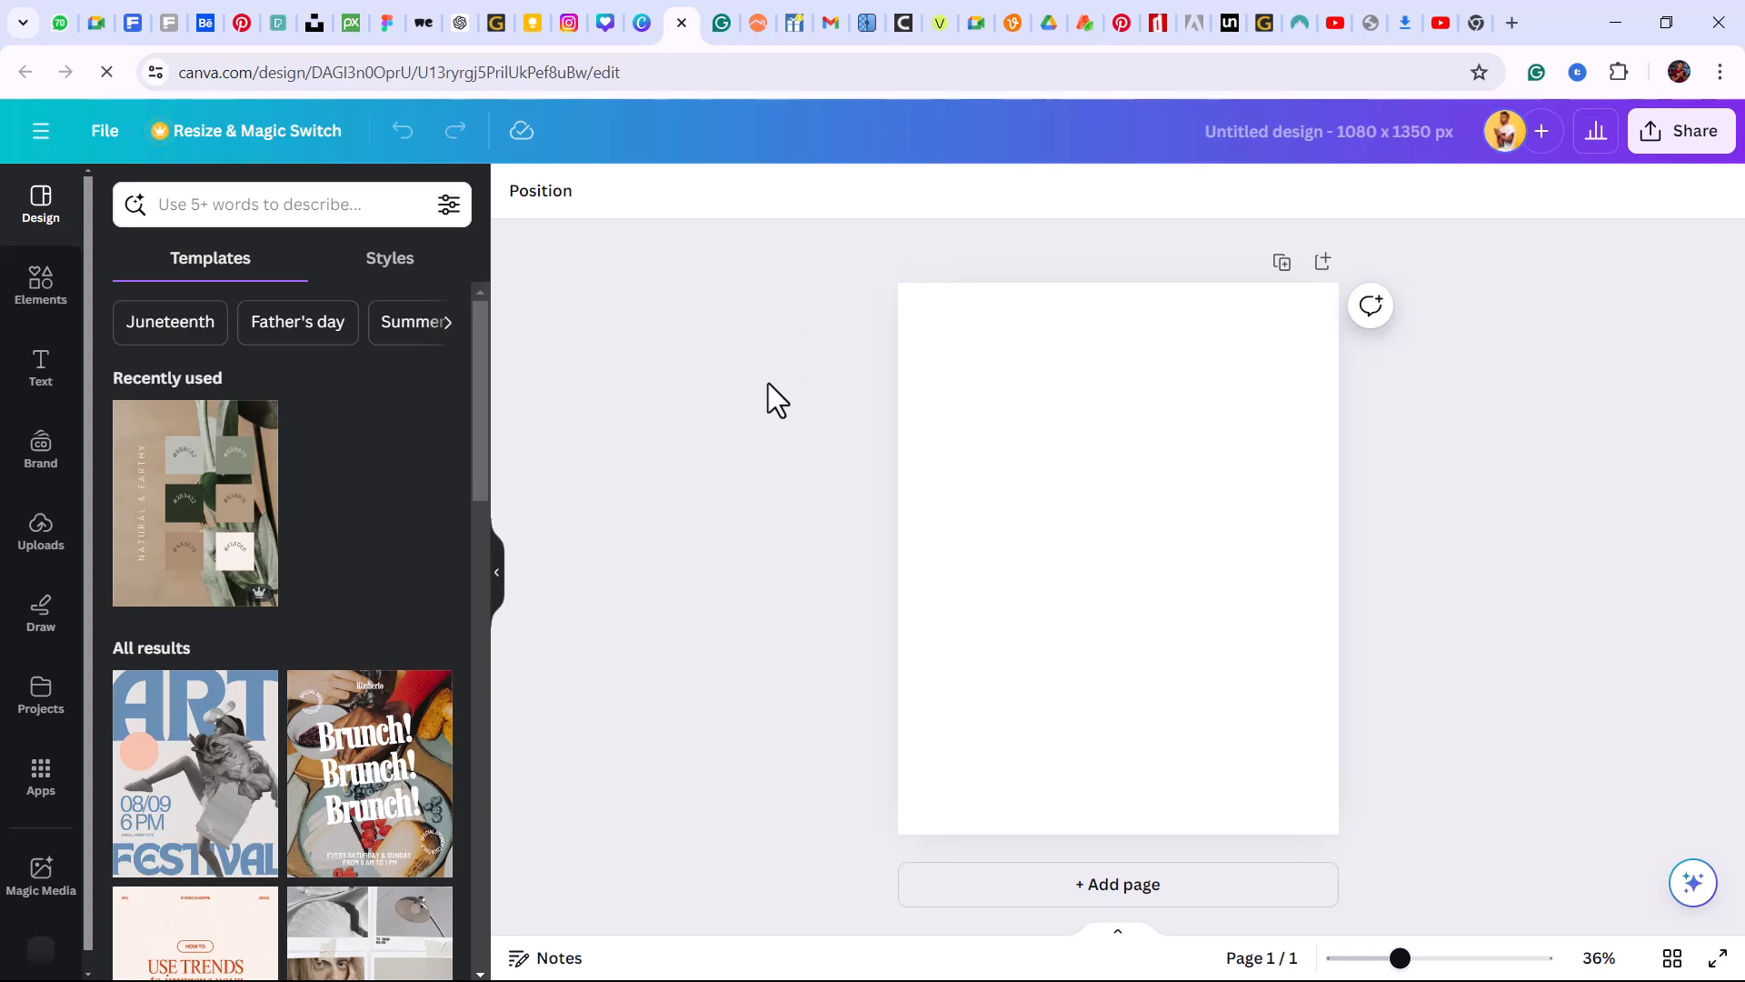
Return to the Canva home page and open Fashion Brand Art Design Logo from the recent designs
left_click(646, 35)
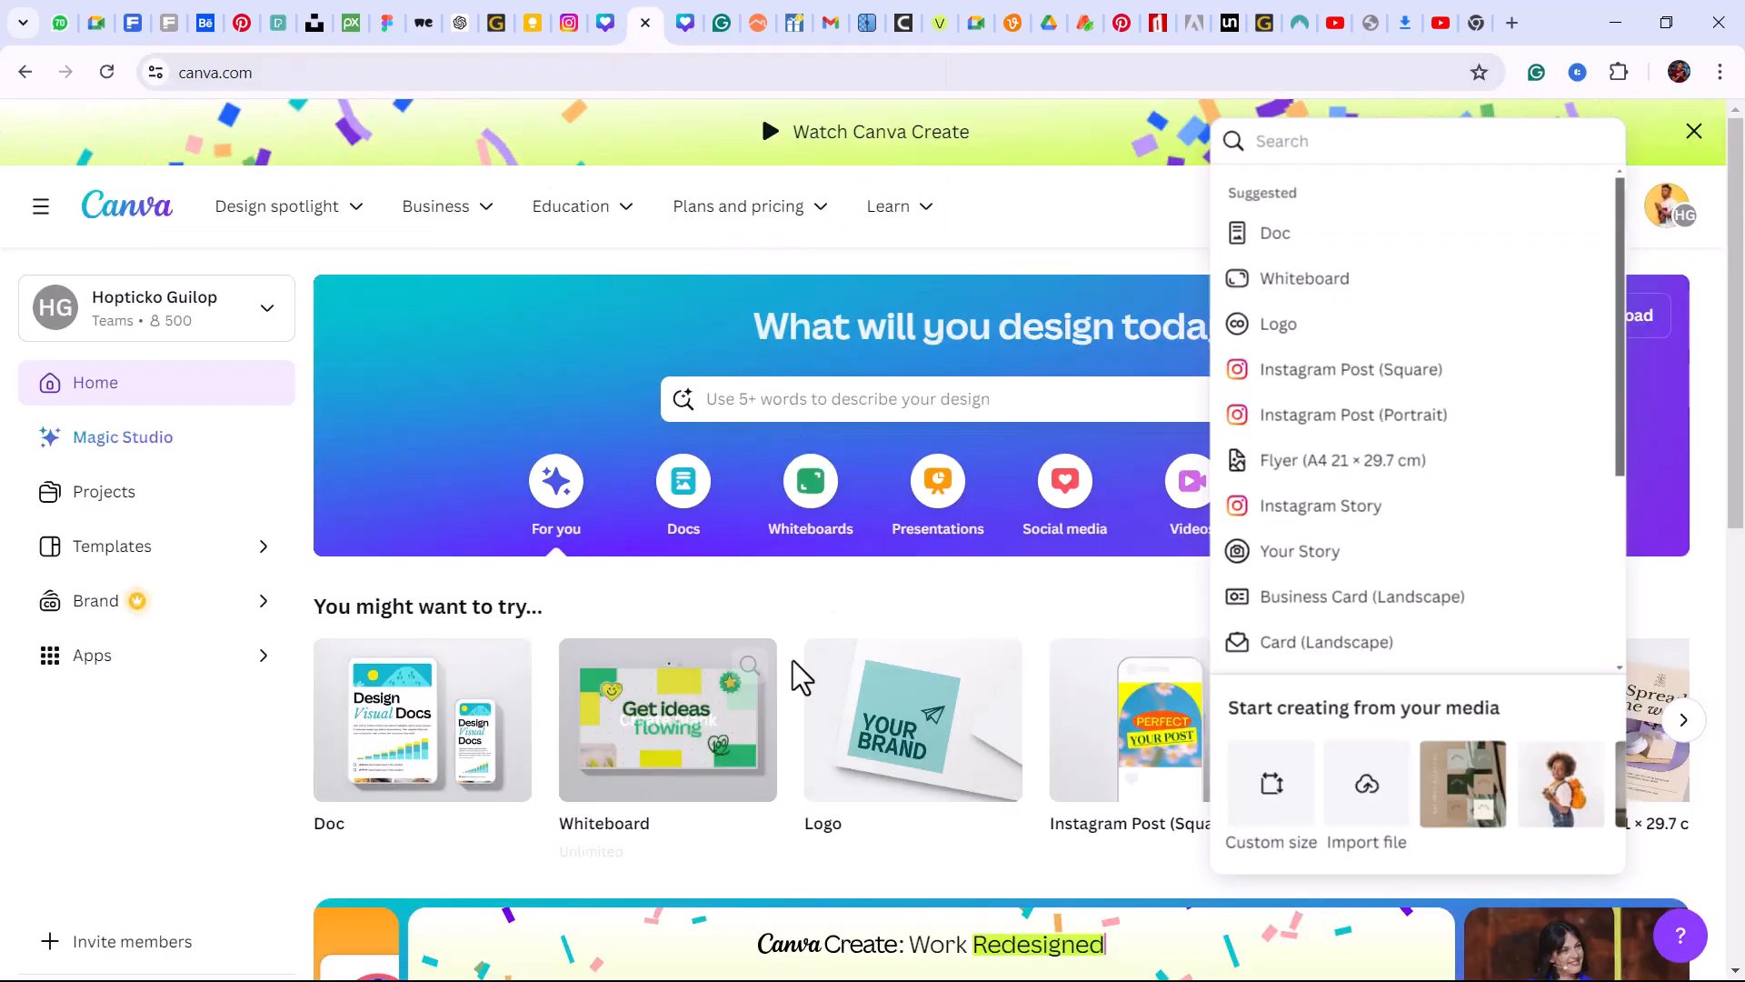
scroll(935, 494, "down", 1)
scroll(935, 495, "down", 6)
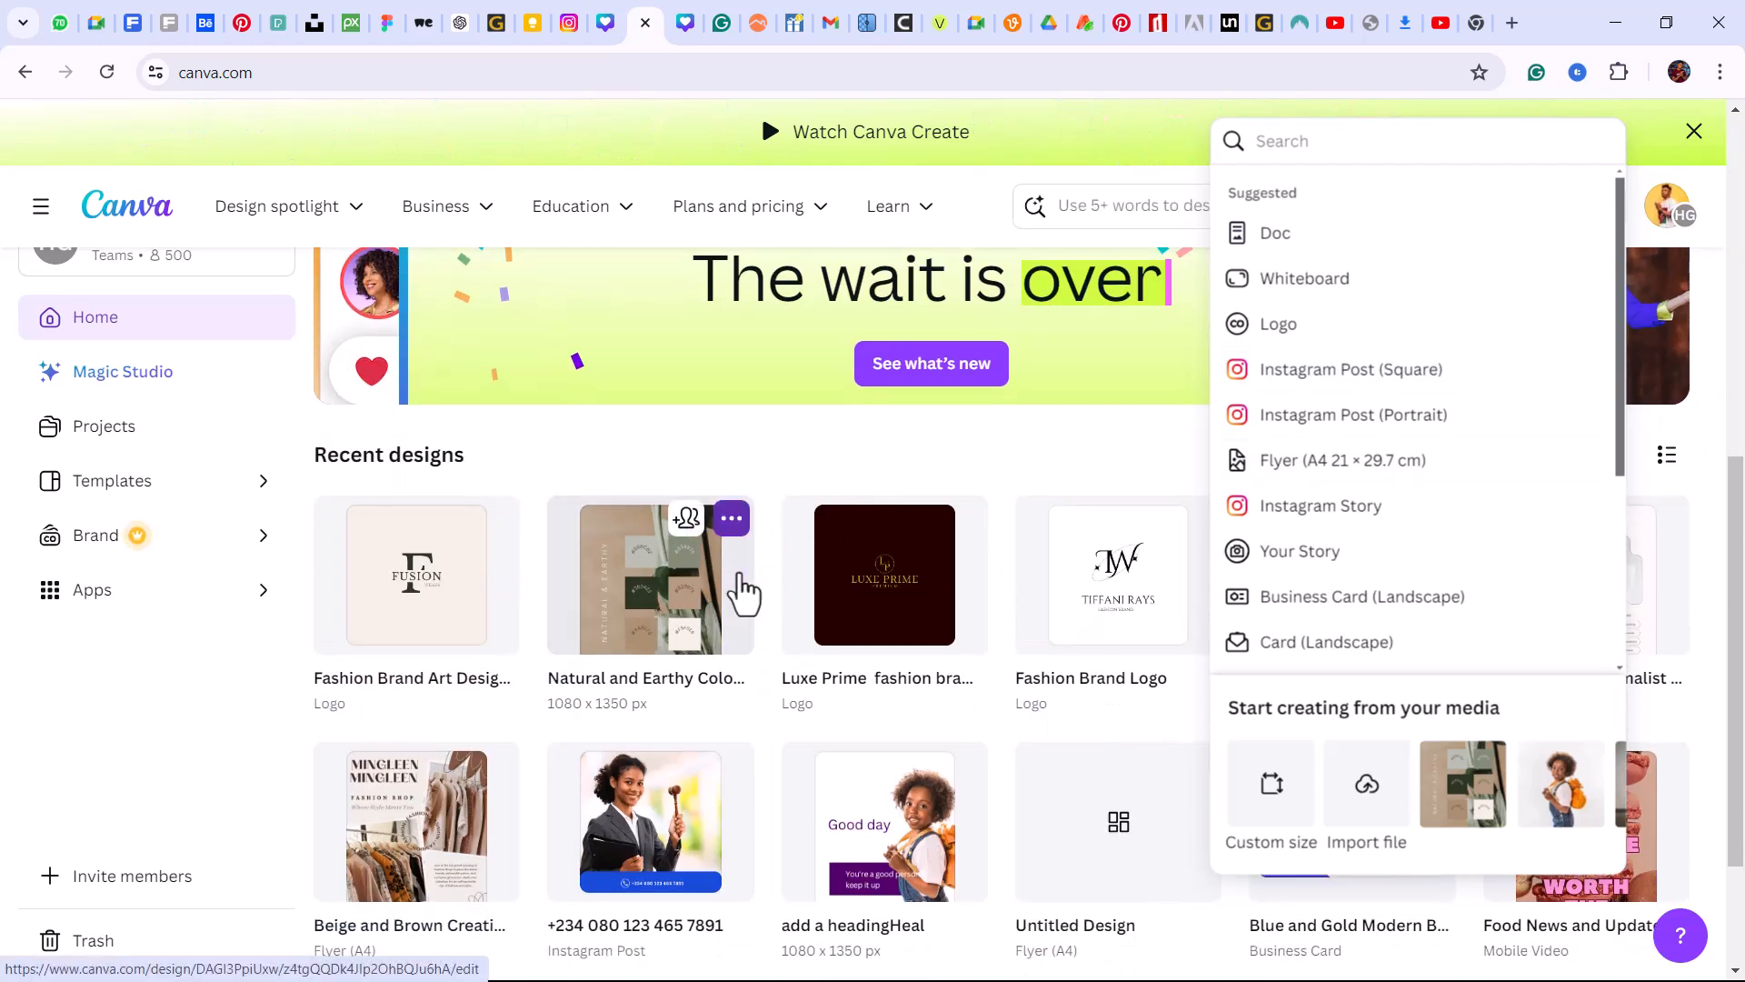
scroll(576, 655, "up", 3)
left_click(428, 896)
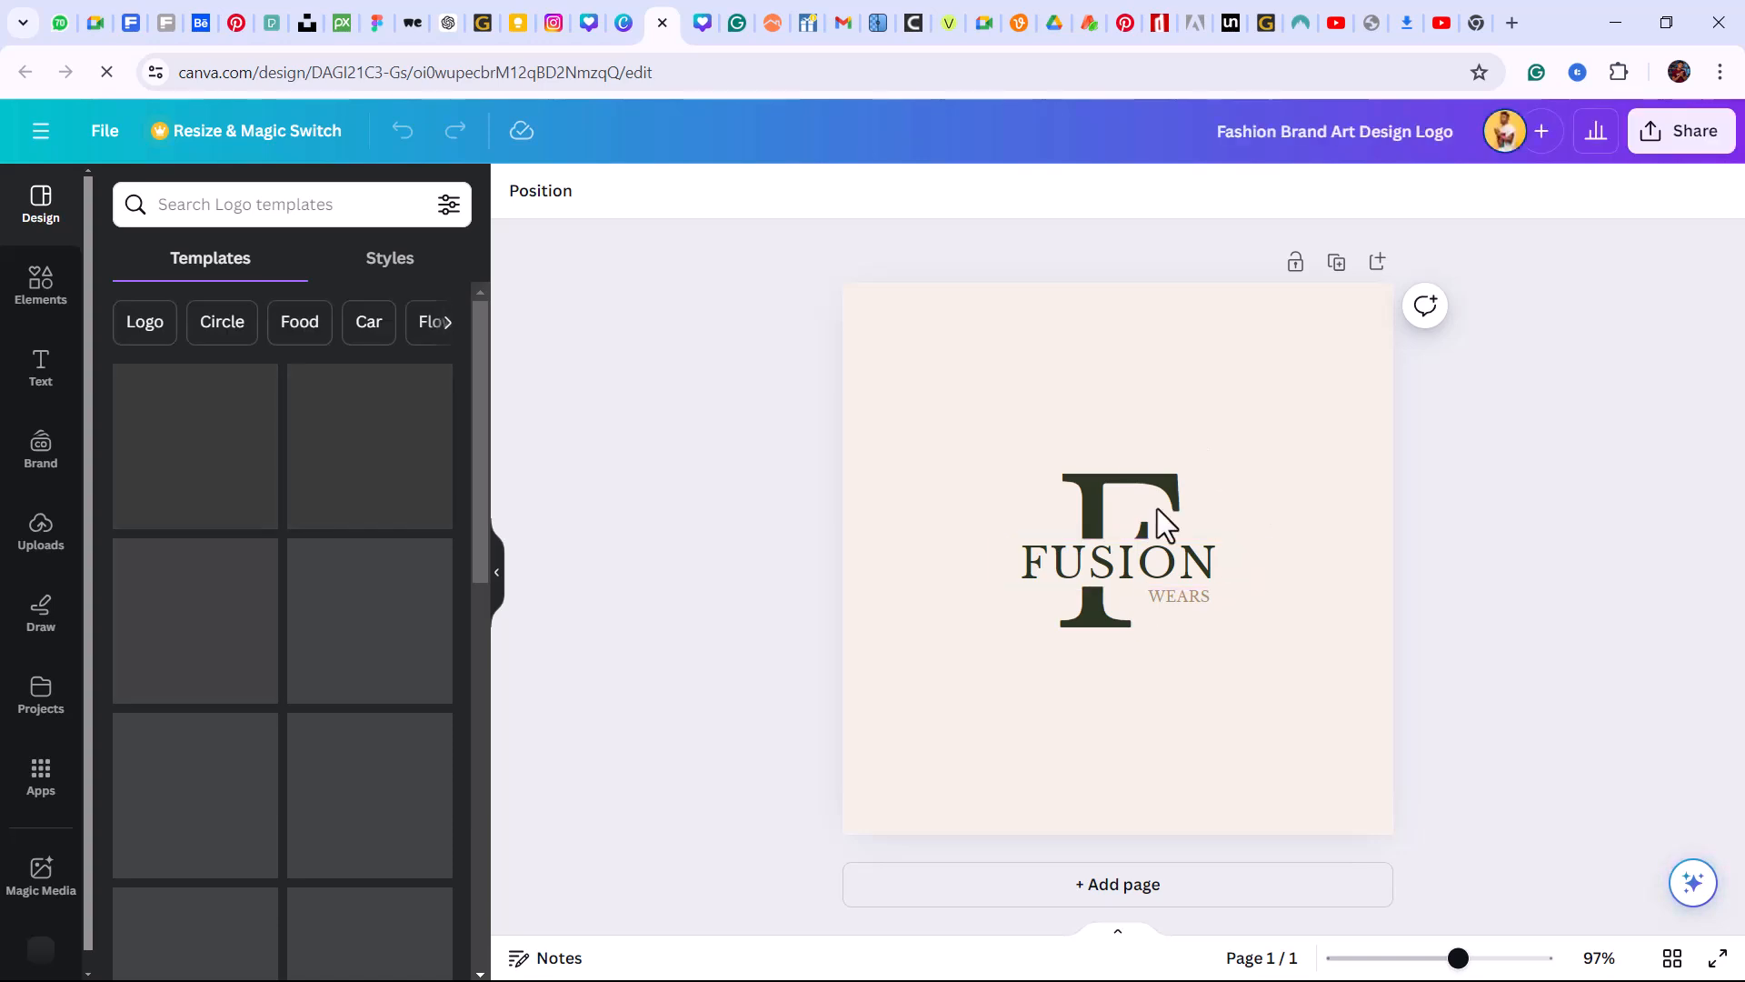
Return to the blank portrait post and apply the Minimalist Skincare Beauty Product Promotion Instagram Post template to its page
left_click(700, 37)
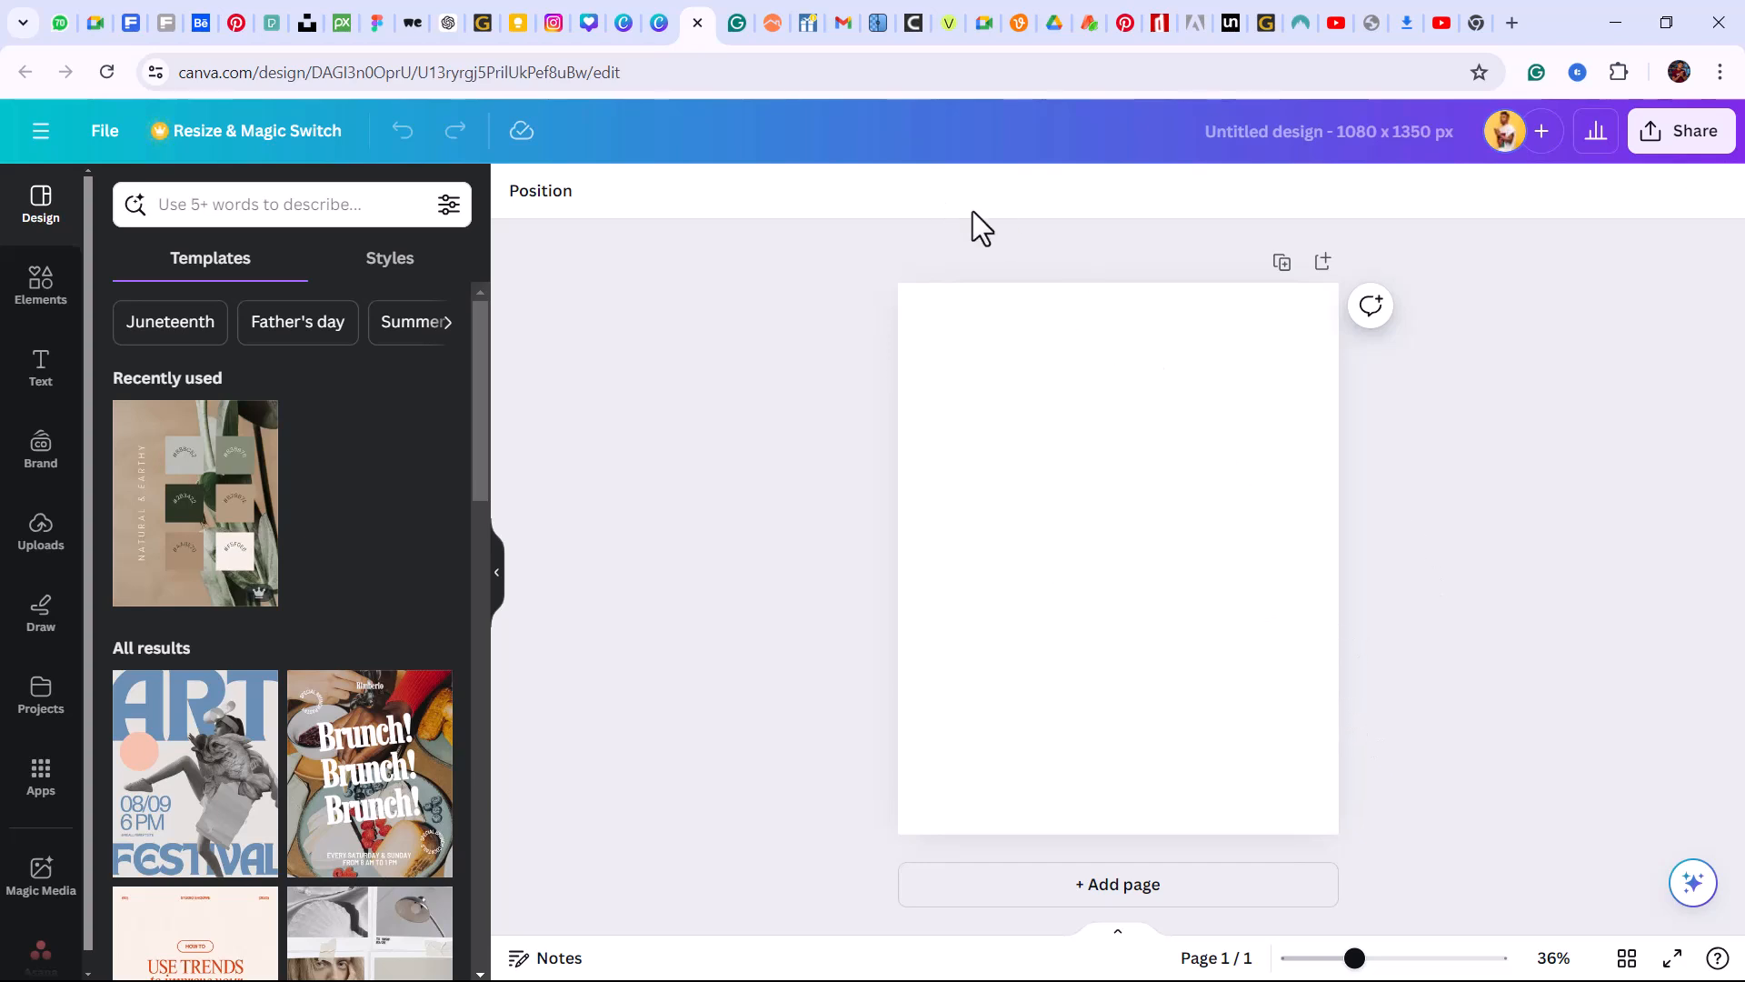
left_click(994, 495)
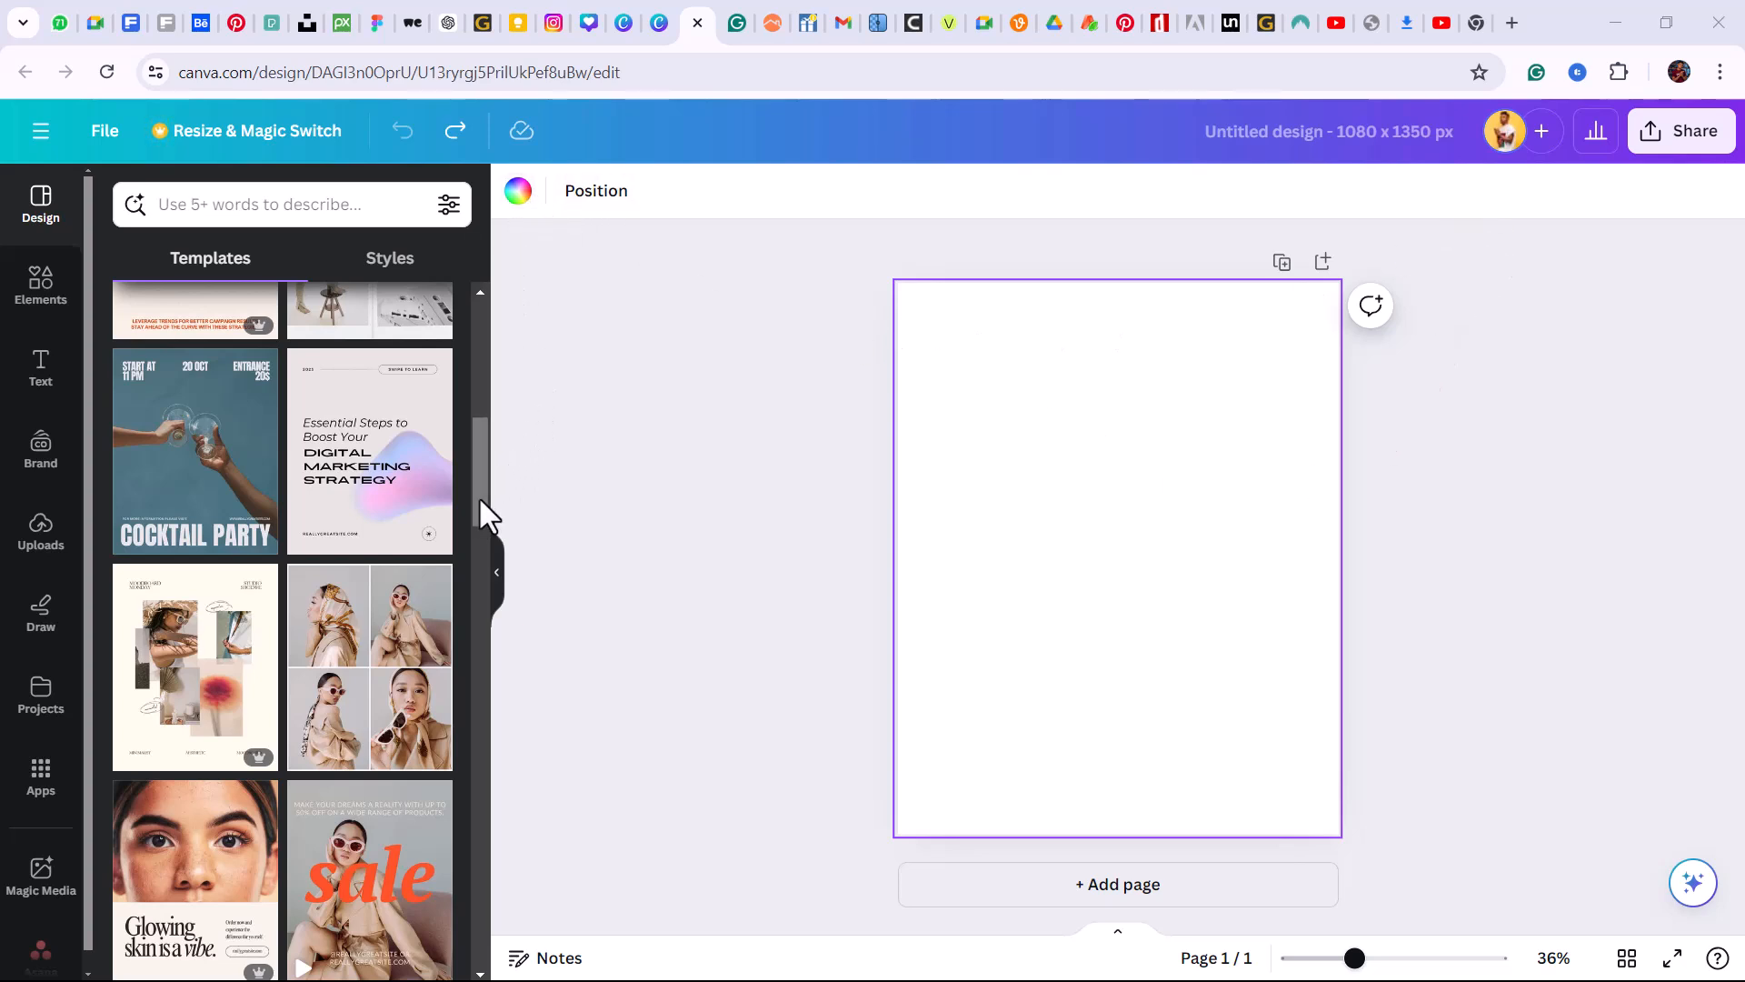
left_click_drag(478, 494, 494, 557)
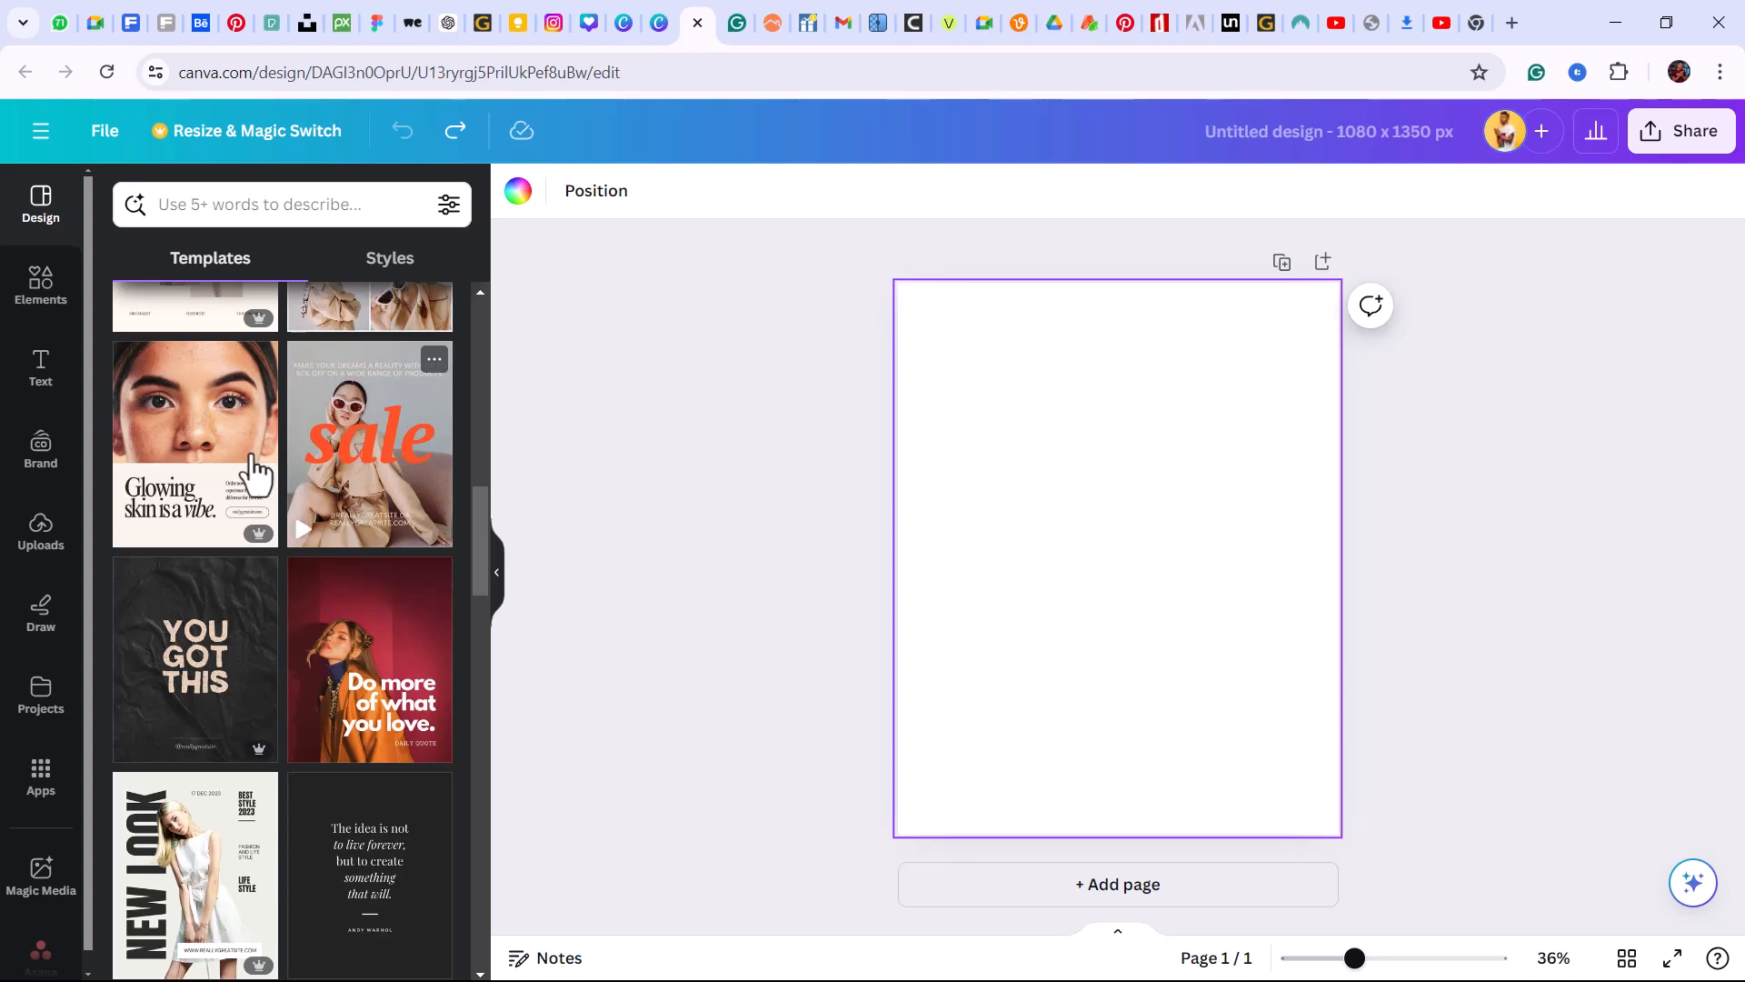
left_click(217, 483)
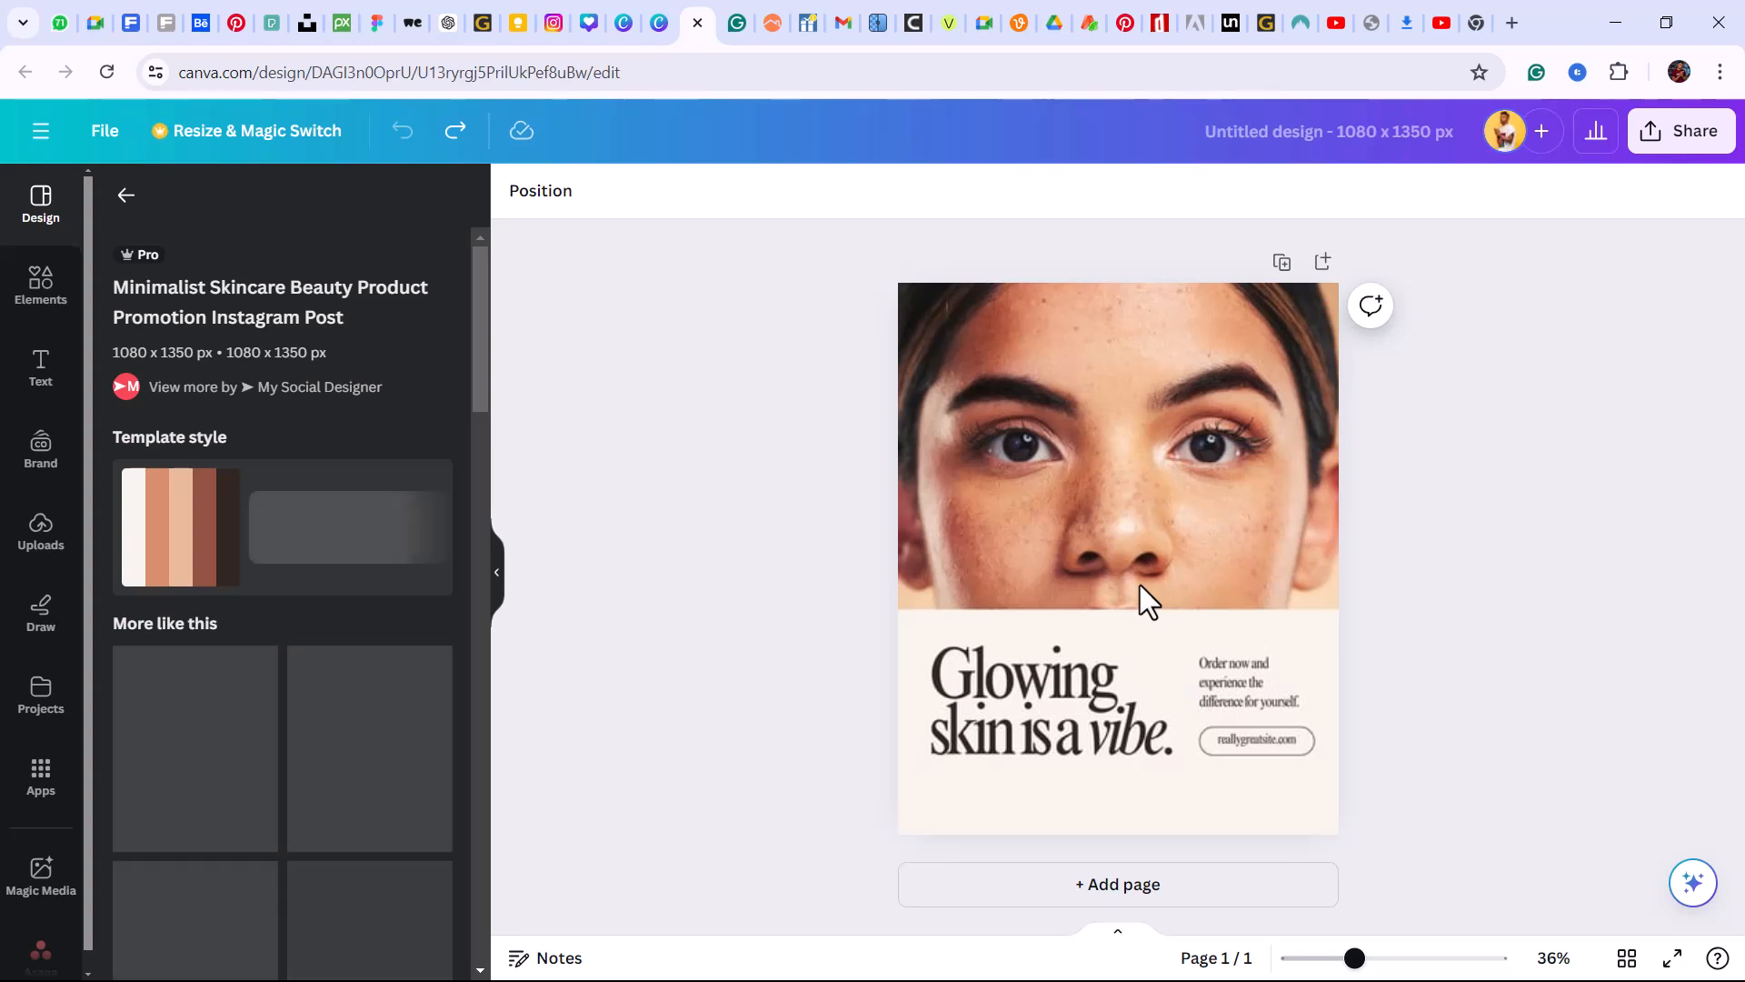
scroll(1140, 586, "down", 1)
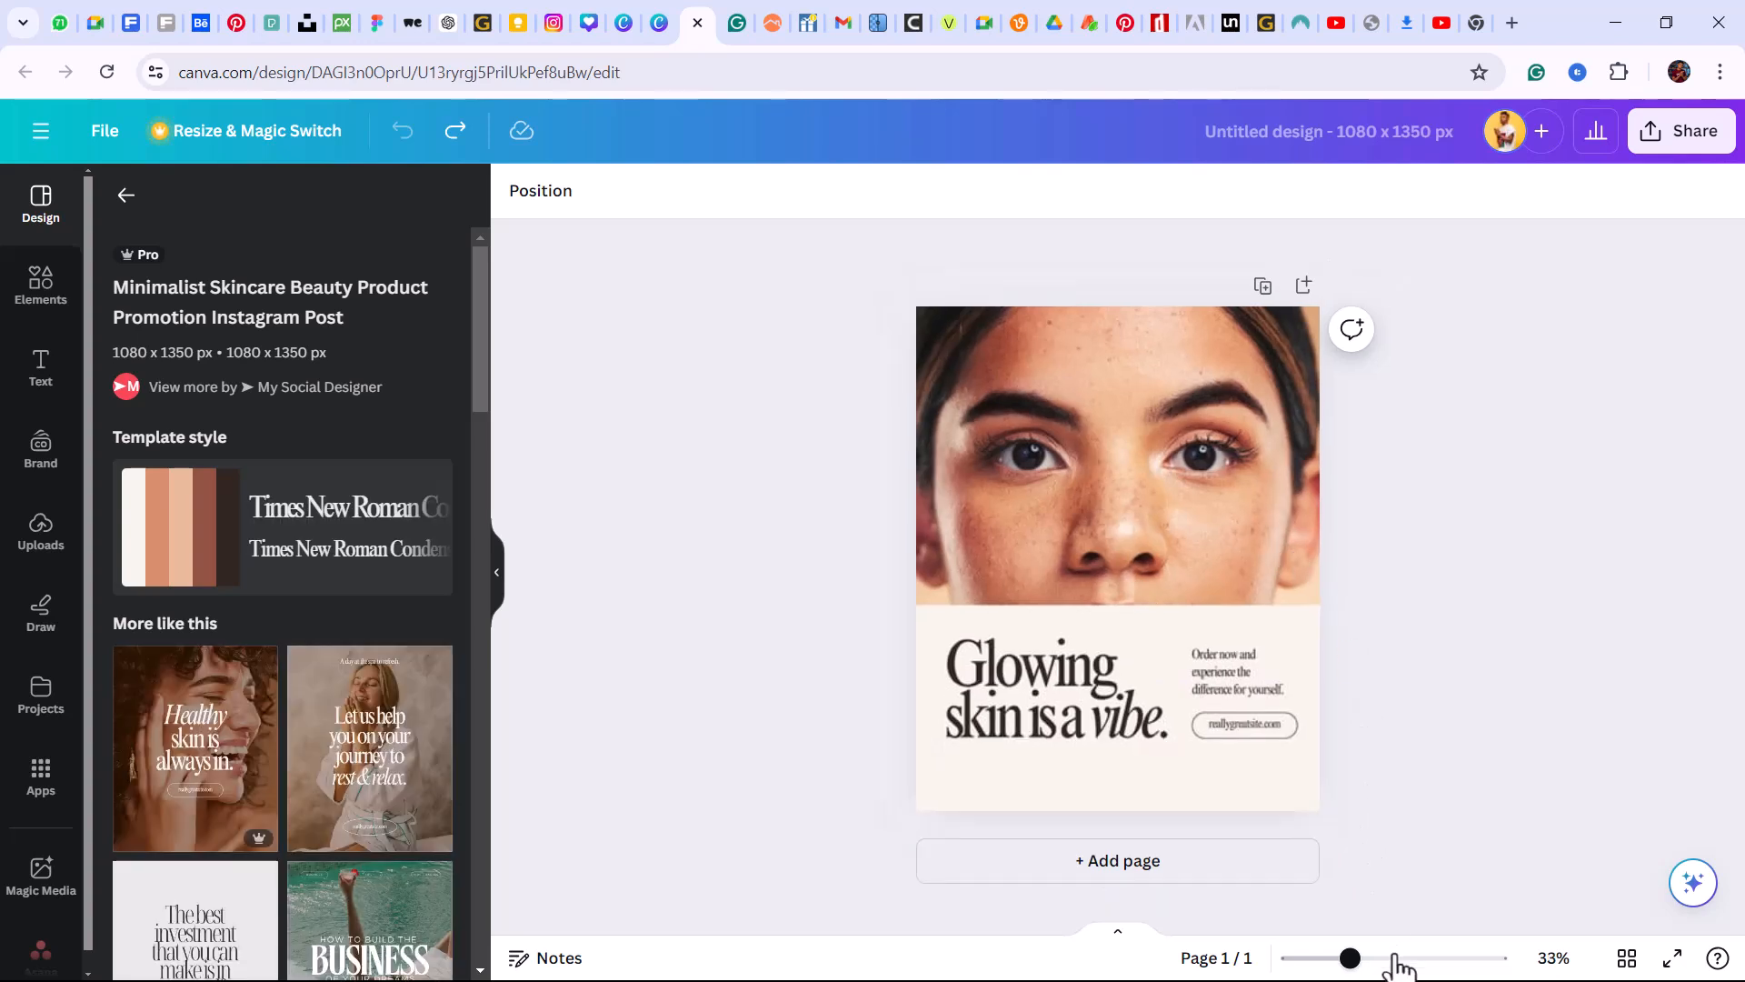
left_click_drag(1355, 960, 1360, 962)
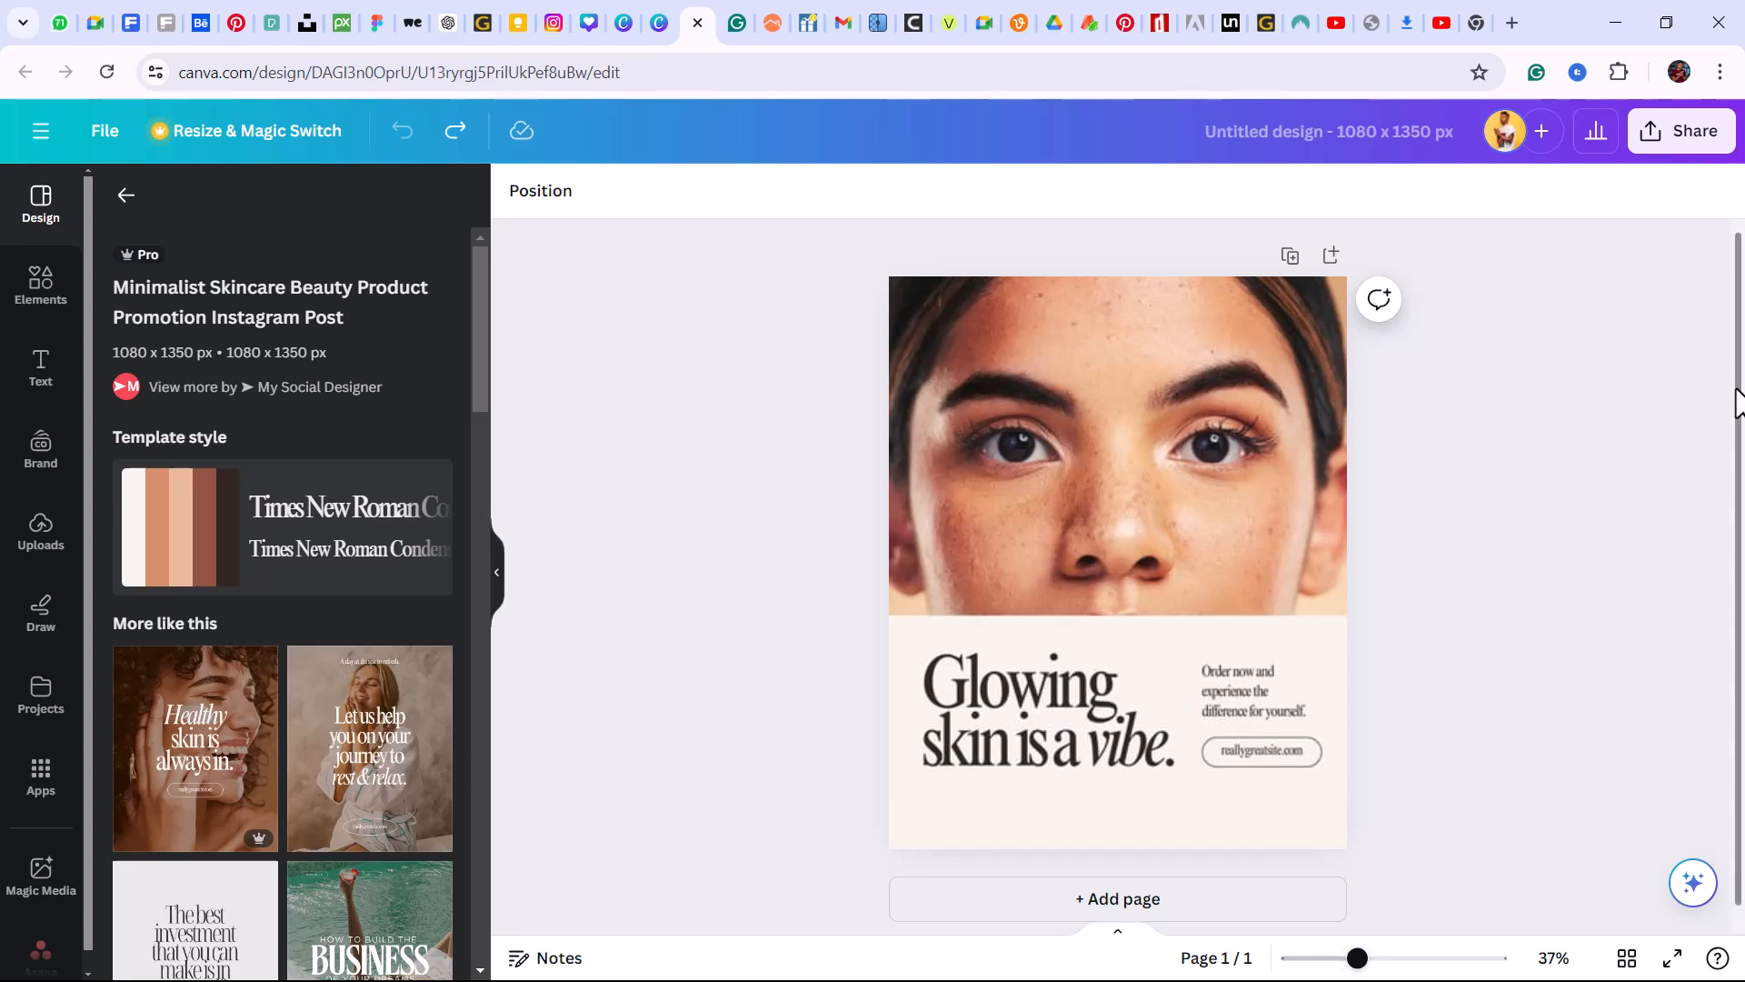
left_click_drag(1738, 390, 1743, 370)
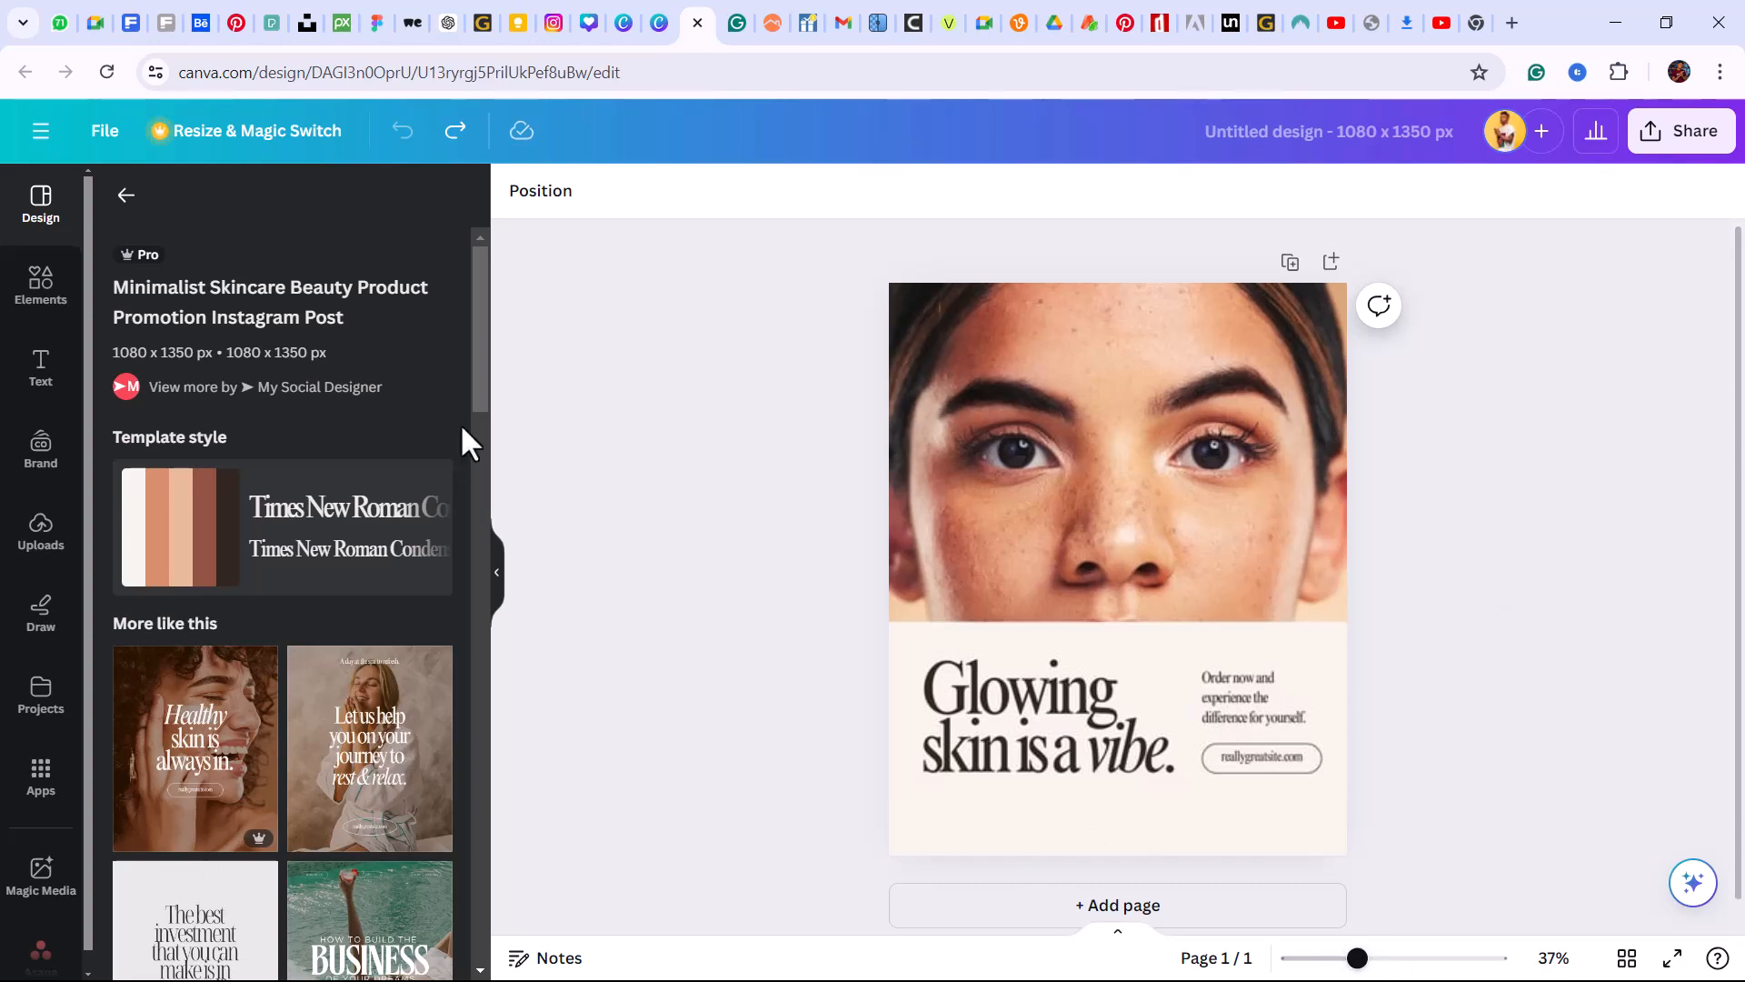
mouse_move(486, 363)
left_mouse_down()
mouse_move(487, 465)
mouse_move(485, 369)
left_mouse_up()
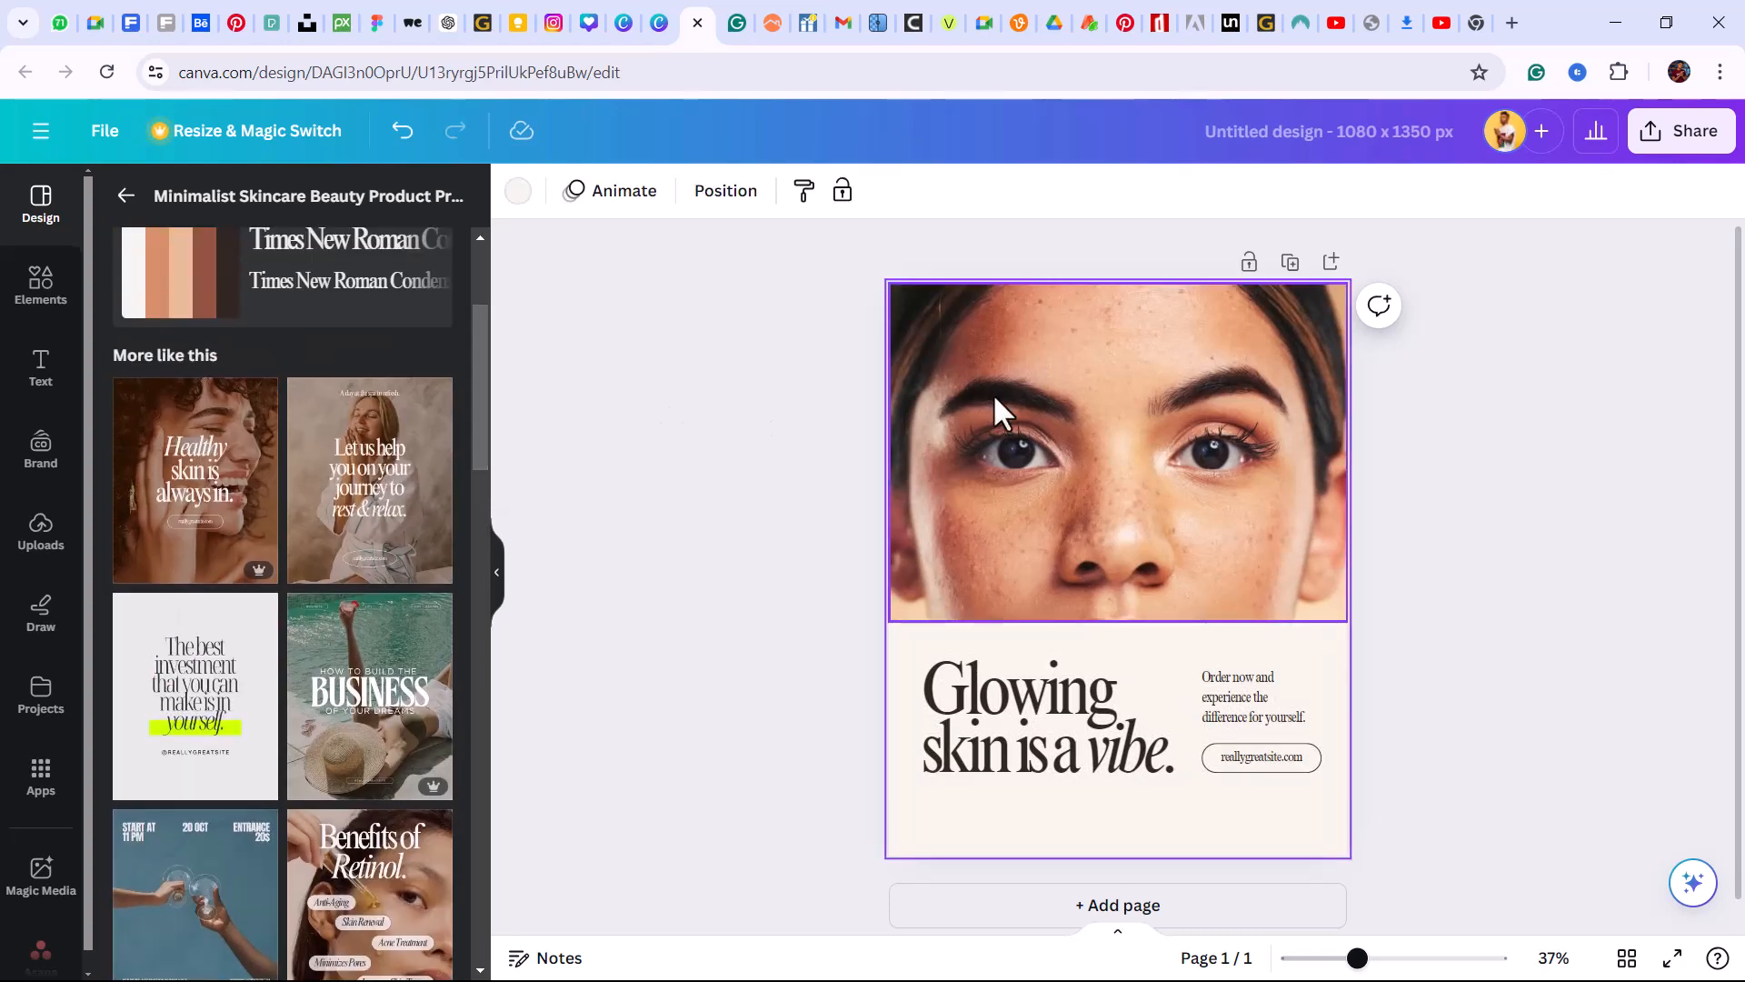
Select the template's face photo, switch to ChatGPT to review the "Why Make Fashion a Priority?" carousel text, and return to the design
left_click(1022, 407)
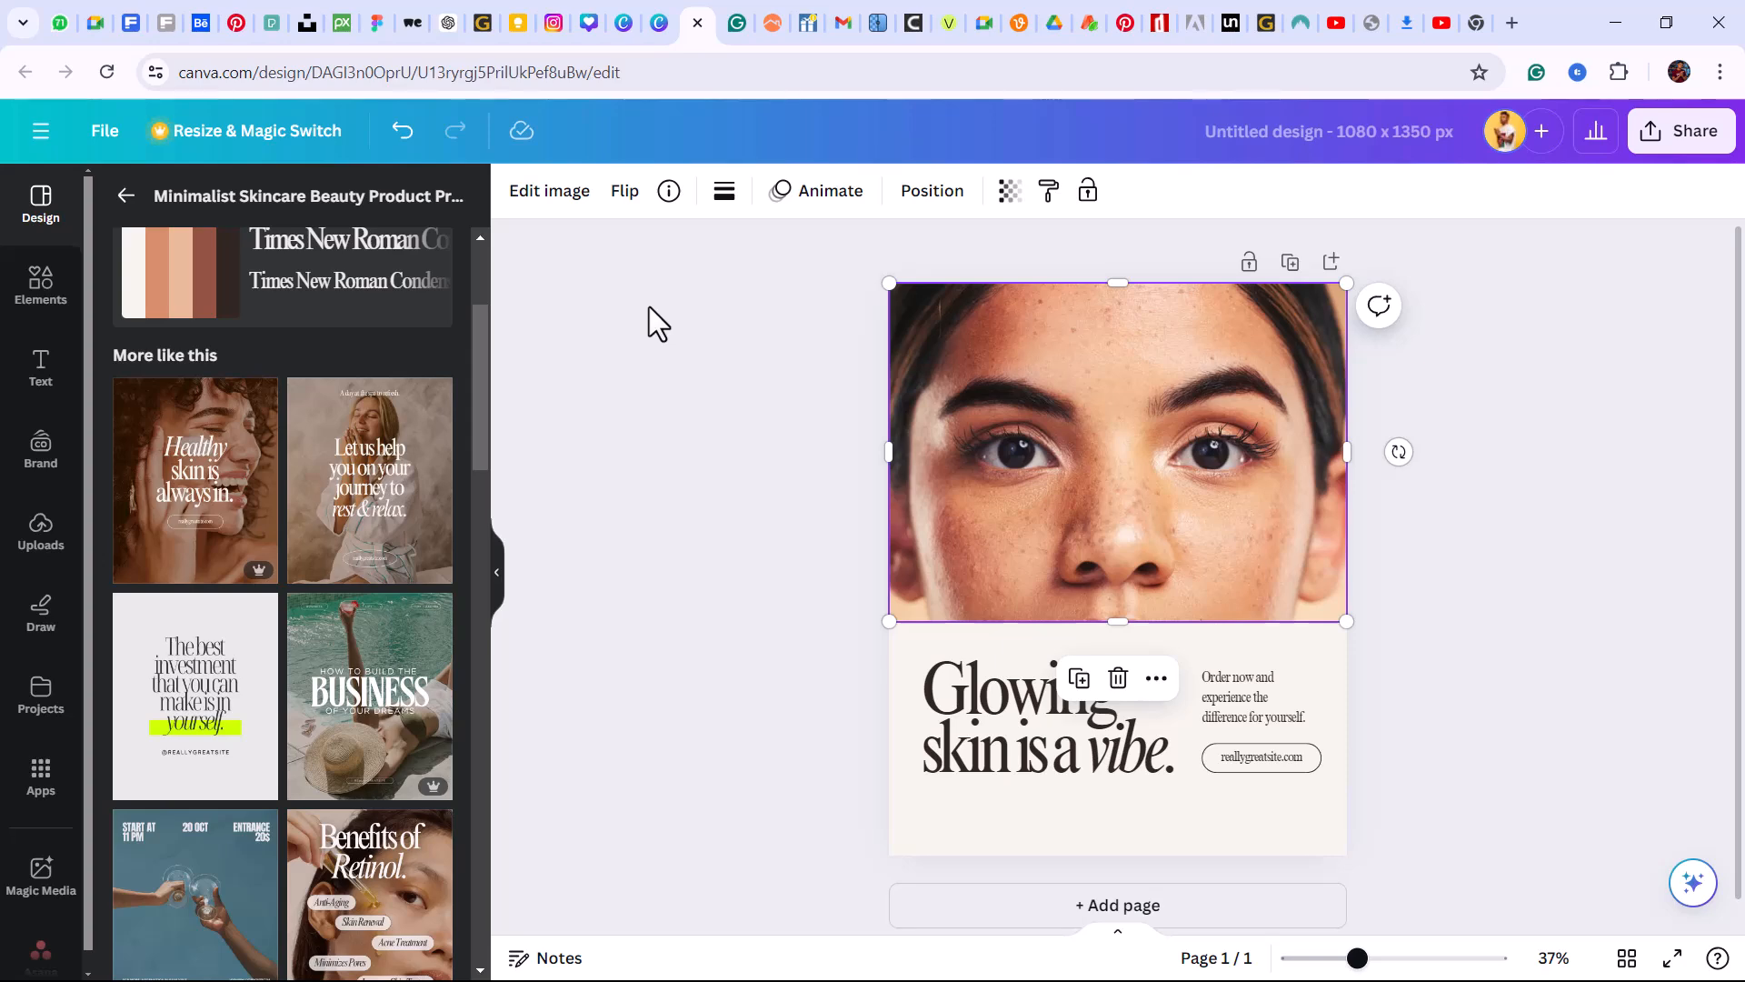
left_click(439, 31)
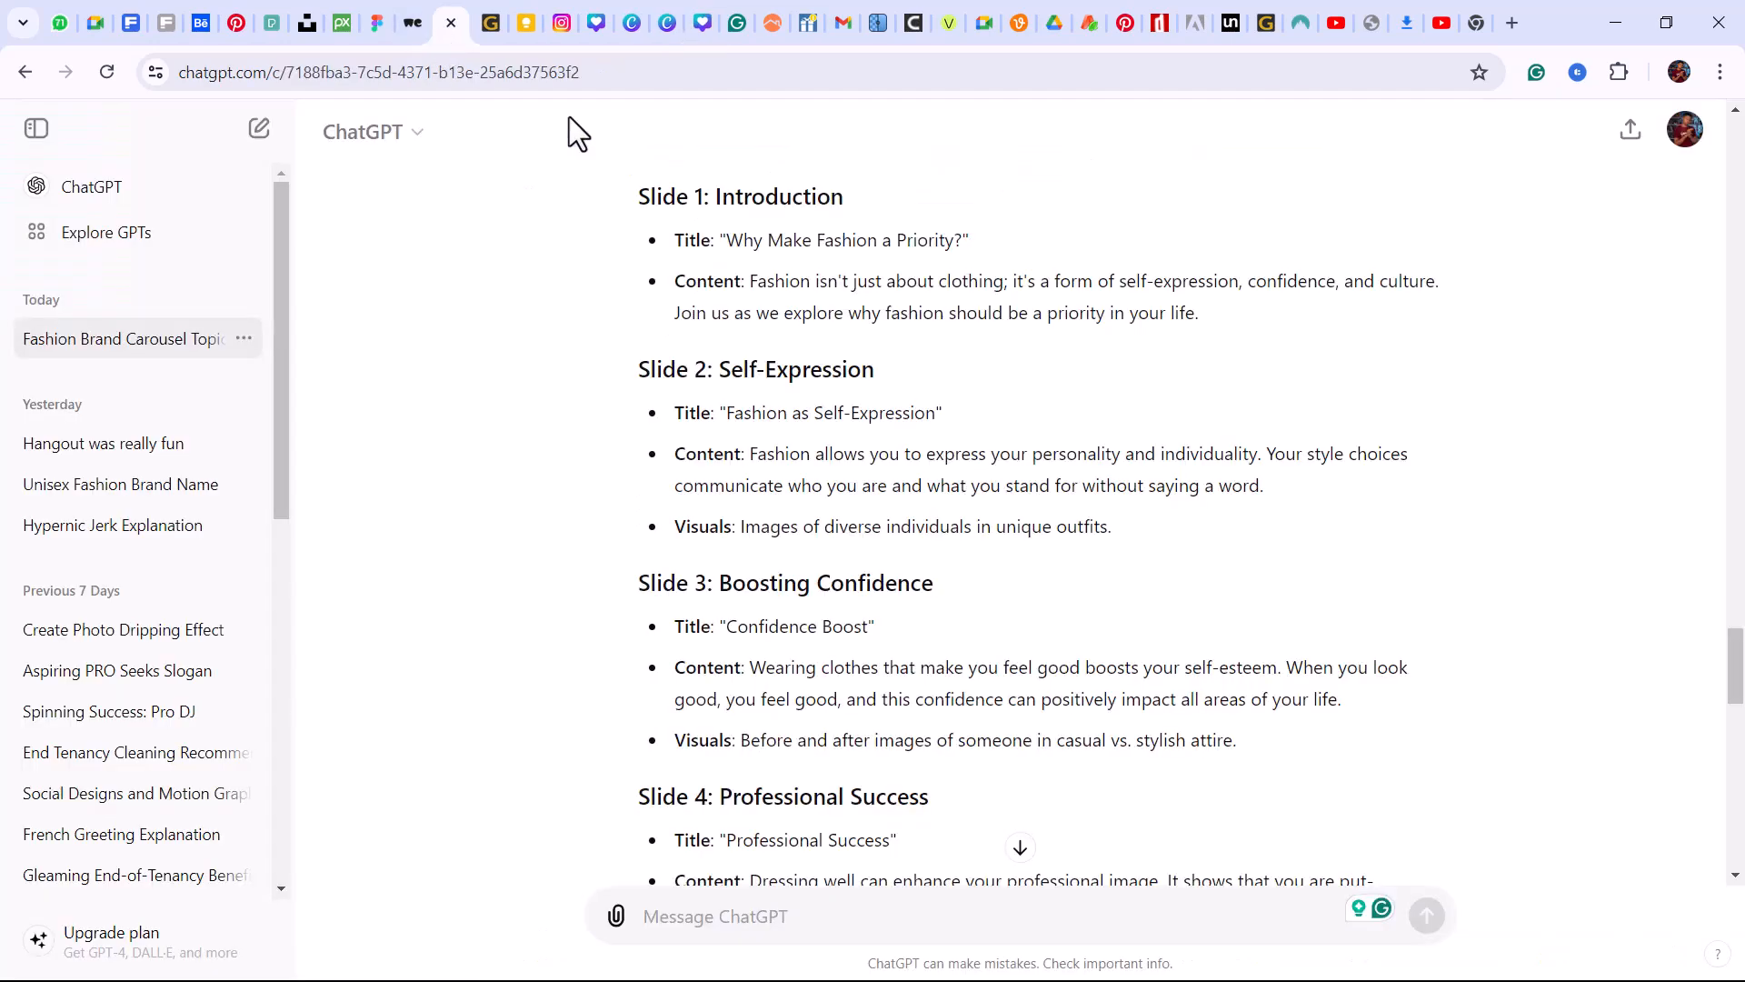
left_click_drag(1737, 700, 1738, 662)
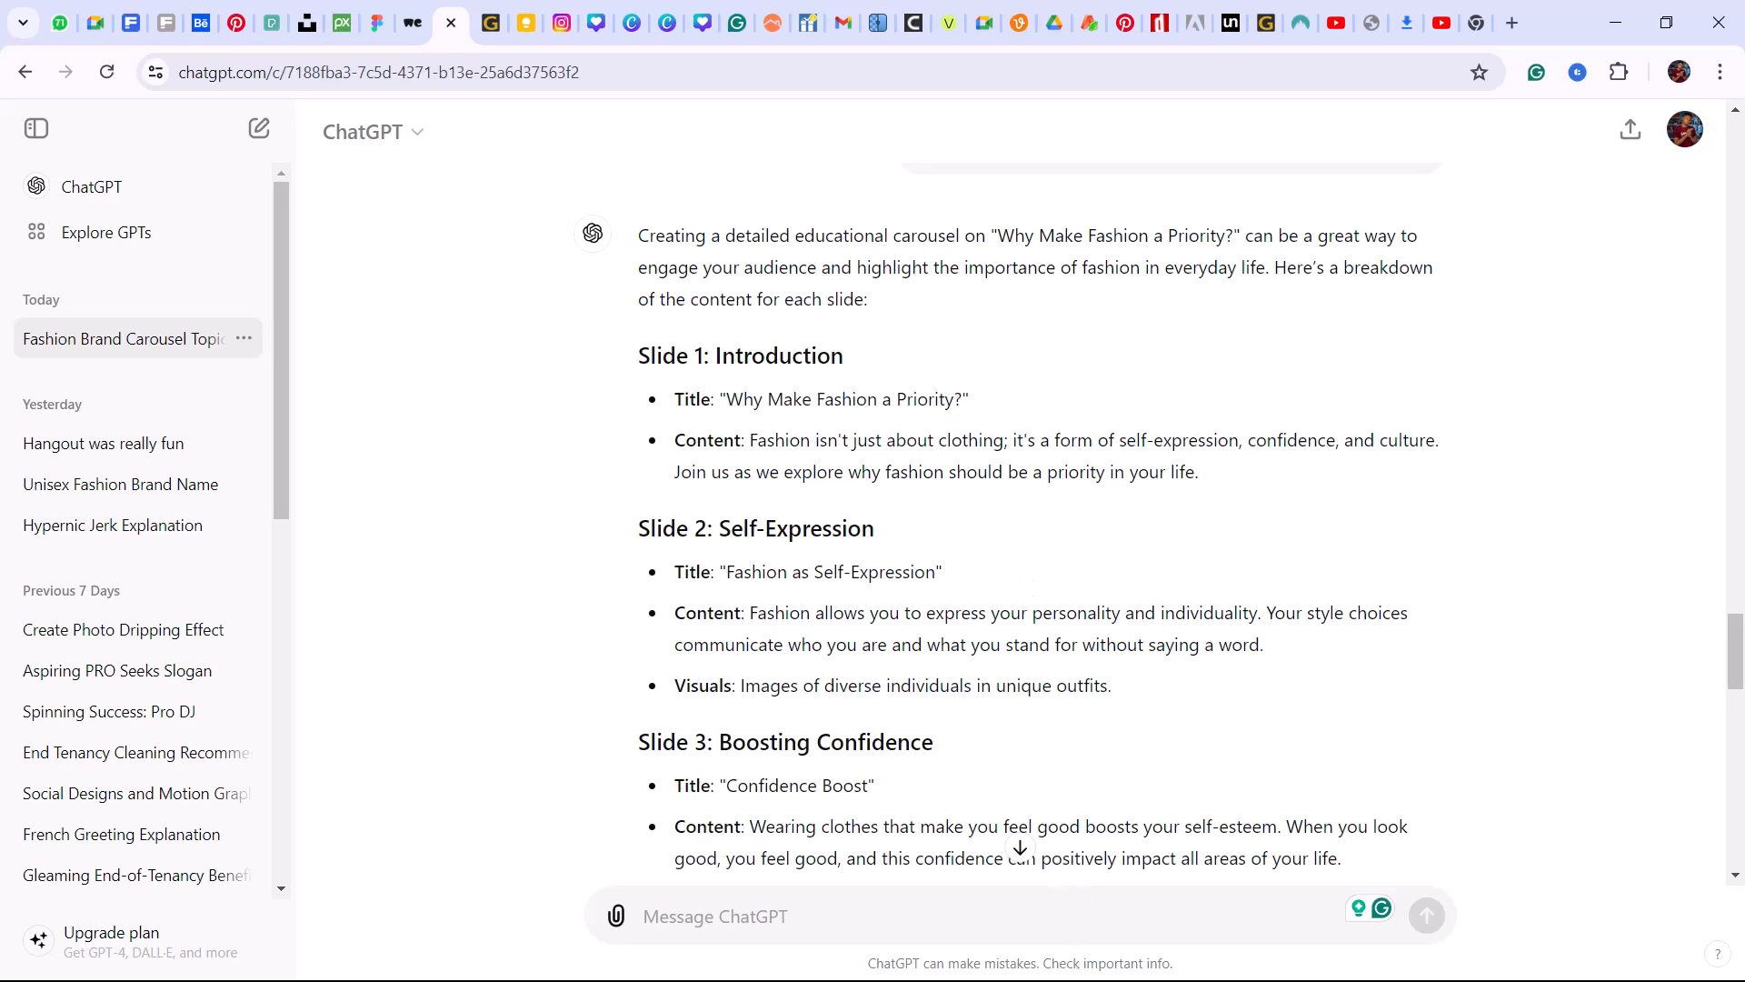
key("super")
key("super")
left_click(691, 36)
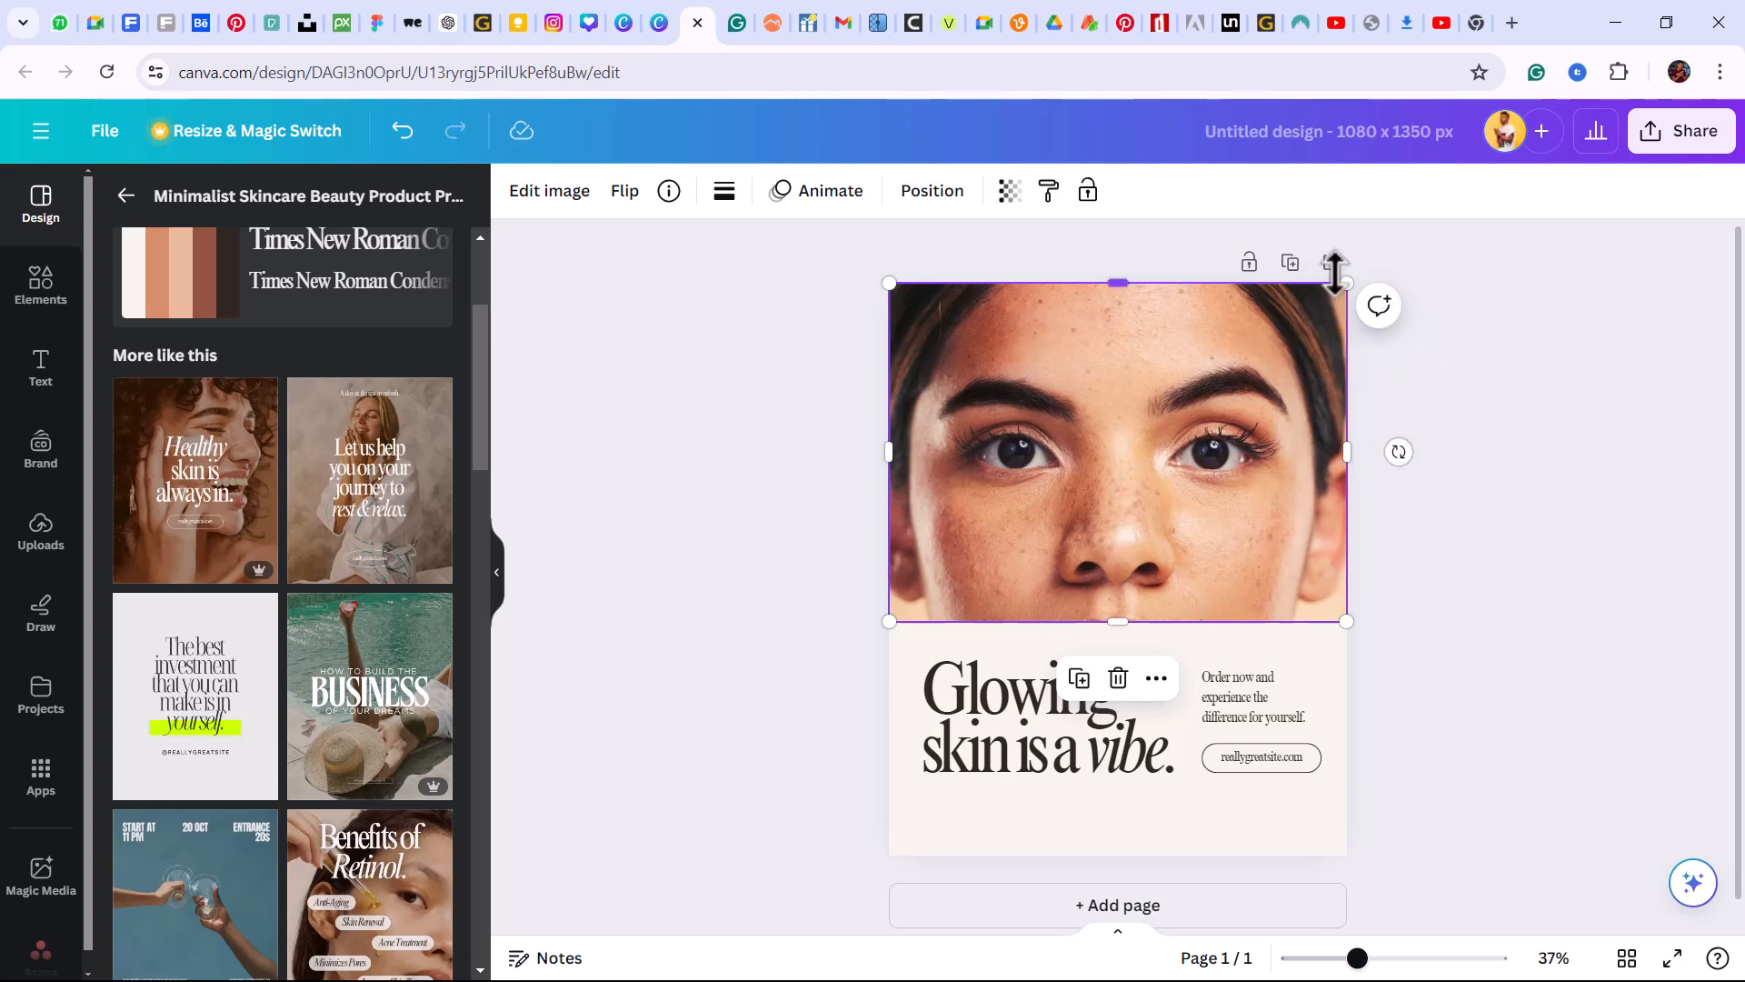
Try deleting the face photo from the page and undo the deletion
key("Delete")
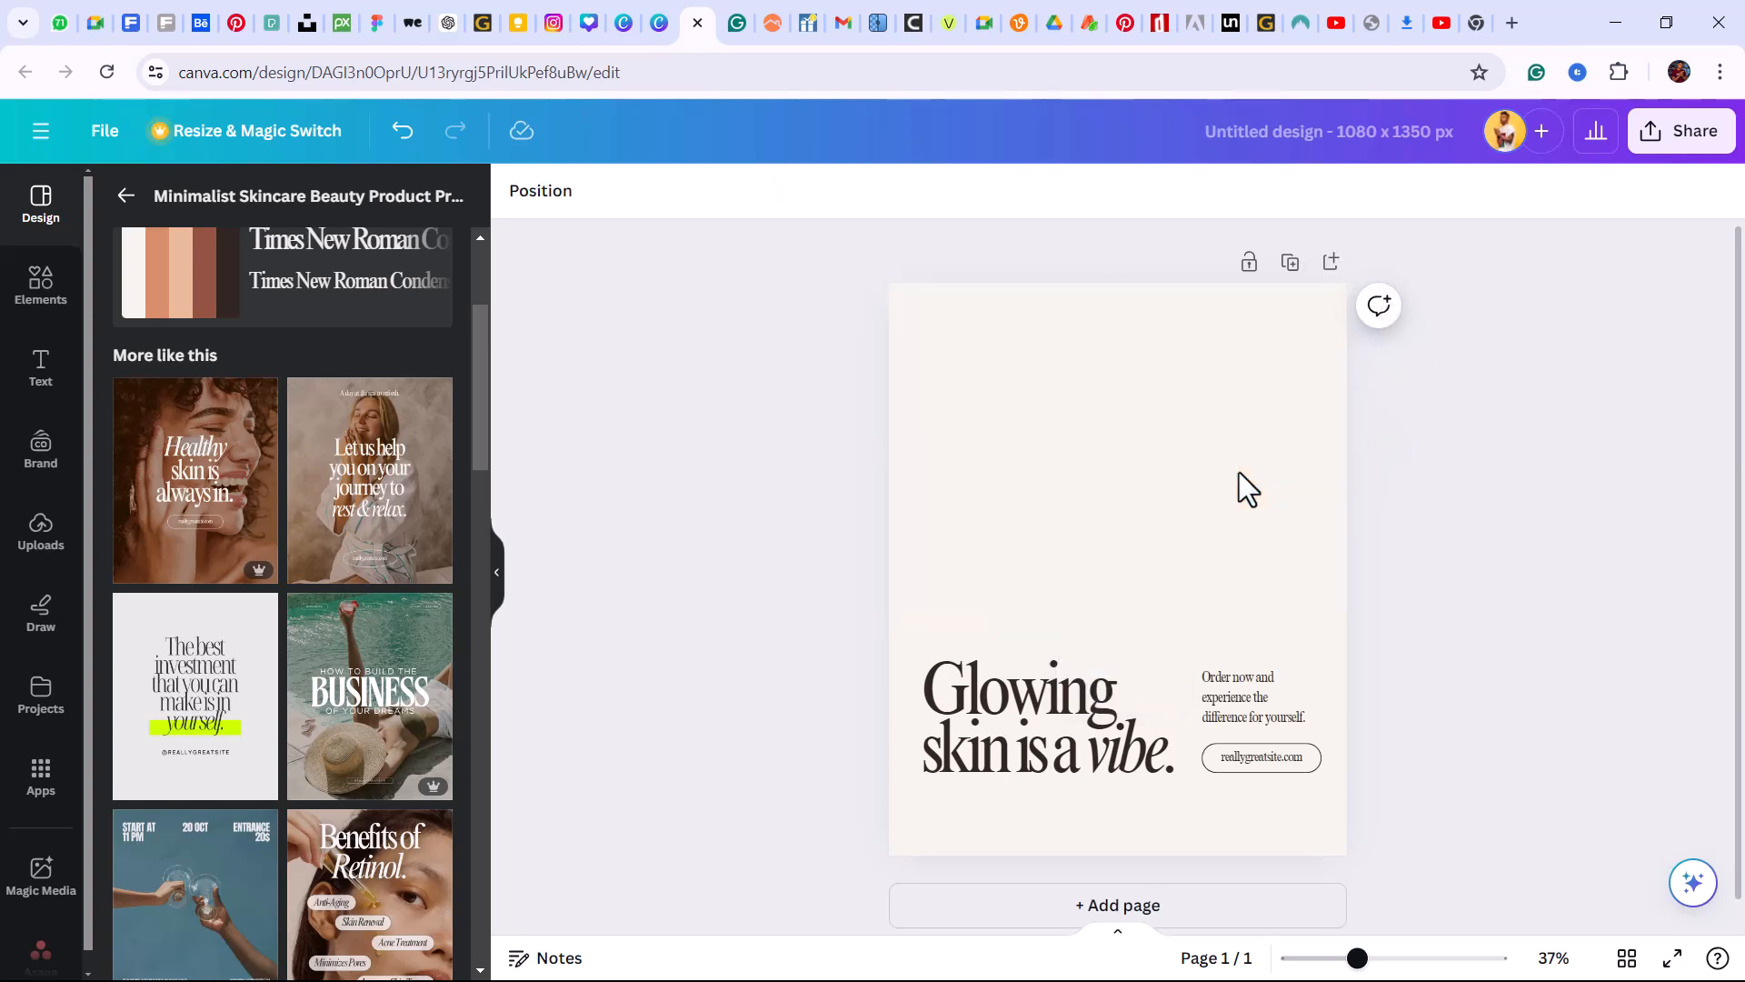
left_click(1063, 540)
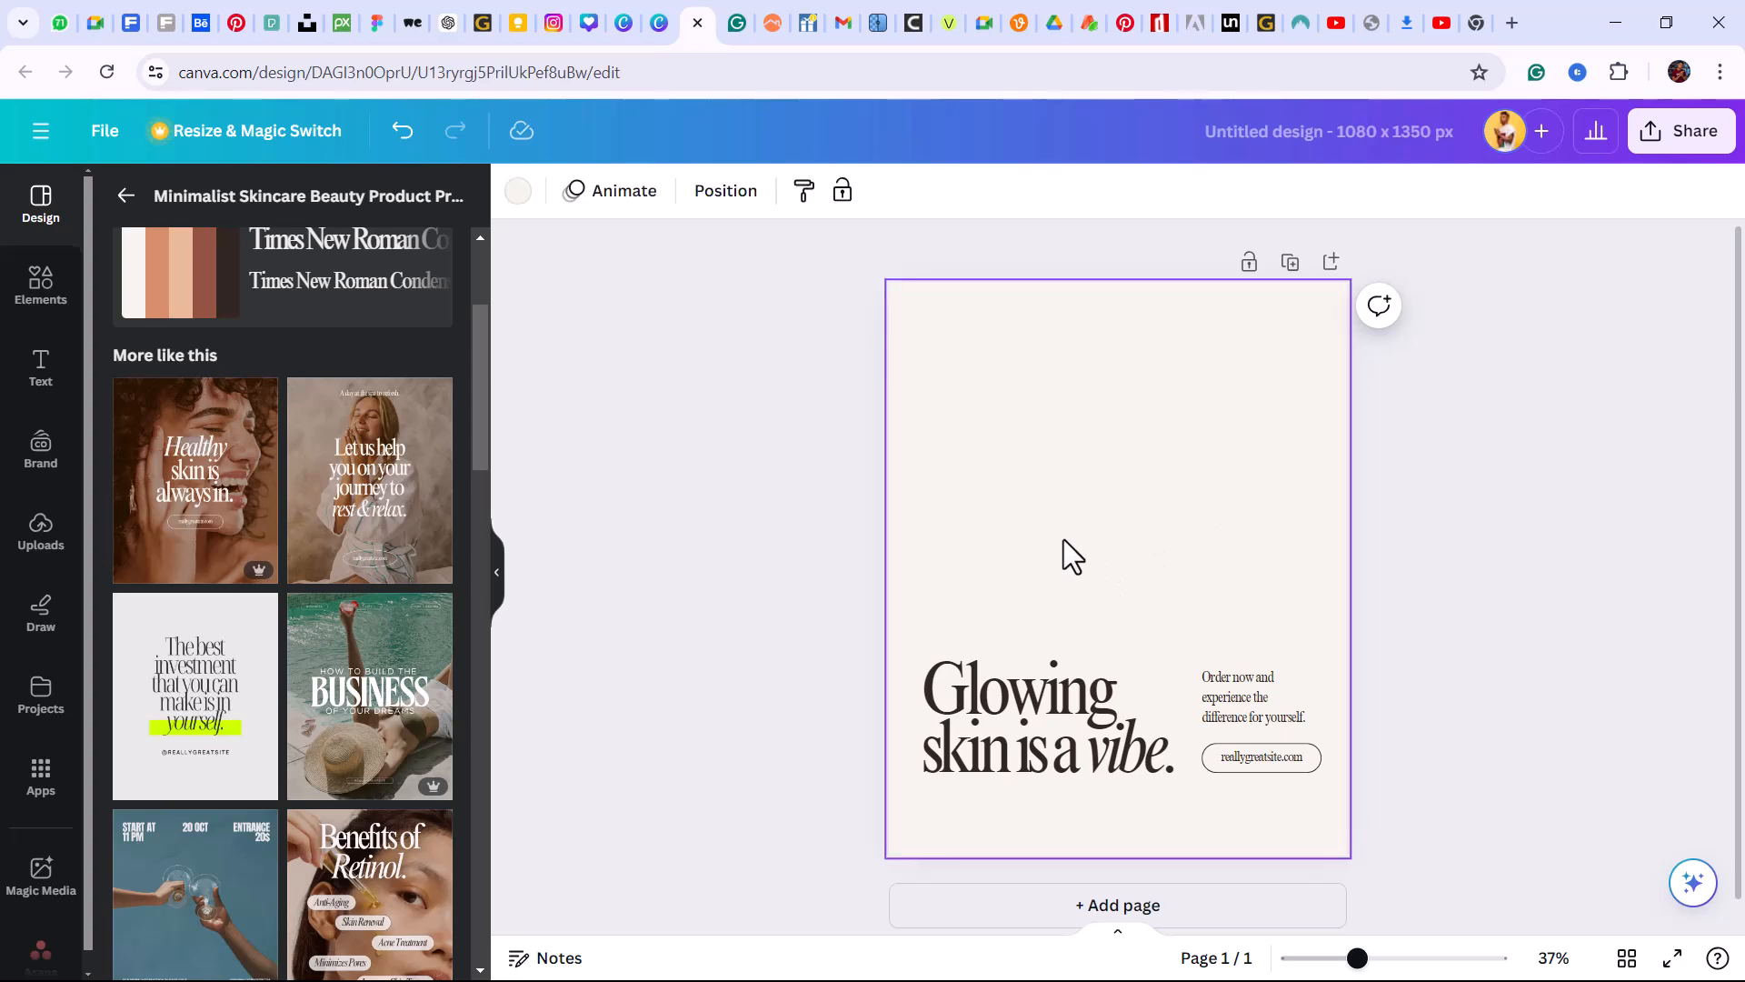
key("ctrl+z")
Try extending the lower edge of the face photo downward and undo the resize
left_click(1062, 456)
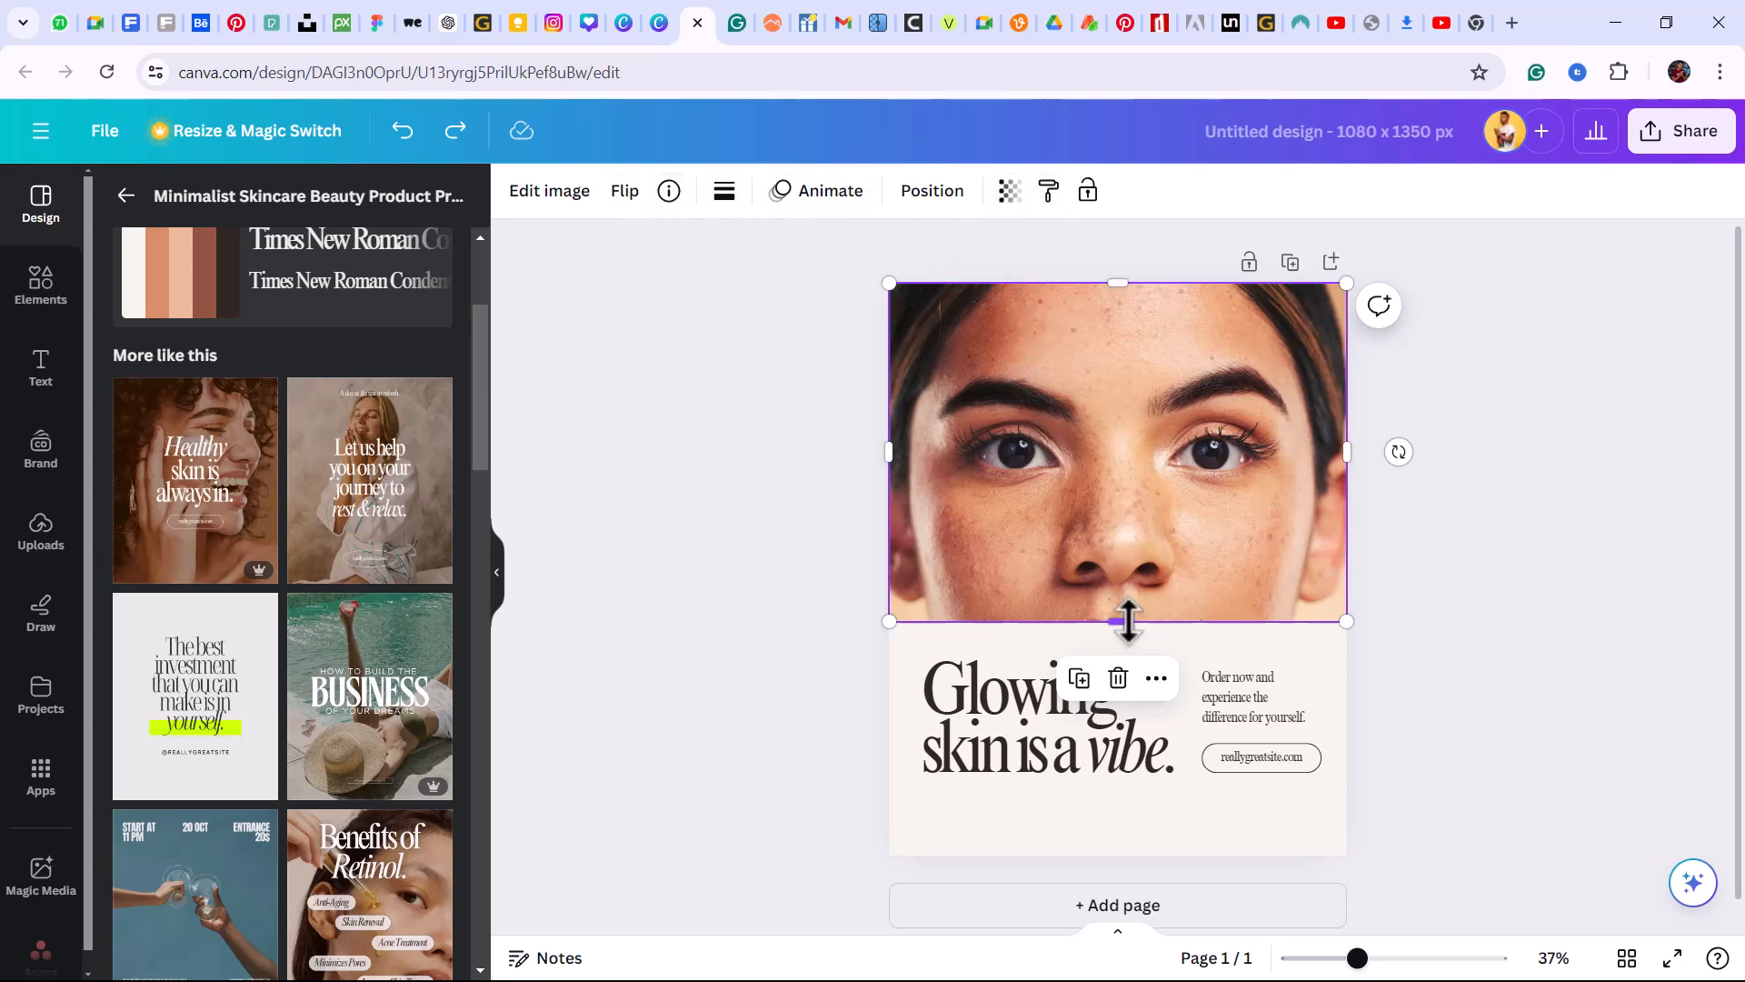
mouse_move(1128, 622)
left_mouse_down()
mouse_move(1110, 663)
mouse_move(1111, 497)
mouse_move(1108, 632)
left_mouse_up()
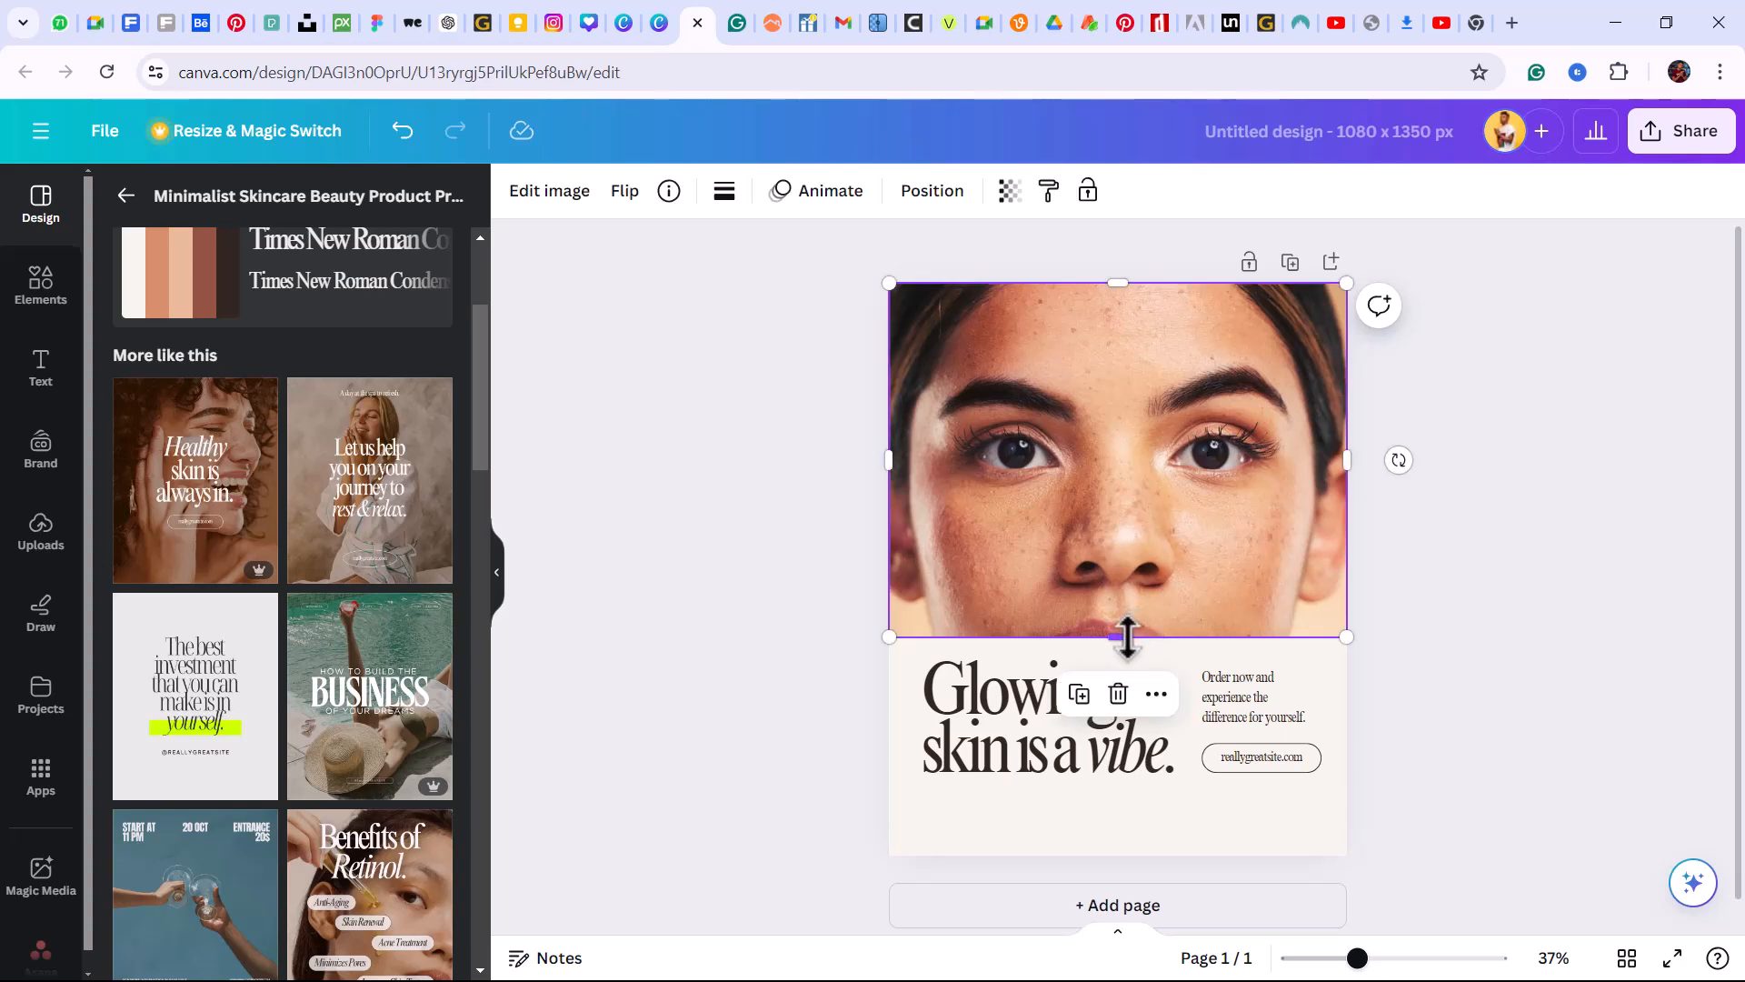
left_click_drag(1118, 636, 1130, 635)
key("ctrl+z")
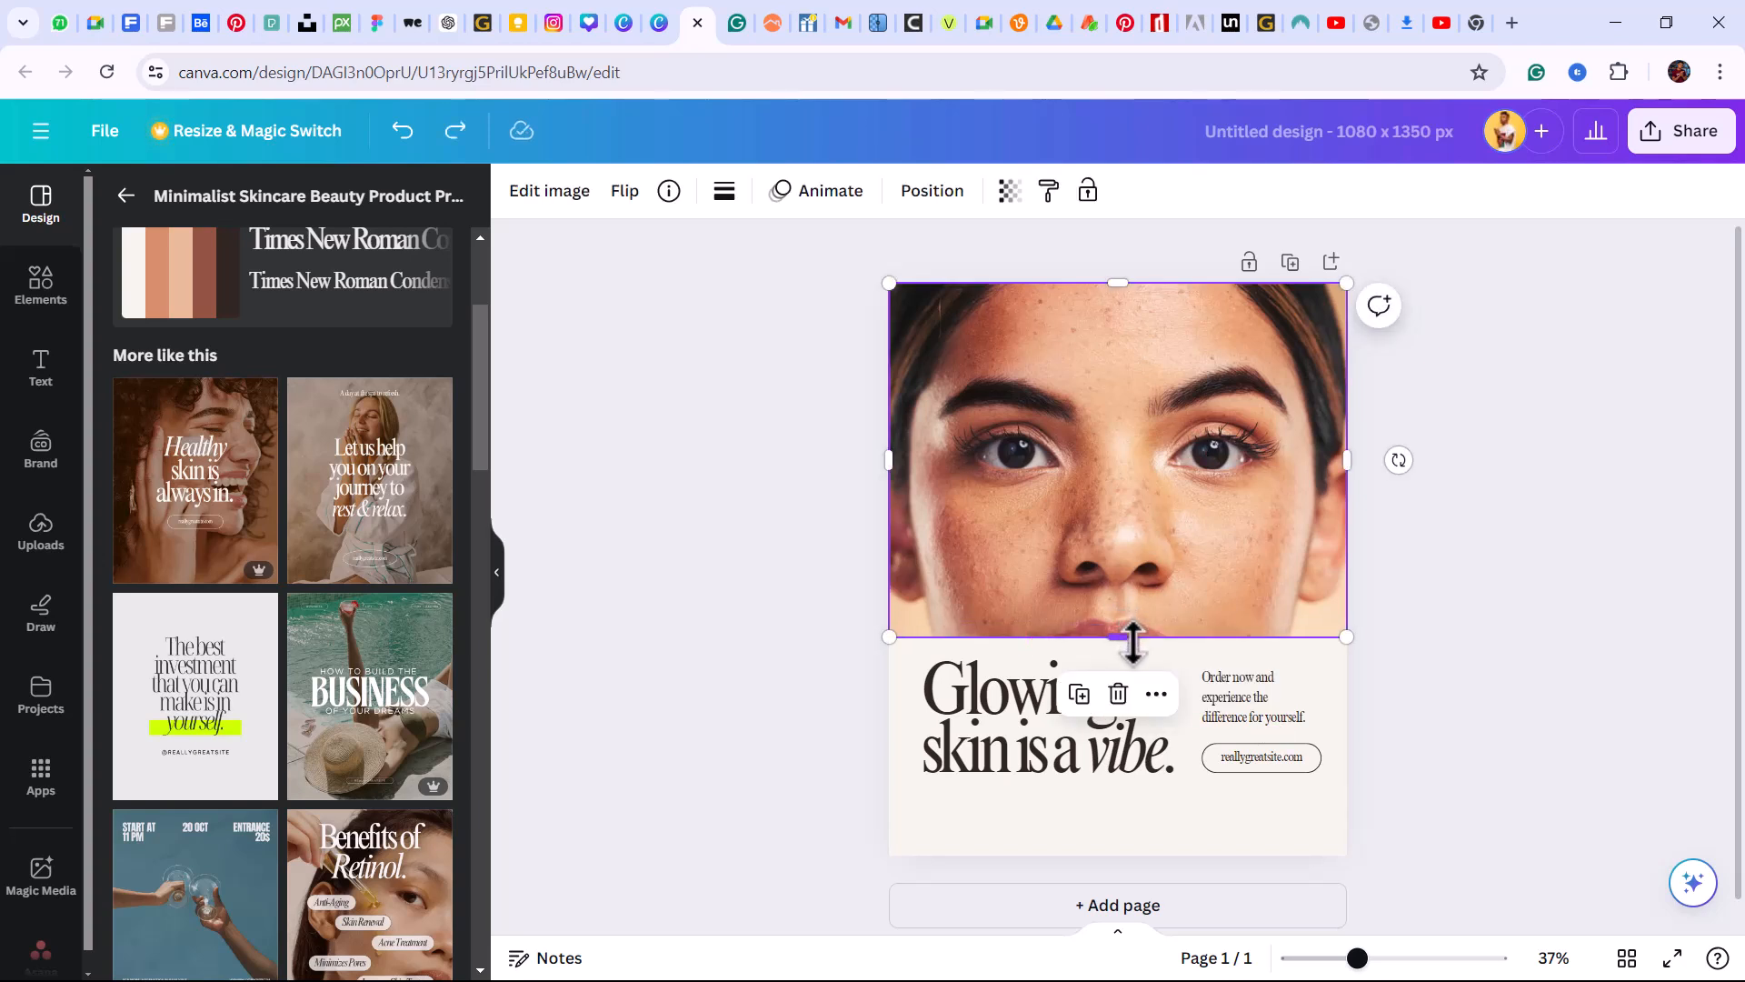
left_click(402, 134)
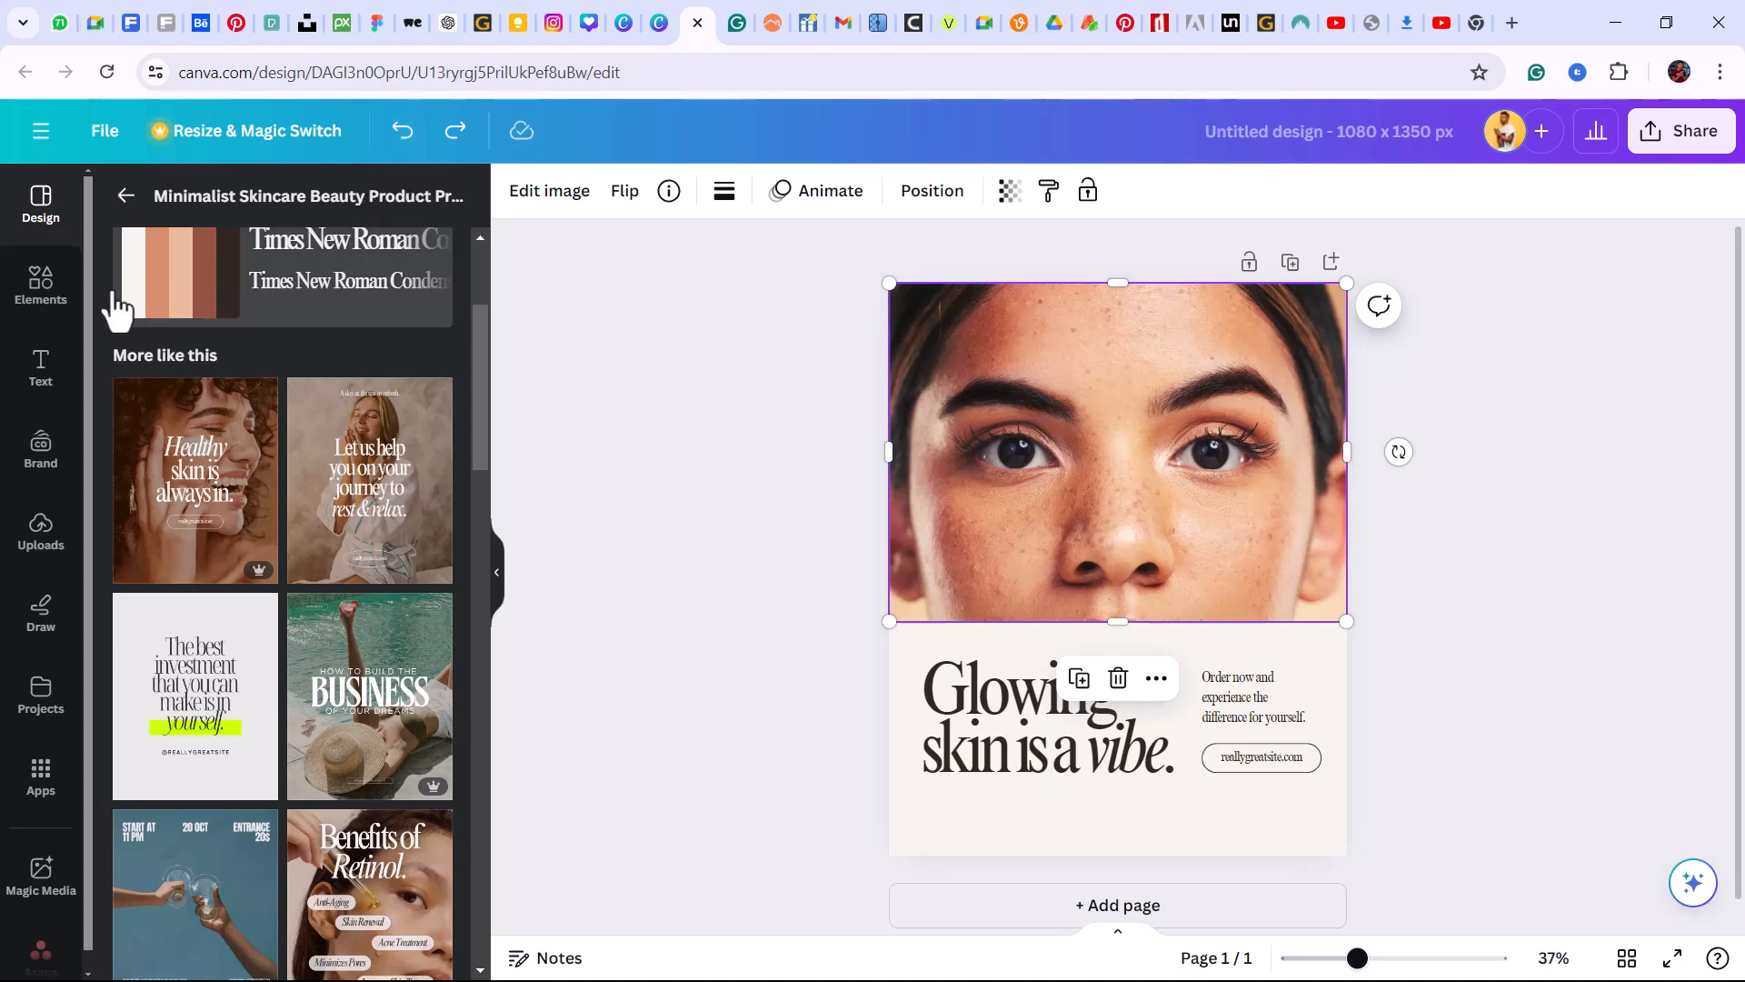
Search the photo elements for "Fashion models"
left_click(46, 292)
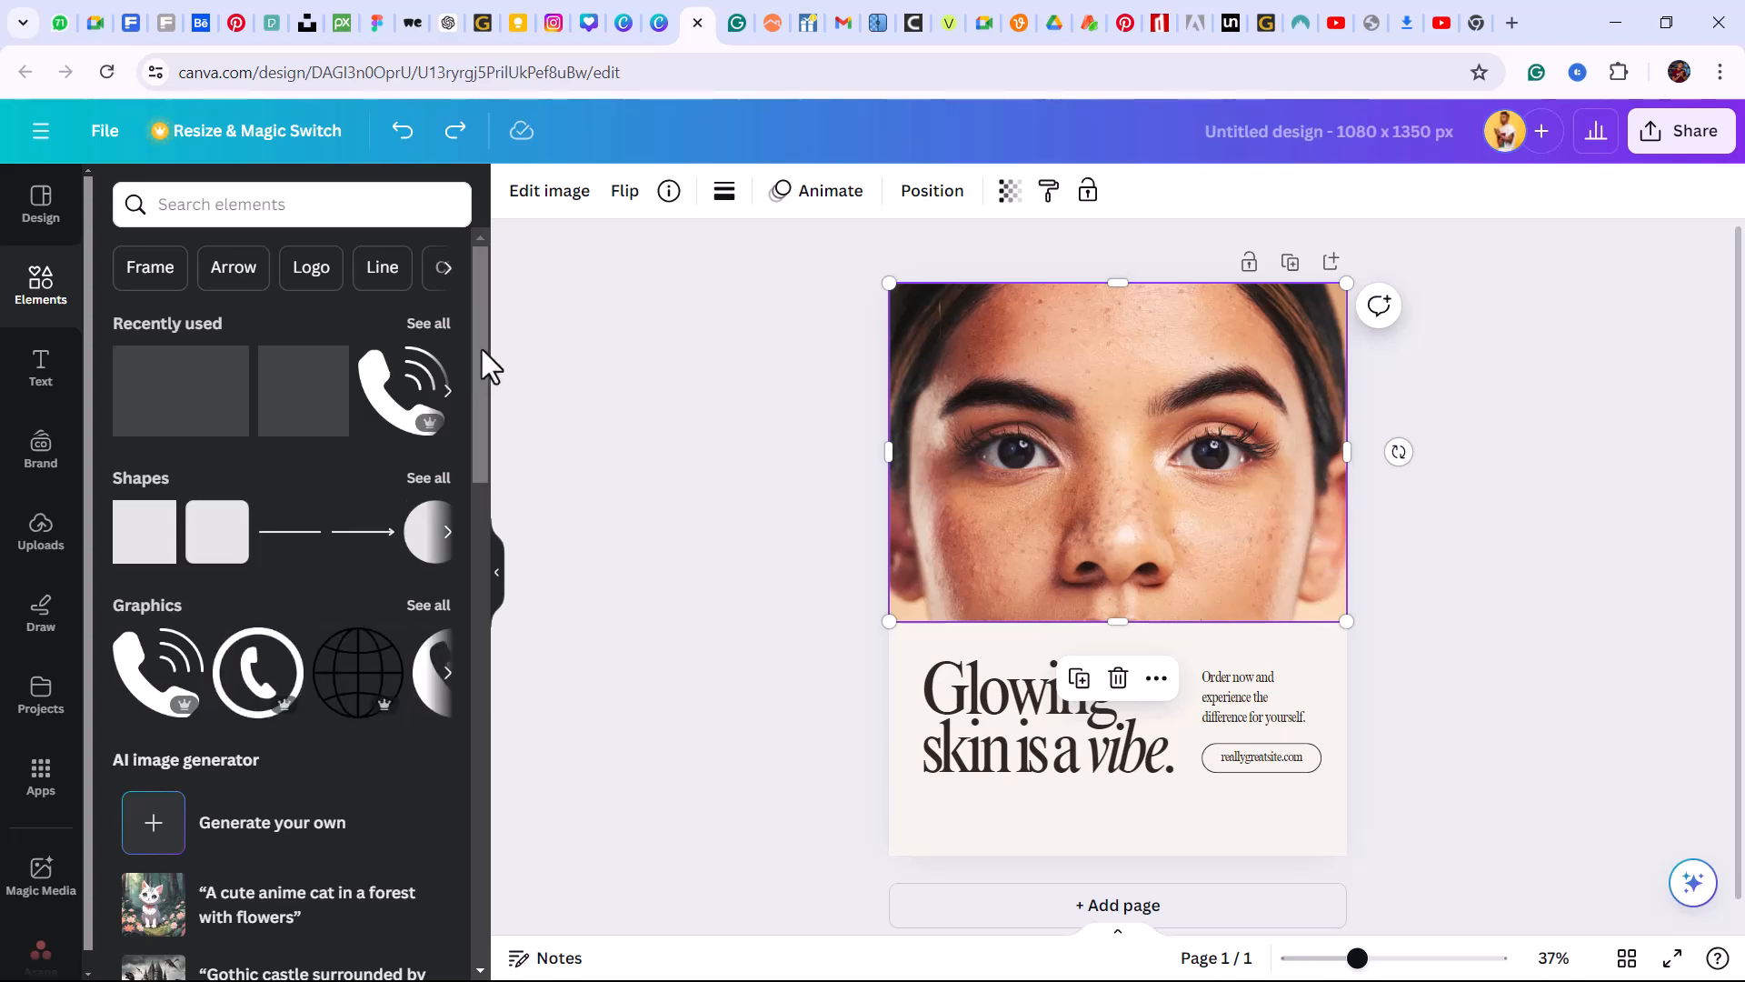
left_click_drag(482, 318, 511, 584)
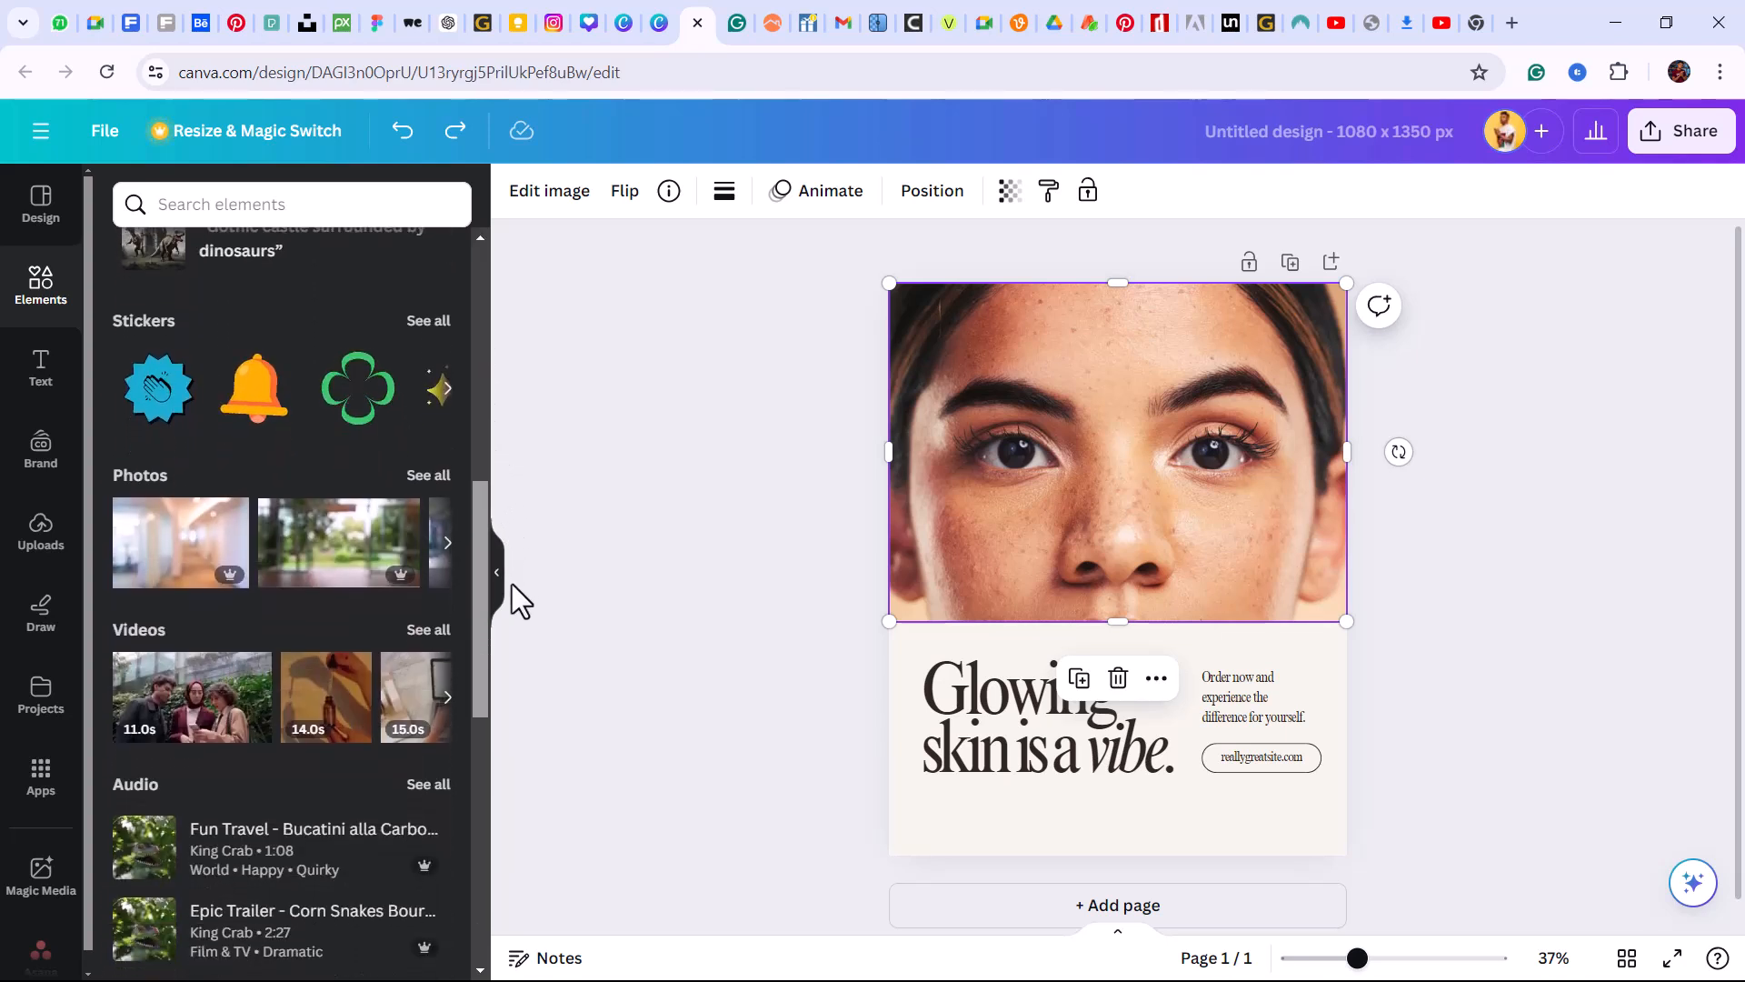
left_click(429, 476)
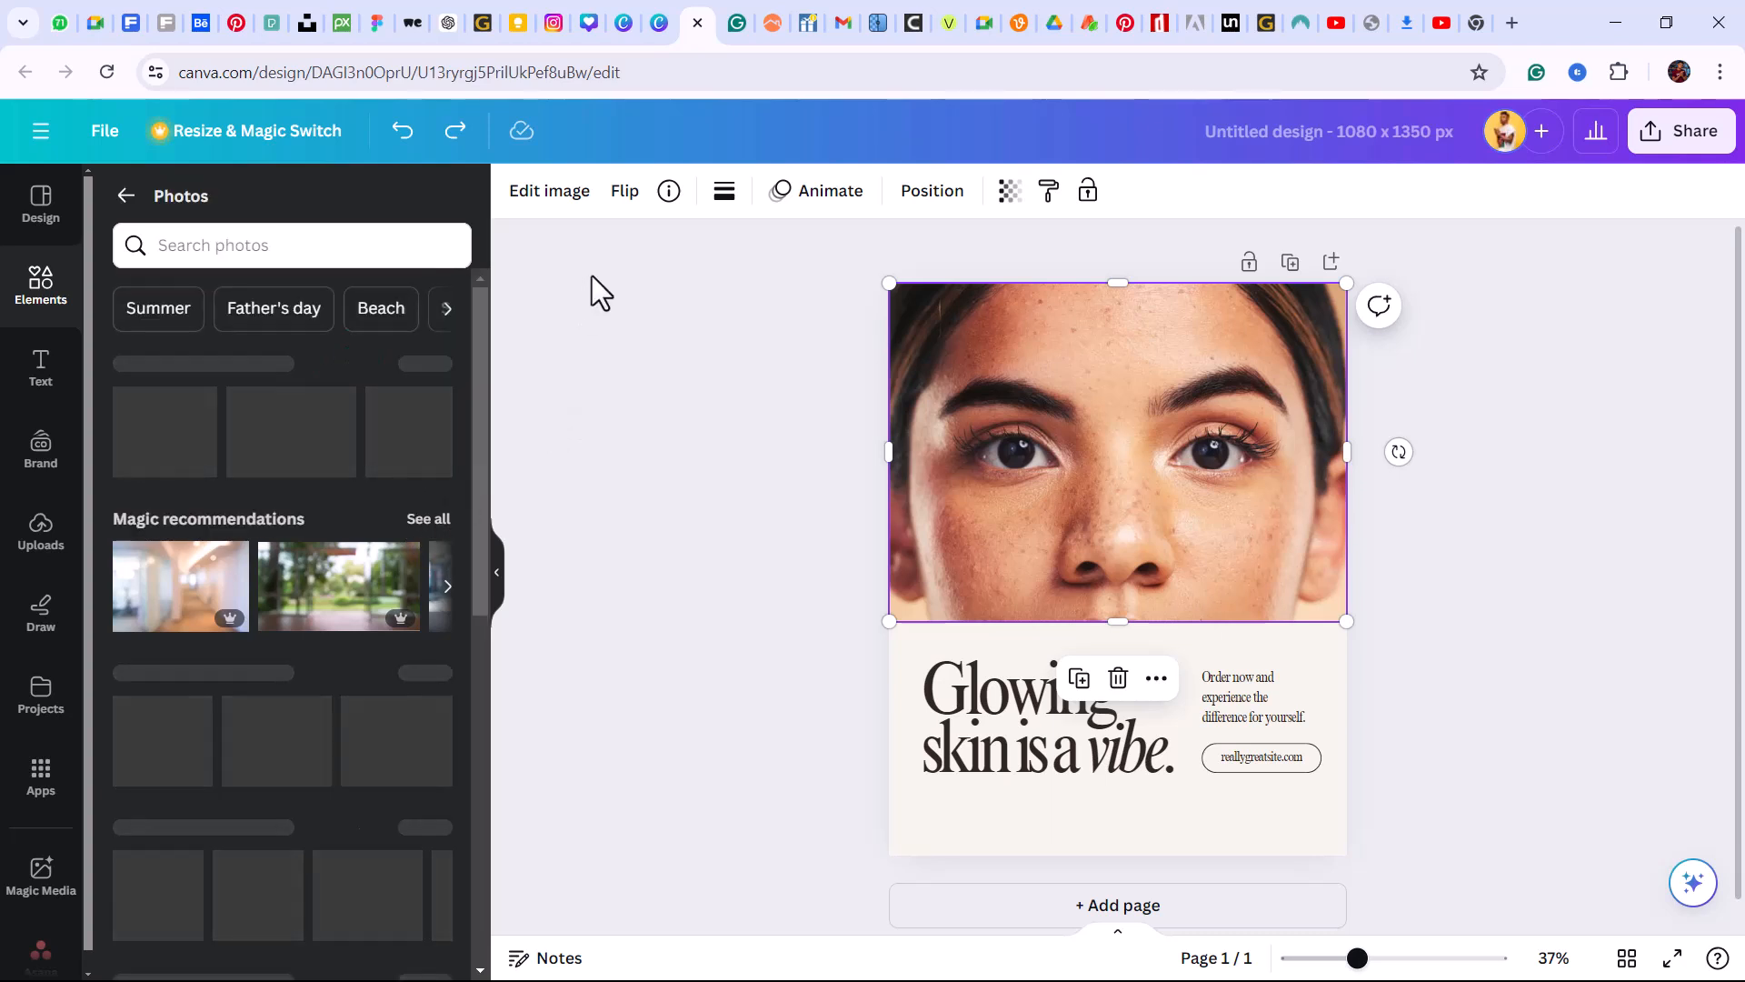
left_click(315, 254)
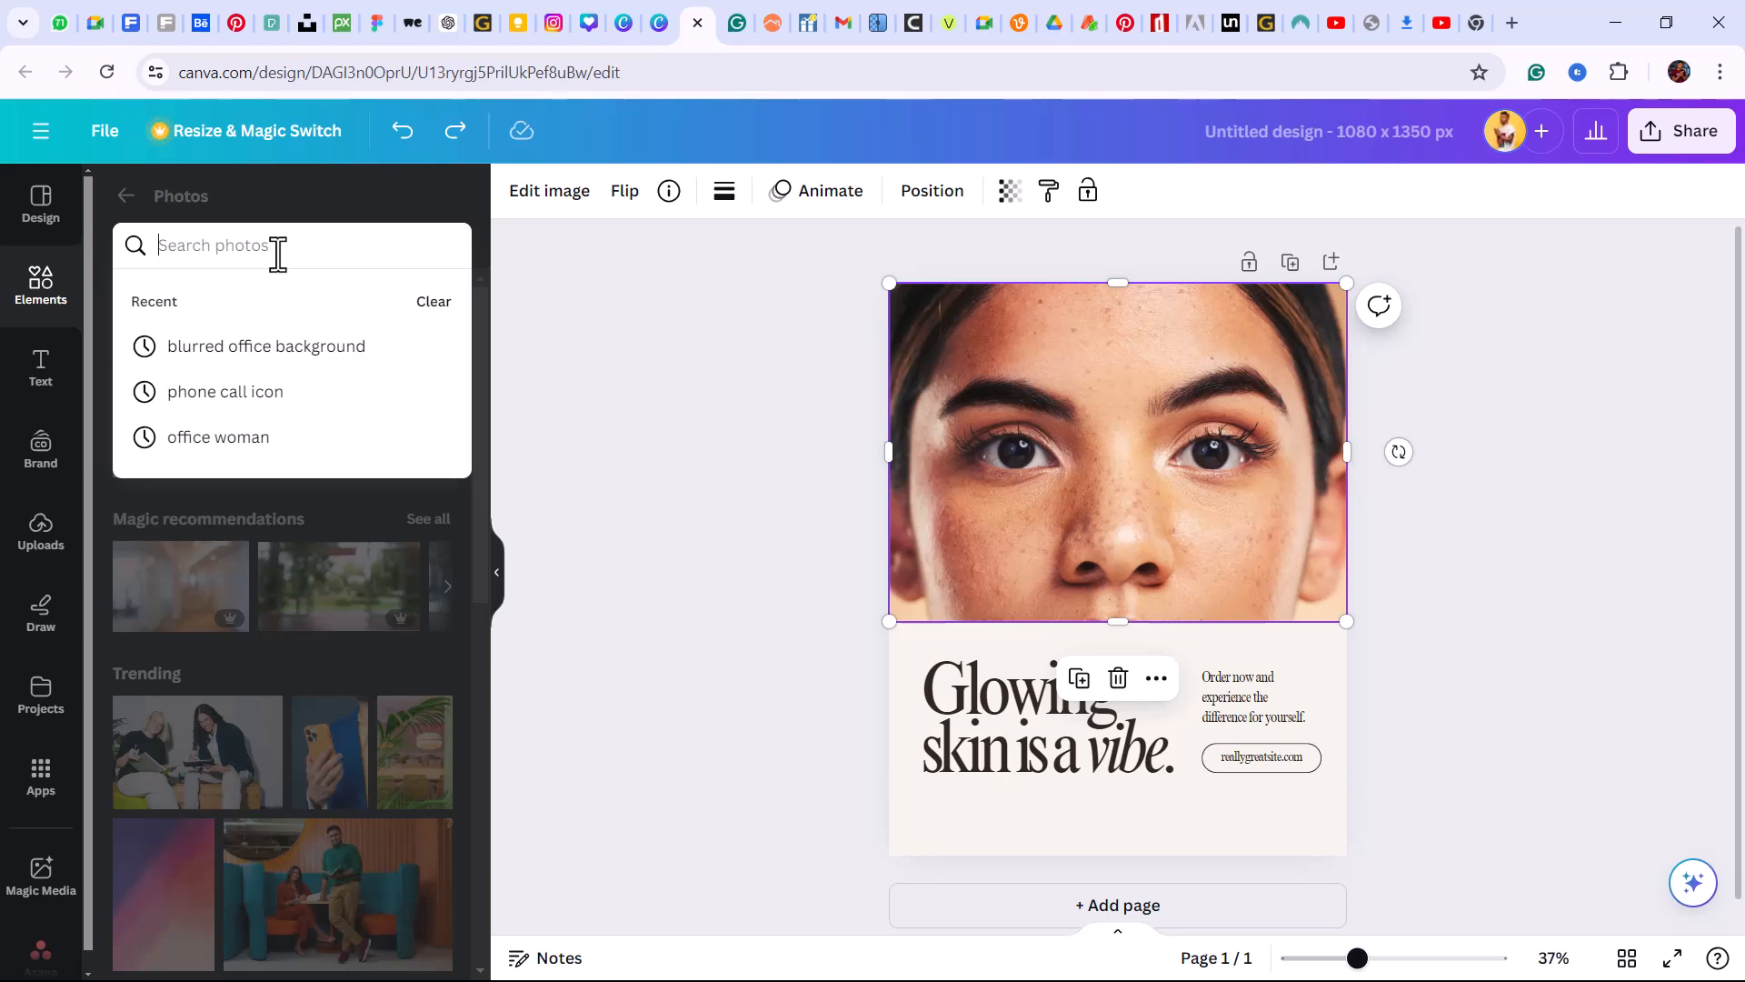
type("Fashion")
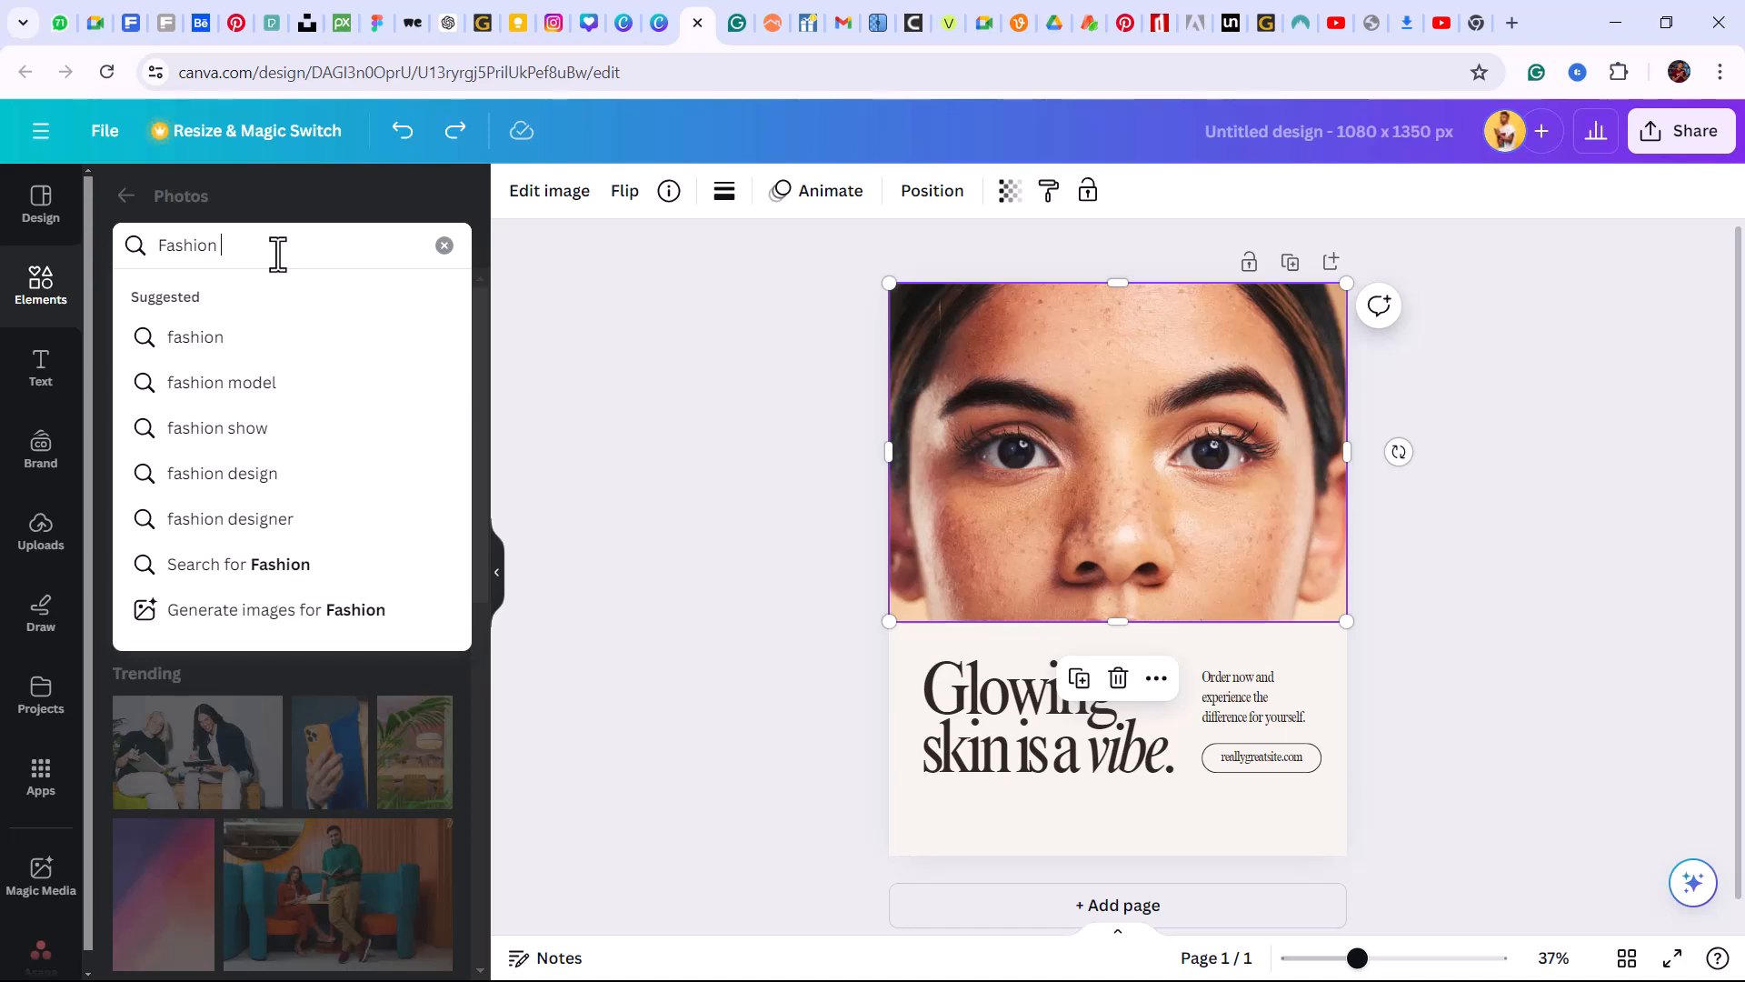
type(" models")
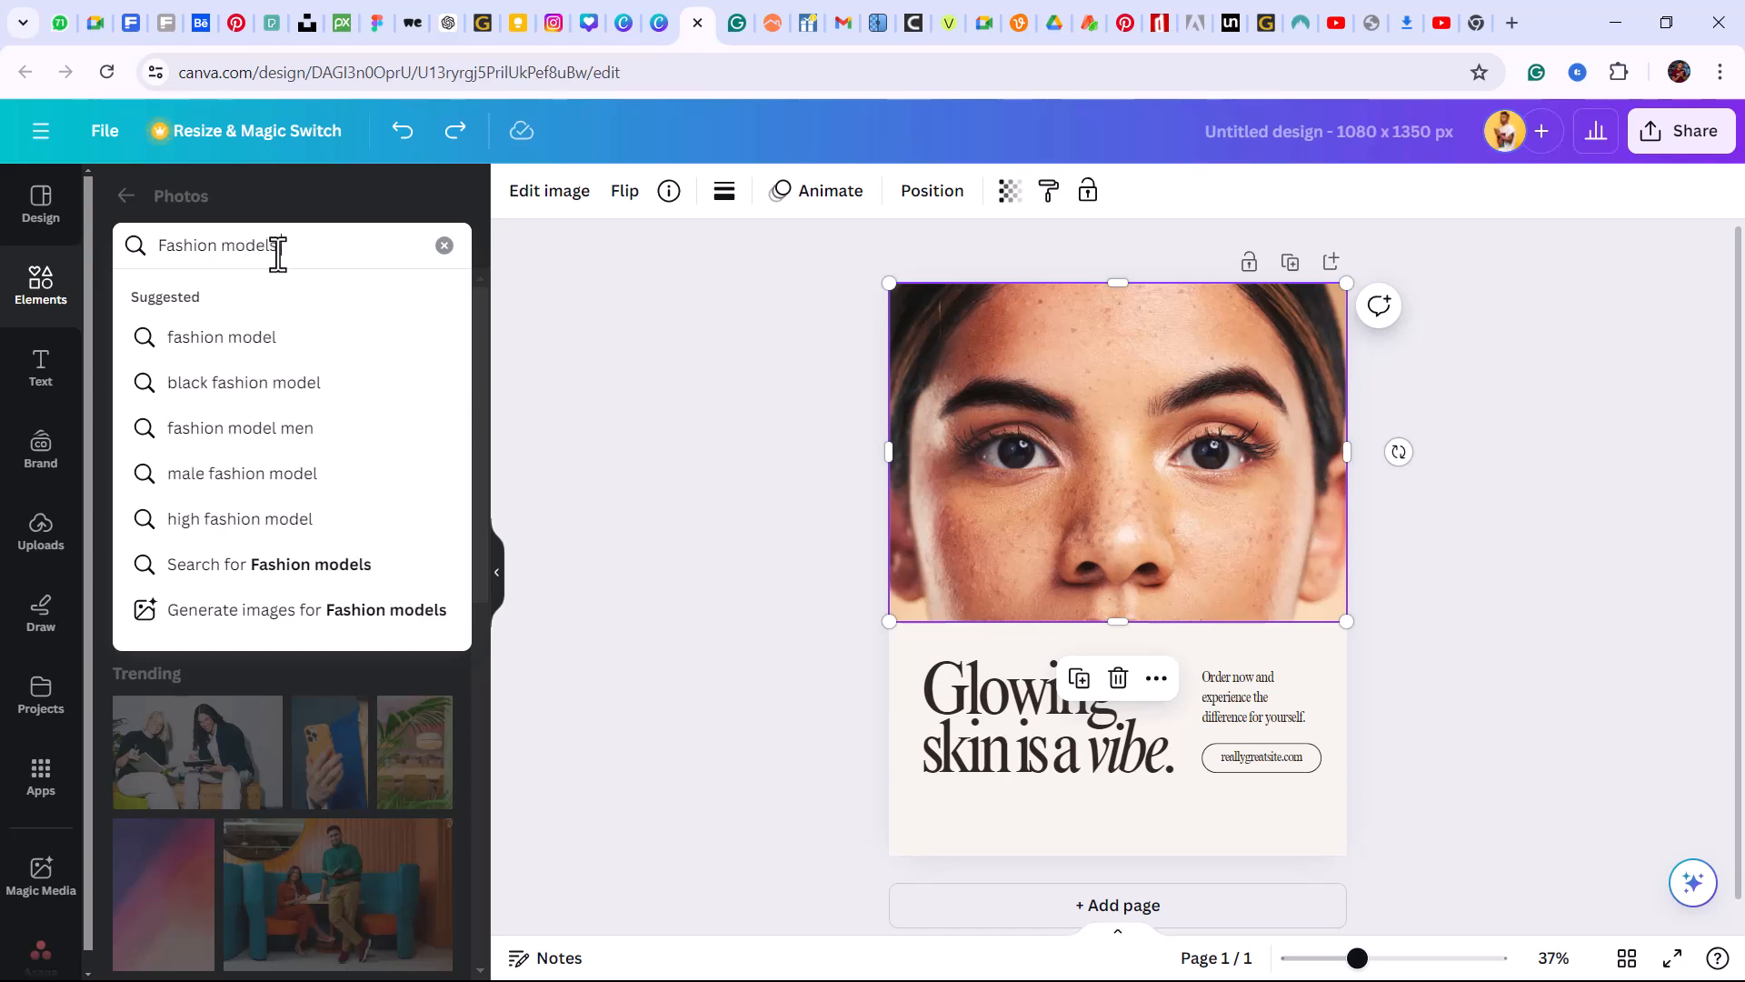
key("Return")
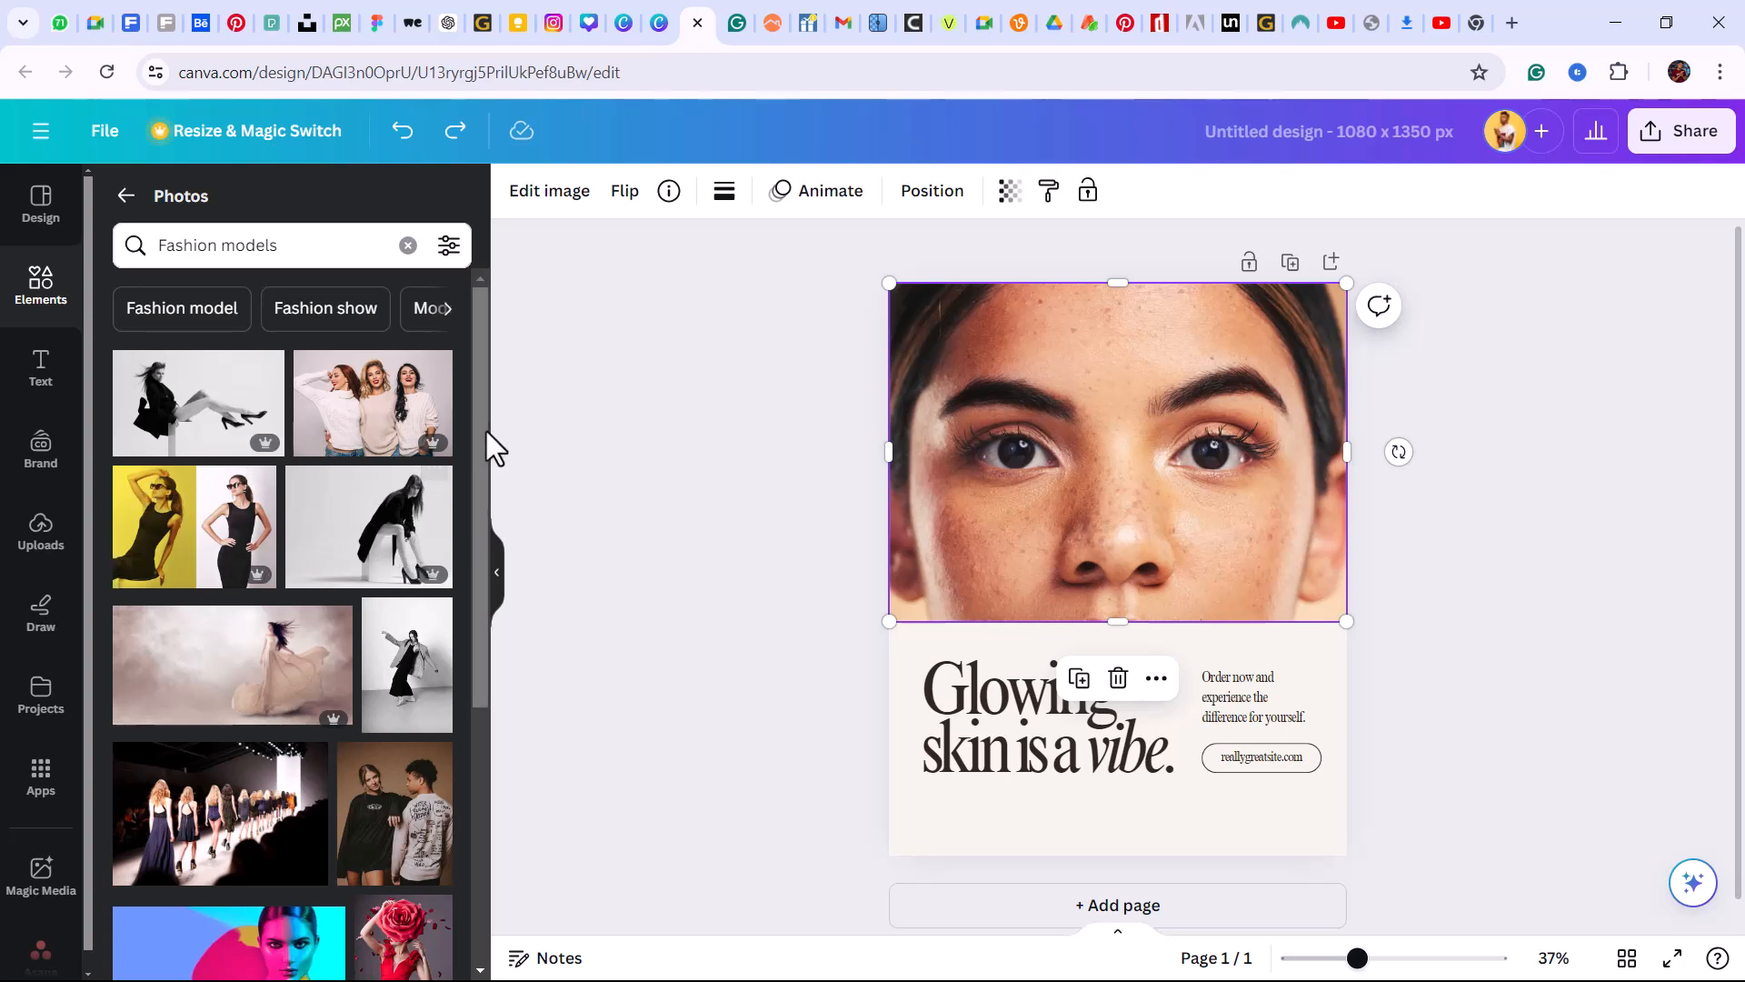
Browse the fashion model photos and add the one of the woman in a red suit seated on a checkered cube to the page
scroll(490, 428, "down", 4)
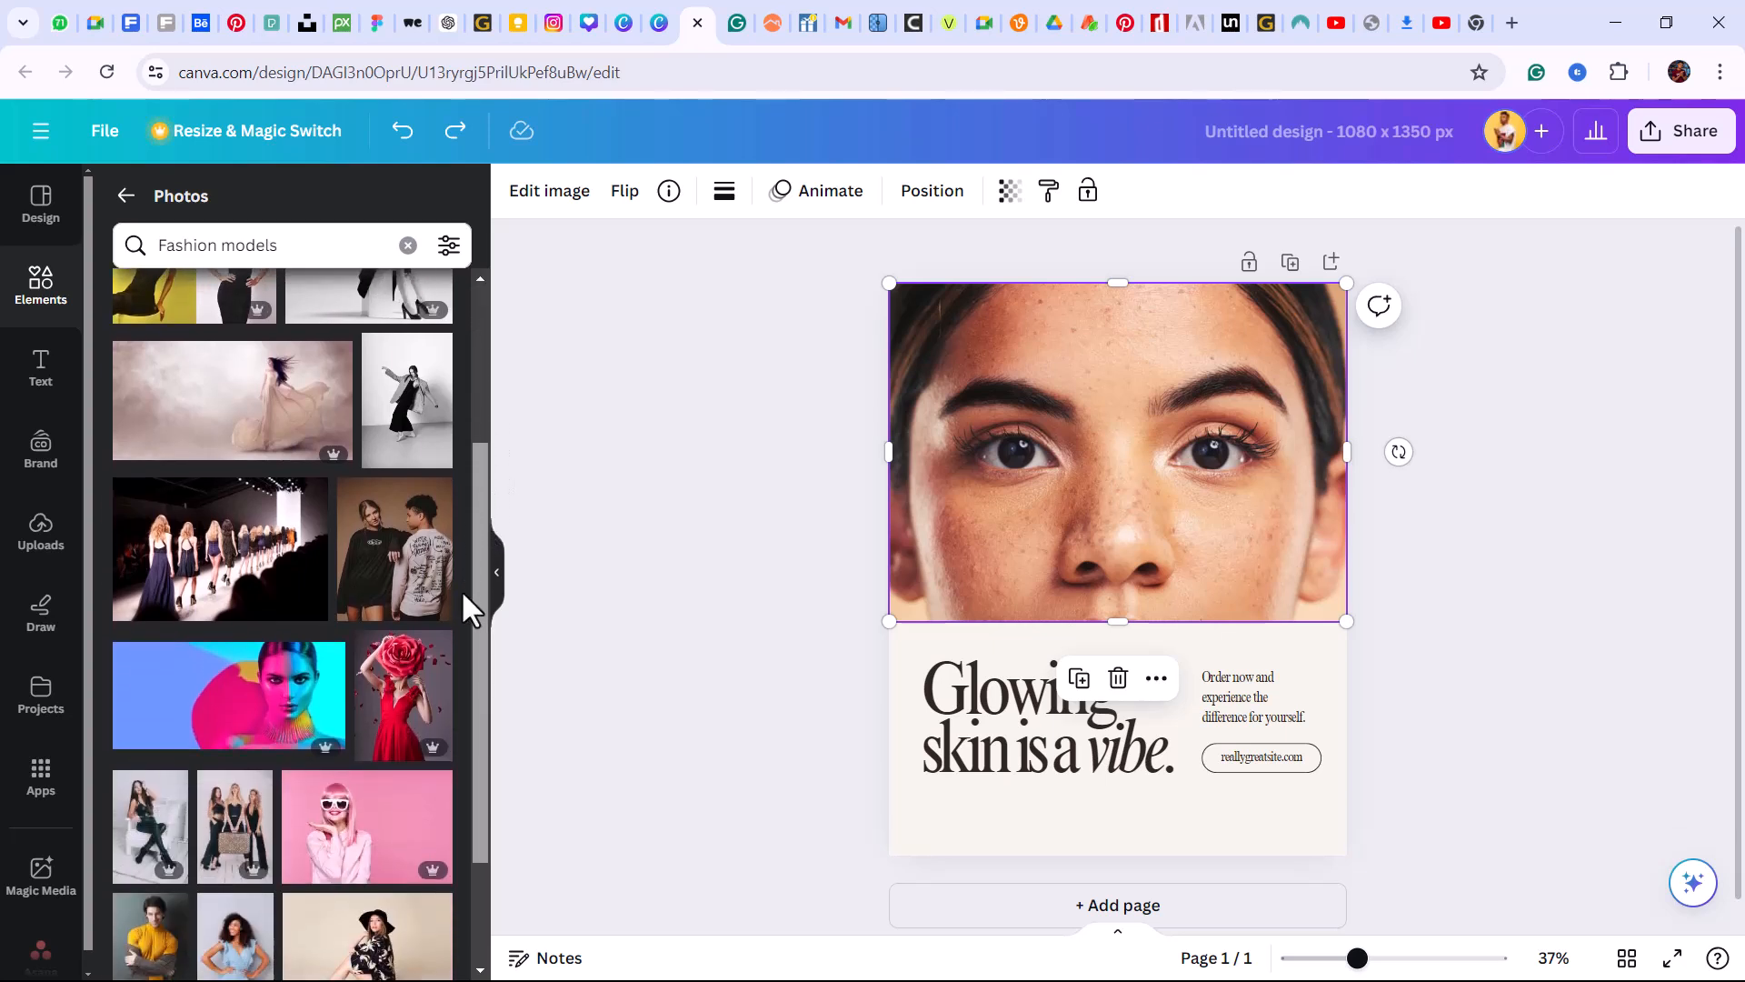
scroll(457, 644, "down", 3)
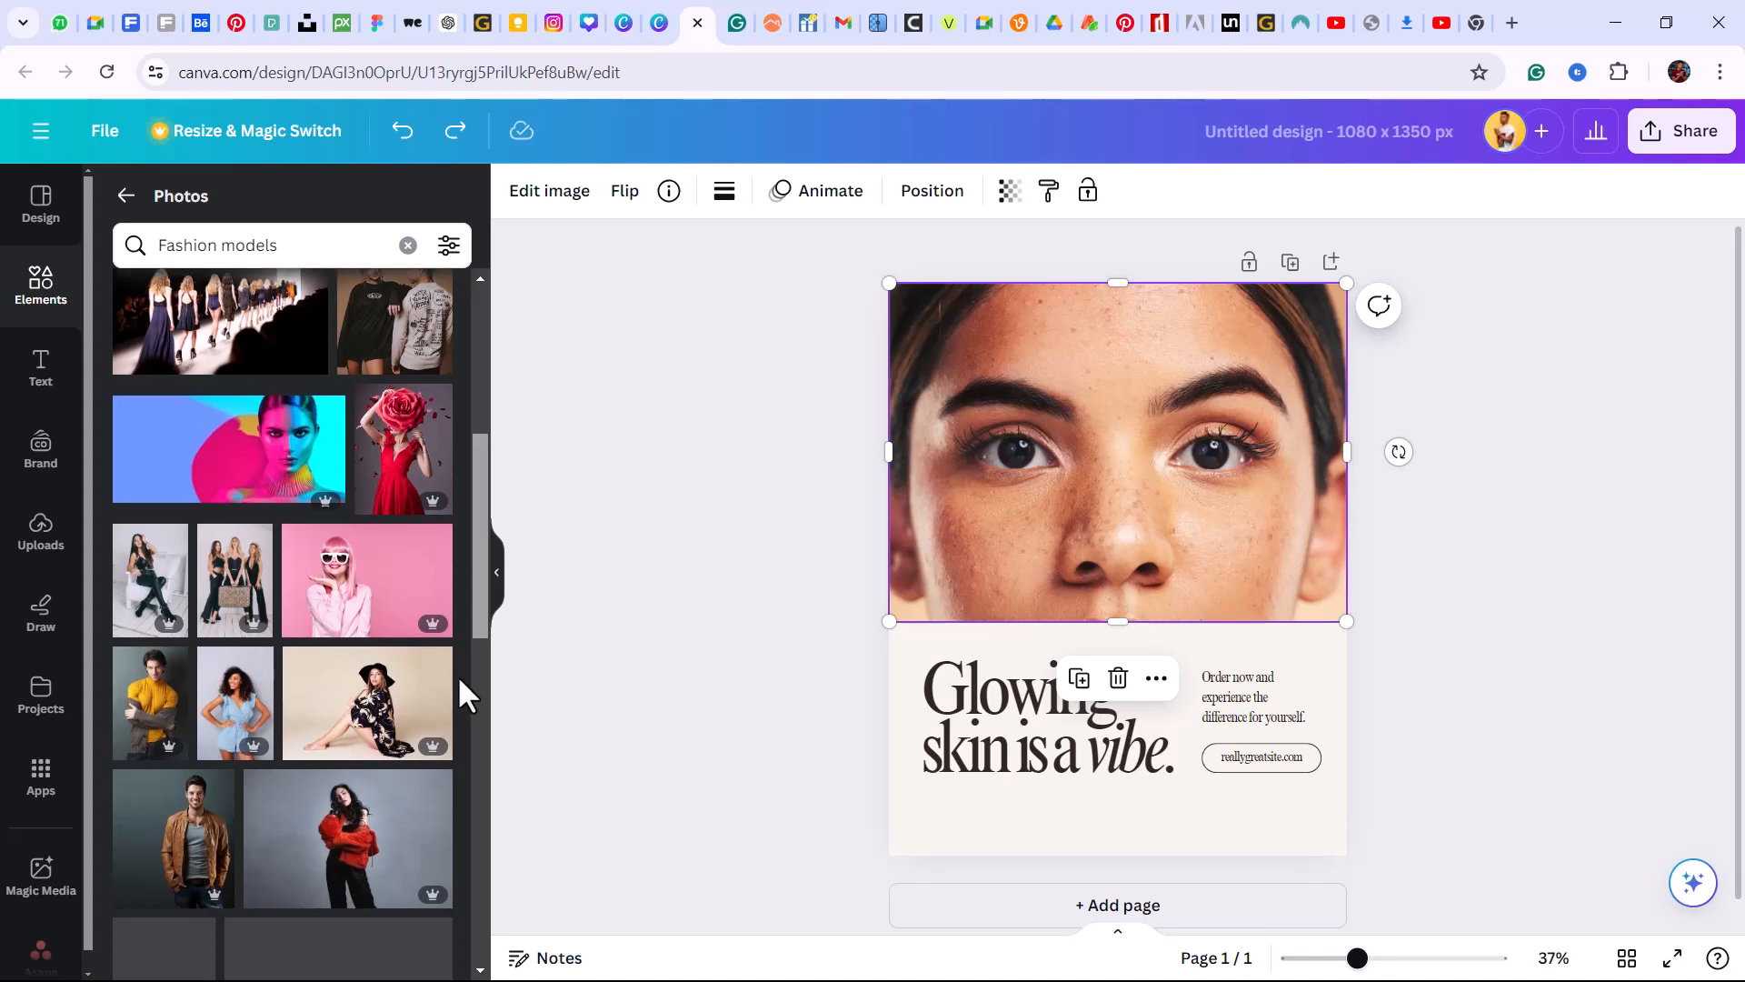
scroll(459, 691, "down", 2)
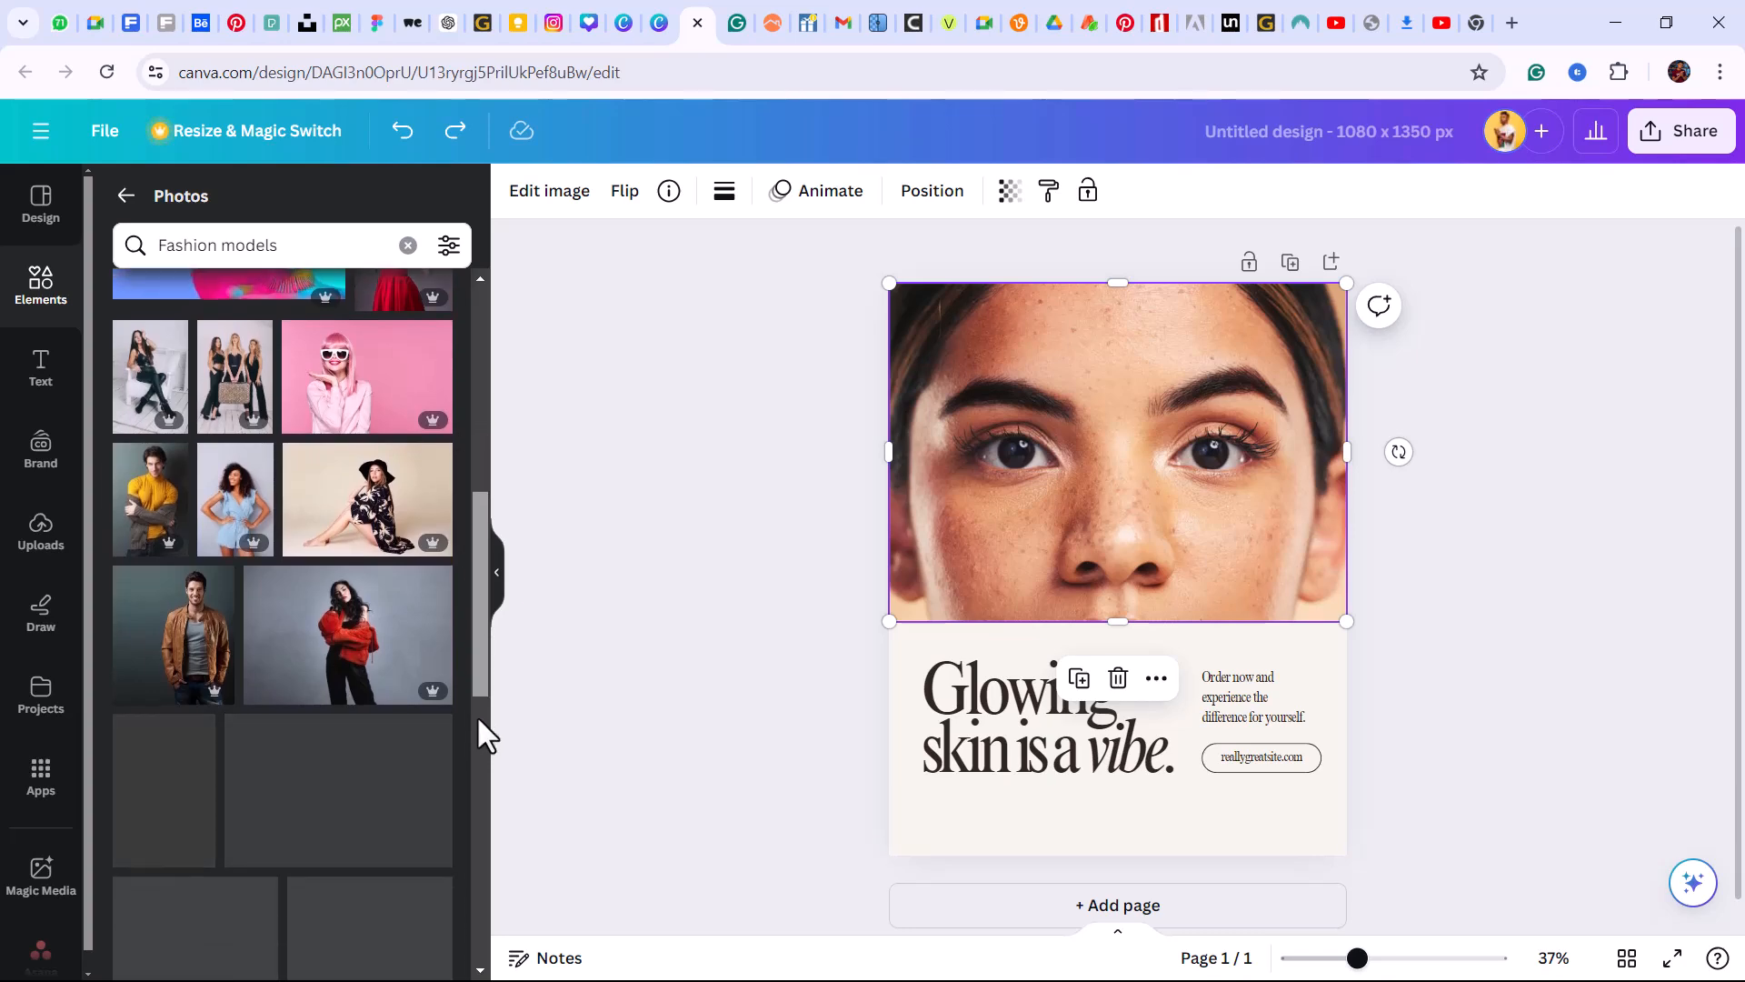
scroll(476, 715, "up", 2)
scroll(476, 692, "down", 5)
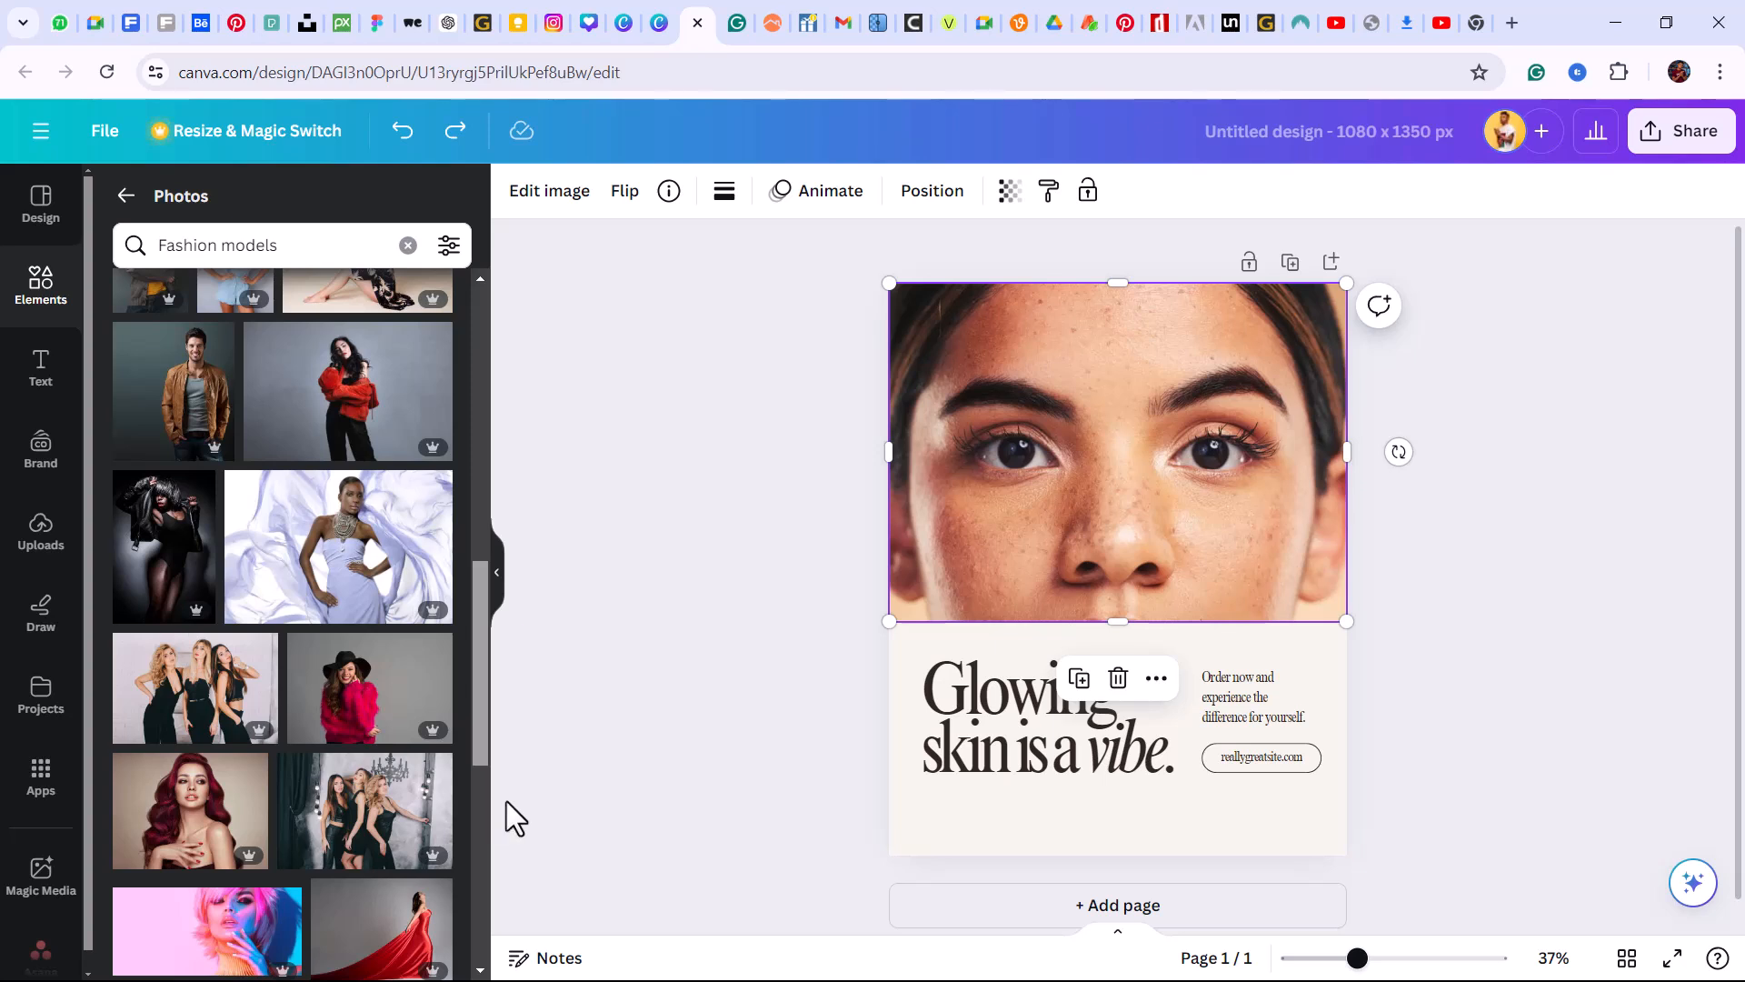
scroll(495, 823, "down", 3)
scroll(483, 791, "down", 3)
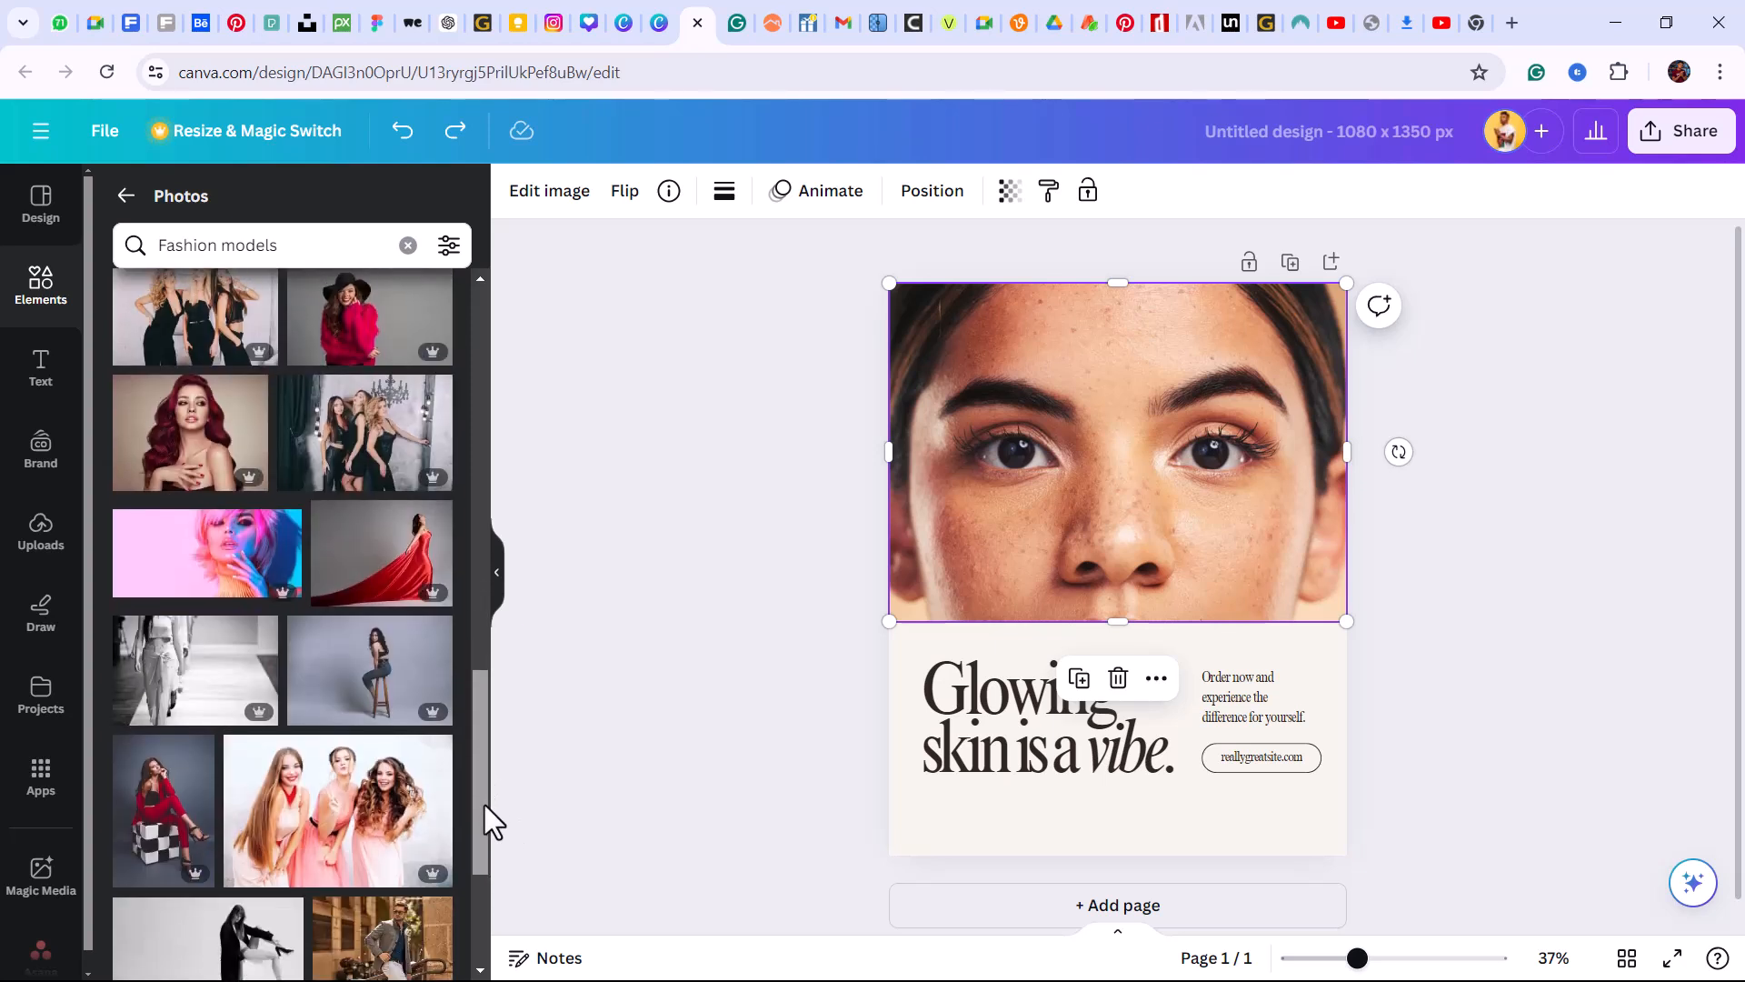
scroll(483, 818, "down", 3)
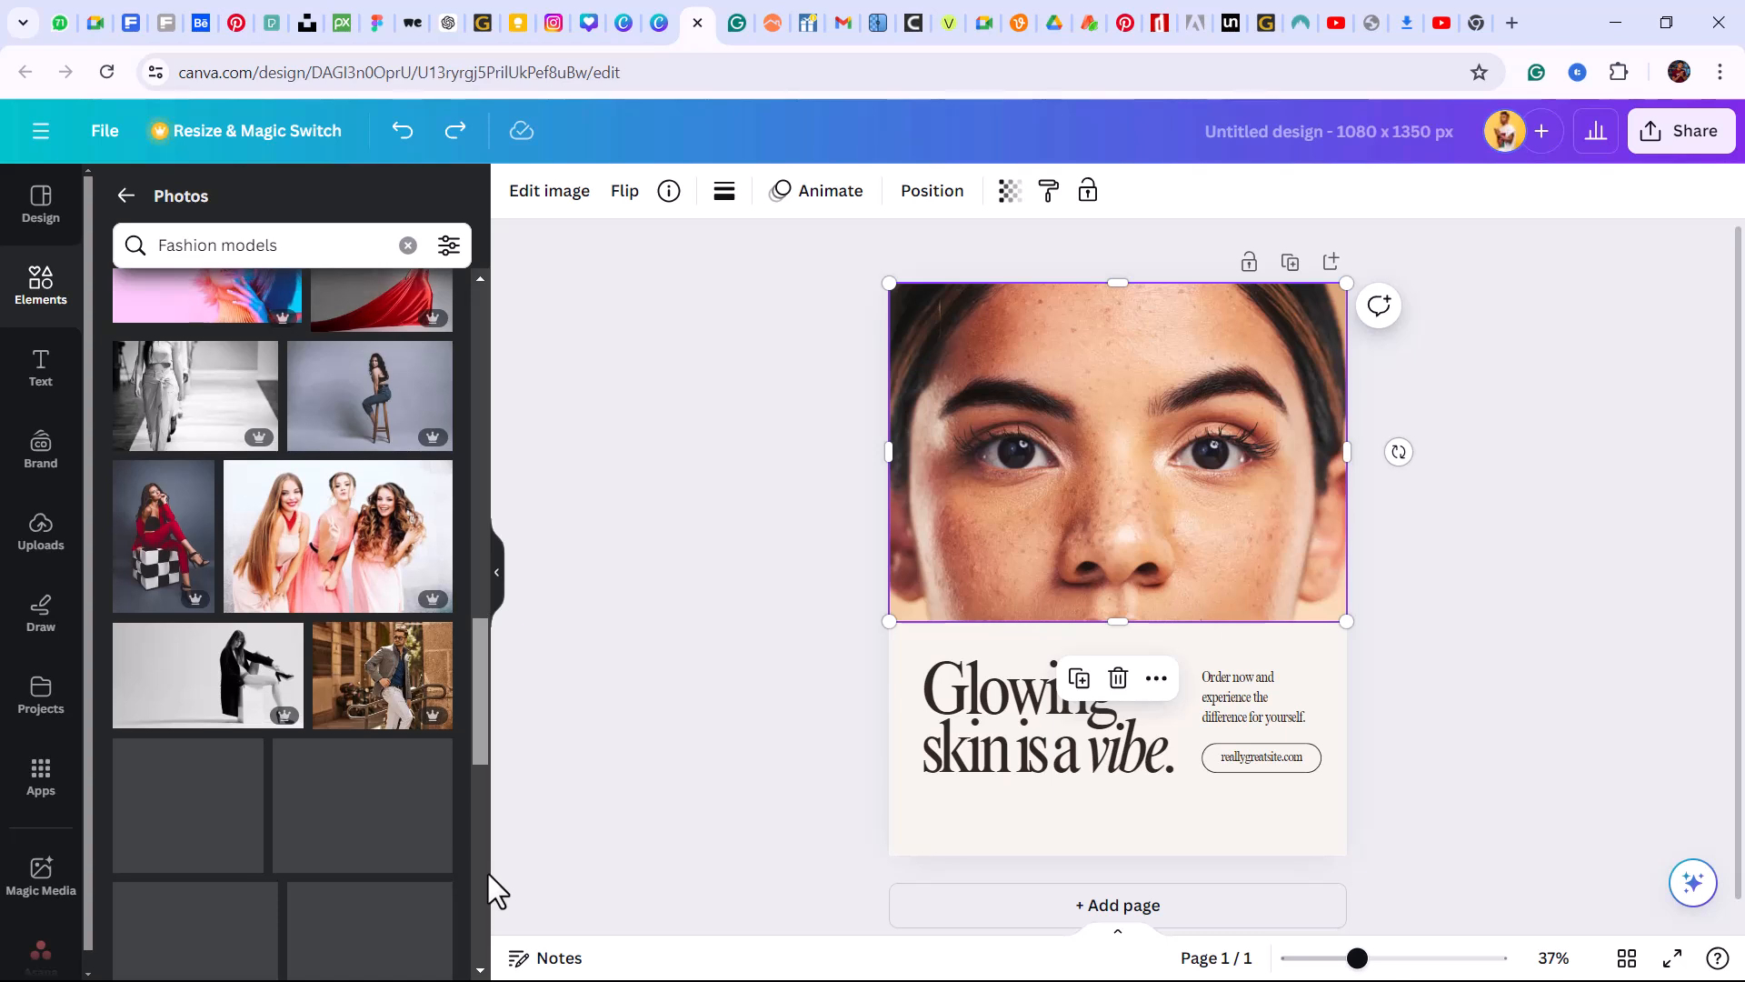
scroll(488, 879, "down", 1)
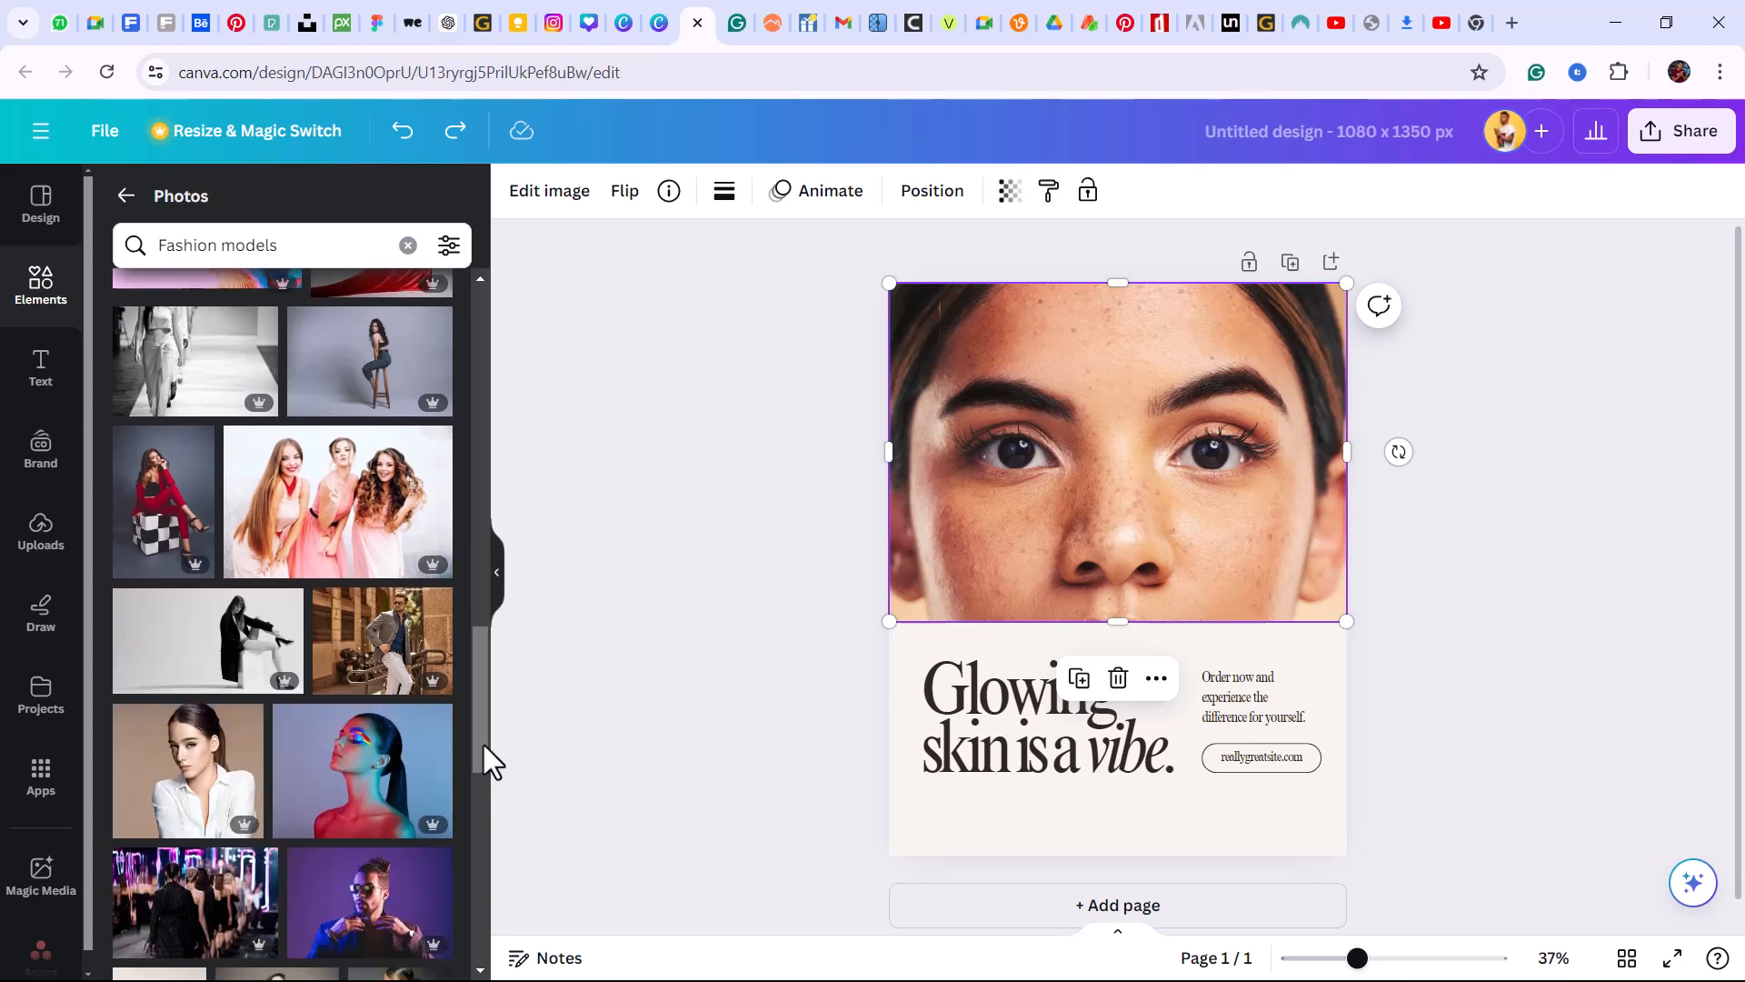
scroll(480, 729, "down", 5)
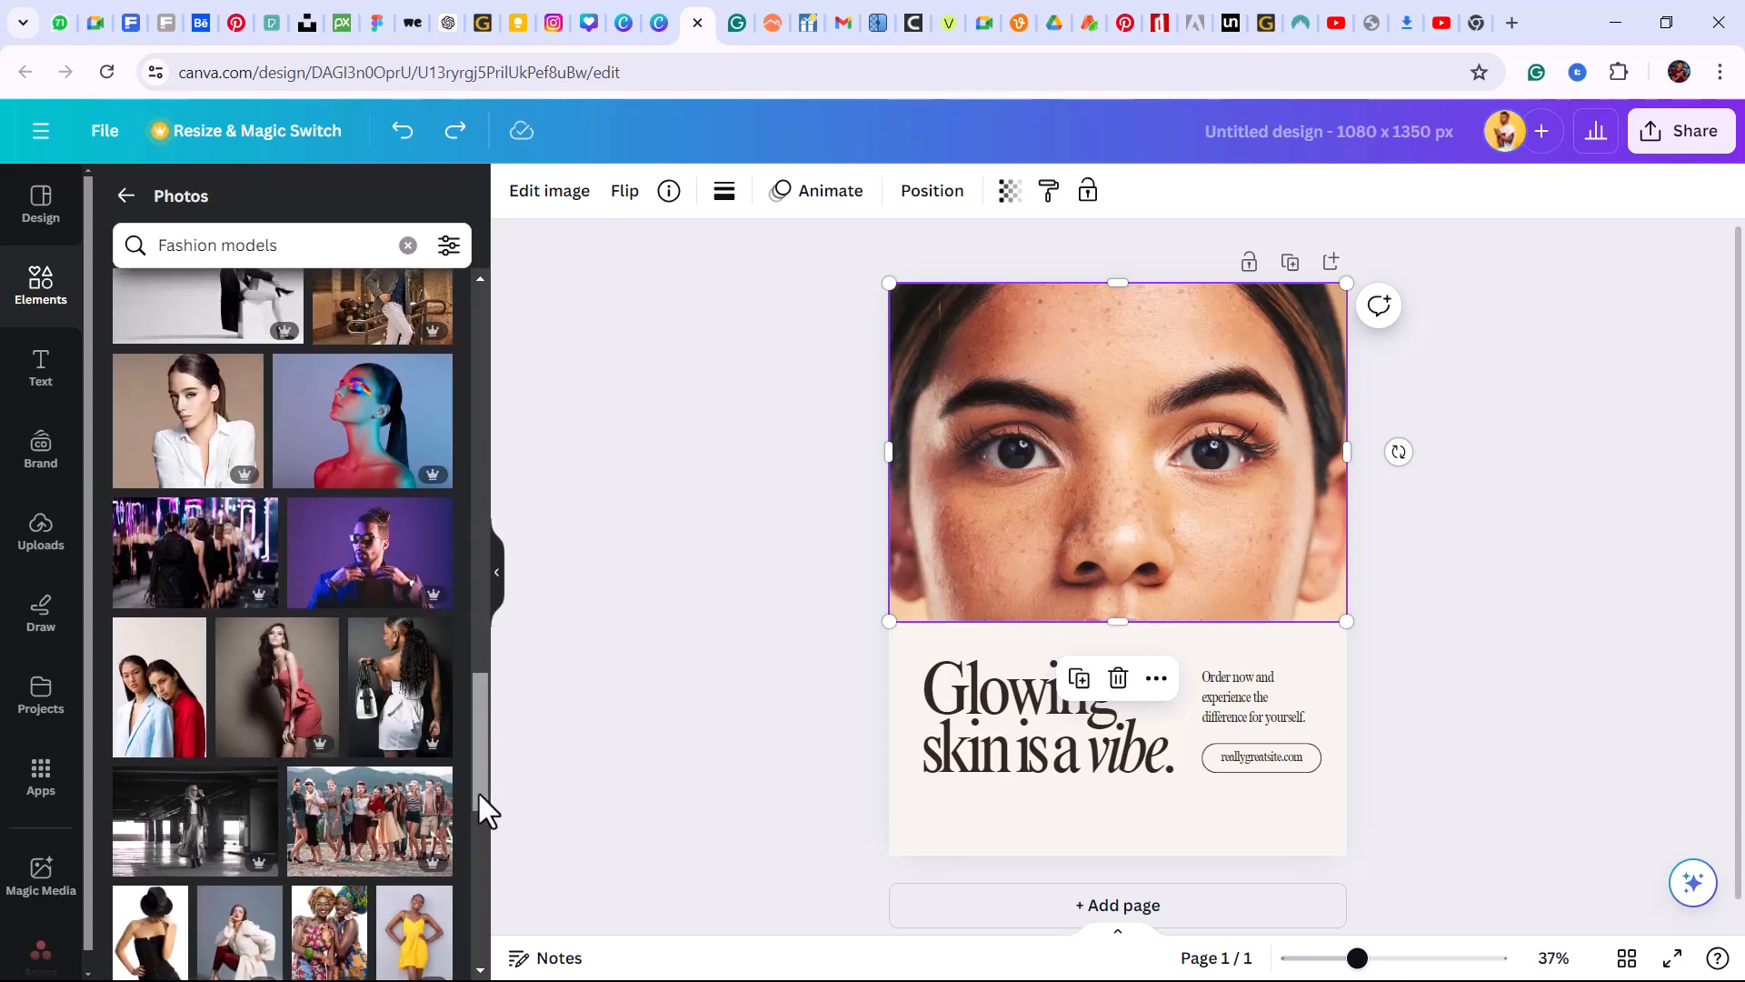
left_click_drag(478, 794, 493, 617)
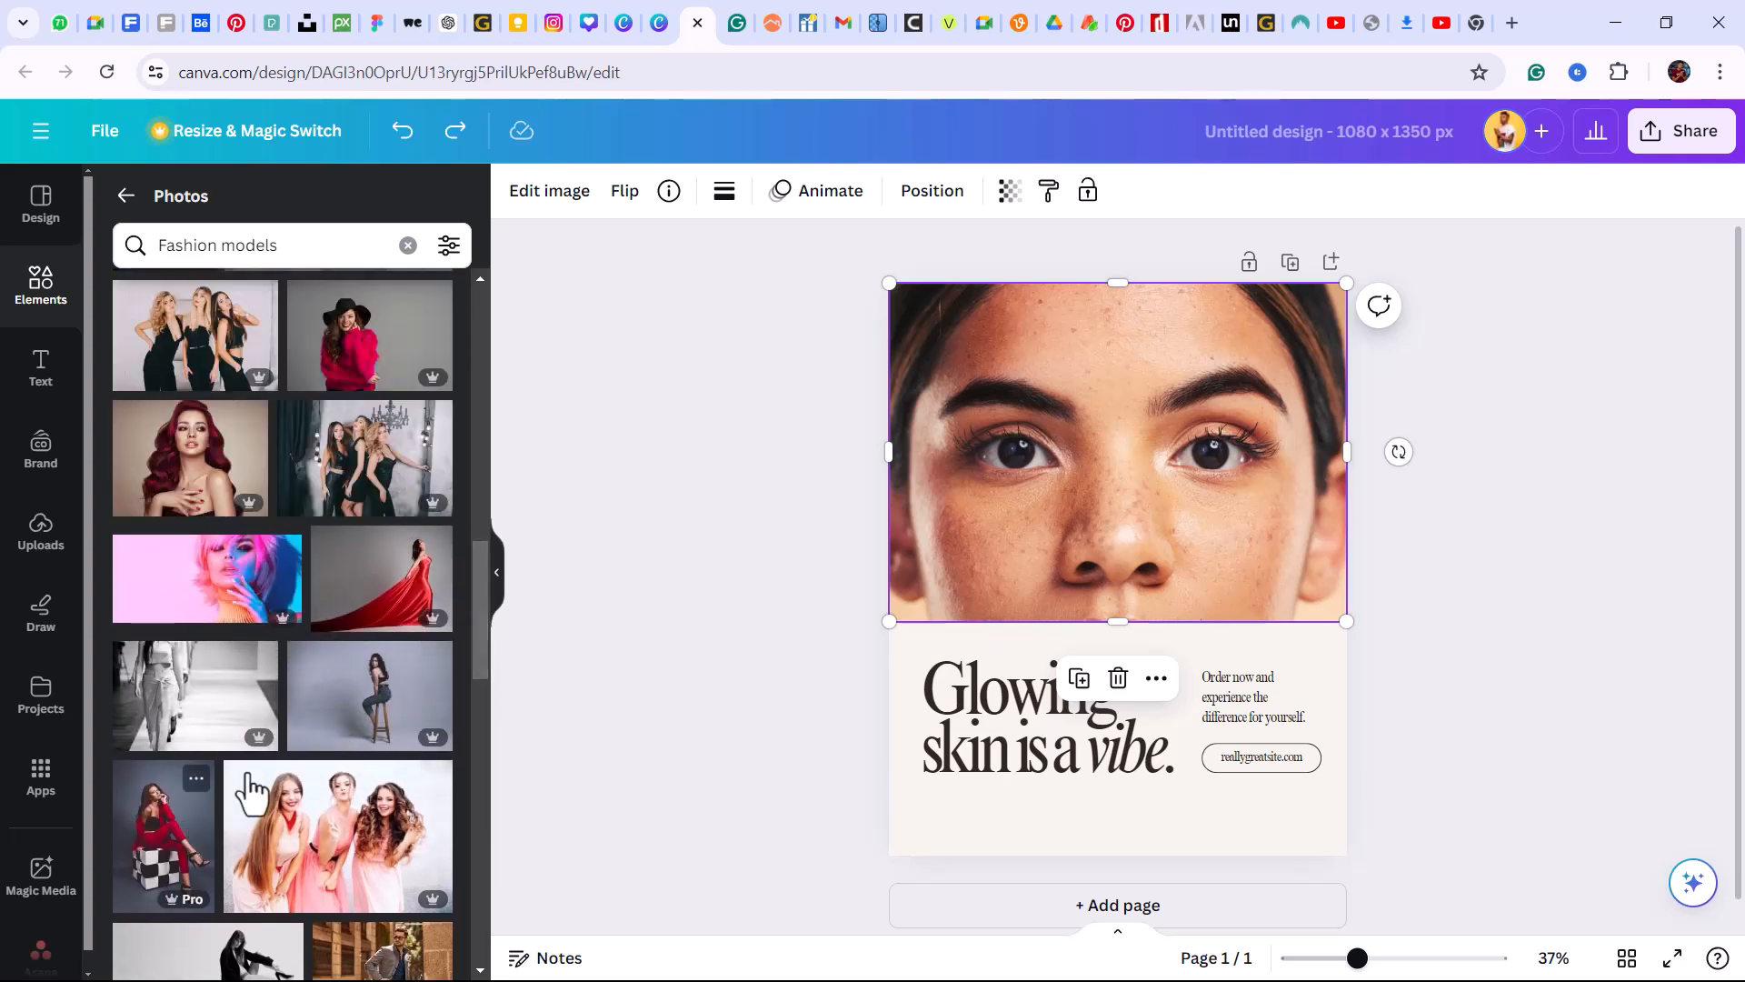
left_click(186, 822)
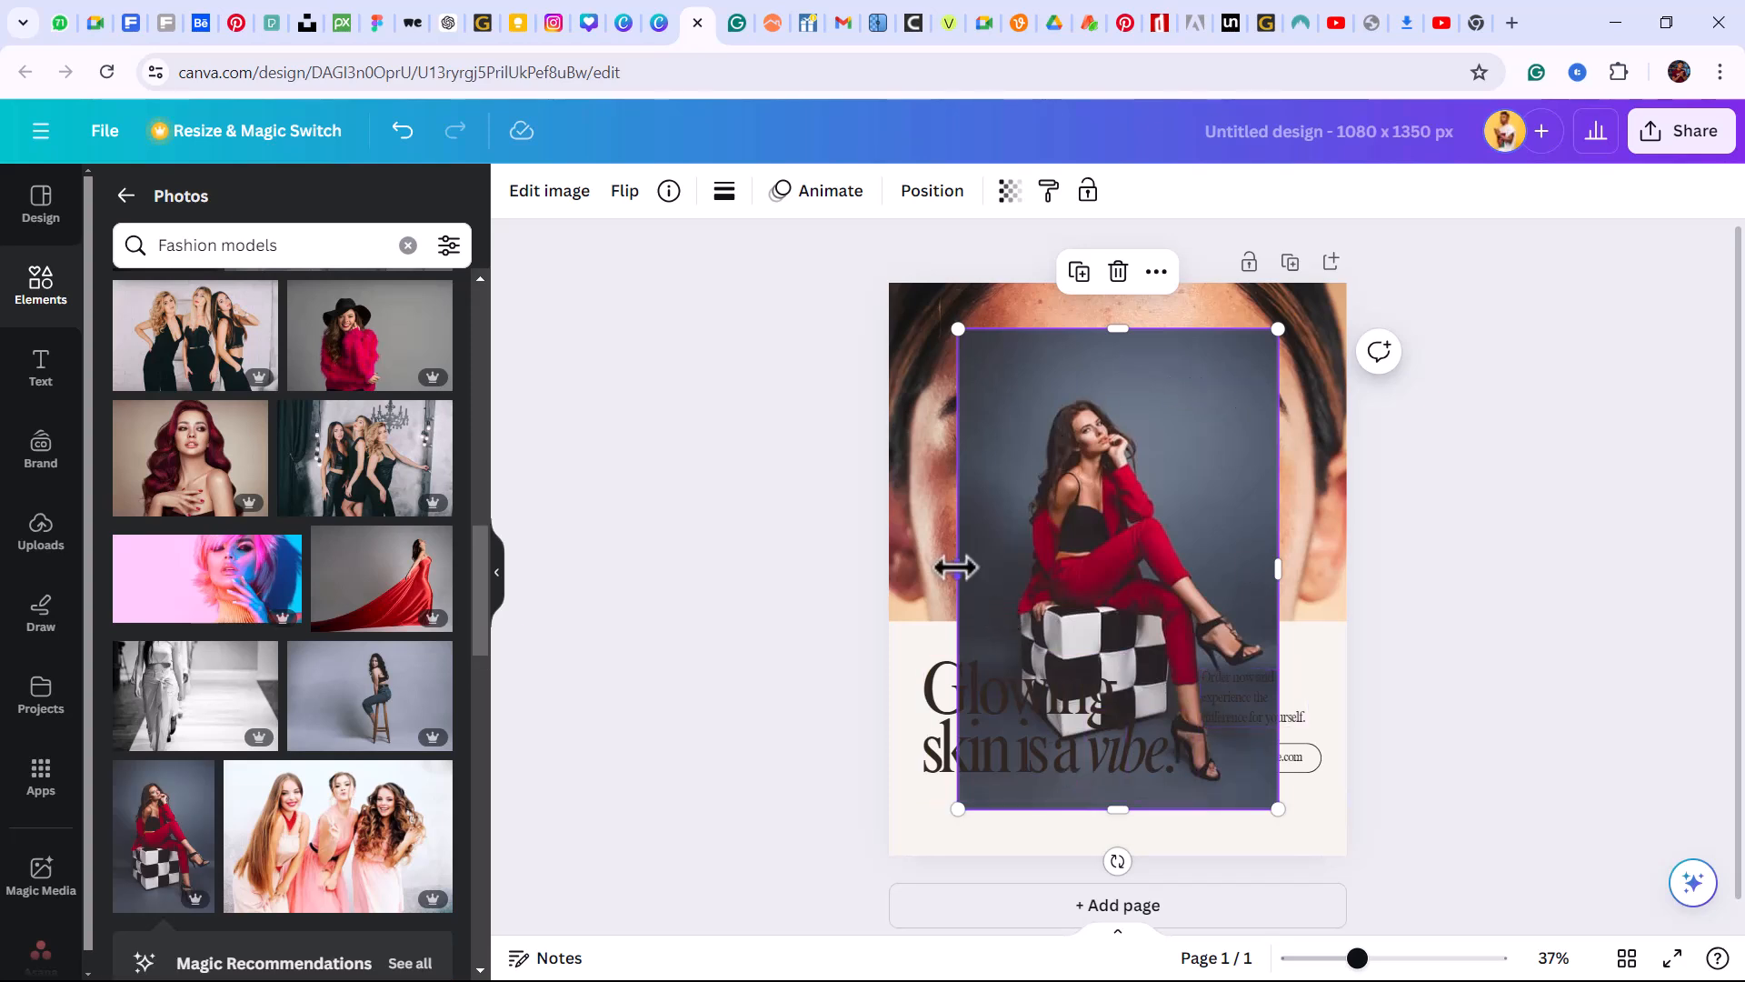
Widen and crop the new photo to cover the face photo's area across the full page width, and delete the face photo behind it
left_click_drag(957, 568, 889, 592)
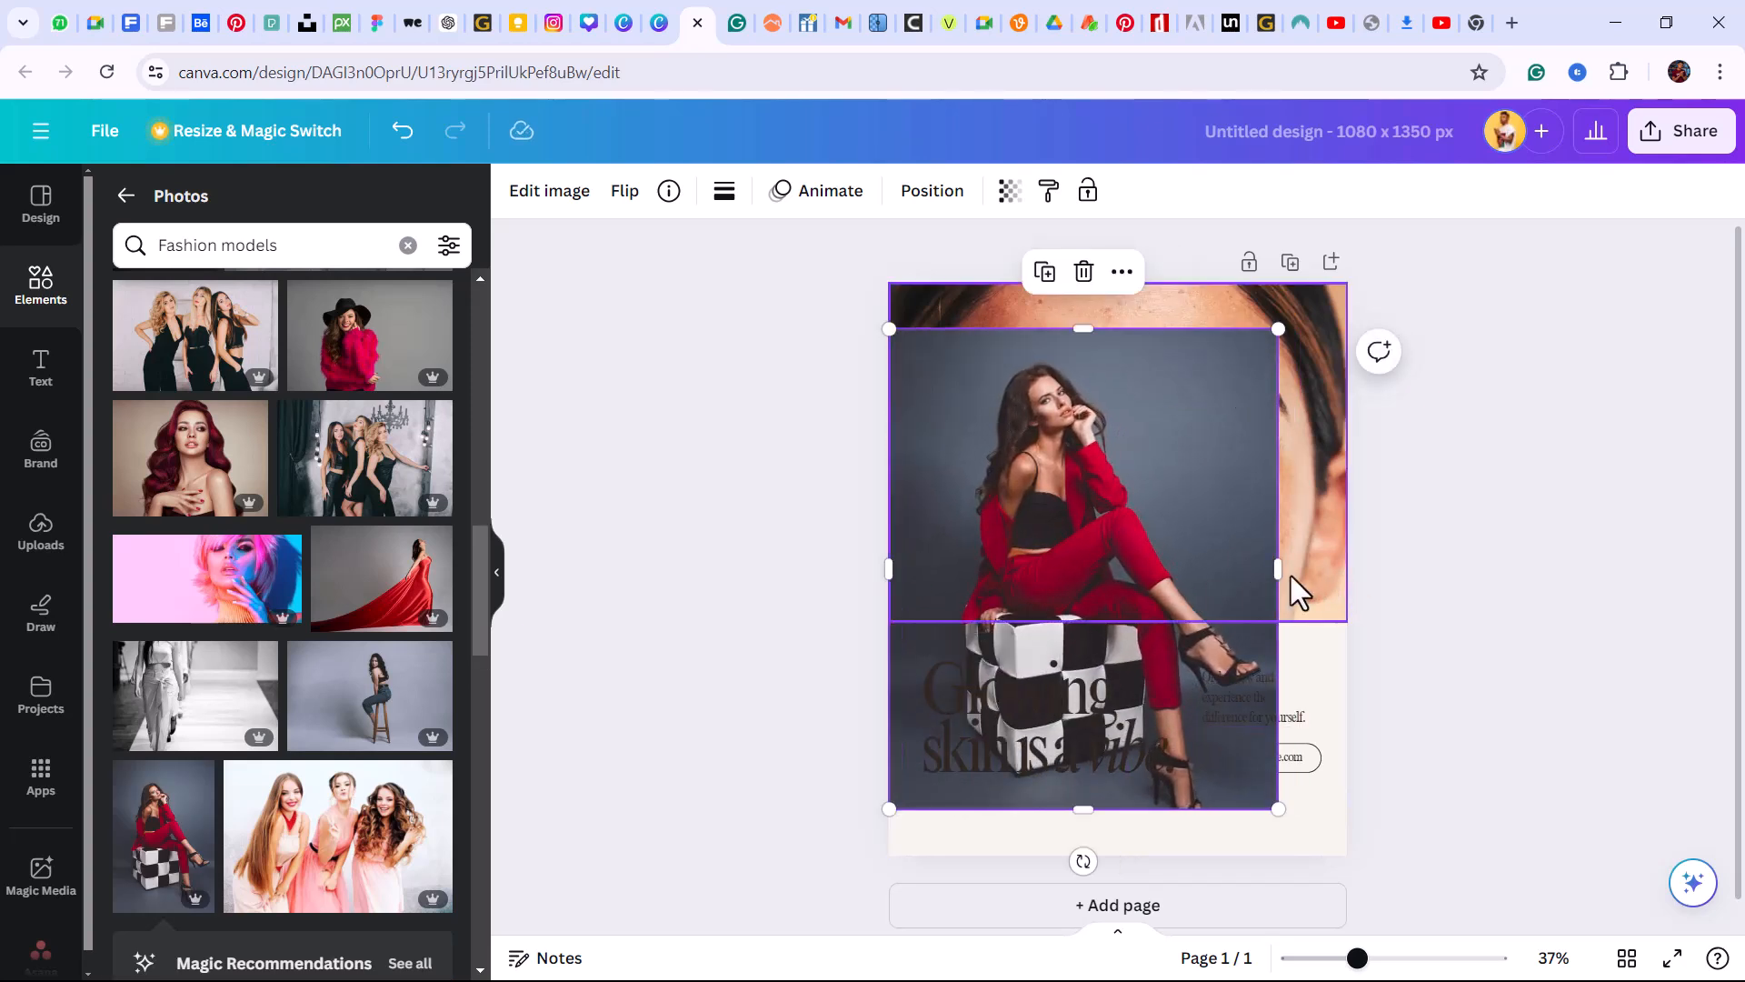
left_click_drag(1278, 571, 1345, 565)
left_click_drag(1136, 802, 1118, 622)
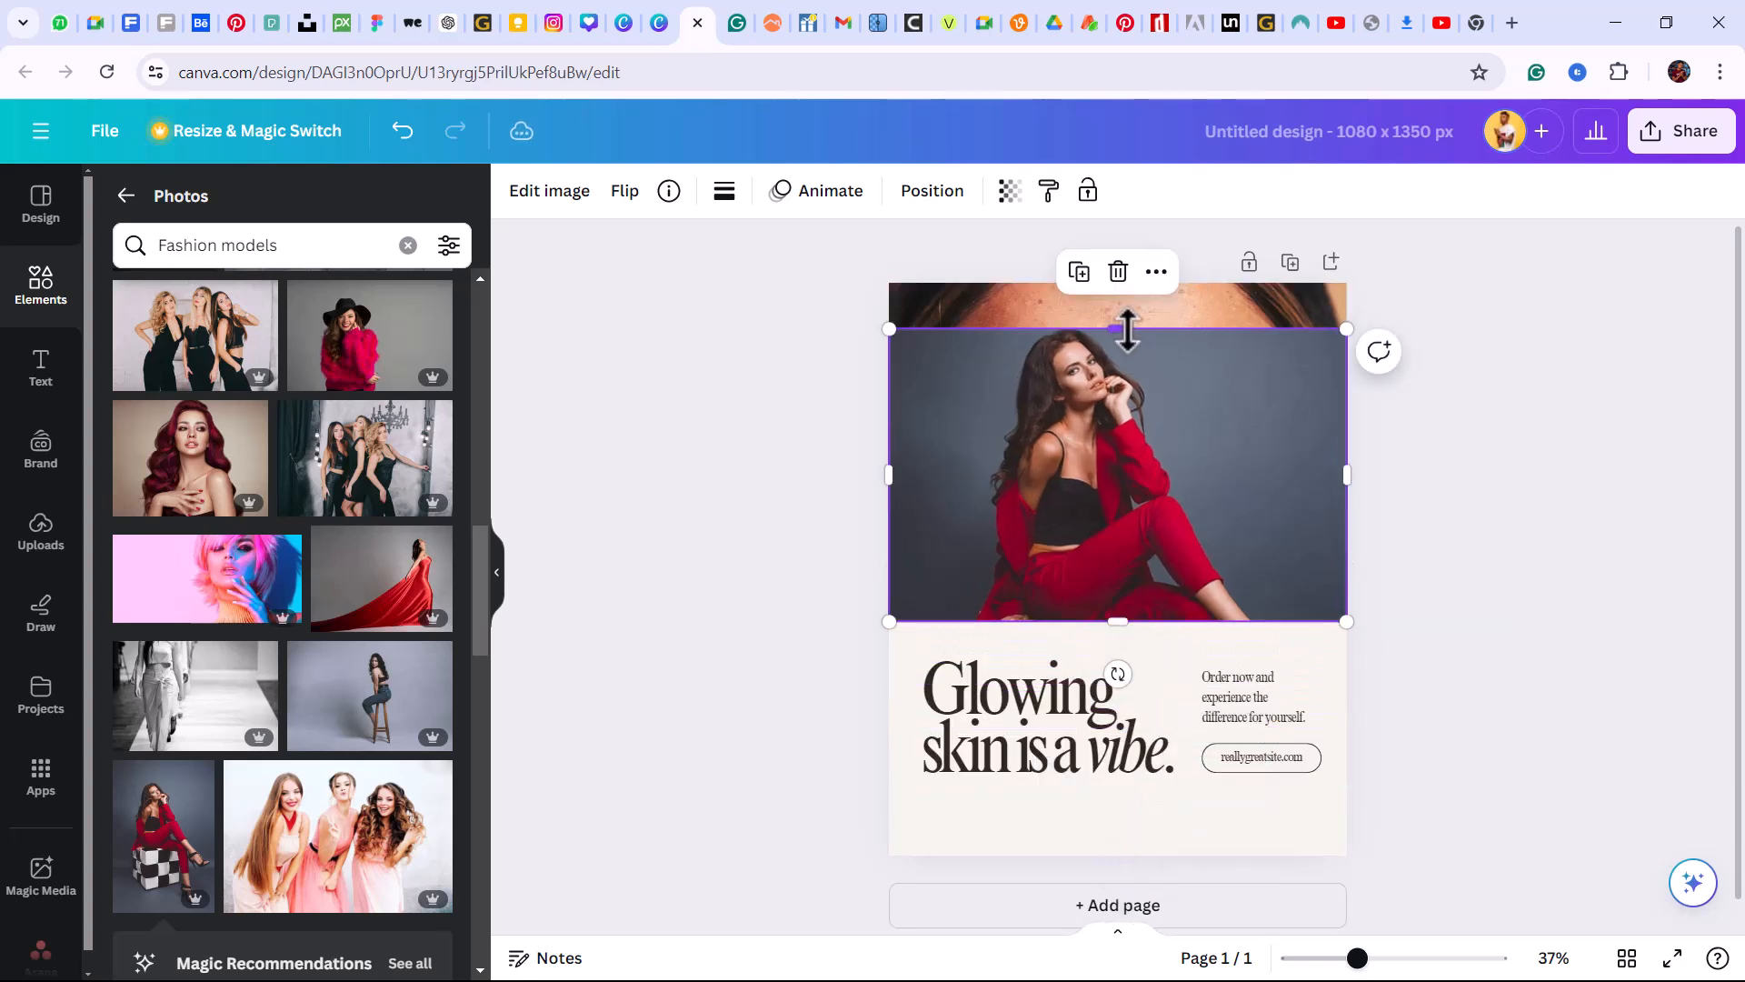
left_click_drag(1123, 330, 1127, 283)
mouse_move(1130, 487)
left_mouse_down()
mouse_move(1114, 460)
mouse_move(1115, 514)
left_mouse_up()
key("Delete")
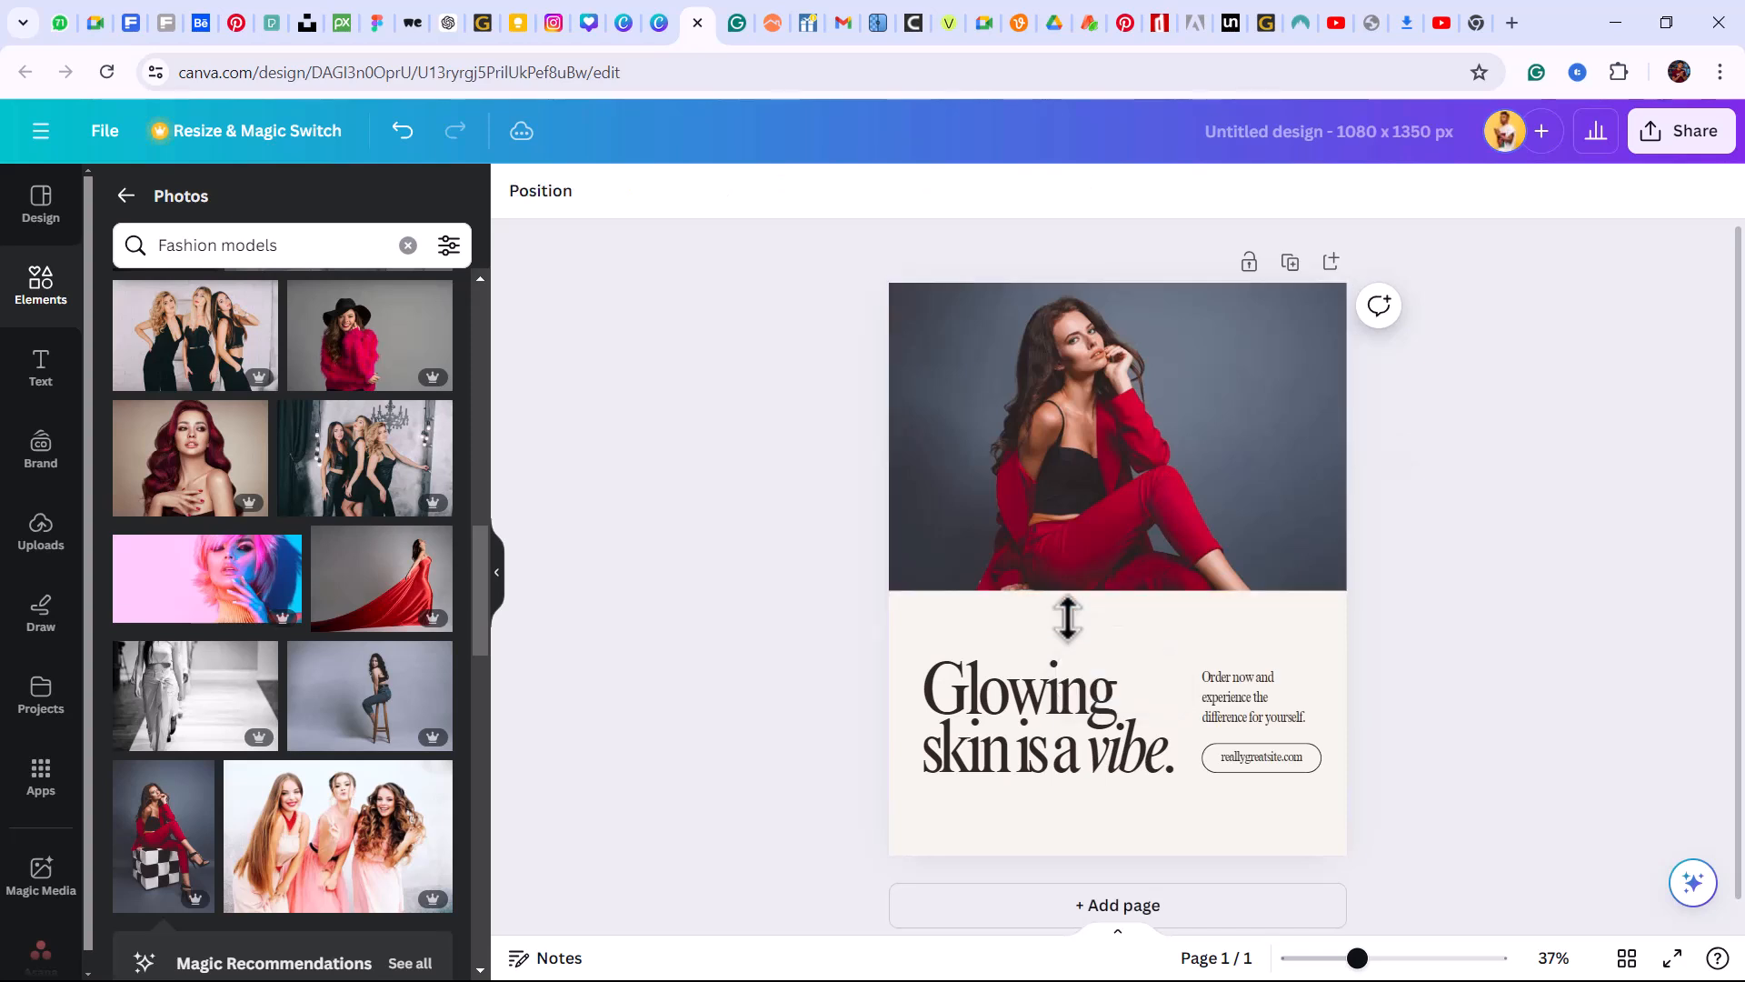
Extend the red-suit photo's lower edge to just above the heading and align its upper edge with the top of the page
left_click(1195, 505)
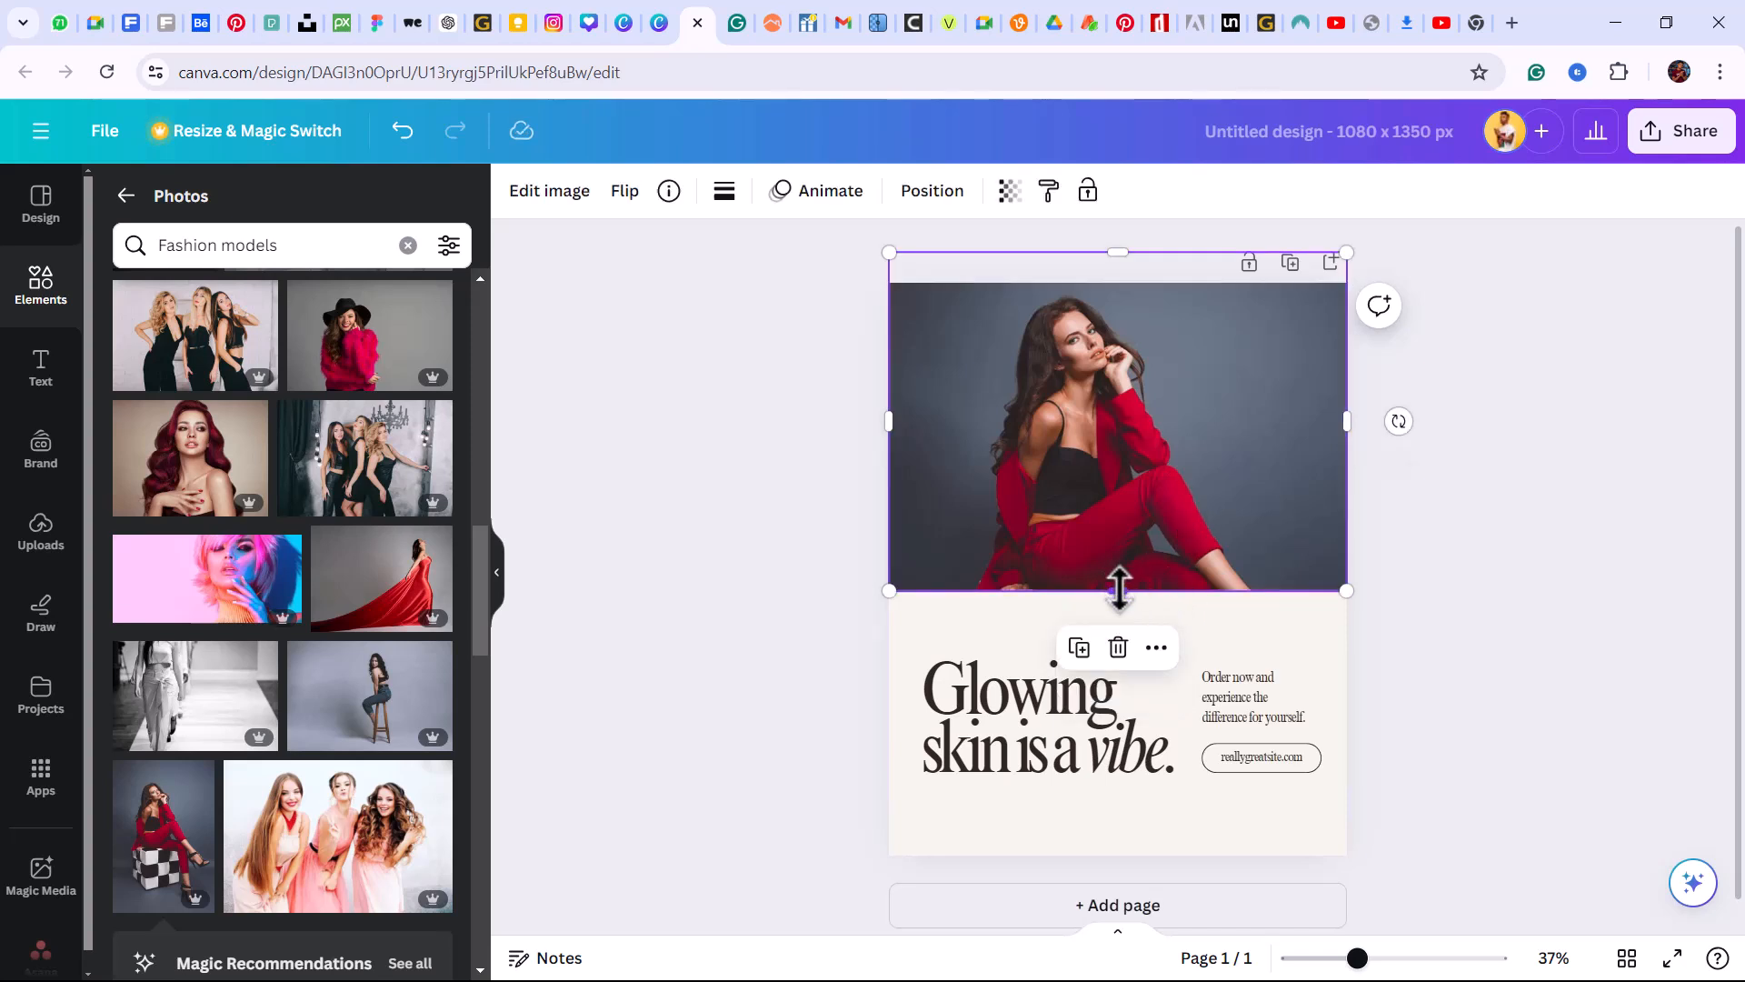
left_click_drag(1119, 588, 1118, 628)
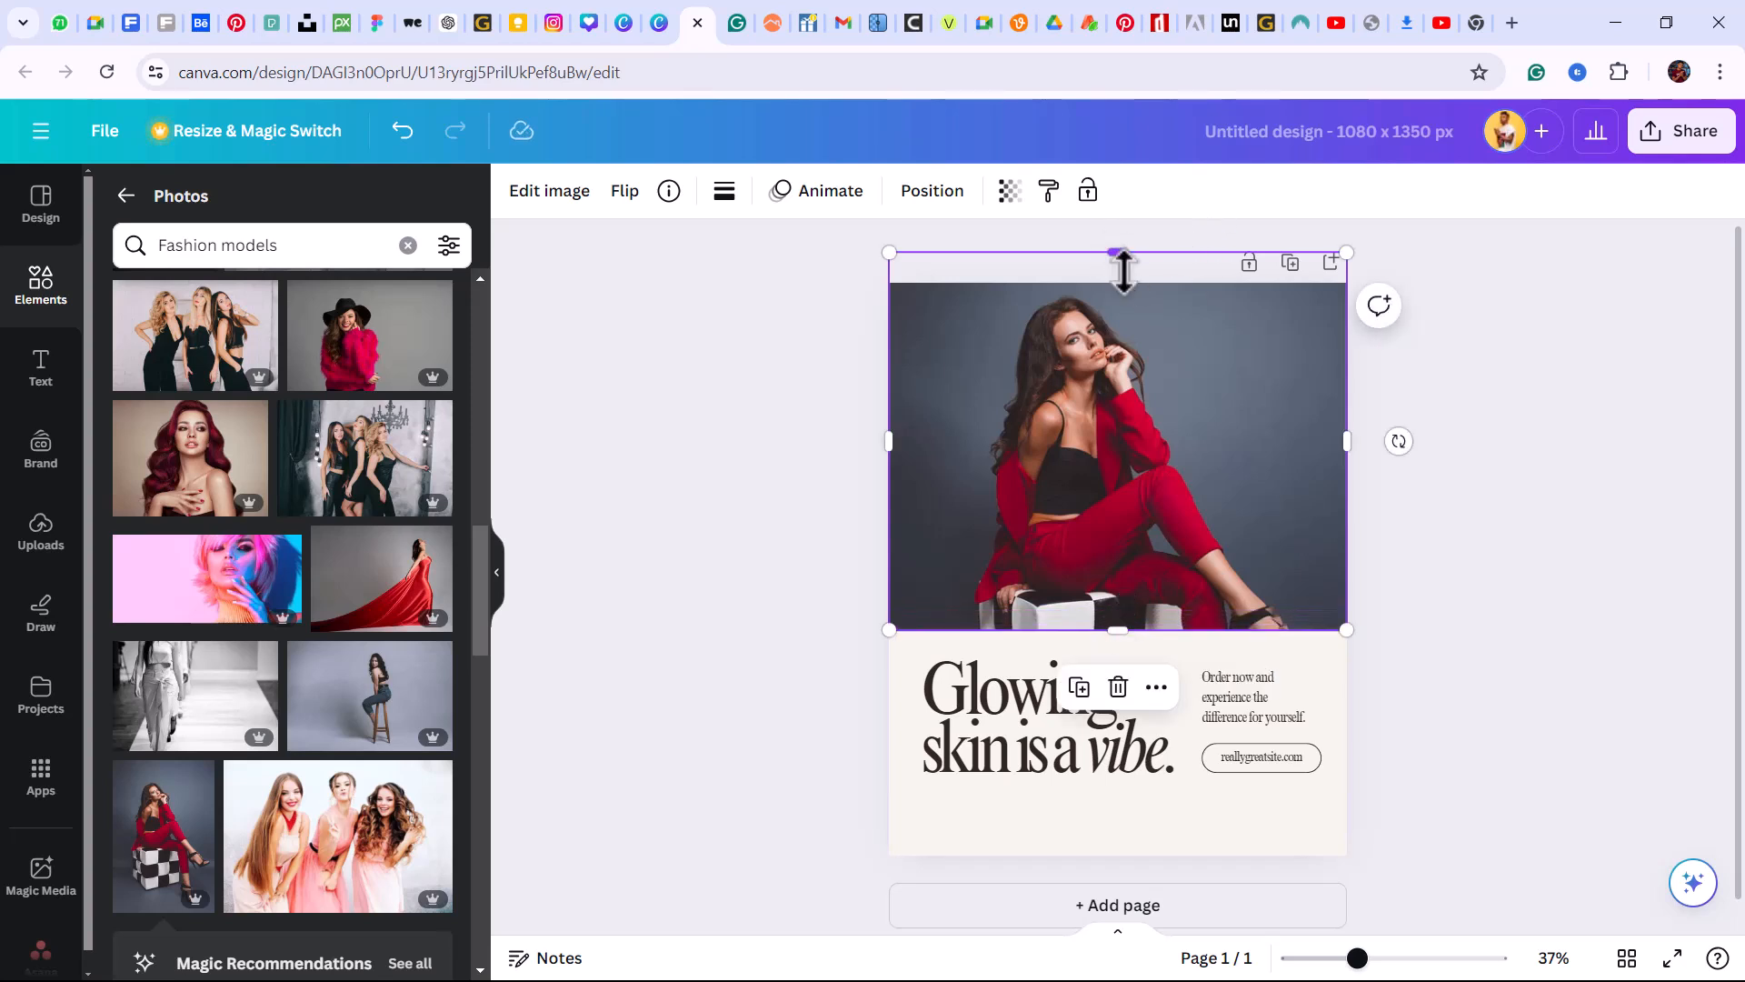
left_click_drag(1124, 269, 1119, 283)
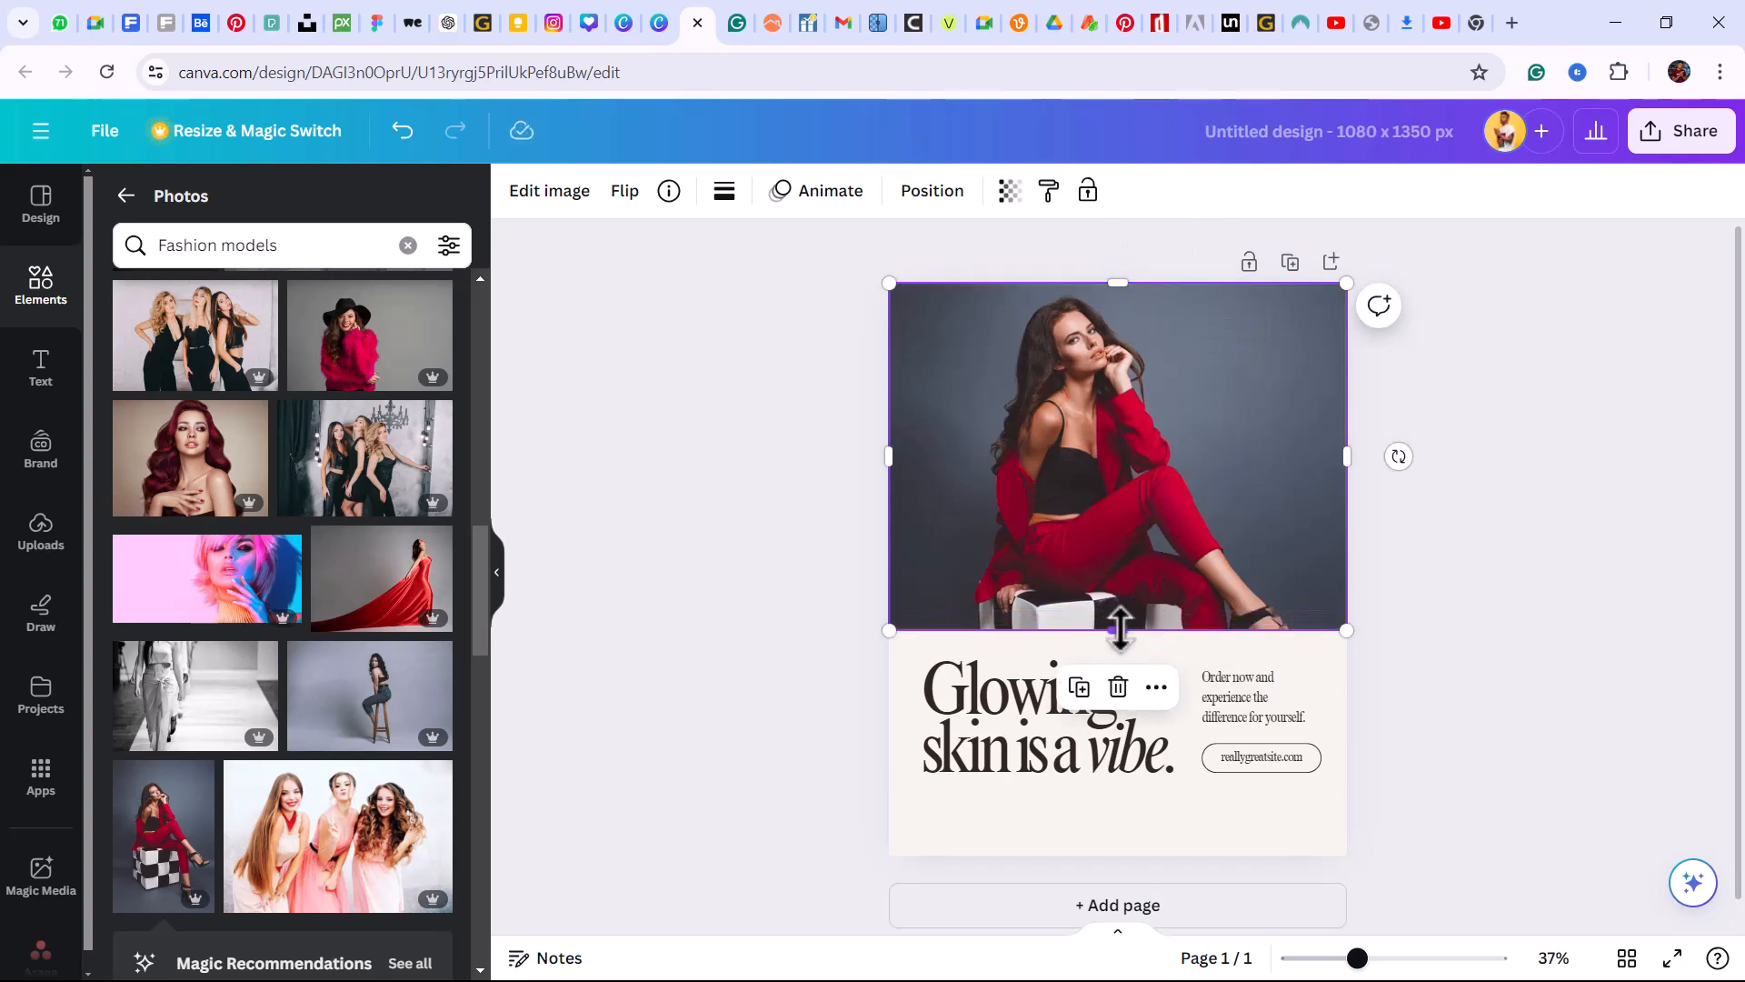
left_click_drag(1118, 630, 1119, 628)
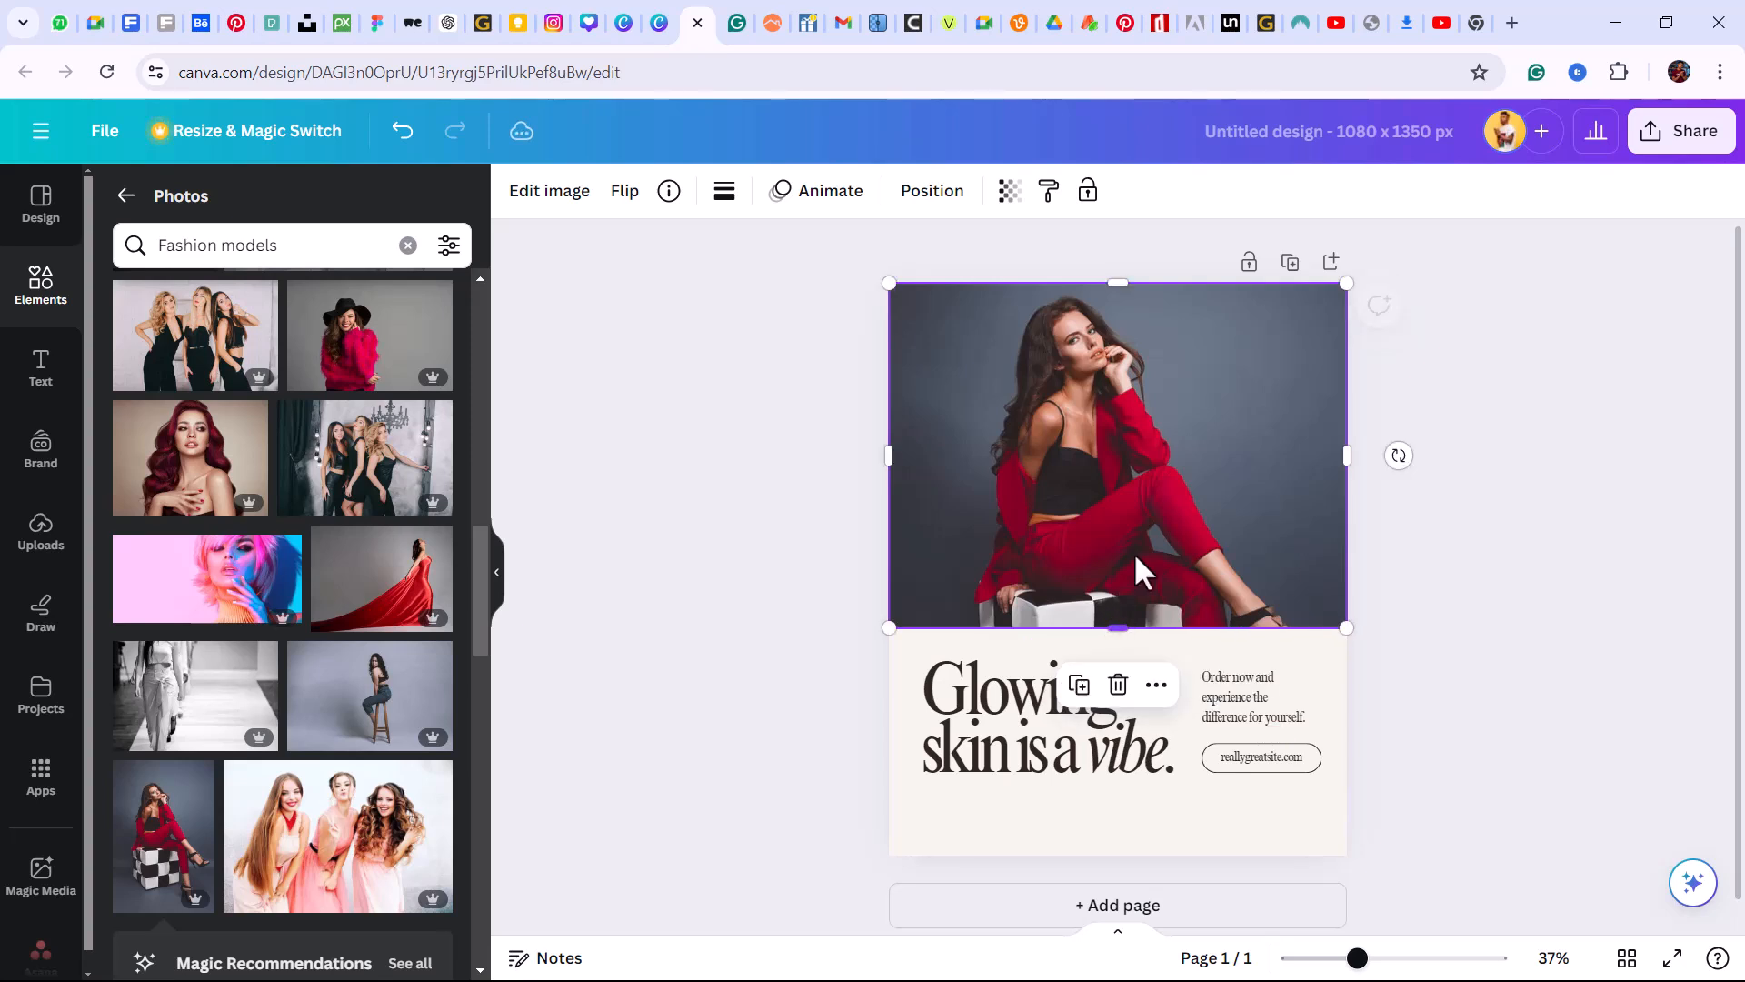
left_click(1491, 530)
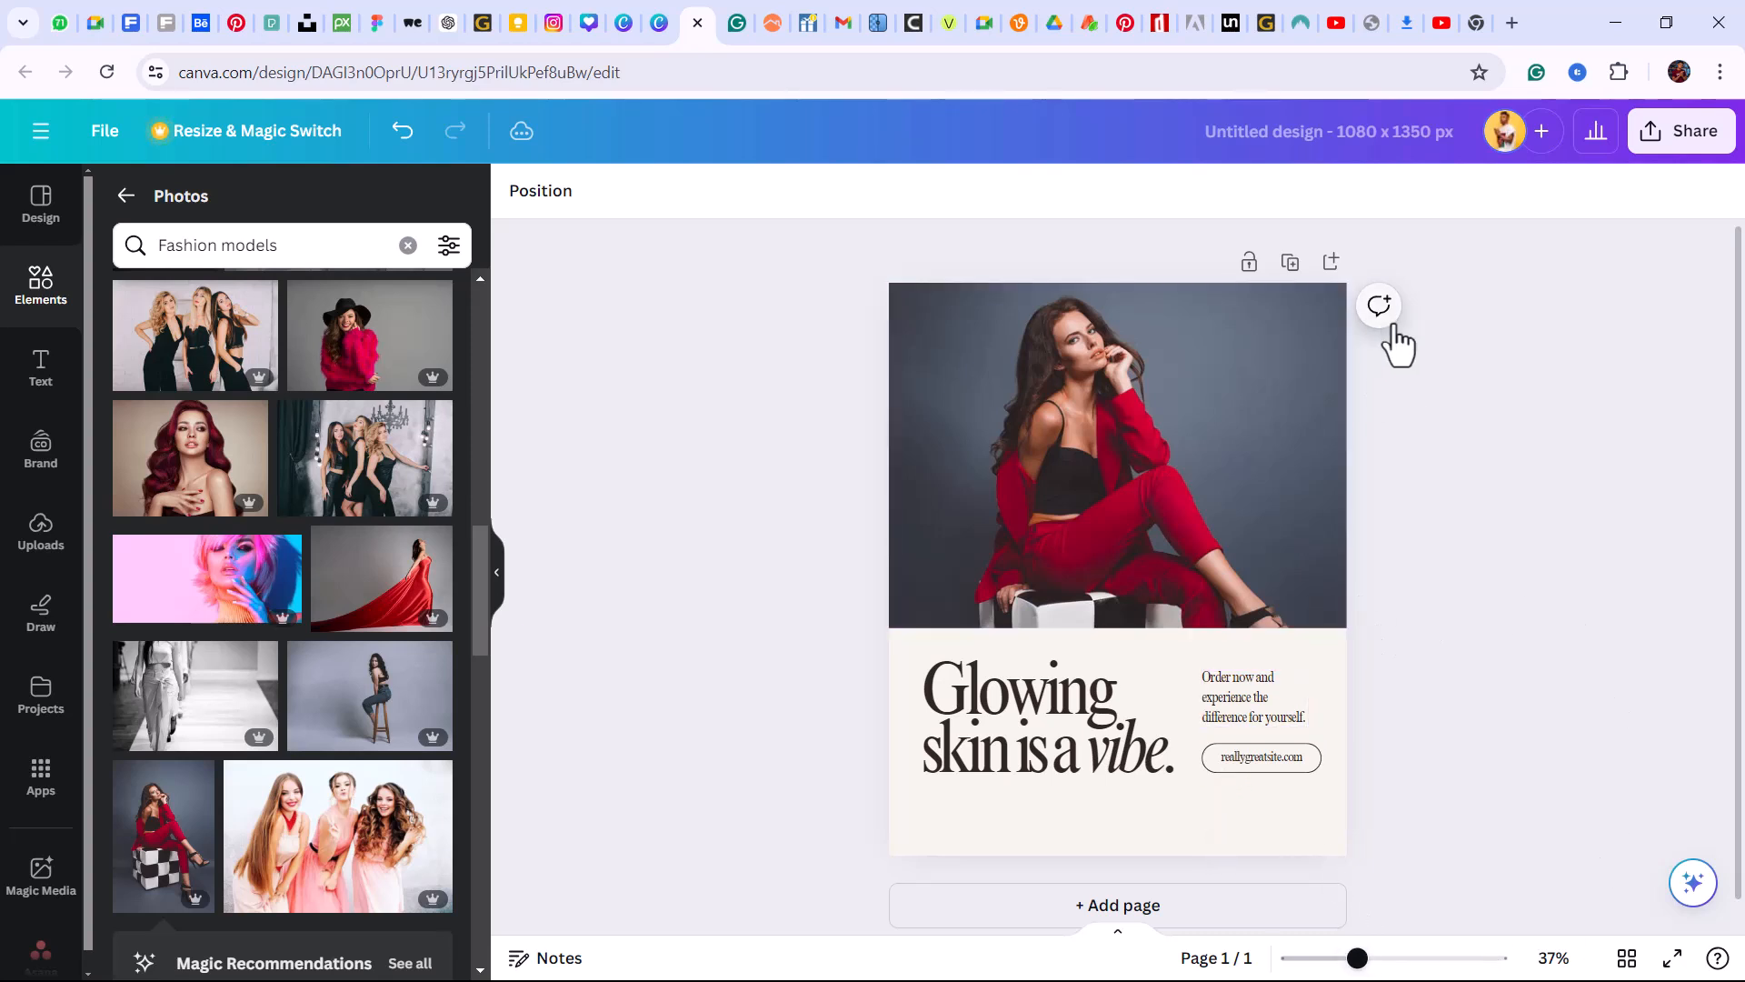
Replace the "Glowing skin is a" heading with the Slide 1 title "Why Make Fashion a Priority?" copied from ChatGPT
scroll(1422, 756, "down", 1)
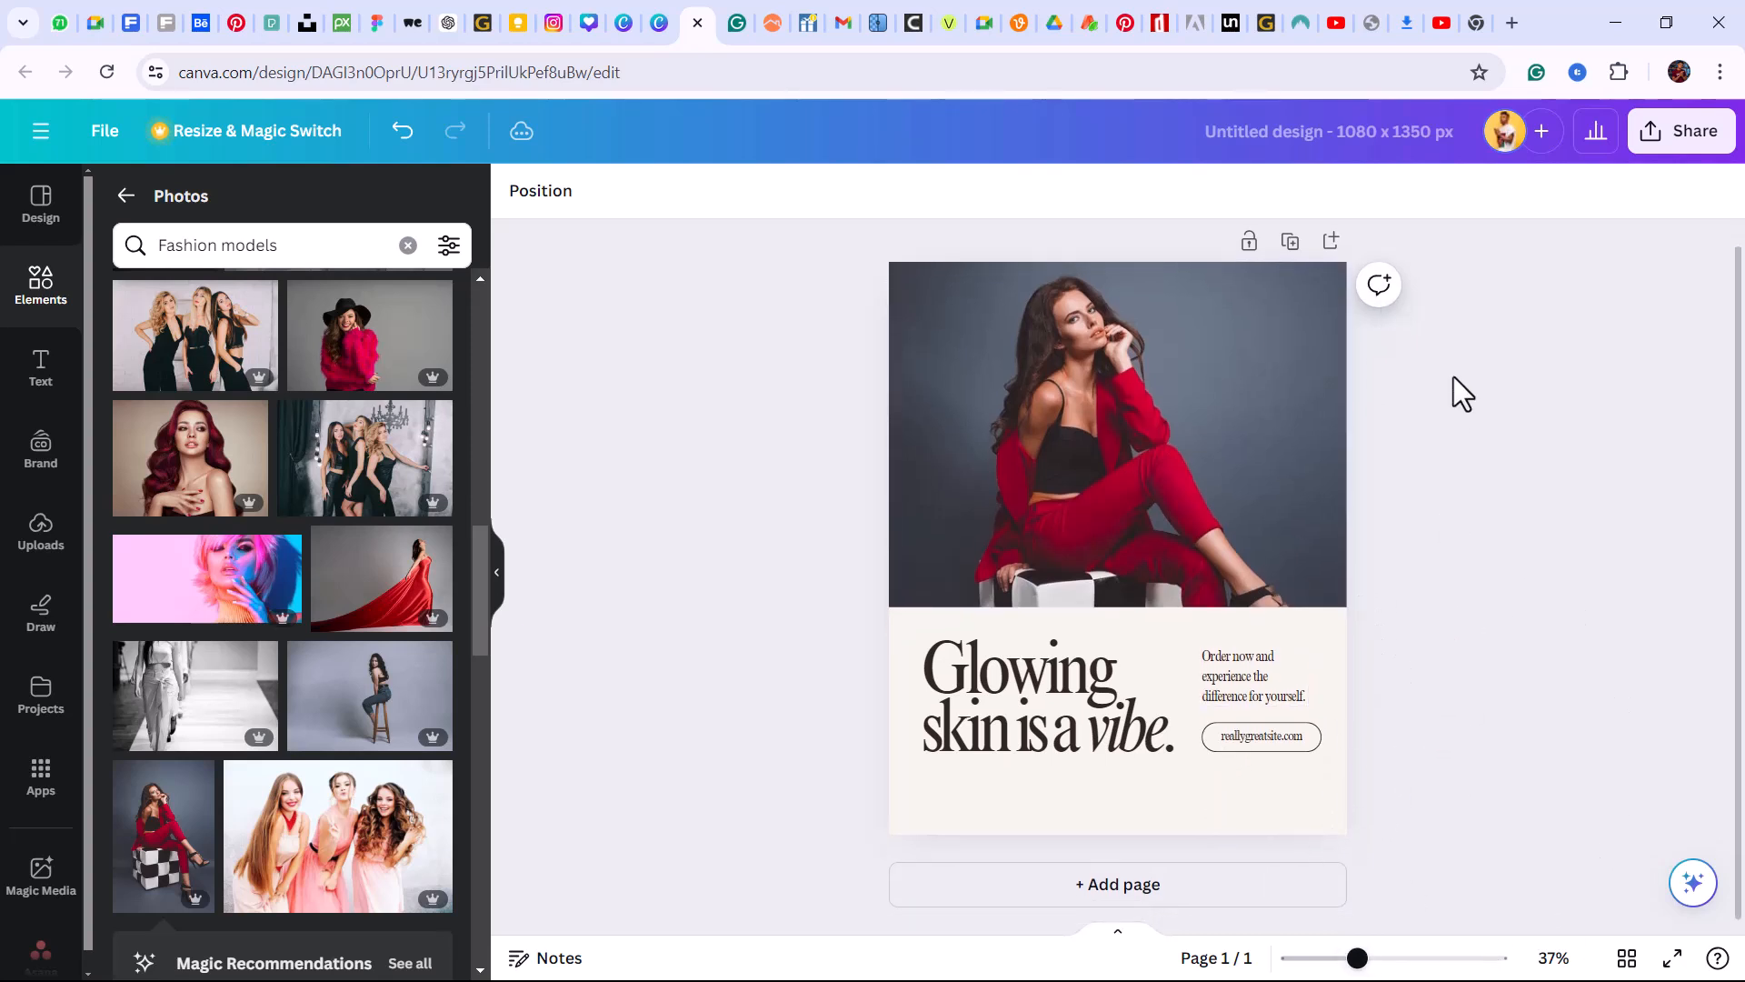
left_click(1027, 700)
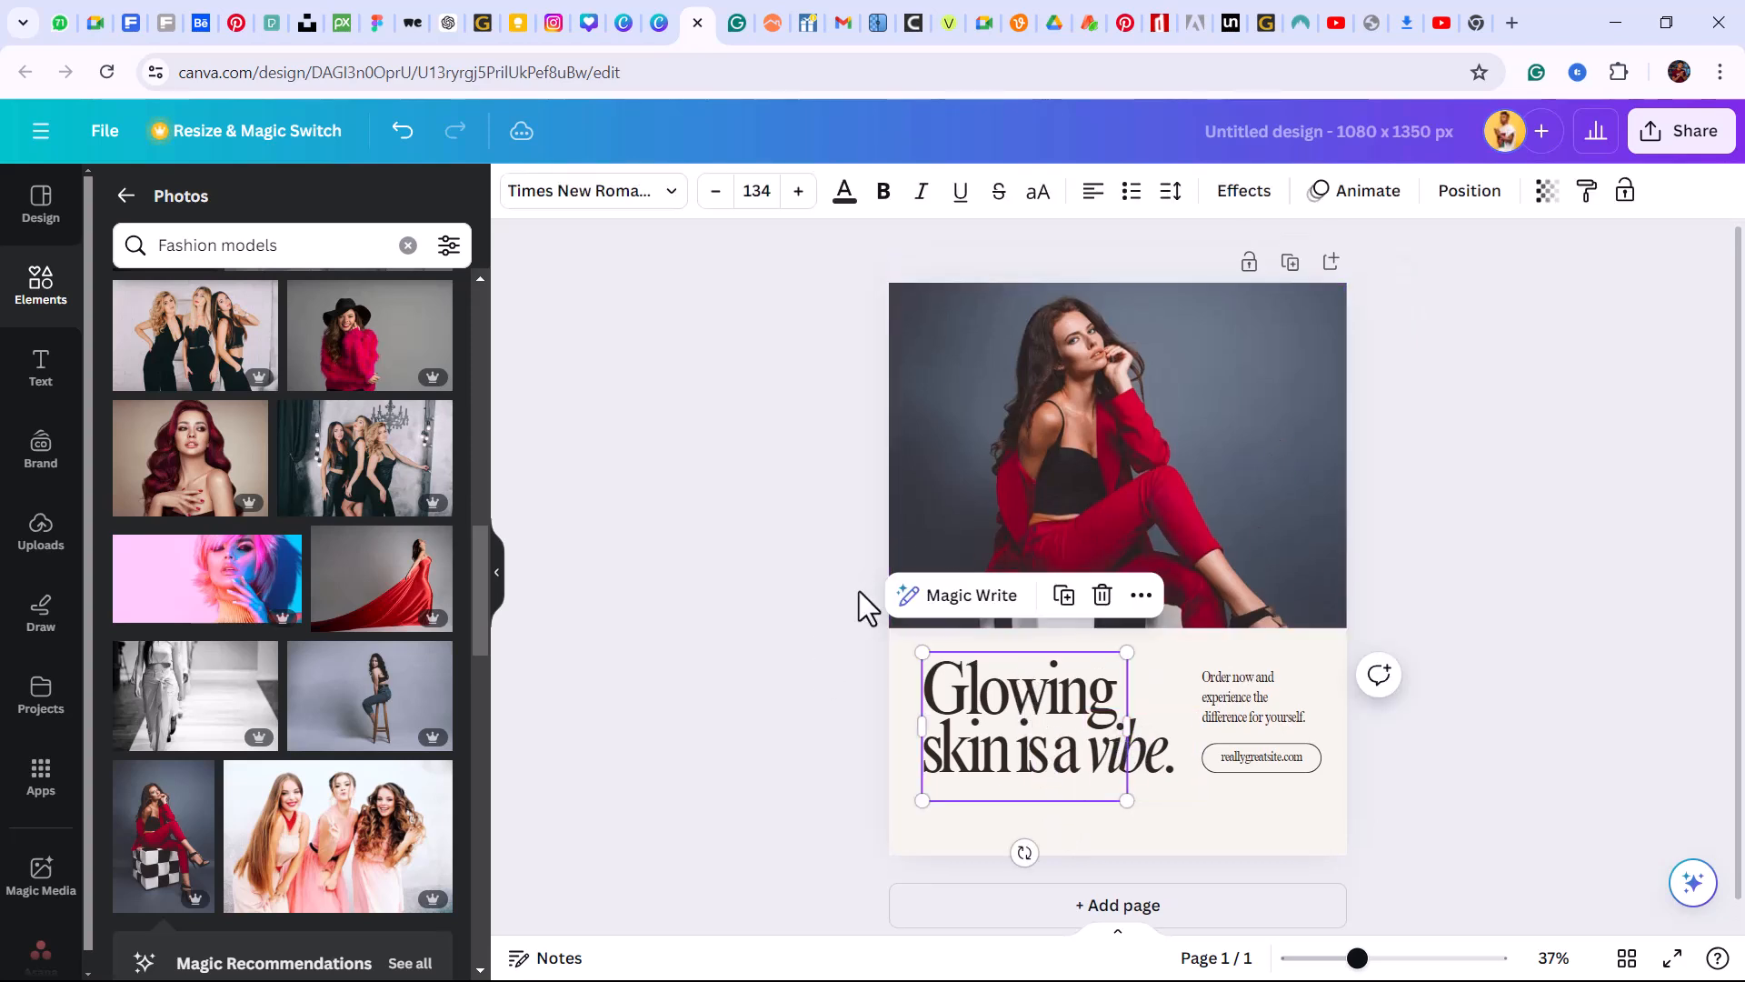
double_click(950, 693)
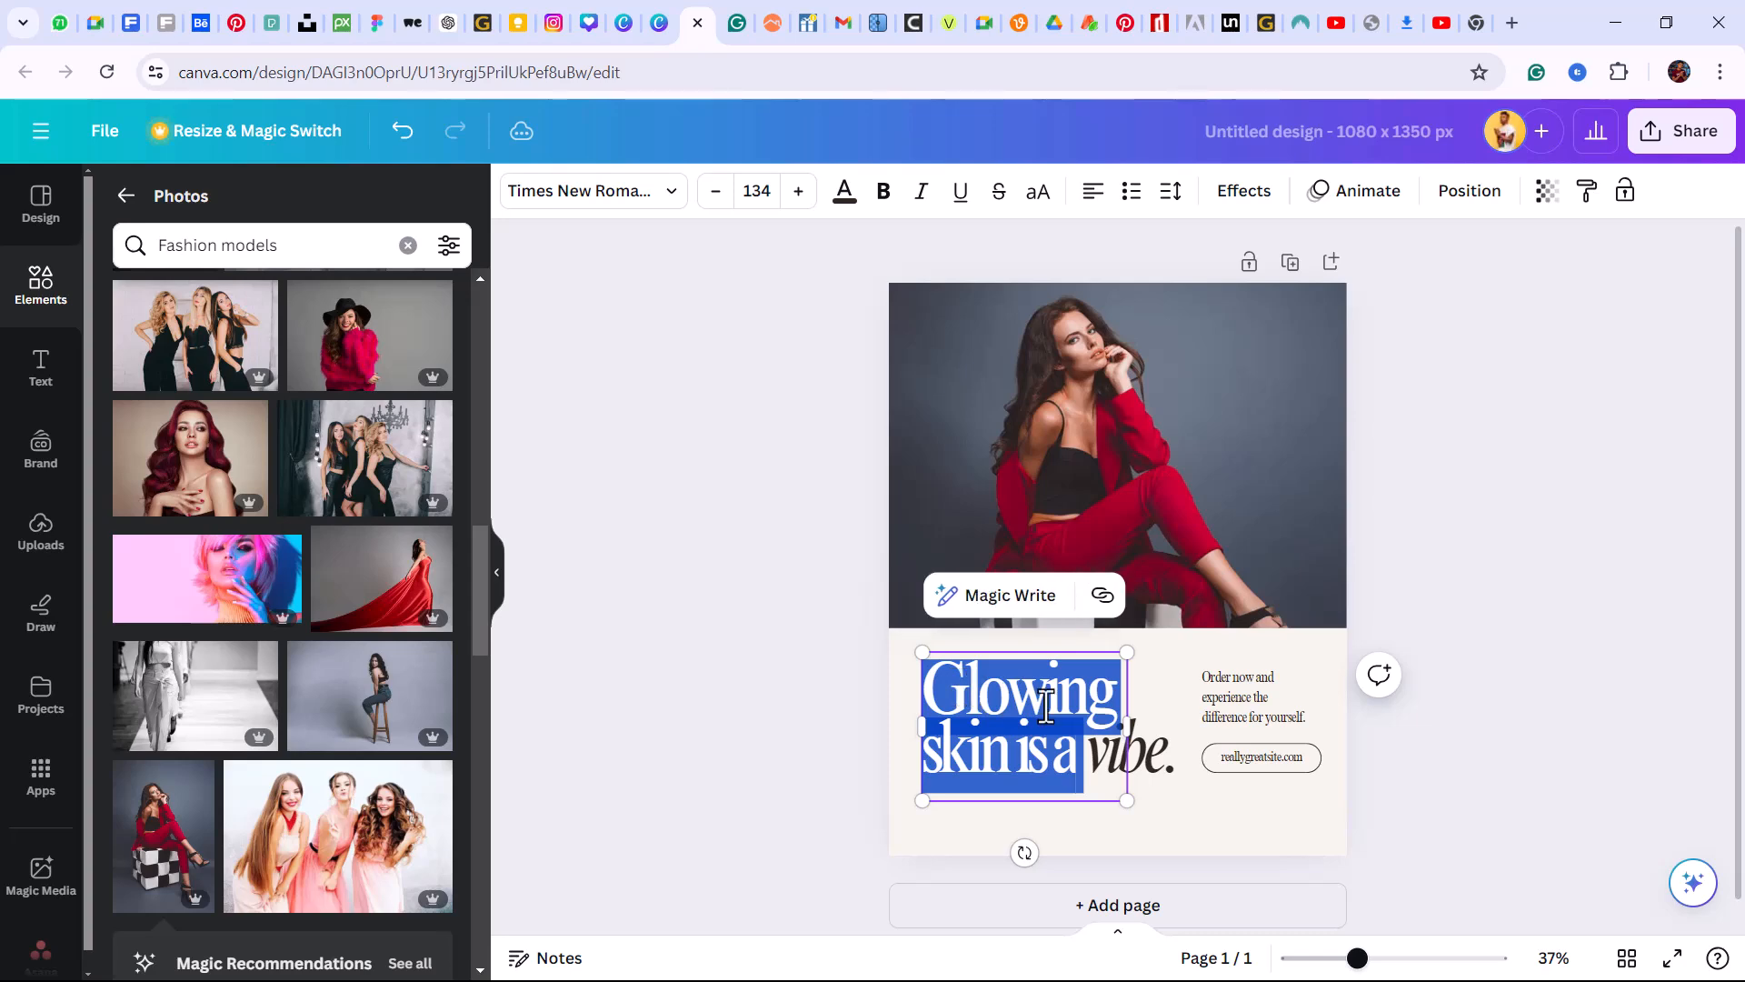
left_click(449, 25)
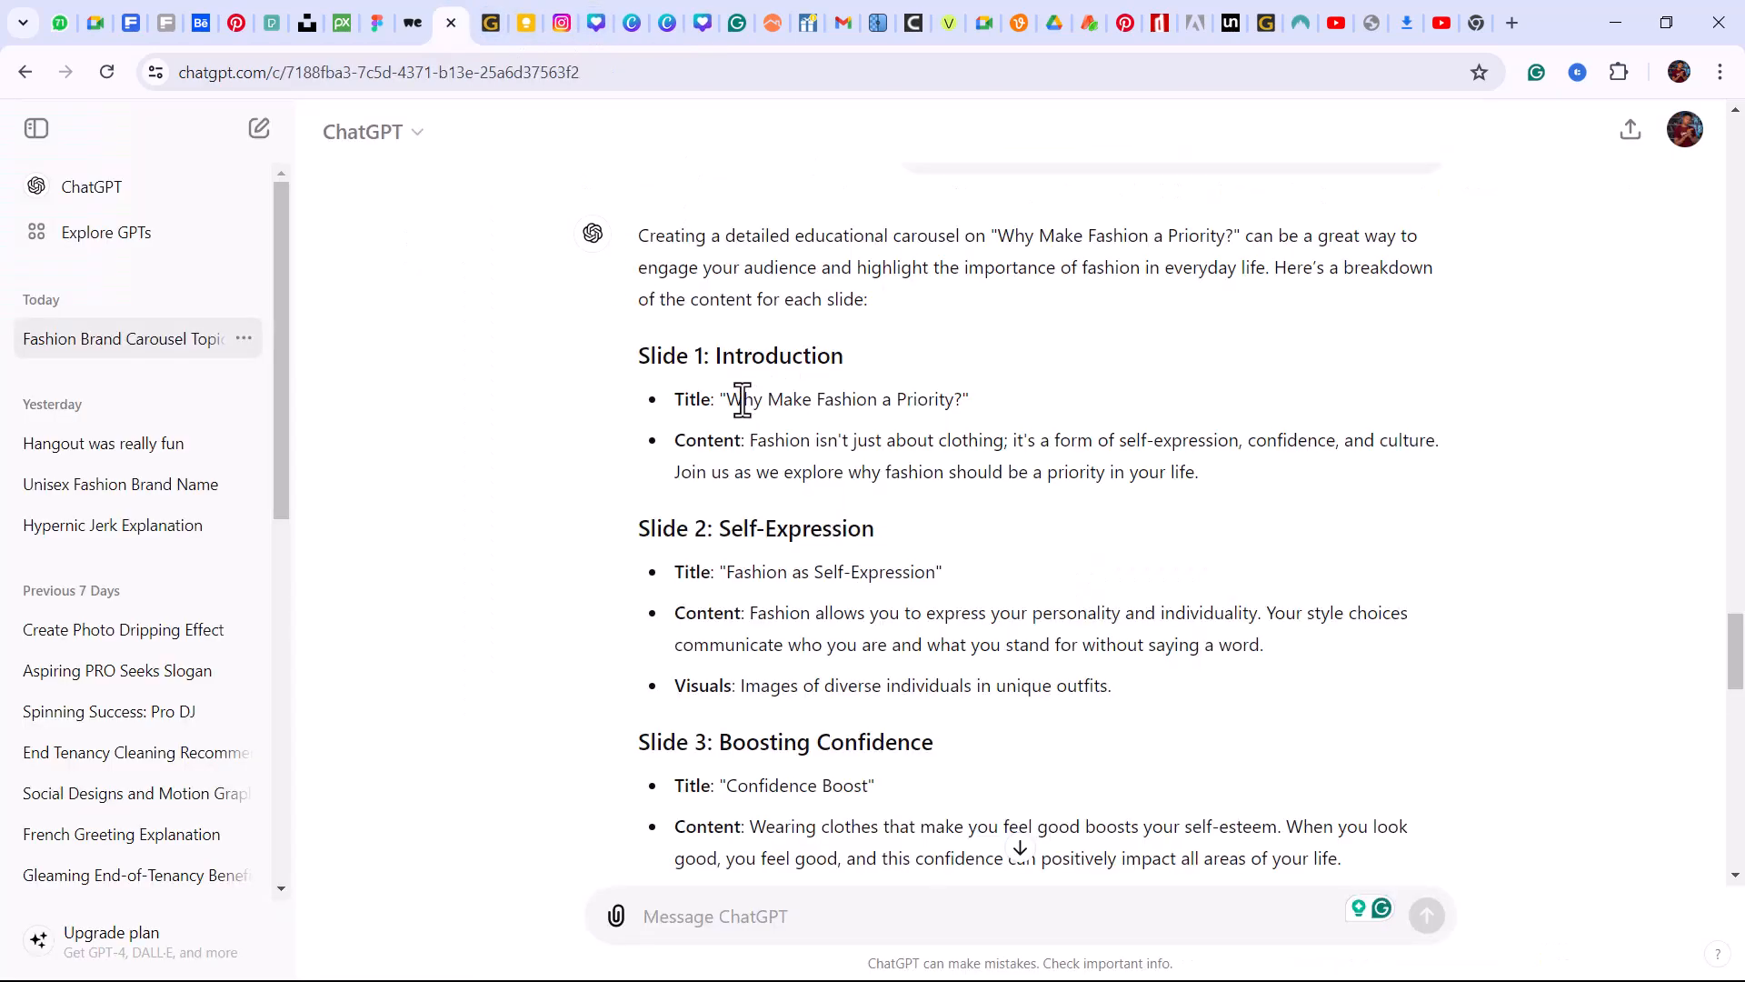
left_click_drag(727, 400, 958, 400)
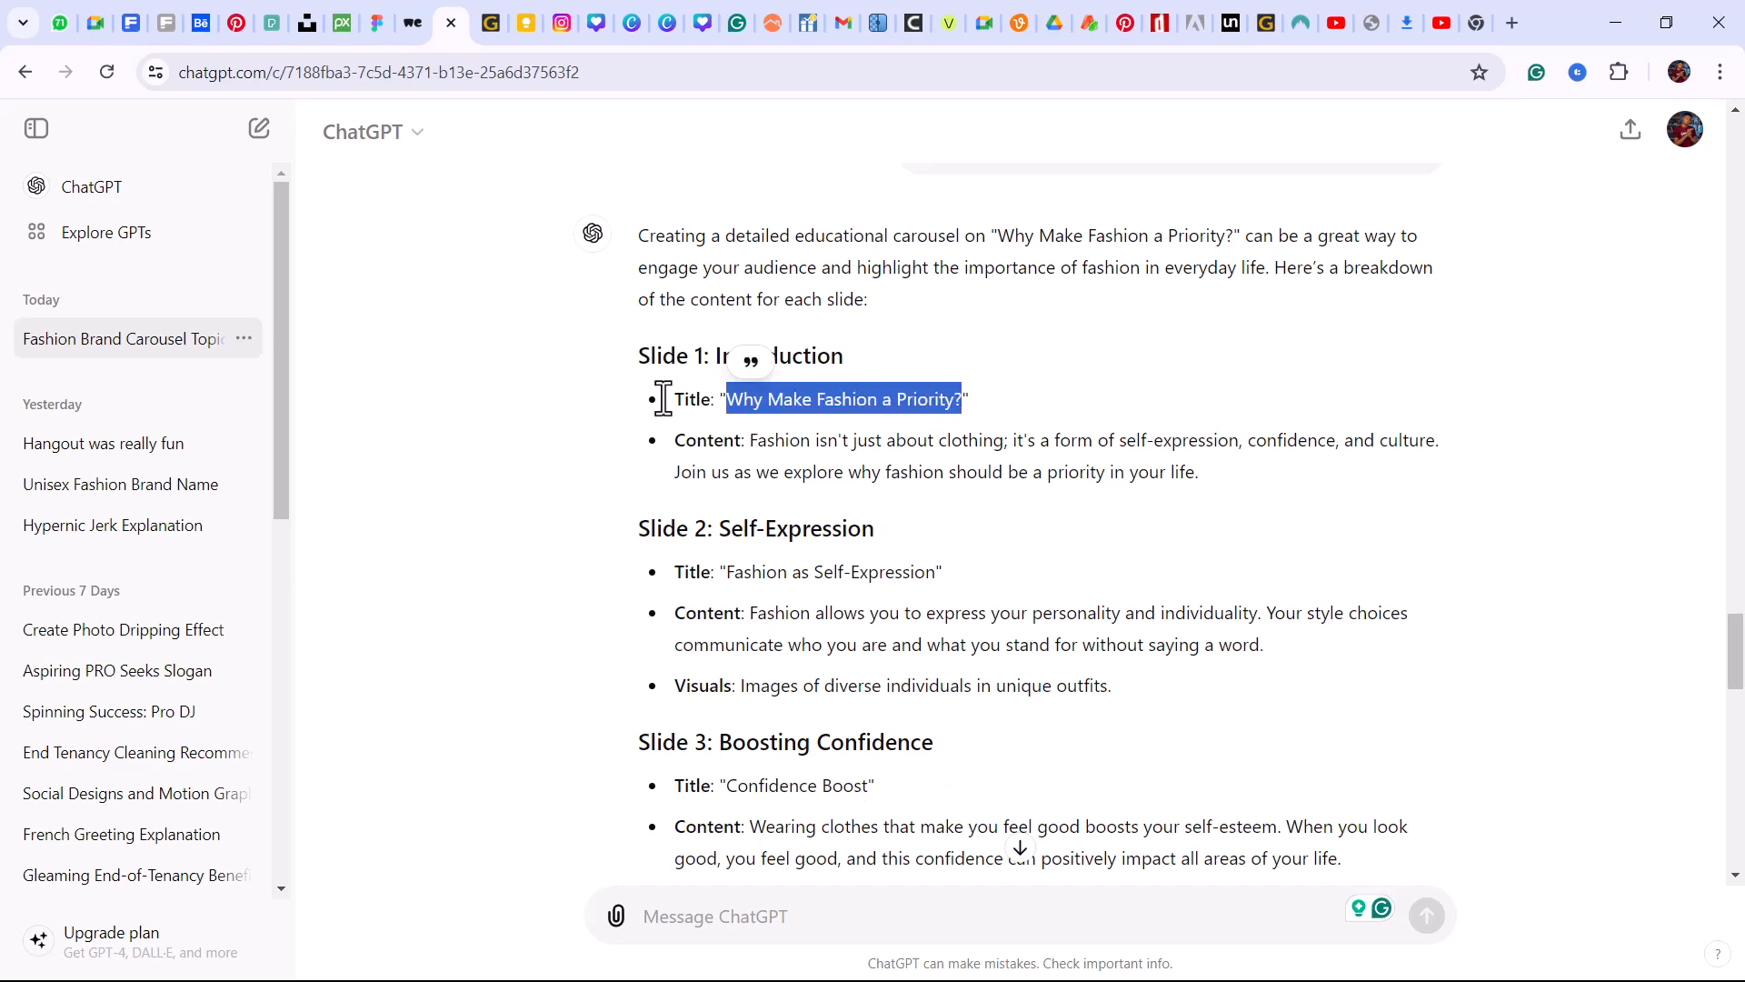
left_click(698, 33)
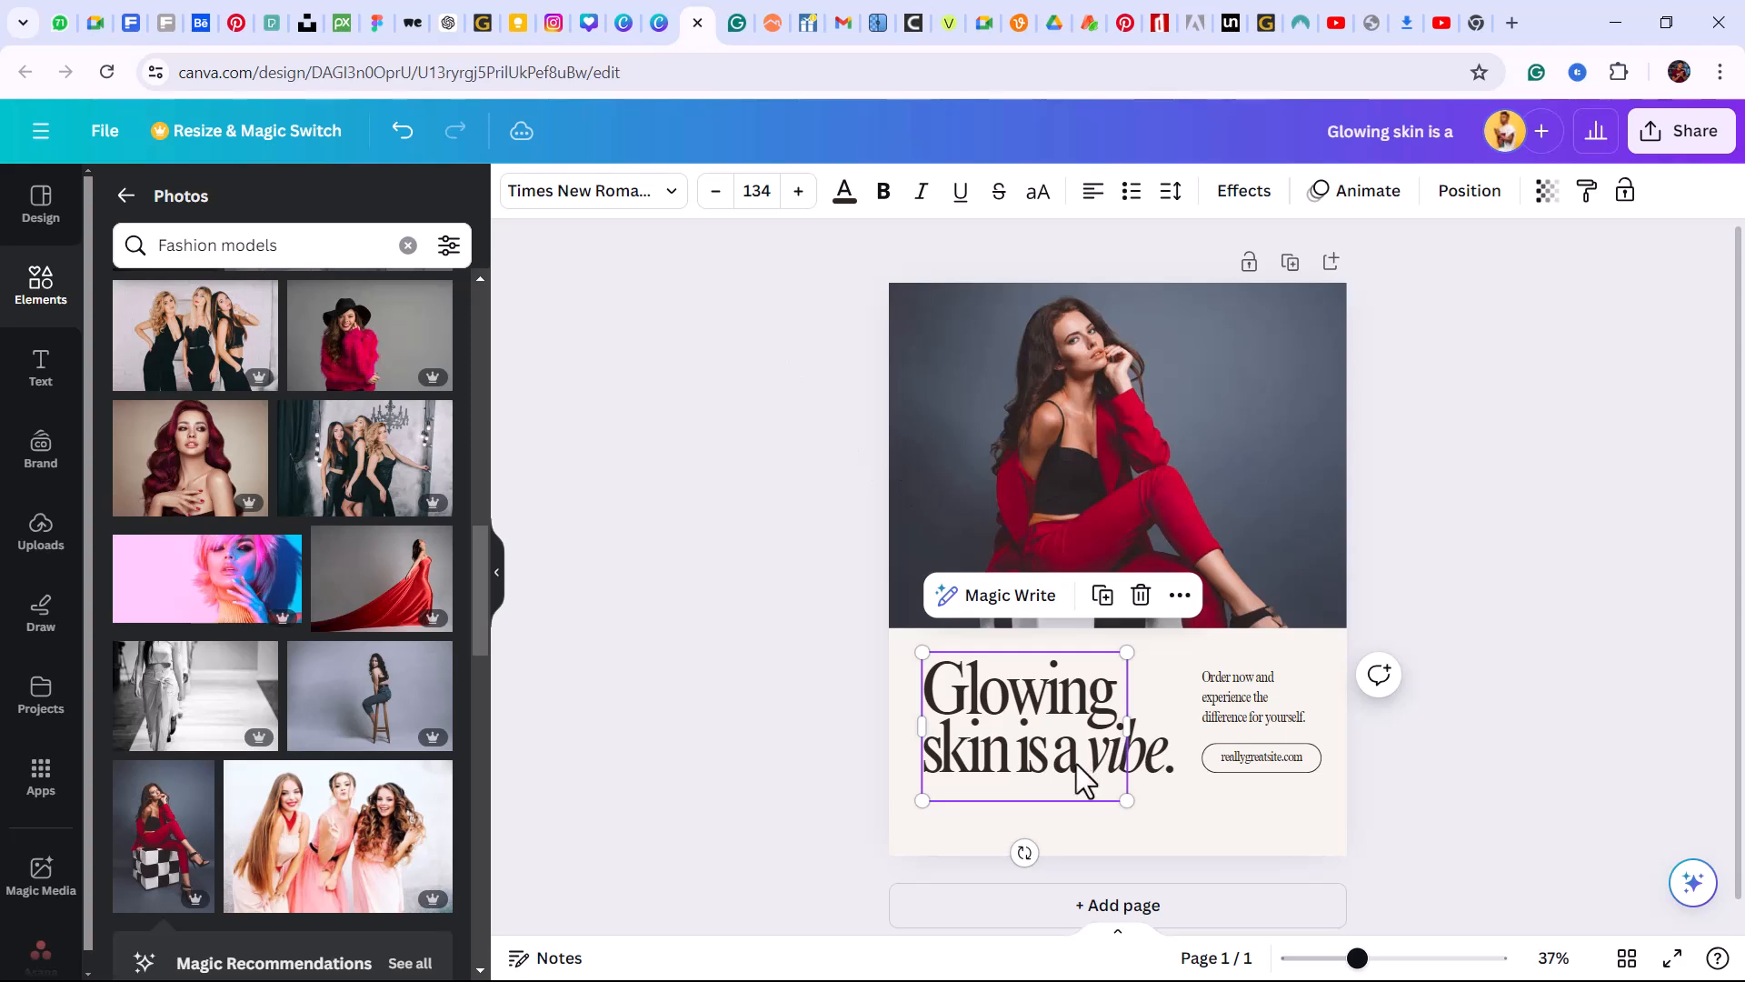
double_click(960, 698)
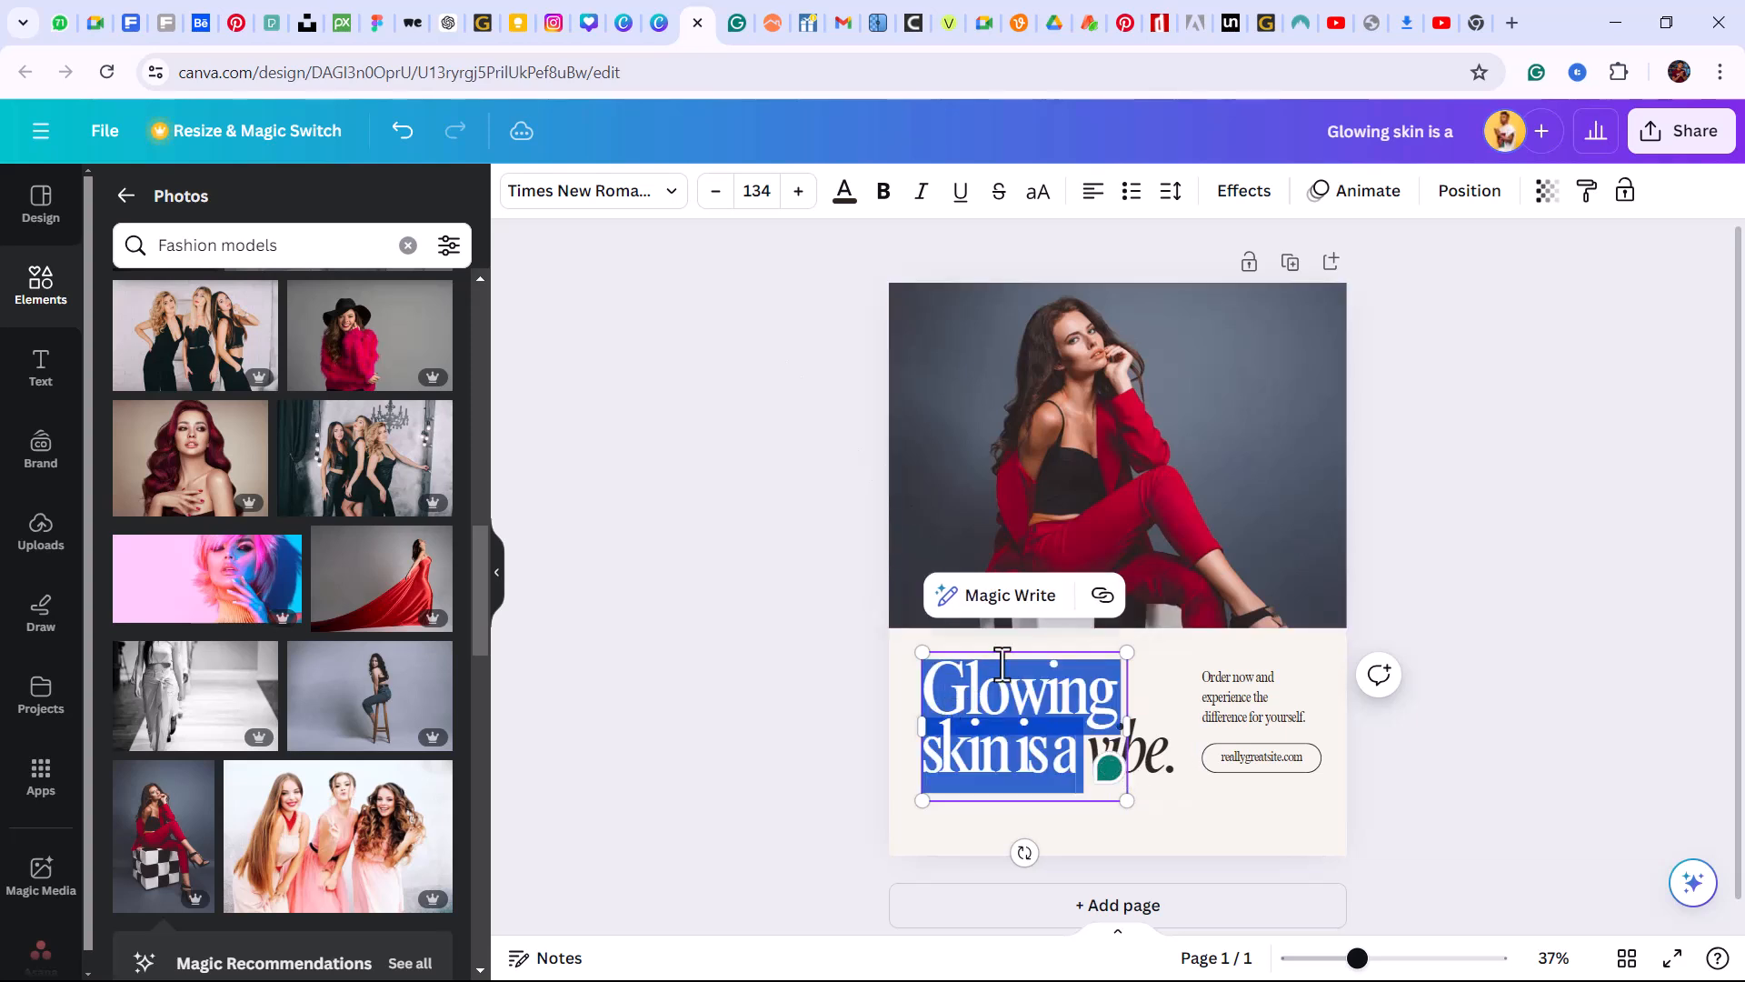
type("Why Make Fashion a Priority?")
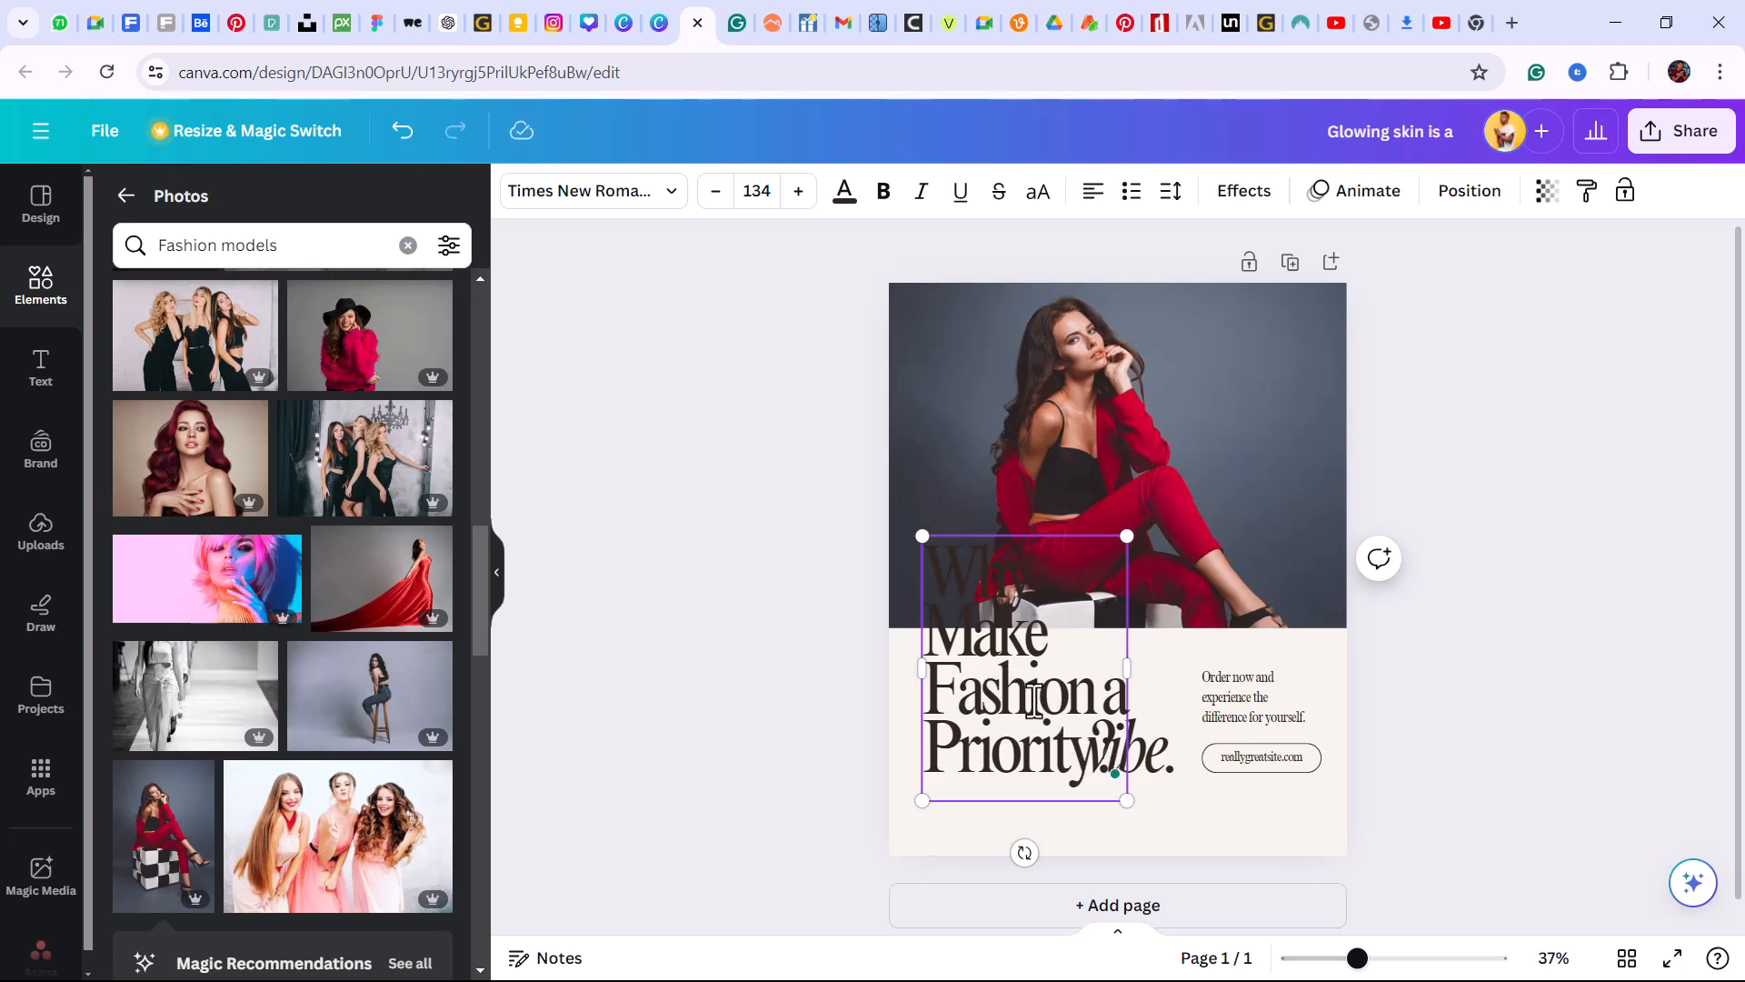
Move the italic word "vibe." below the heading and cut "Priority?" out of the heading text
left_click_drag(1114, 693, 1023, 834)
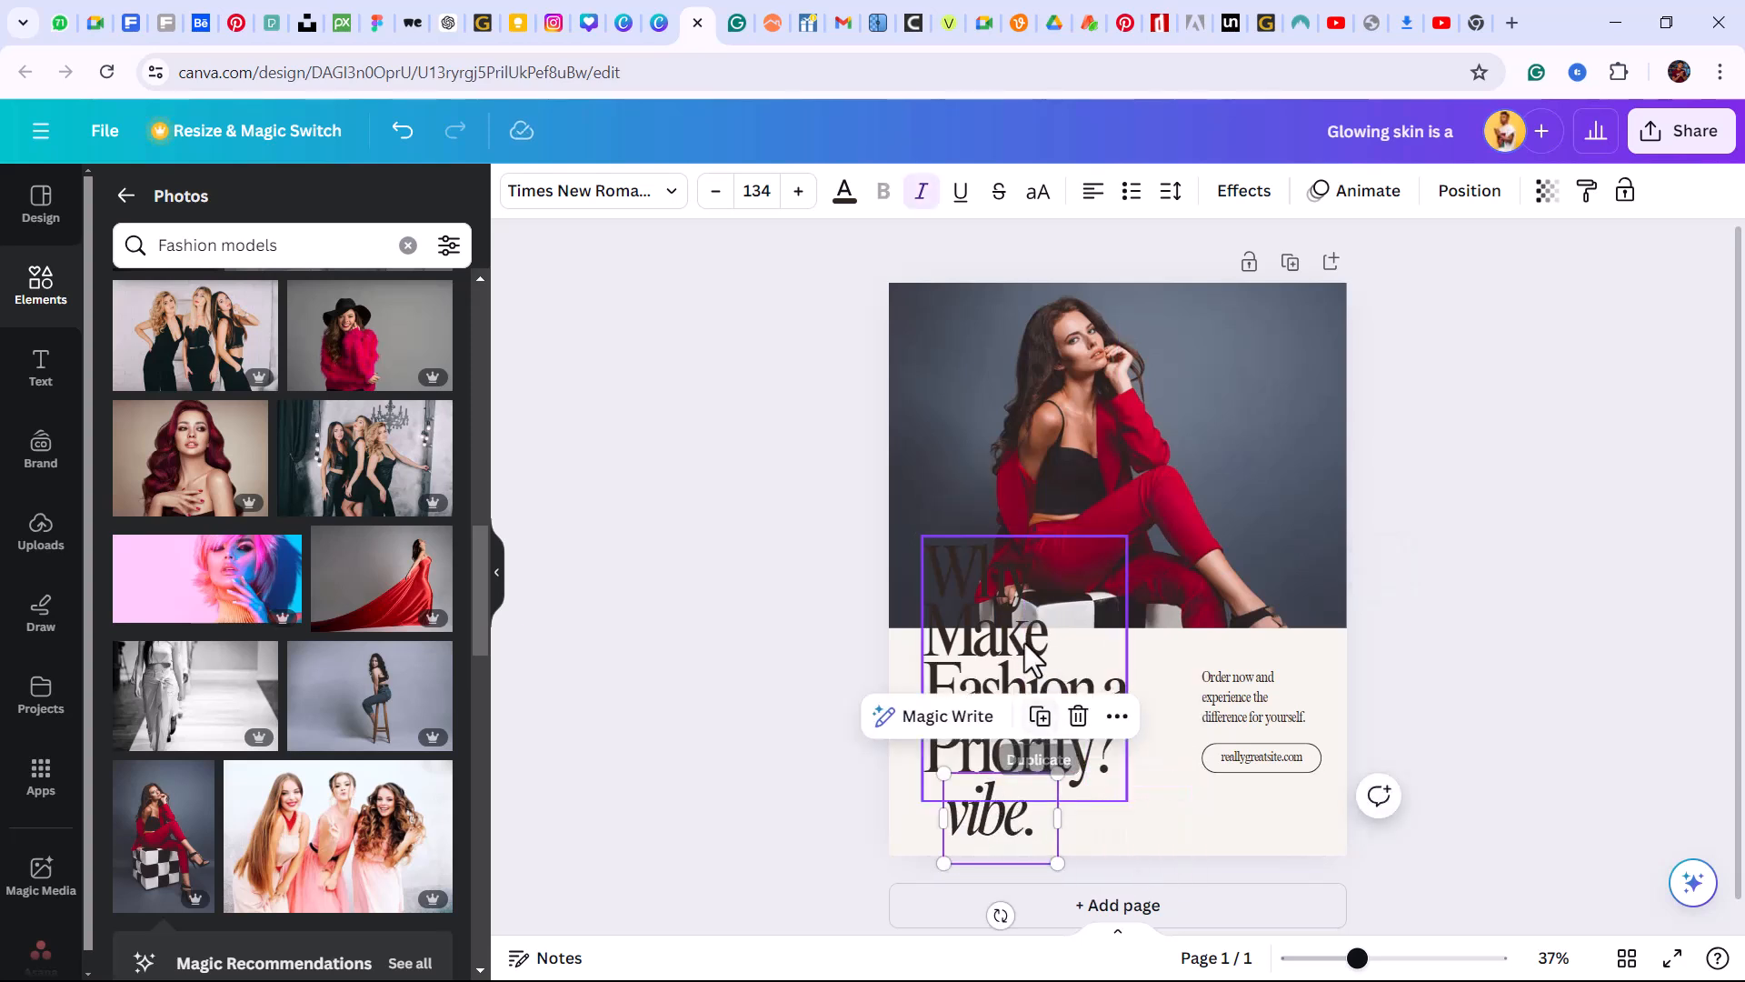
left_click(1125, 701)
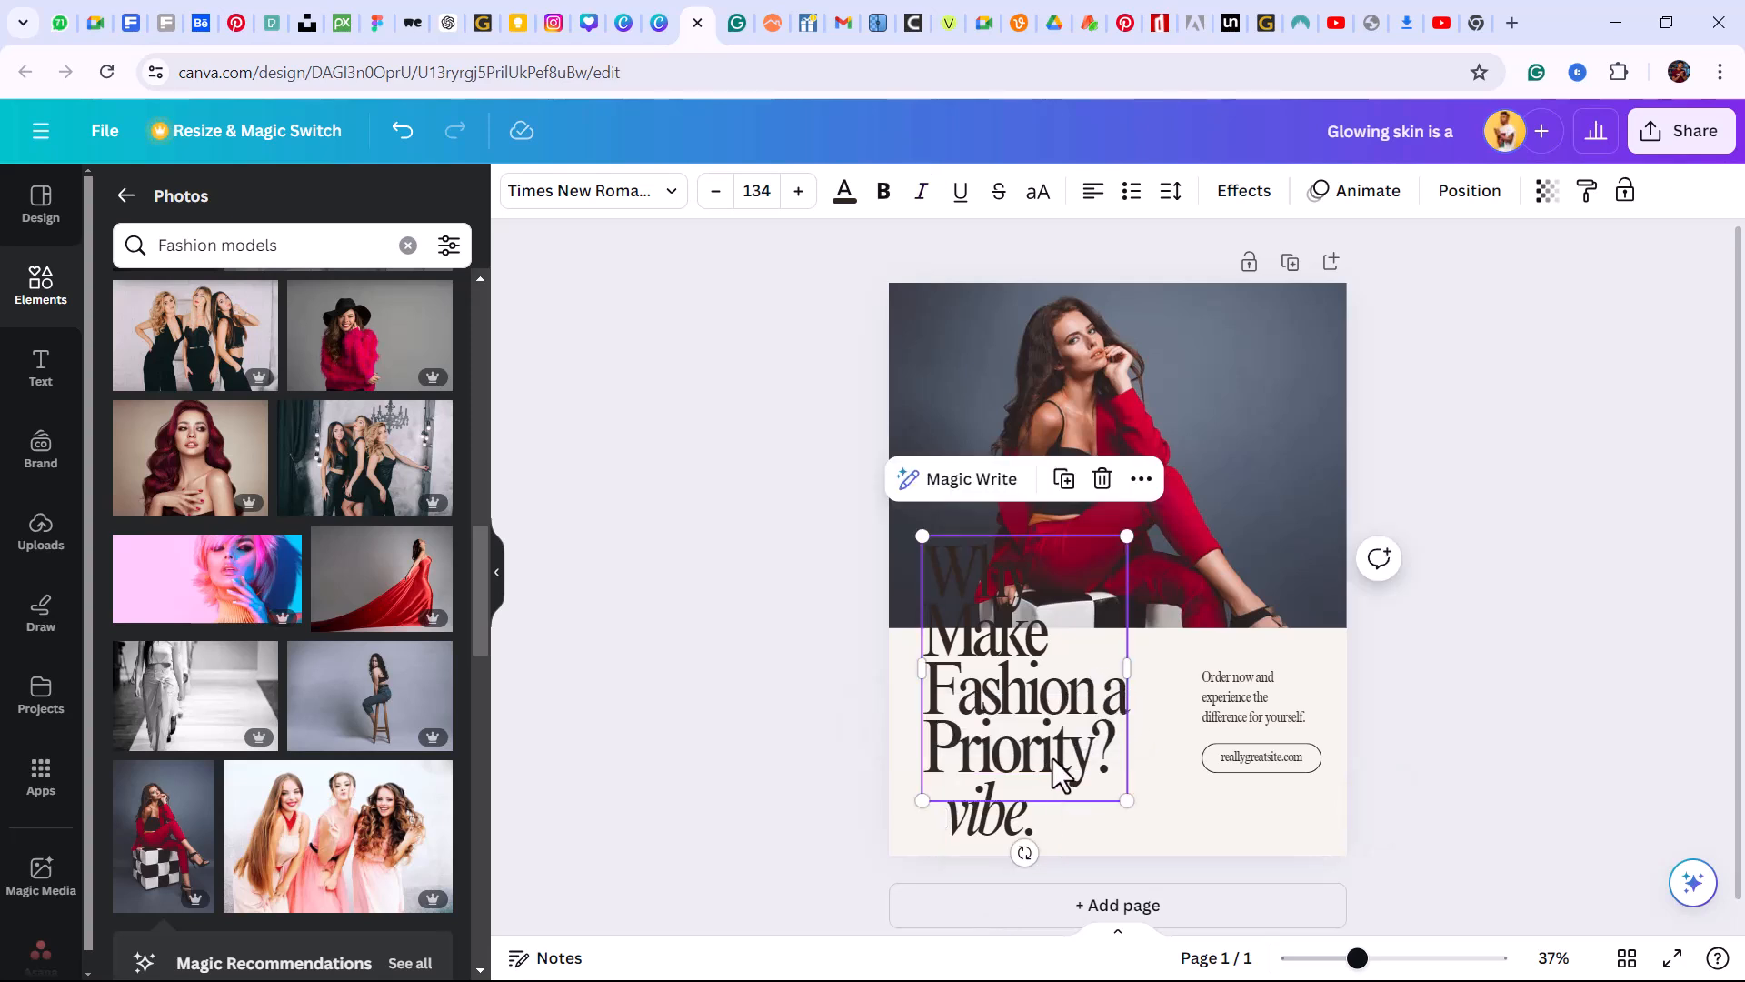
left_click(1096, 751)
left_click_drag(1111, 751, 927, 743)
key("ctrl+c")
key("BackSpace")
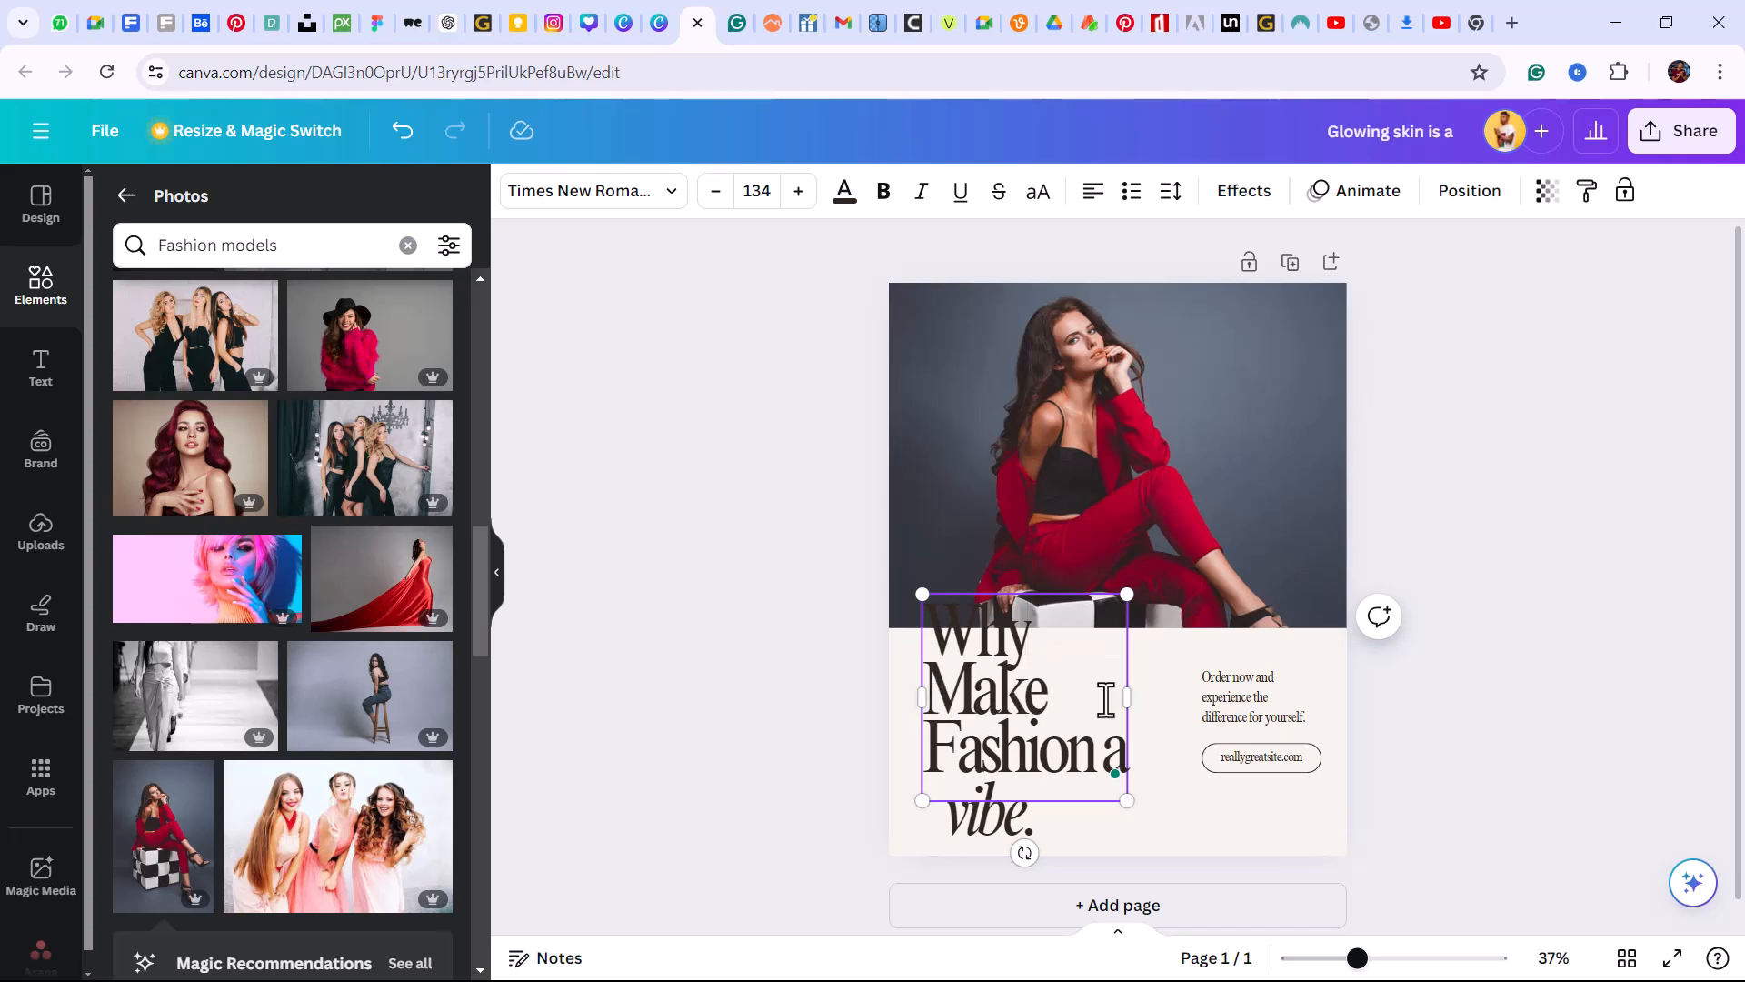
Widen the heading box so "Why Make Fashion a" fits on two lines, scale it down to size 112 and nudge it up
left_click_drag(1129, 698, 1182, 698)
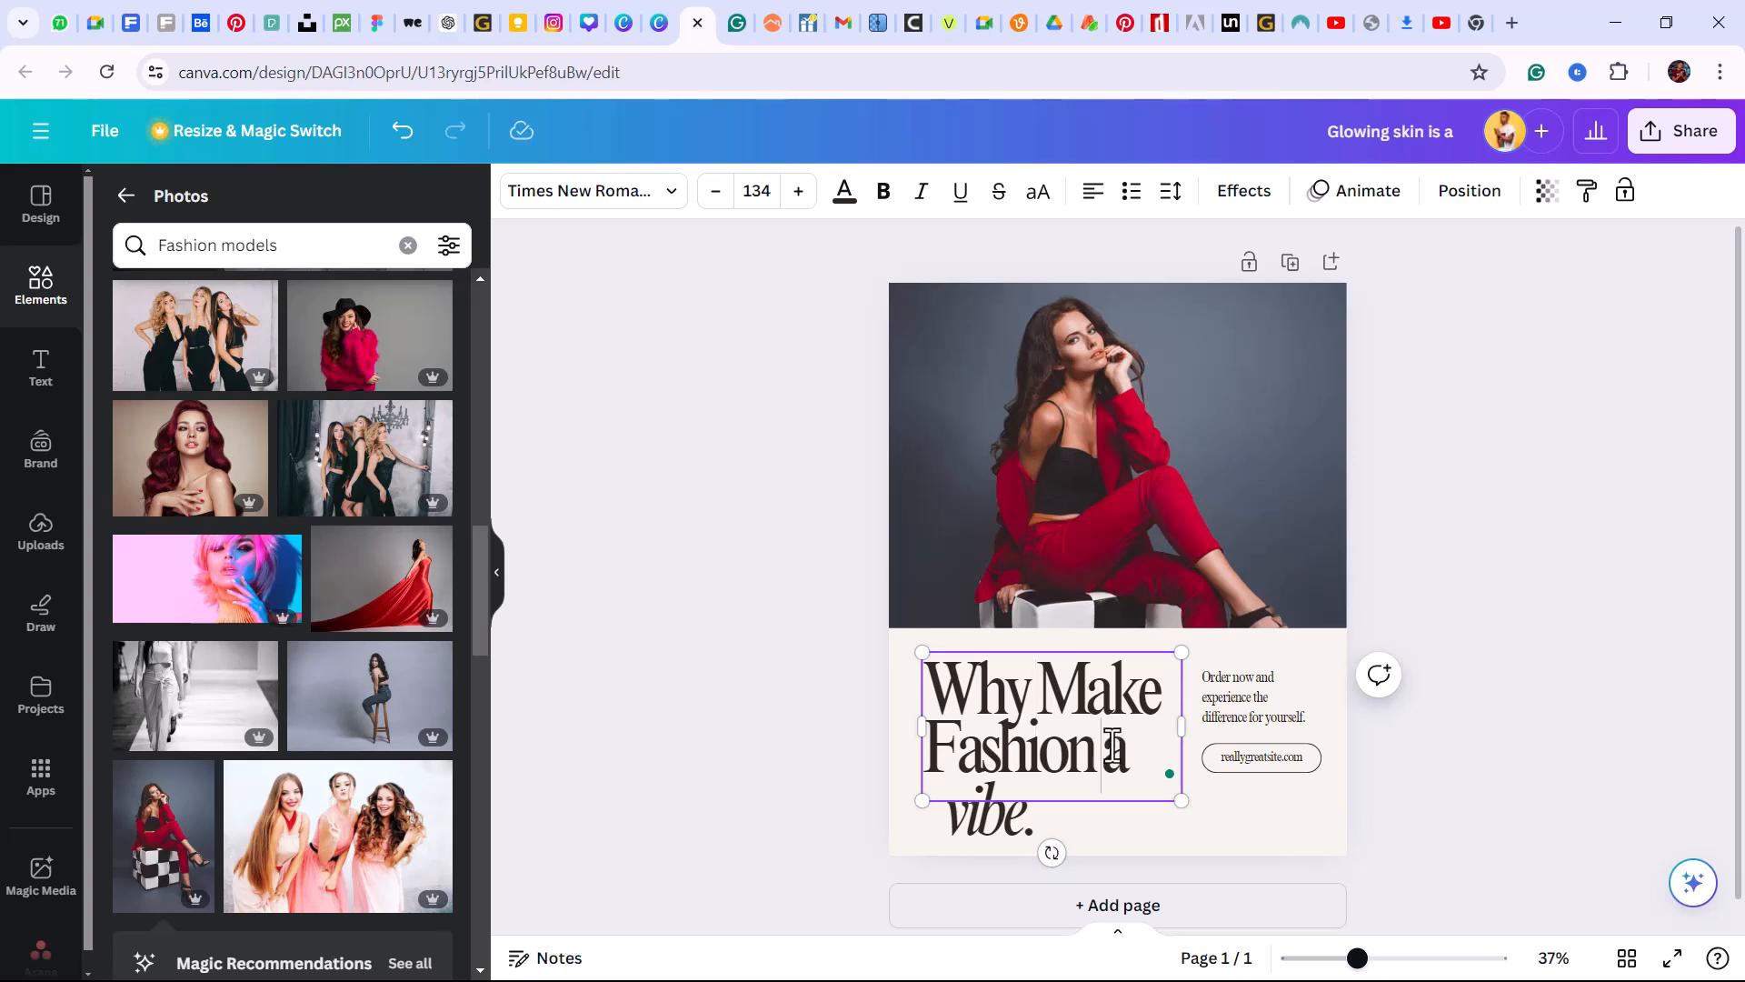
left_click_drag(1181, 653, 1139, 677)
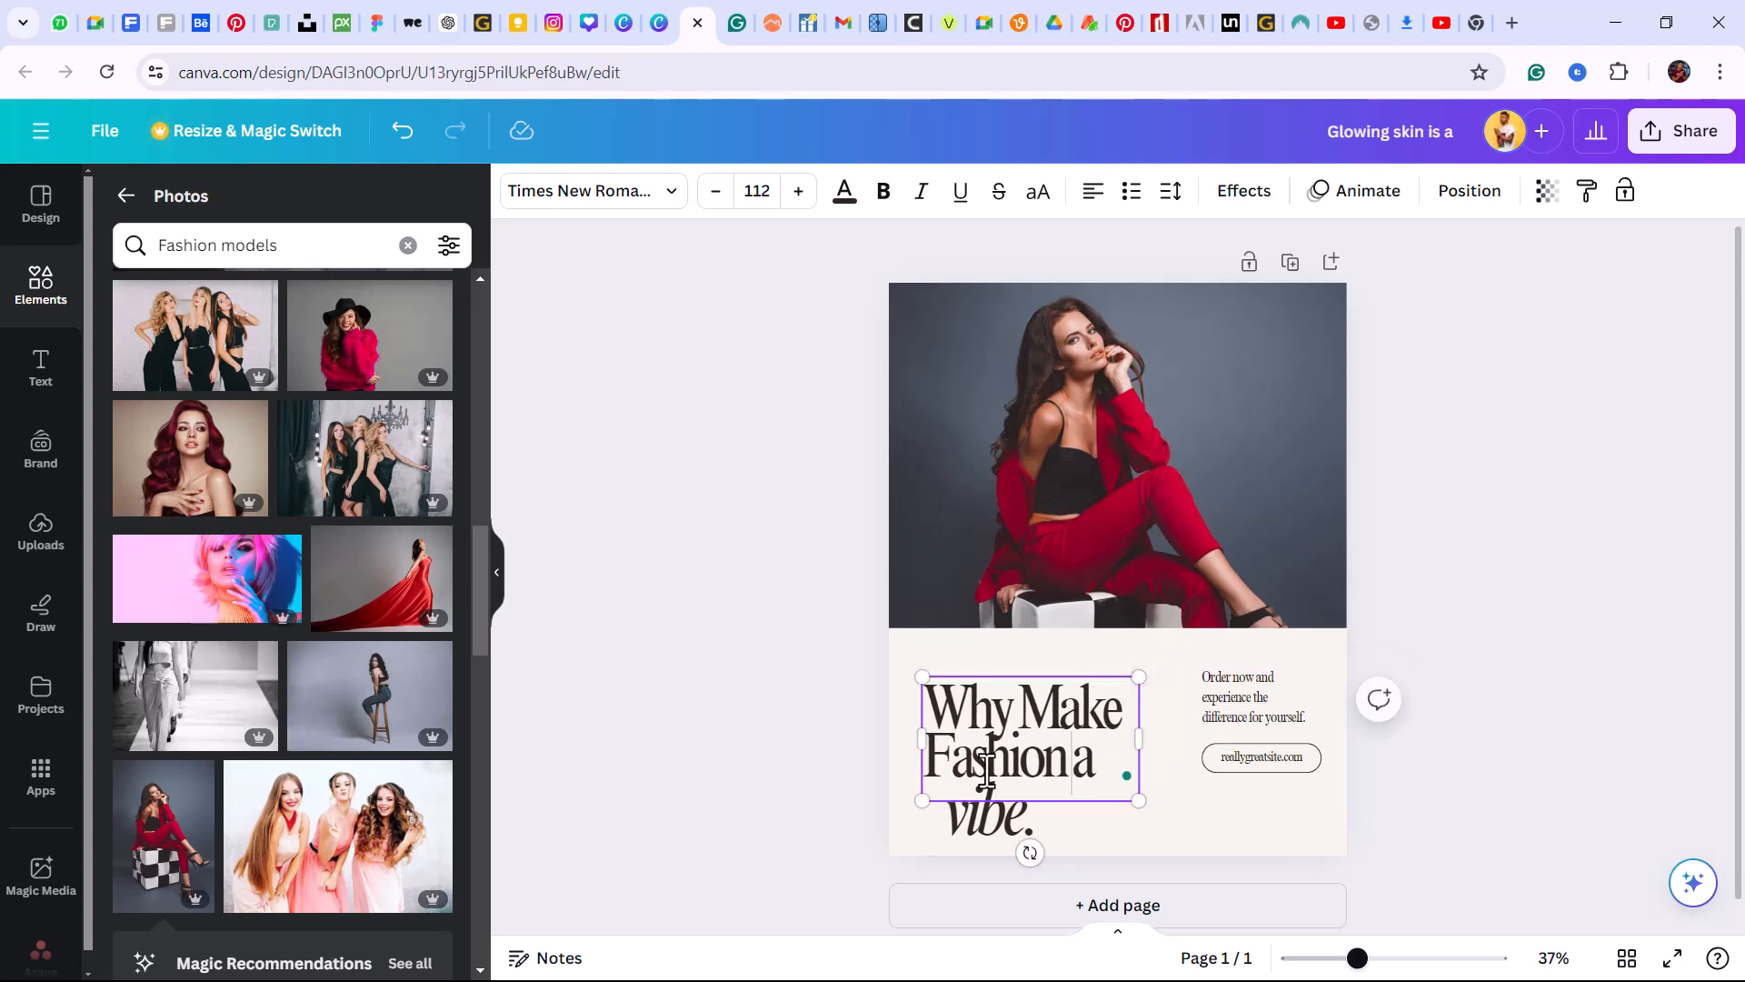
left_click(1094, 827)
left_click_drag(1063, 771, 1064, 757)
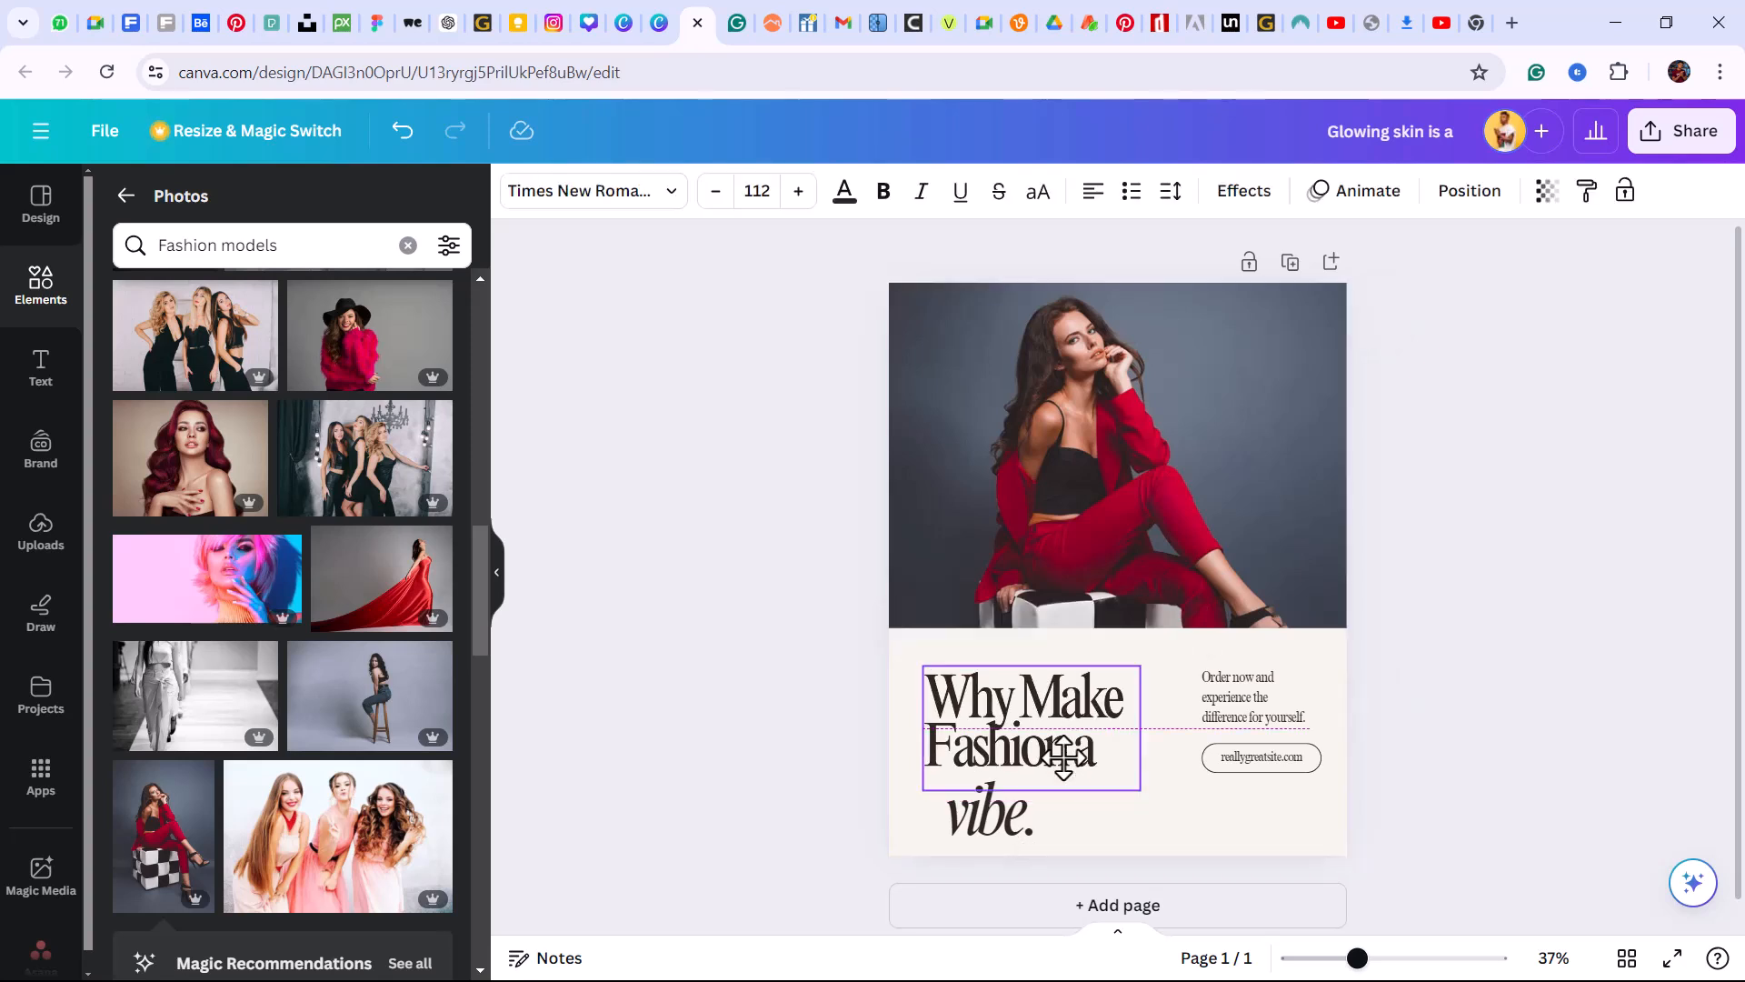
Replace the italic "vibe." with the cut word "Priority?", widen its box to one line and place it beneath the heading
left_click(1018, 822)
double_click(1016, 820)
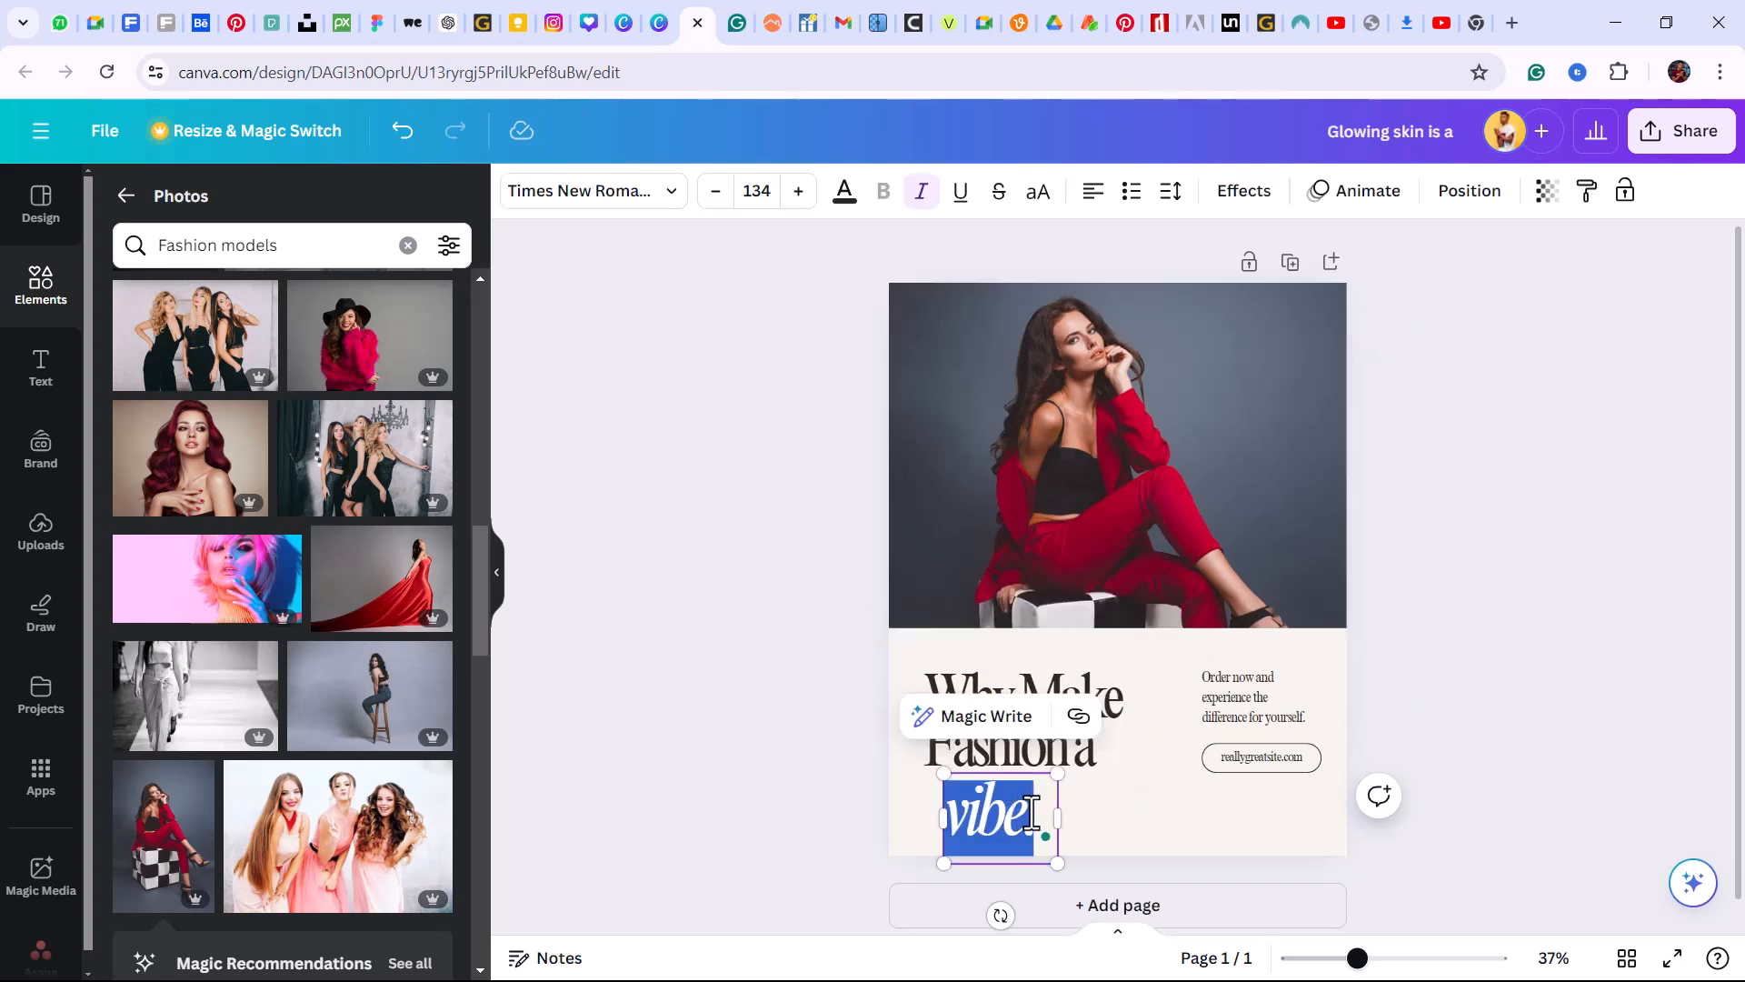
key("ctrl+v")
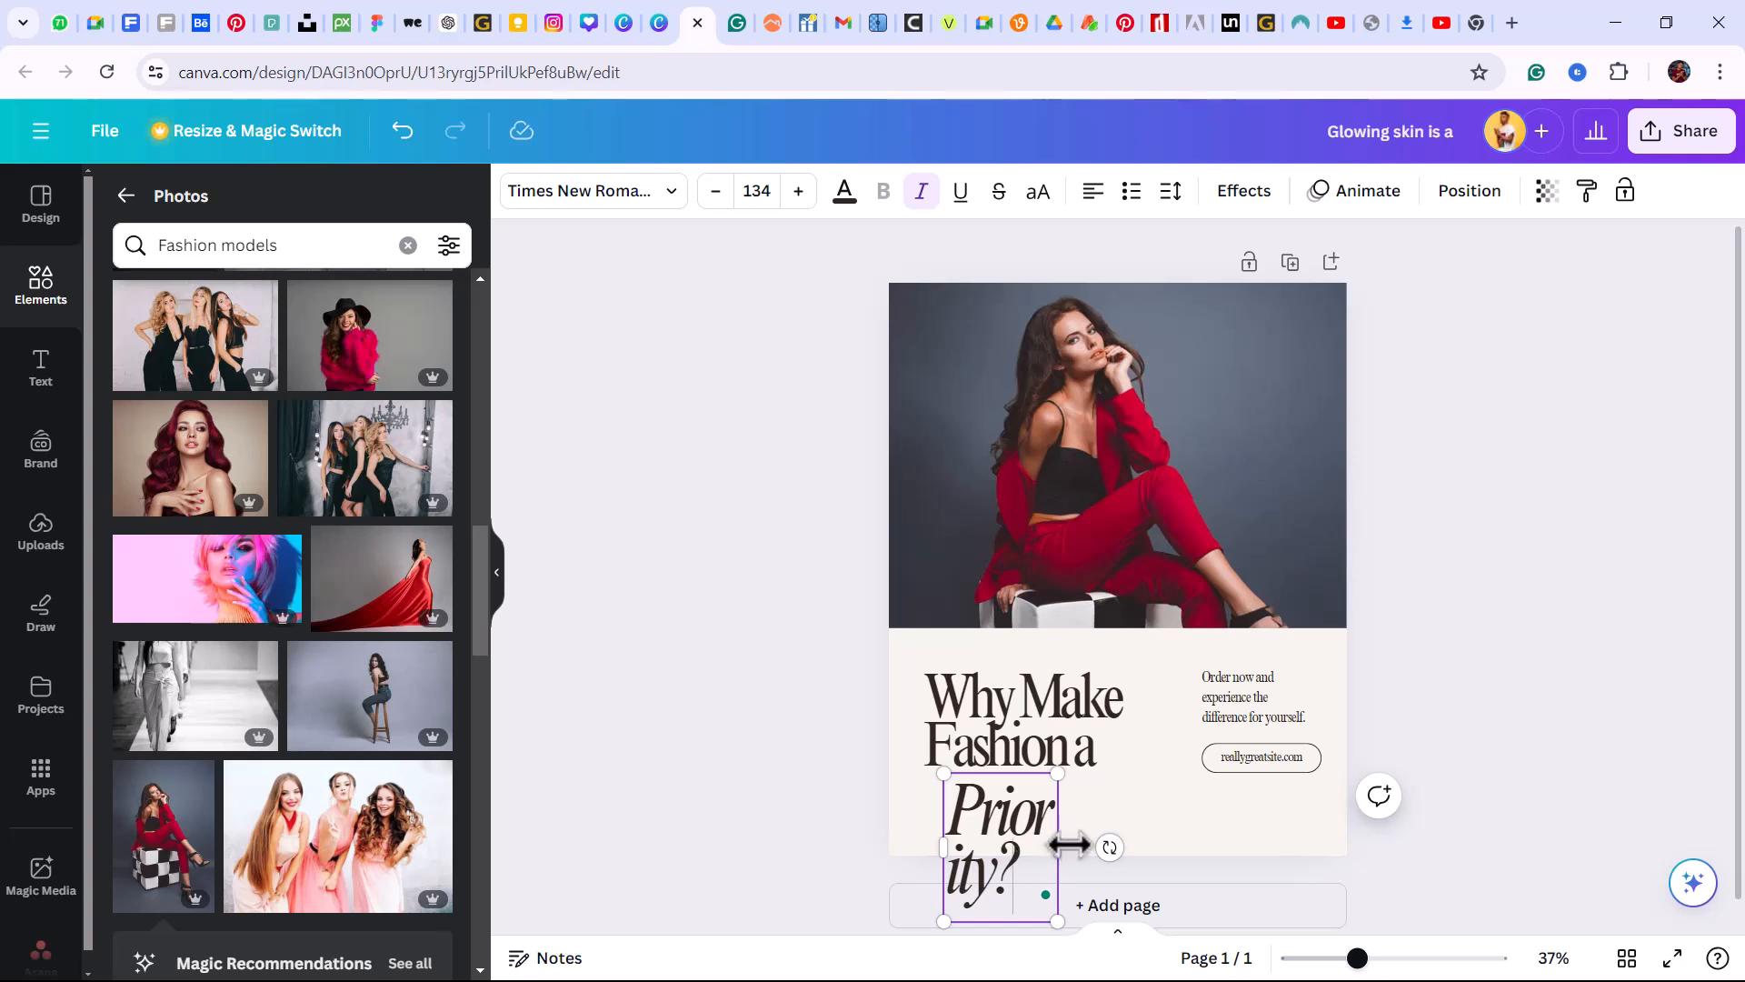
left_click_drag(1063, 844, 1021, 808)
Shift both title texts together slightly up and right, and lower "Priority?" a little to open up the line spacing
left_click(851, 643)
left_click(1020, 749, "shift")
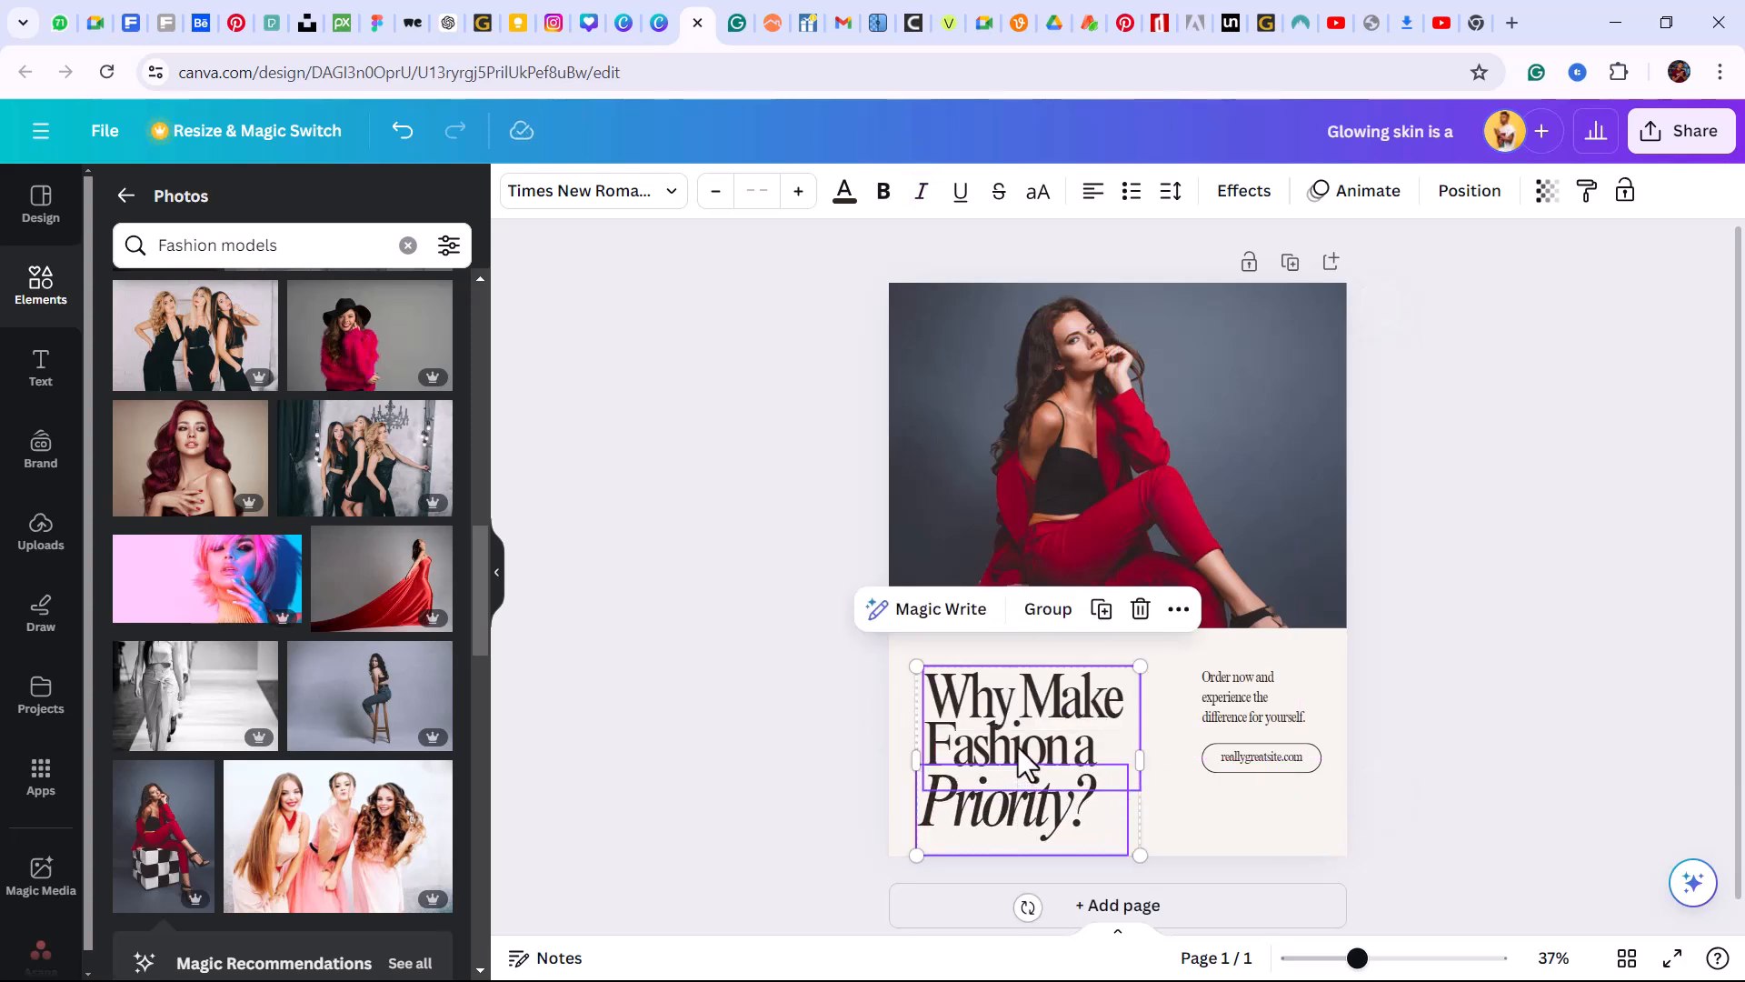
left_click_drag(1020, 748, 1028, 730)
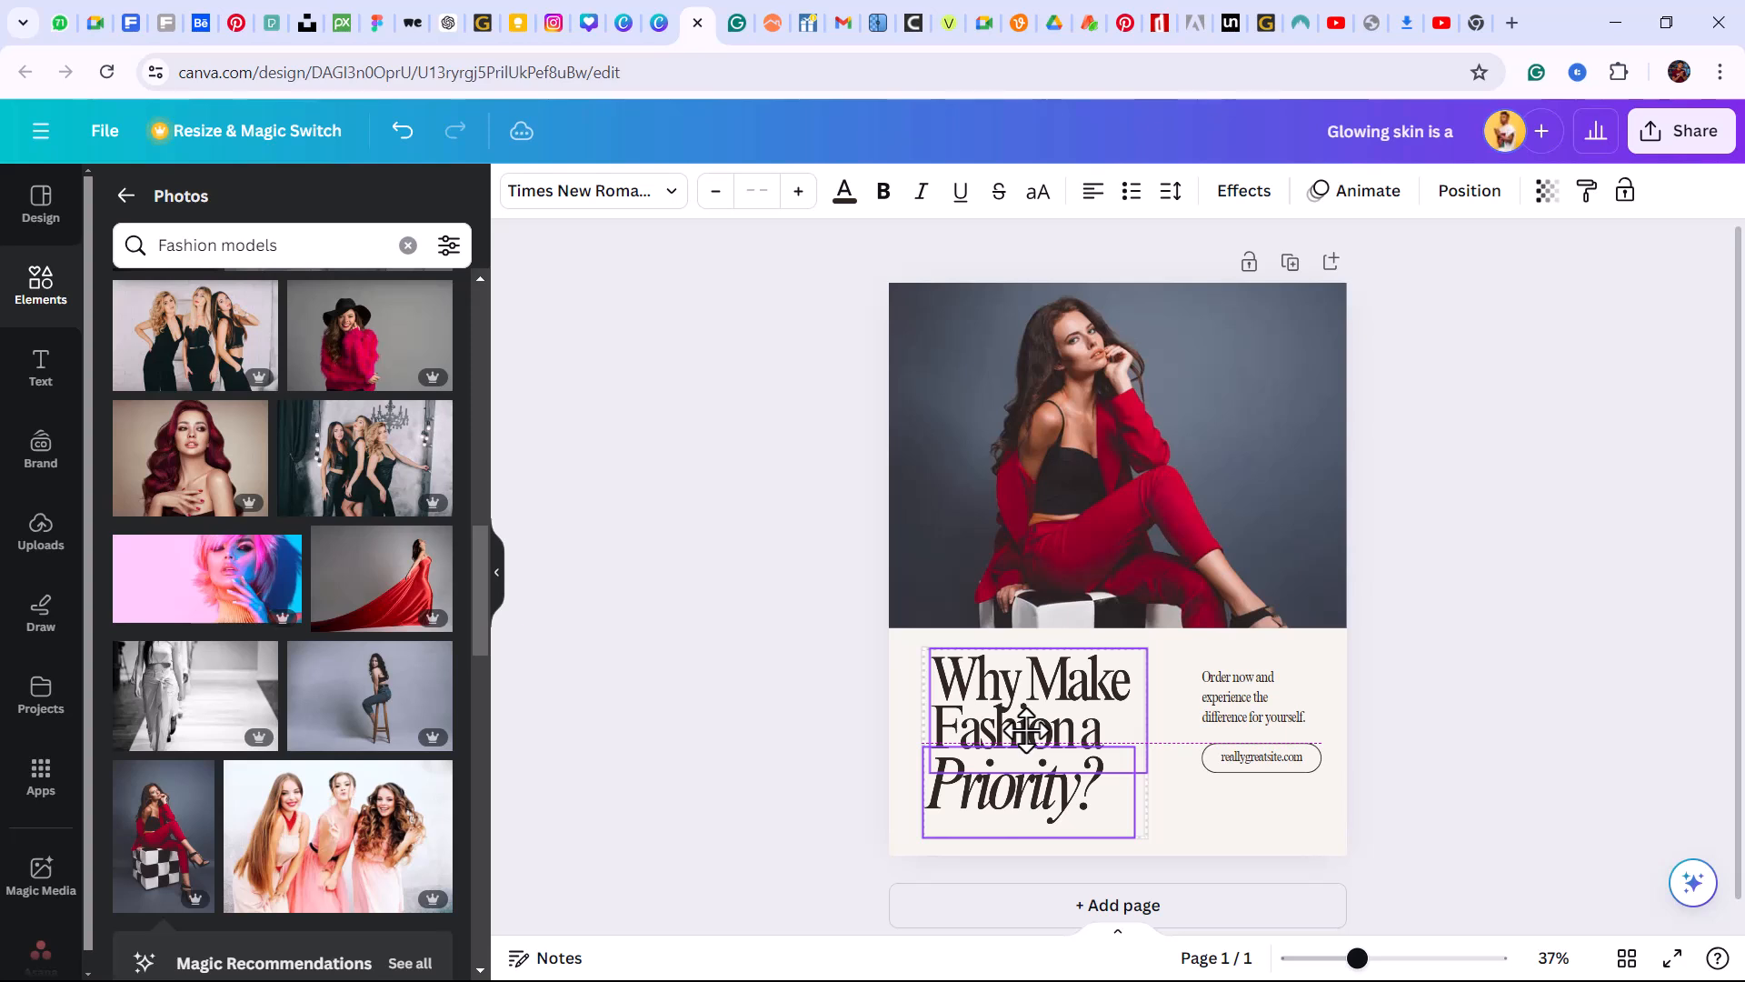
left_click(1473, 588)
left_click(1036, 812)
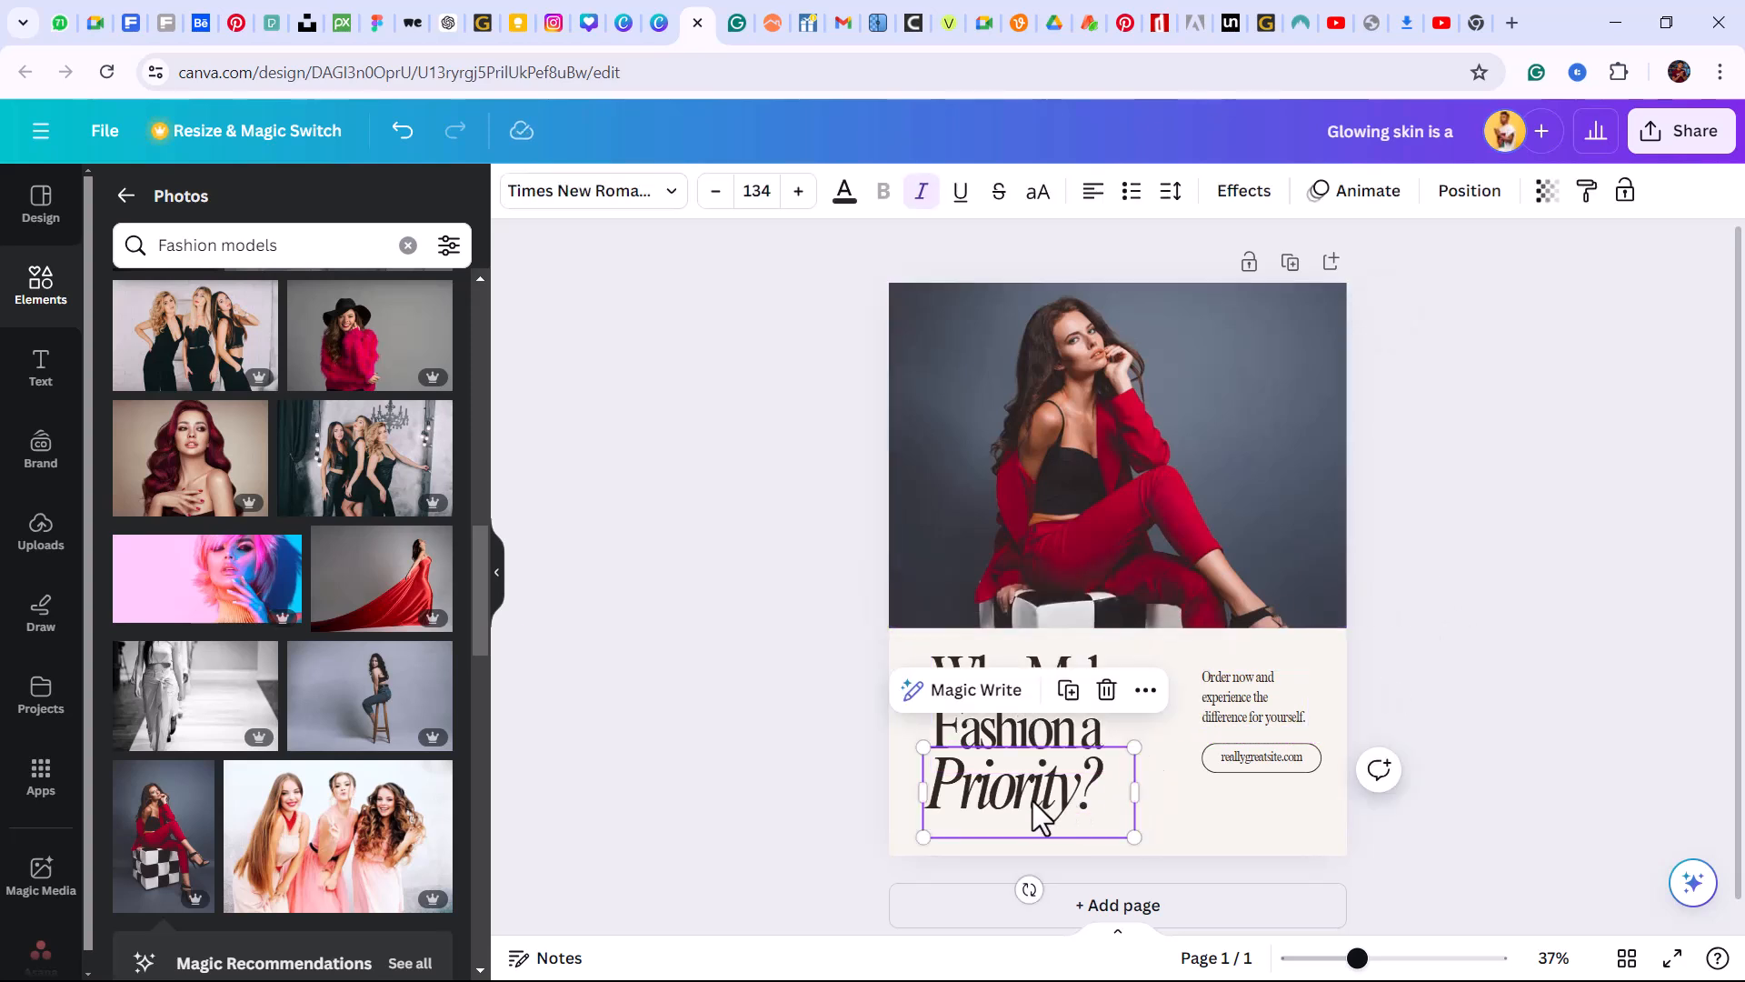
left_click_drag(1036, 812, 1034, 805)
left_click(1480, 648)
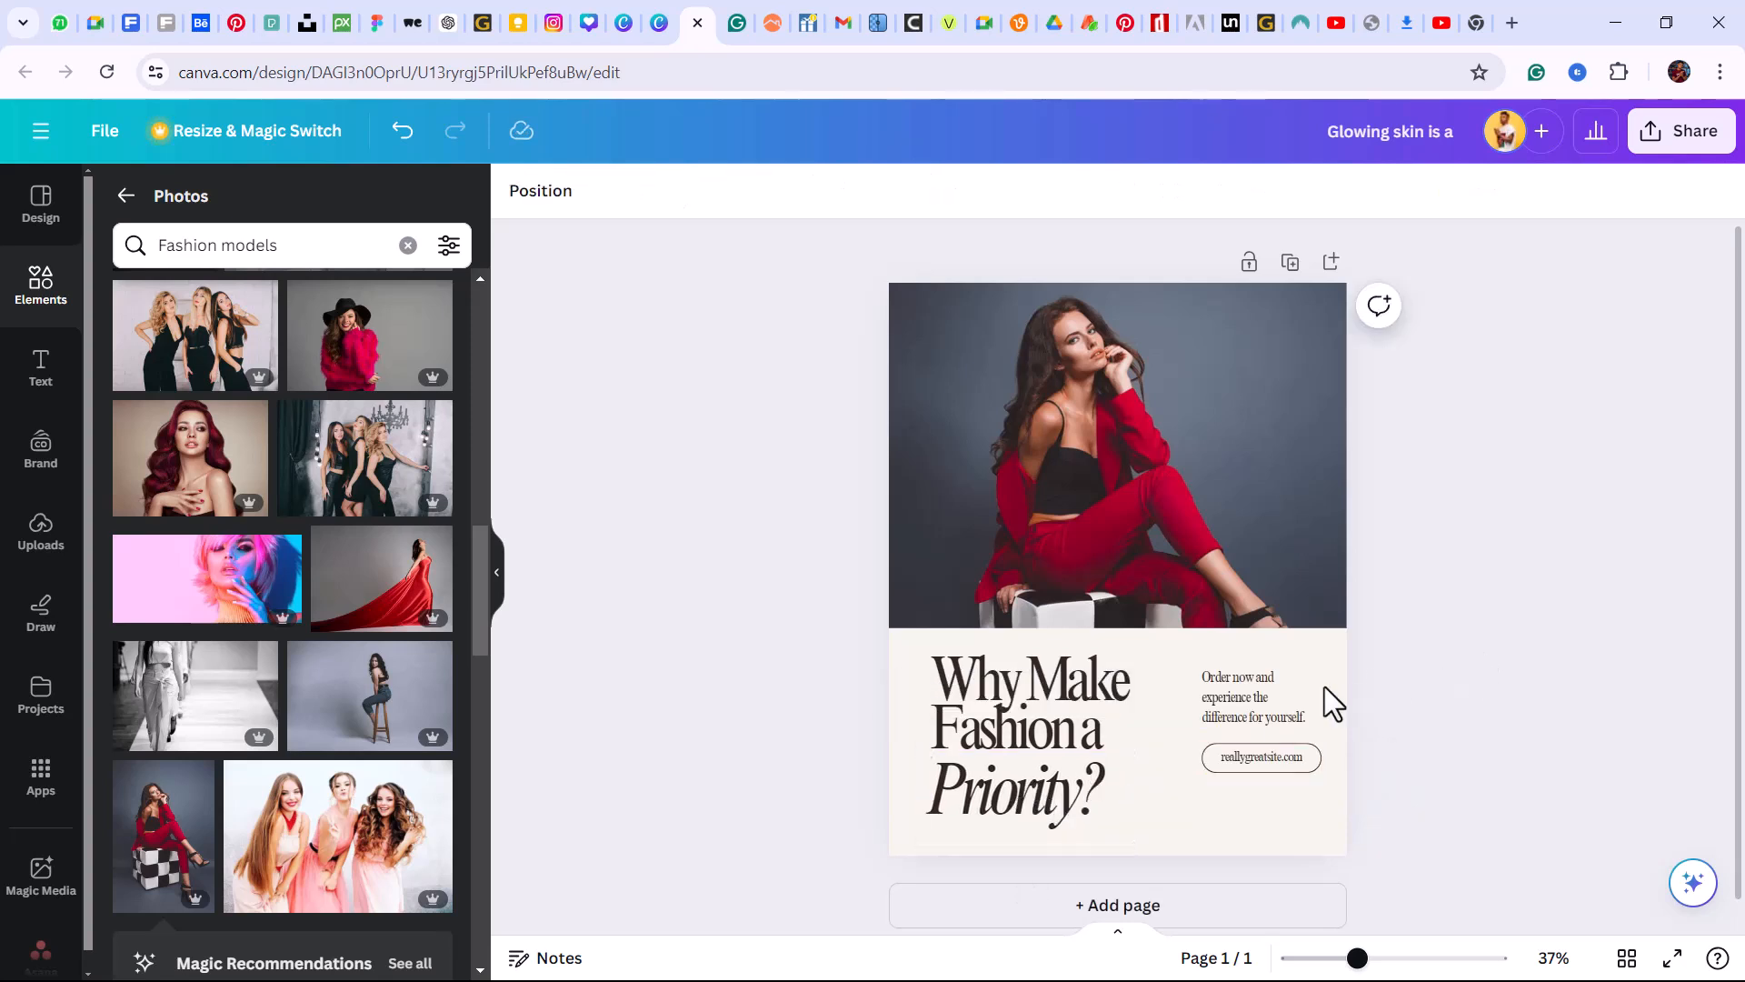
Replace the "Order now" paragraph with the first sentence of the Slide 1 content copied from ChatGPT
left_click(1280, 694)
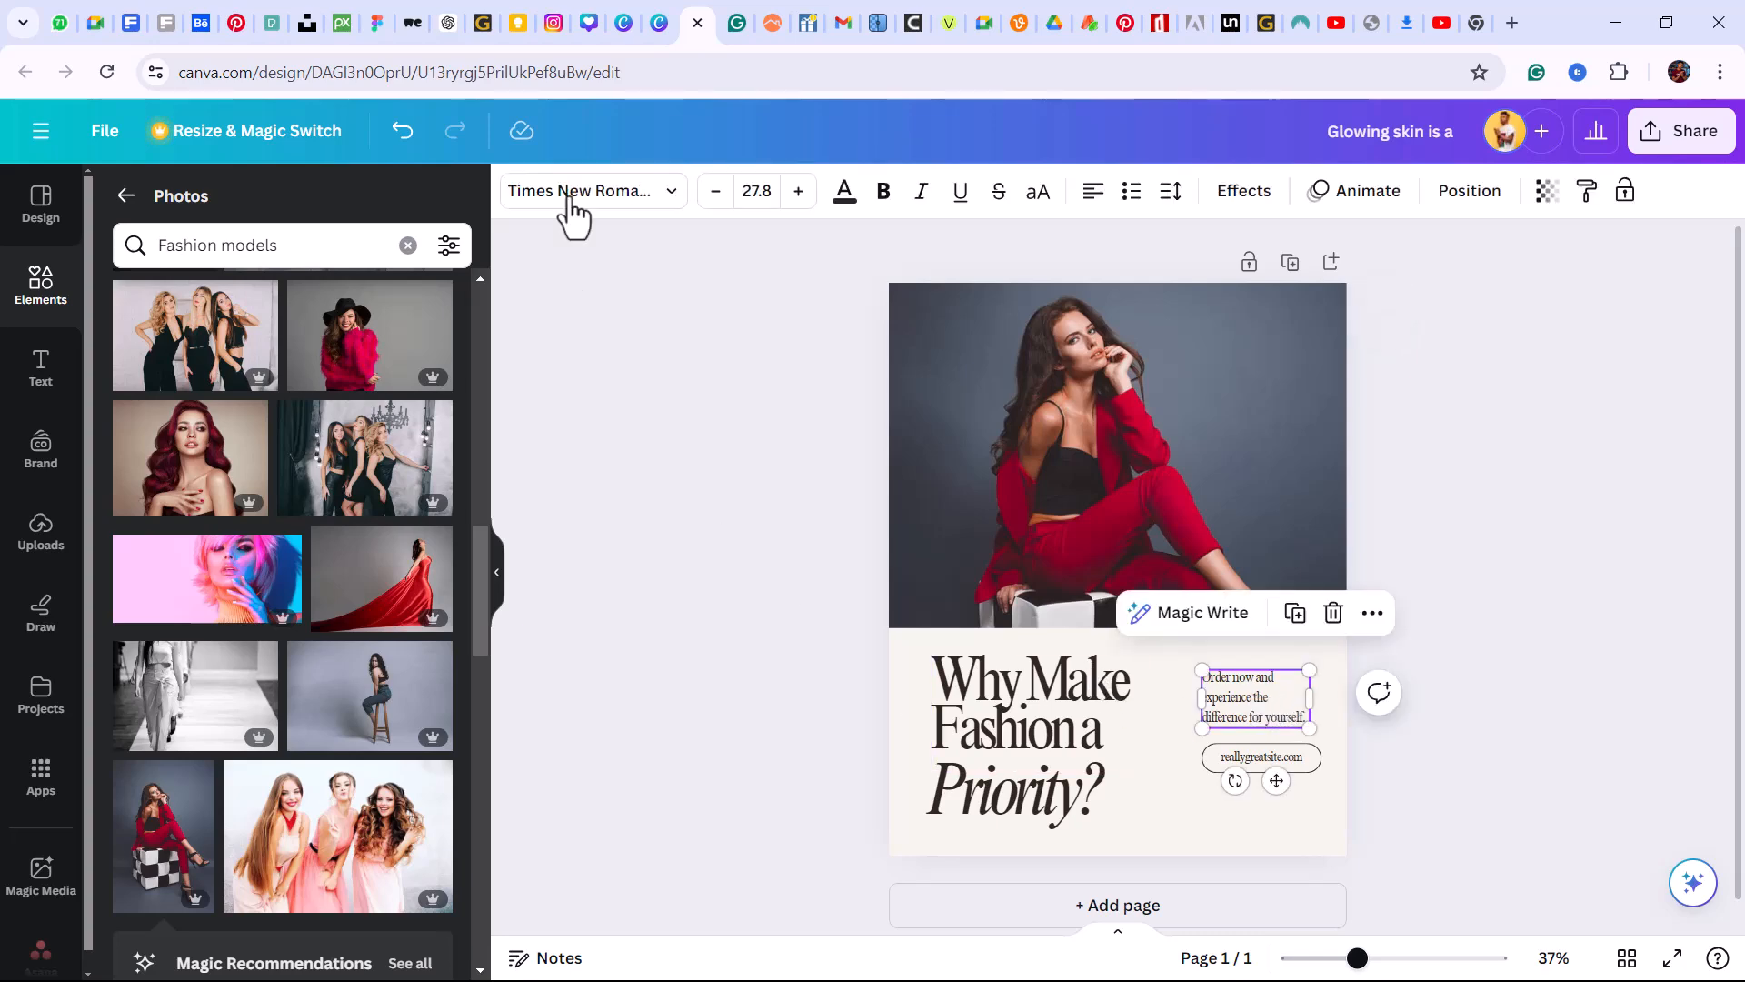
left_click(449, 23)
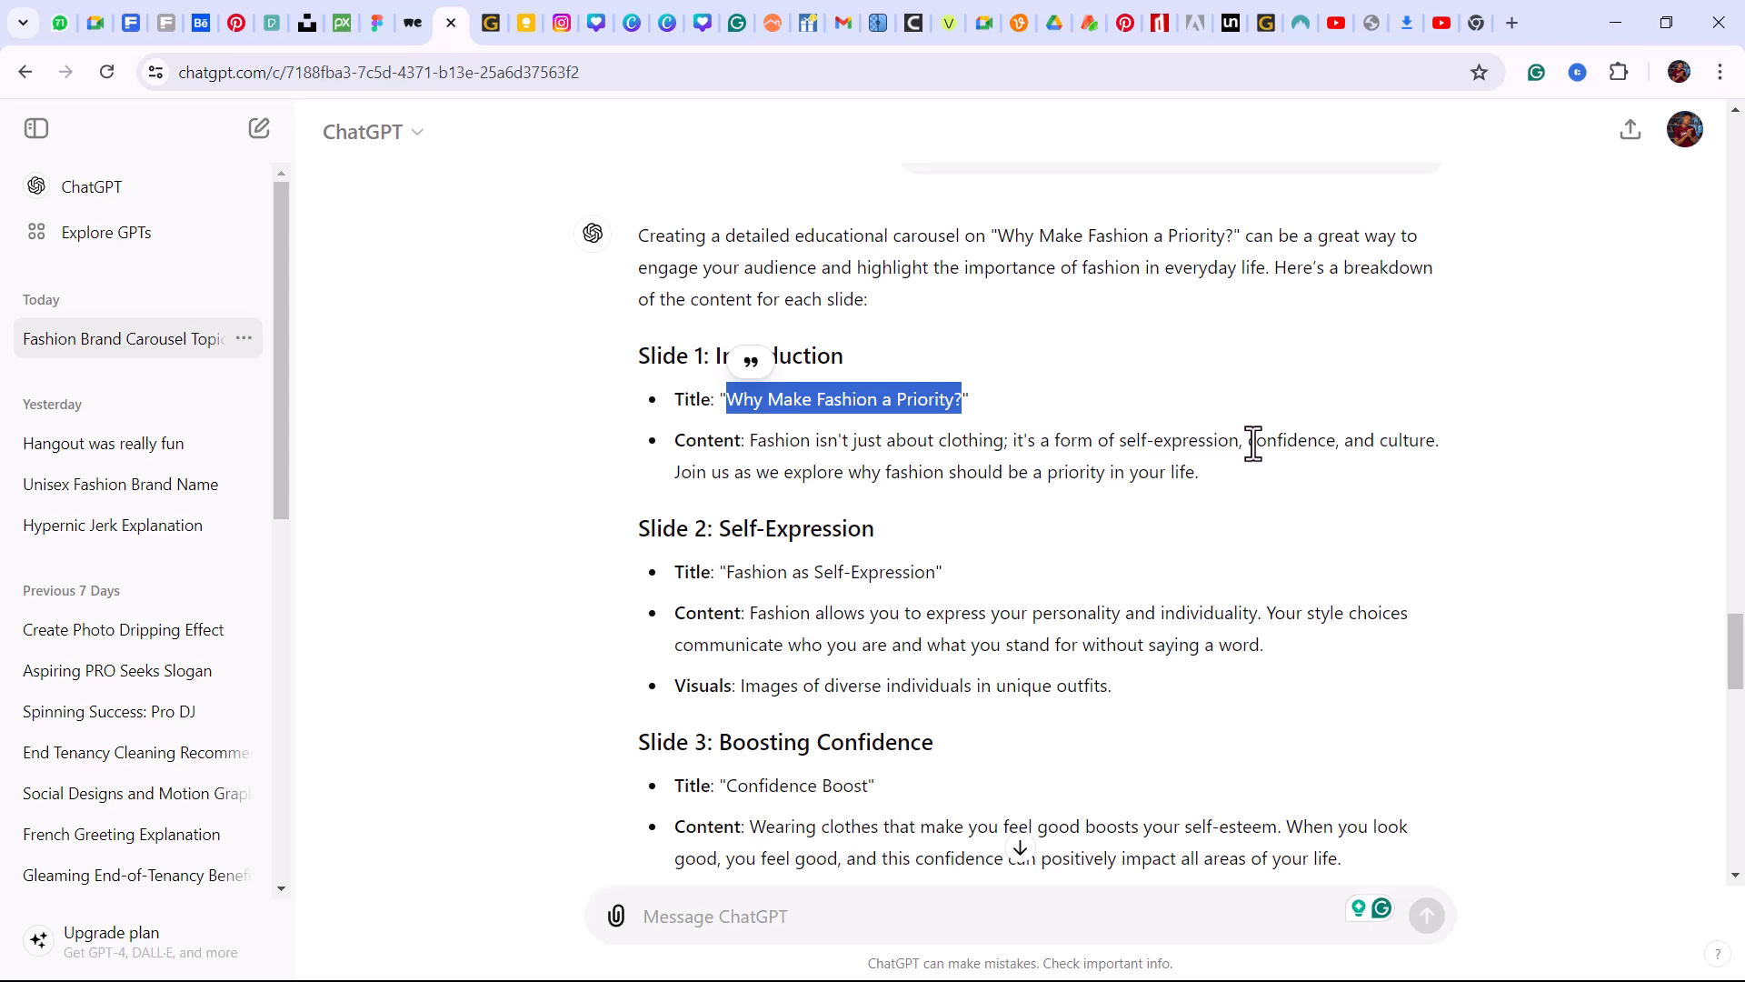
left_click_drag(1442, 441, 833, 455)
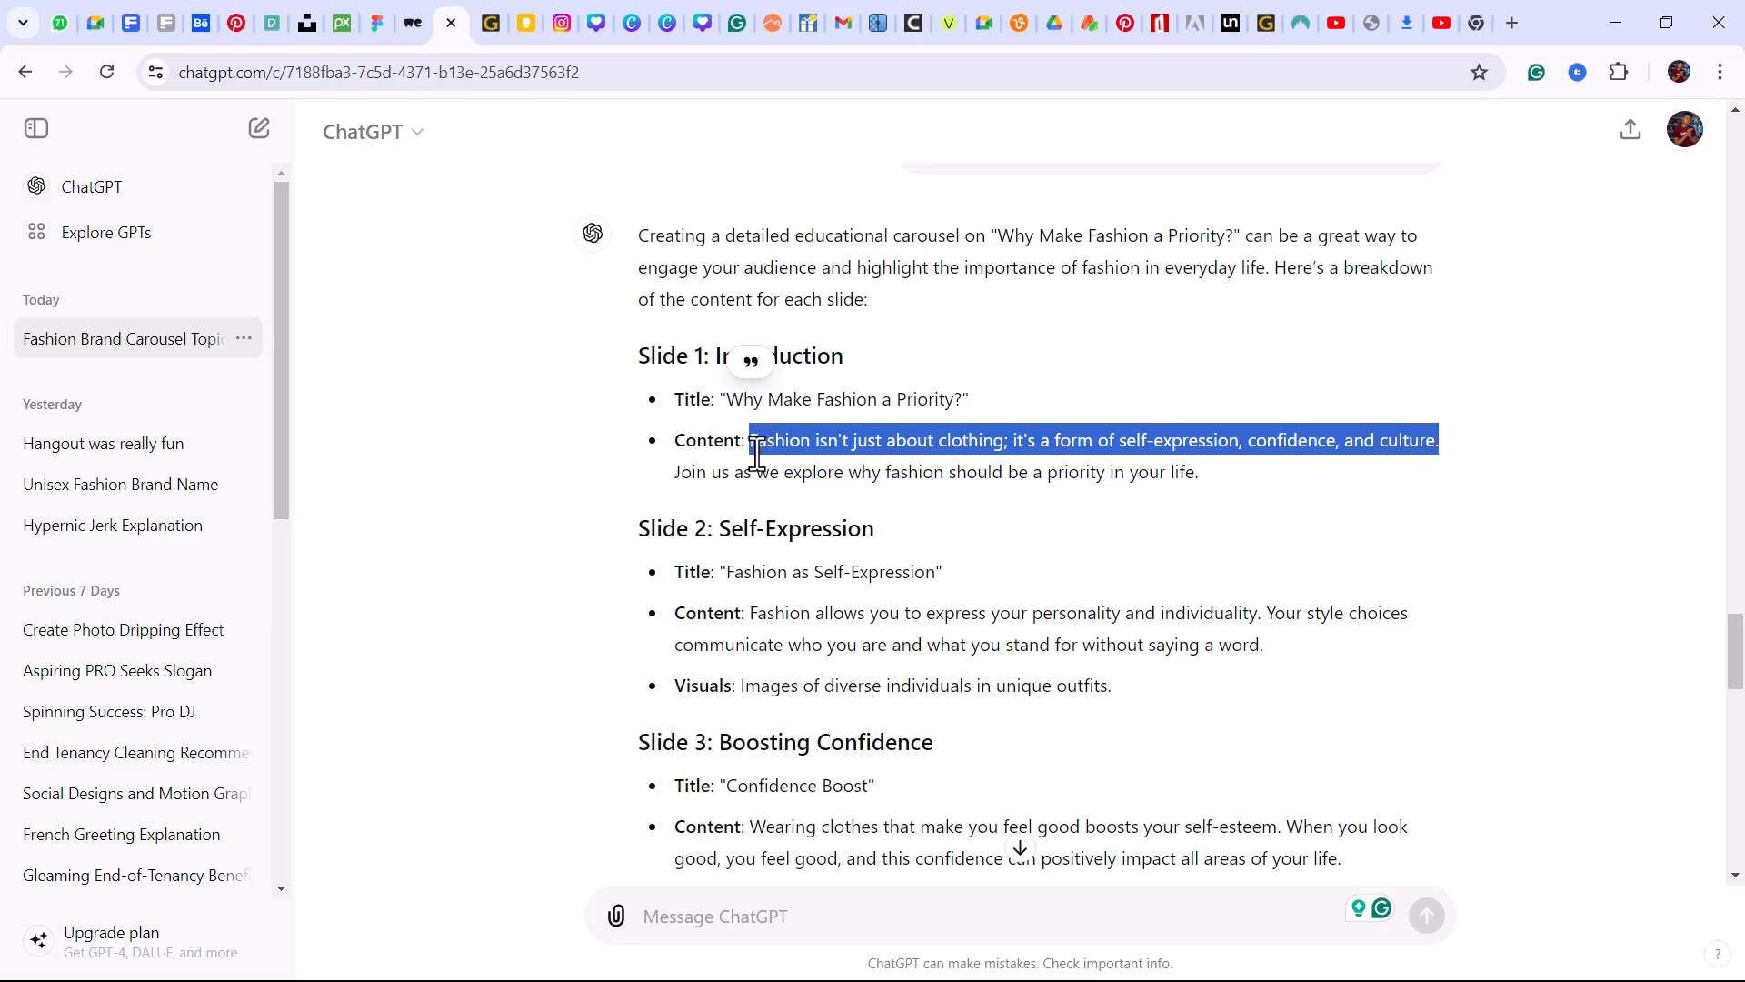
right_click(674, 445)
left_click(875, 462)
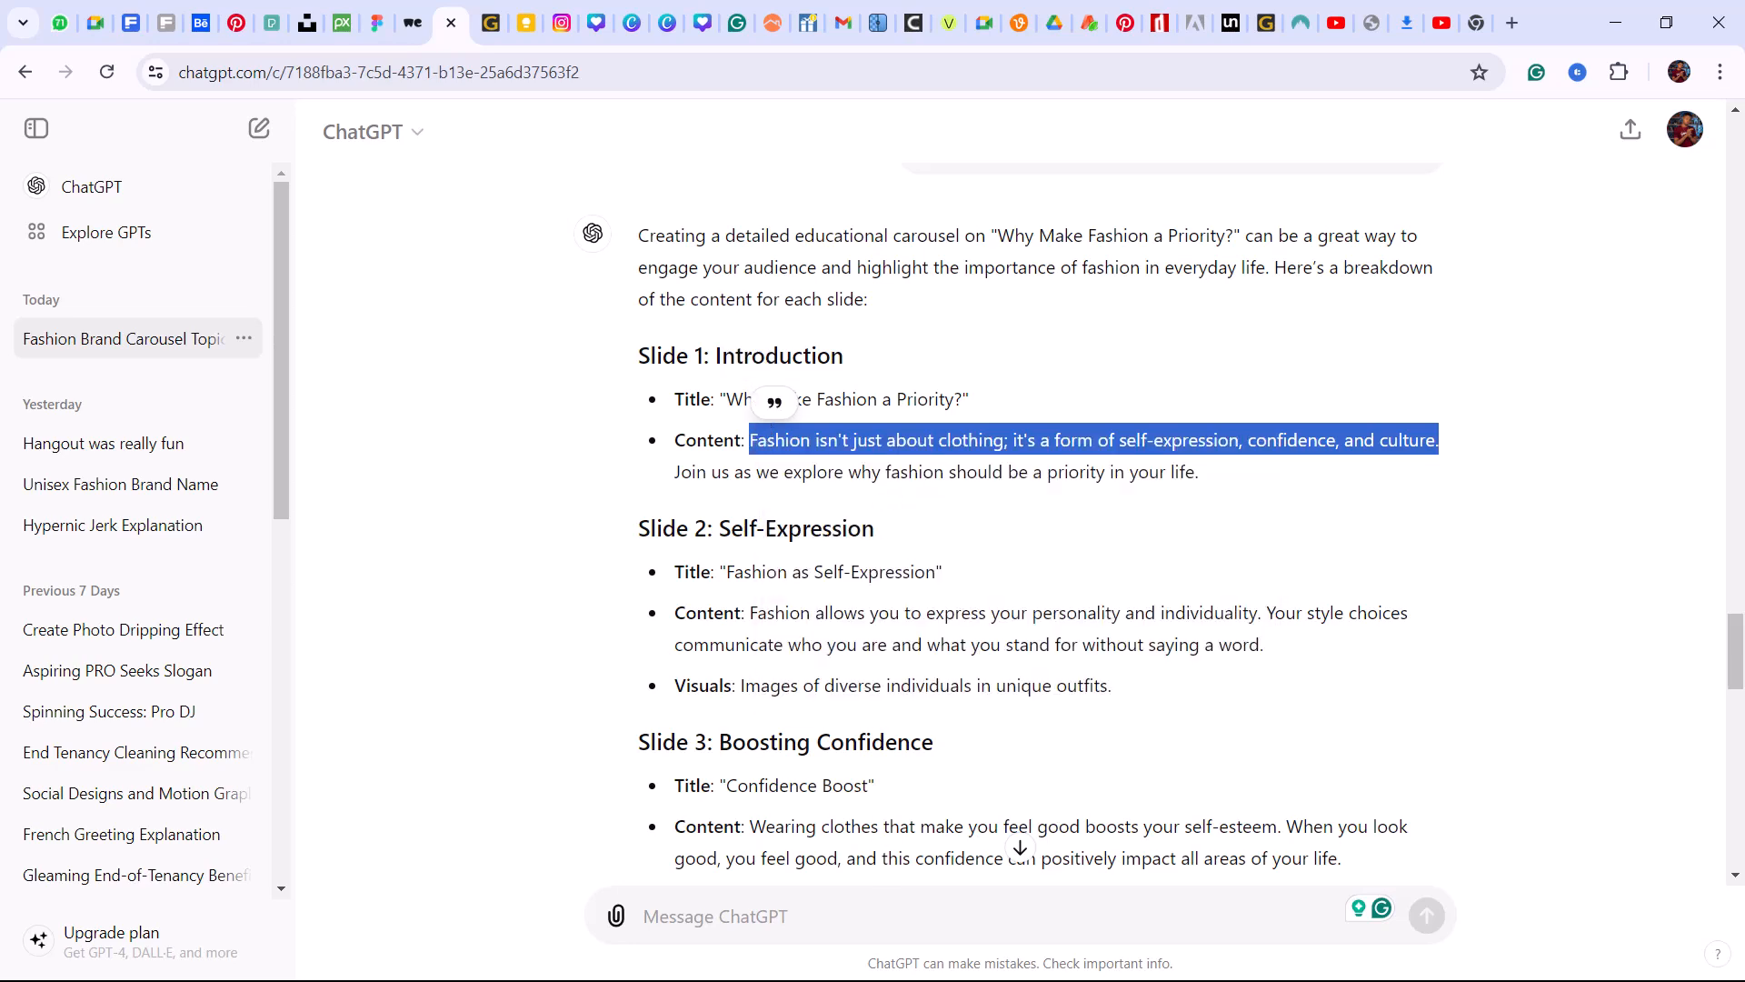
left_click(706, 27)
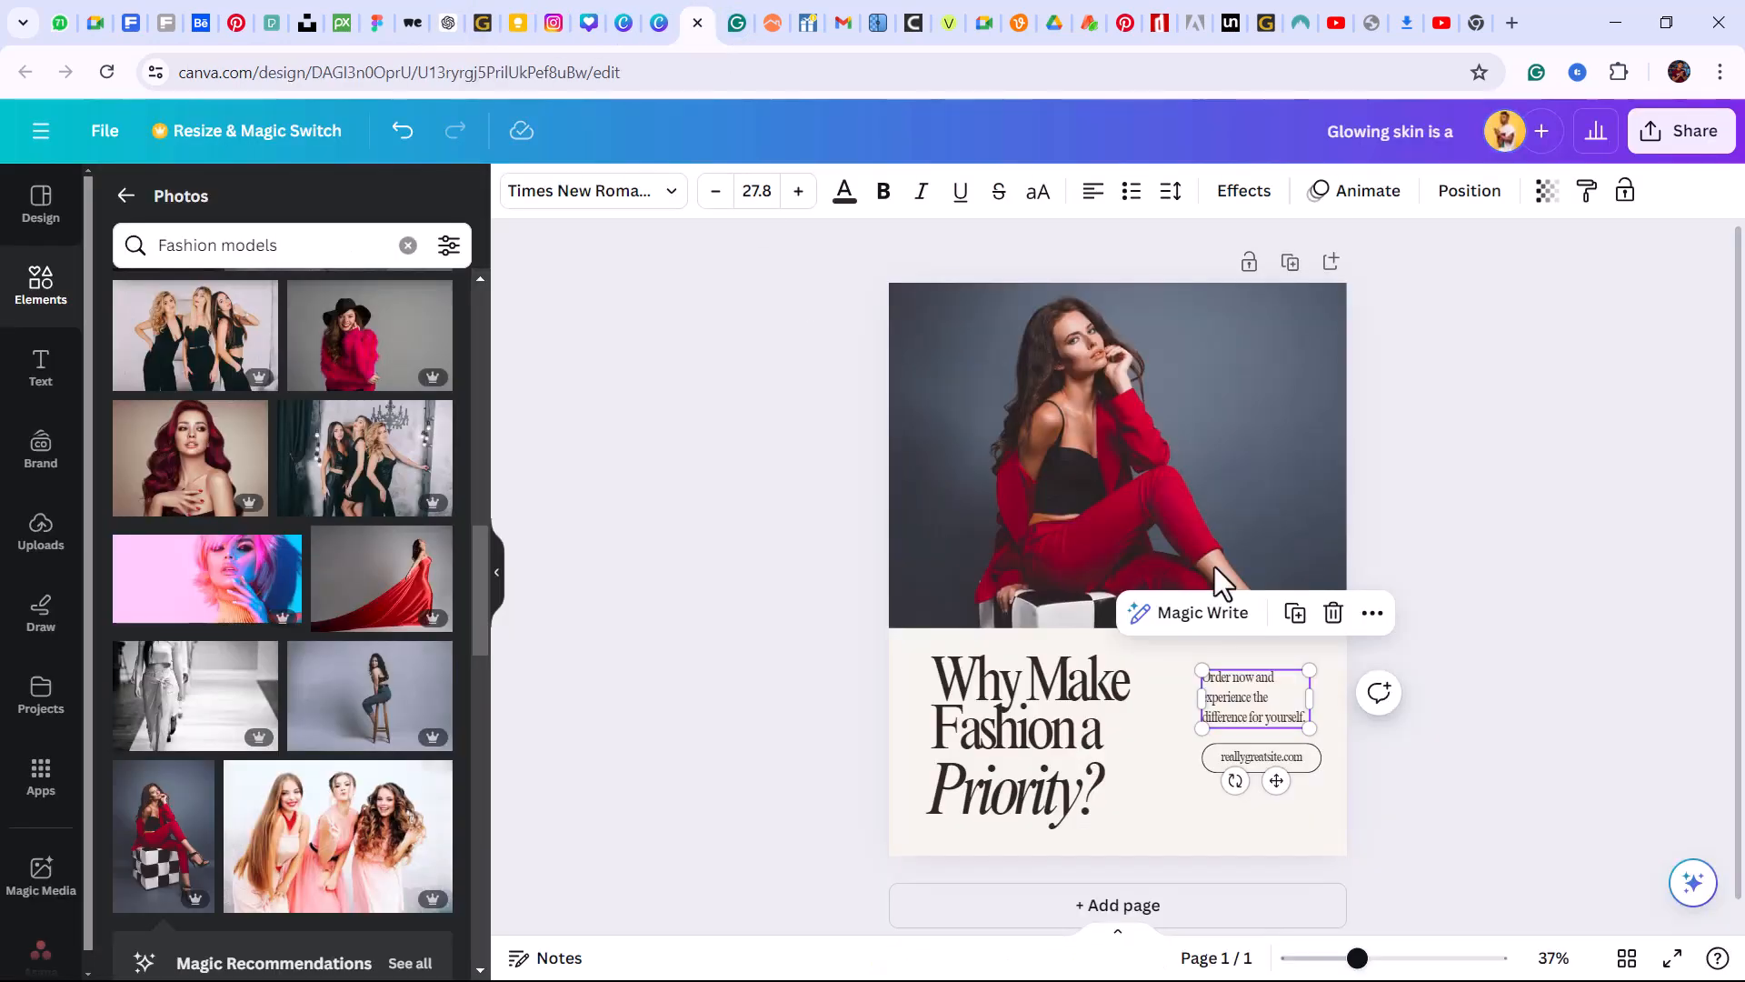
double_click(1280, 720)
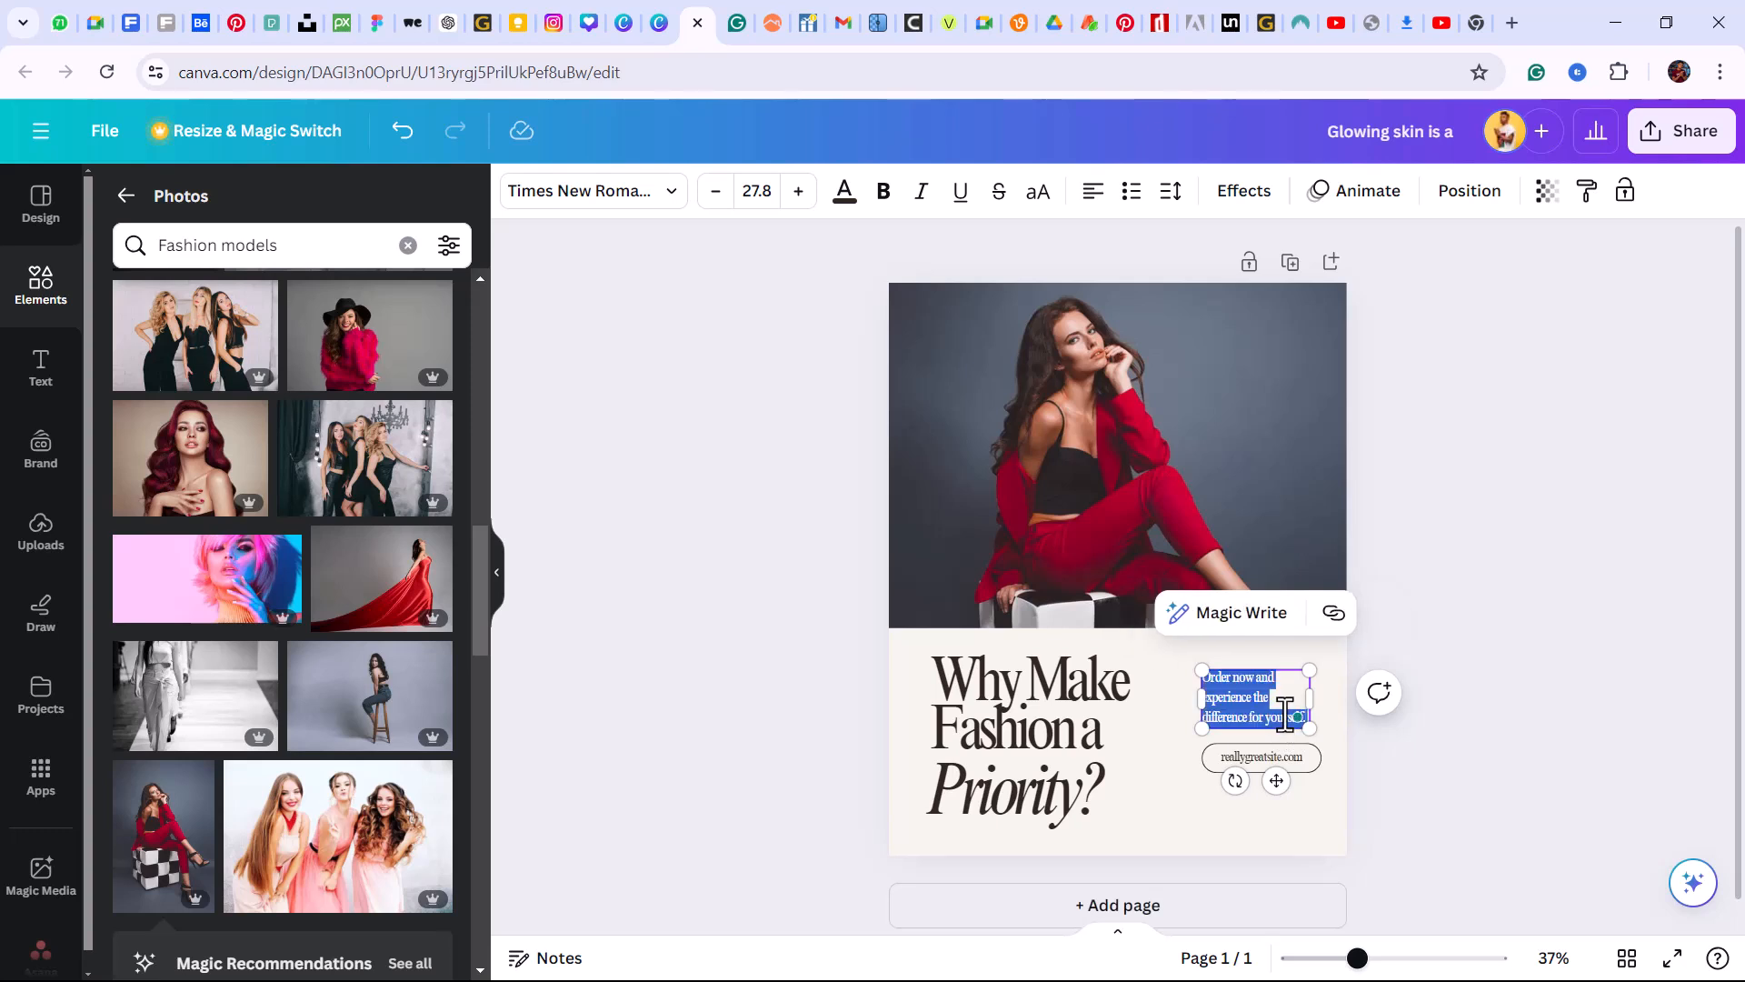
key("ctrl+v")
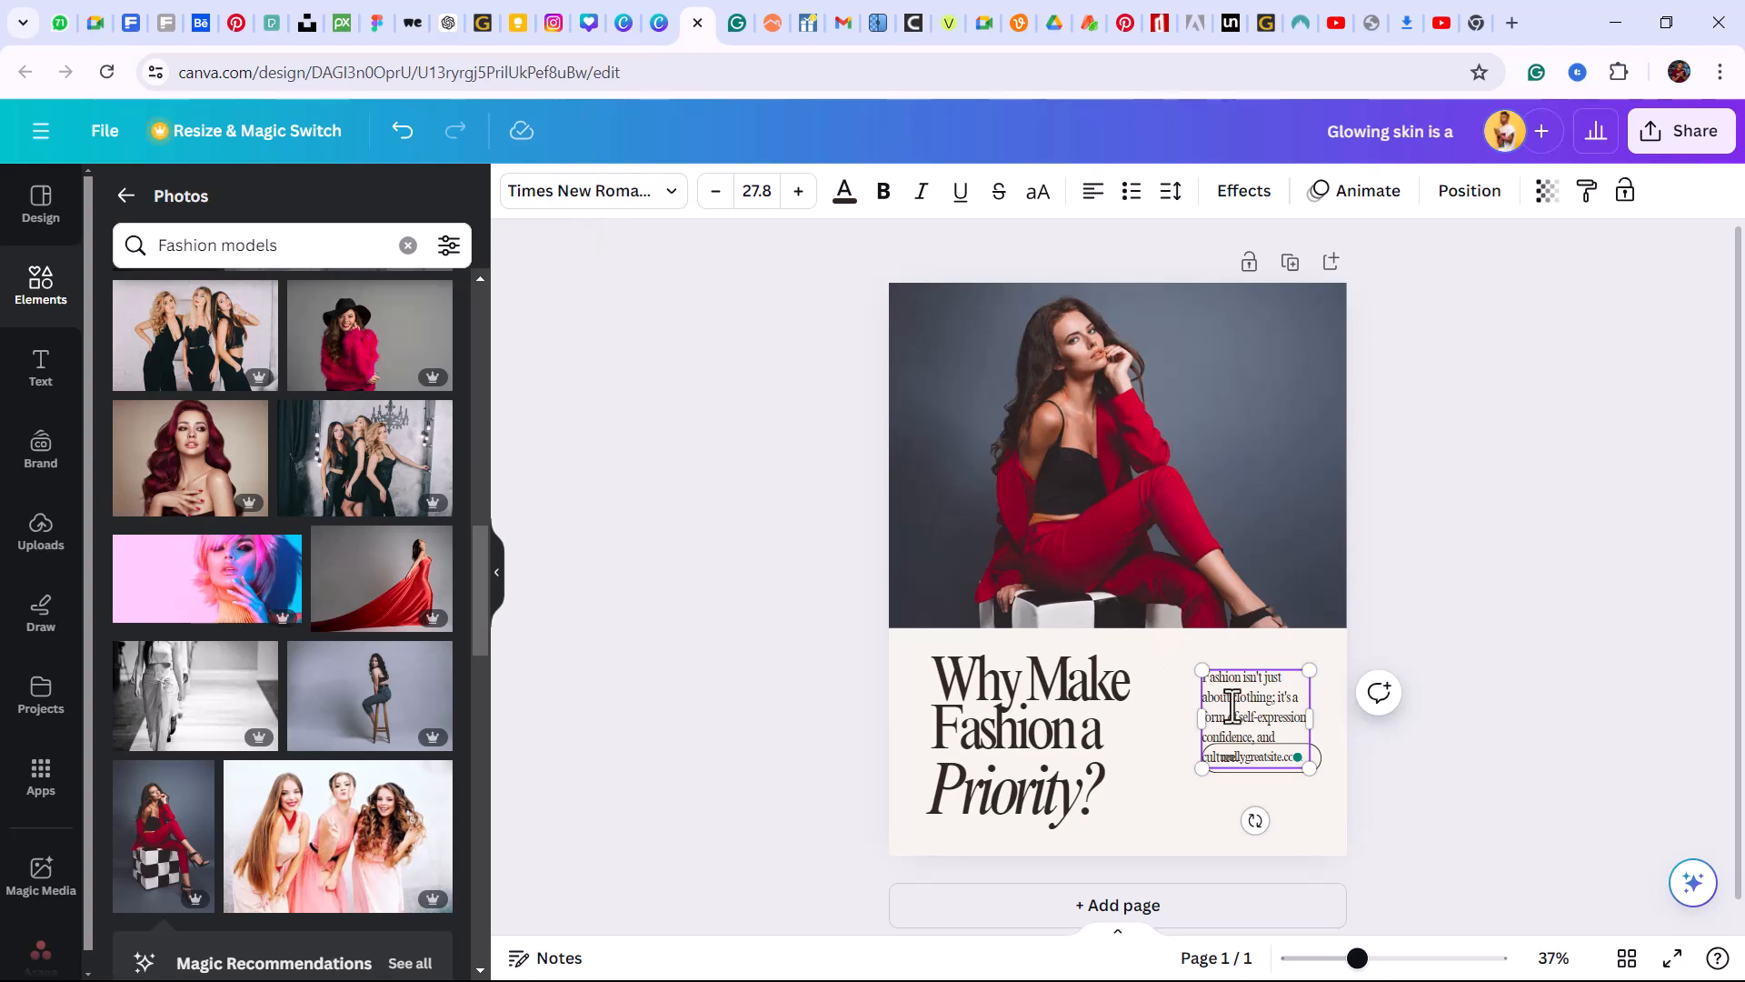
Move the website pill down clear of the new paragraph, and place the paragraph between the photo and the pill
left_click(1182, 827)
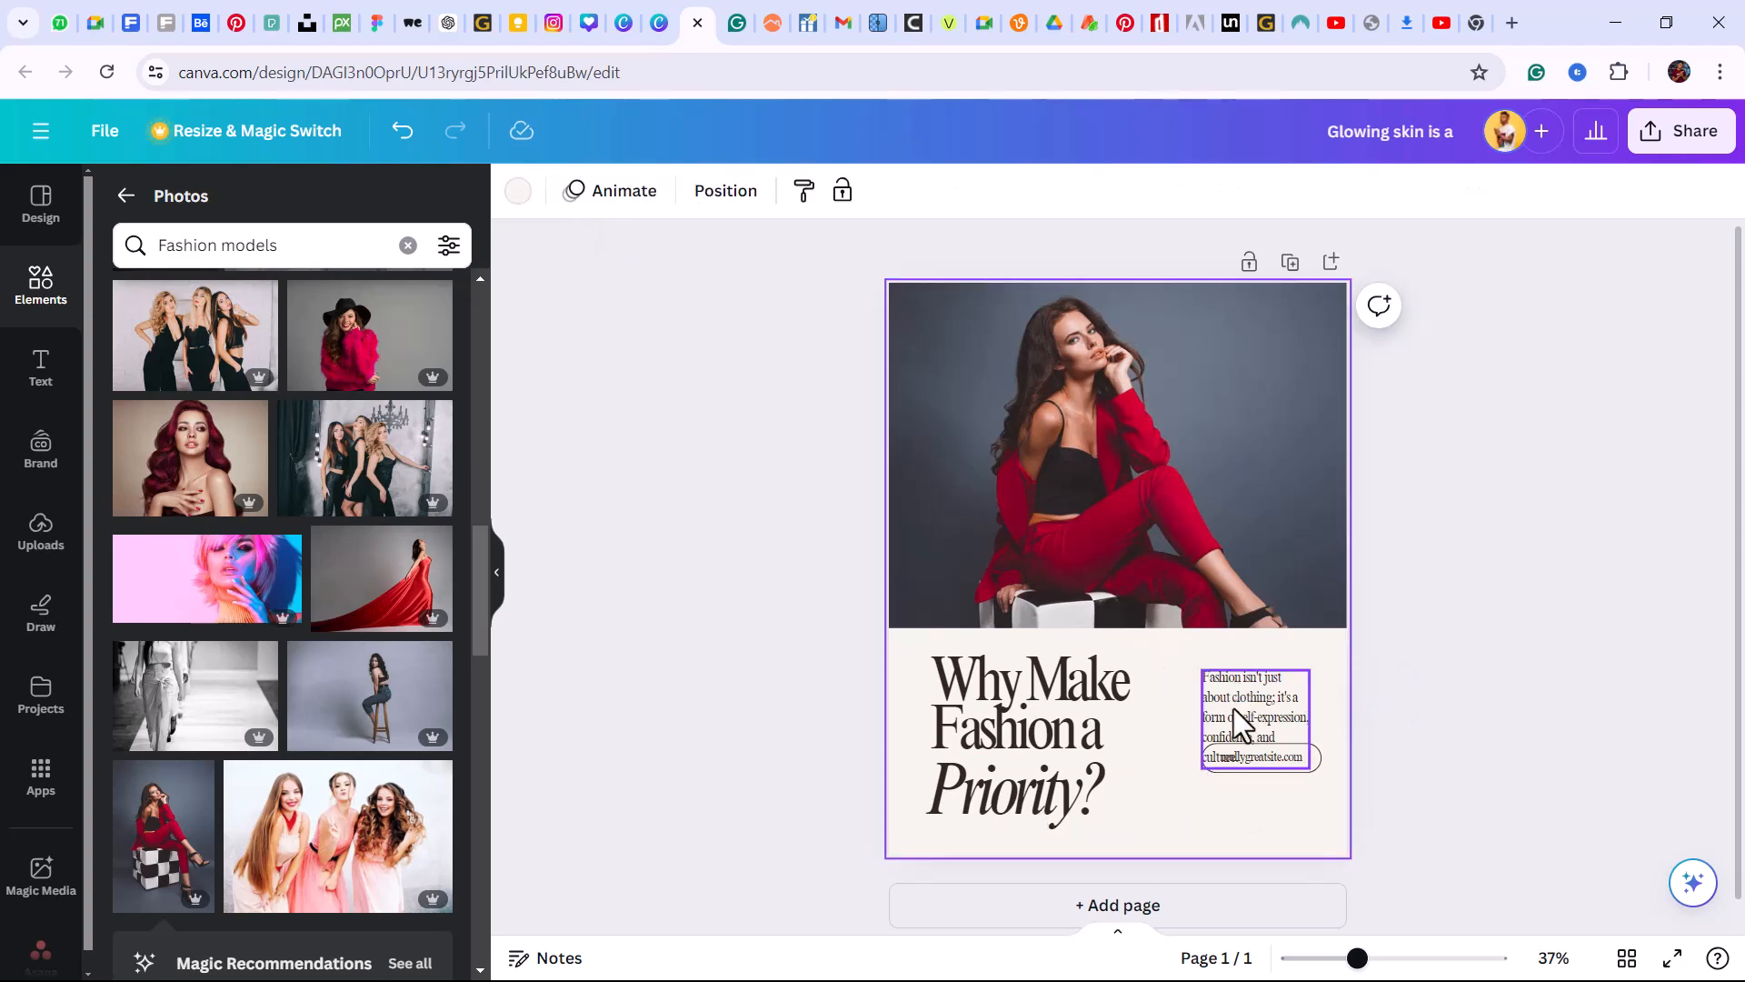
mouse_move(1254, 701)
left_mouse_down()
mouse_move(1246, 670)
mouse_move(1263, 676)
left_mouse_up()
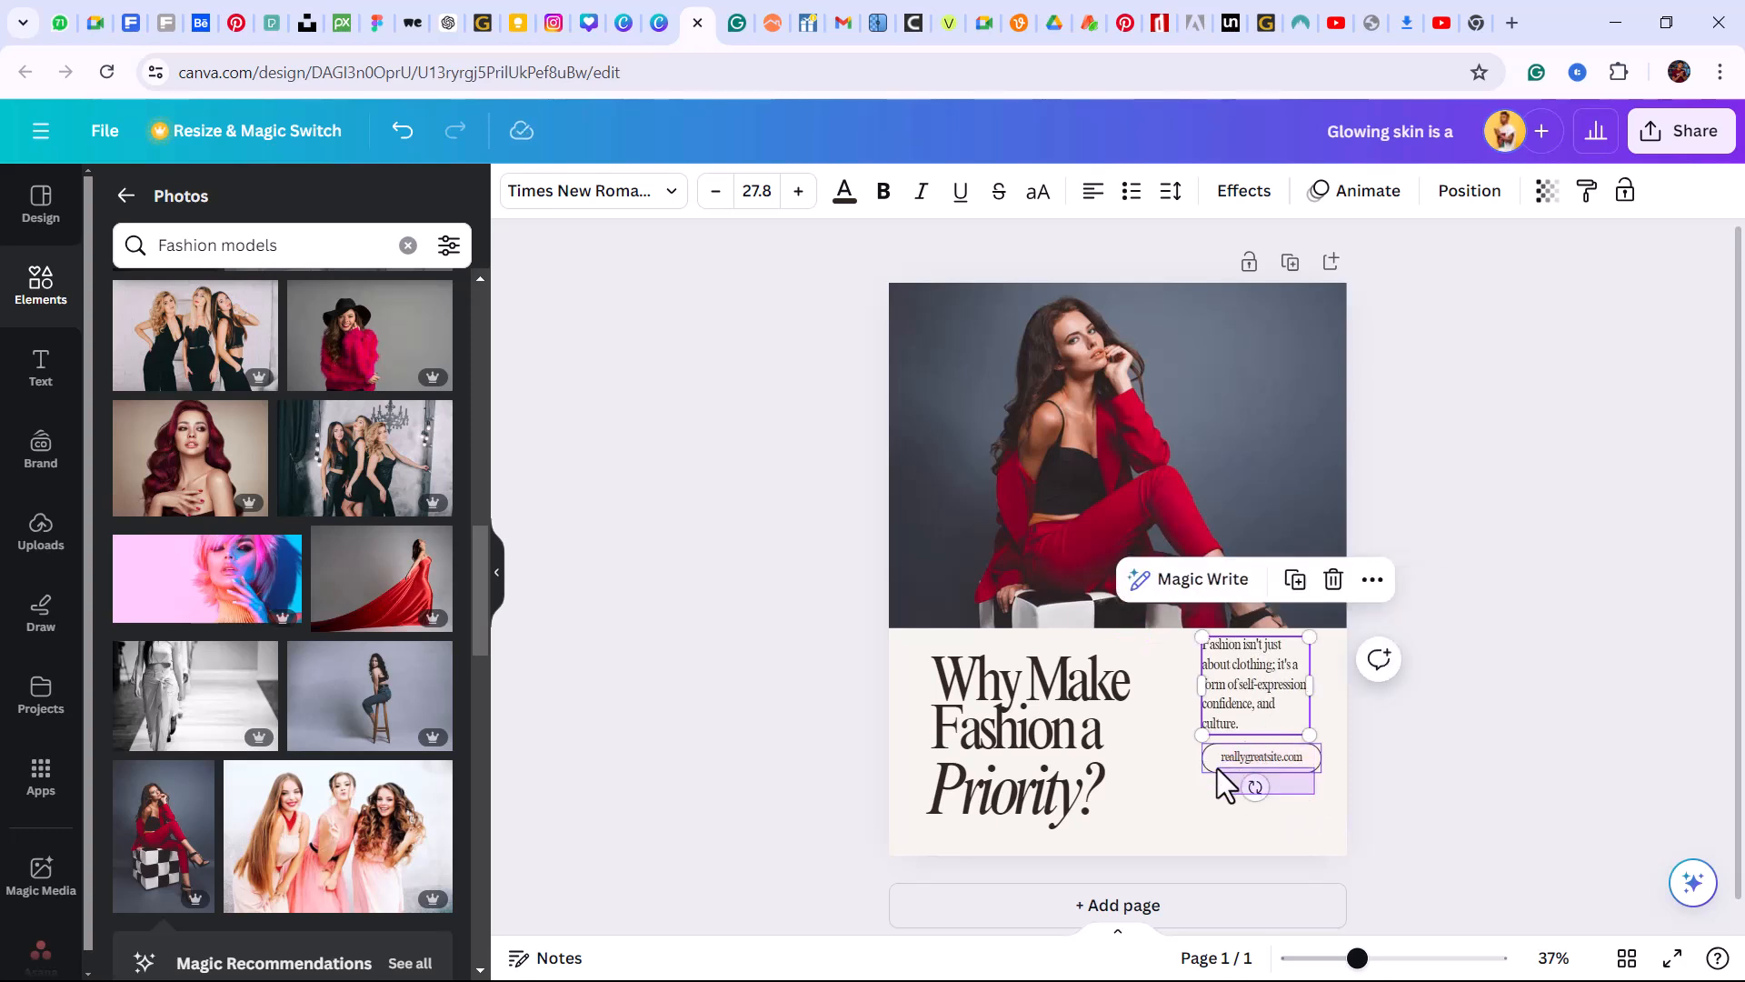
left_click(1264, 761)
left_click_drag(1285, 756, 1283, 808)
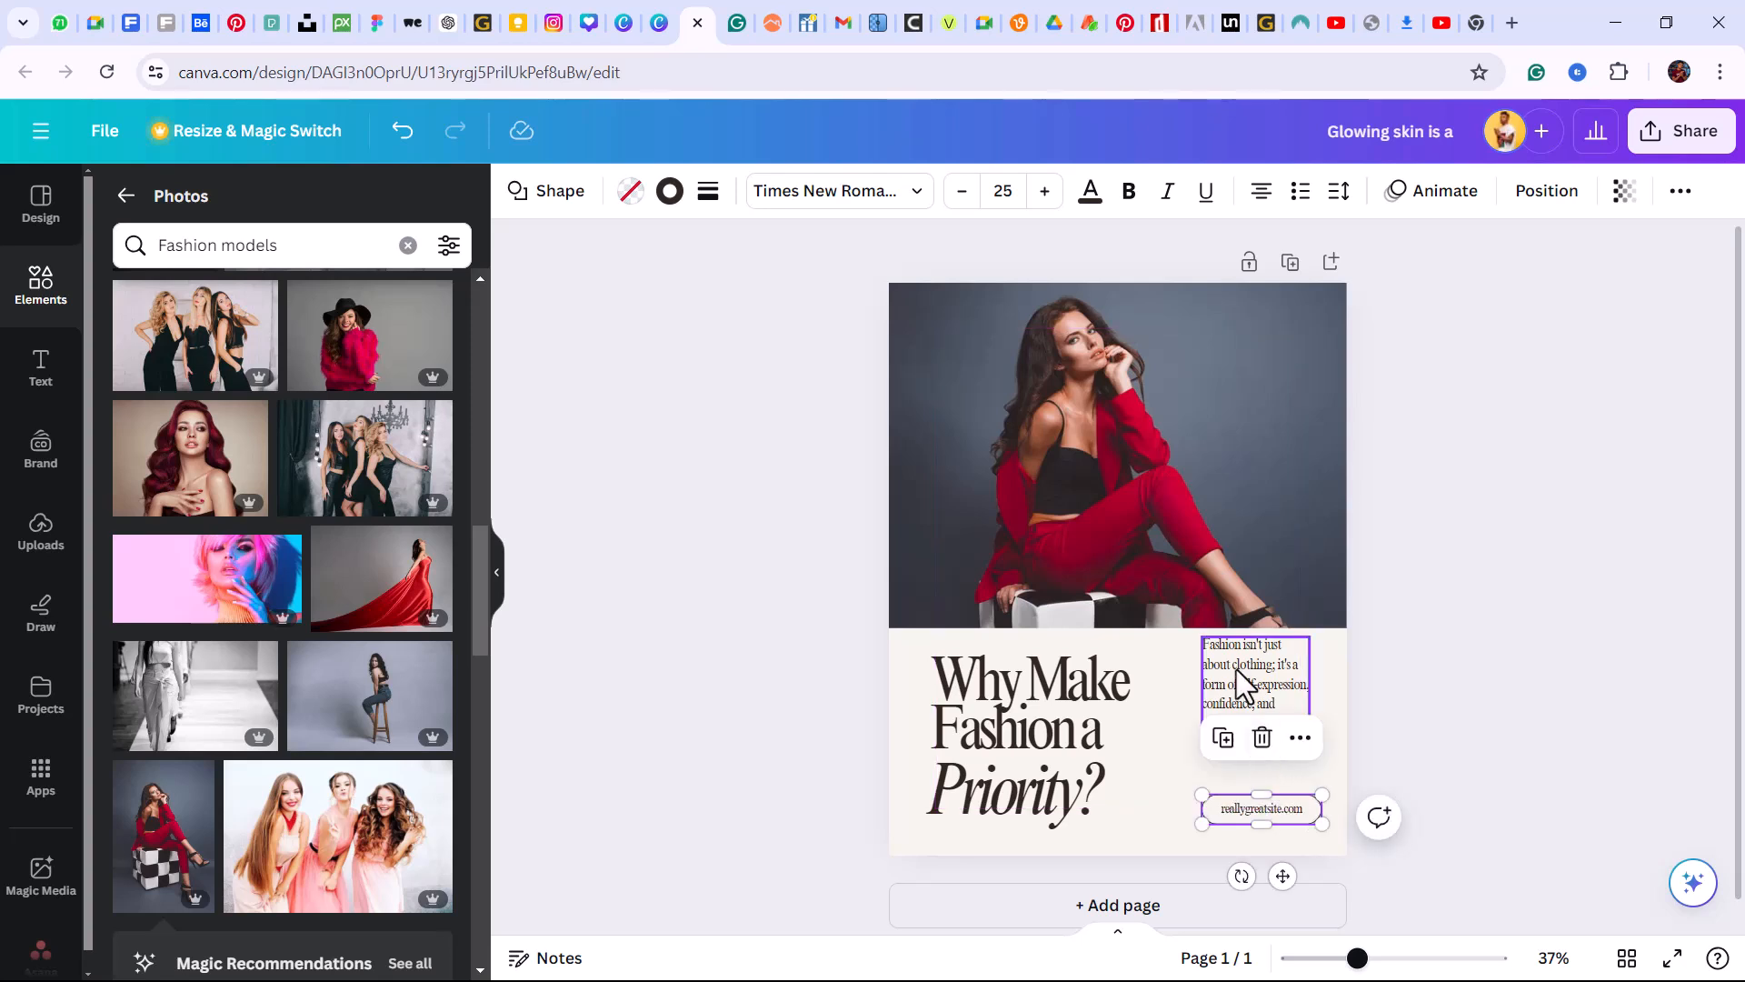
left_click_drag(1240, 682, 1237, 697)
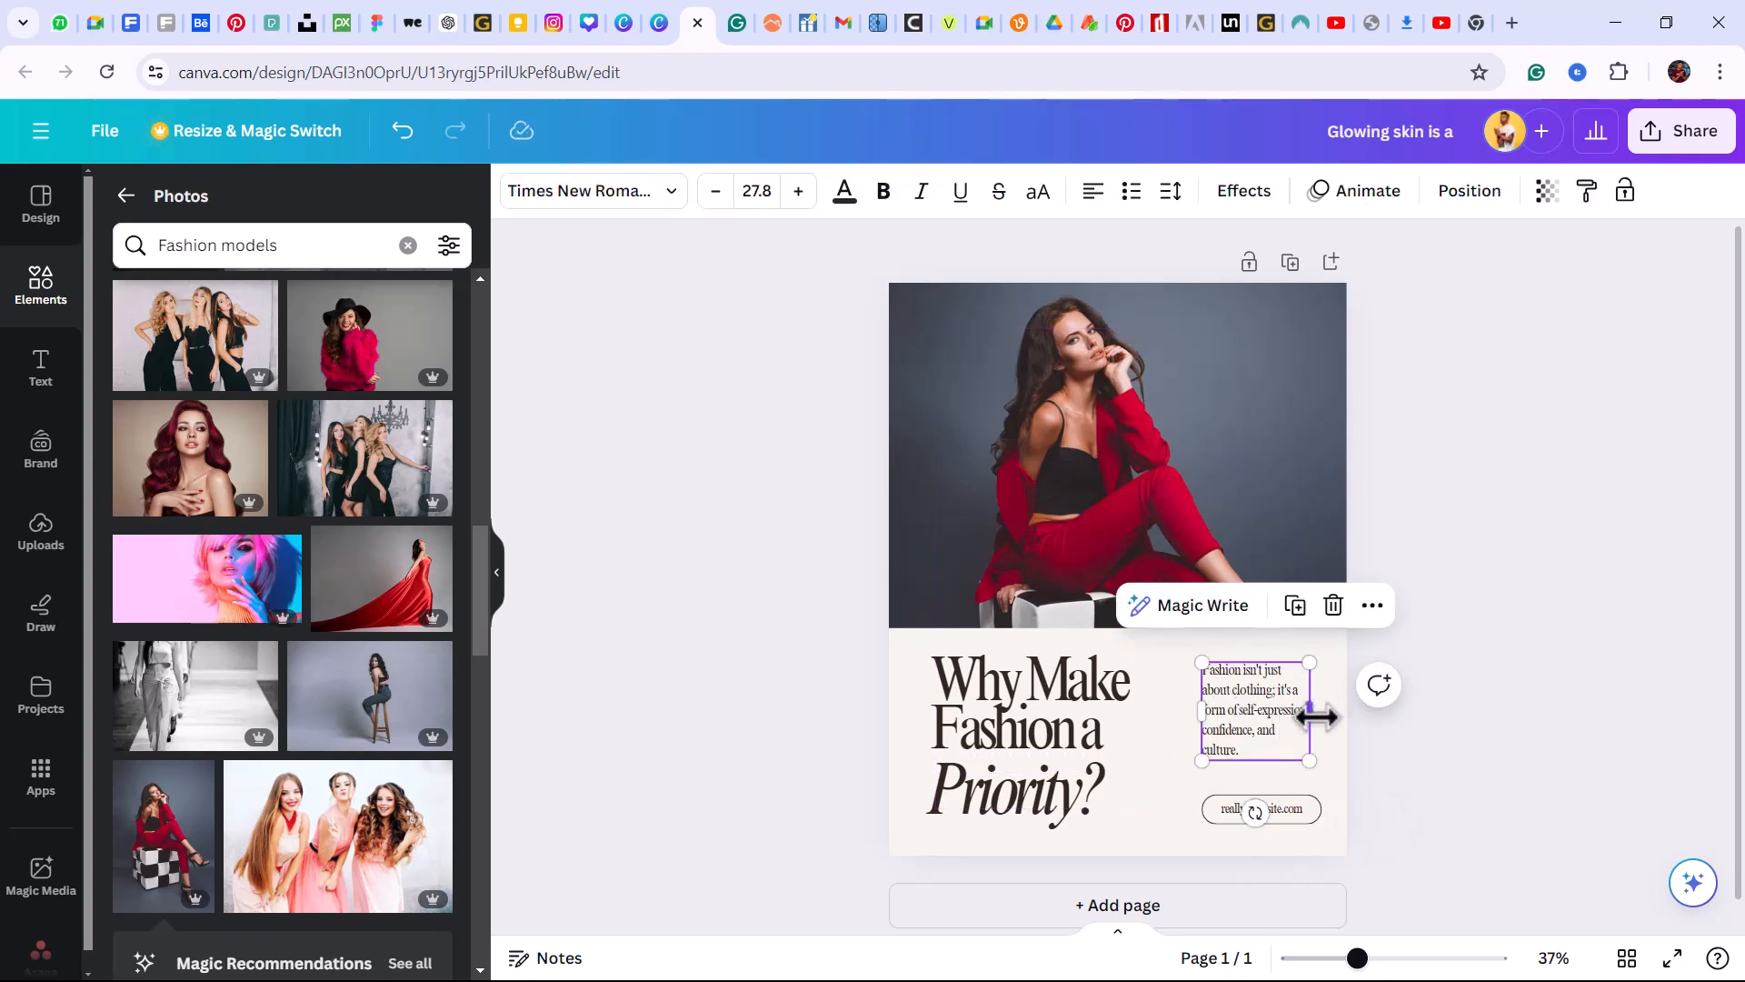
left_click(1291, 811)
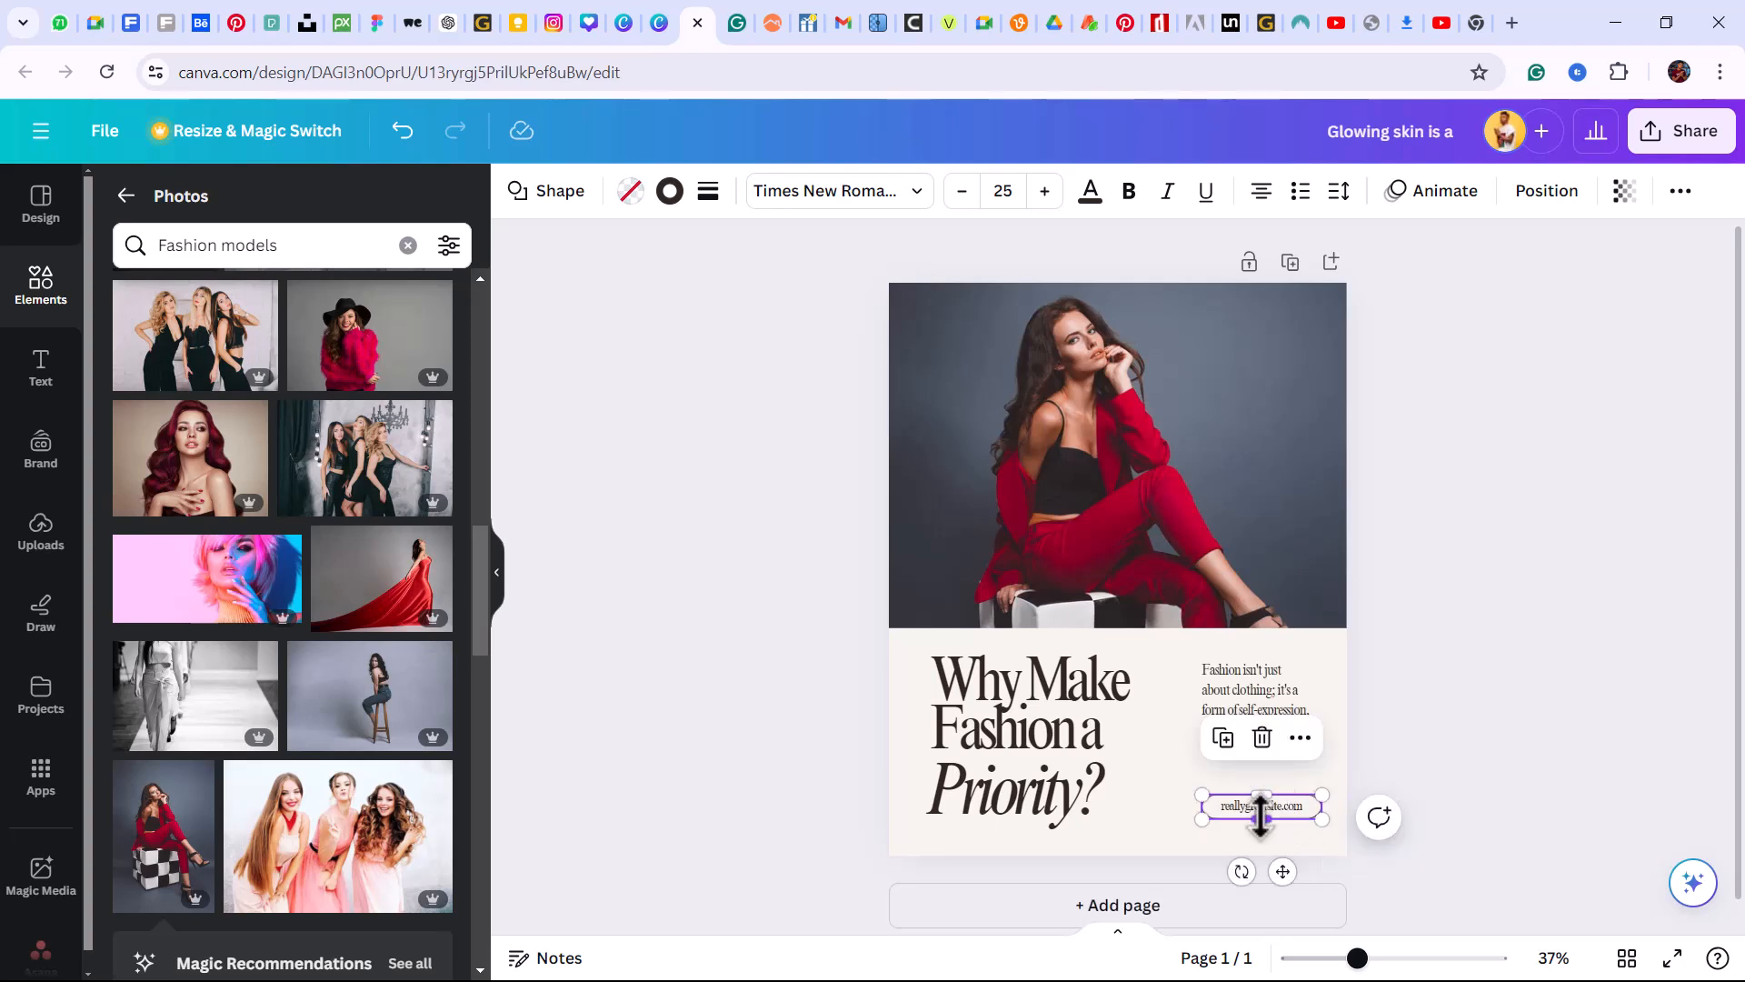
key("ctrl+z")
left_click(1189, 804)
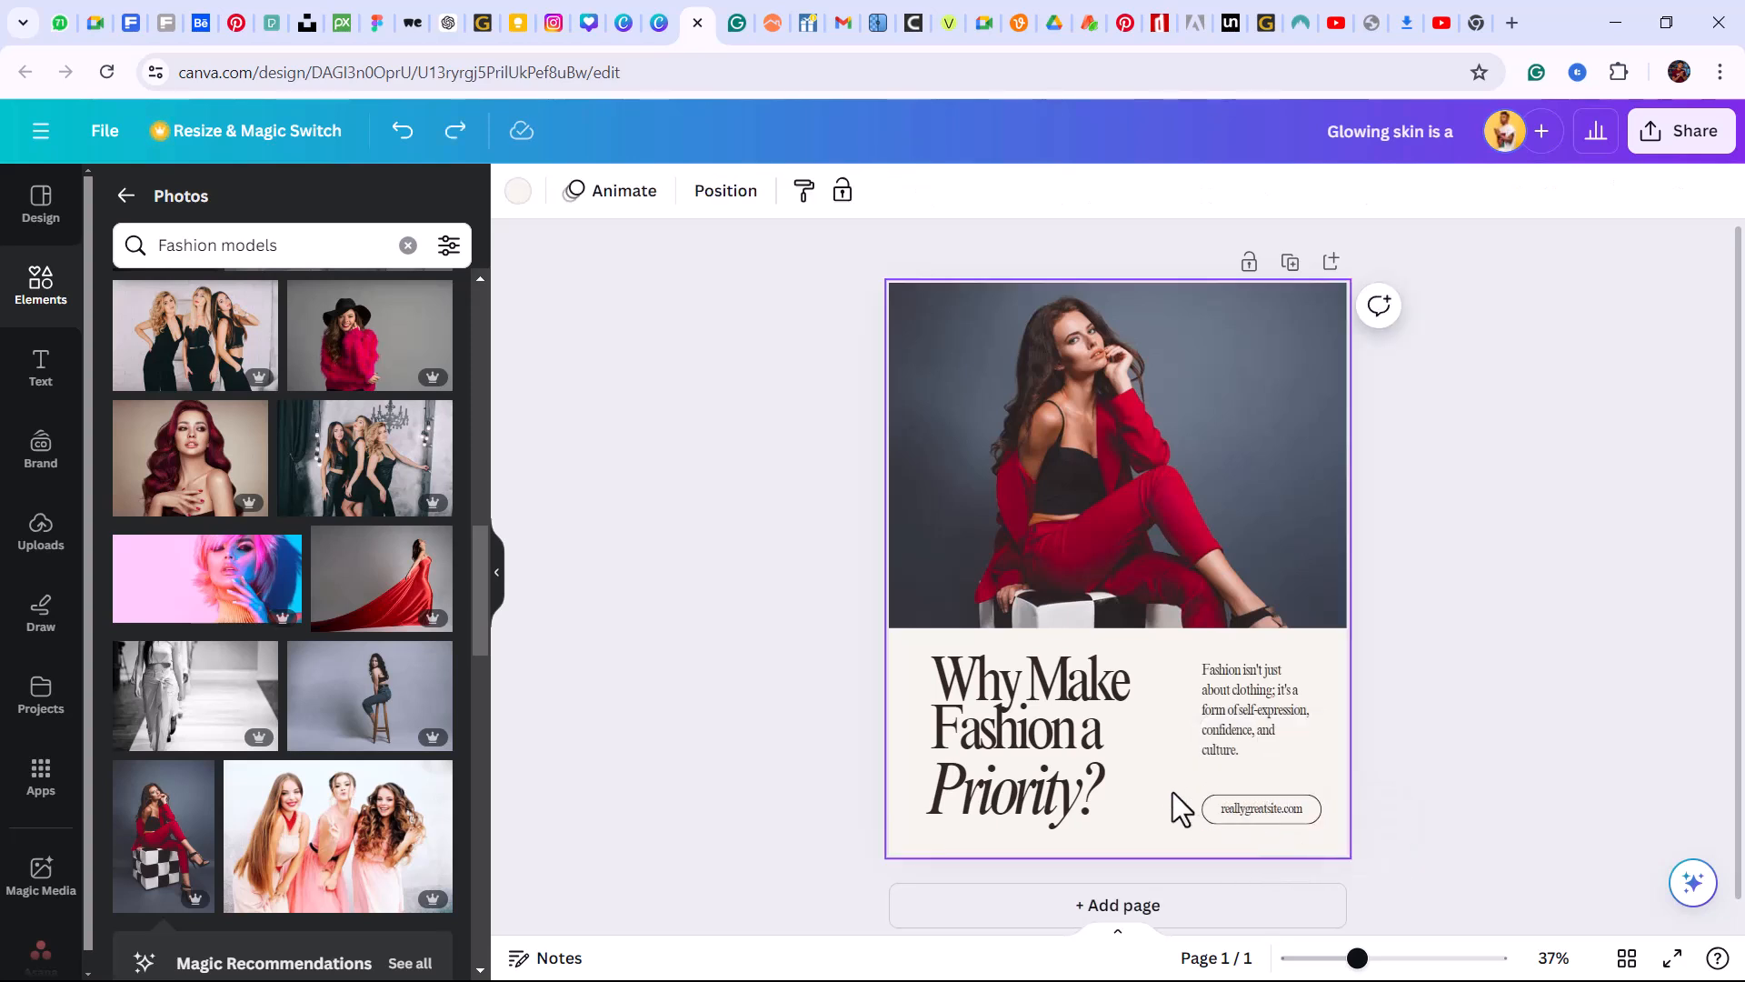
Move the website pill slightly up and left, centred under the paragraph and level with "Priority?"
left_click(1278, 816)
left_click_drag(1278, 811, 1270, 799)
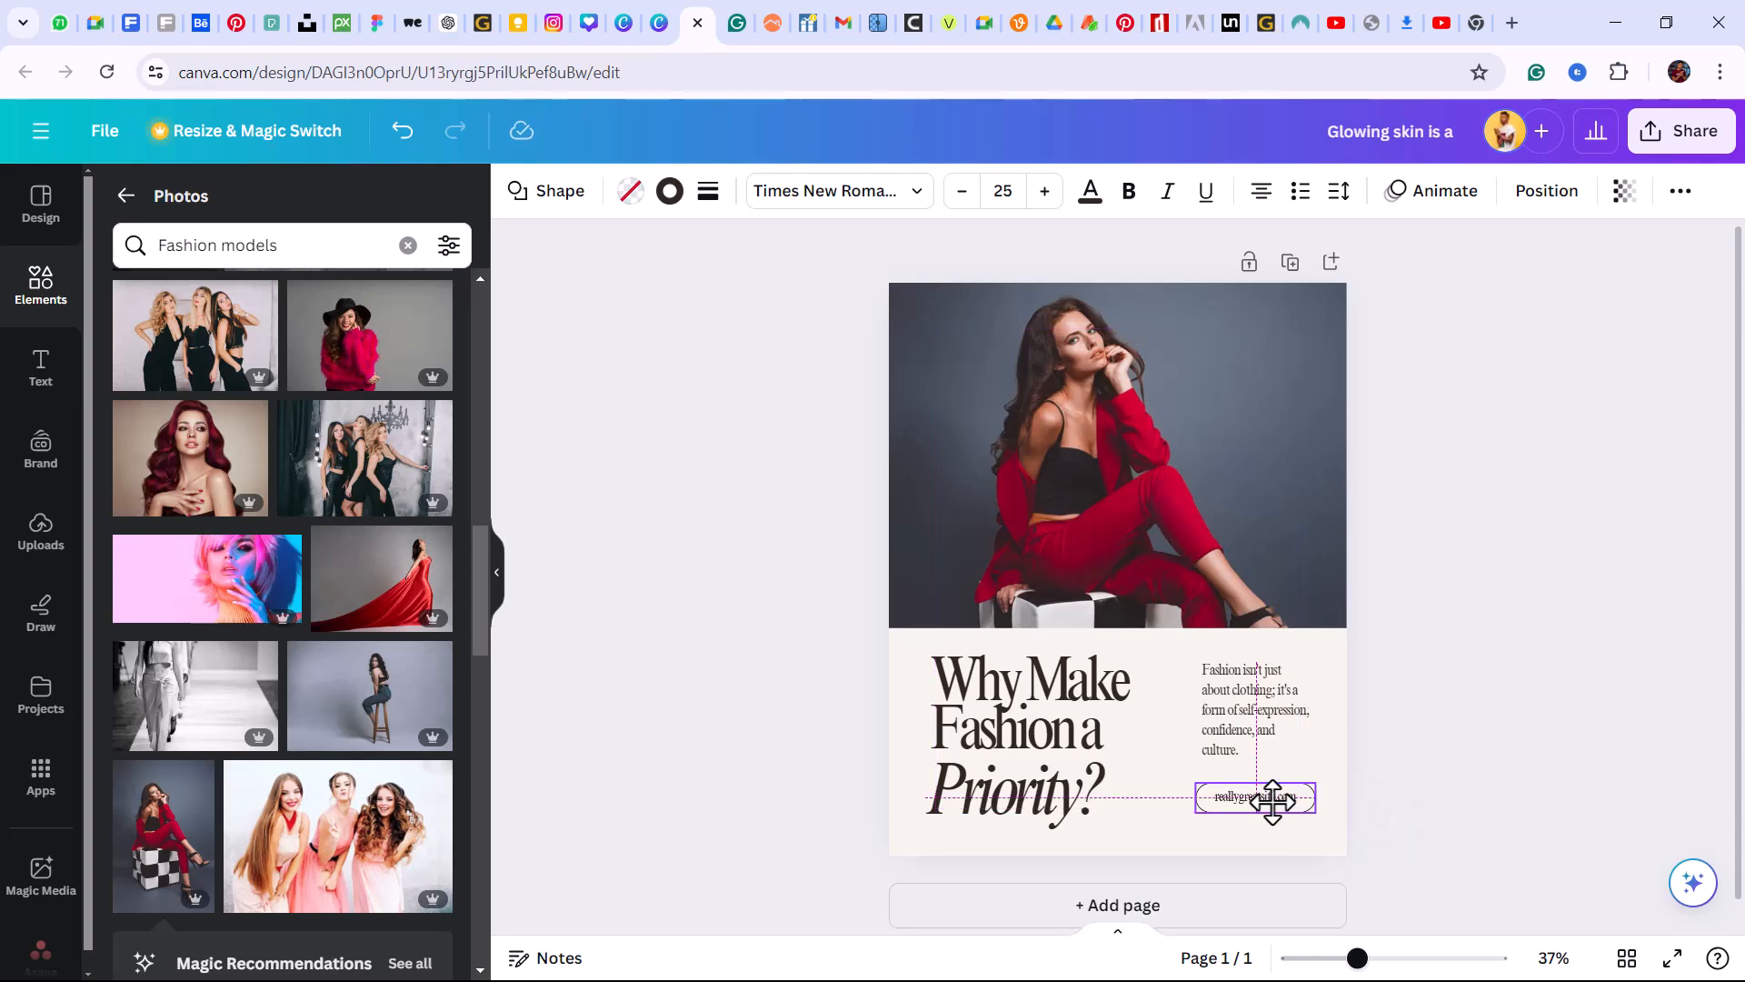
left_click(1305, 847)
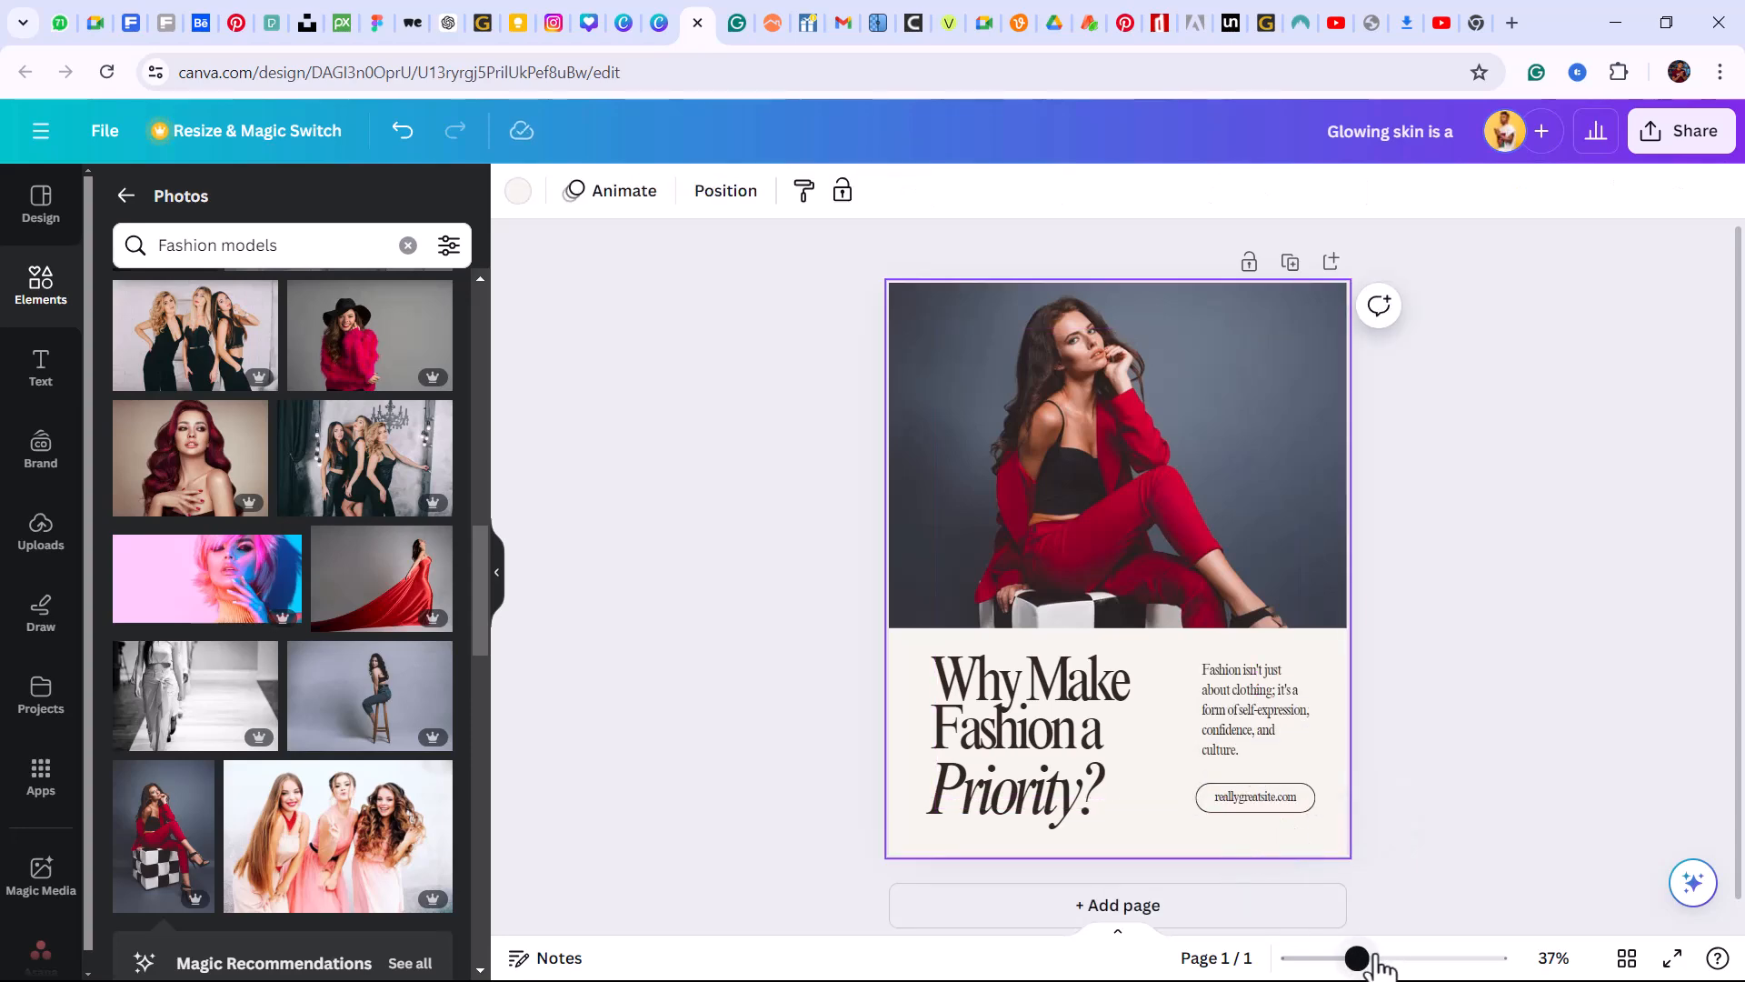
Replace the website address in the pill-shaped button with "Swipe"
left_click_drag(1360, 958, 1405, 958)
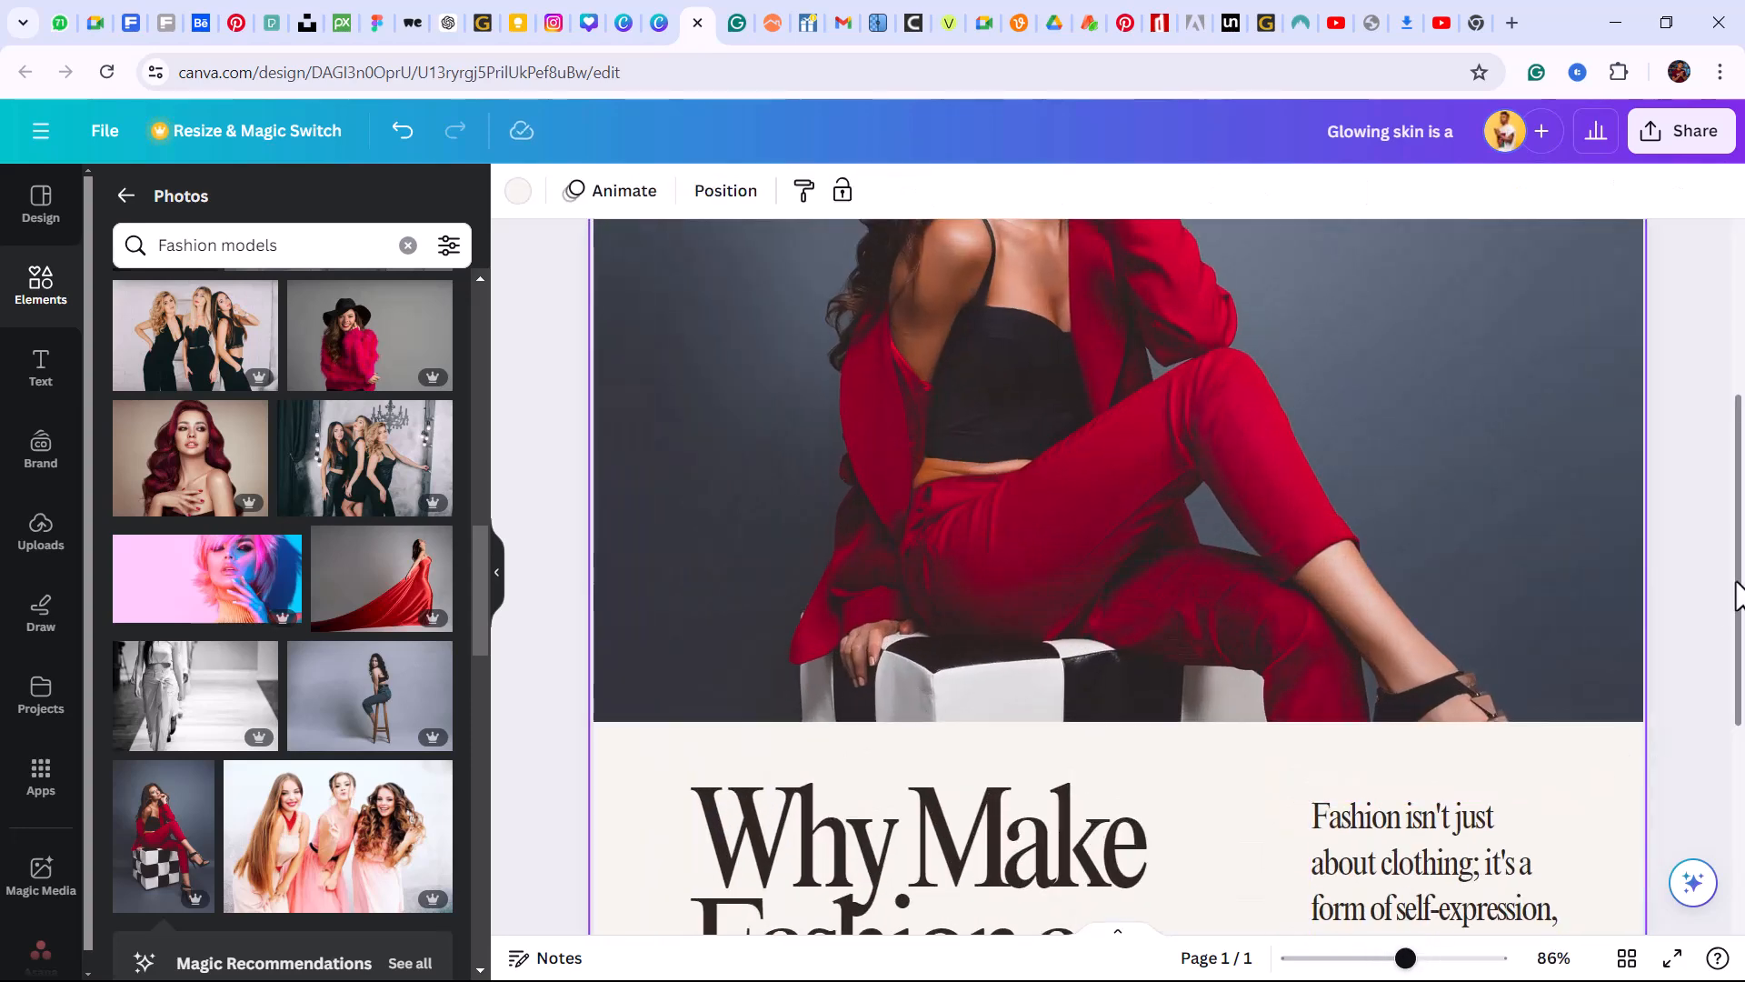
left_click_drag(1736, 593, 1726, 725)
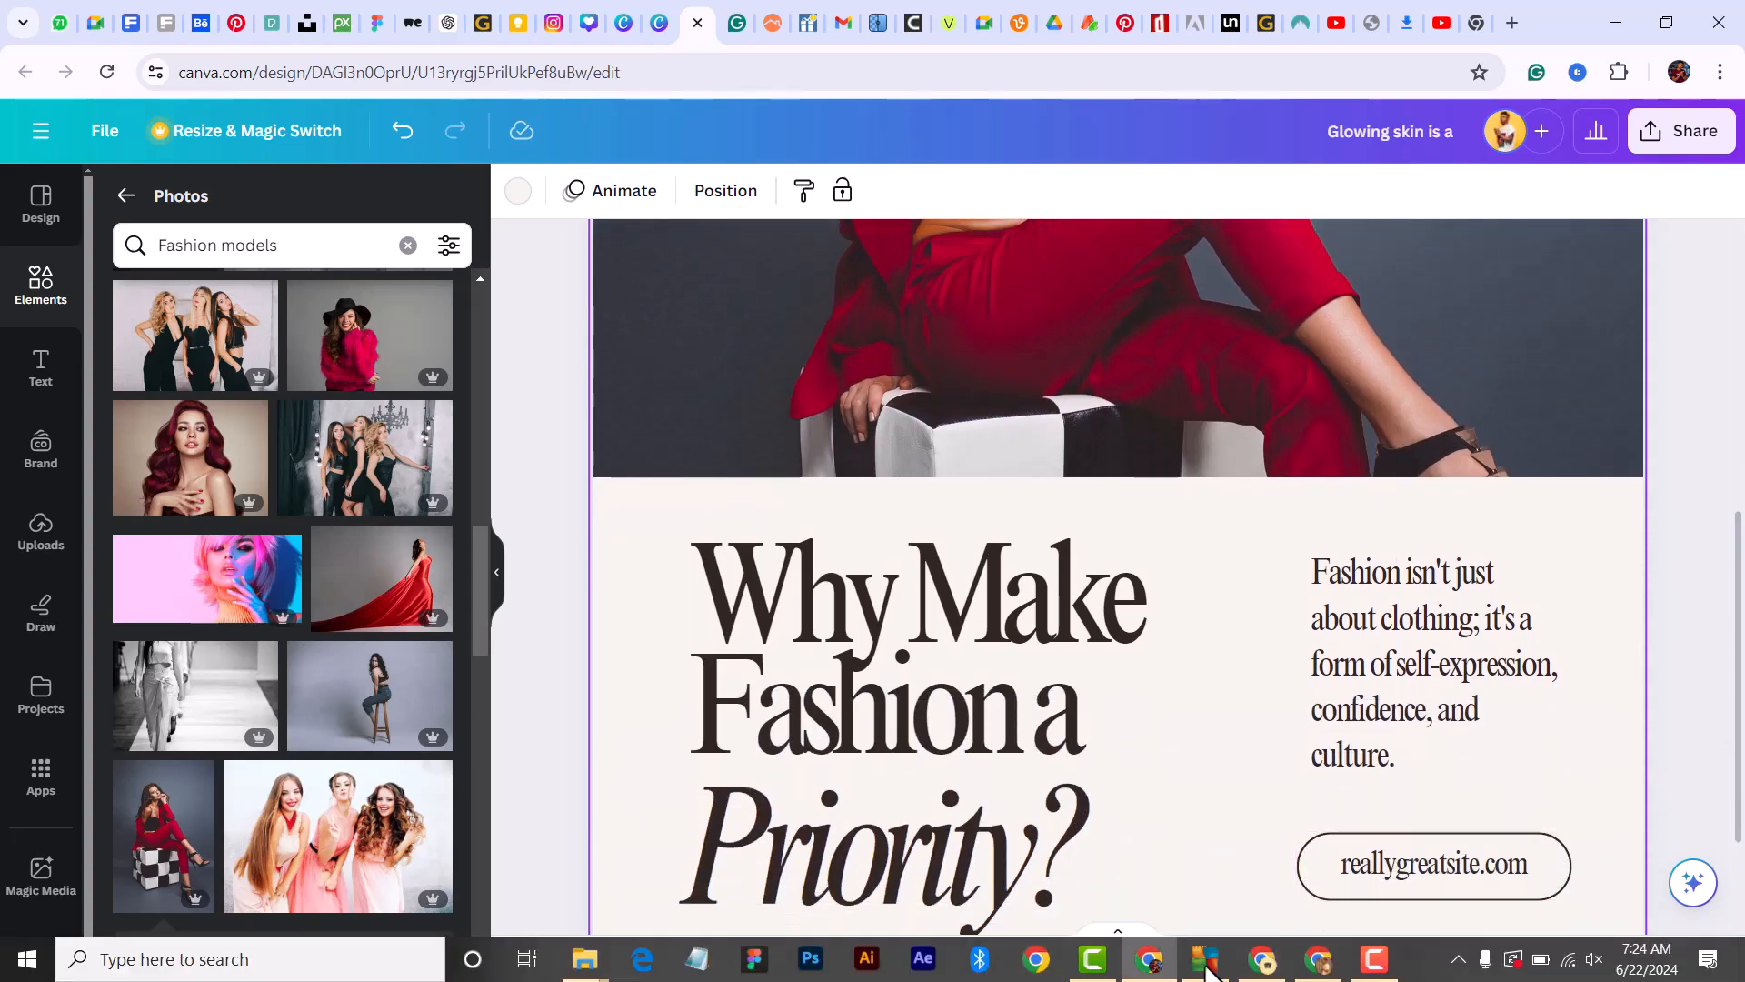
key("super")
left_click(1375, 961)
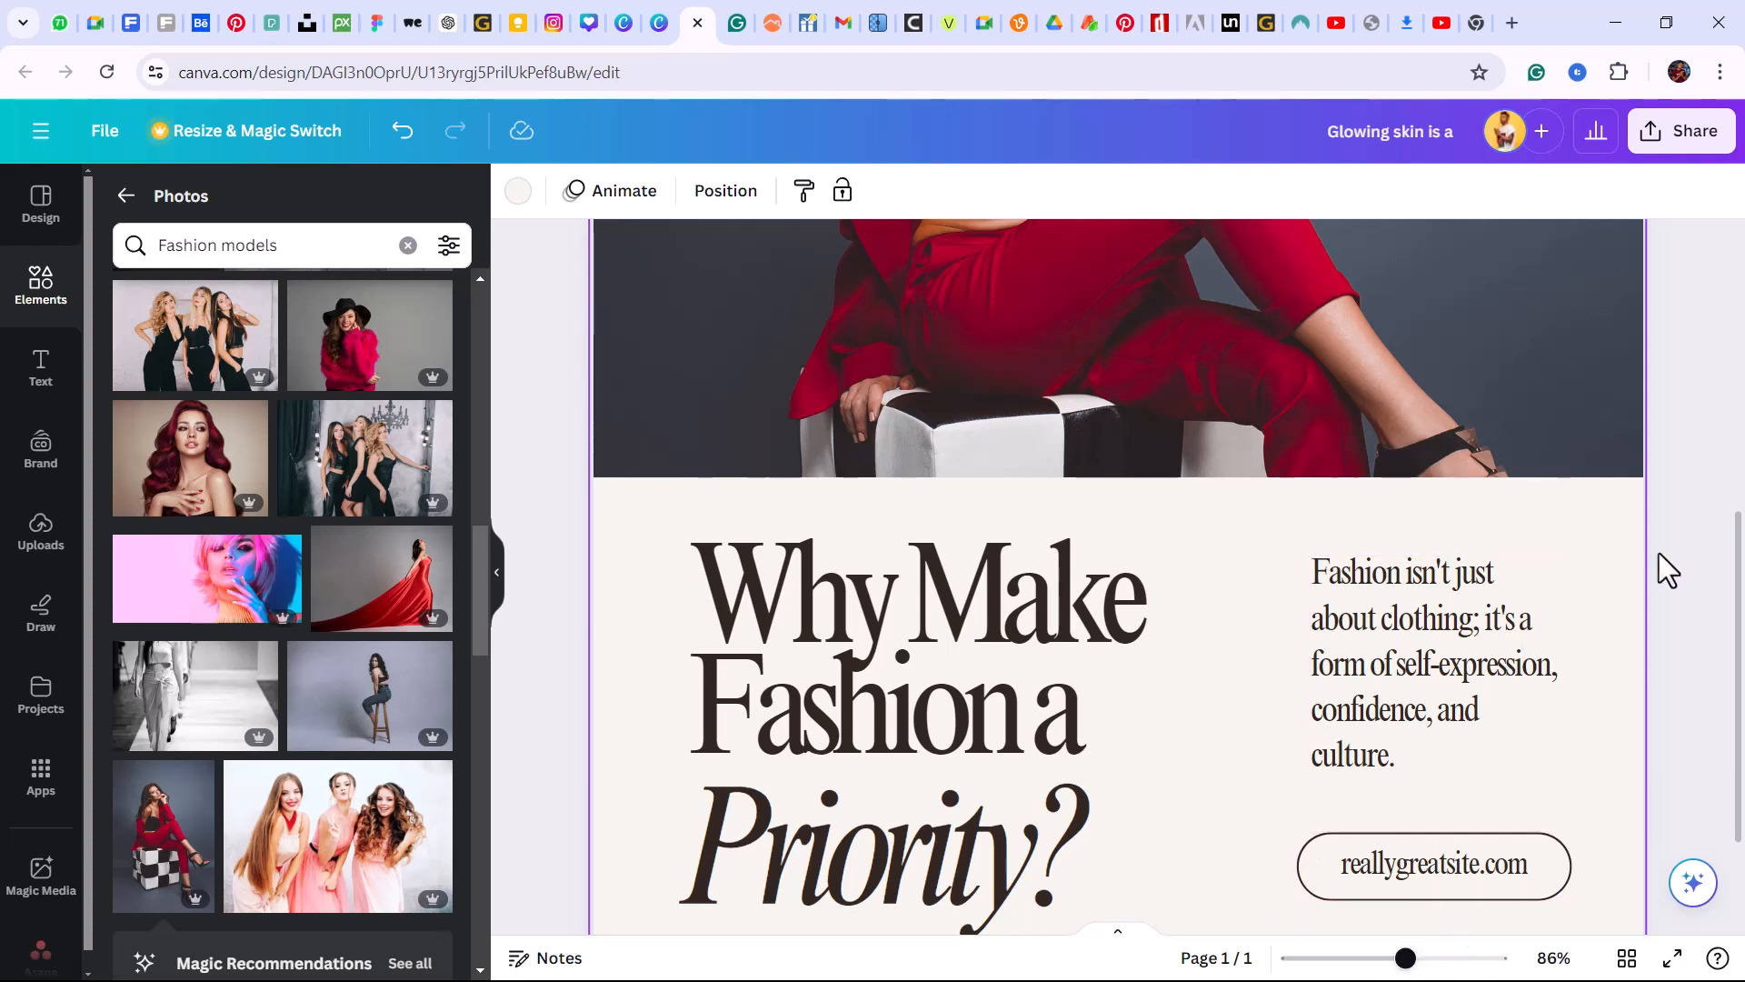
scroll(1728, 585, "down", 2)
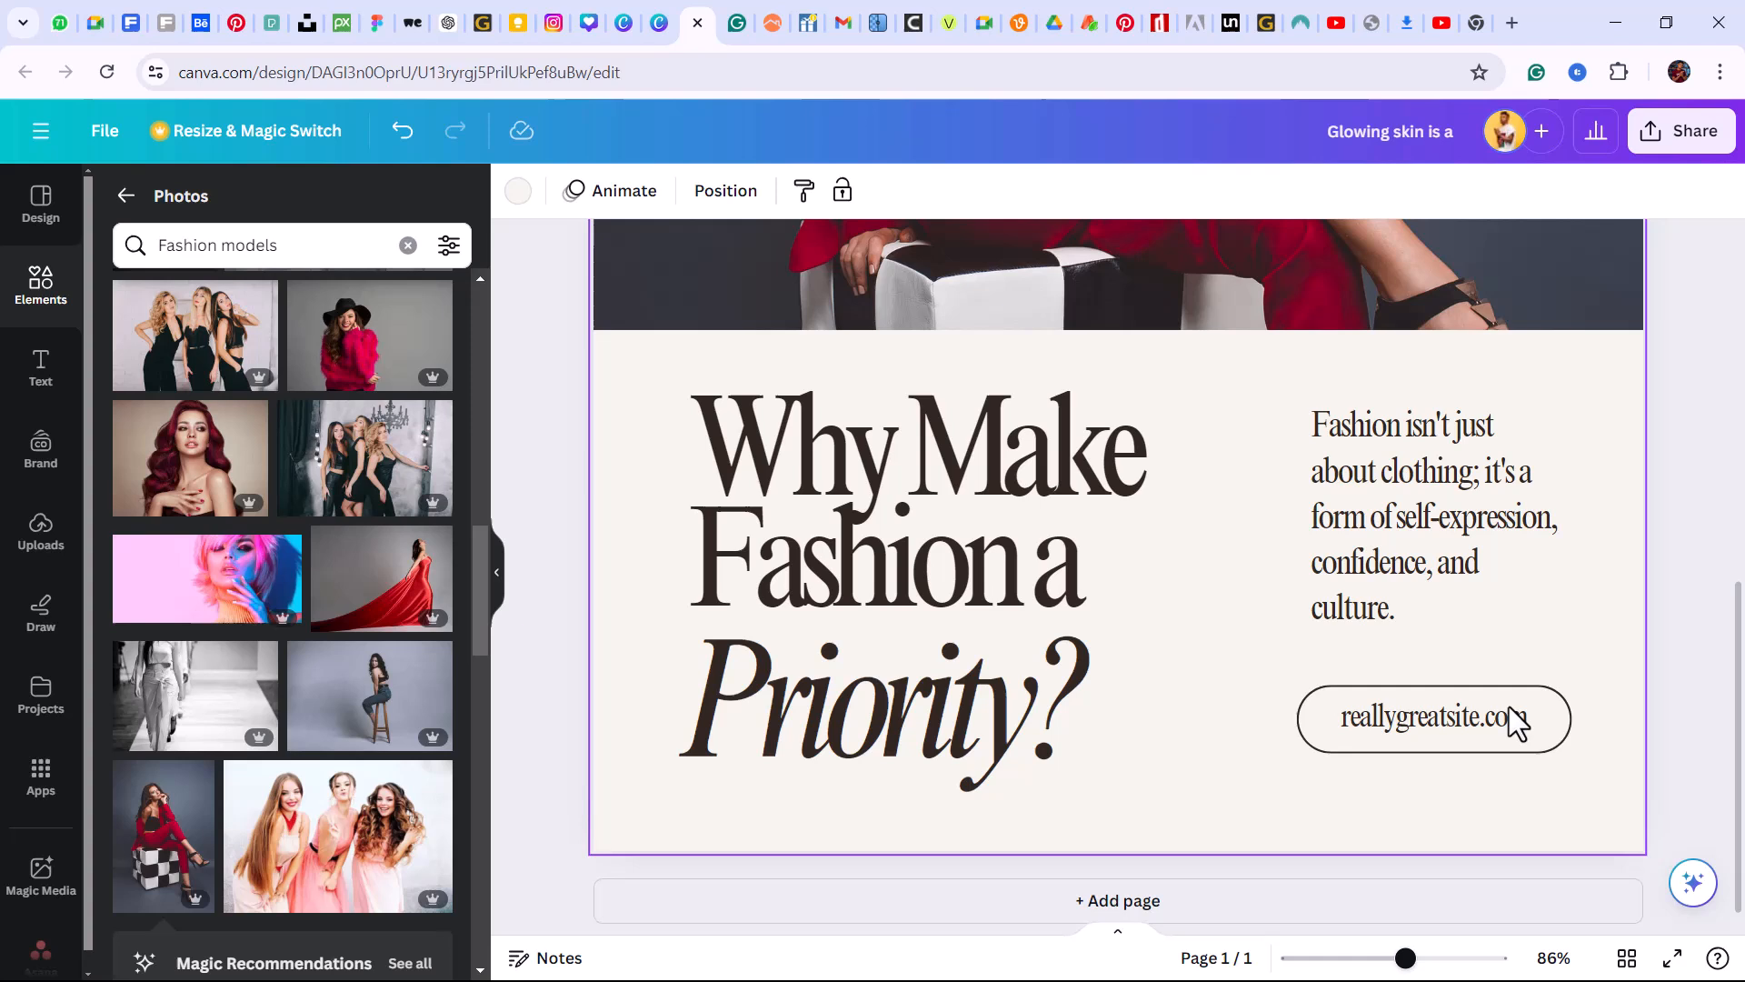
left_click(1411, 726)
double_click(1364, 721)
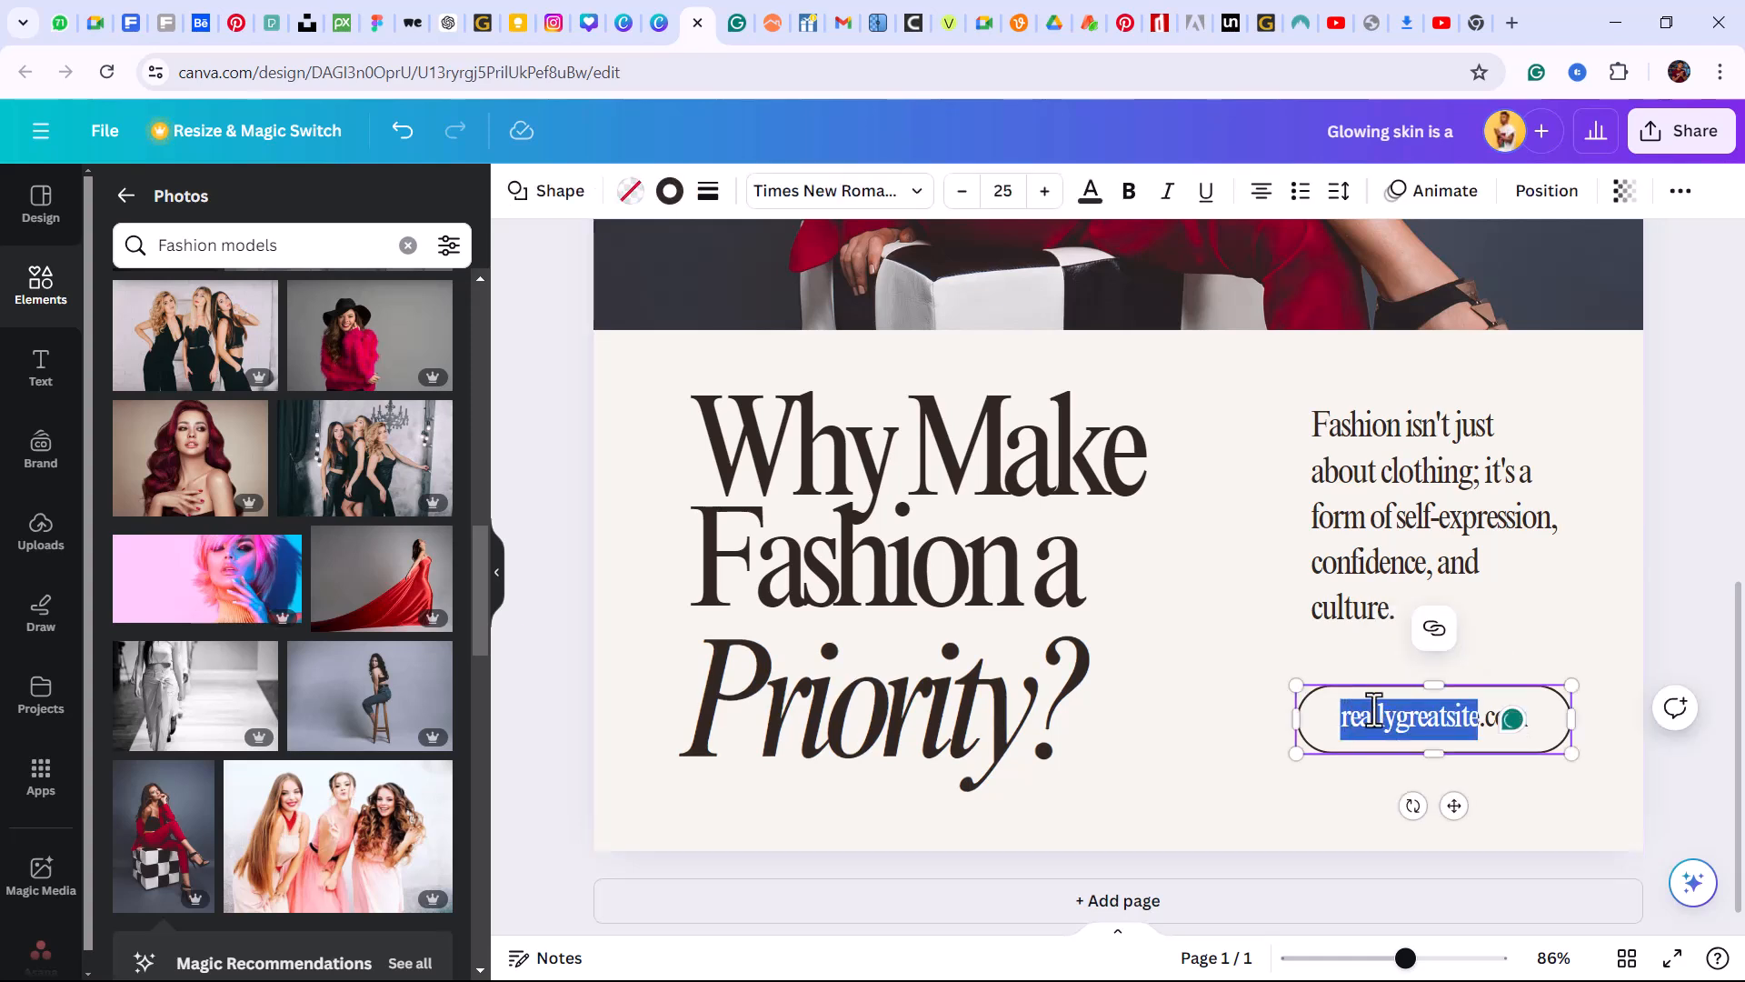
left_click(1358, 718)
left_click_drag(1341, 718, 1566, 718)
type("Swipe")
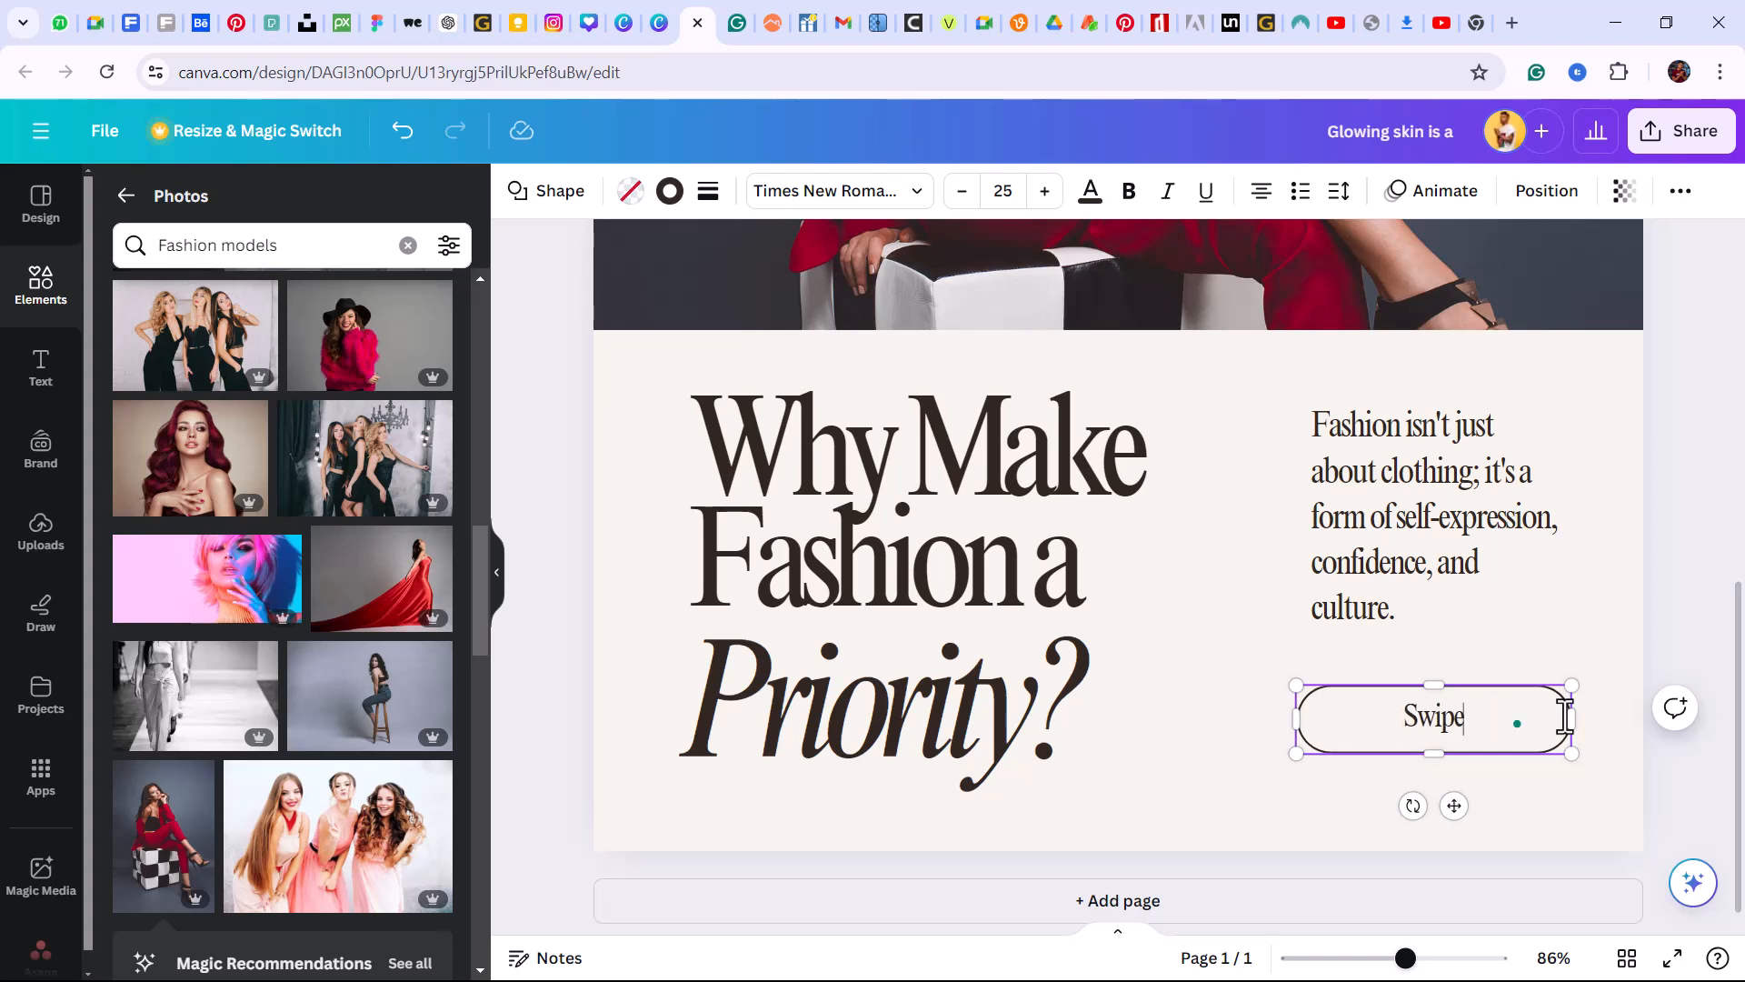
left_click(1242, 789)
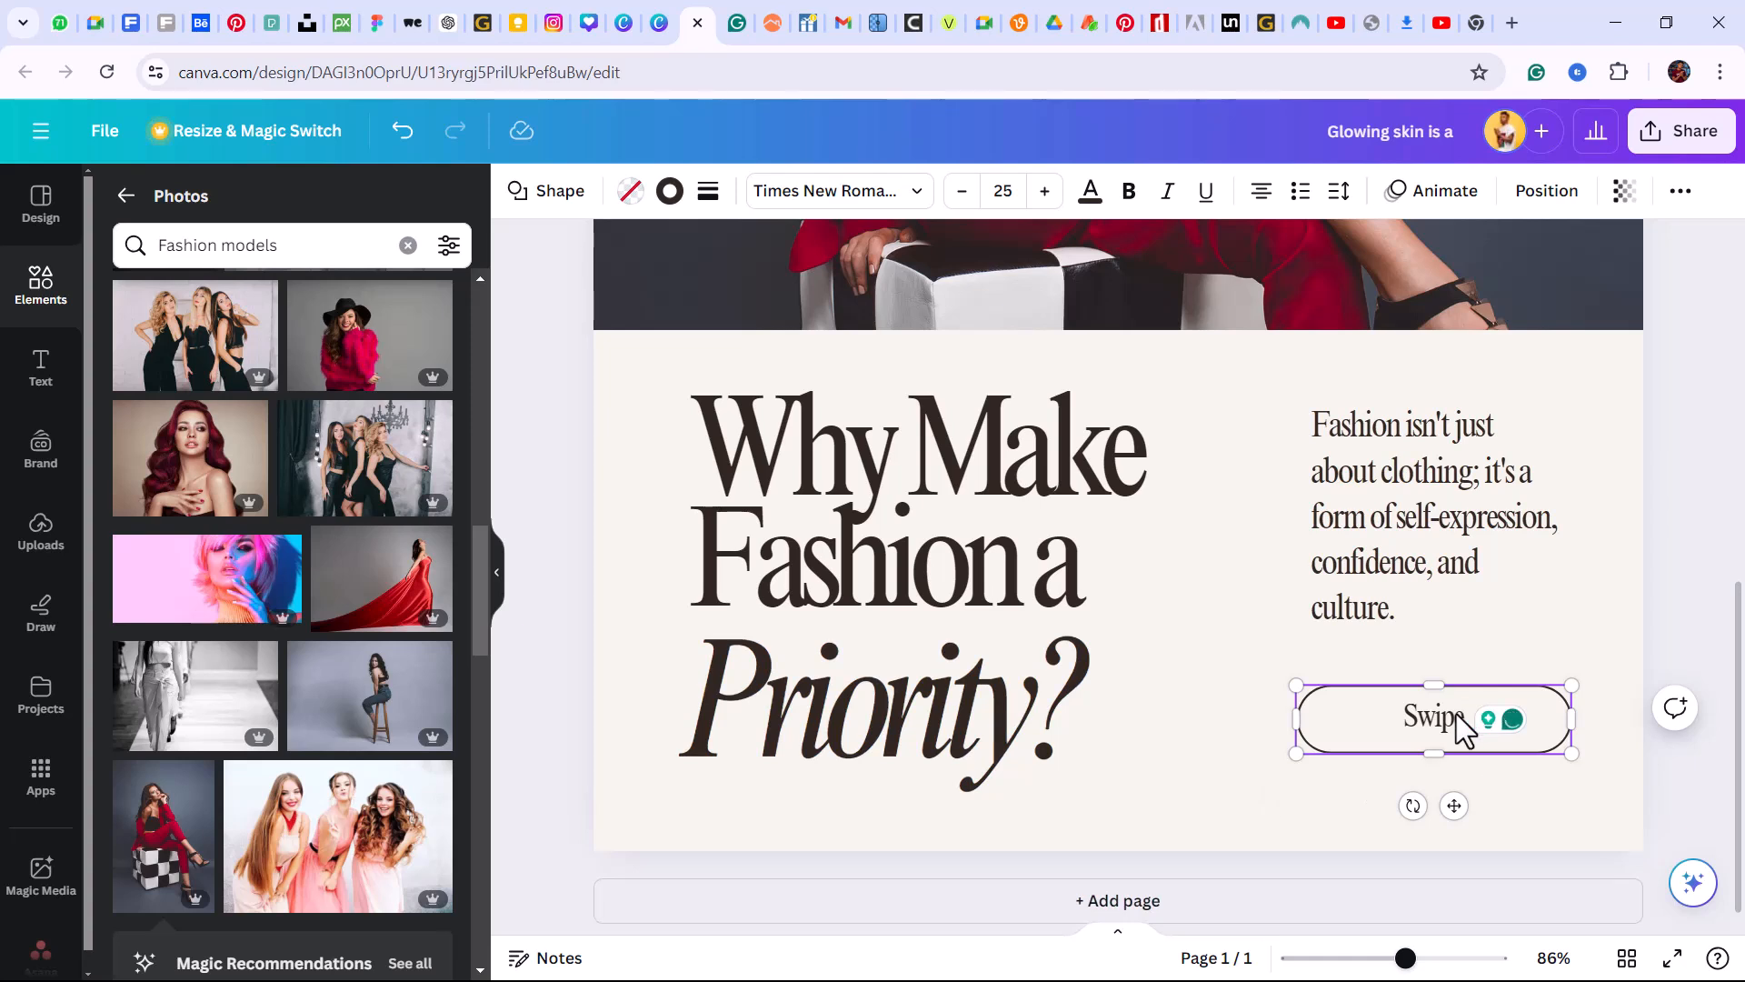
Set the font of the "Swipe" text in the pill-shaped button to Poppins
left_click(1443, 735)
double_click(1453, 728)
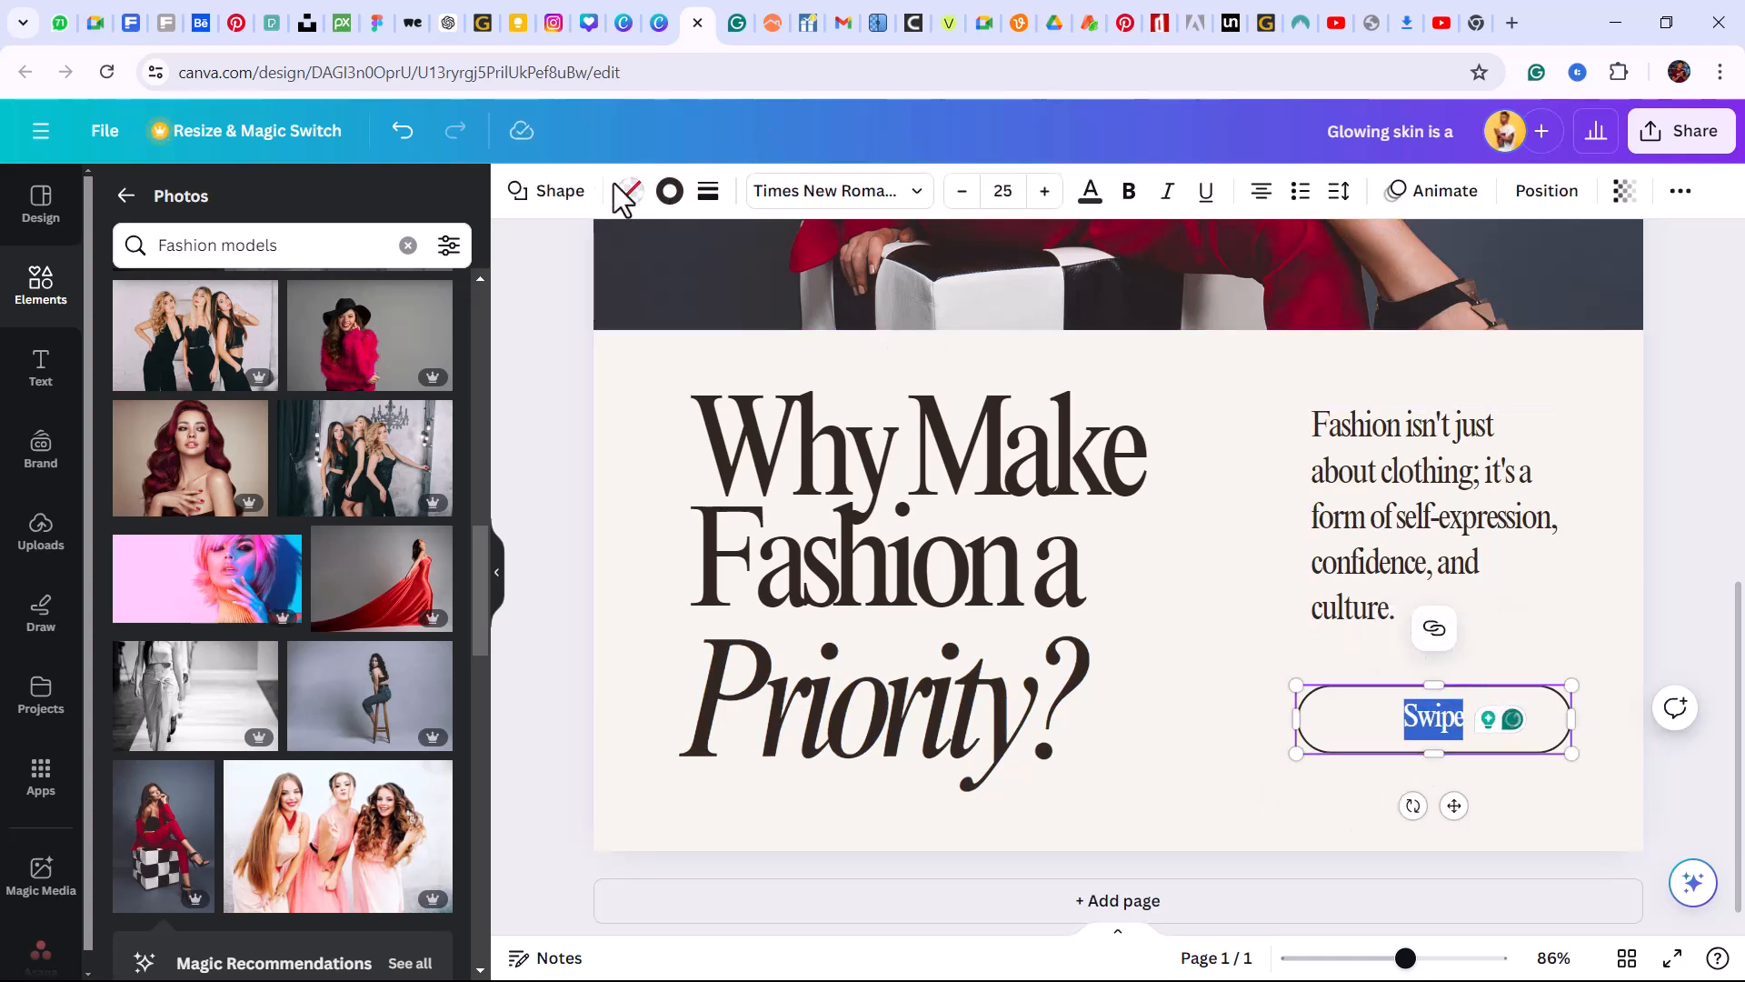
left_click(916, 193)
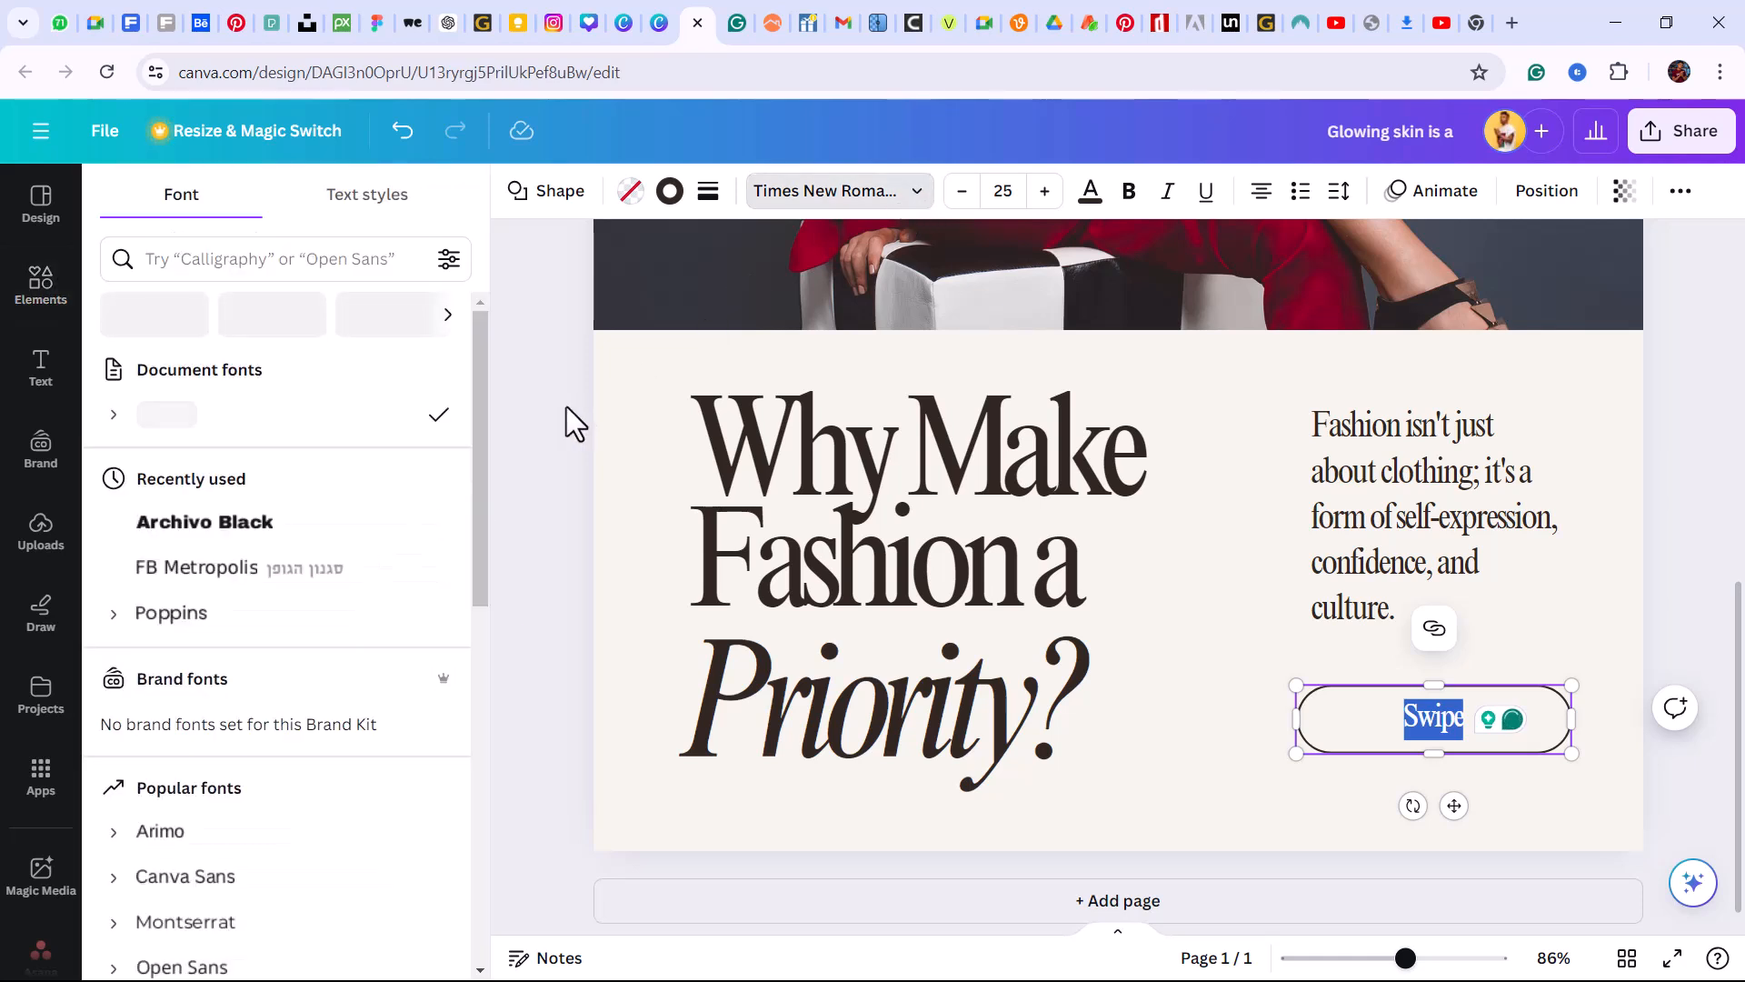
scroll(466, 457, "down", 3)
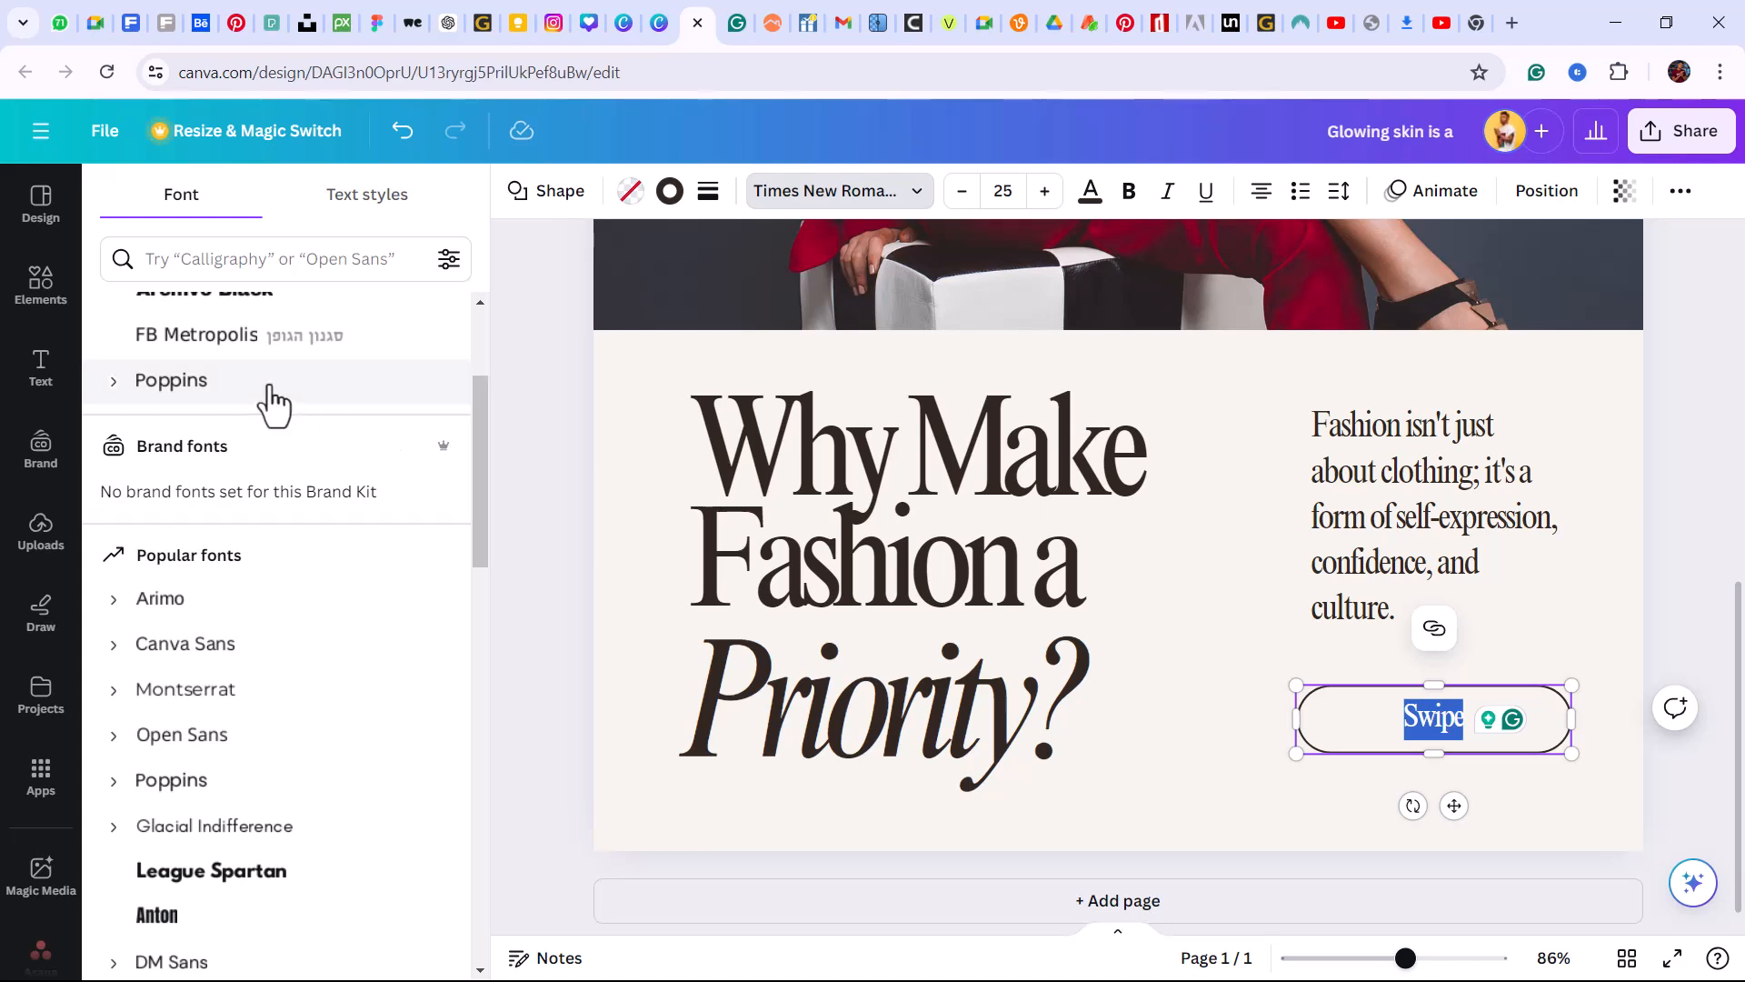
left_click(270, 389)
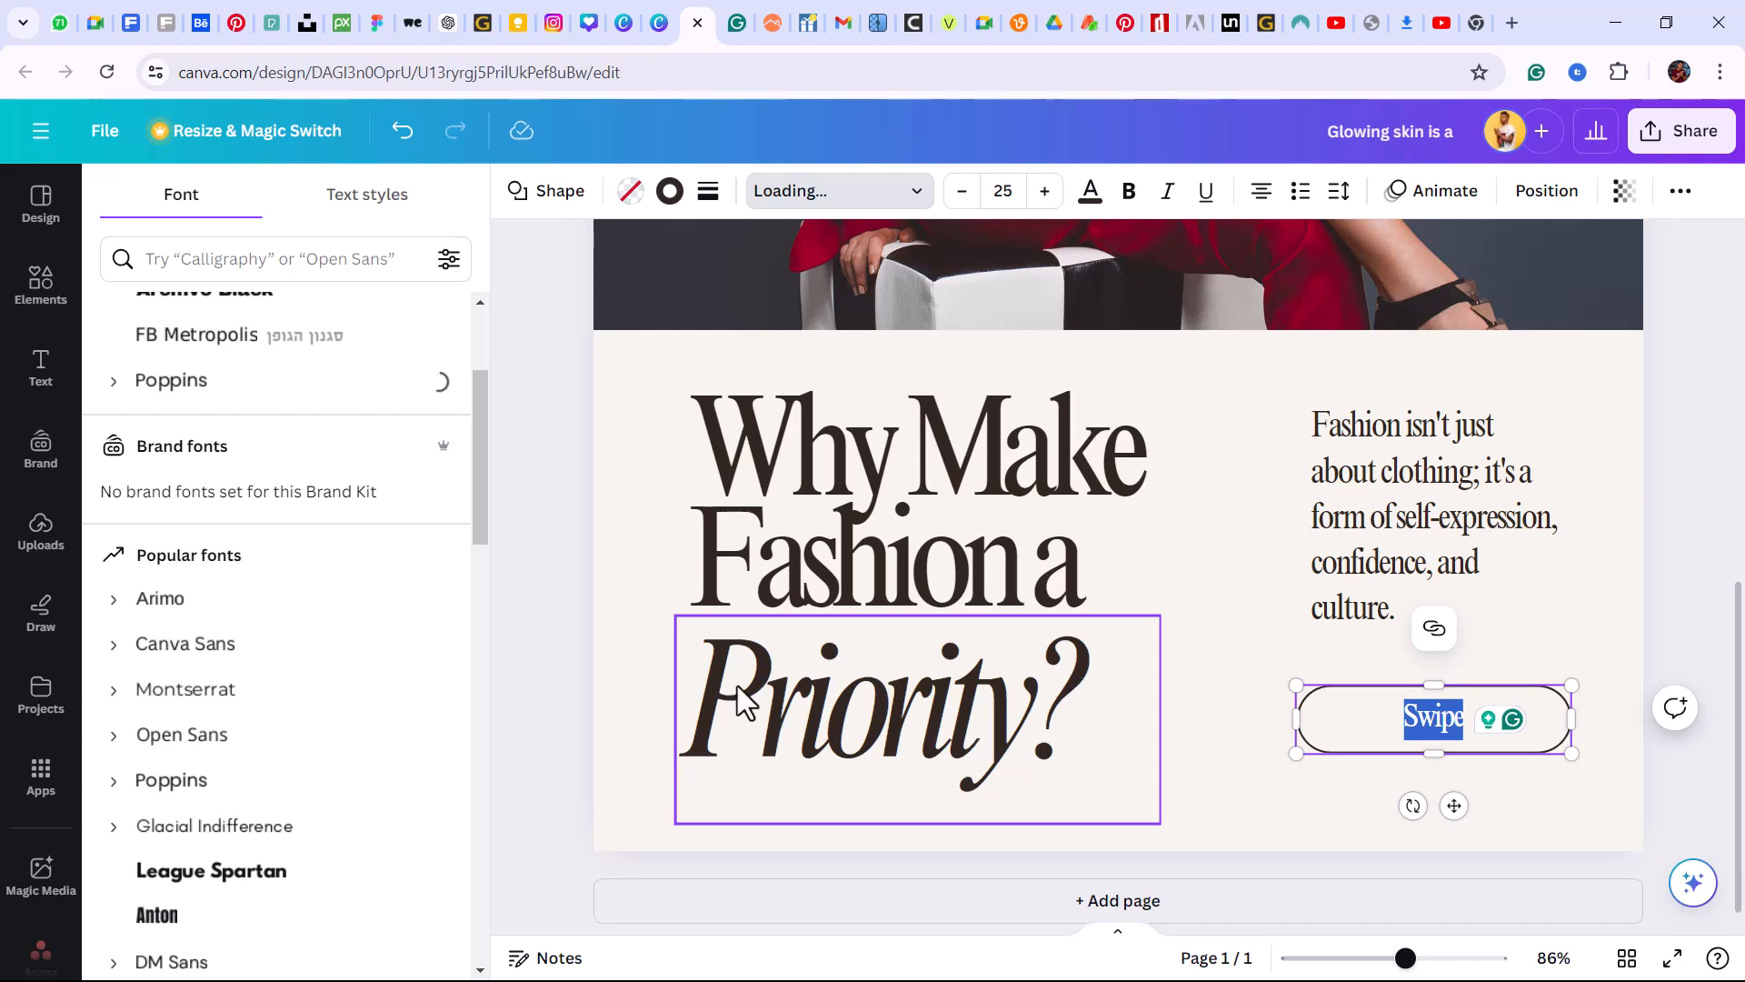
left_click(1425, 733)
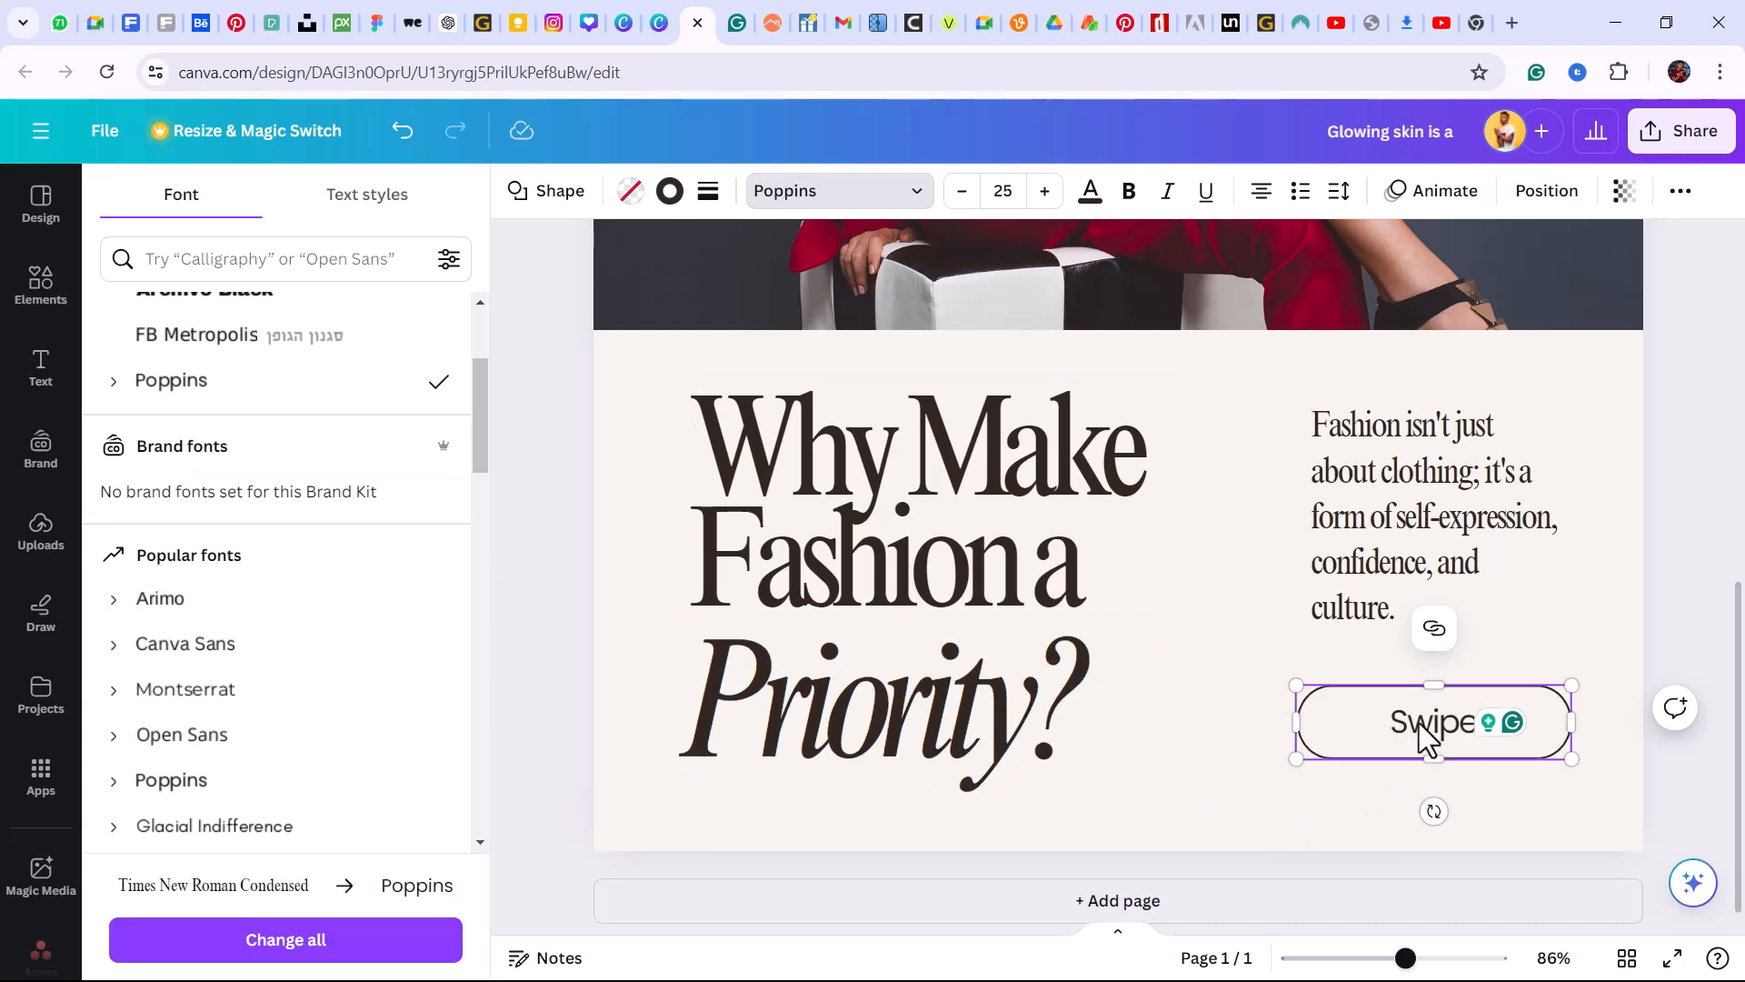
left_click_drag(1425, 734, 1396, 721)
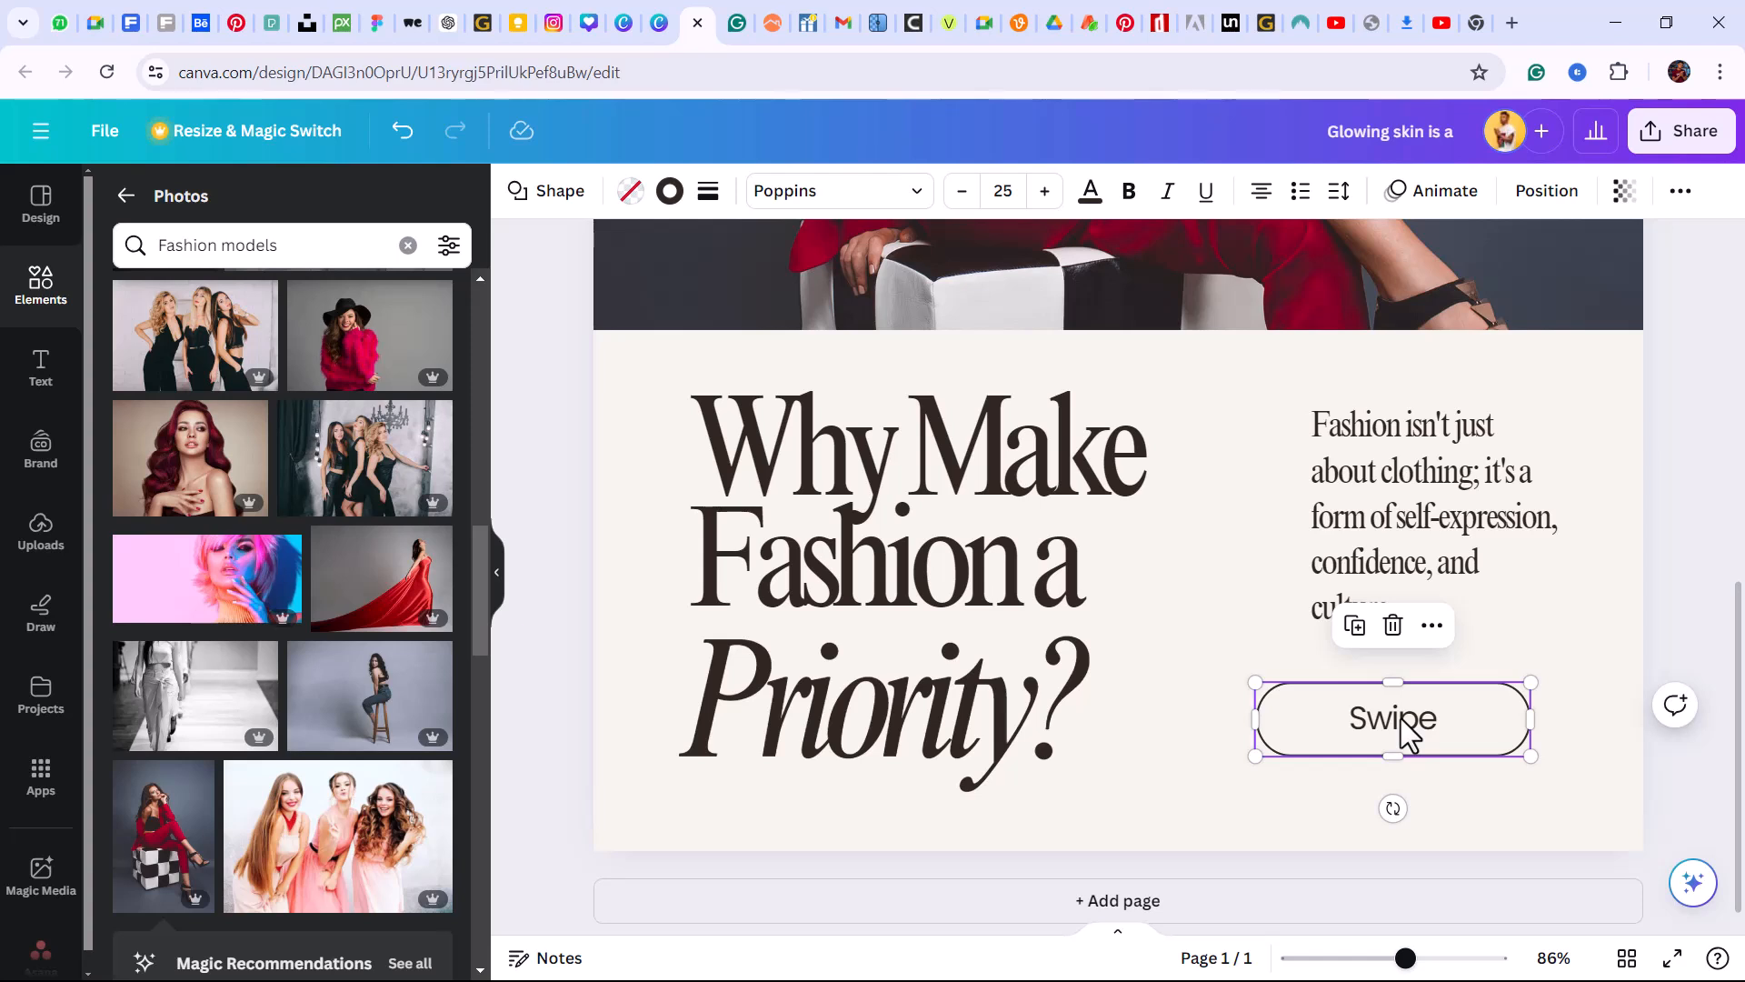
key("ctrl+z")
left_click(1407, 789)
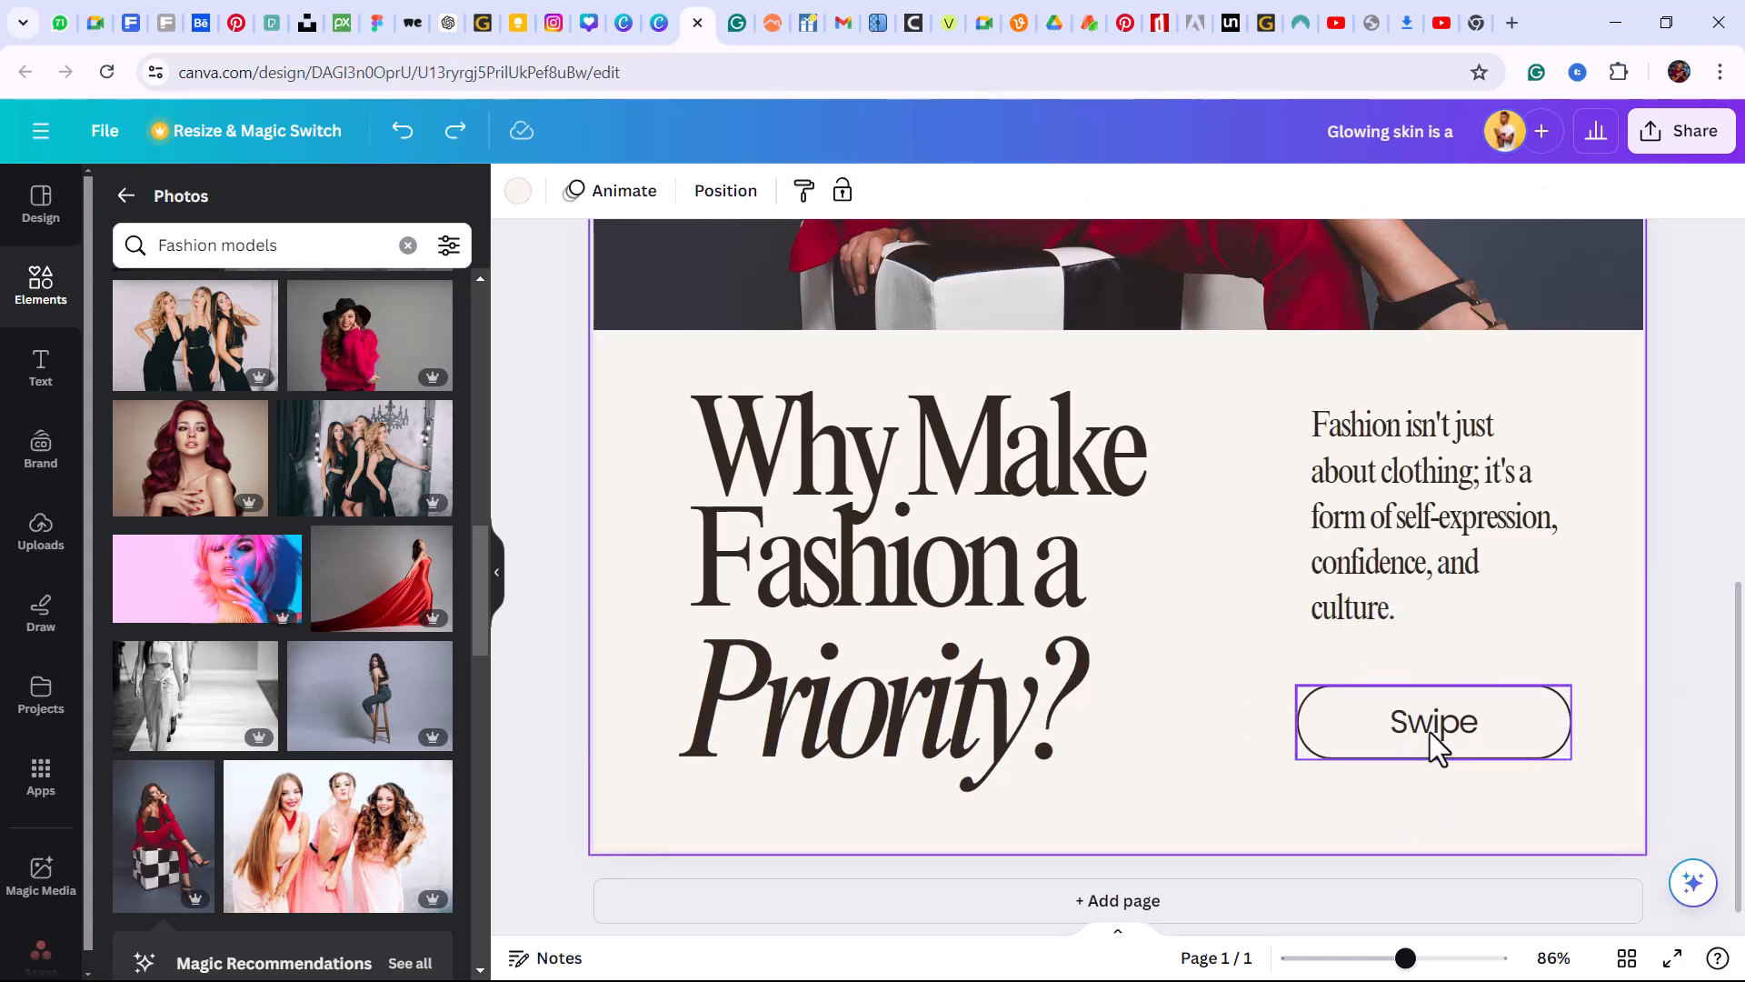
Pad the "Swipe" label with trailing spaces so it sits left of centre in the pill, leaving room for an icon
double_click(1433, 732)
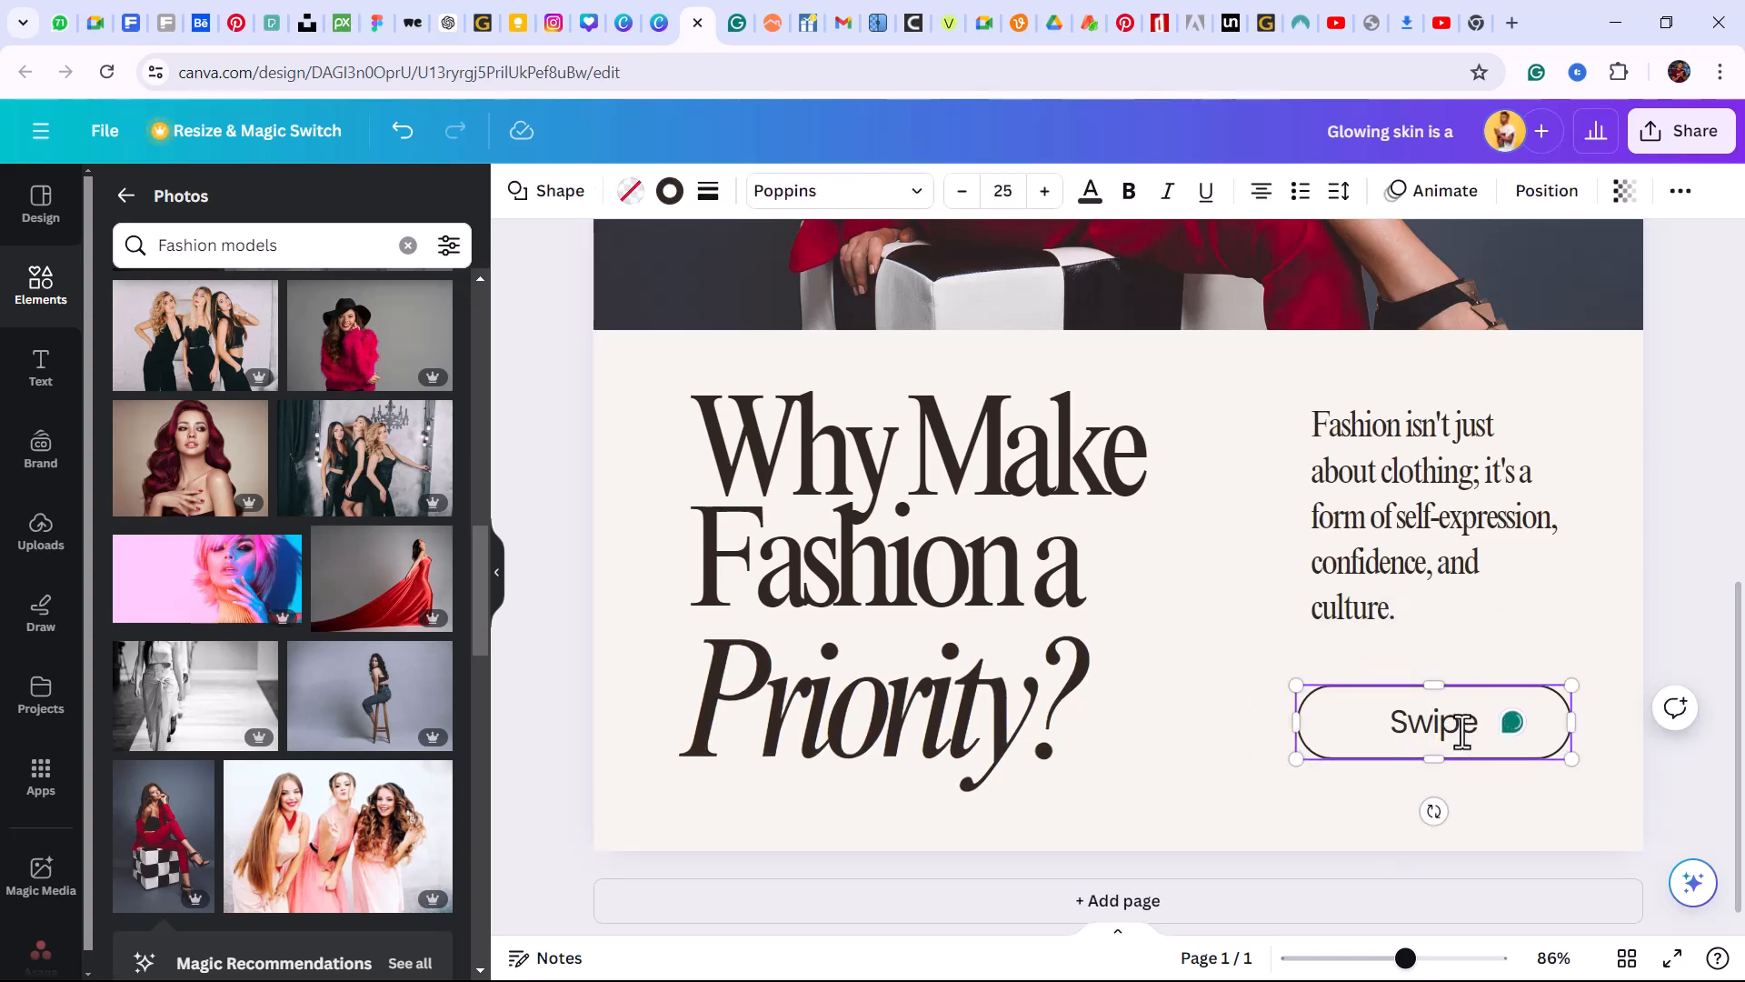
left_click(1484, 729)
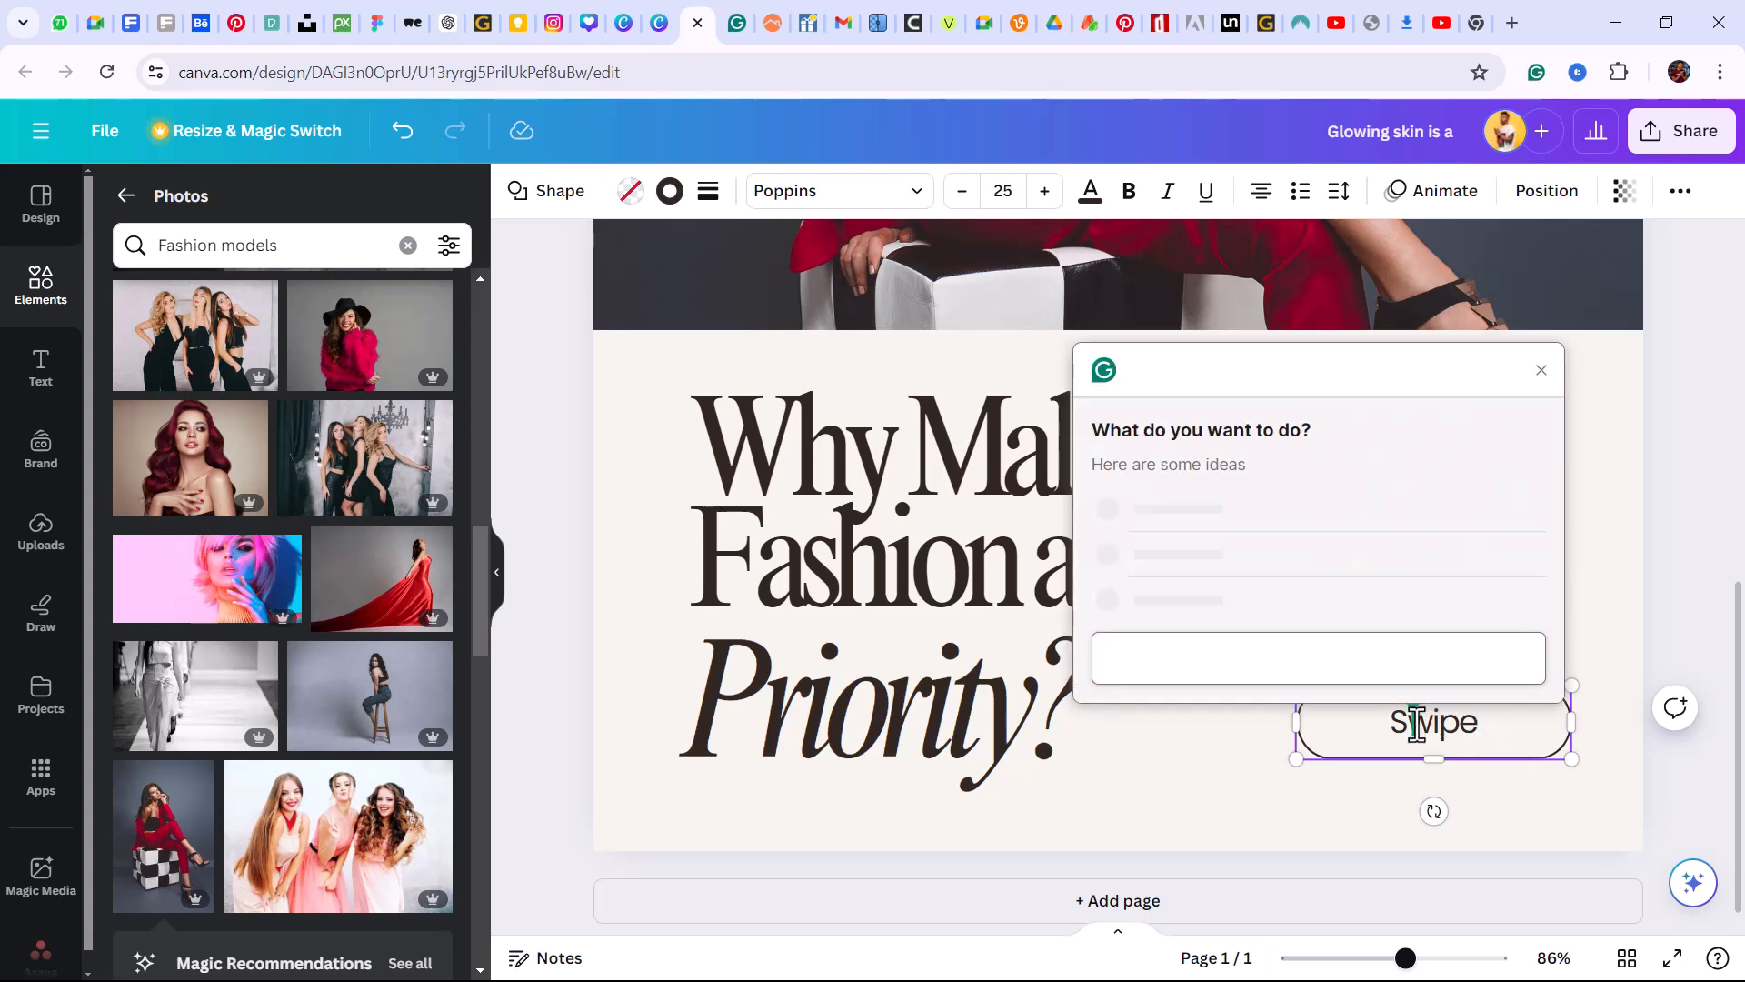
left_click(1542, 370)
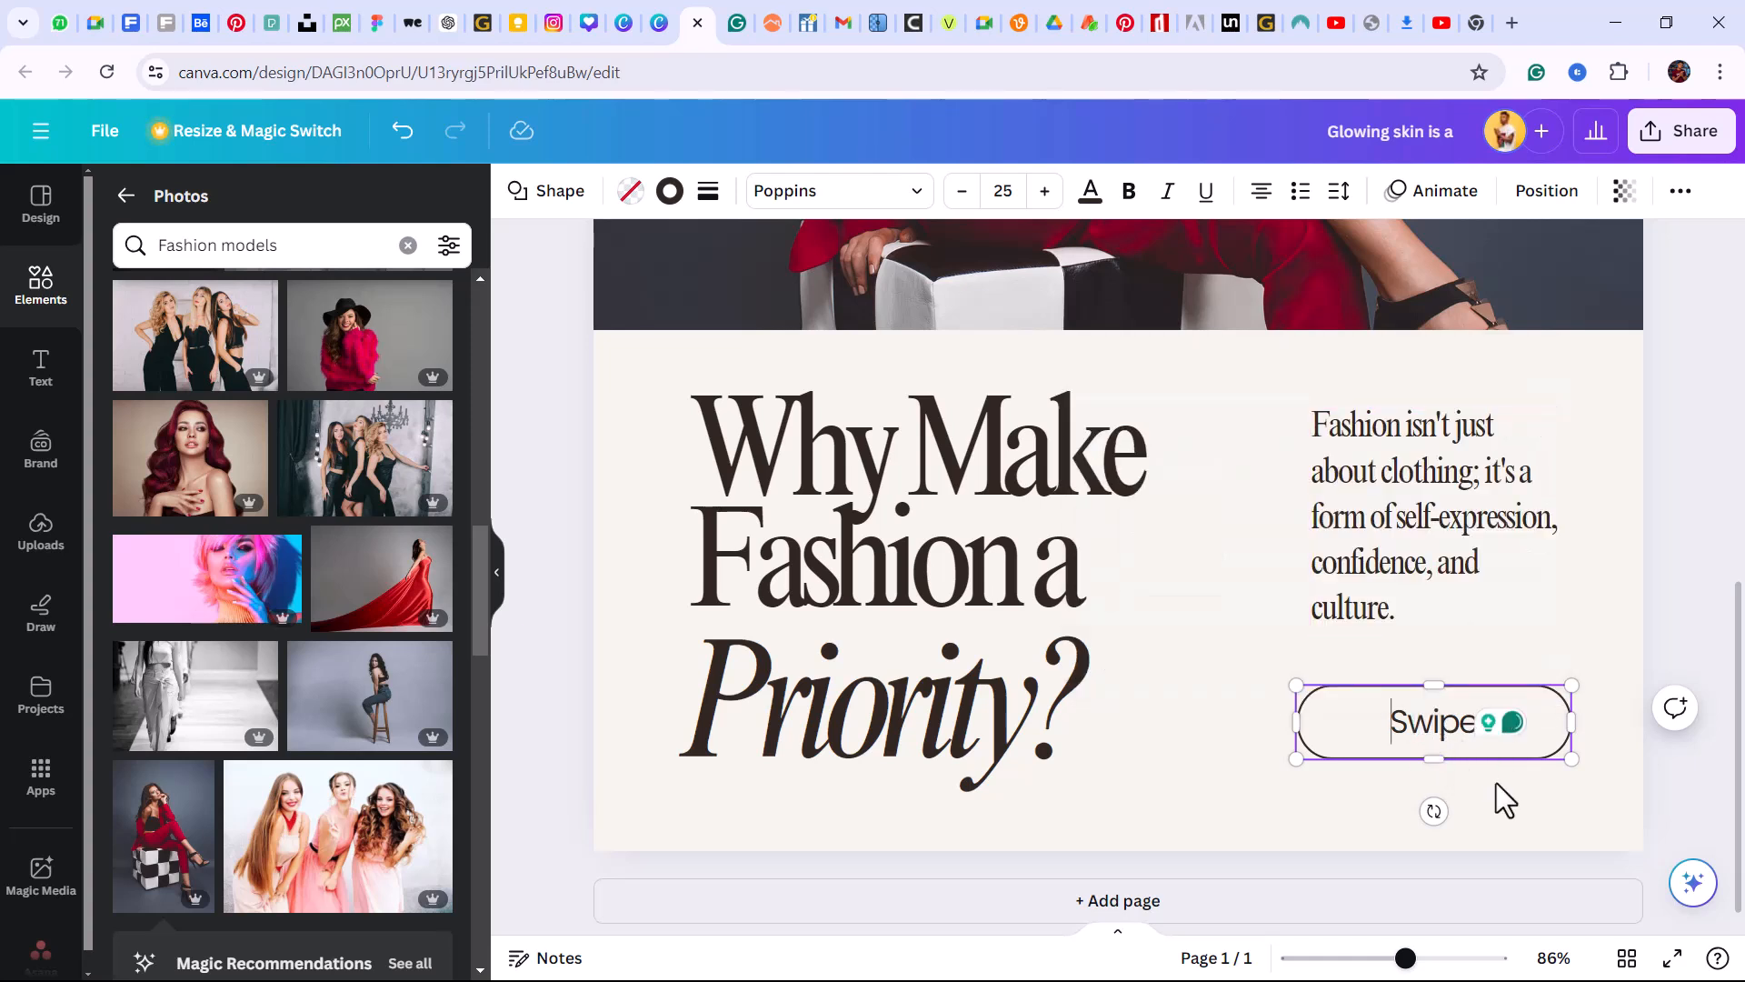
left_click(1436, 738)
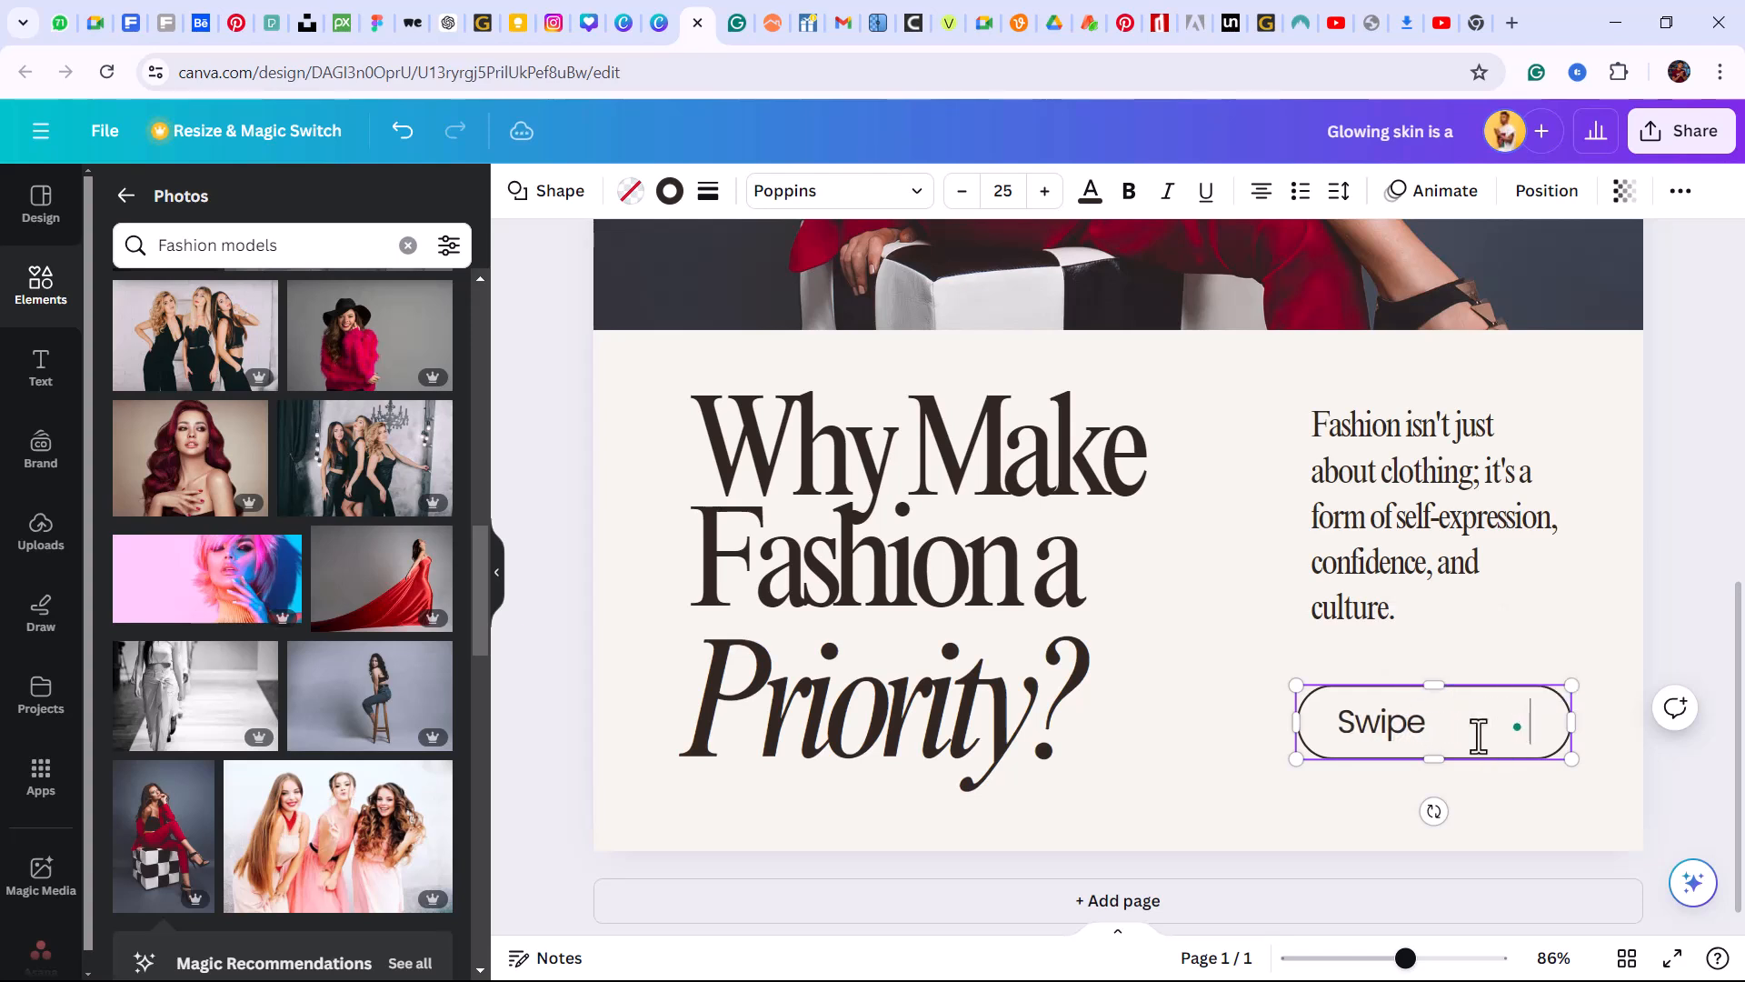
key("BackSpace")
key("BackSpace")
key("BackSpace")
key("BackSpace")
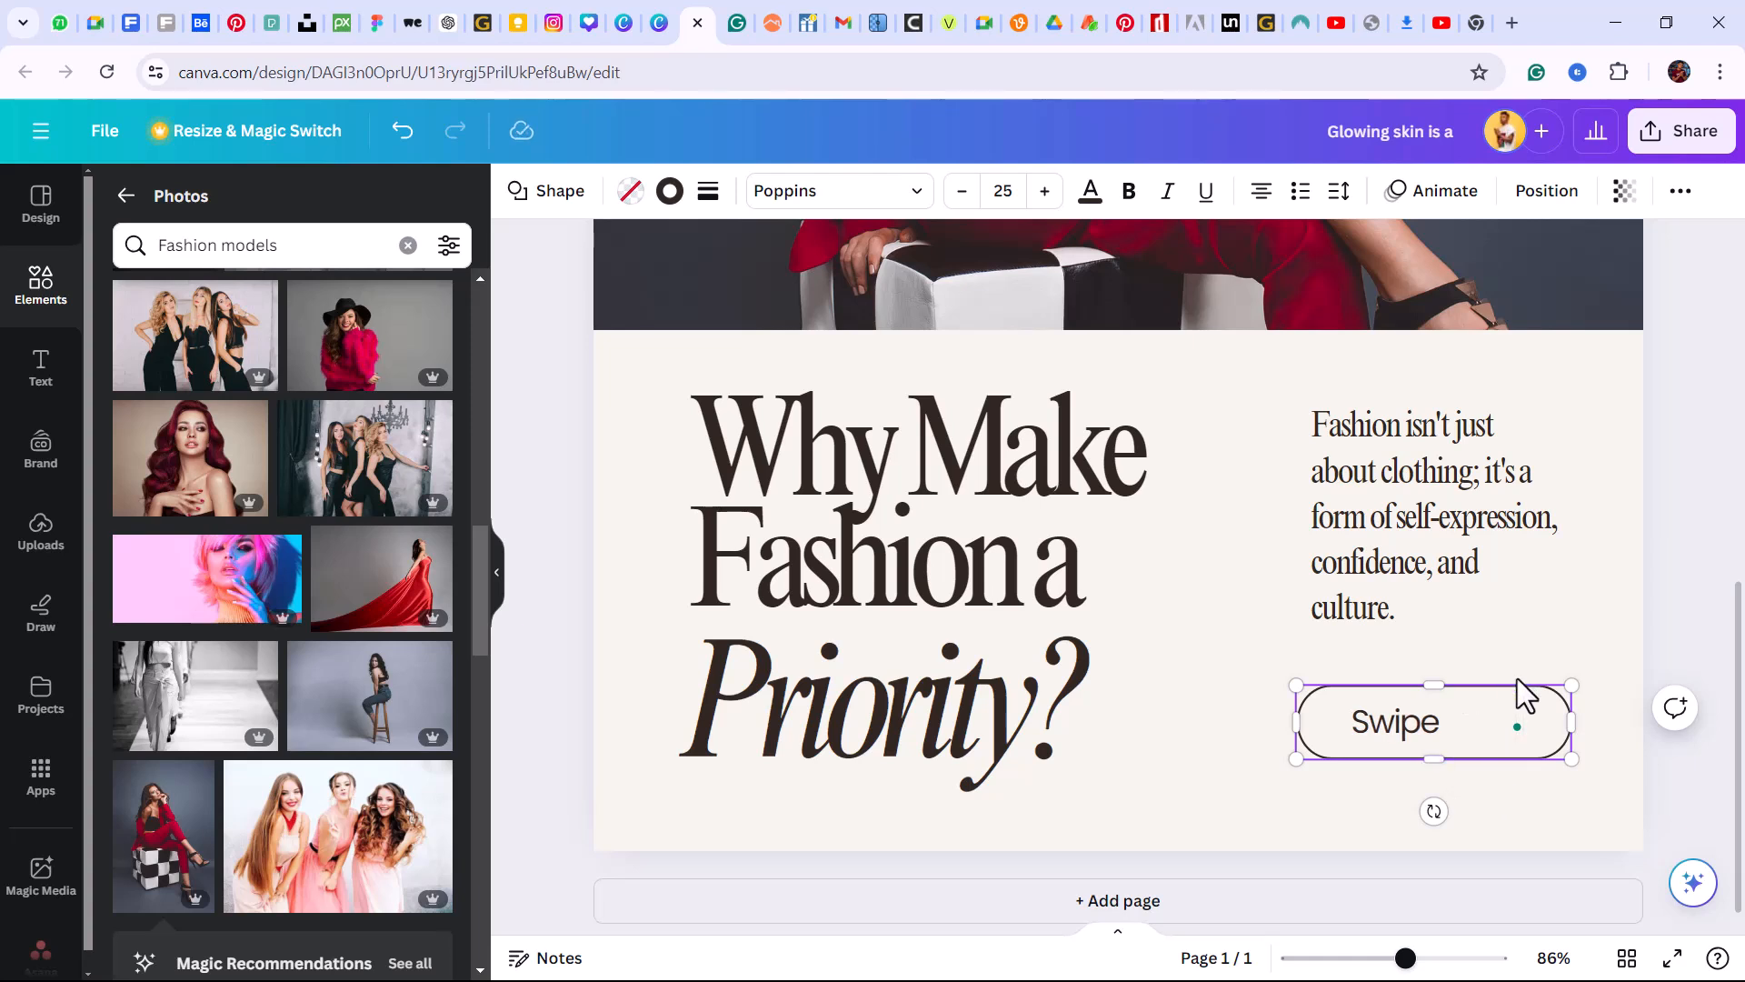
key("BackSpace")
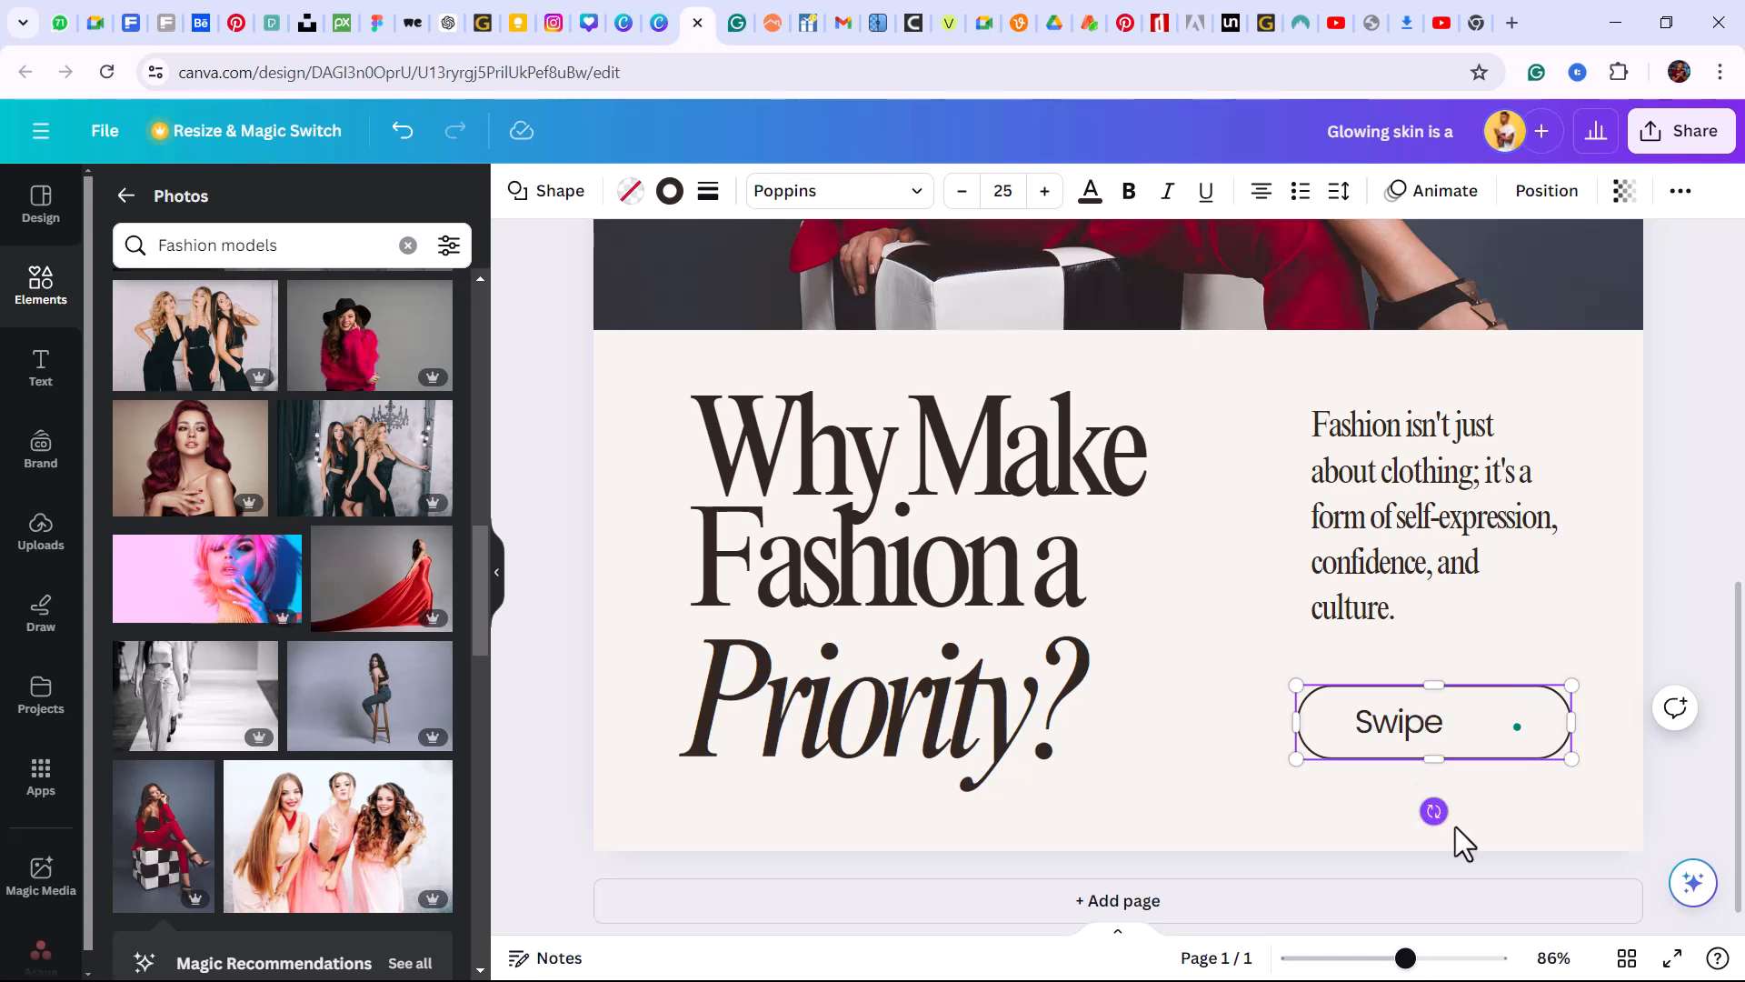
left_click(1618, 833)
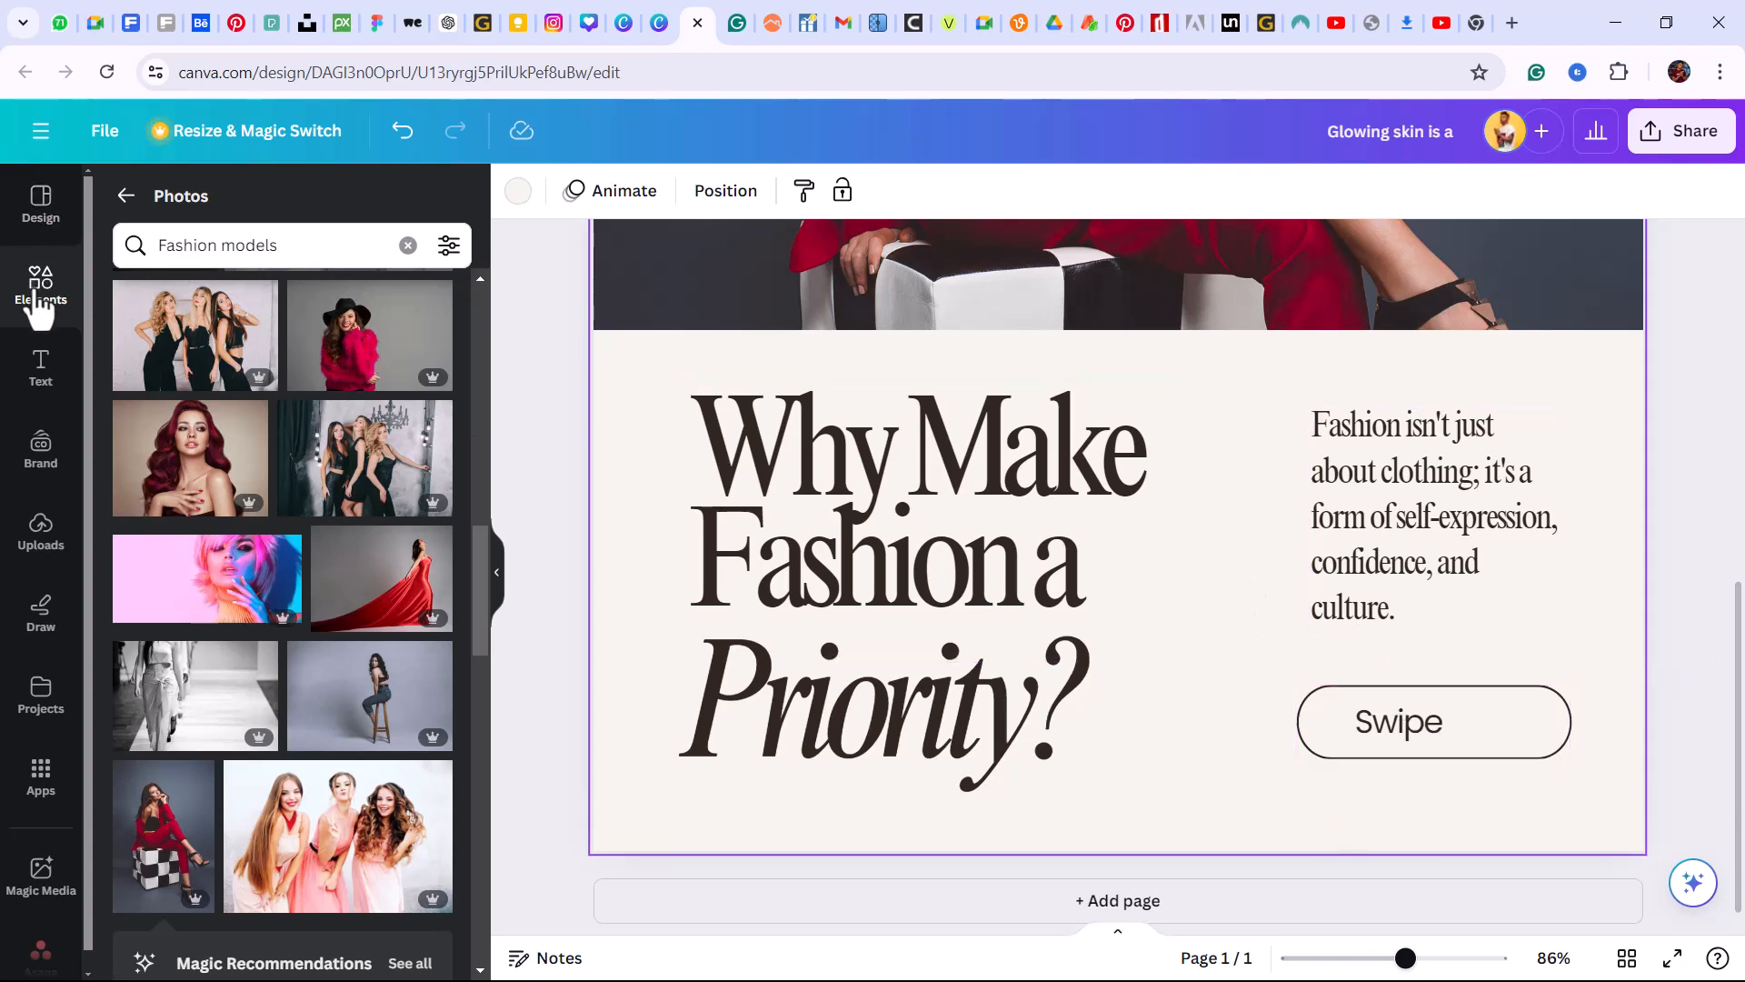
Search the design elements for "Arrow icon"
left_click(73, 288)
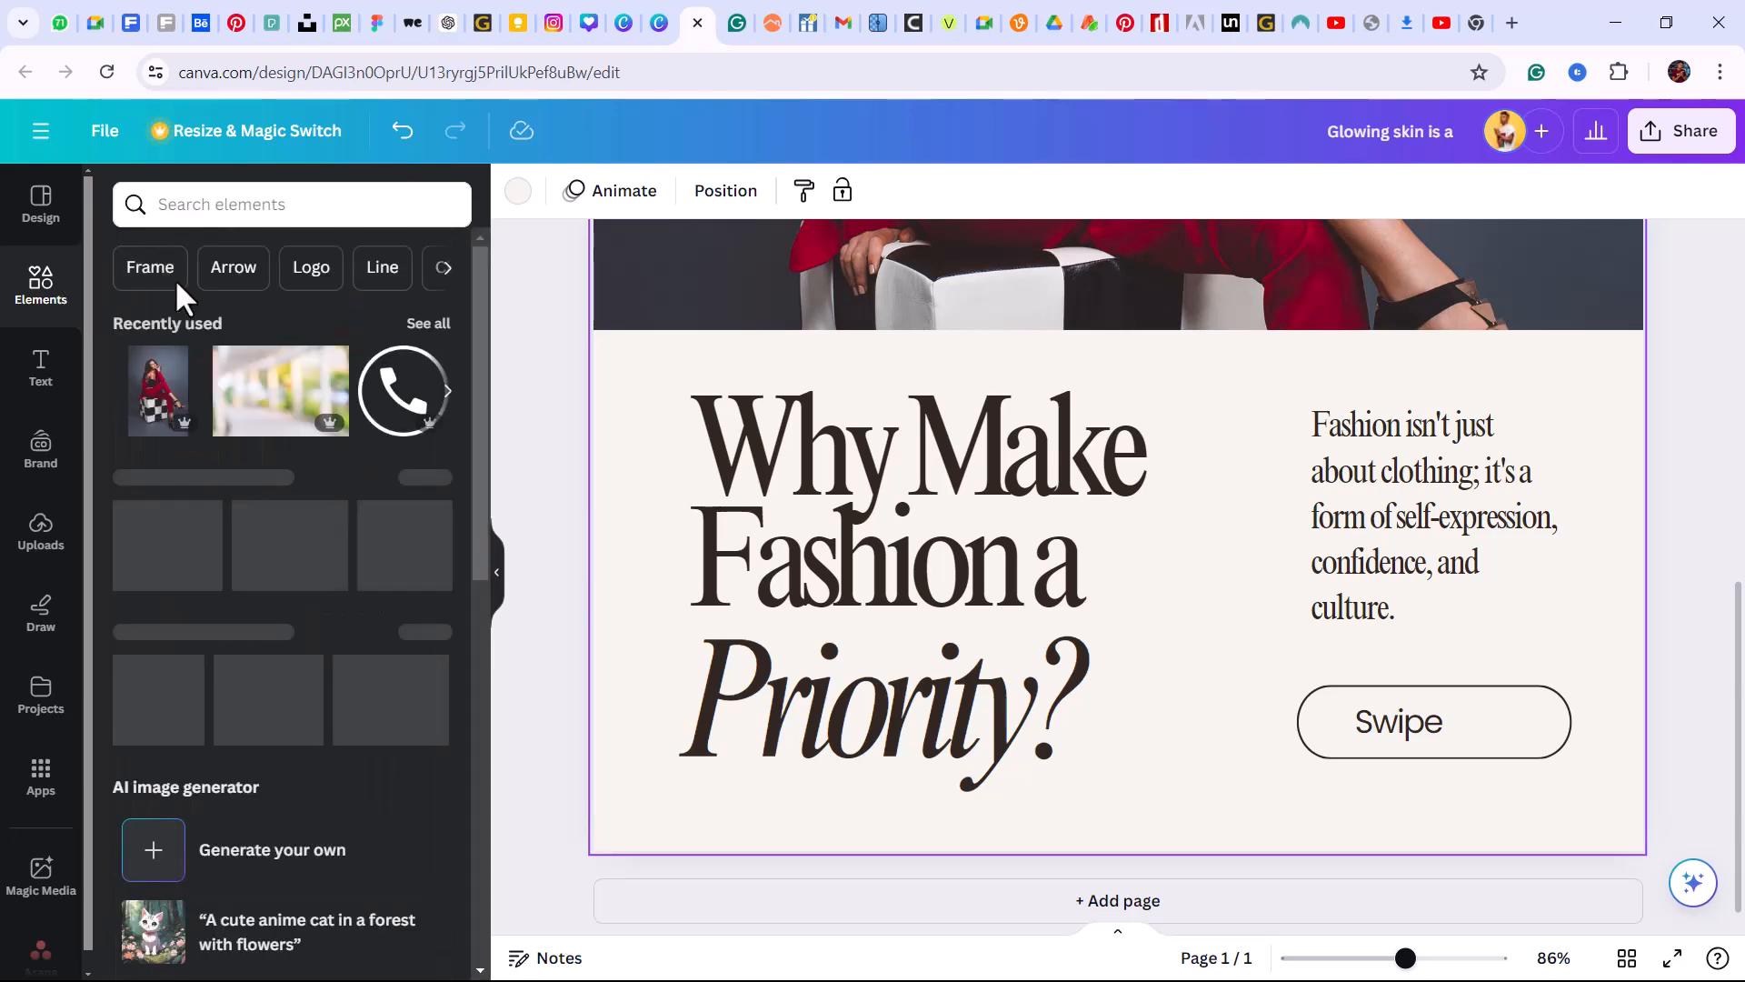
left_click(239, 218)
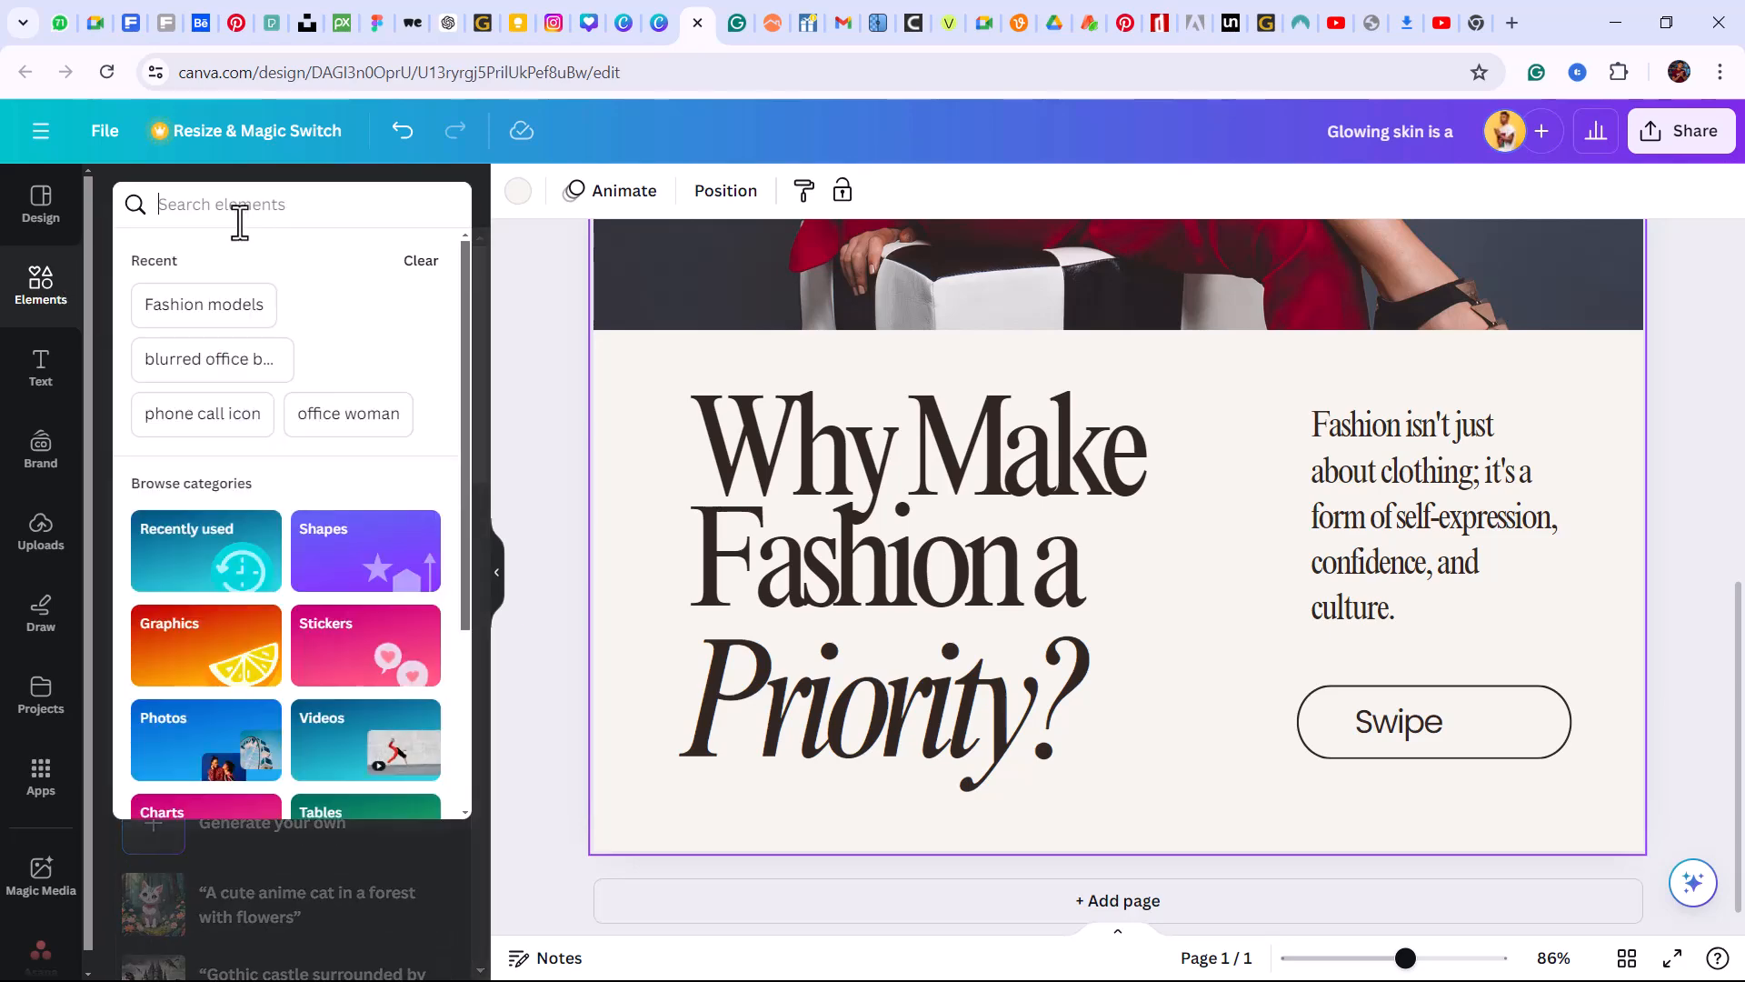
type("Arrow")
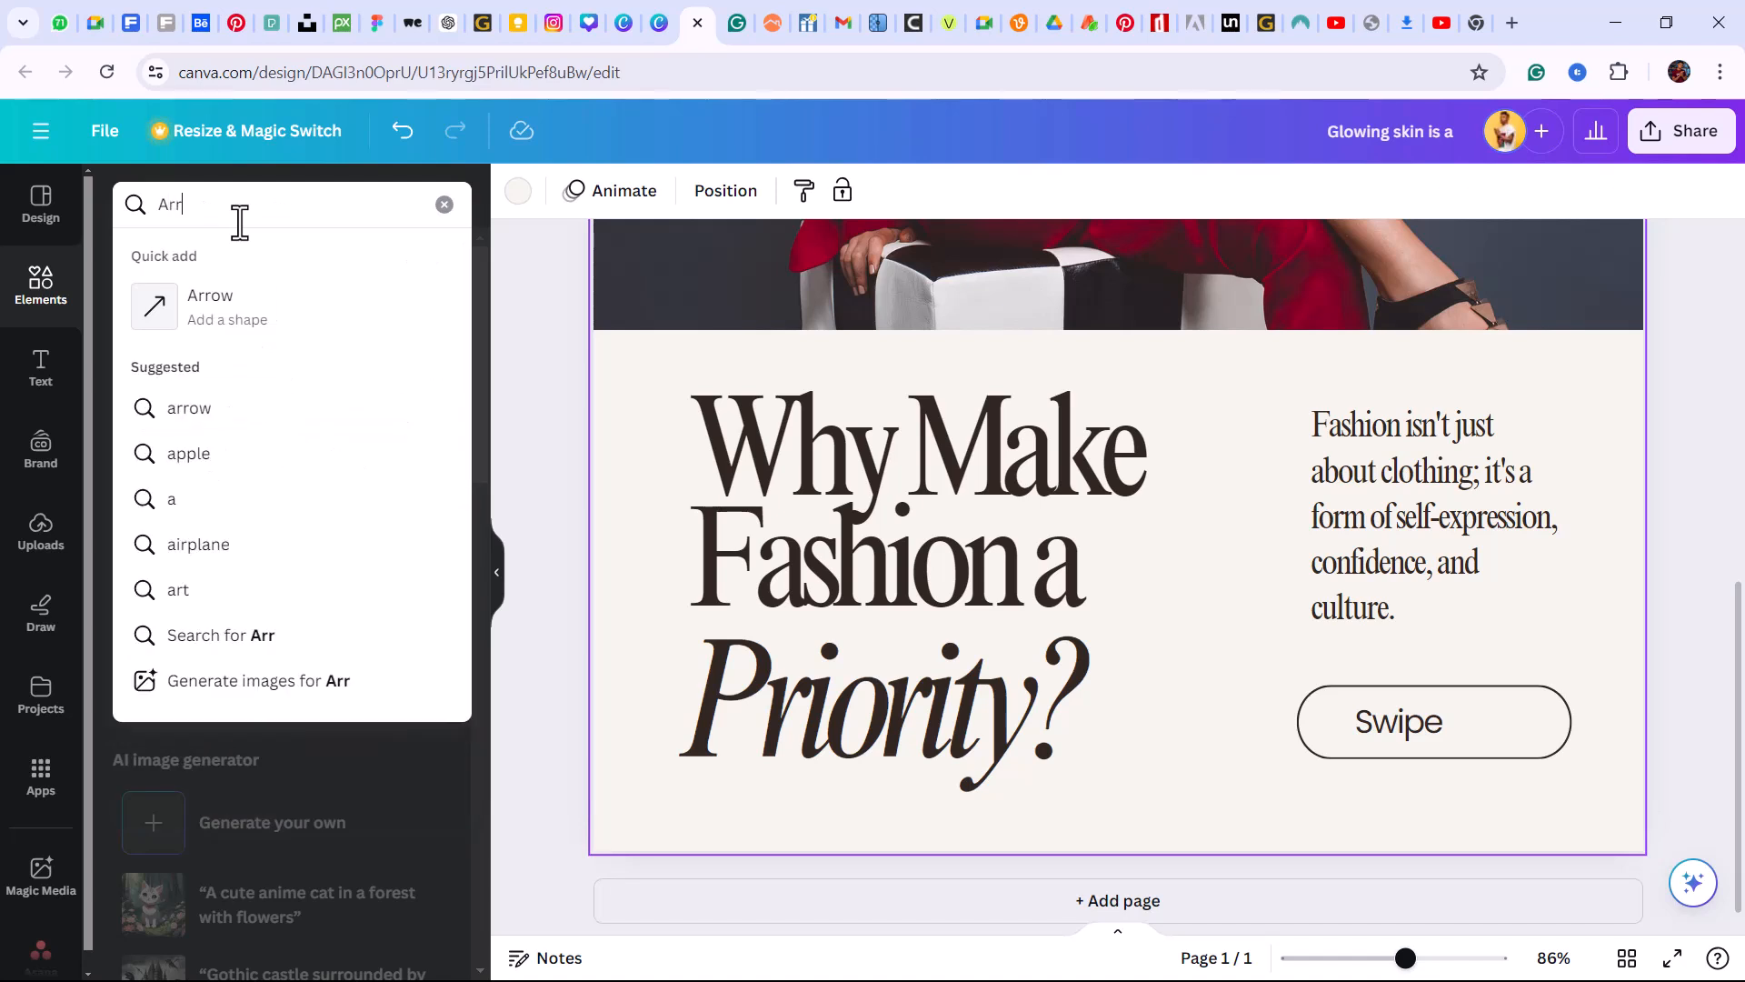
key("BackSpace")
type("w")
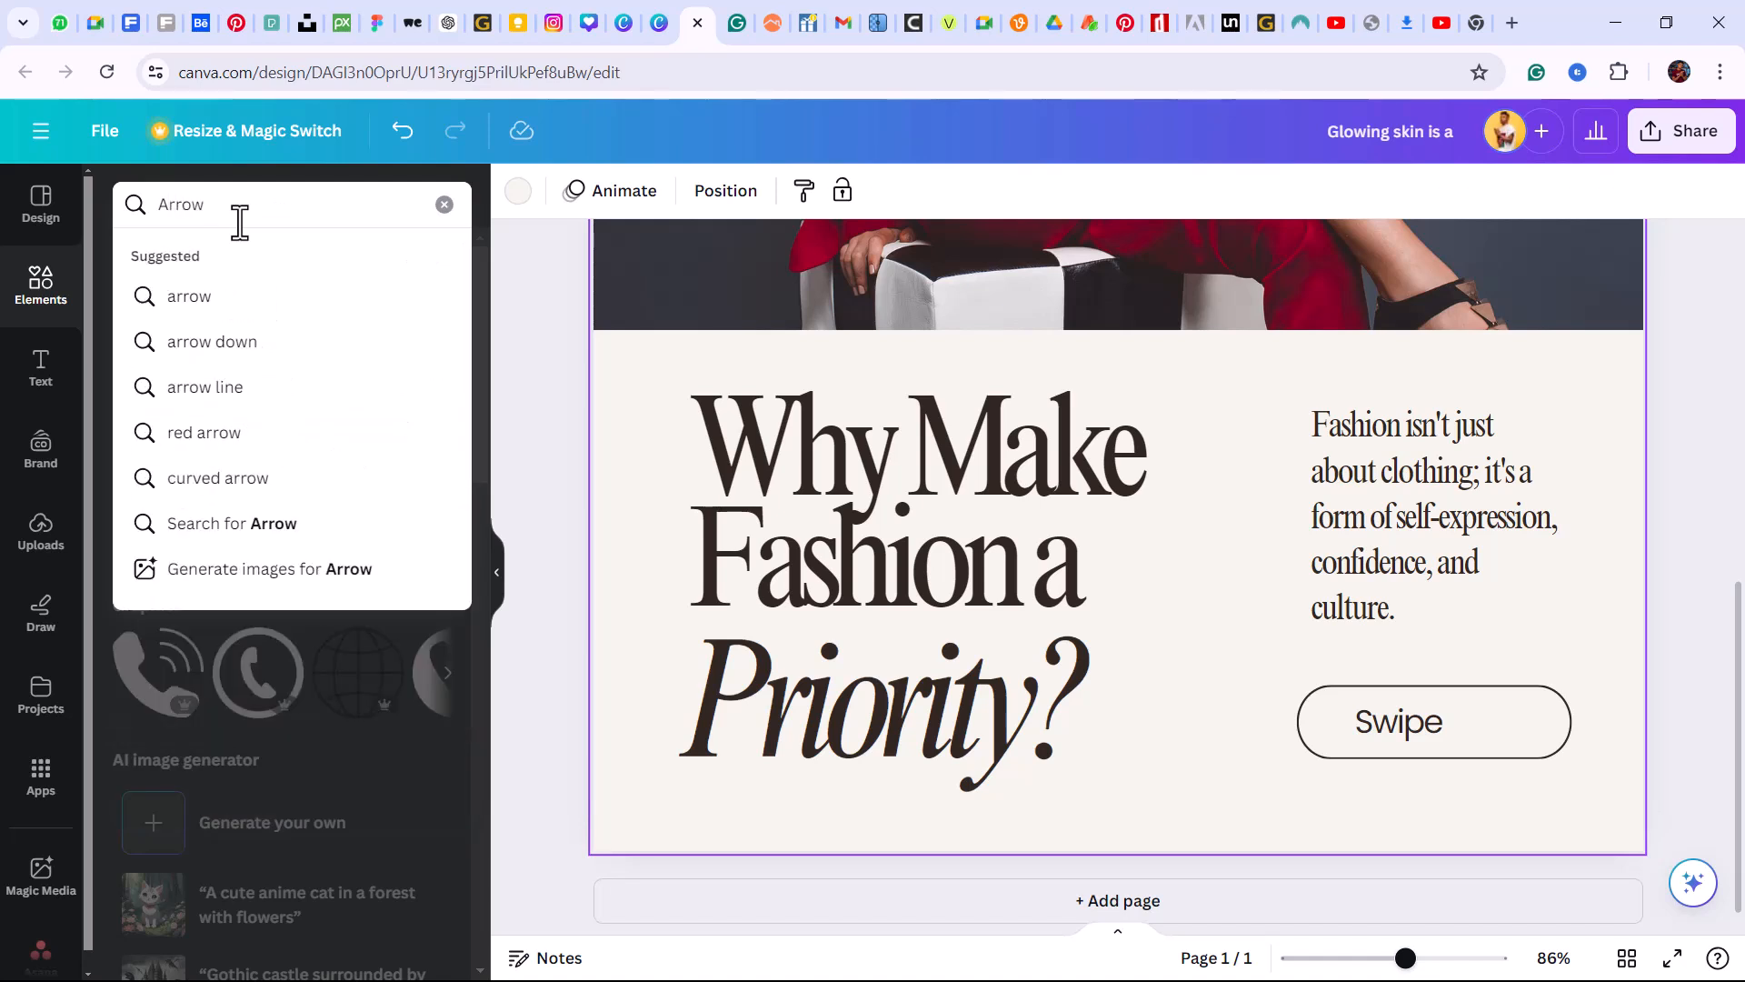
type(" icon")
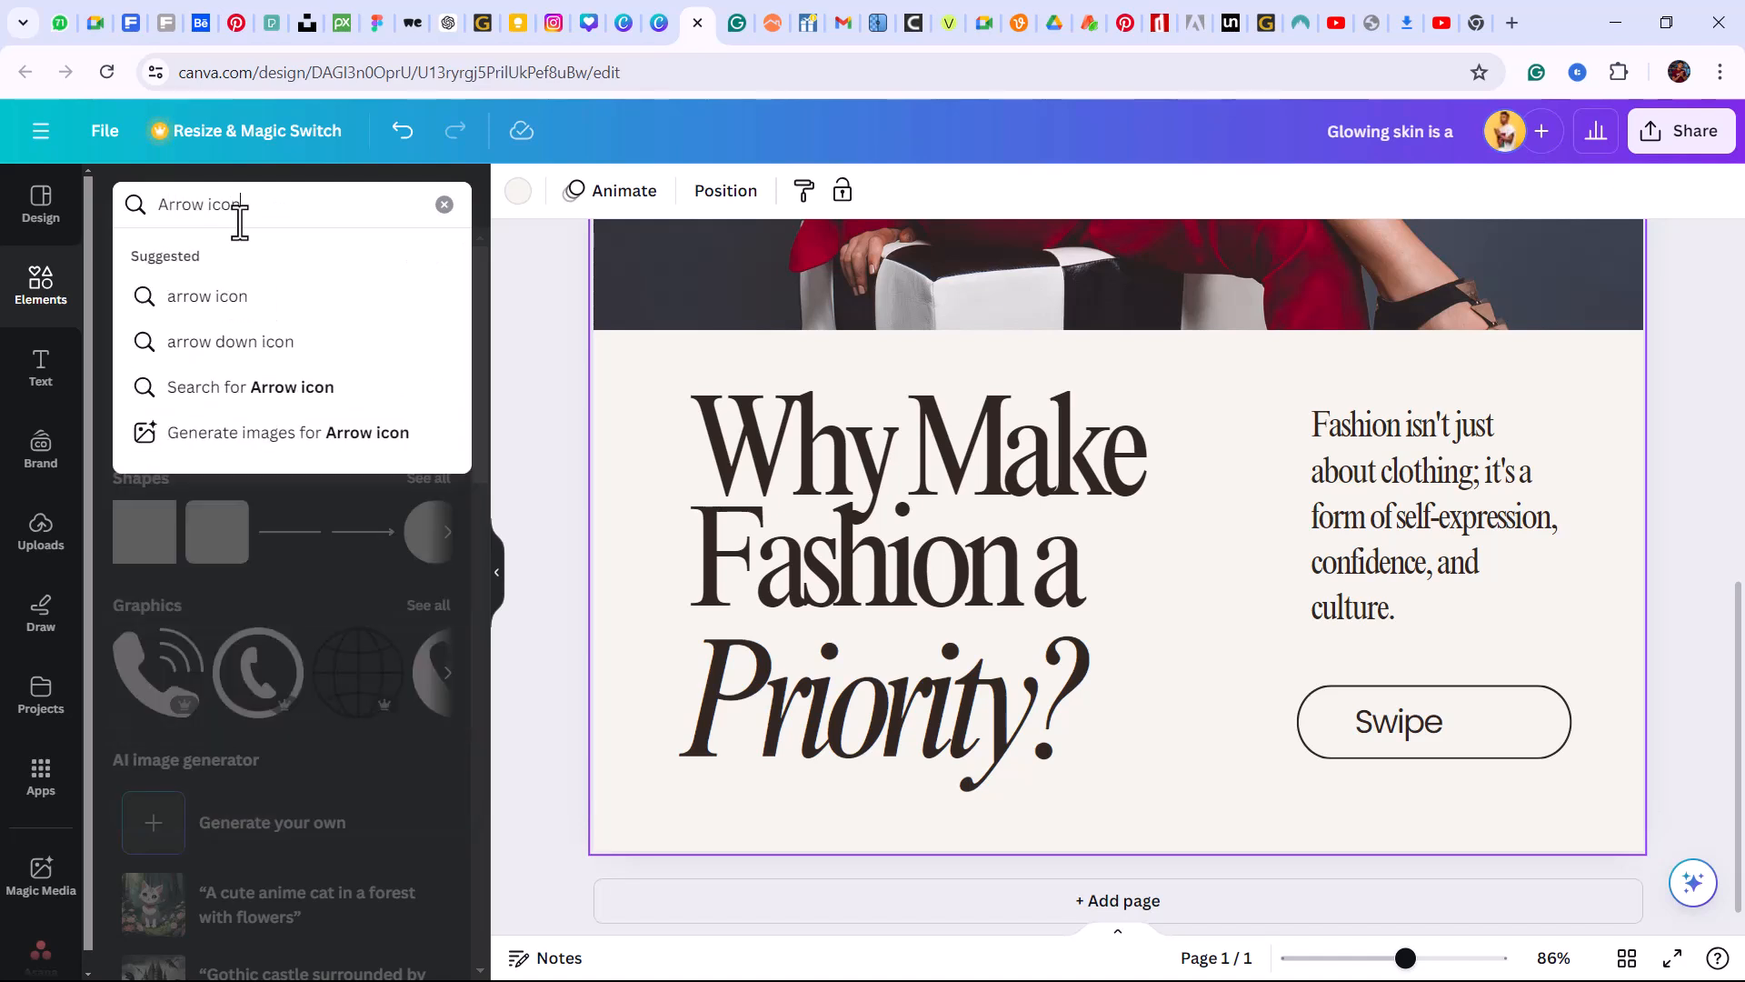
key("Return")
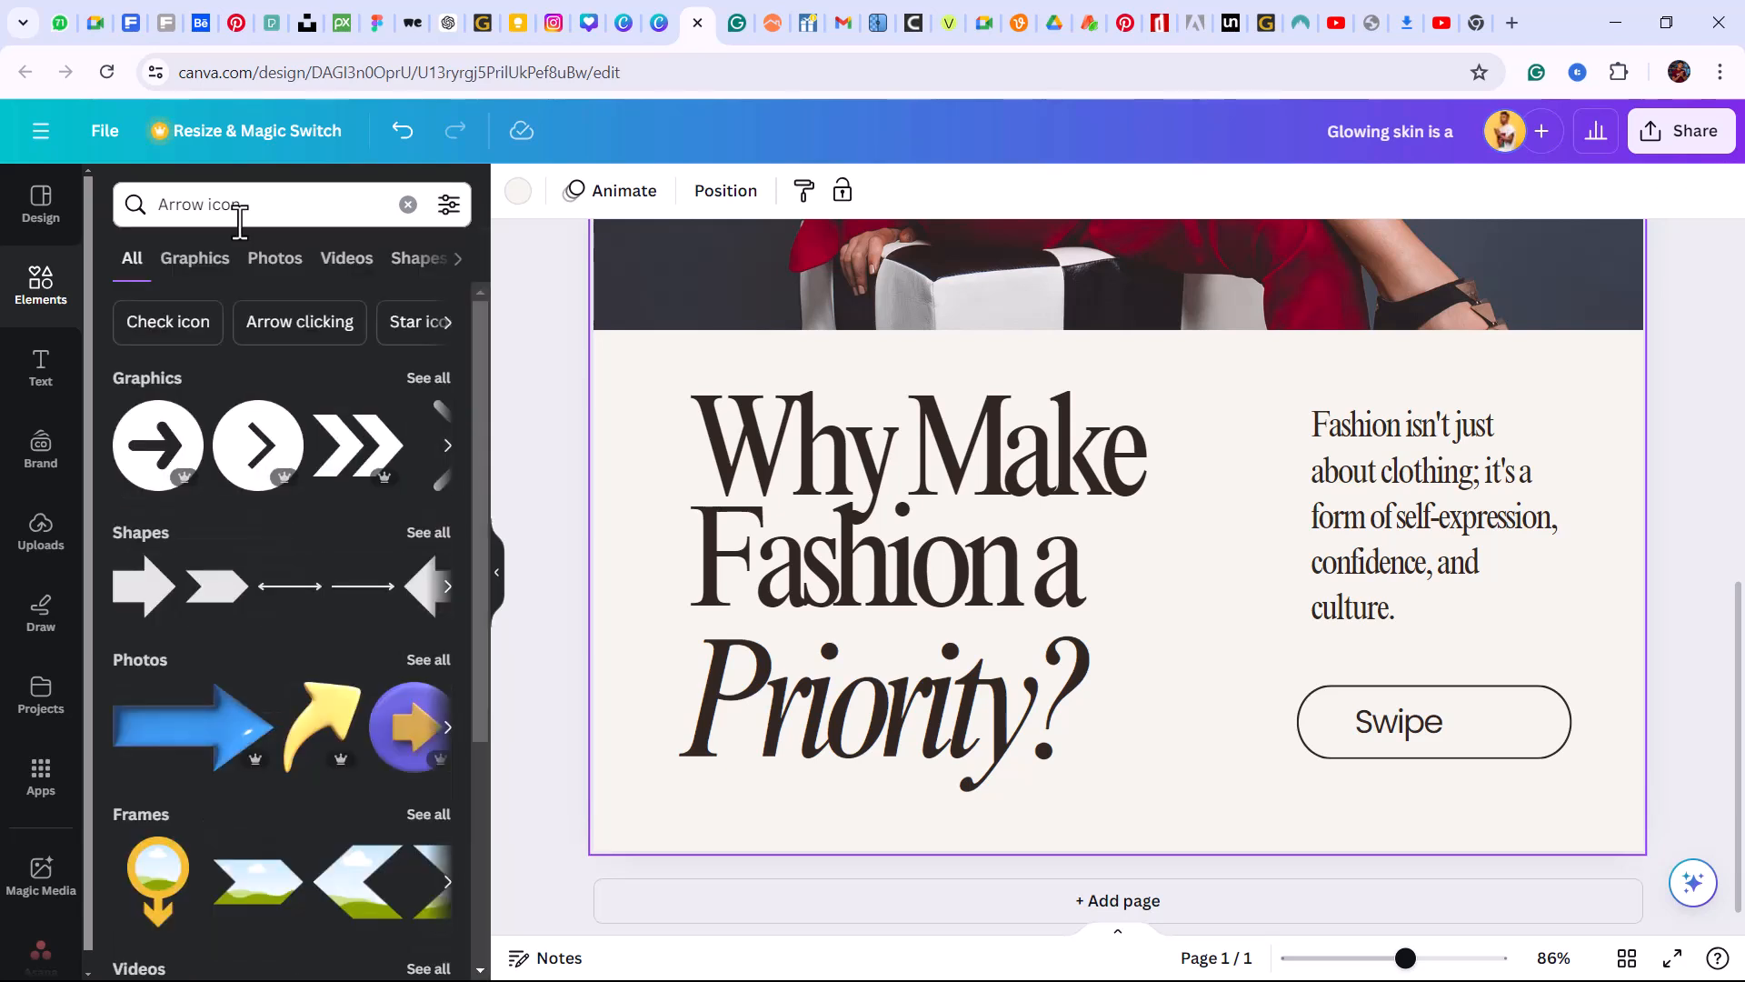
Add the black right-pointing chevron graphic, shrink it to icon size and place it inside the pill after "Swipe"
left_click(448, 448)
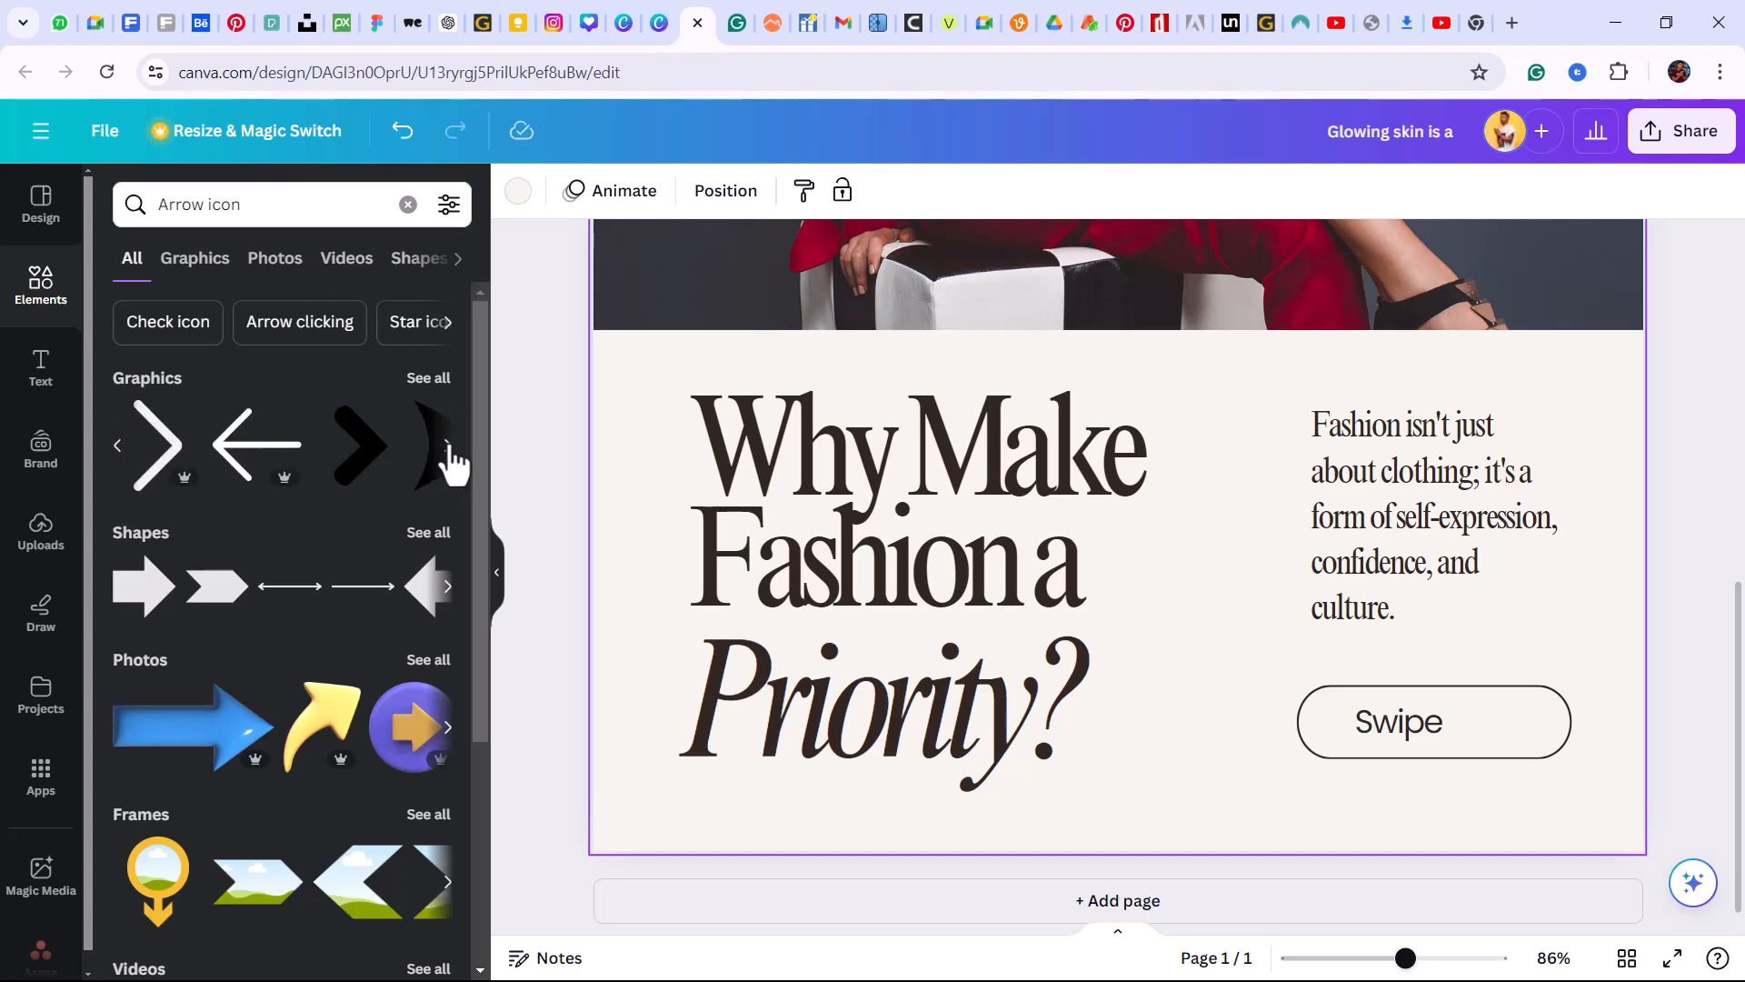
left_click(448, 447)
left_click(277, 468)
left_click_drag(1088, 346, 1192, 669)
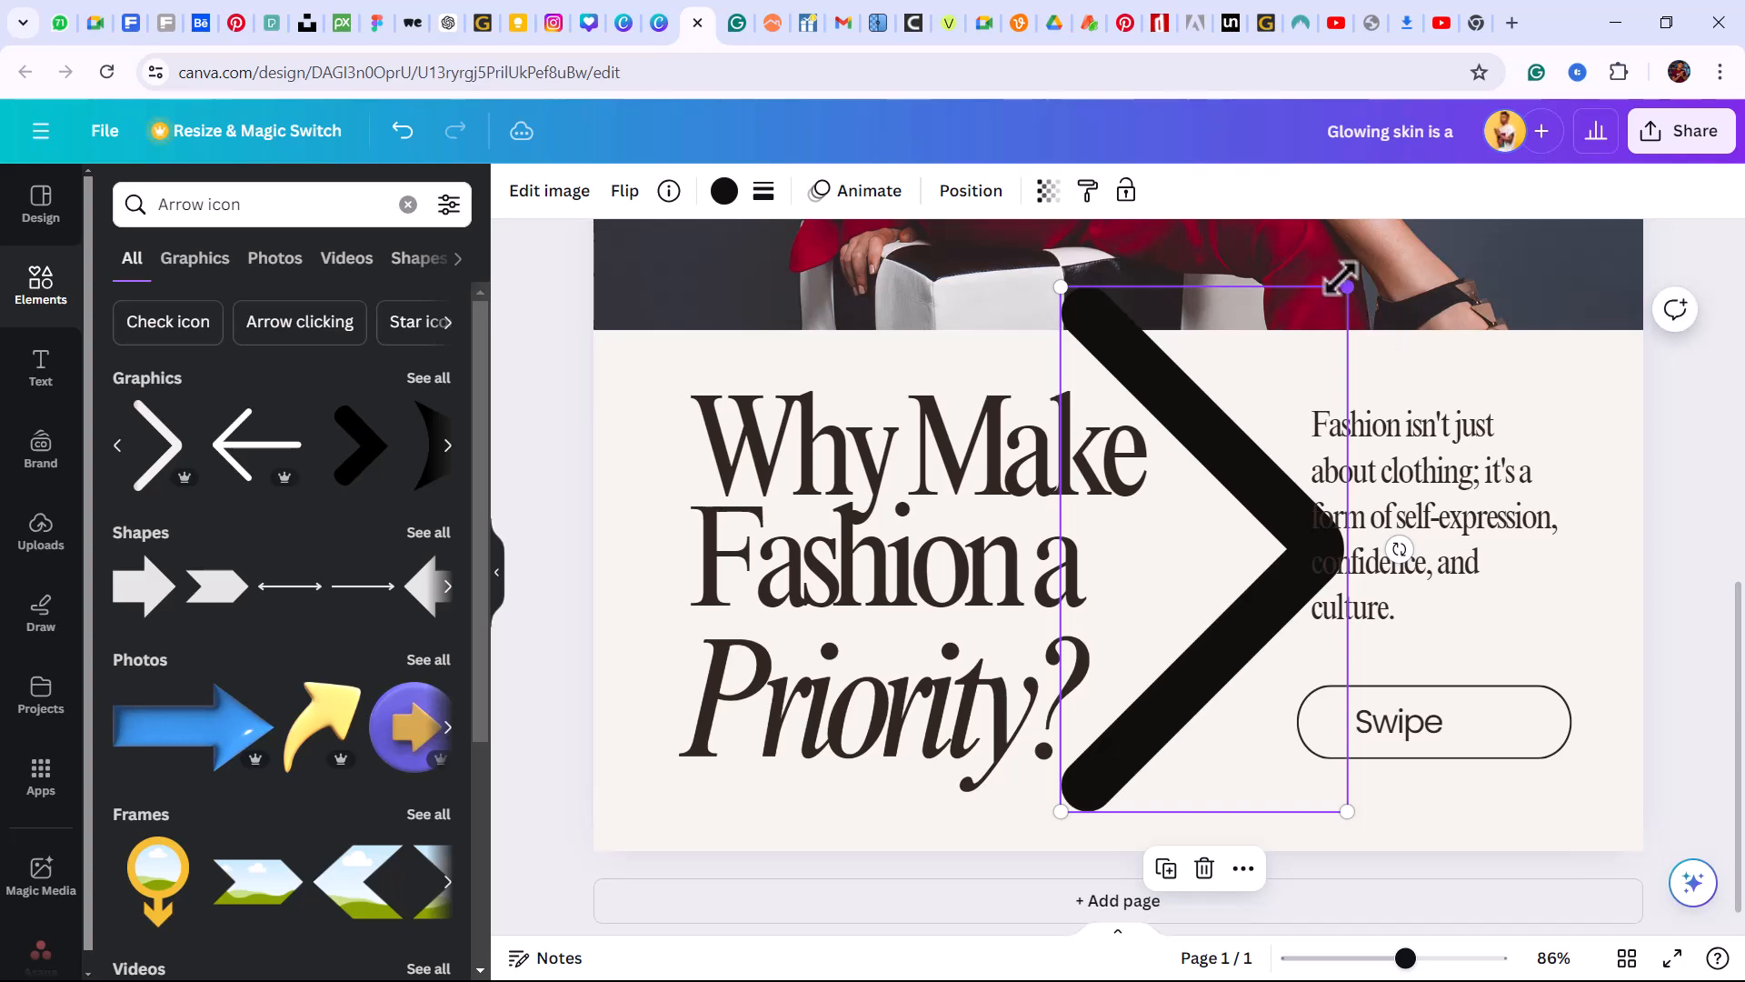
left_click_drag(1347, 287, 1506, 724)
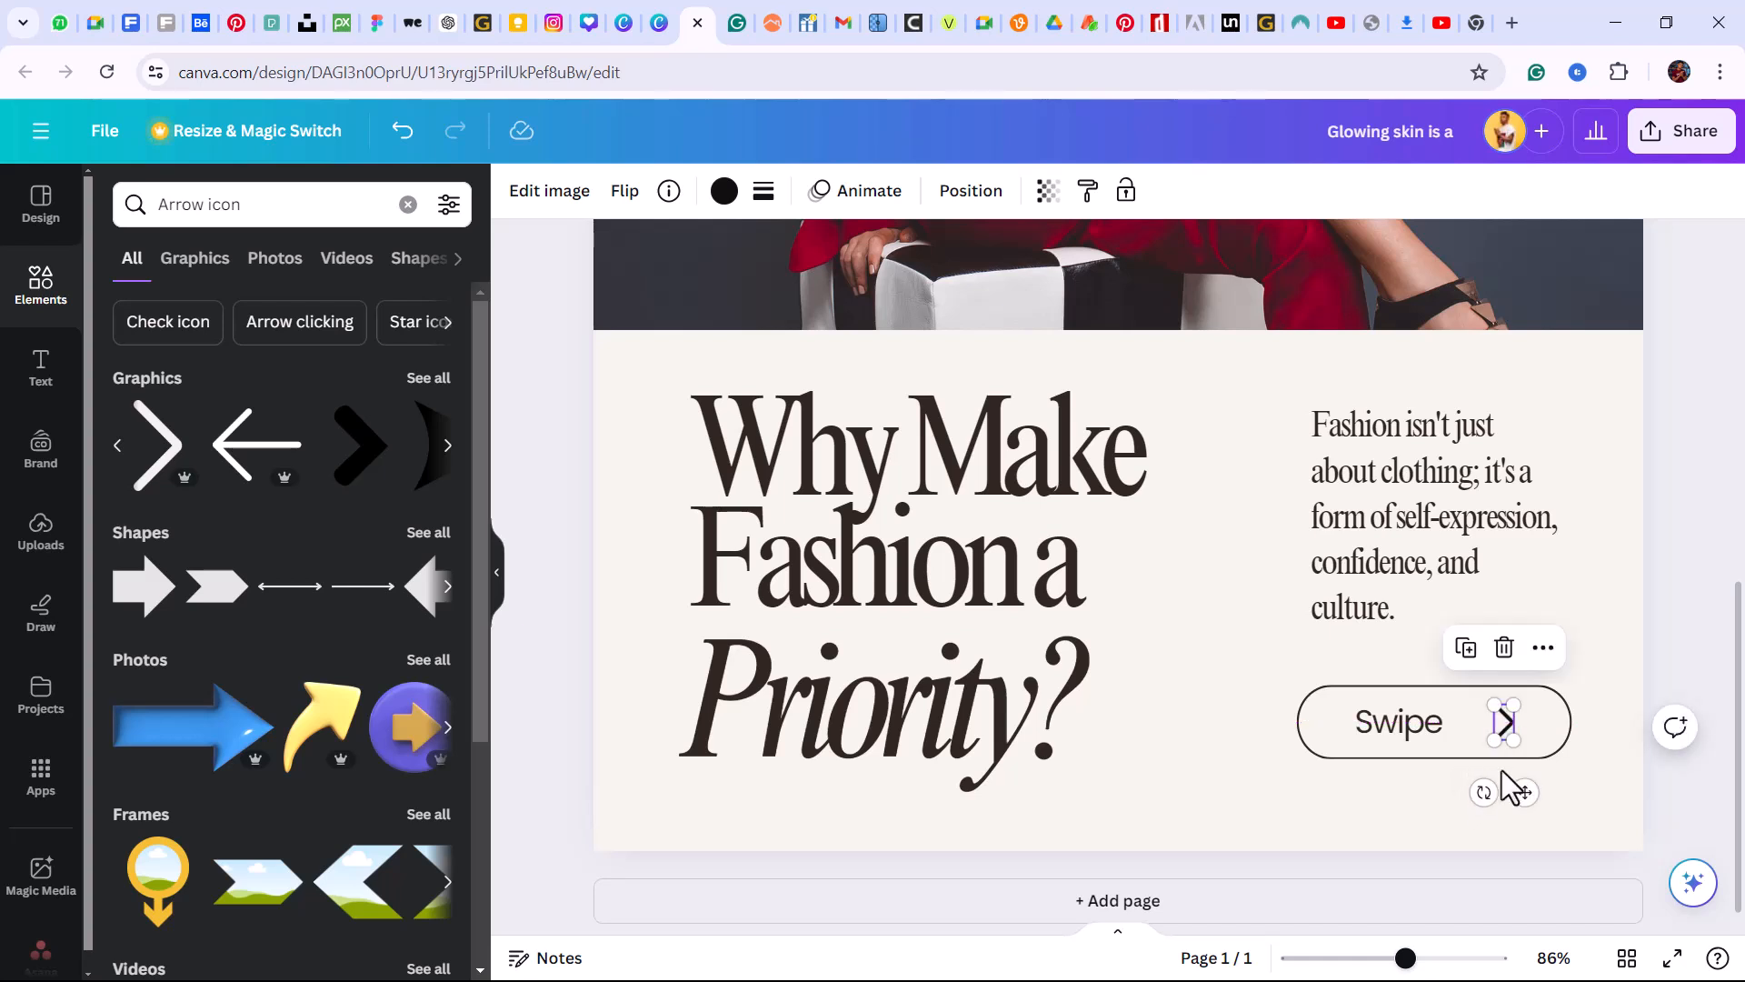
left_click(1543, 648)
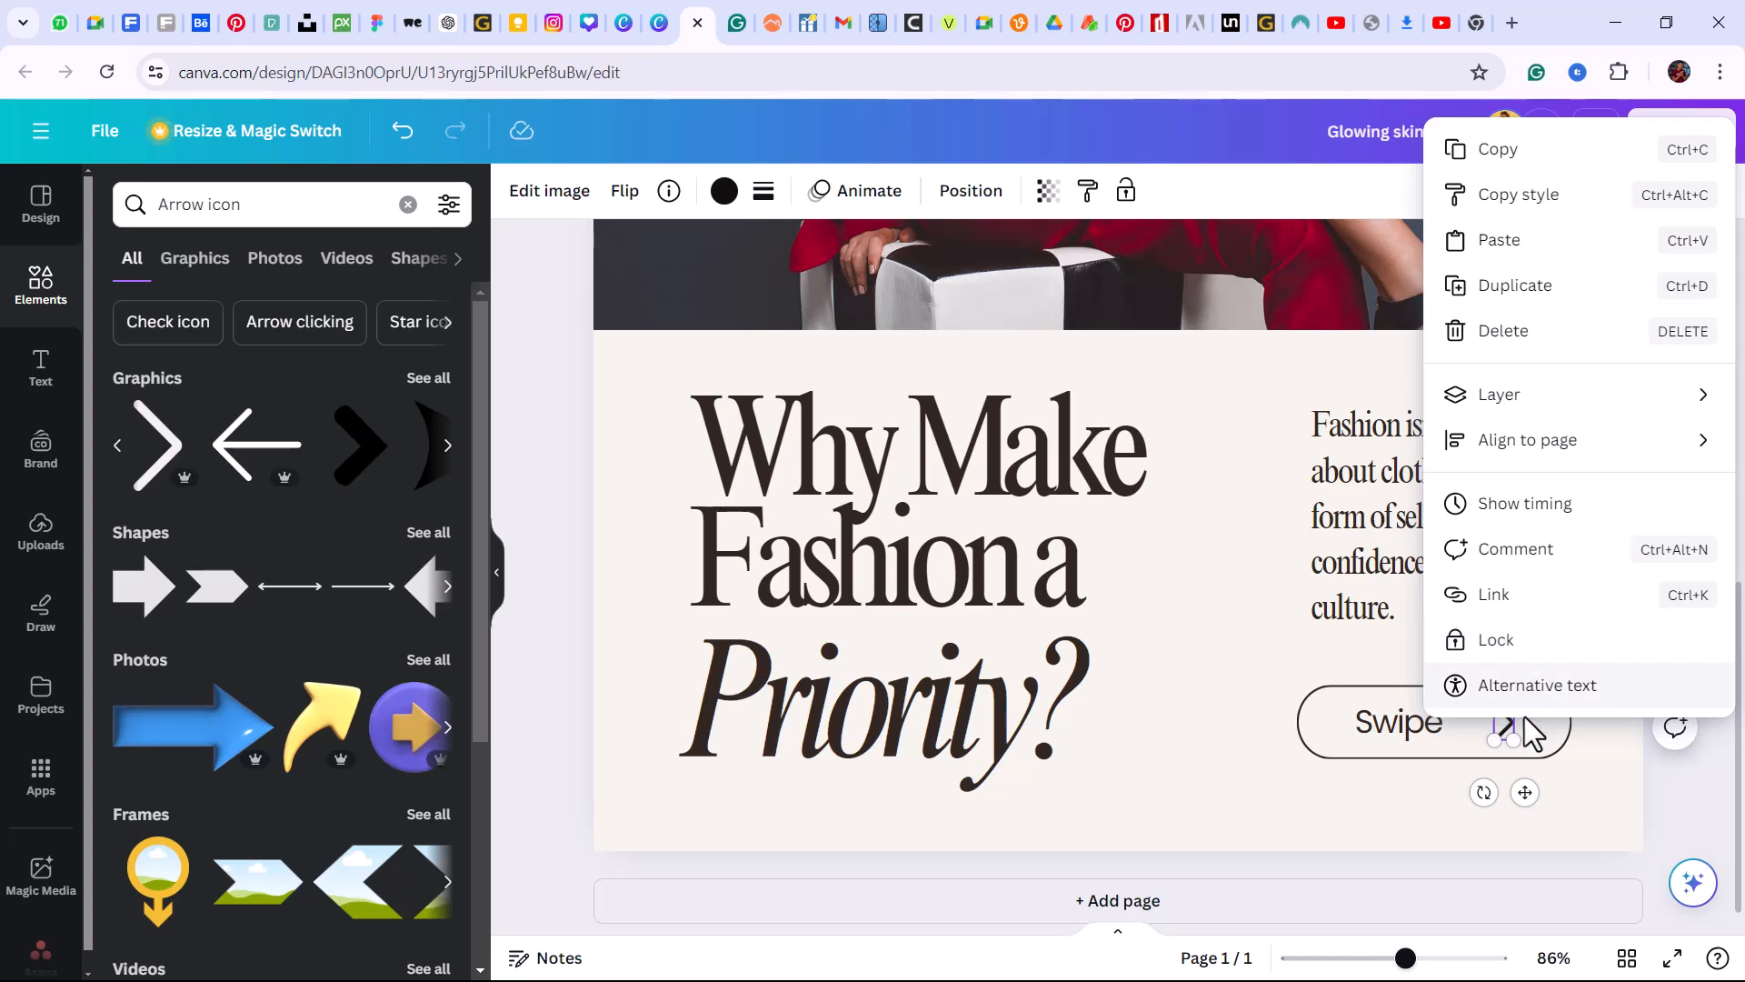
left_click(1237, 706)
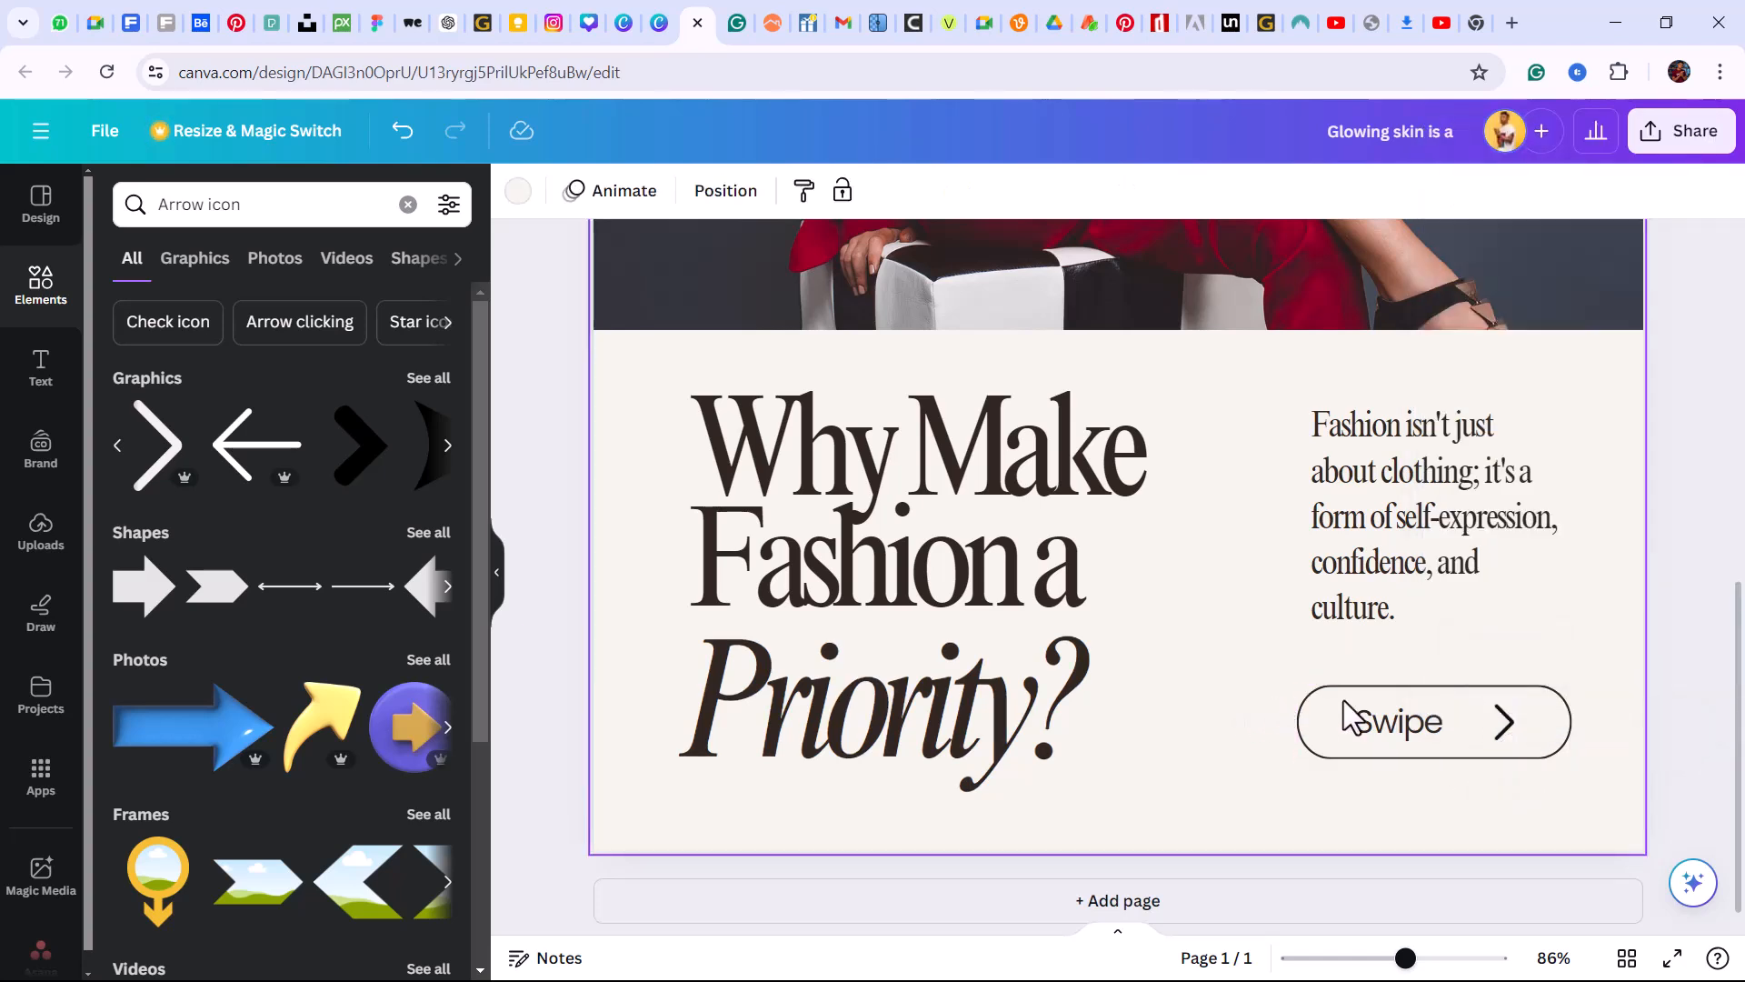
left_click(1509, 727)
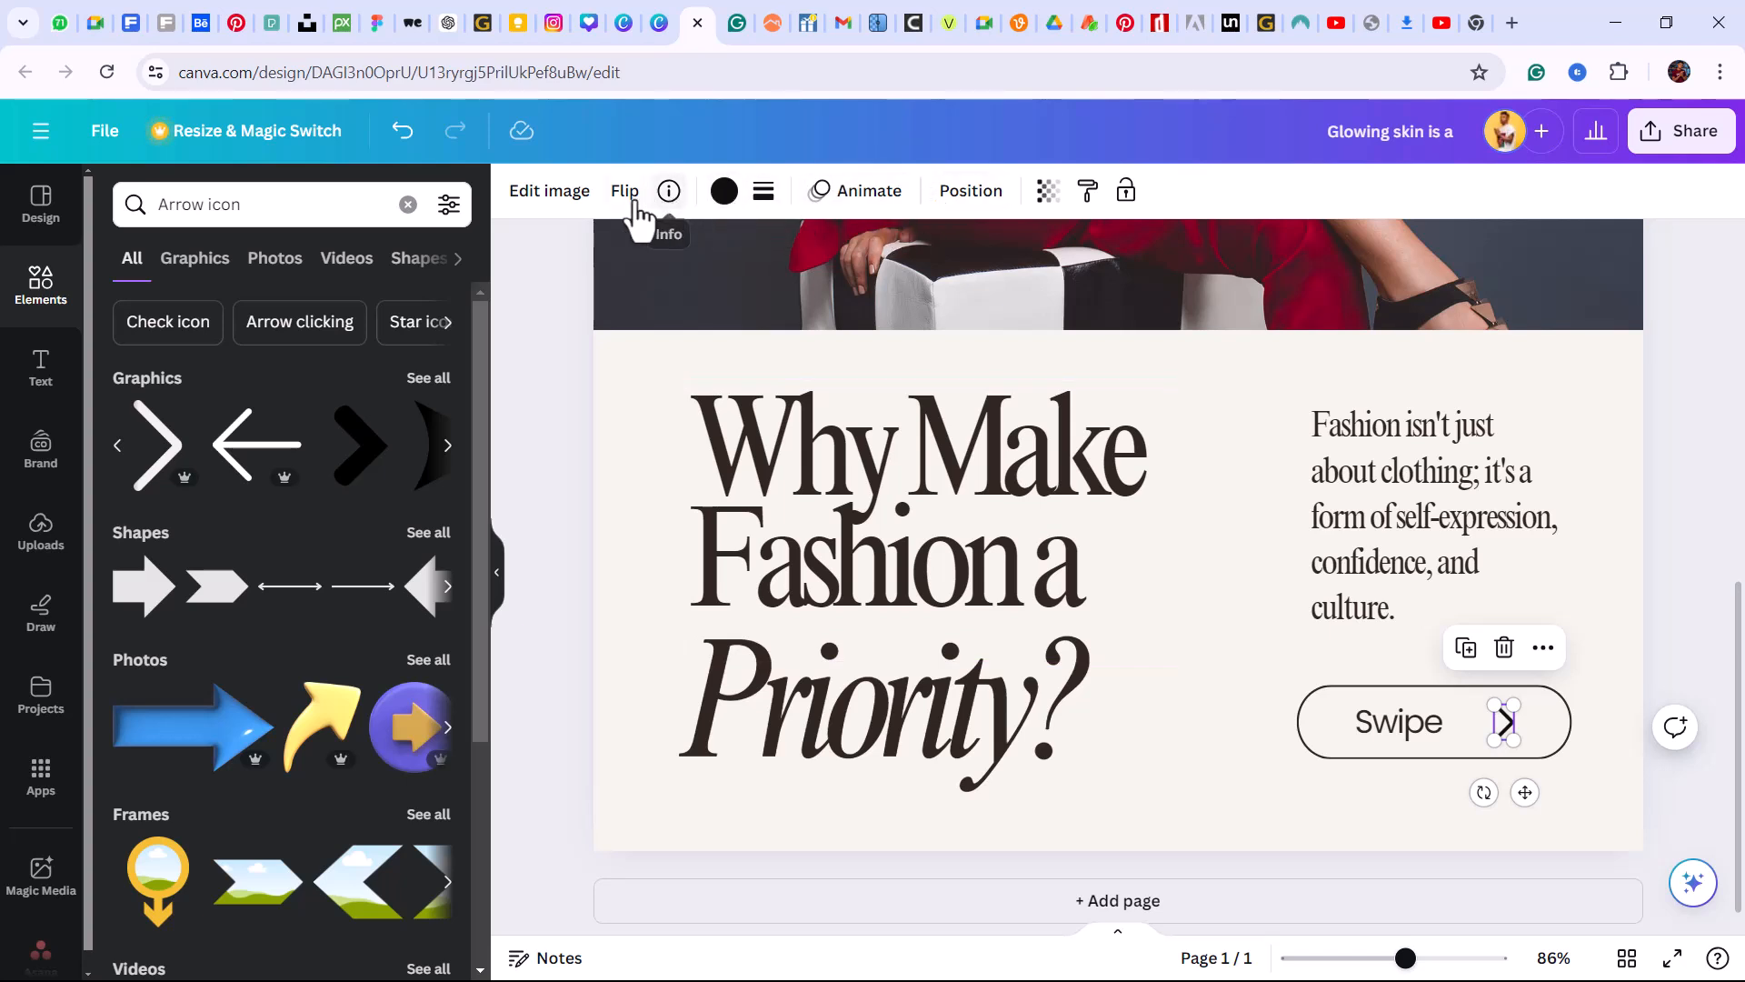
left_click(538, 195)
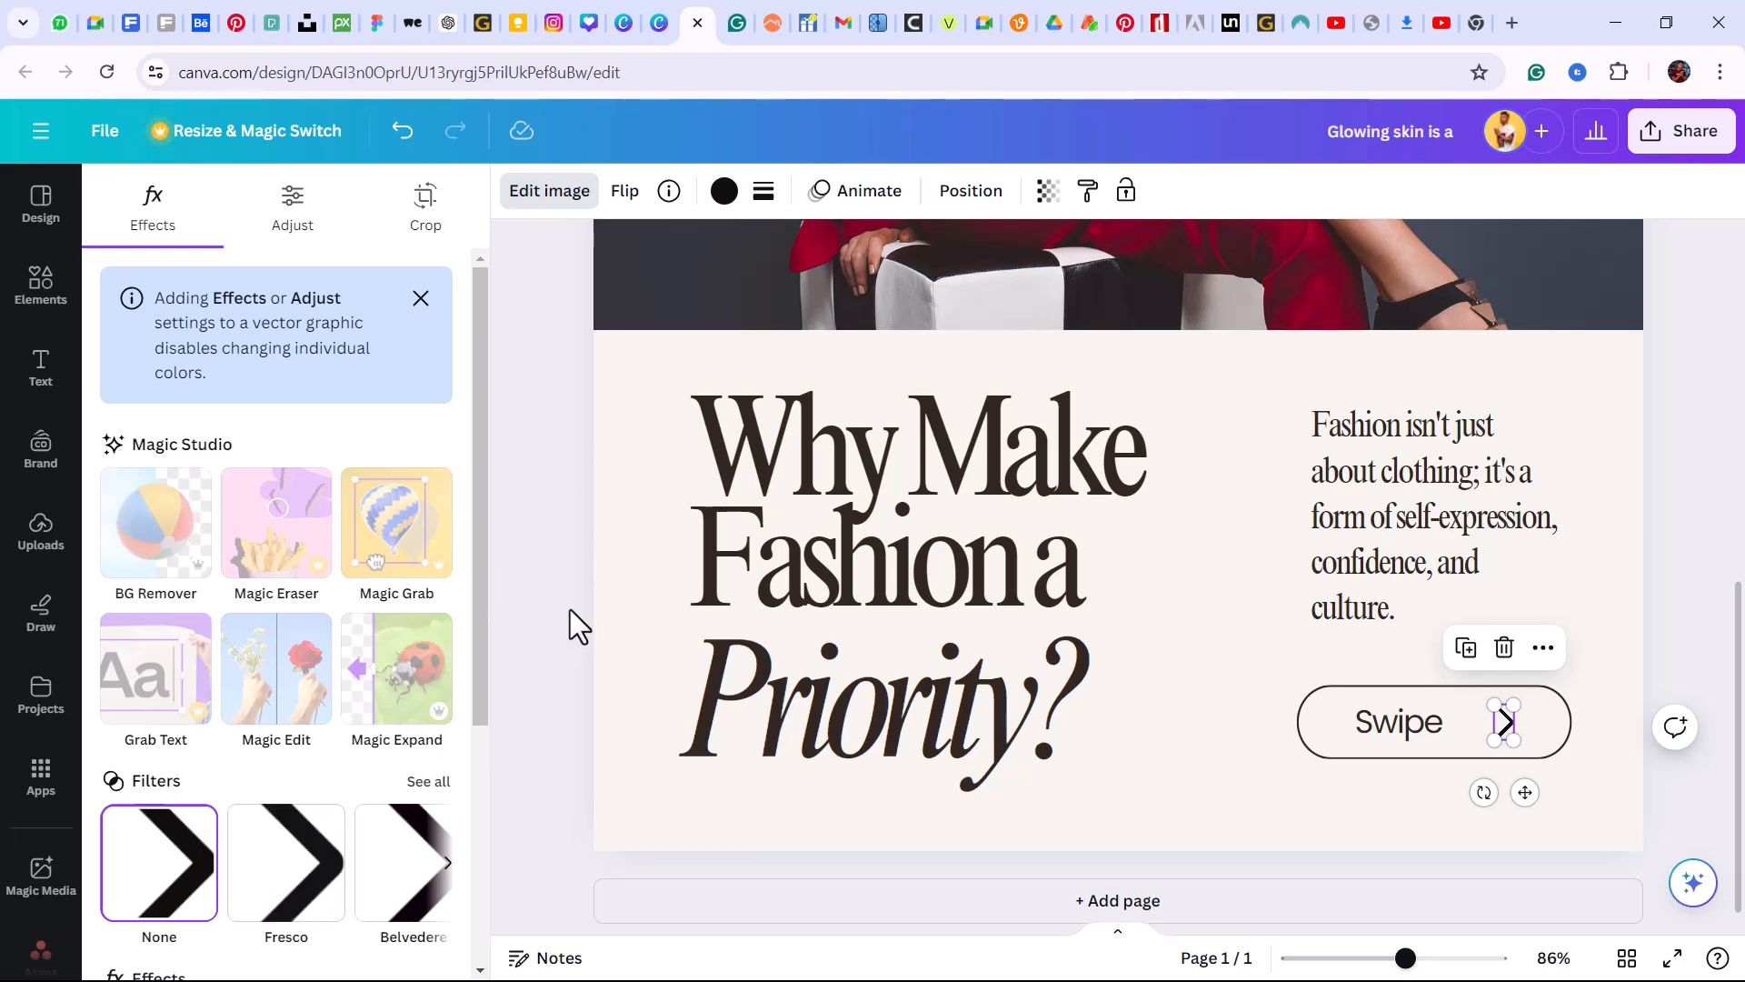
left_click(549, 191)
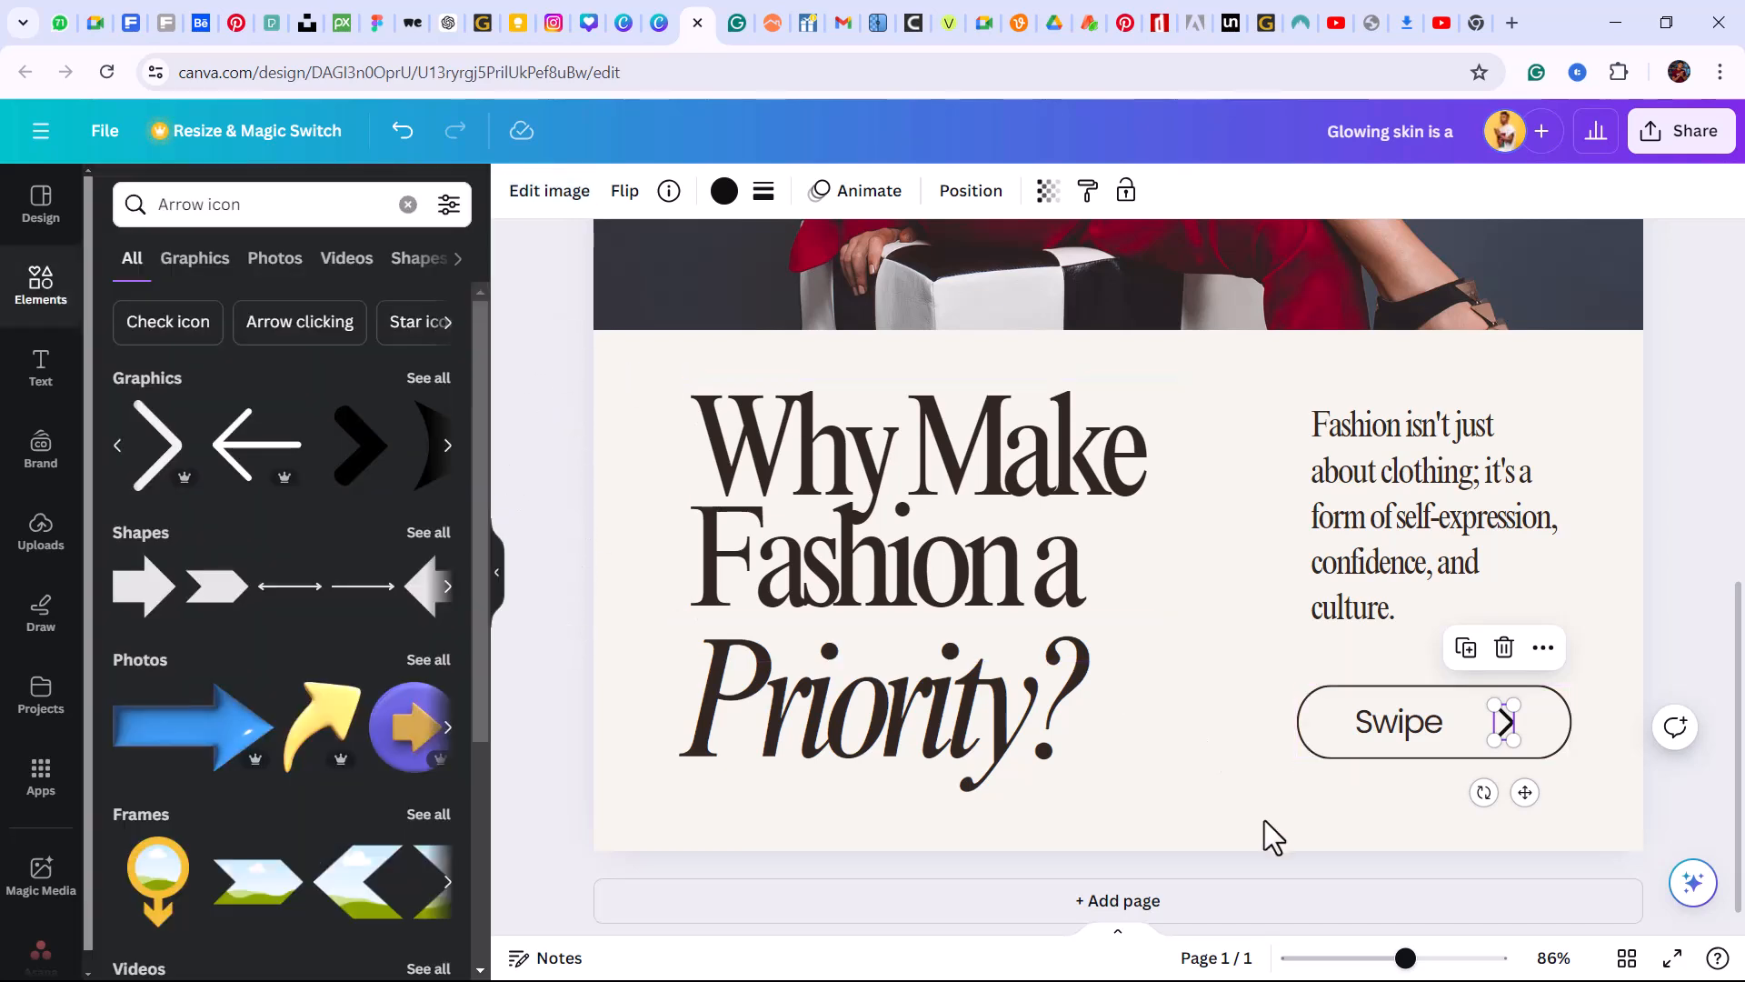
Move the chevron slightly left, closer to the "Swipe" label
left_click(1335, 809)
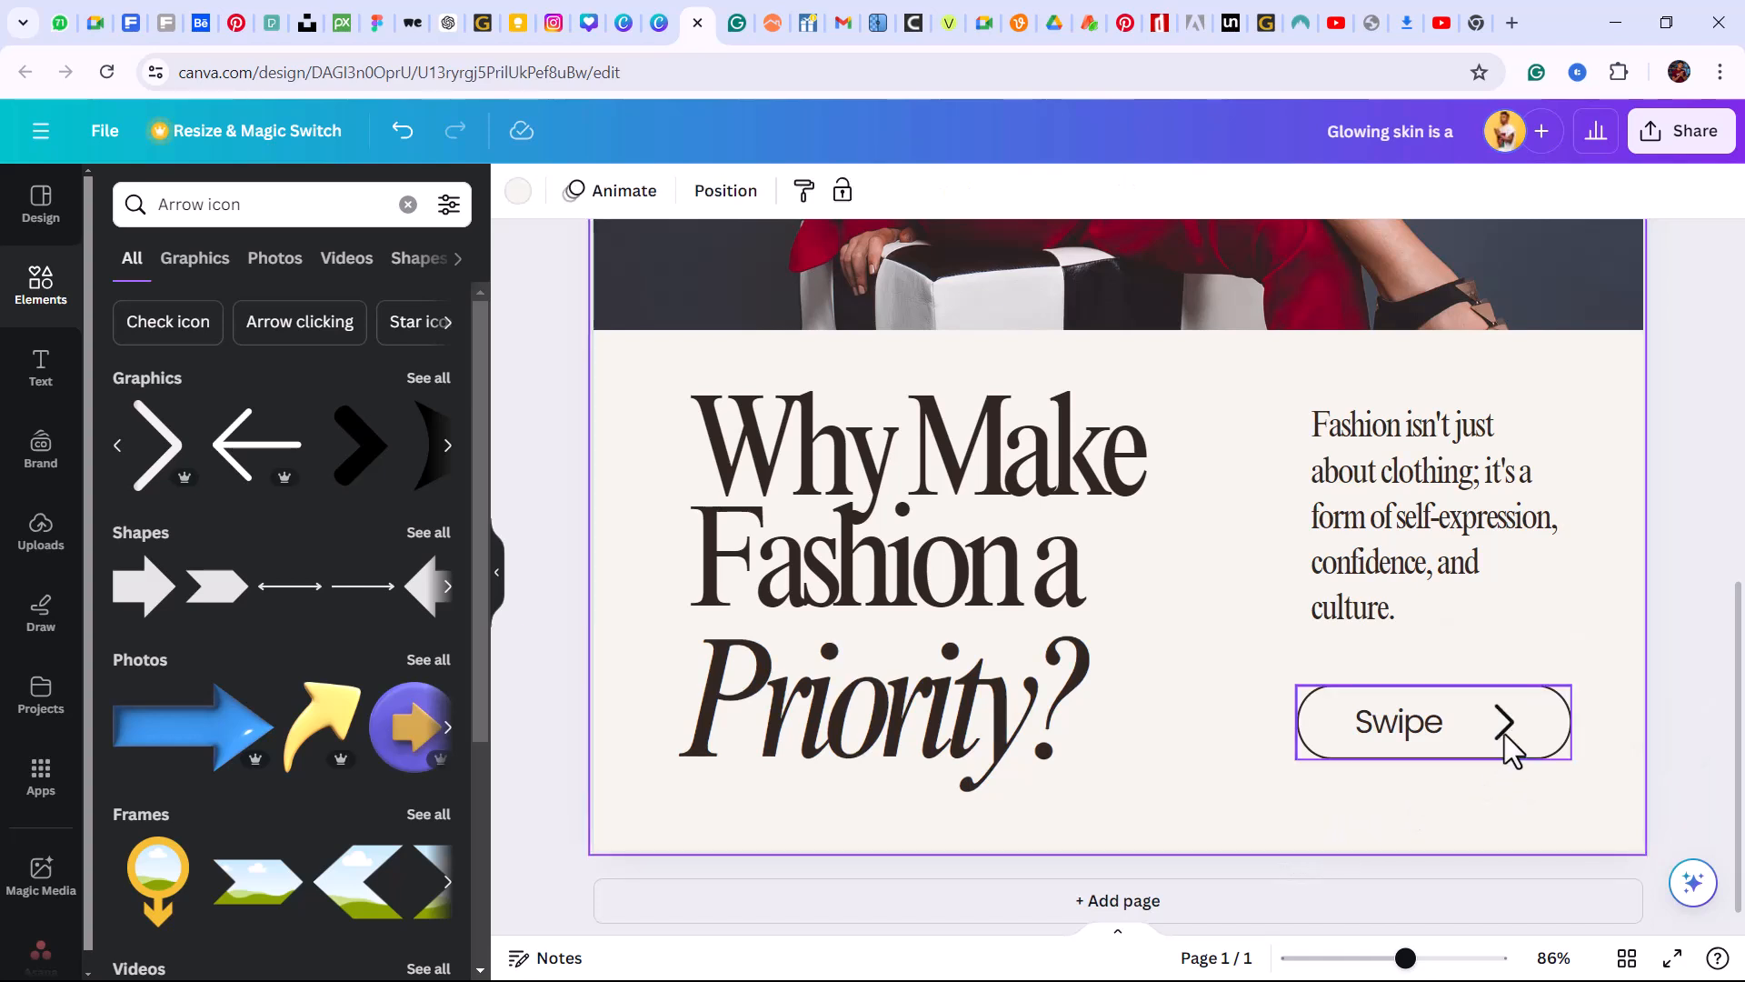
left_click_drag(1509, 725, 1501, 727)
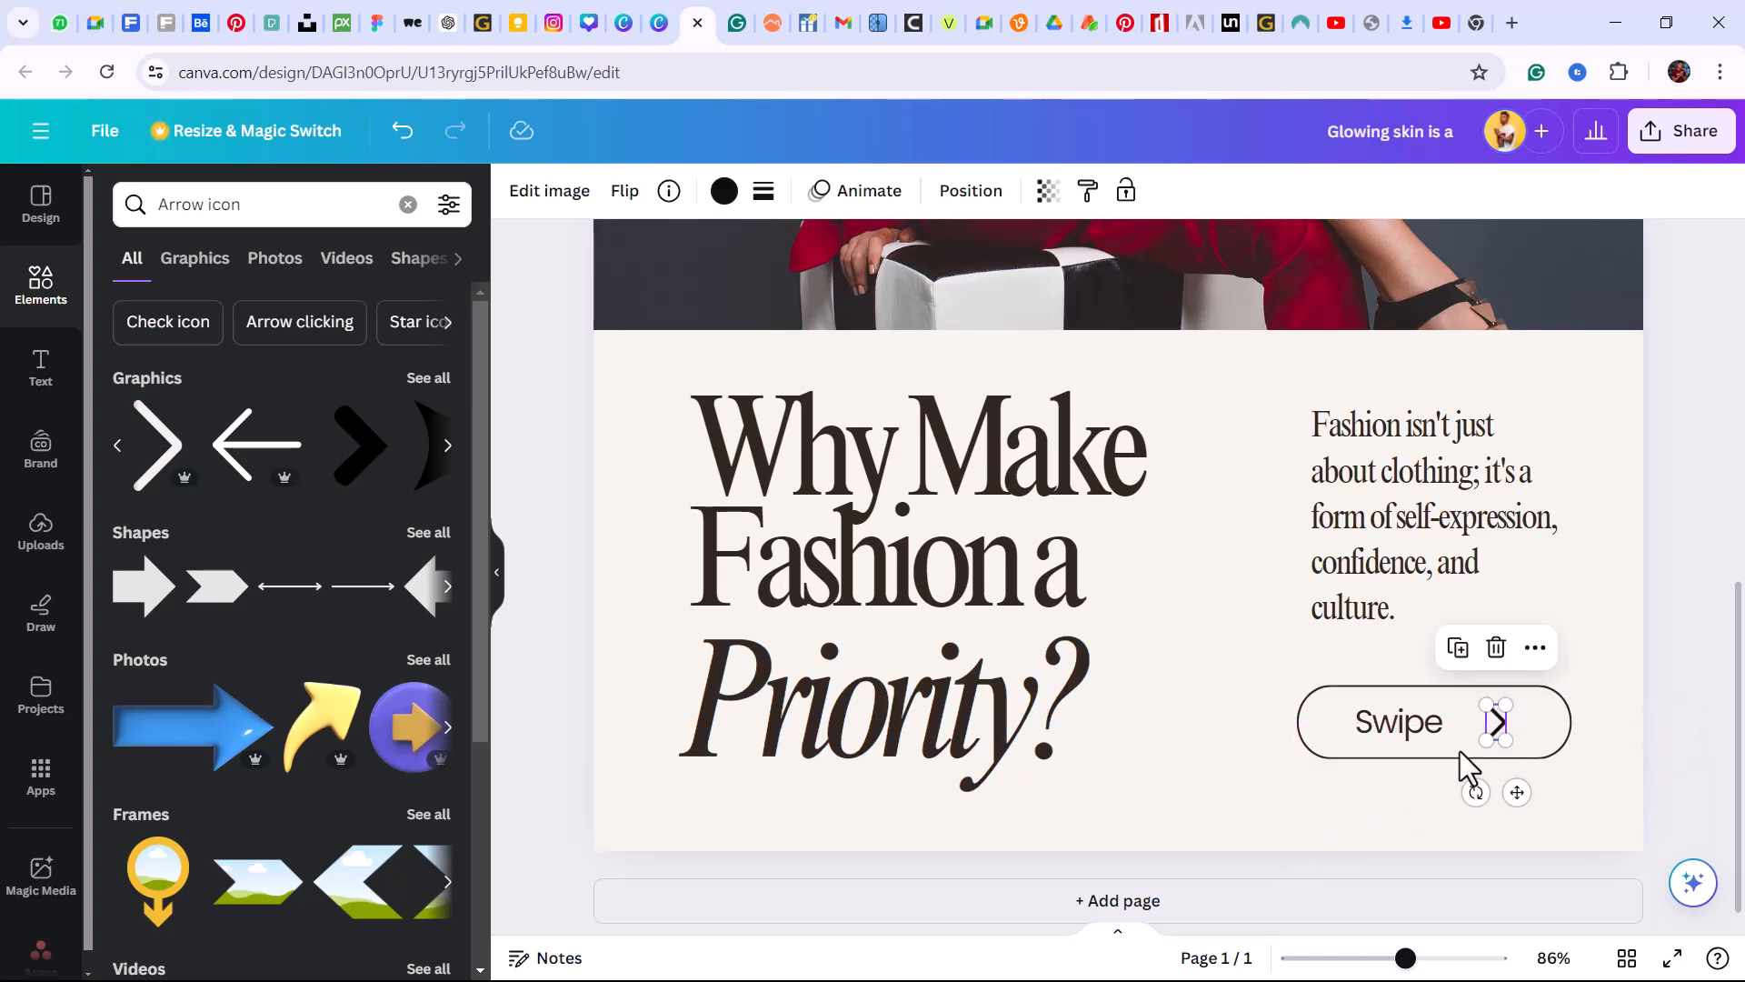
left_click(1360, 824)
Increase the line spacing of the "Why Make Fashion a" heading to about 0.9
left_click_drag(1414, 960, 1350, 970)
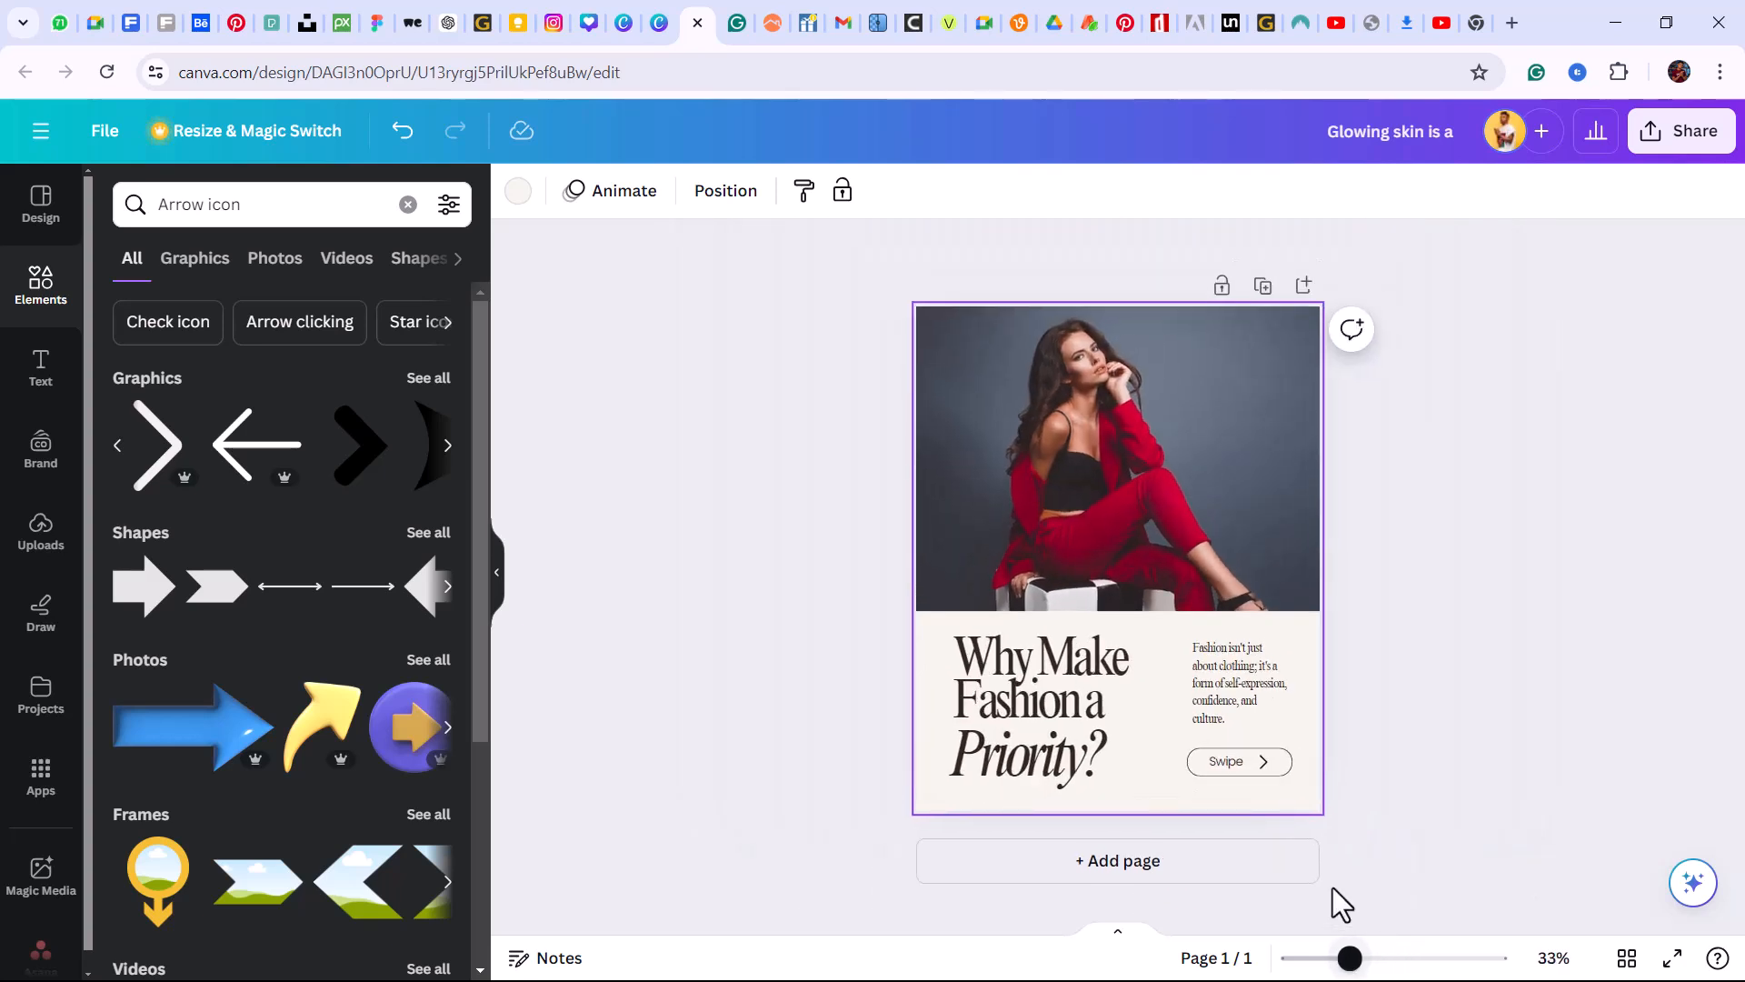
left_click(1043, 710)
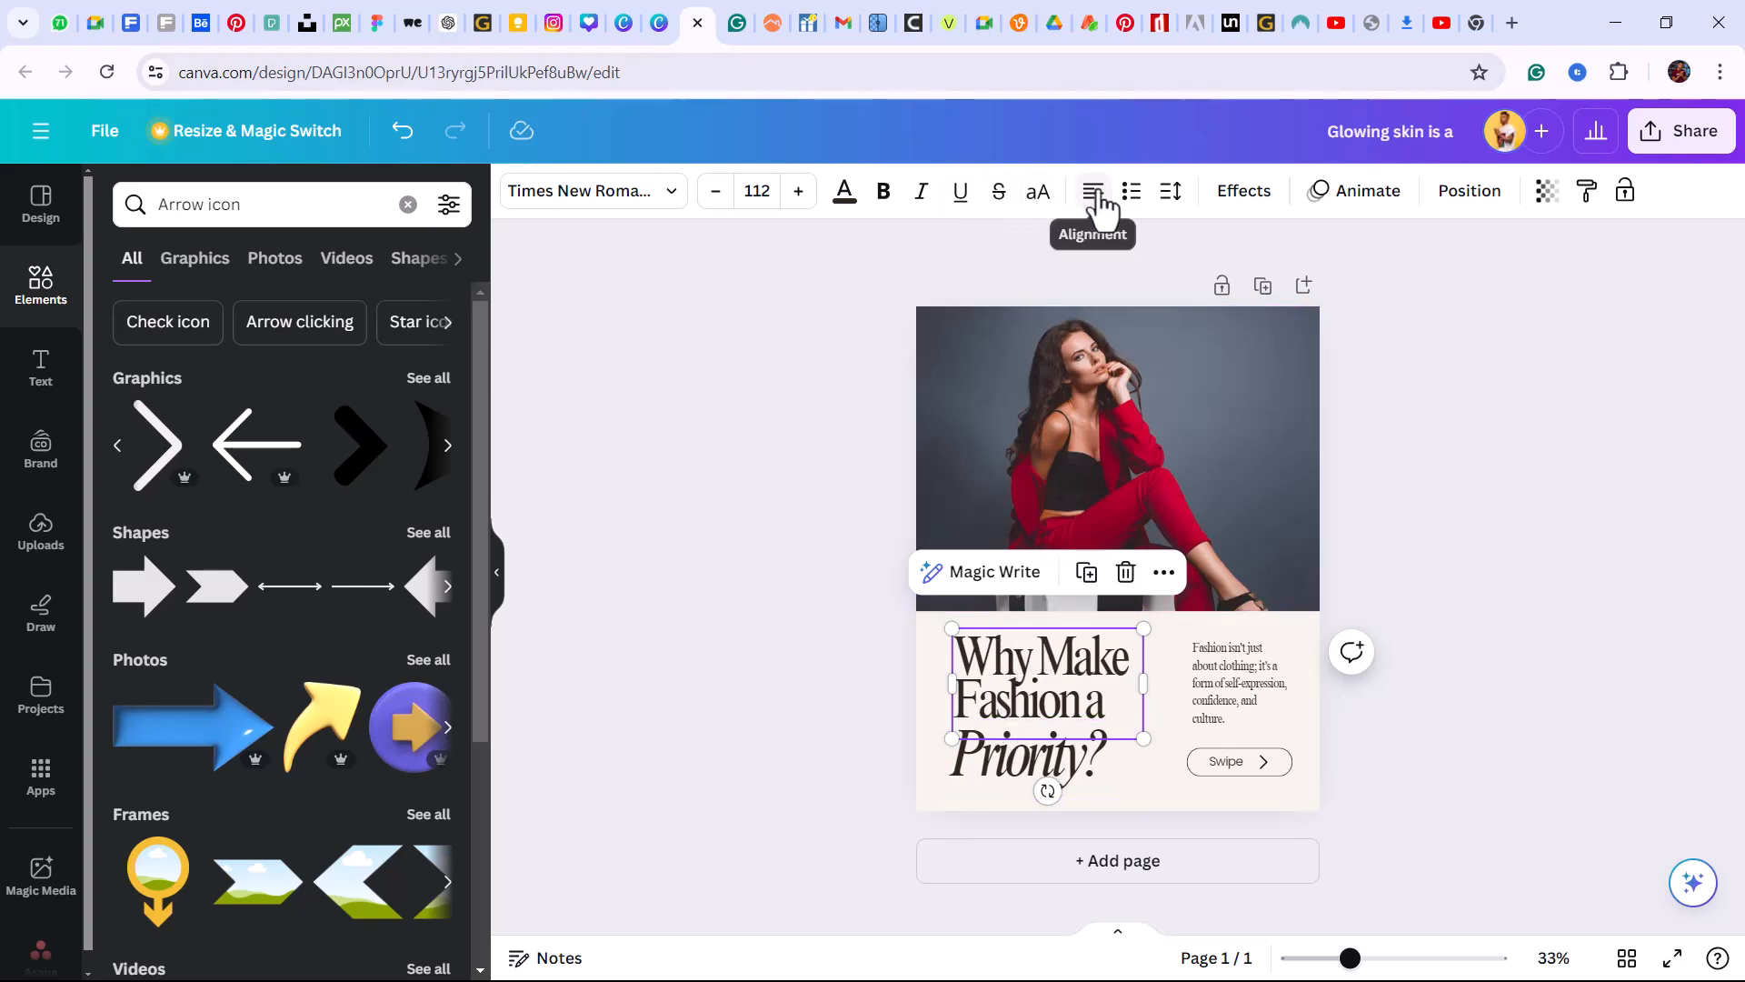
left_click(1170, 198)
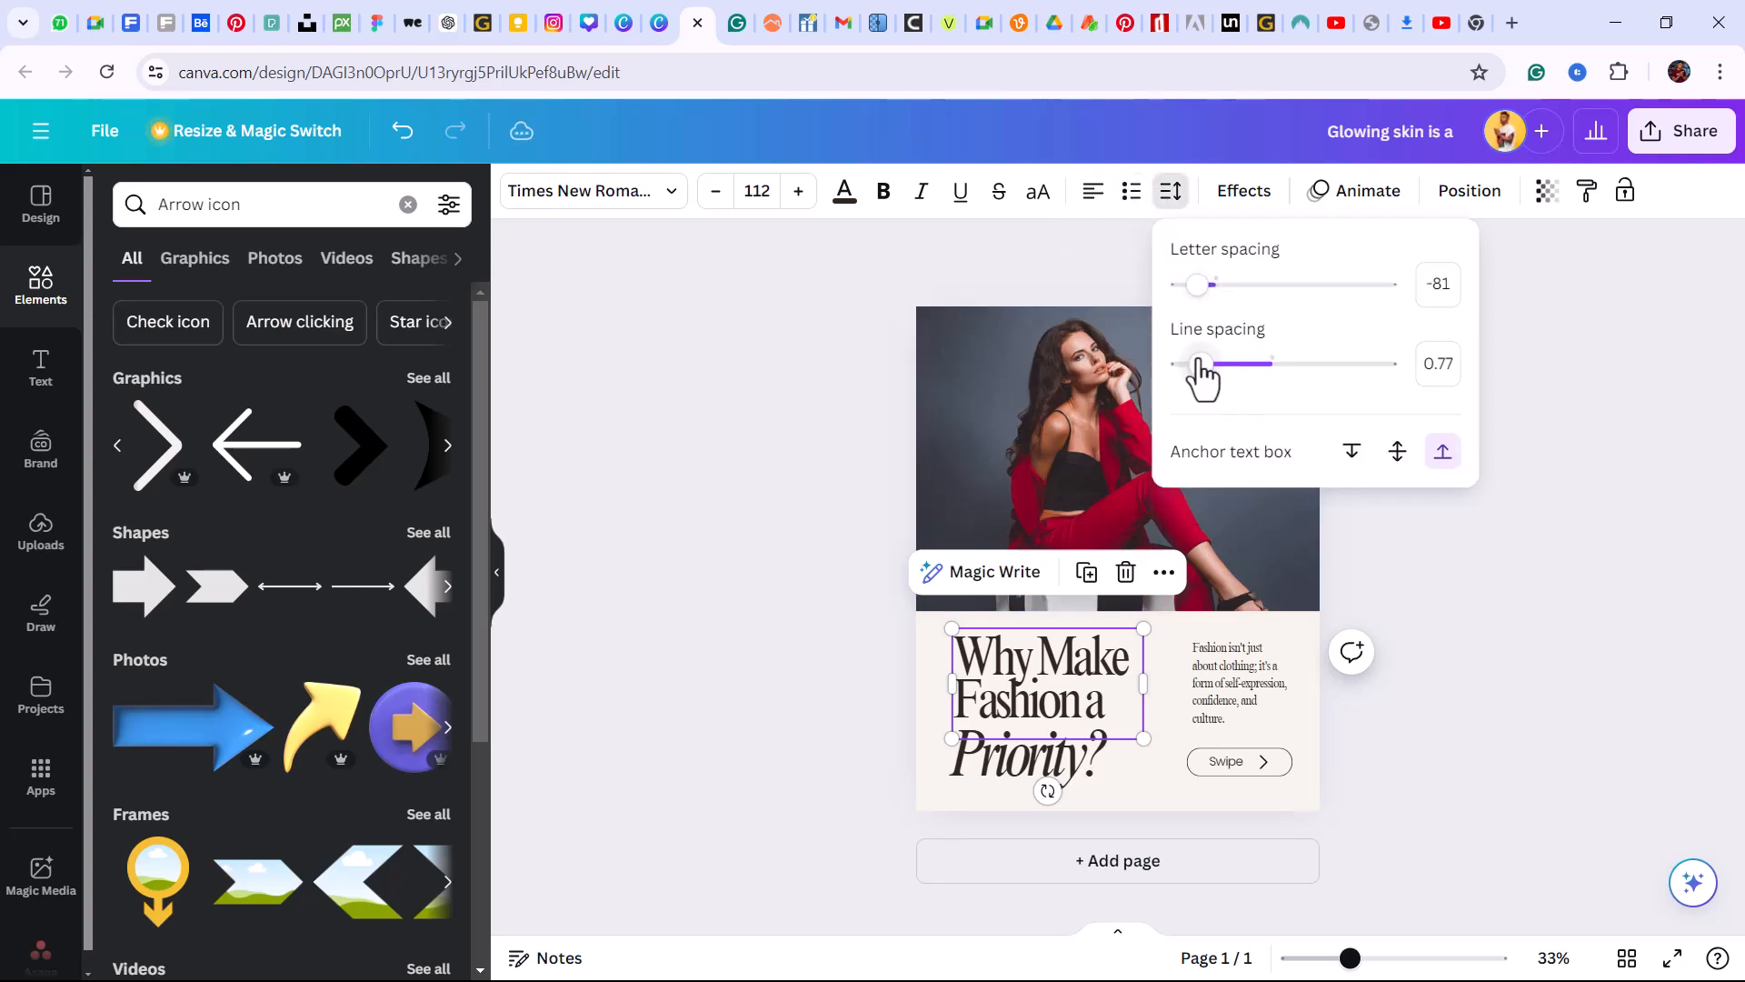
left_click_drag(1201, 364, 1216, 363)
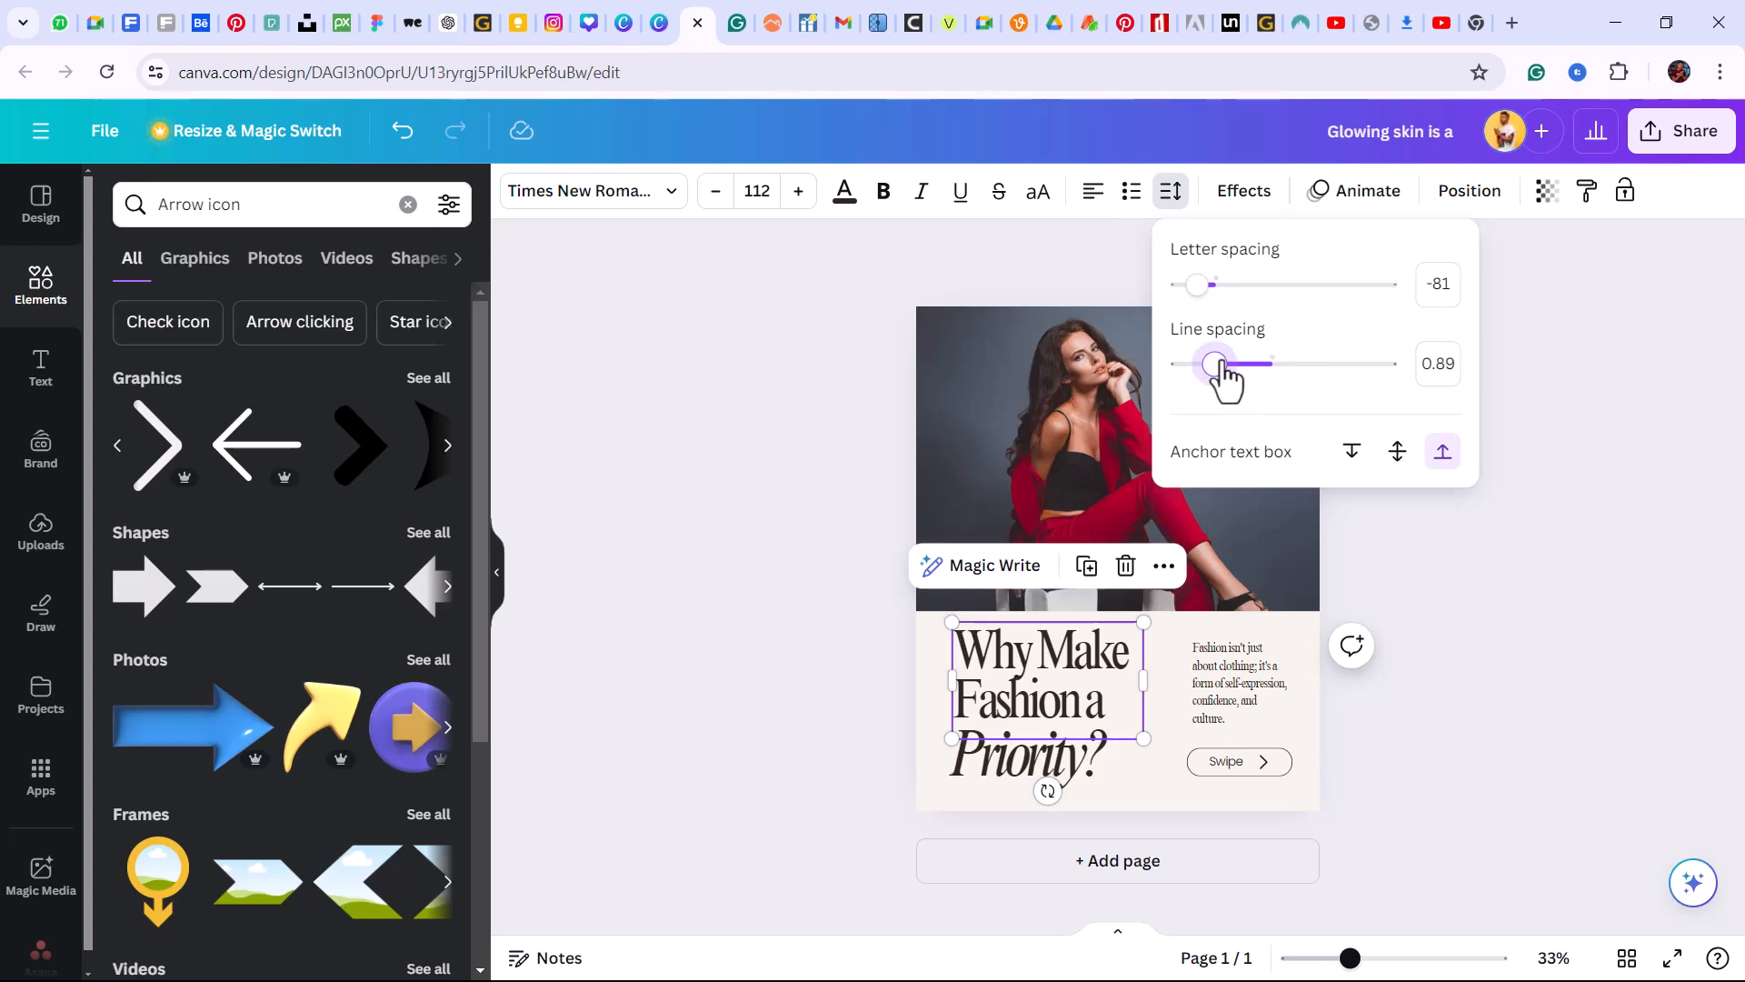
left_click_drag(1215, 363, 1218, 363)
left_click_drag(1219, 366, 1219, 367)
left_click(1378, 647)
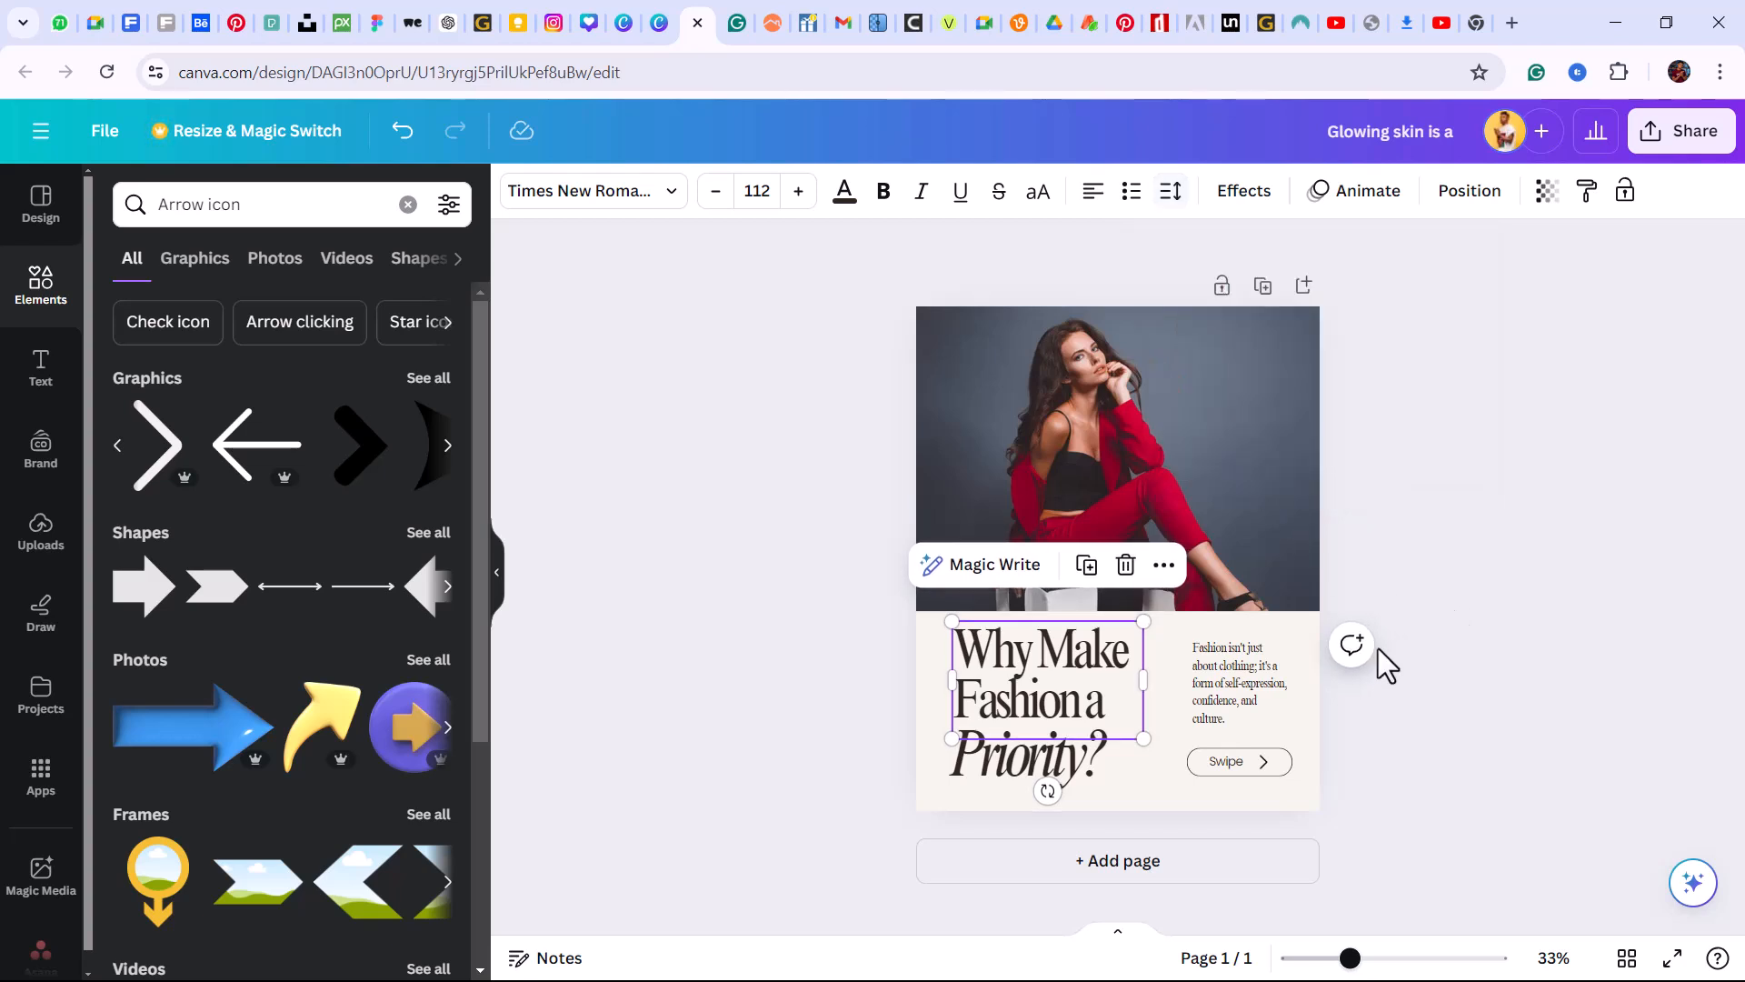
Switch to the Fusion Wears logo design
left_click(1493, 735)
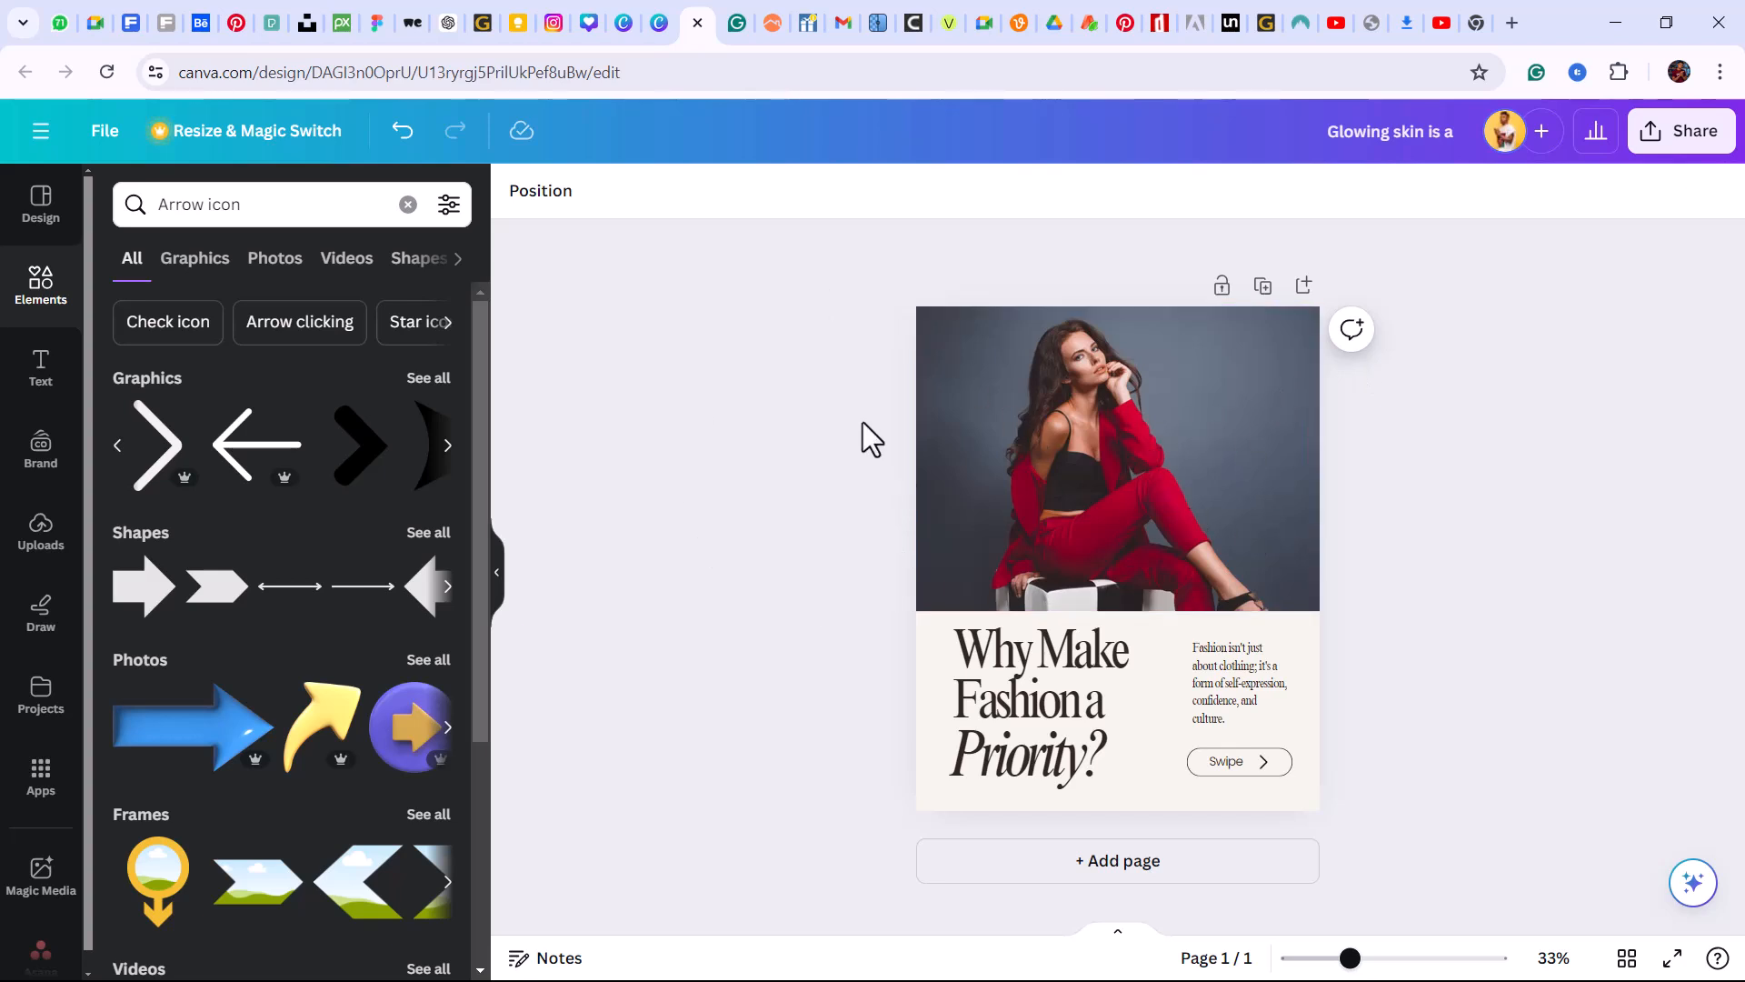
left_click(659, 23)
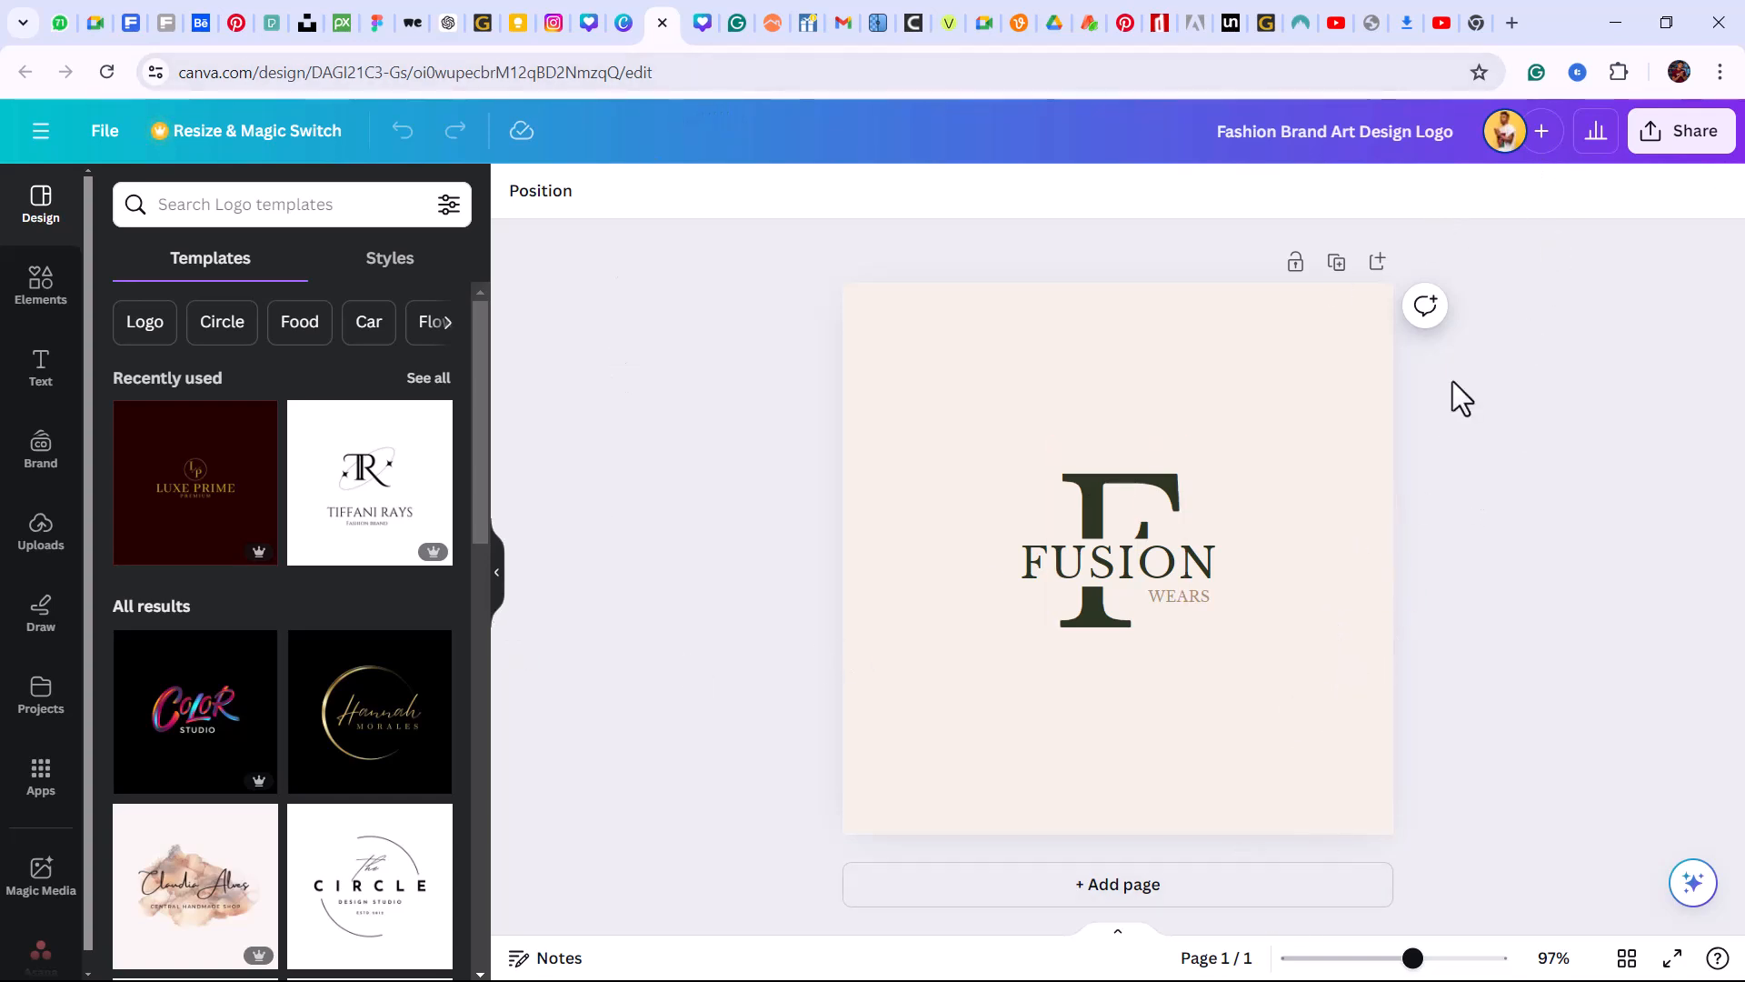
Try to select the whole Fusion Wears logo and move it off its canvas, and undo the move
left_click(1158, 335)
left_click_drag(1174, 355, 1252, 322)
left_click(1131, 573)
left_click_drag(998, 417, 1311, 751)
left_click_drag(1132, 560, 1502, 526)
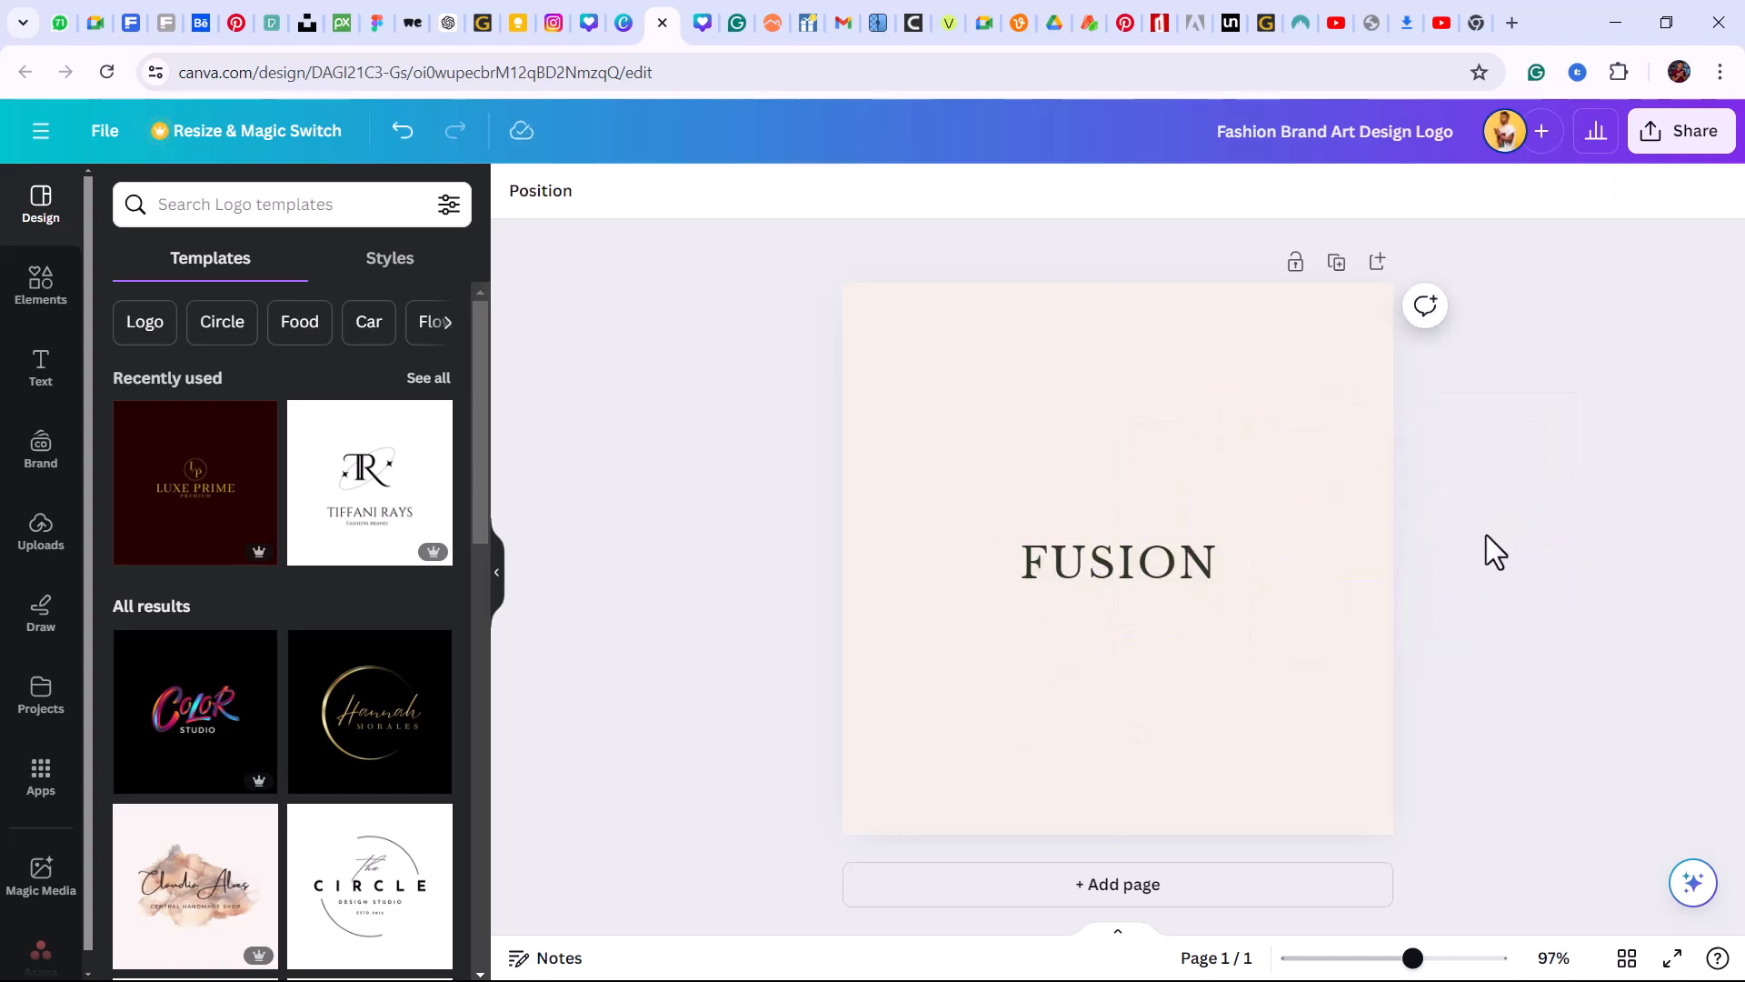
key("ctrl+z")
Unlock the "FUSION" wordmark in the logo design
left_click(1122, 575)
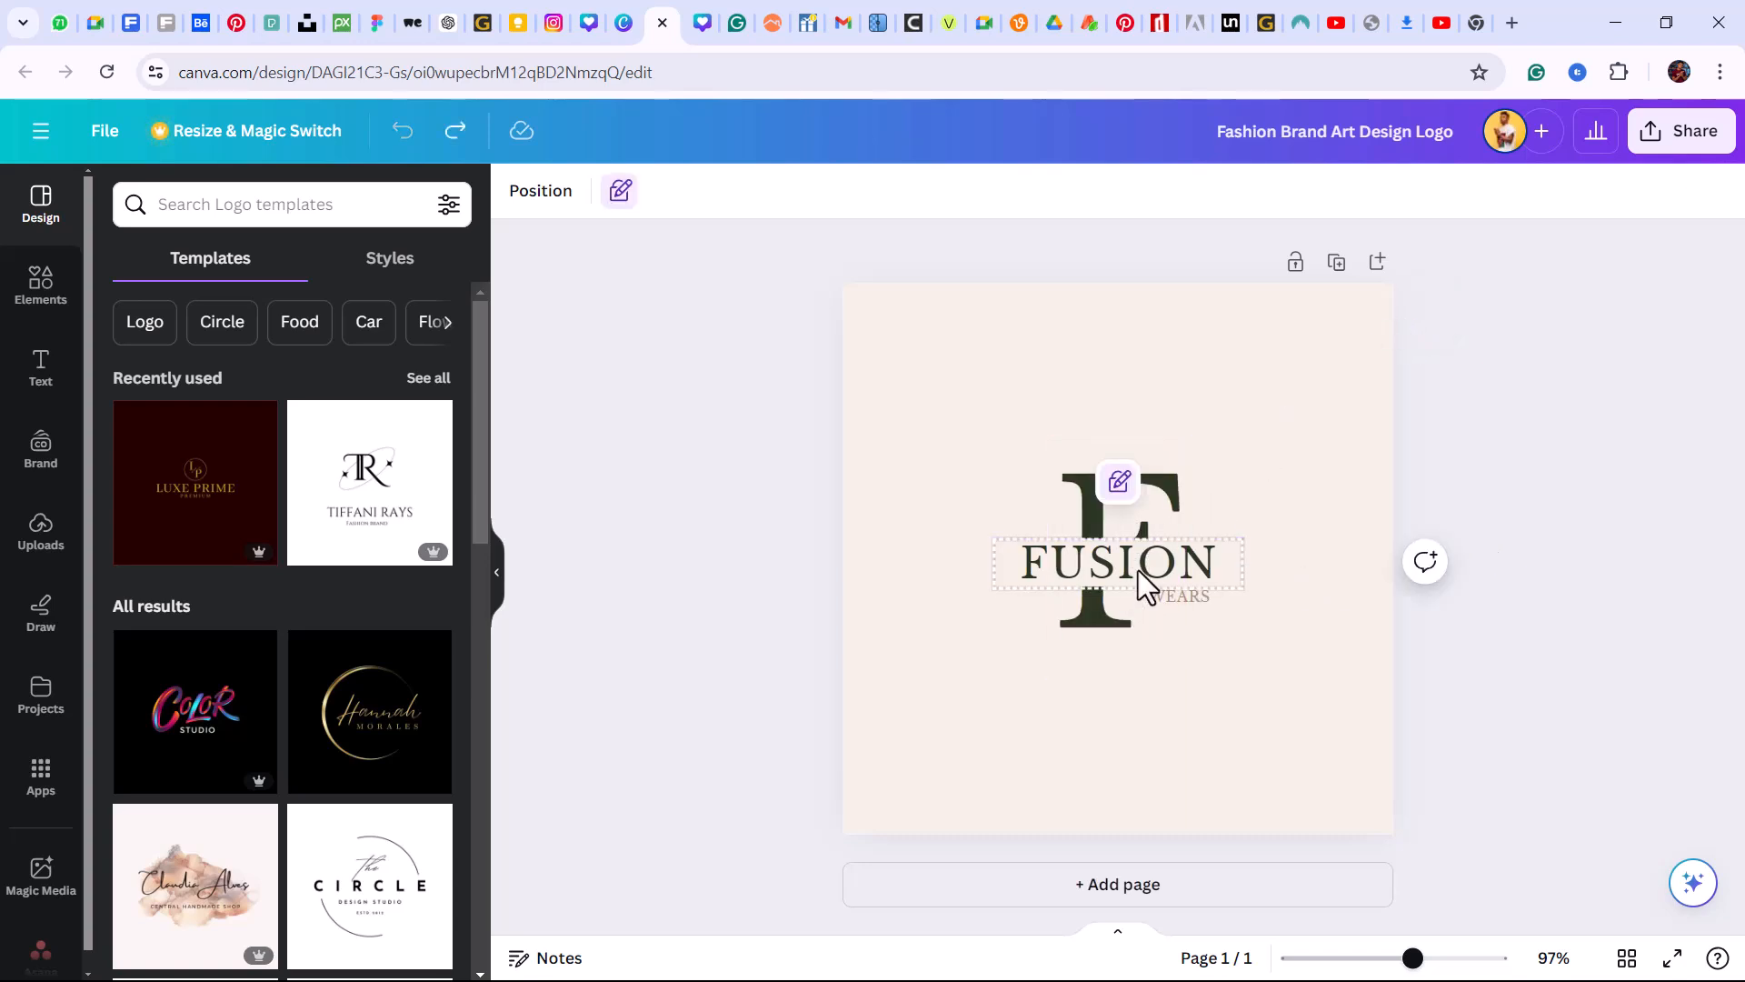
left_click(1120, 483)
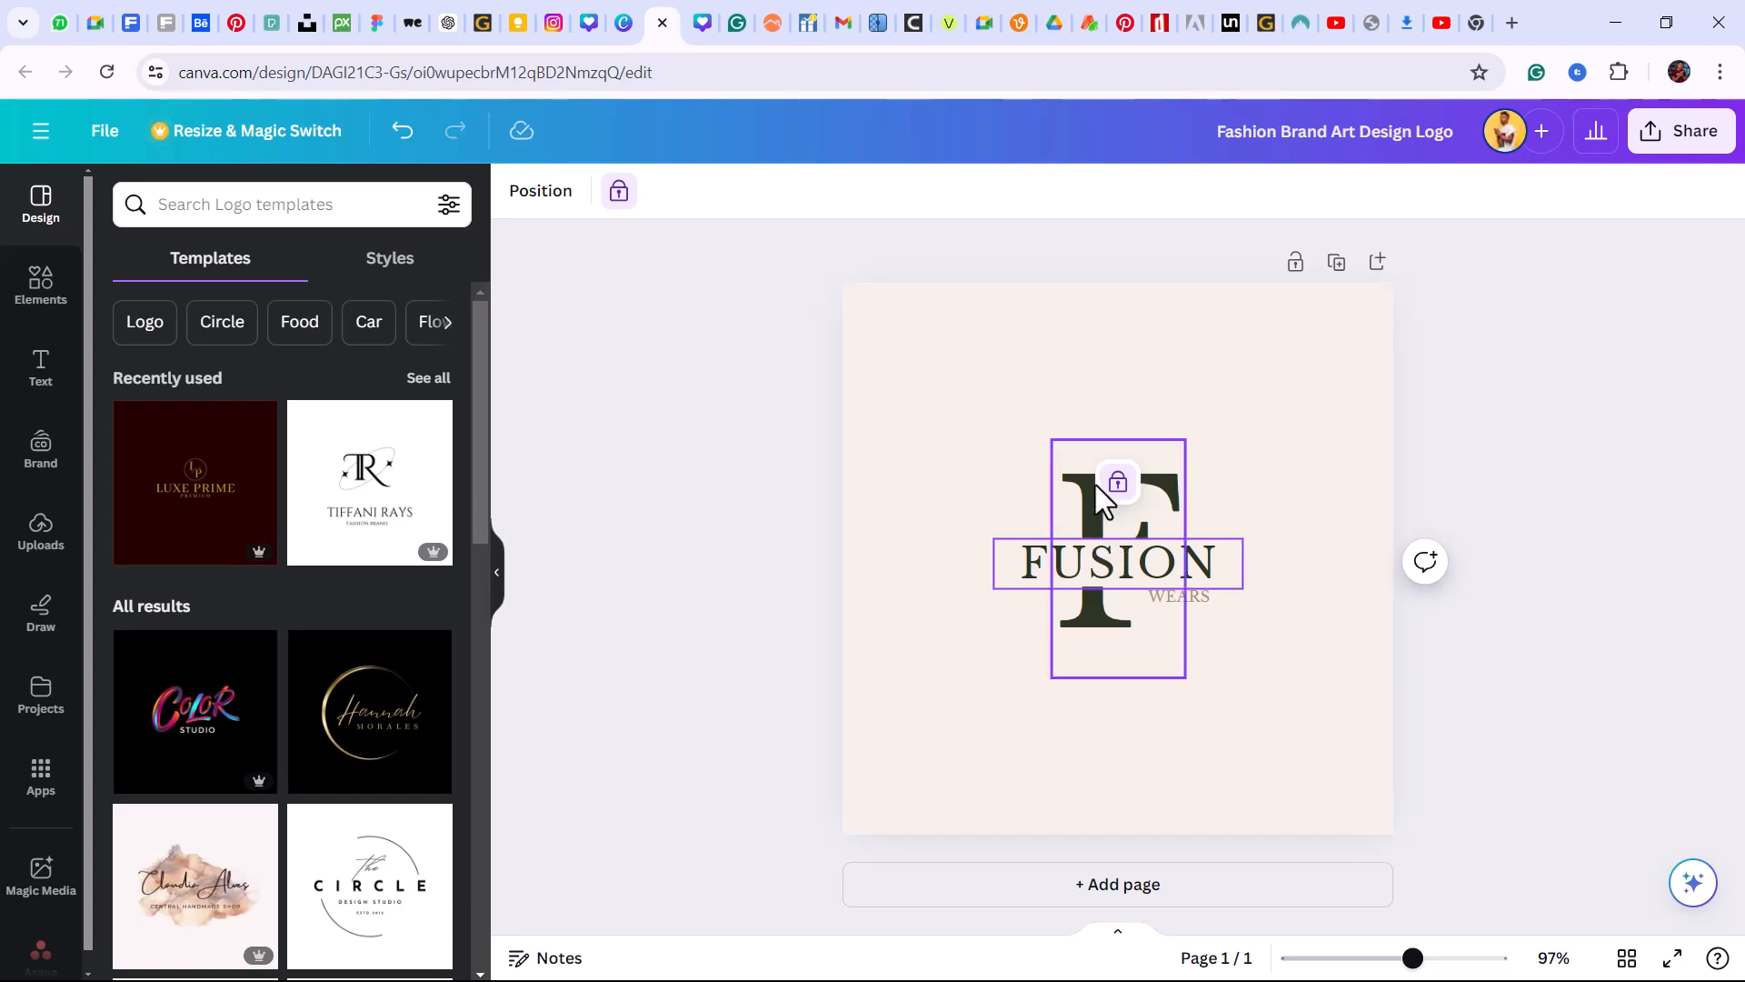
left_click(1122, 486)
left_click(963, 498)
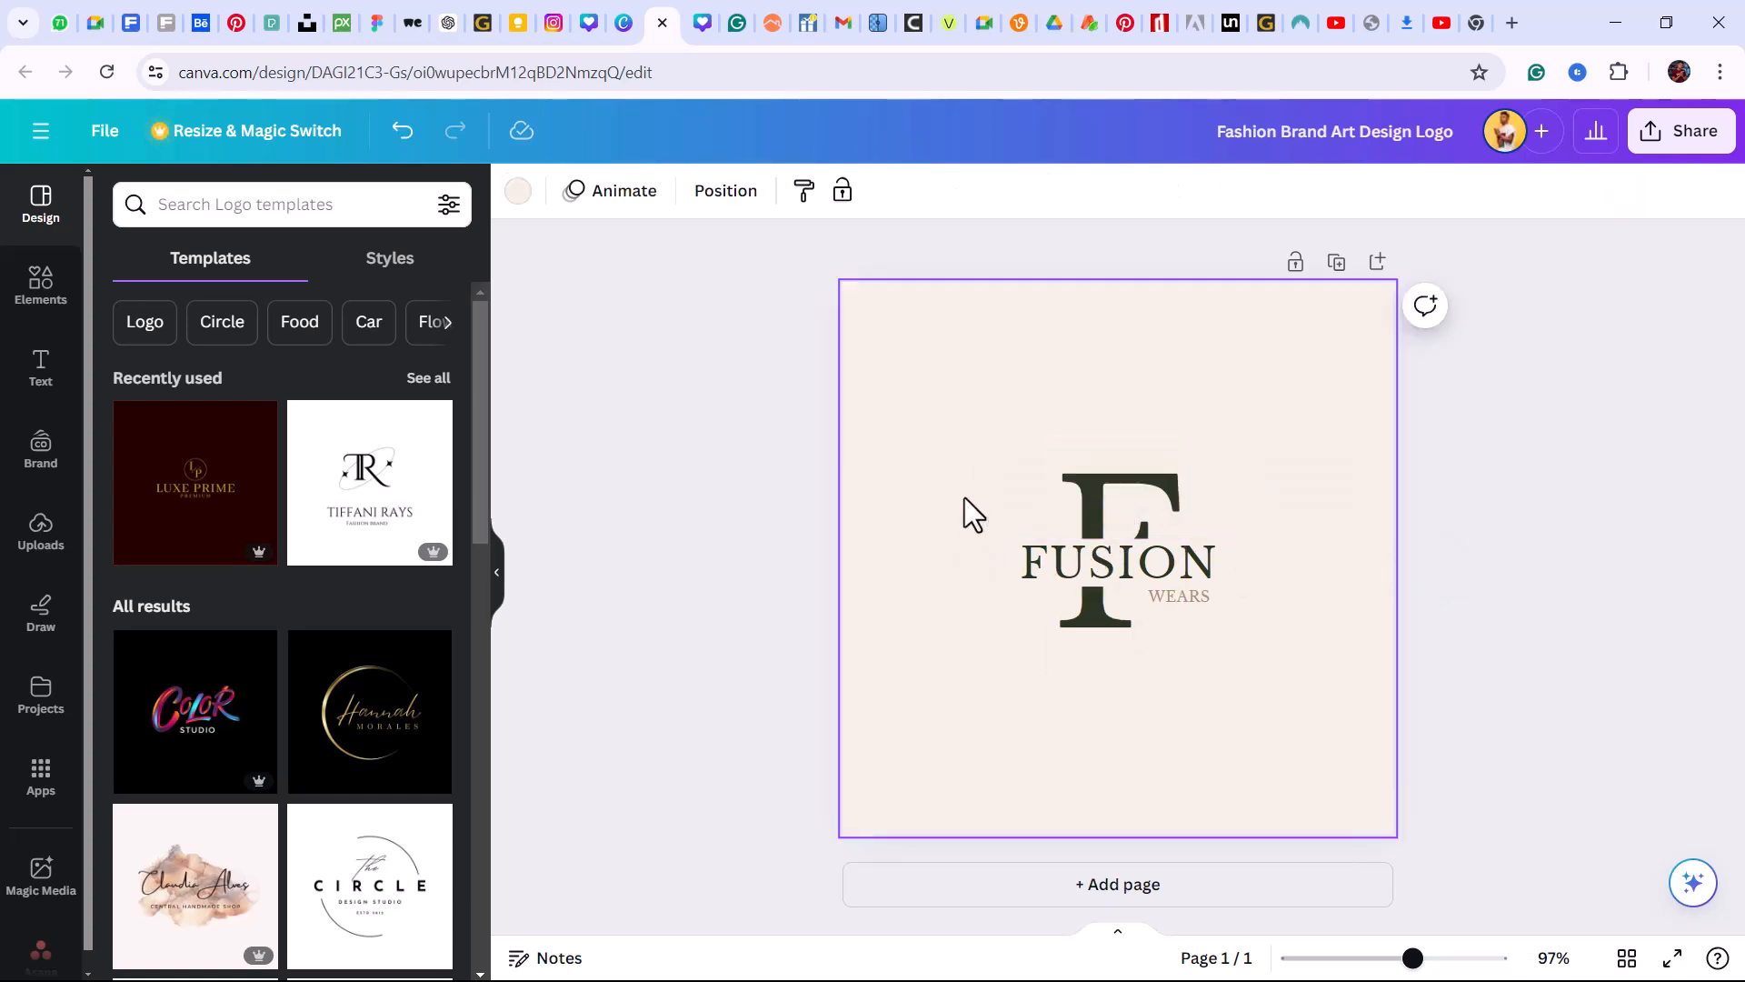
Select all elements of the Fusion Wears logo and copy them
left_click_drag(962, 395, 1150, 559)
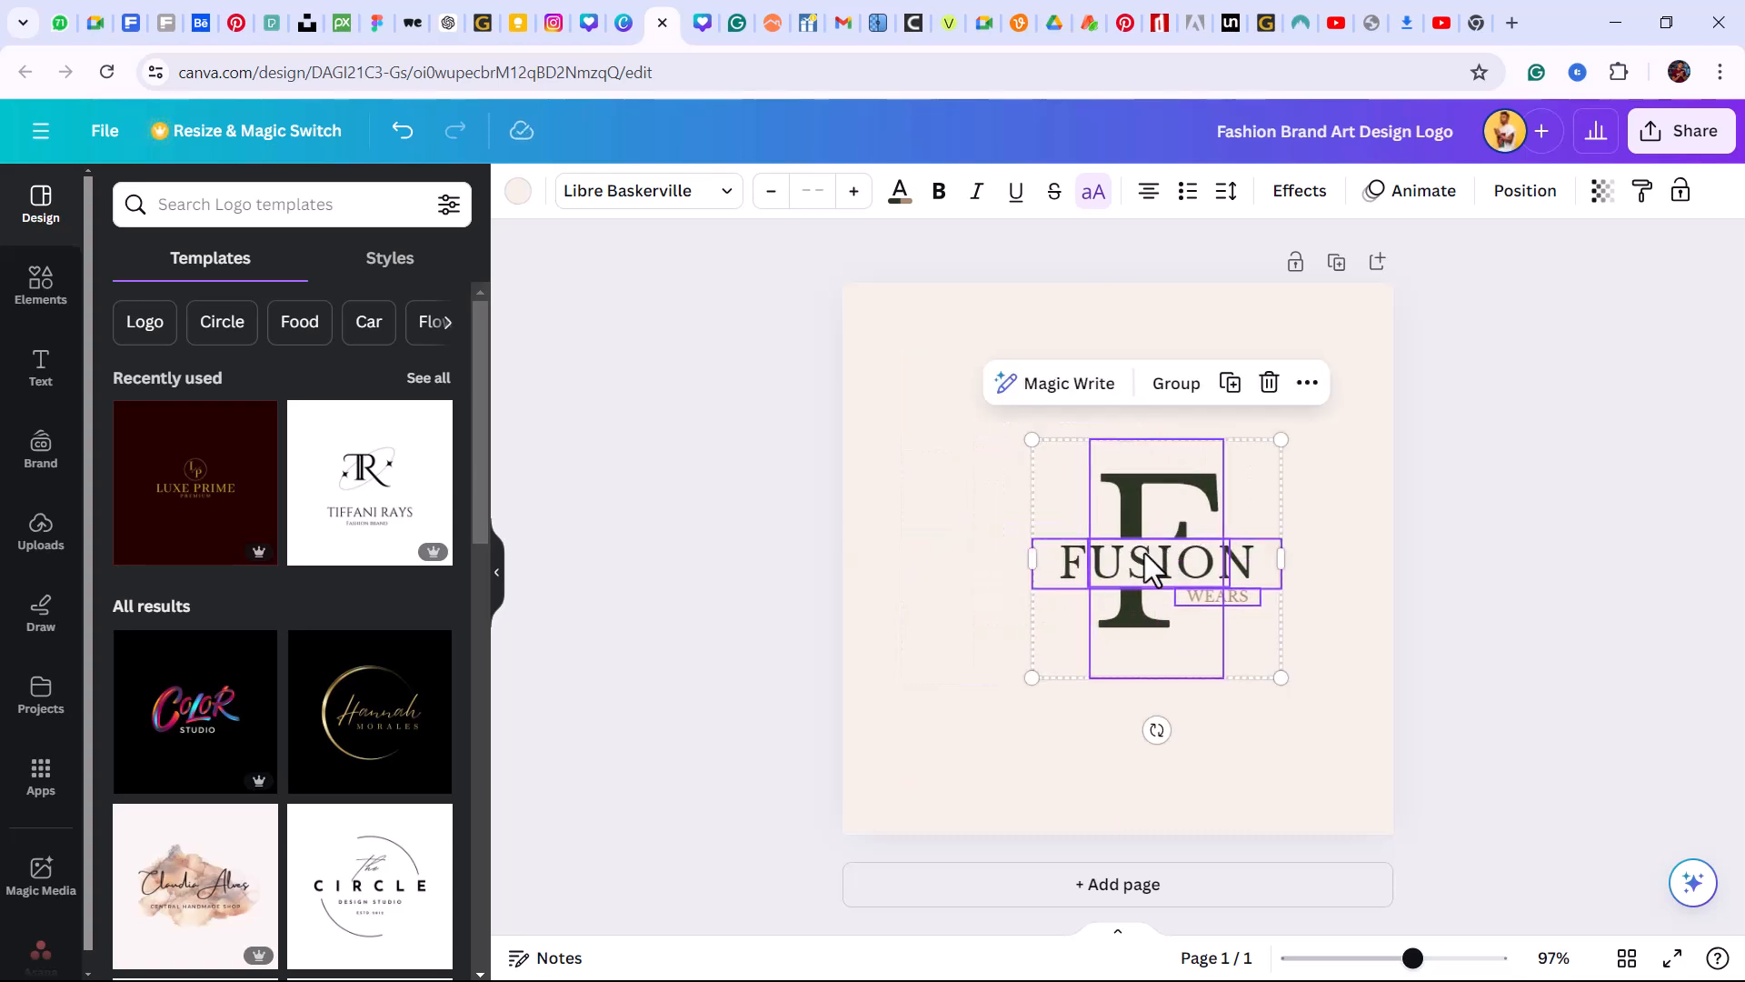
right_click(1160, 544)
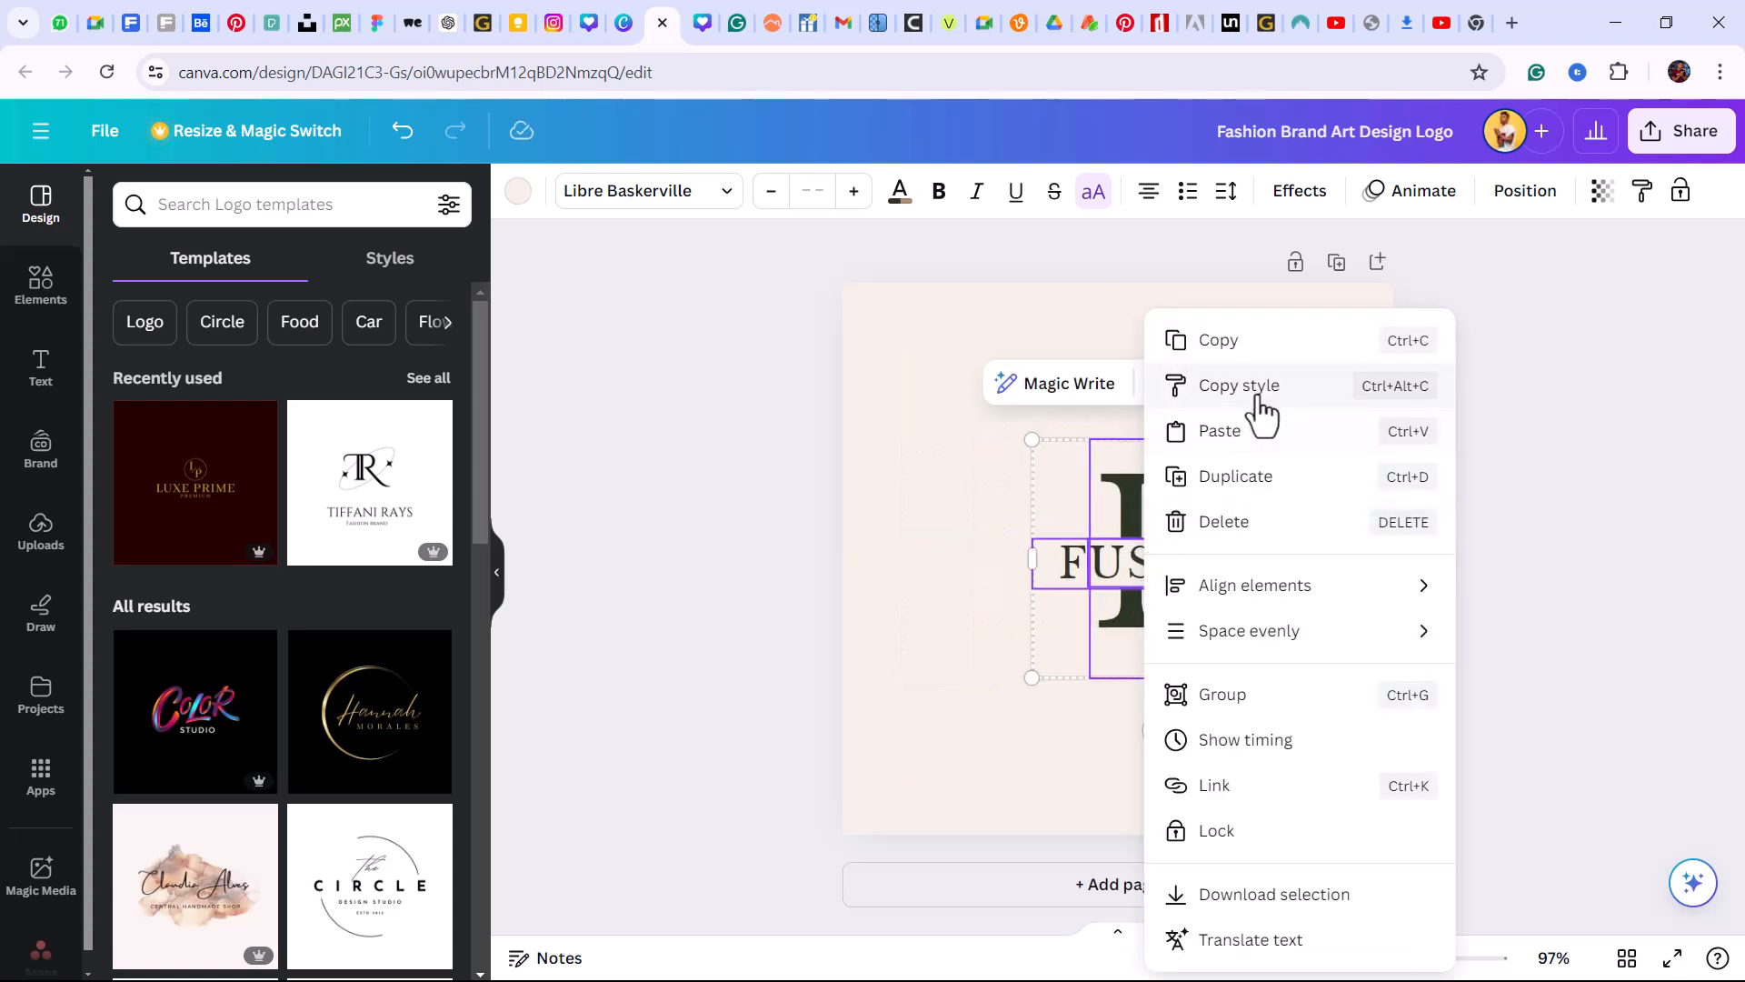
left_click(1253, 356)
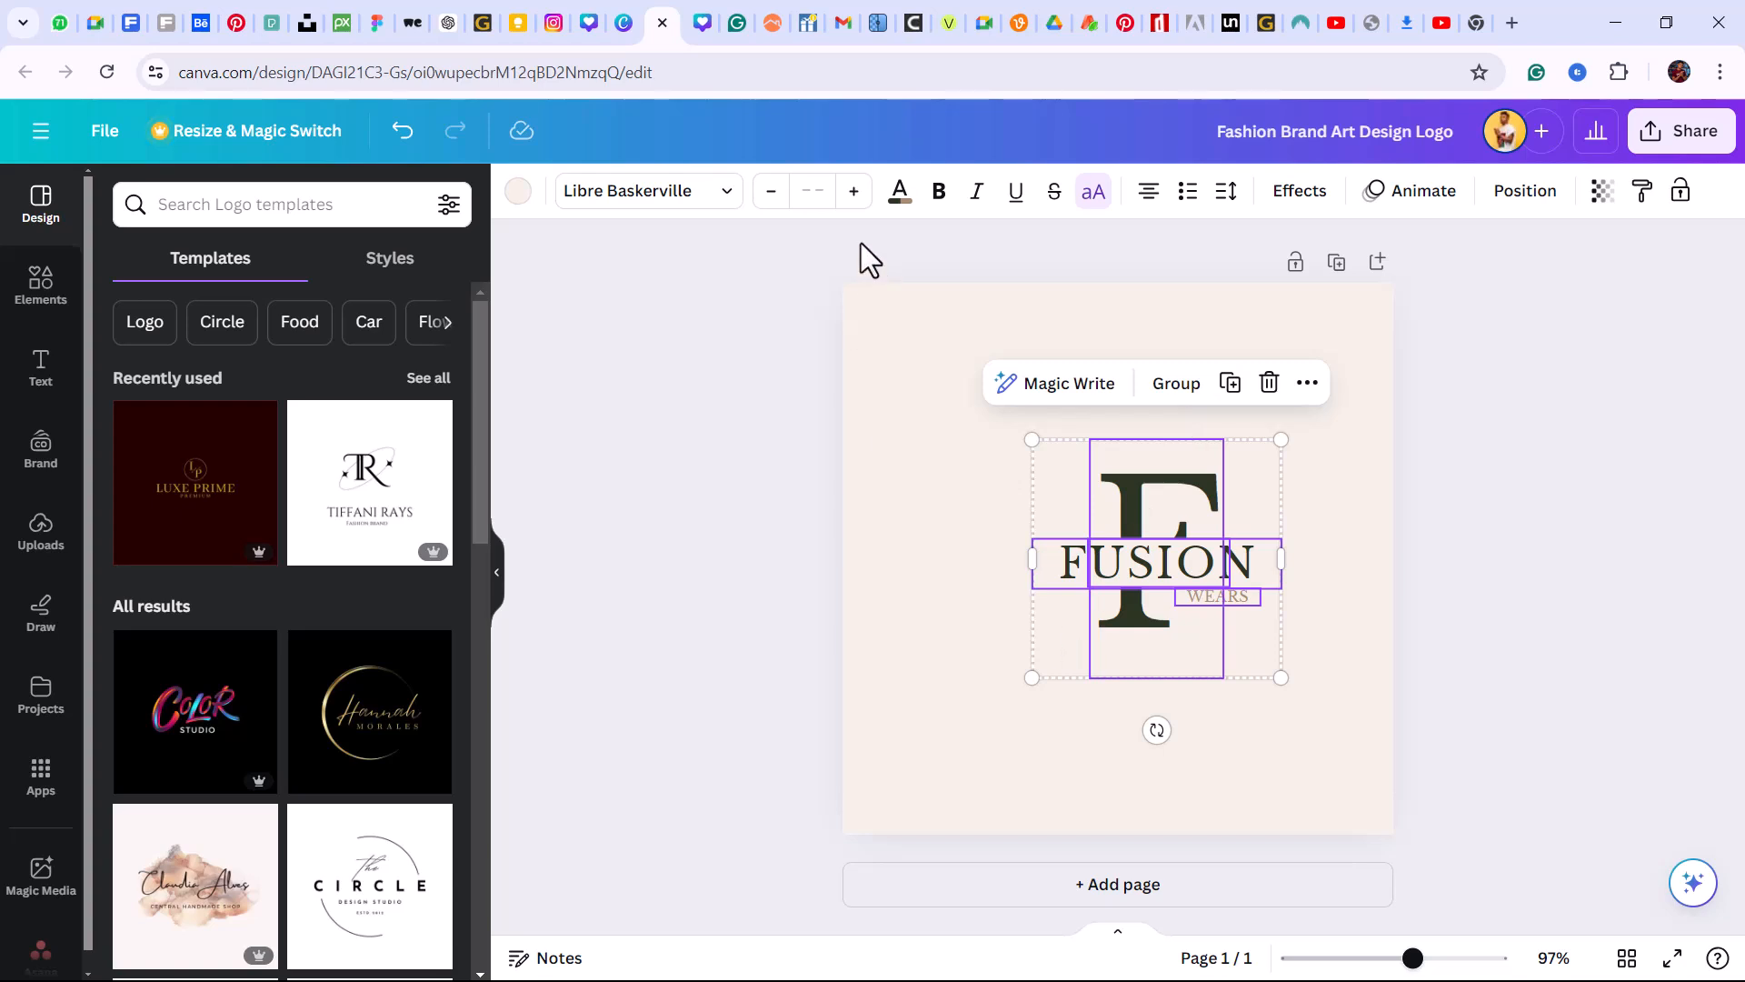
Paste the copied logo onto the carousel cover, allowing clipboard access, and move it to the photo's upper-right corner
left_click(697, 34)
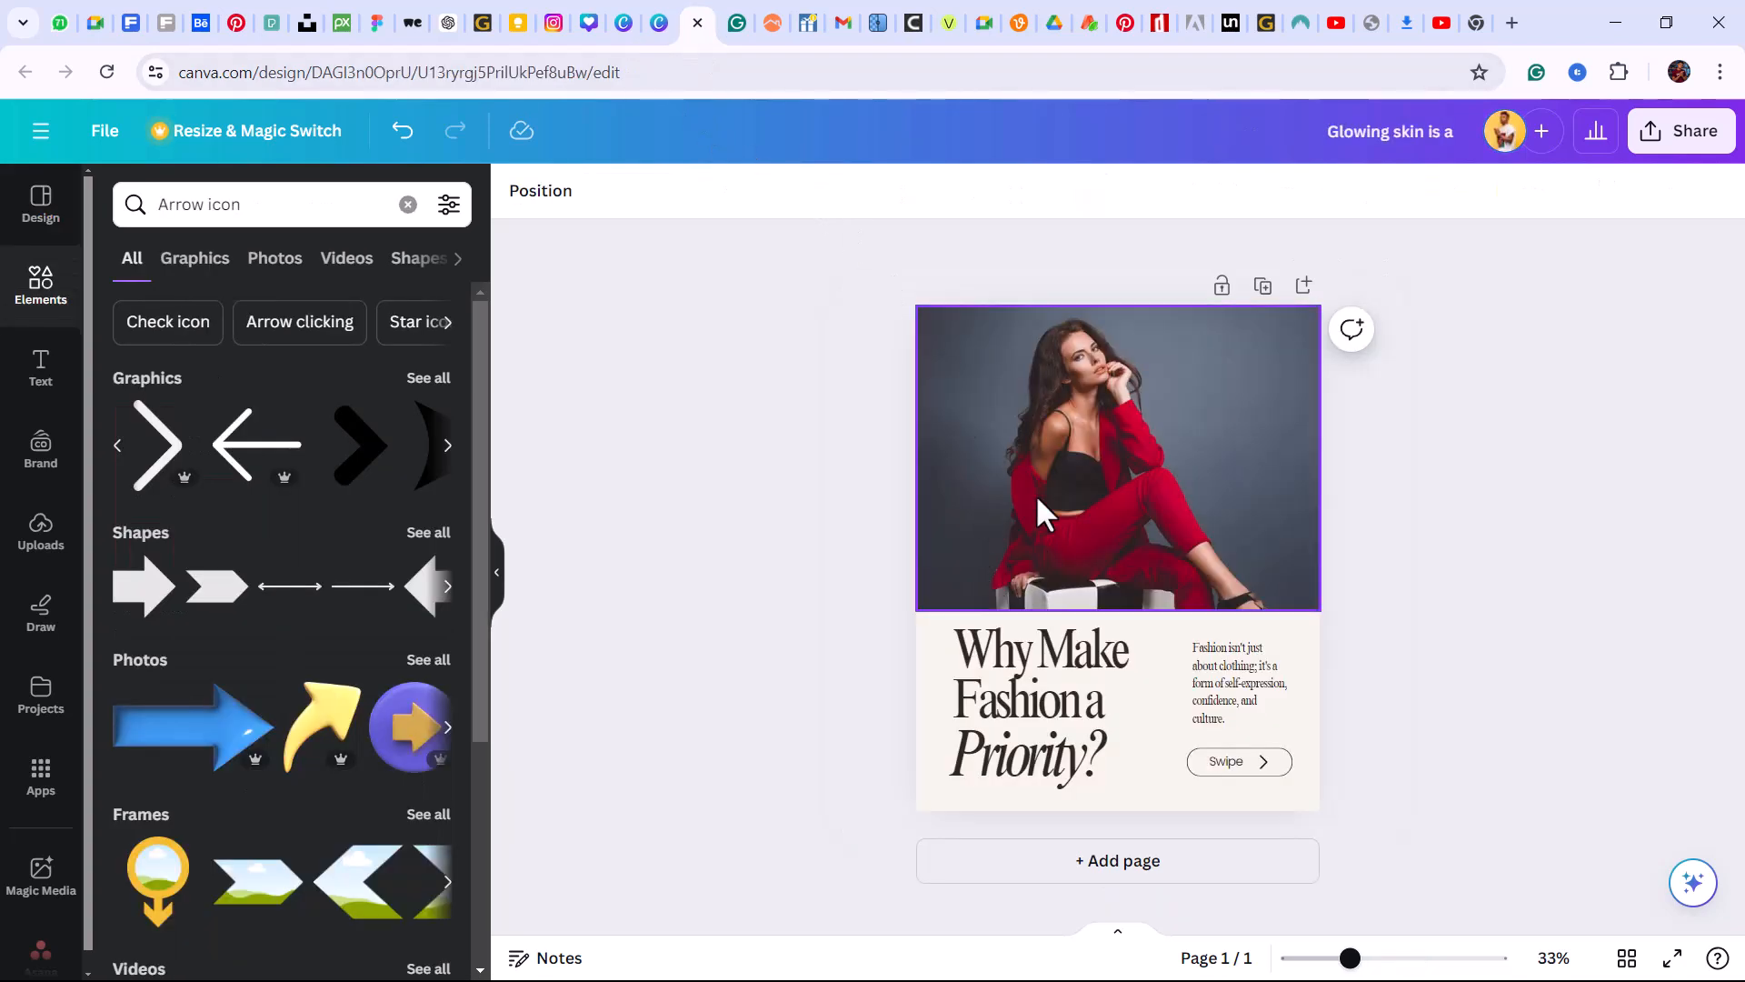
left_click(1067, 461)
left_click(1163, 631)
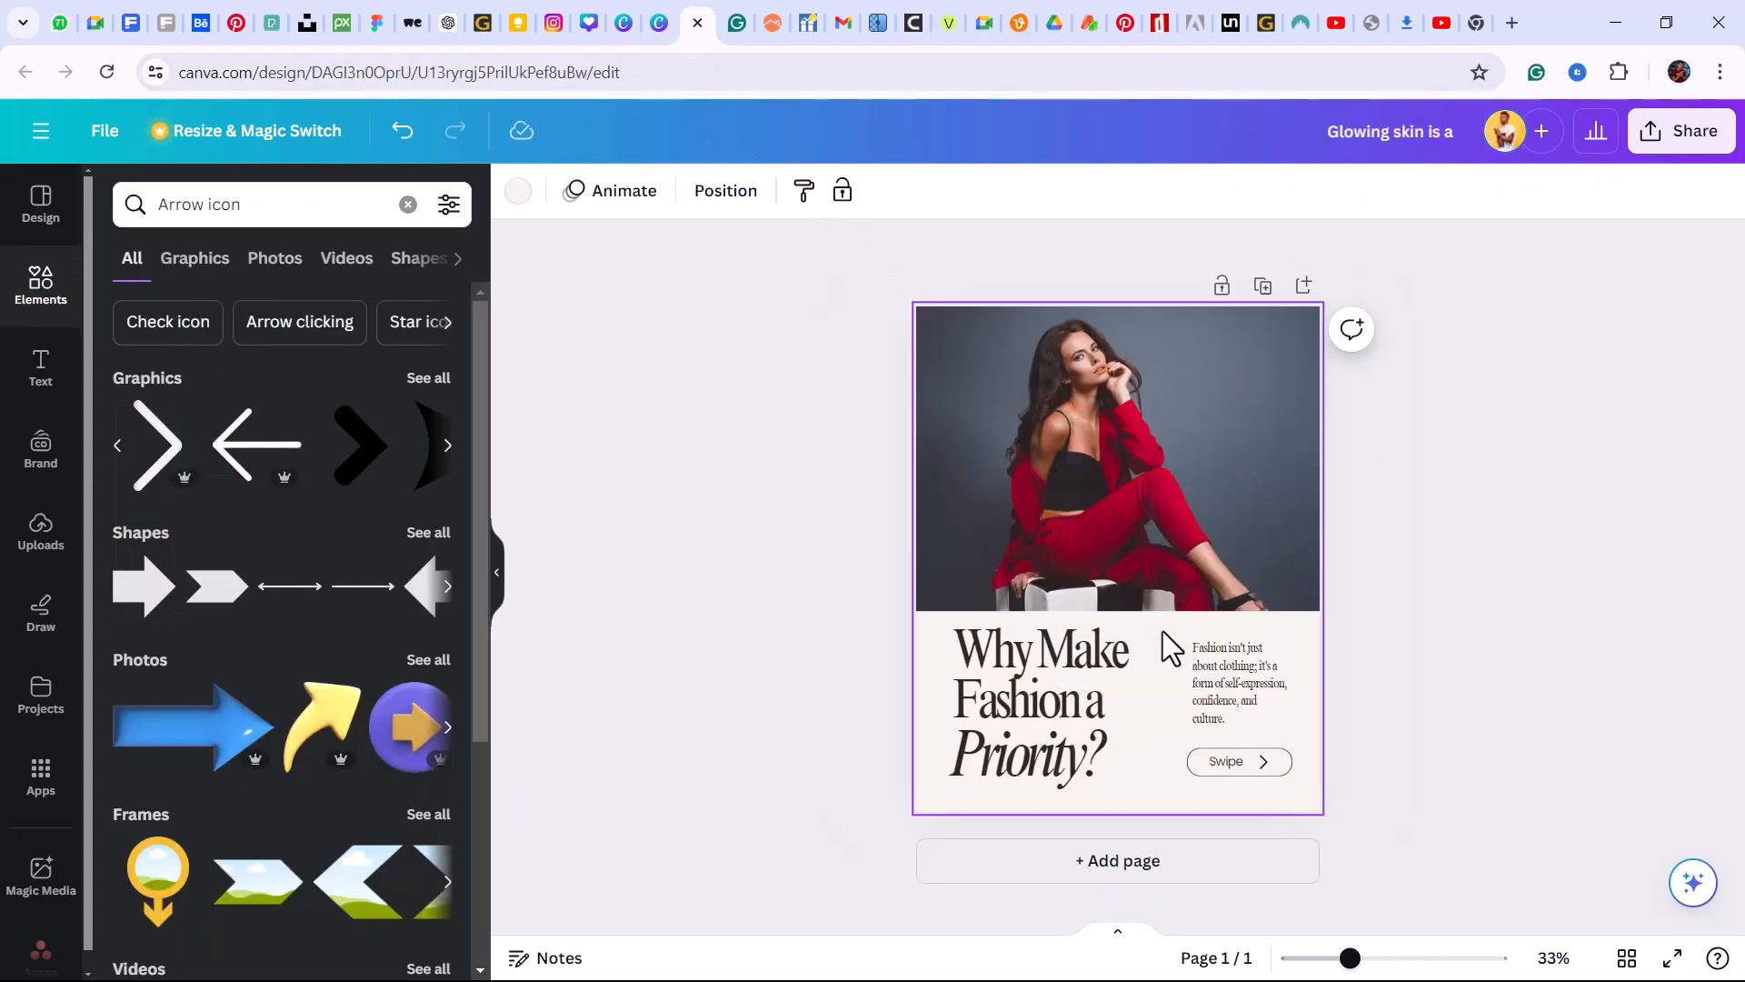
right_click(1165, 631)
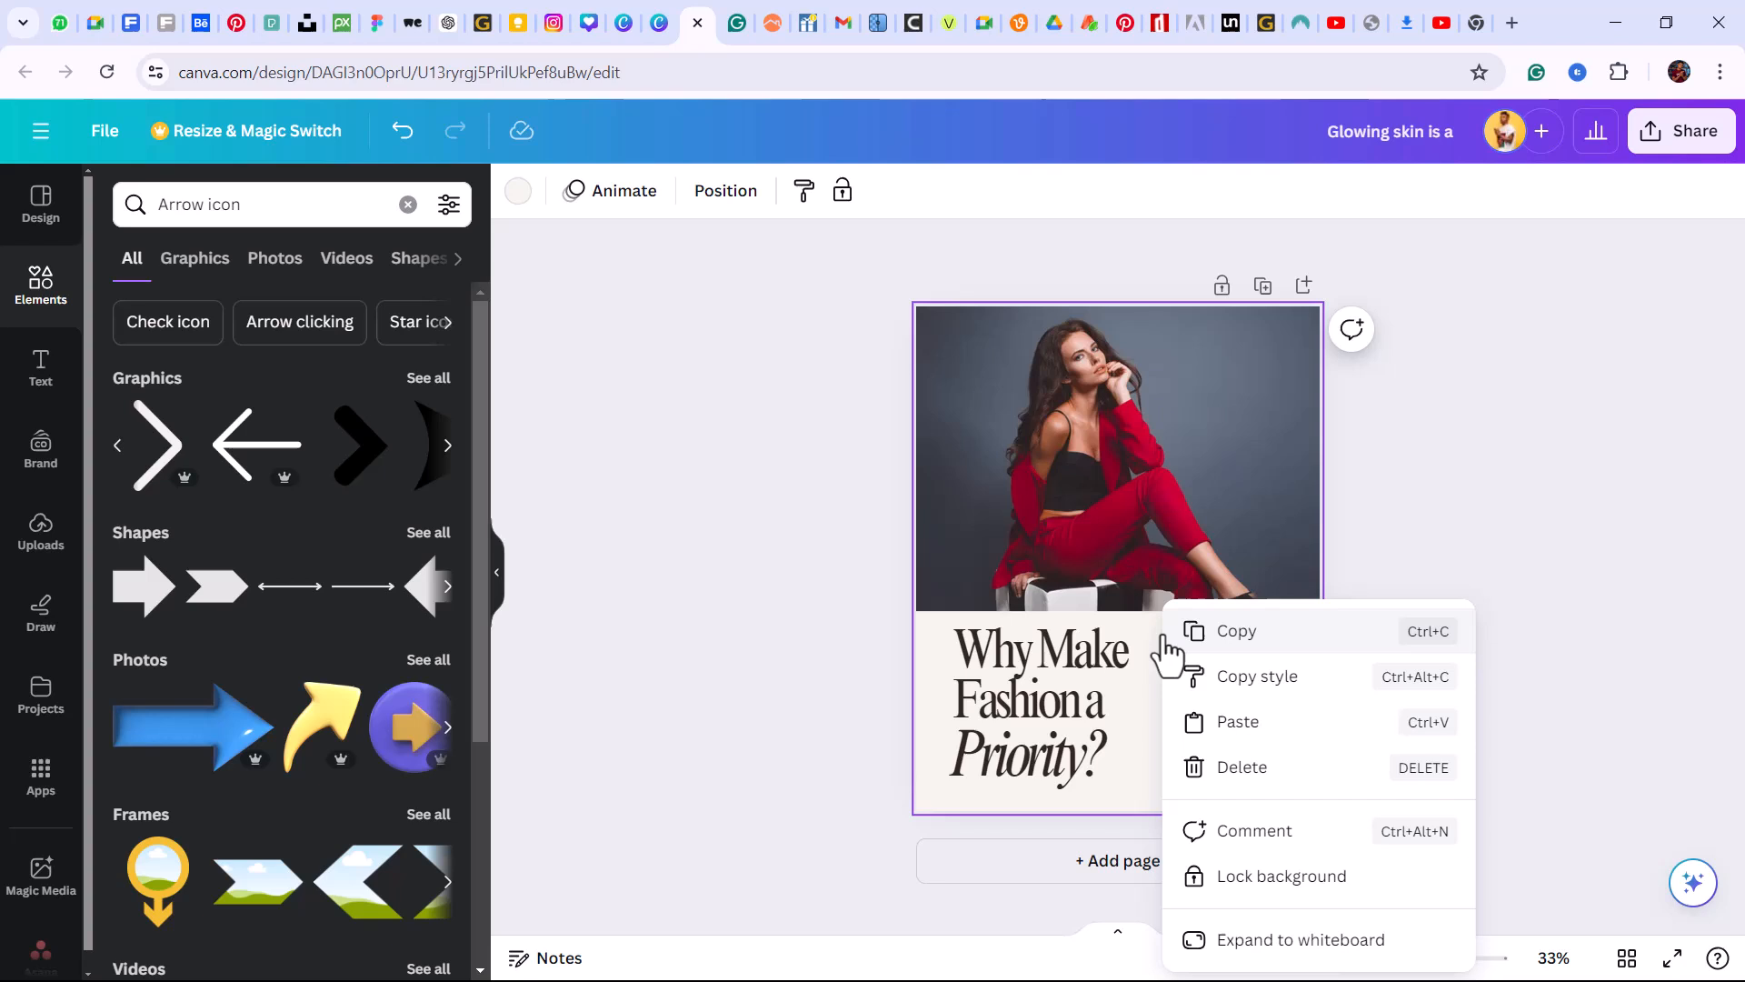
left_click(1238, 722)
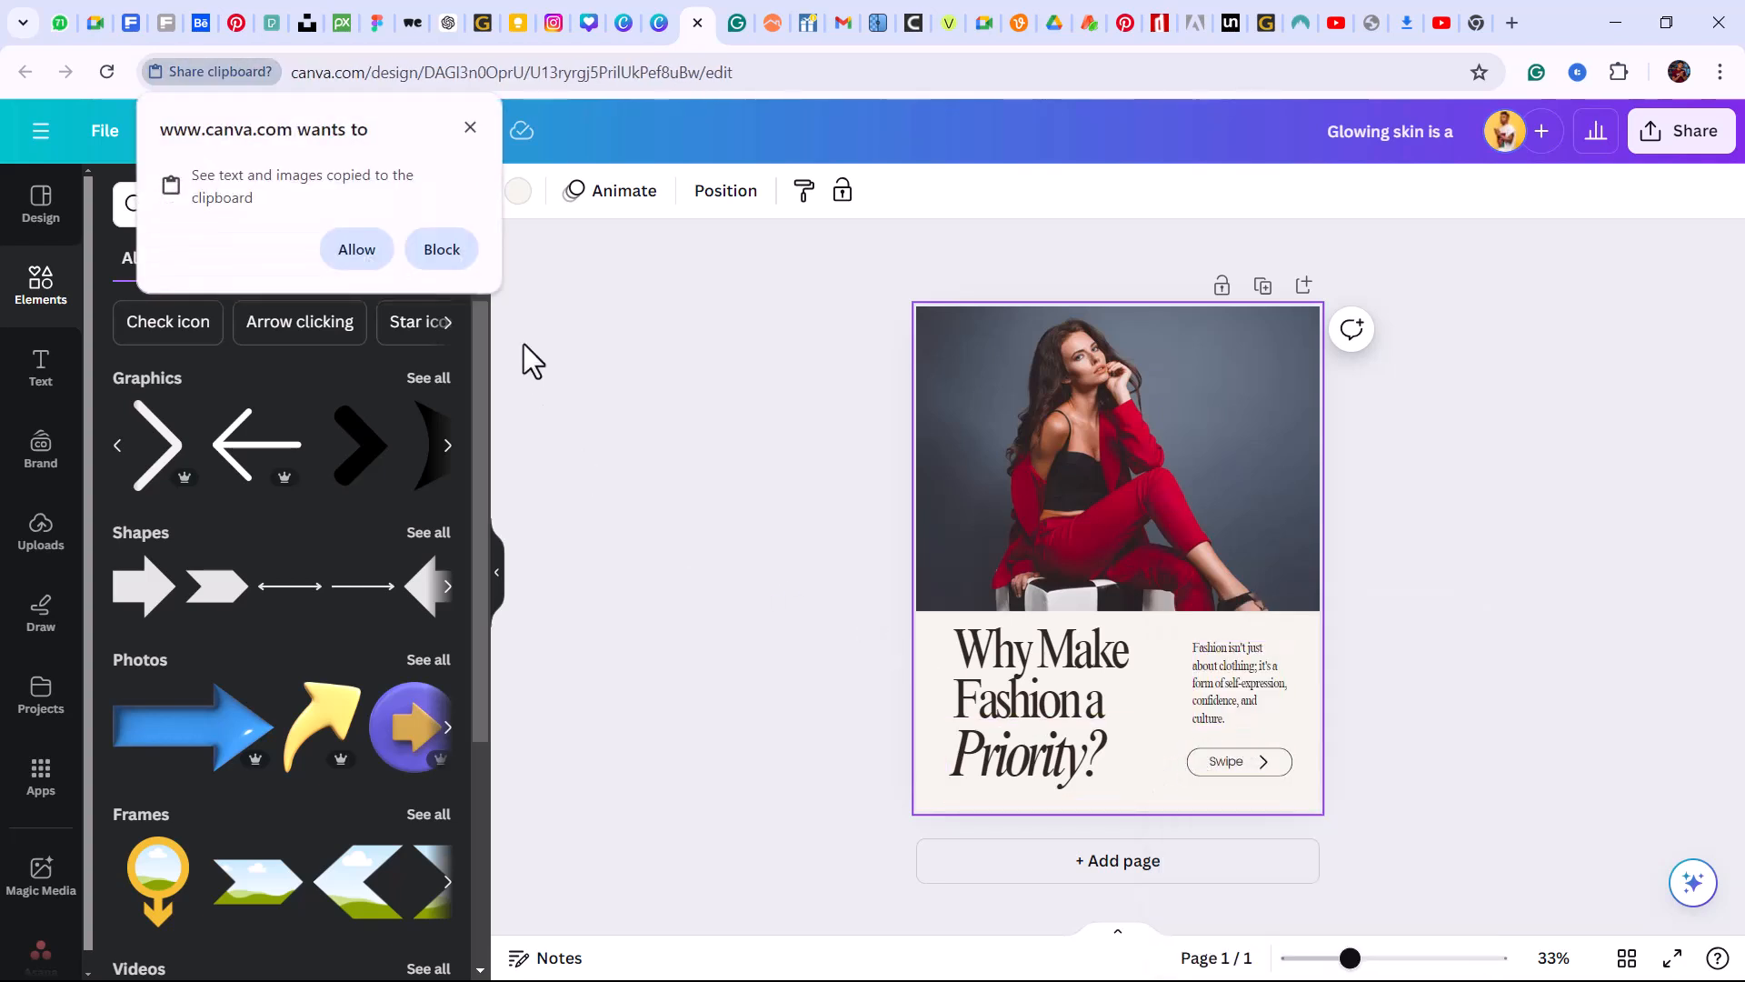
left_click(352, 252)
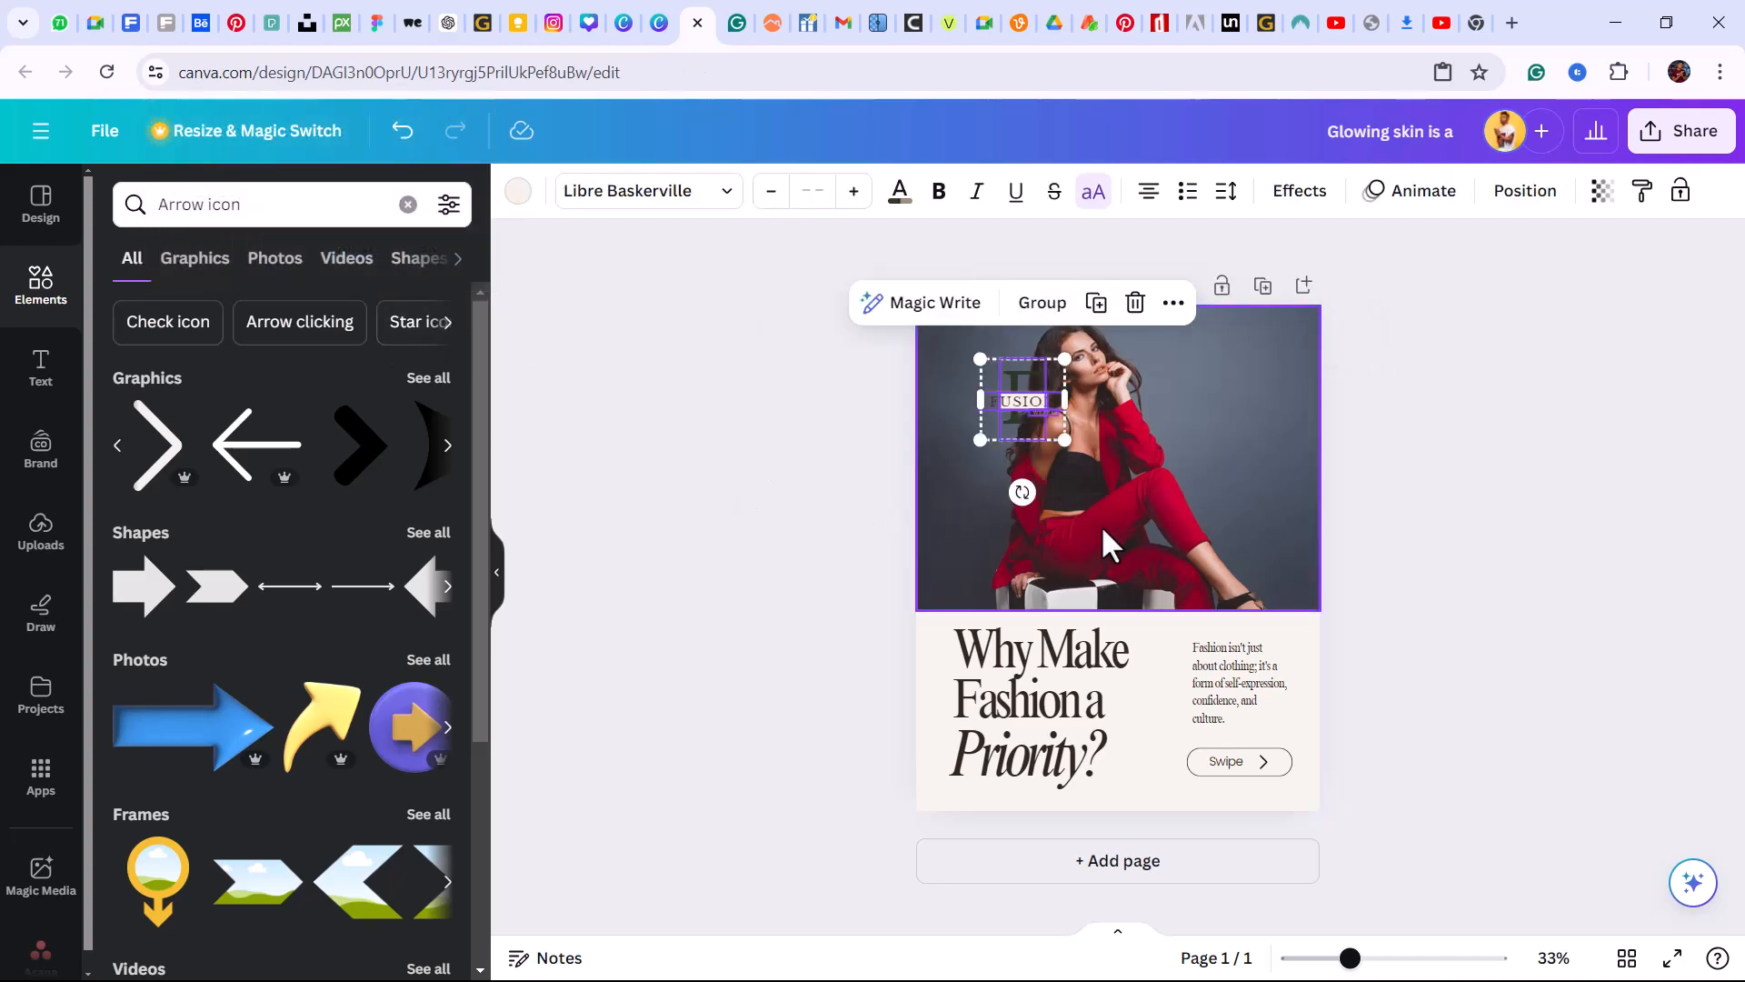
left_click_drag(1011, 382, 1243, 335)
left_click(1399, 362)
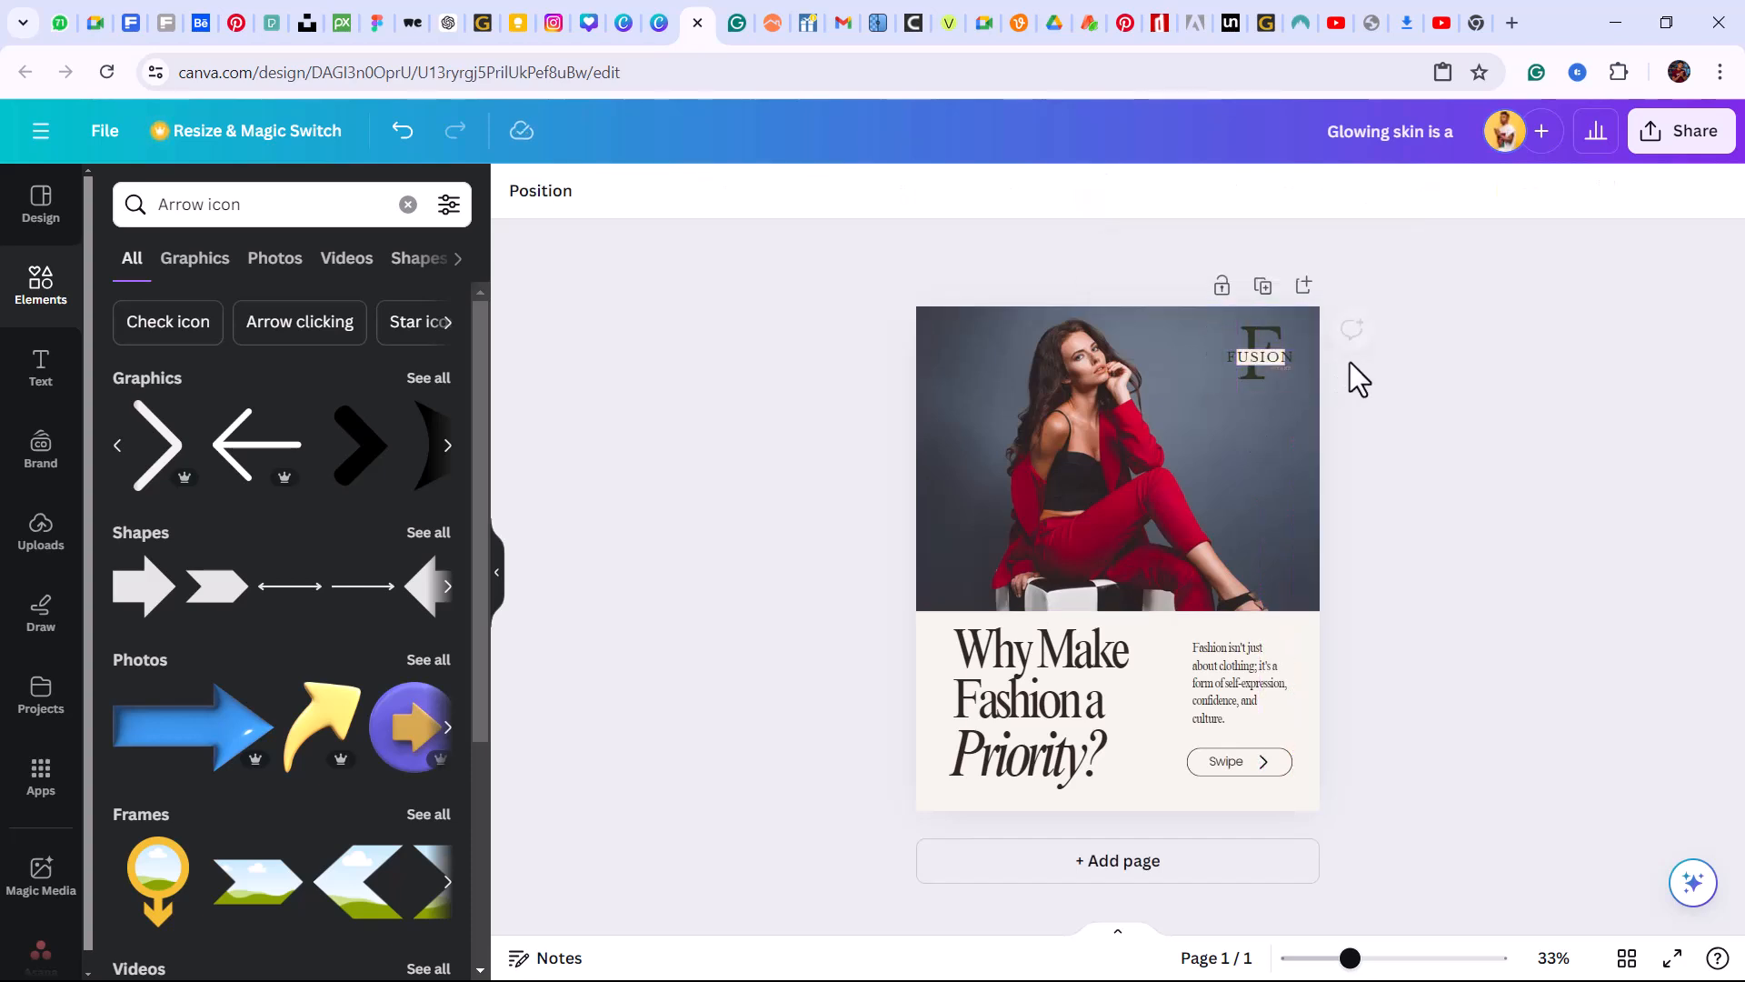
Try to select all parts of the pasted logo together over the cover photo
left_click(1265, 351)
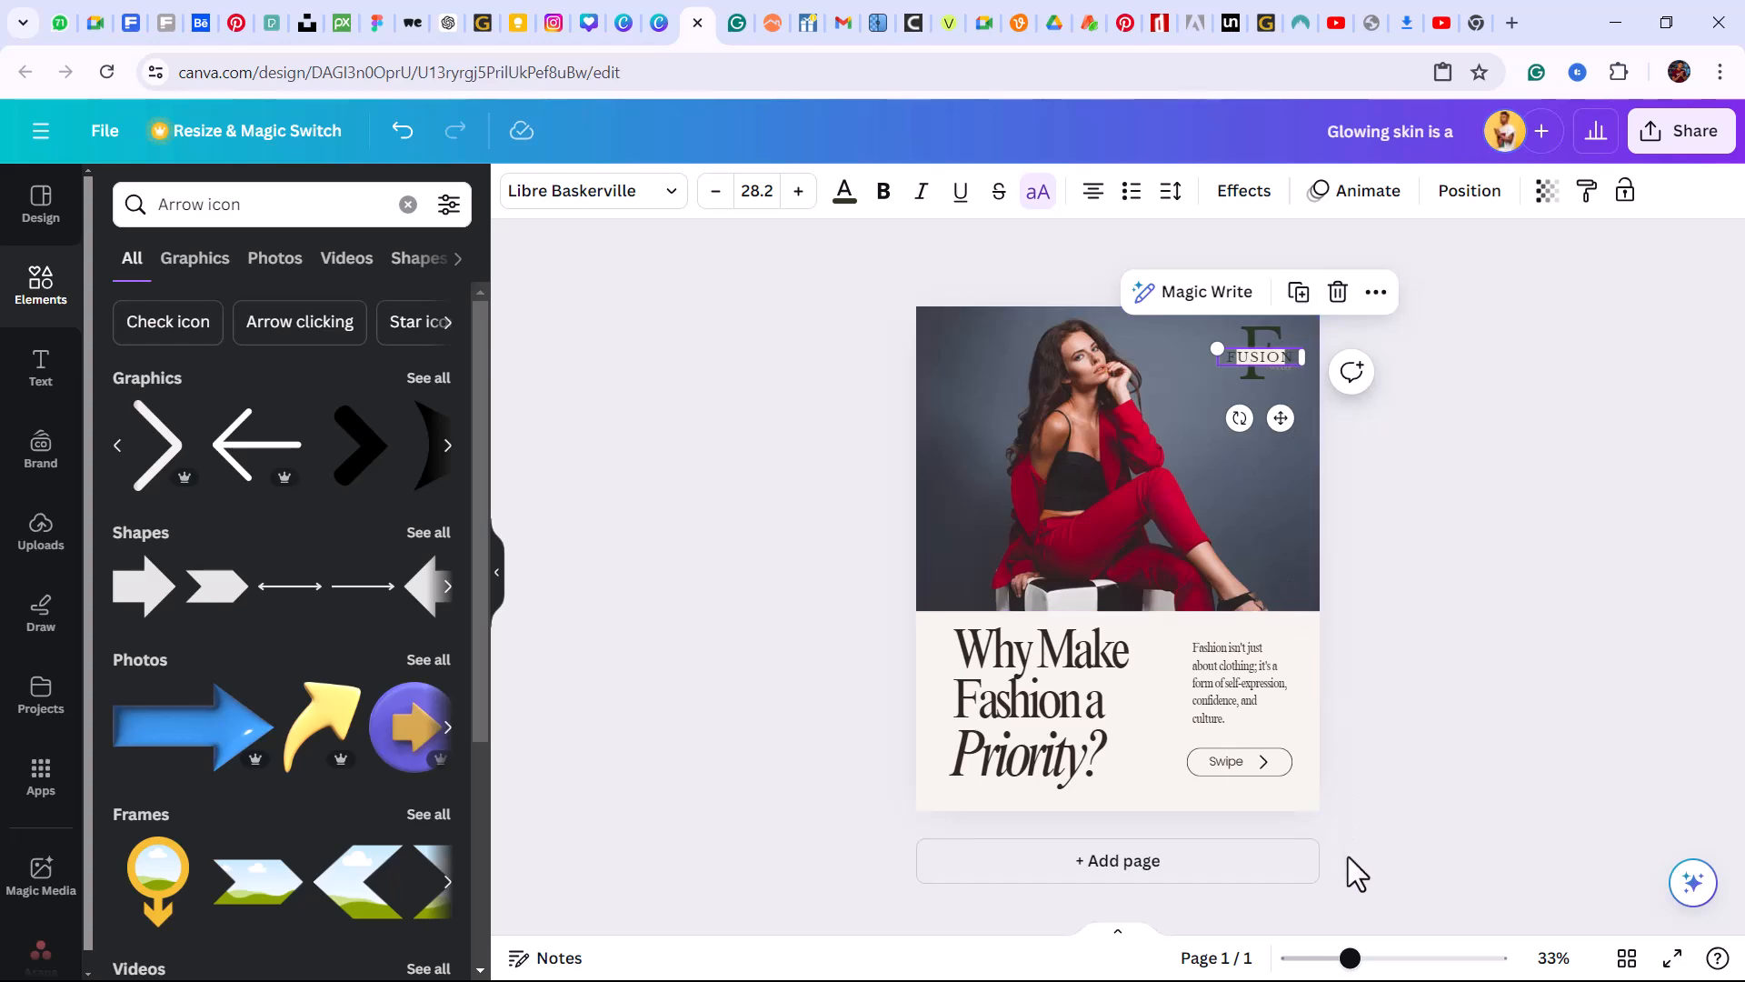
left_click_drag(1350, 958, 1403, 959)
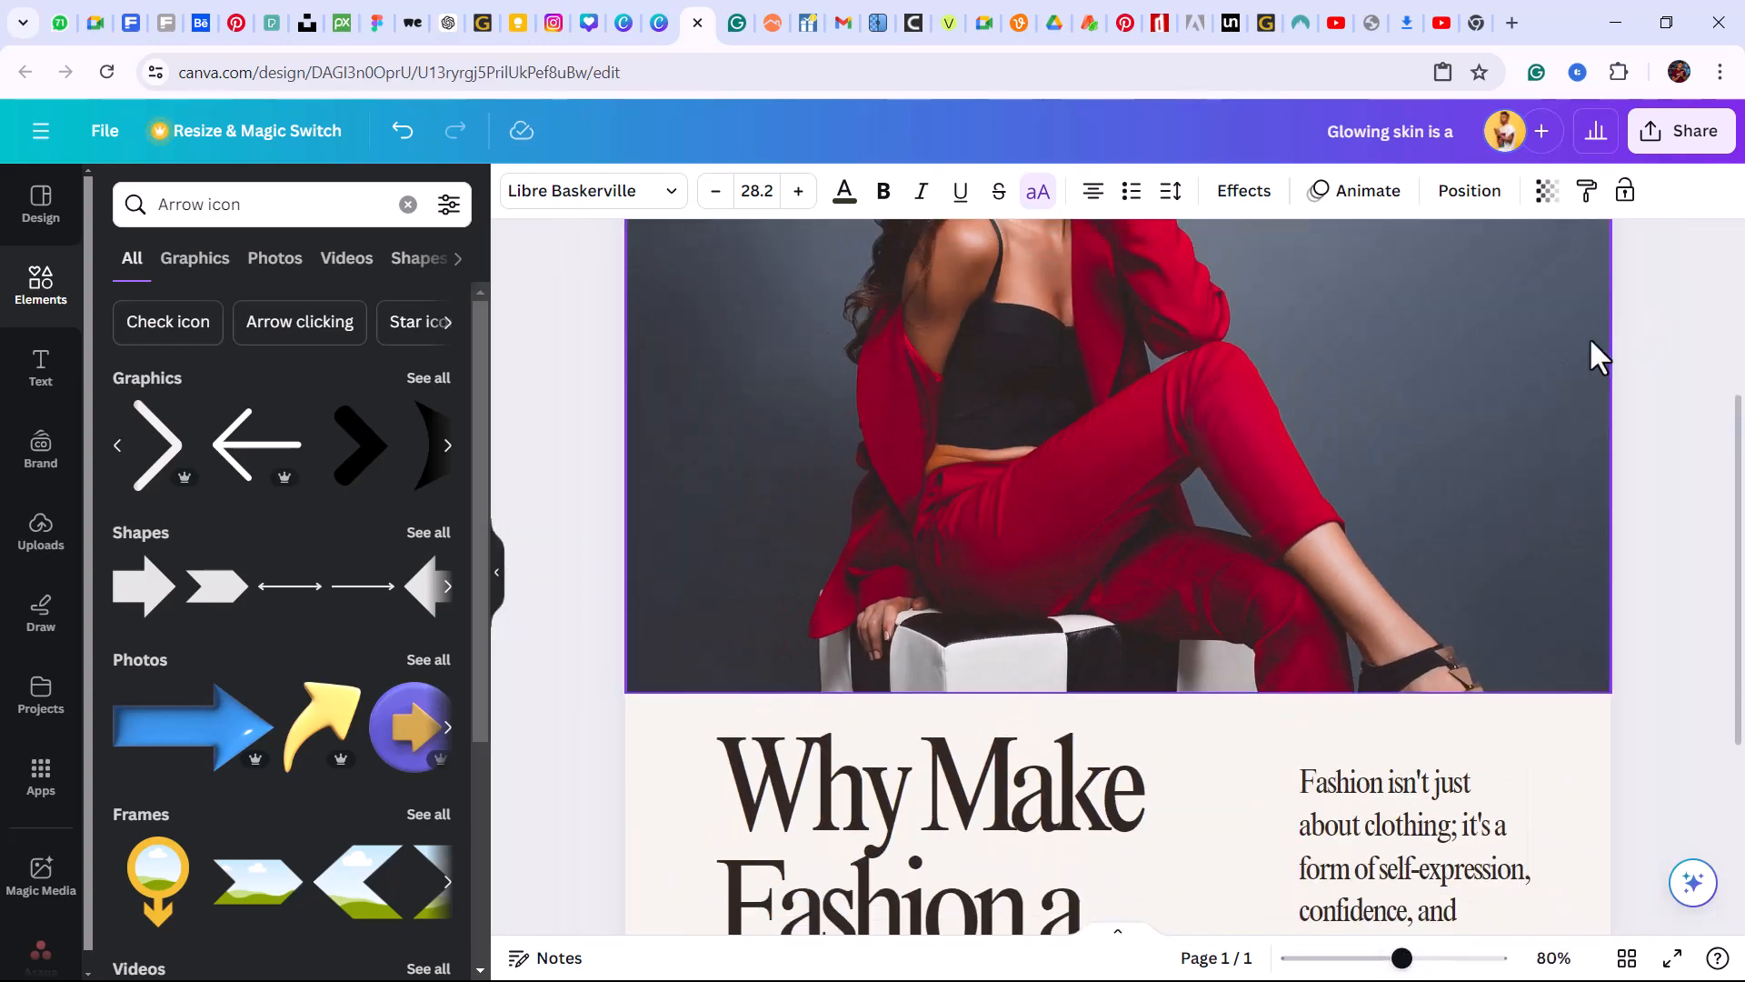
left_click_drag(1735, 502, 1723, 310)
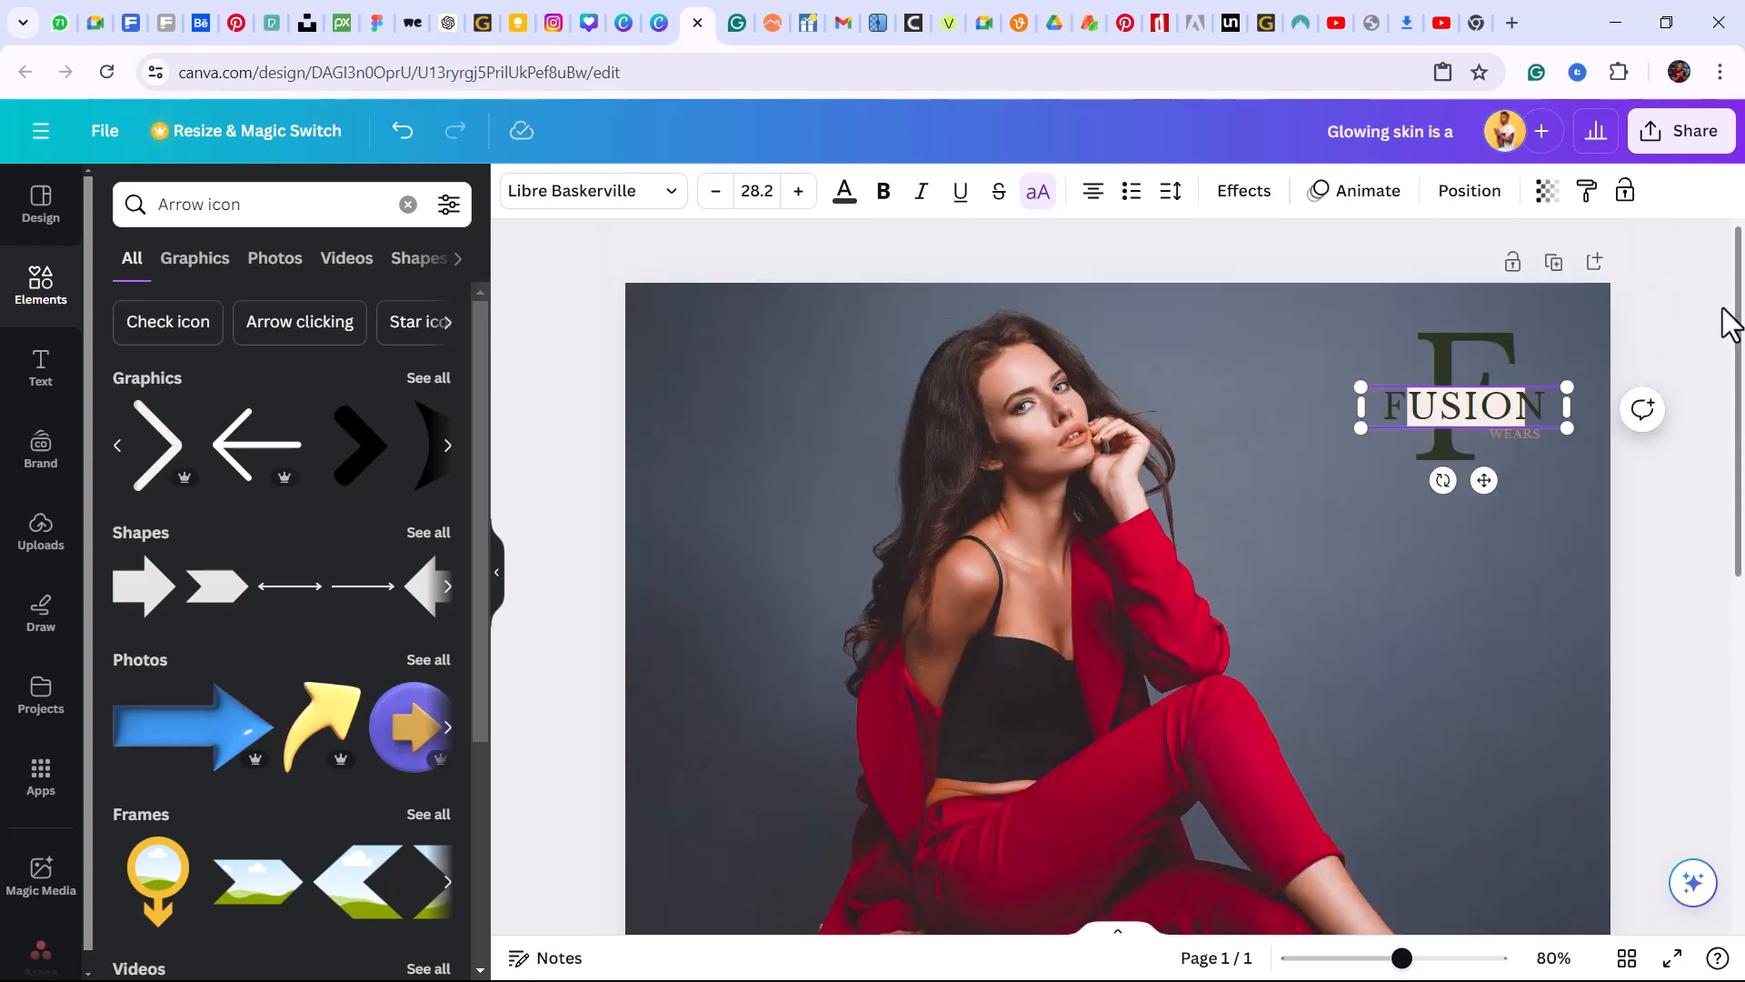
left_click(1443, 361)
left_click_drag(1435, 453, 1431, 466)
left_click_drag(1438, 406, 1458, 379)
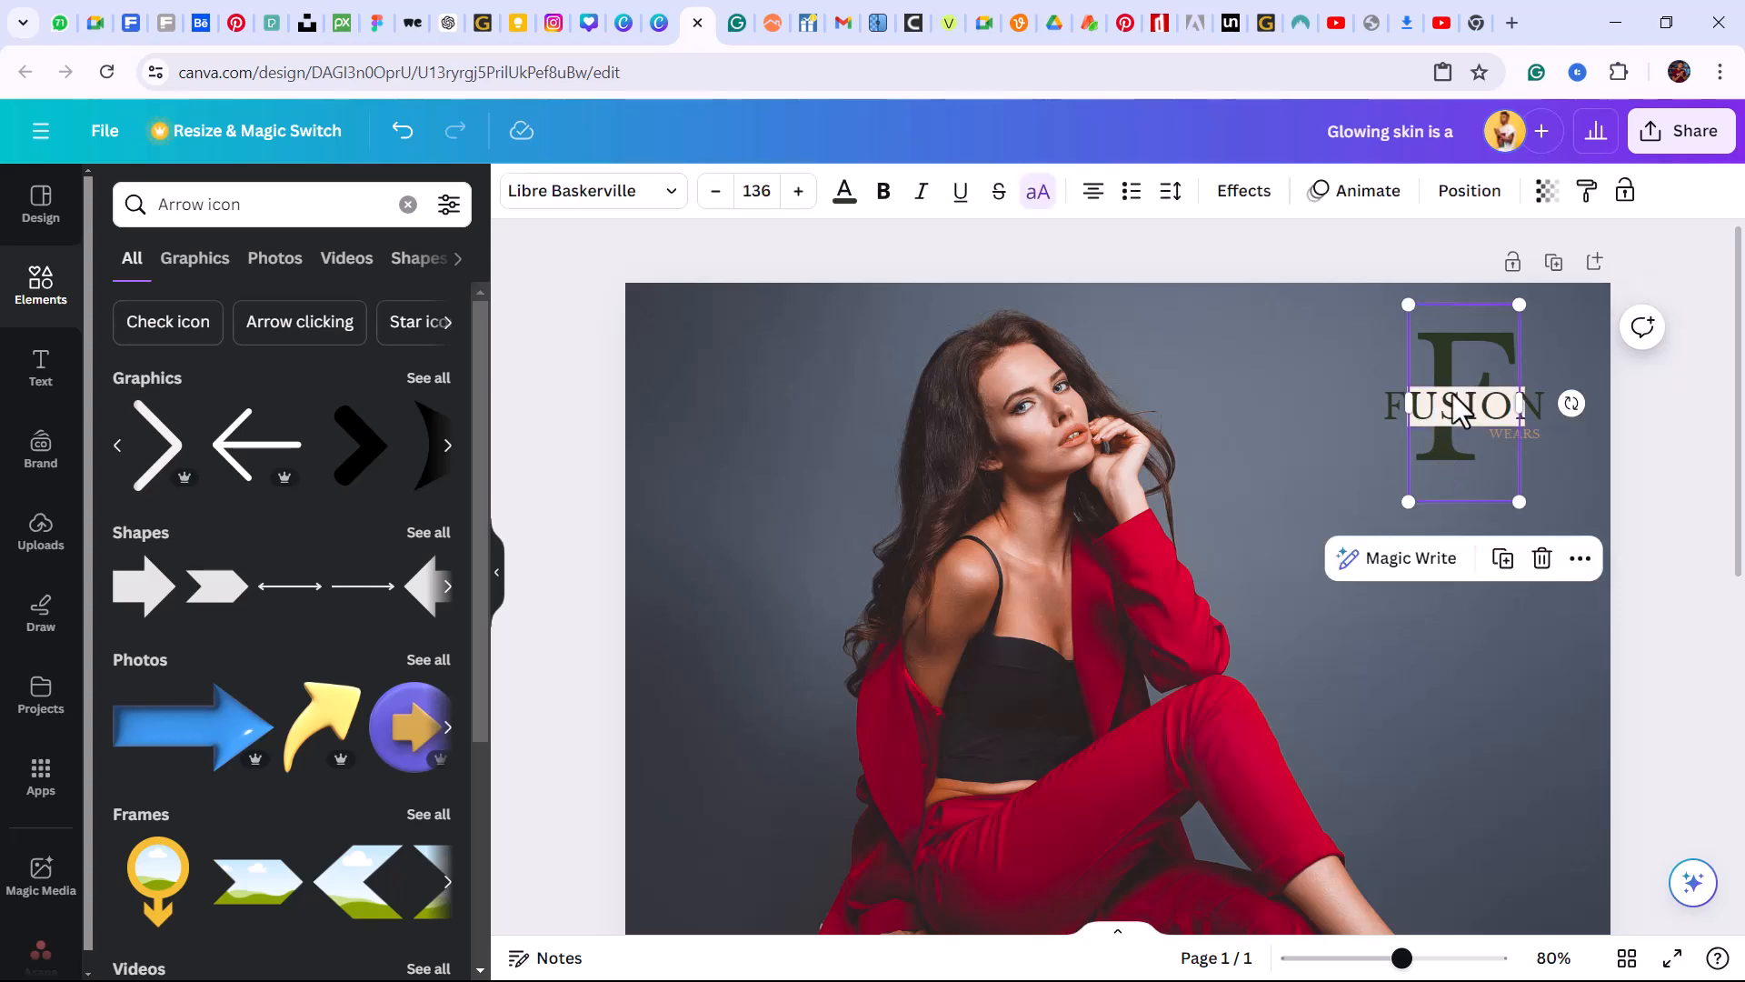
left_click_drag(1373, 334, 1491, 472)
Undo the recent changes on the cover until the pasted logo is removed
key("ctrl+z")
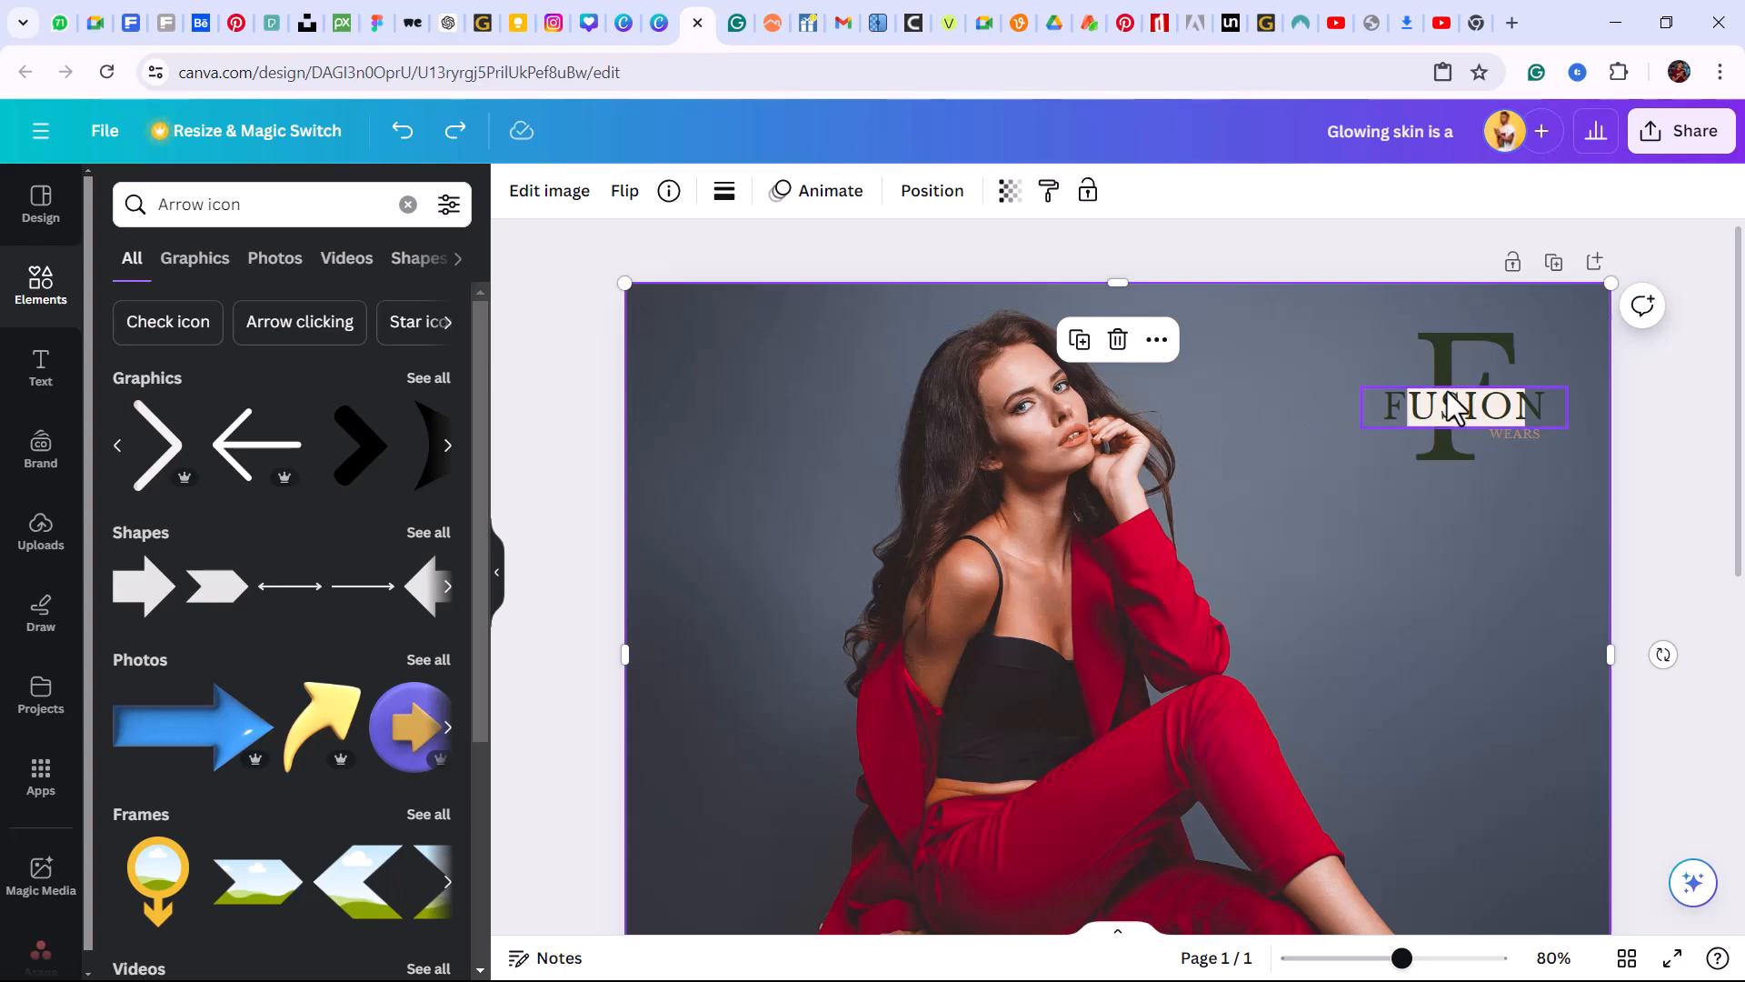
key("ctrl+z")
key("ctrl+z")
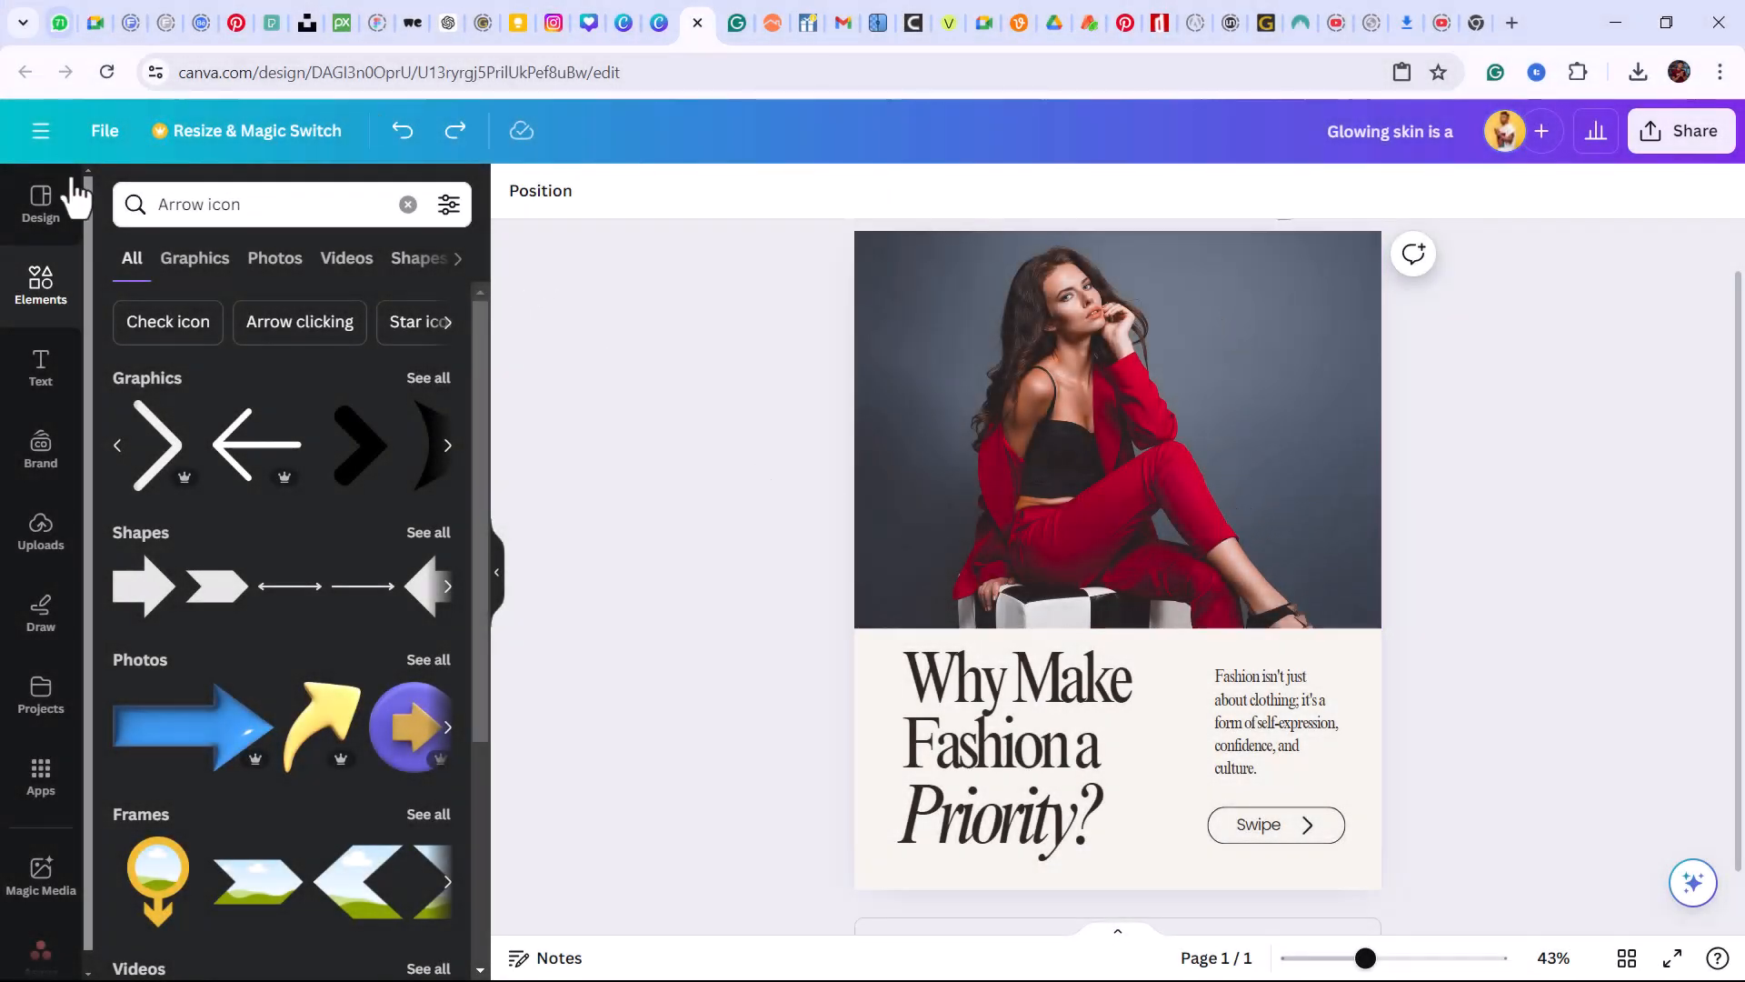
Copy the complete Fusion Wears logo from its design and paste it onto the carousel cover
left_click(658, 25)
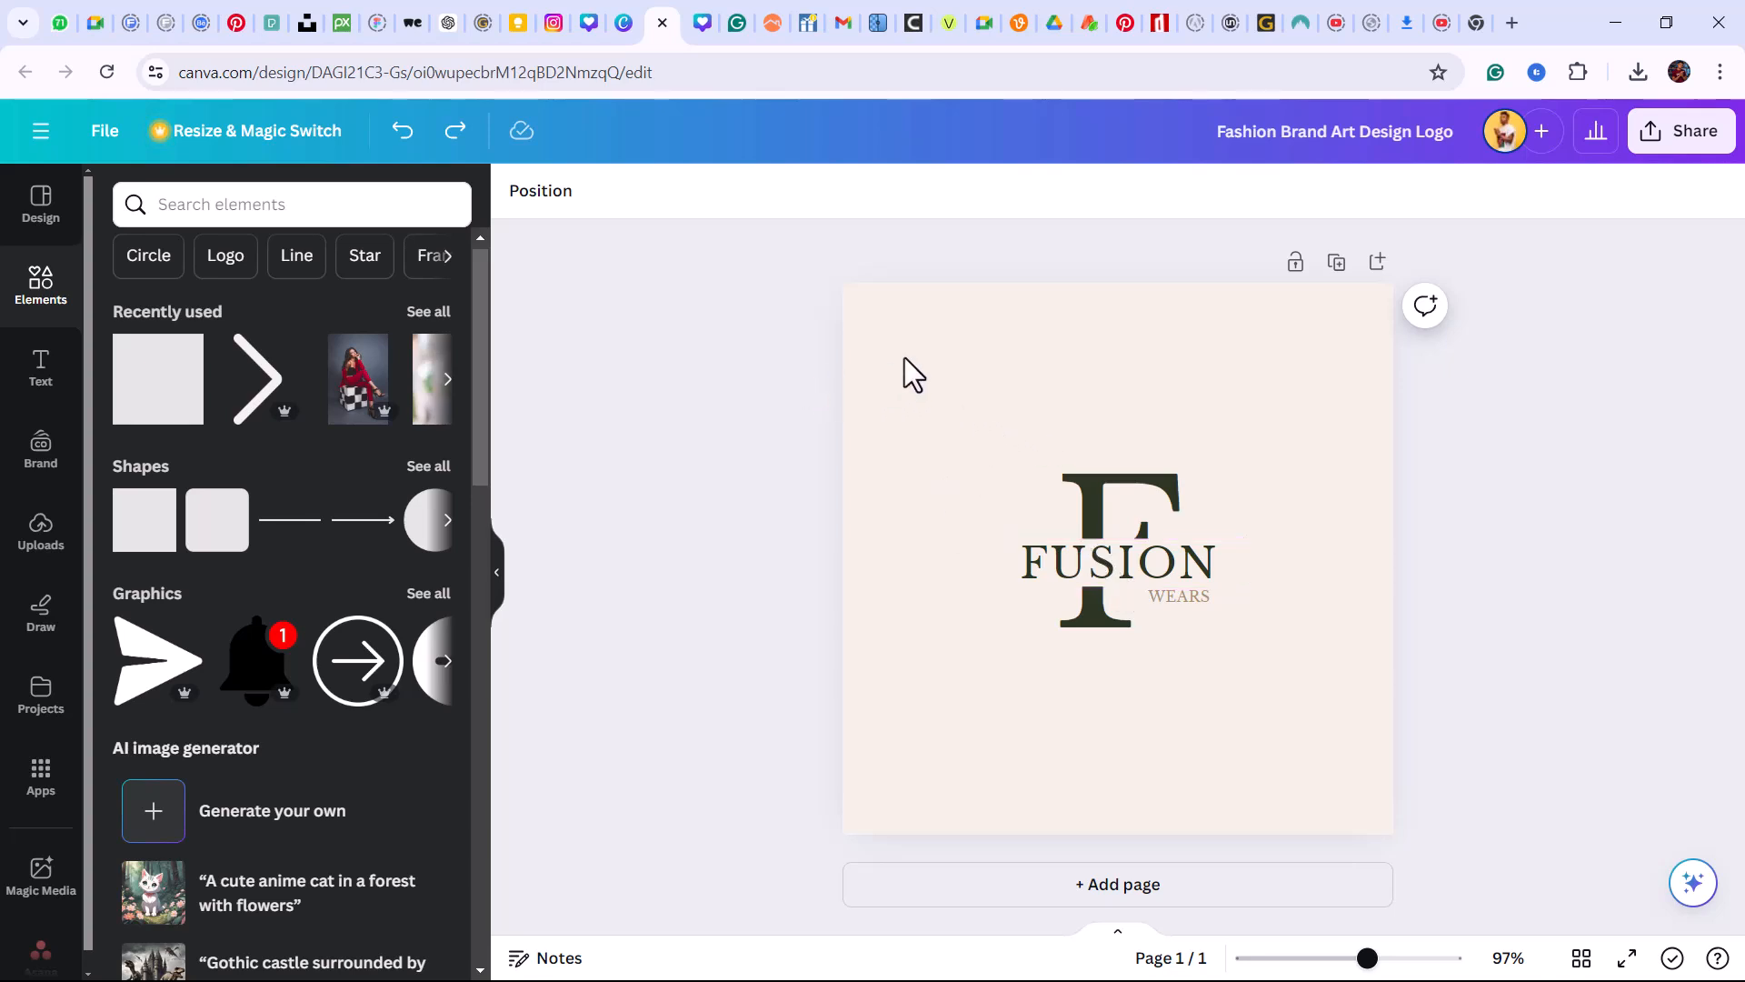
left_click_drag(998, 427, 1287, 714)
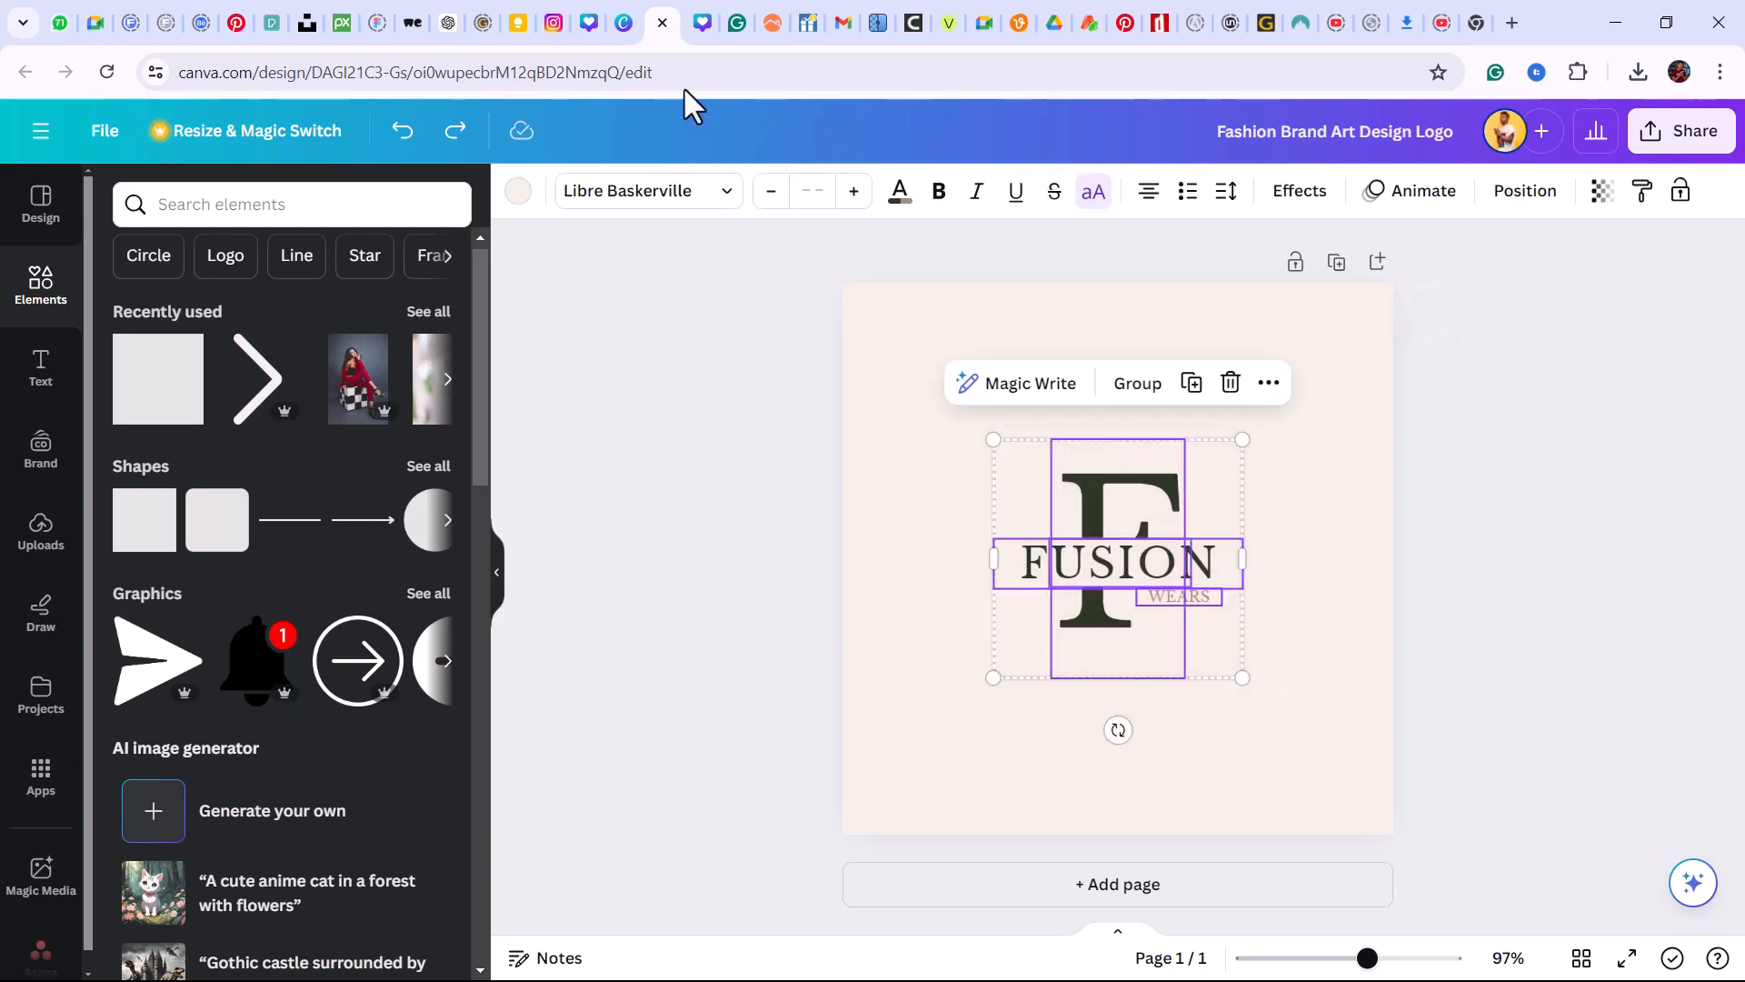
left_click(700, 35)
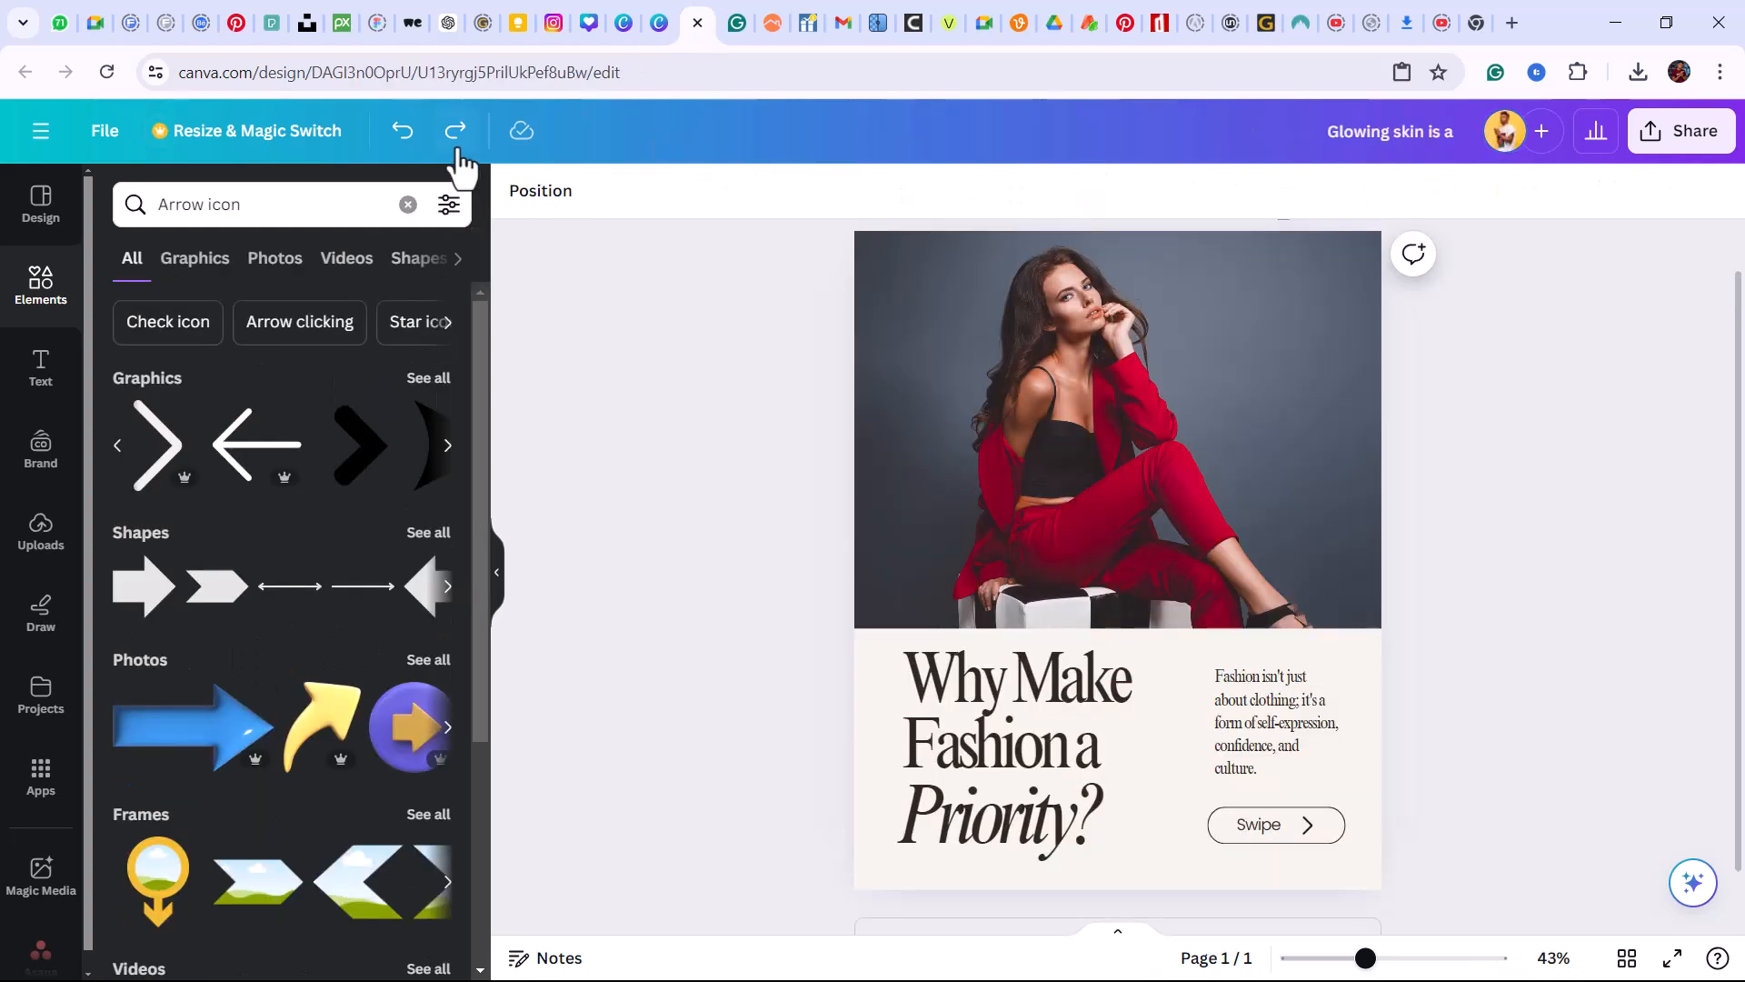
key("ctrl+v")
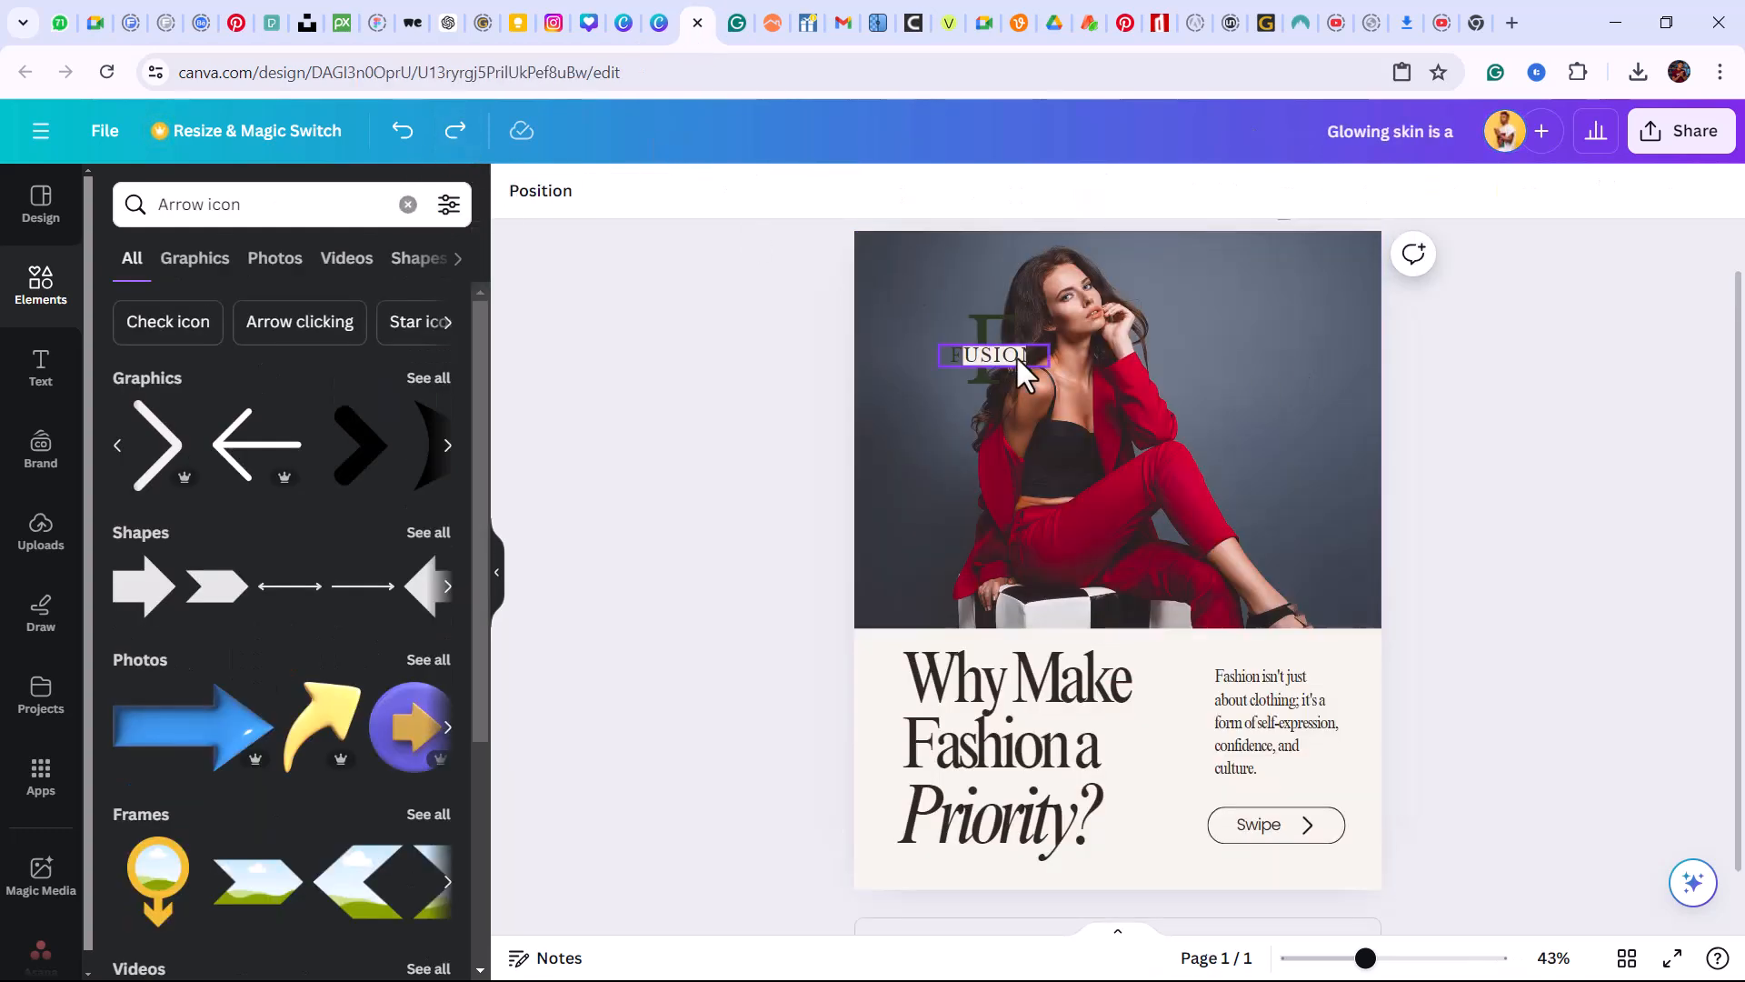
Lock the cover photo, and place the logo at a smaller size in the photo's upper-right corner
left_click(1355, 380)
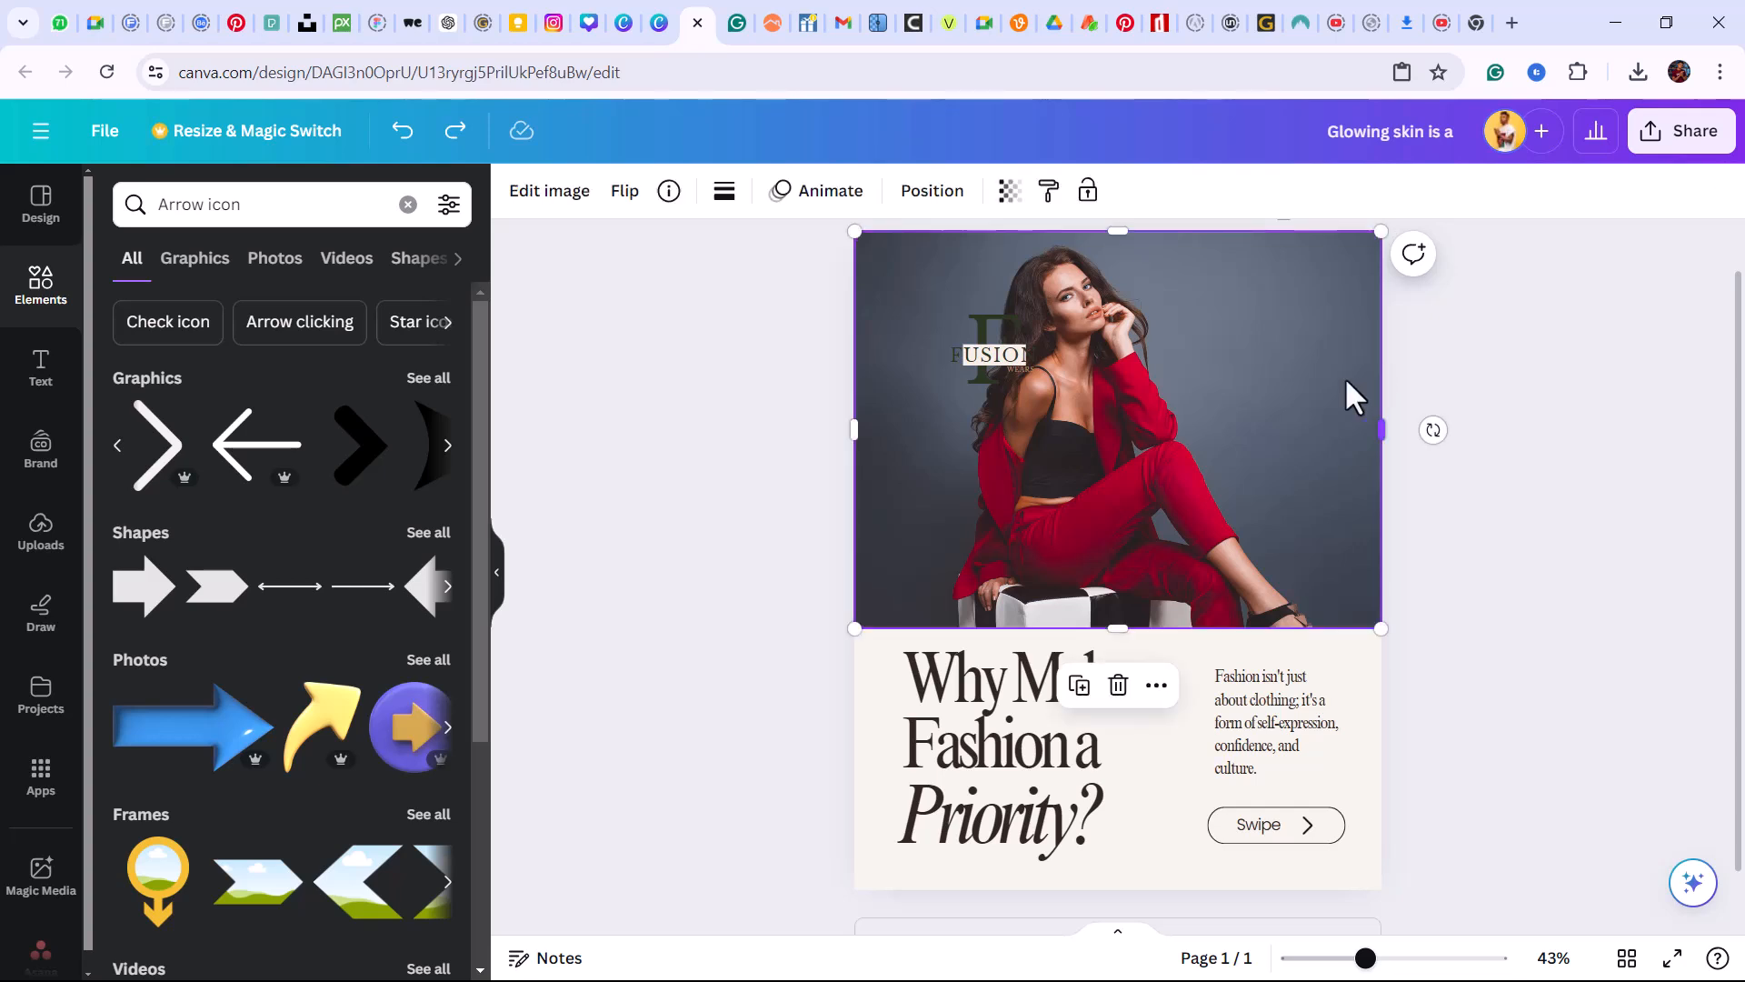
left_click(1088, 193)
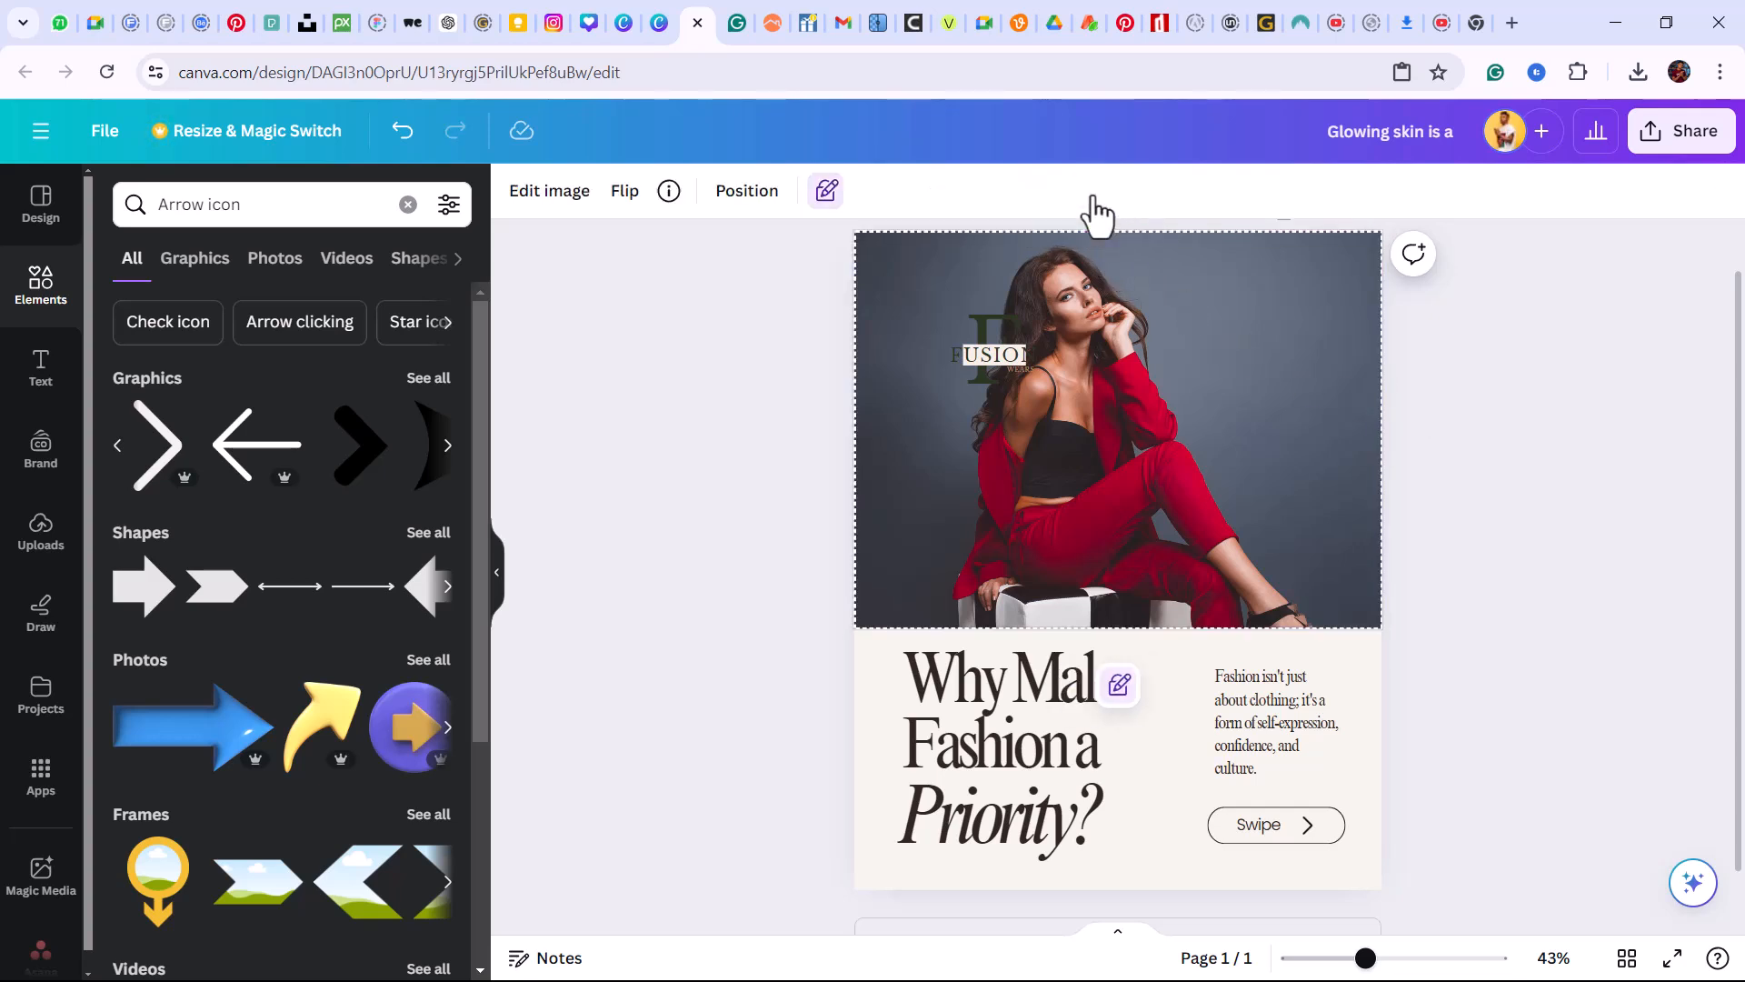
left_click(1005, 347)
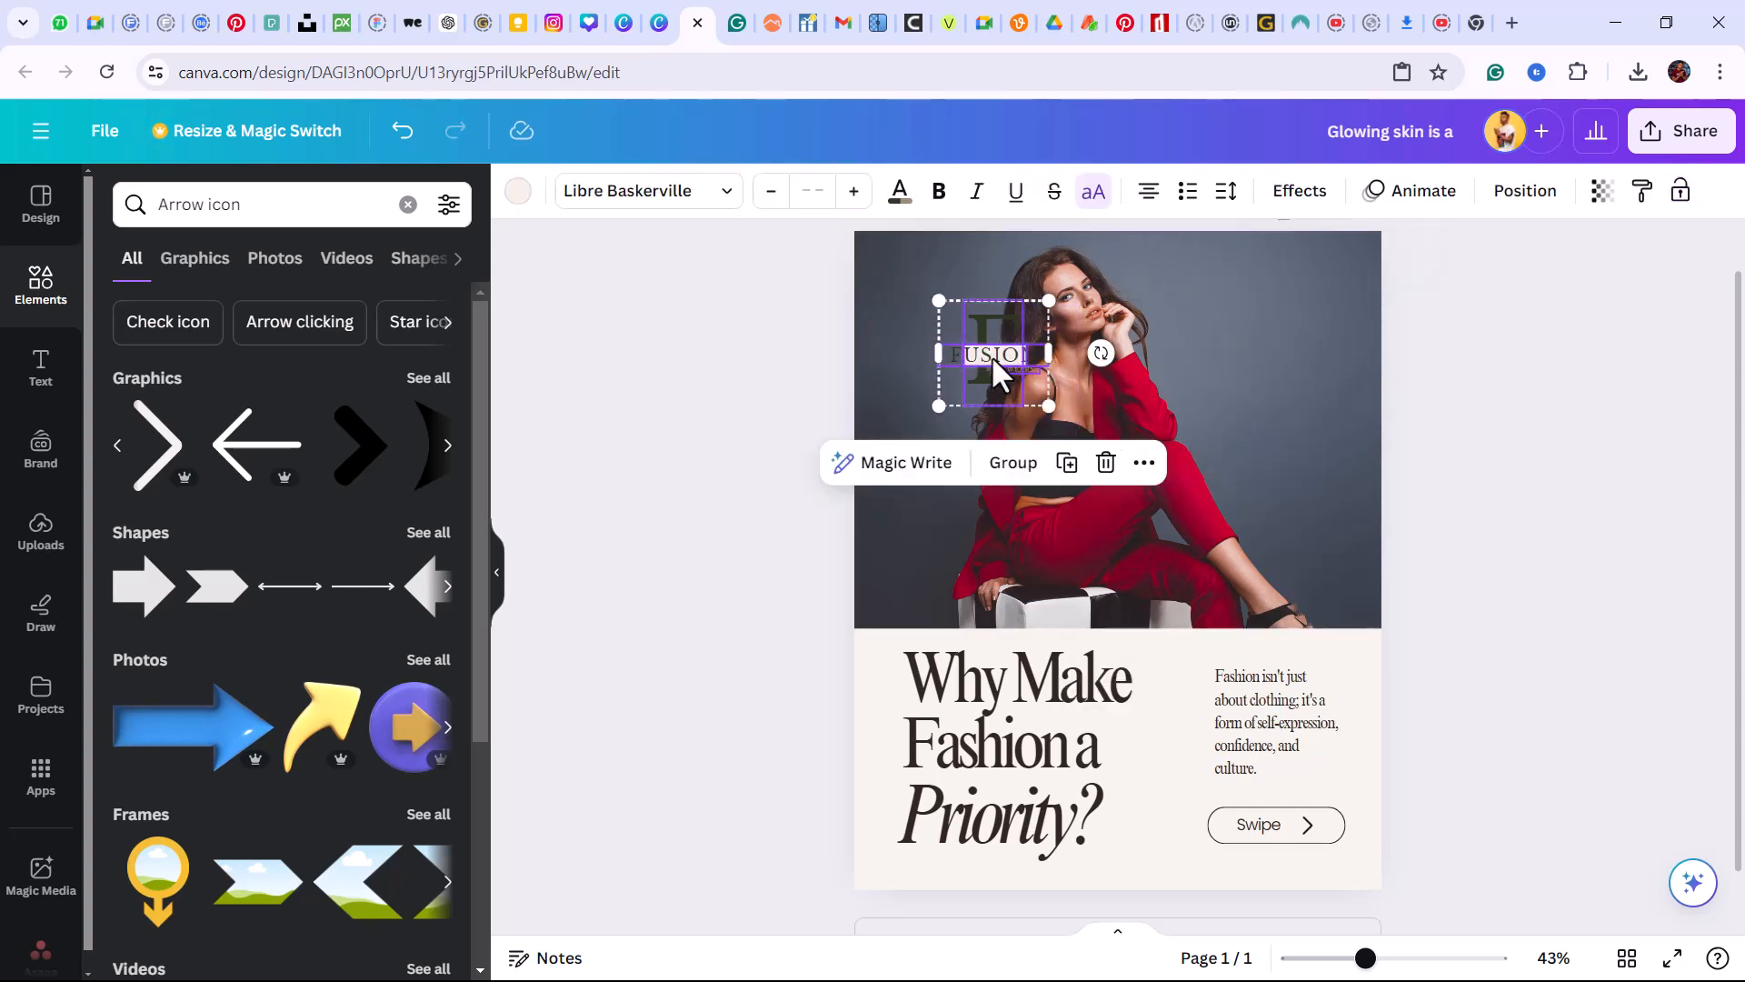
left_click_drag(991, 356, 1291, 292)
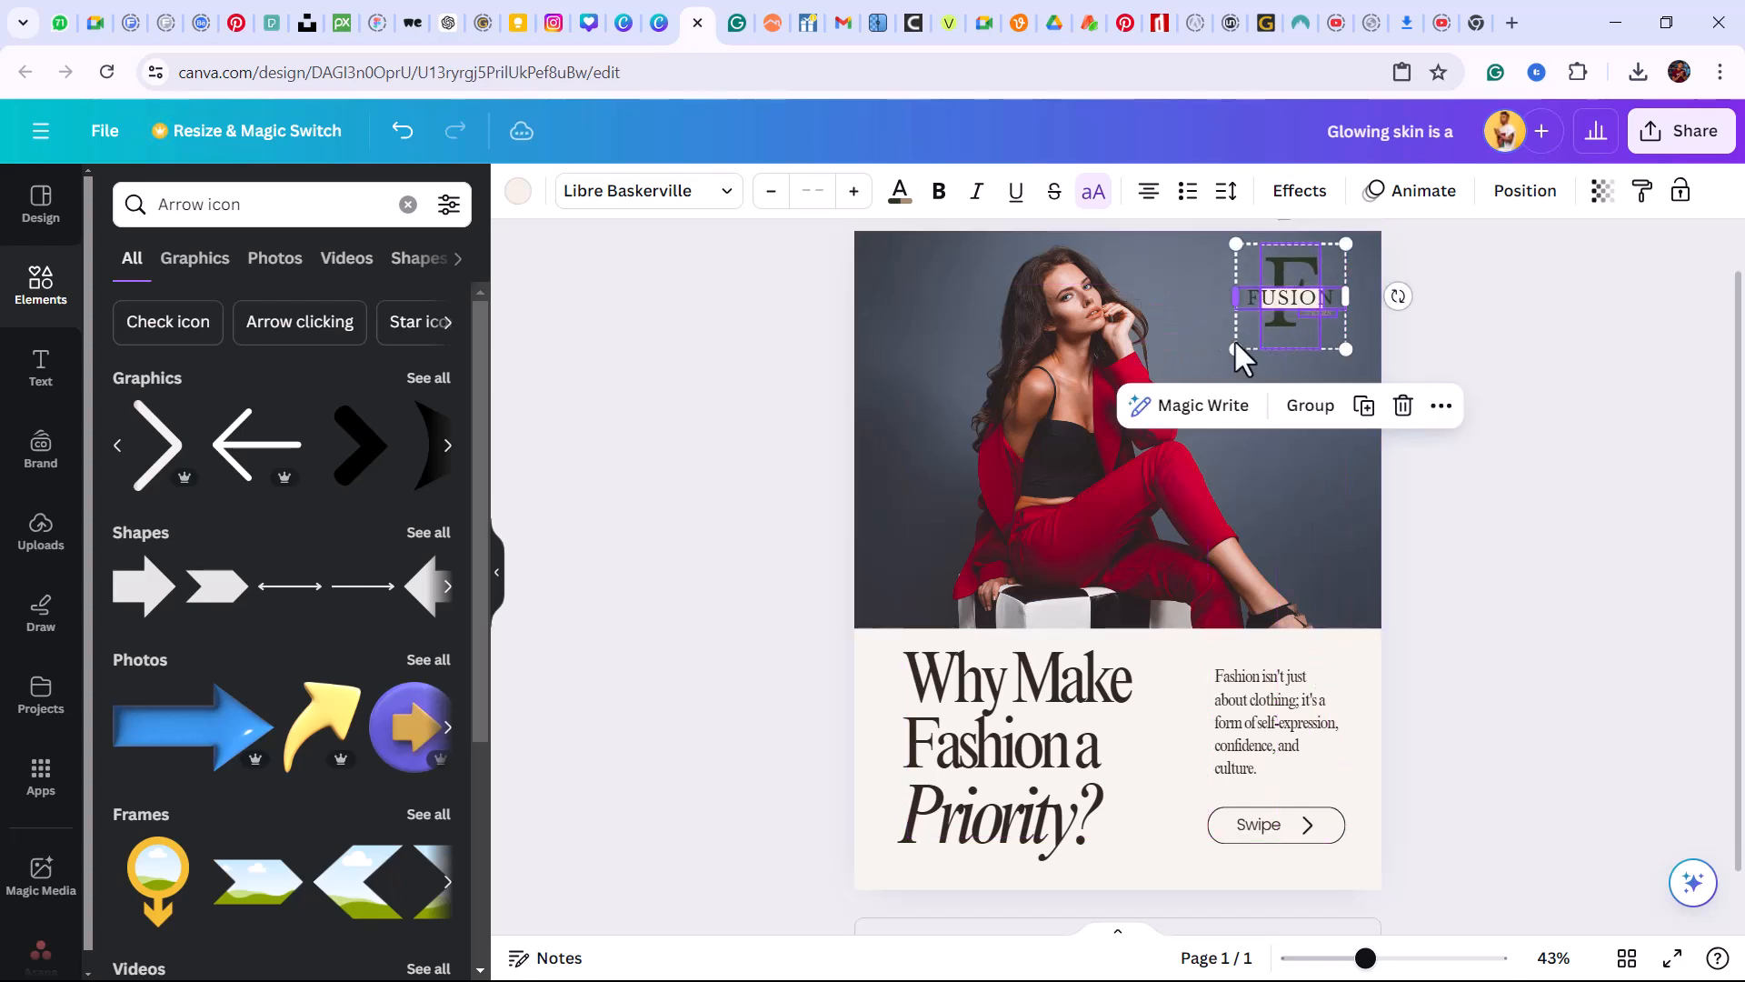
left_click_drag(1234, 348, 1321, 289)
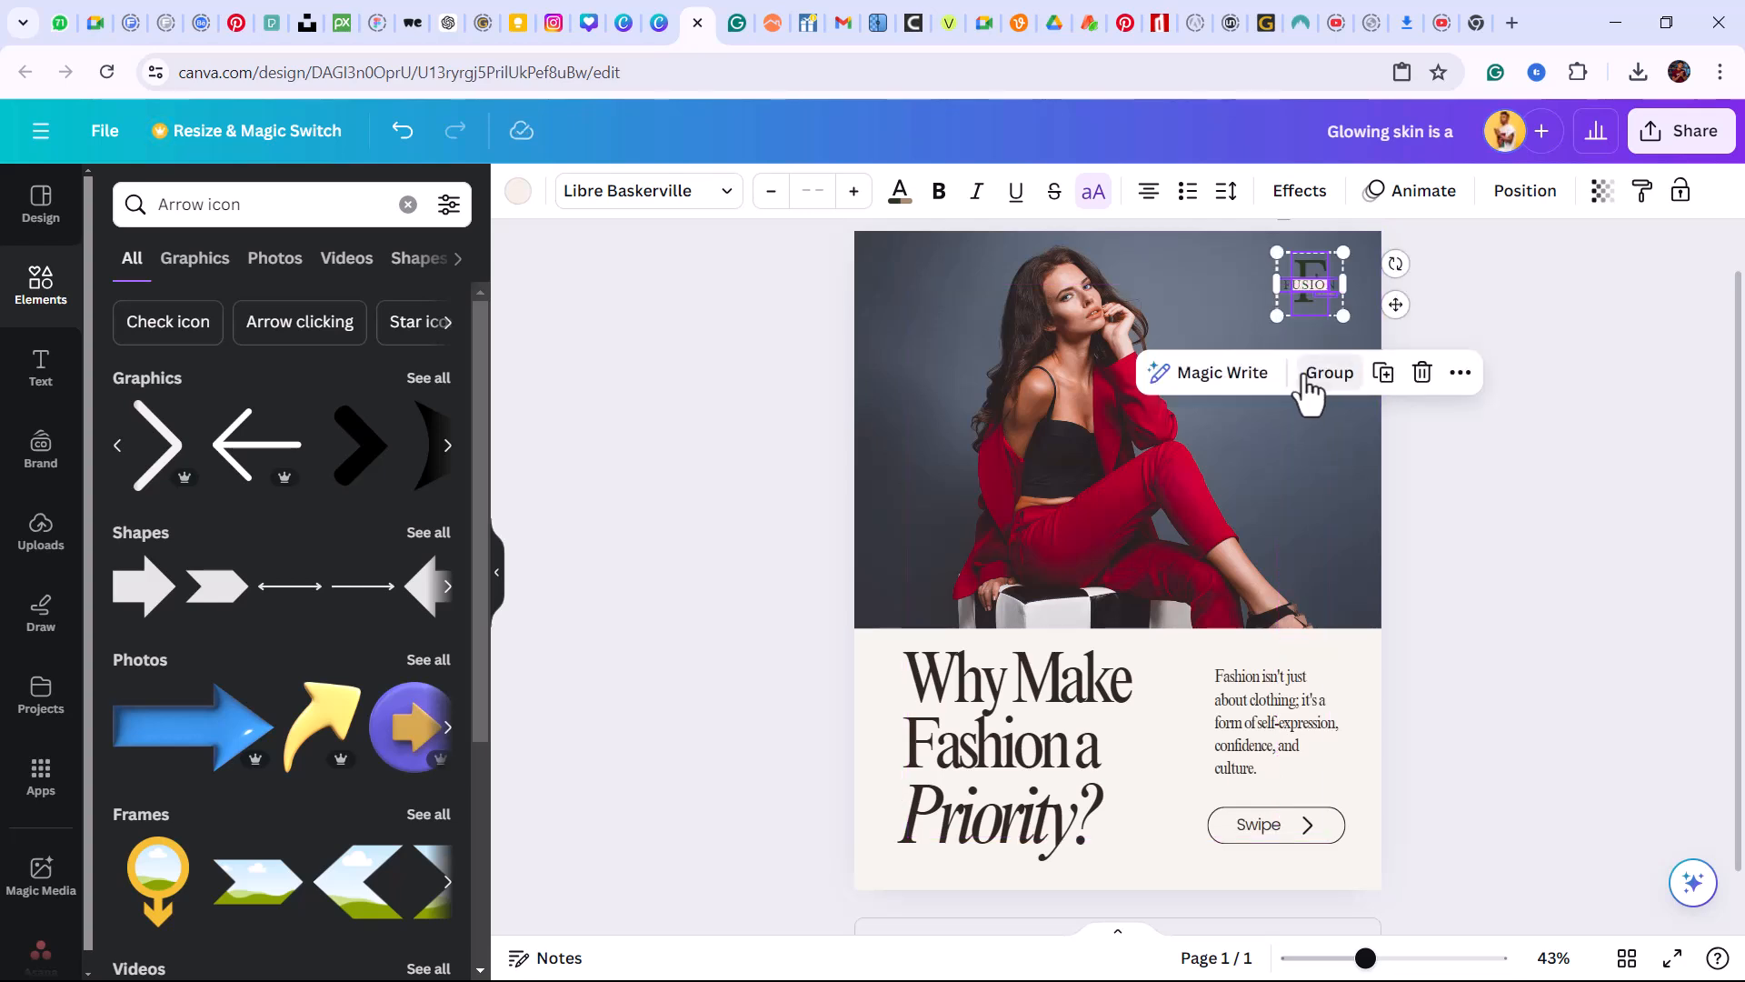
Group the logo's letter and text elements on the cover into one object
left_click(1310, 389)
left_click(1252, 373)
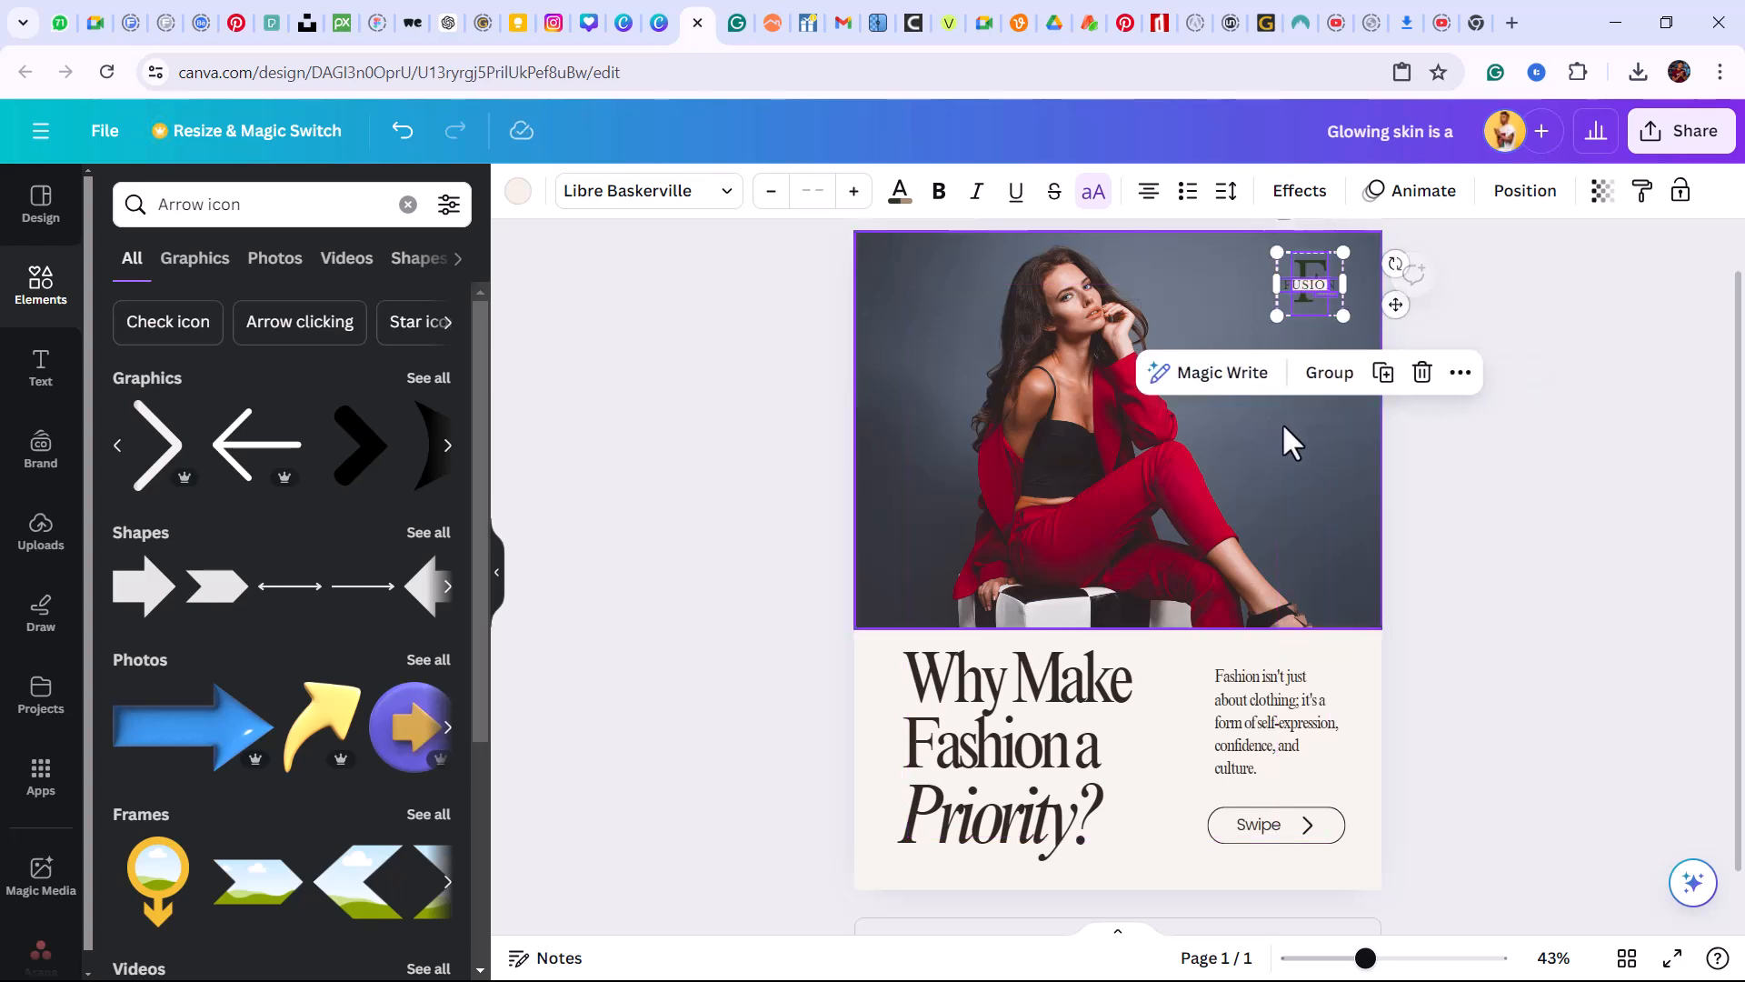
left_click(1312, 425)
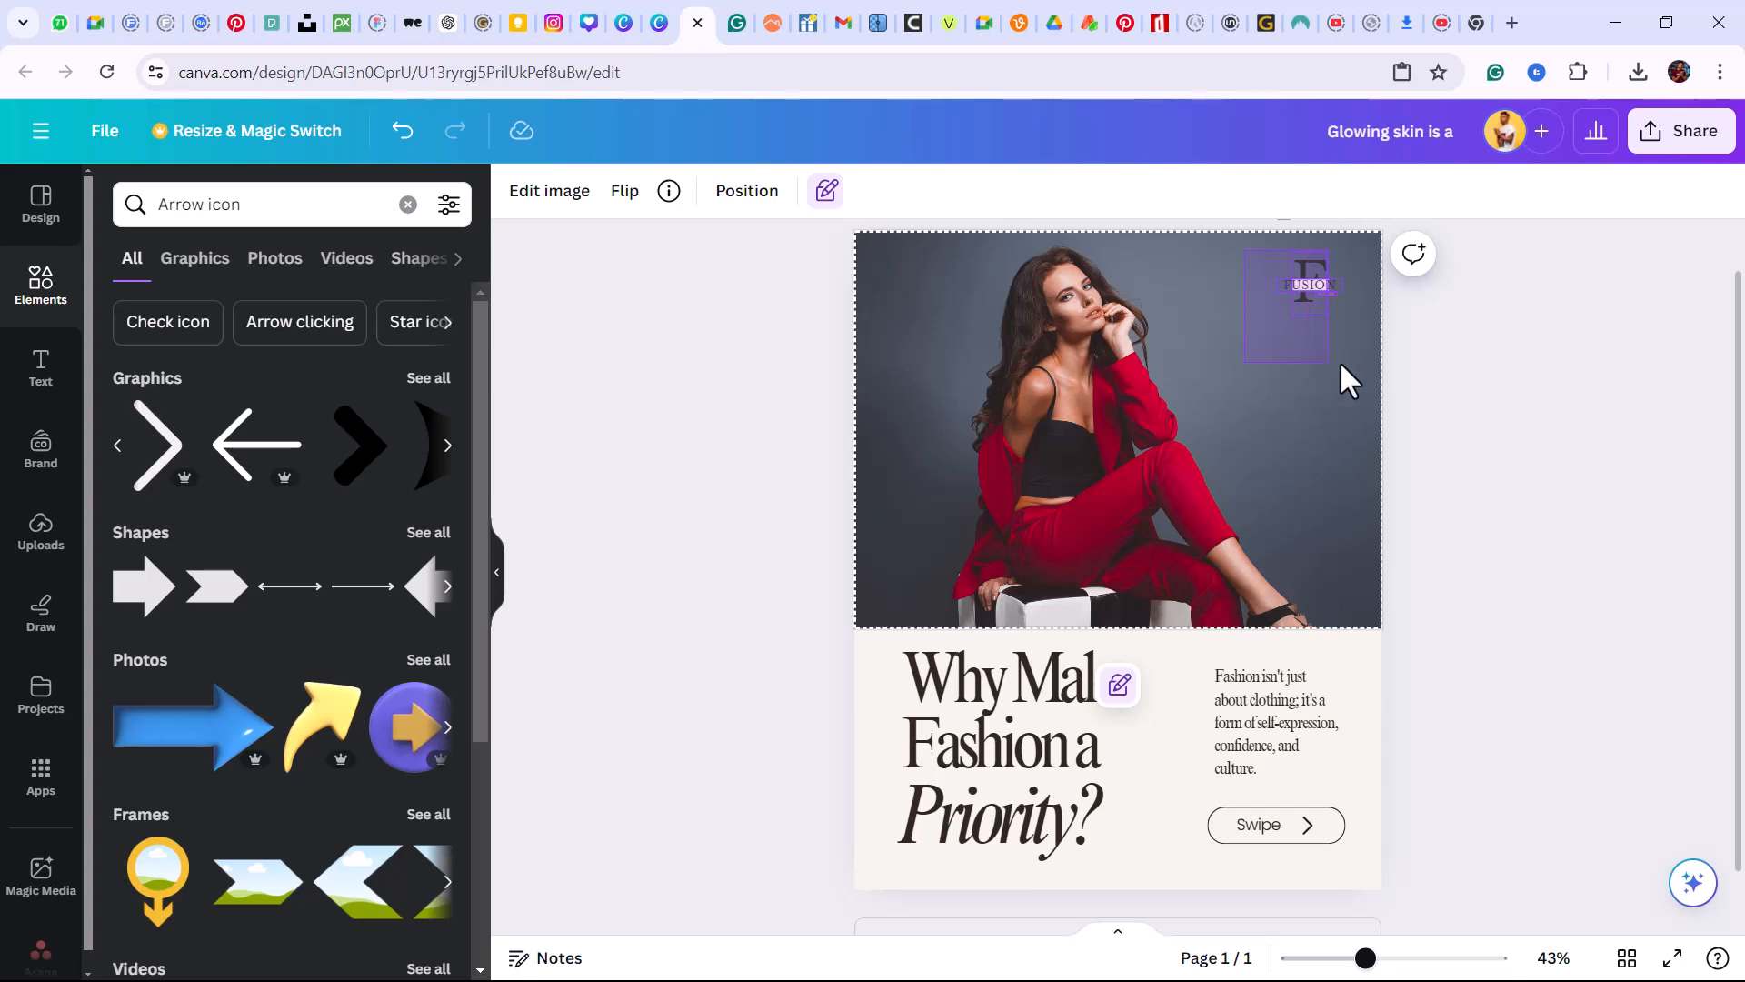
left_click(1312, 342)
left_click(1336, 391)
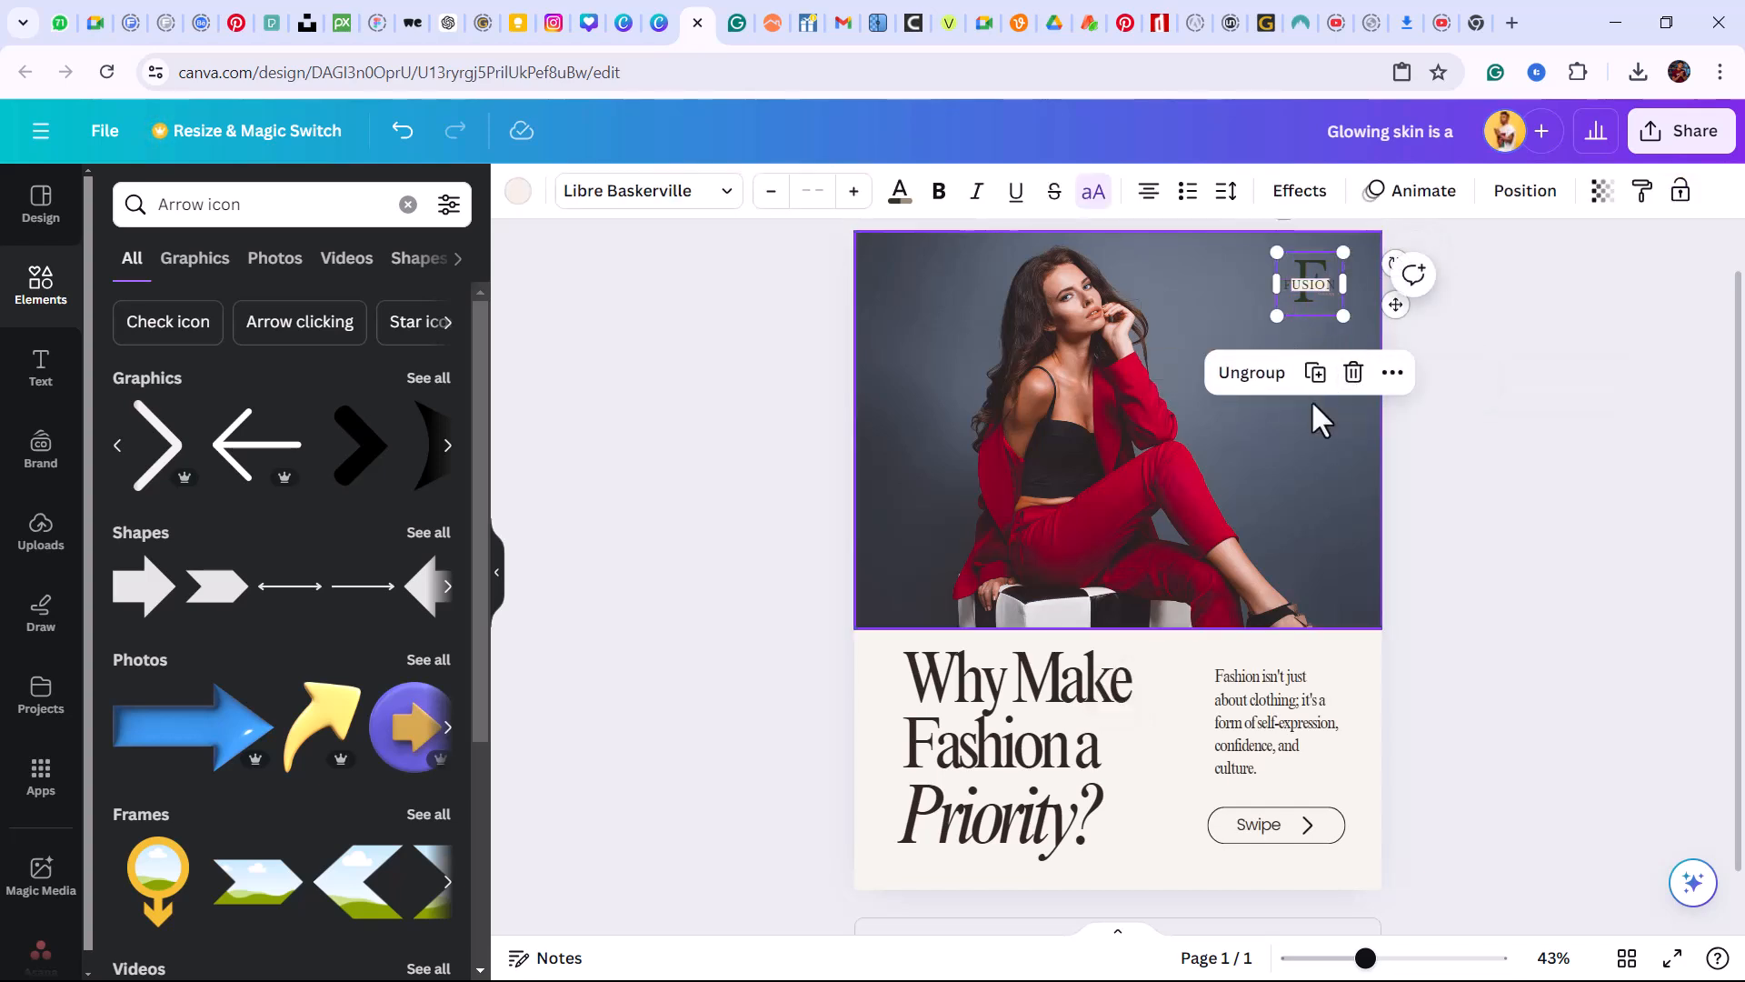
left_click(1282, 448)
left_click(1454, 444)
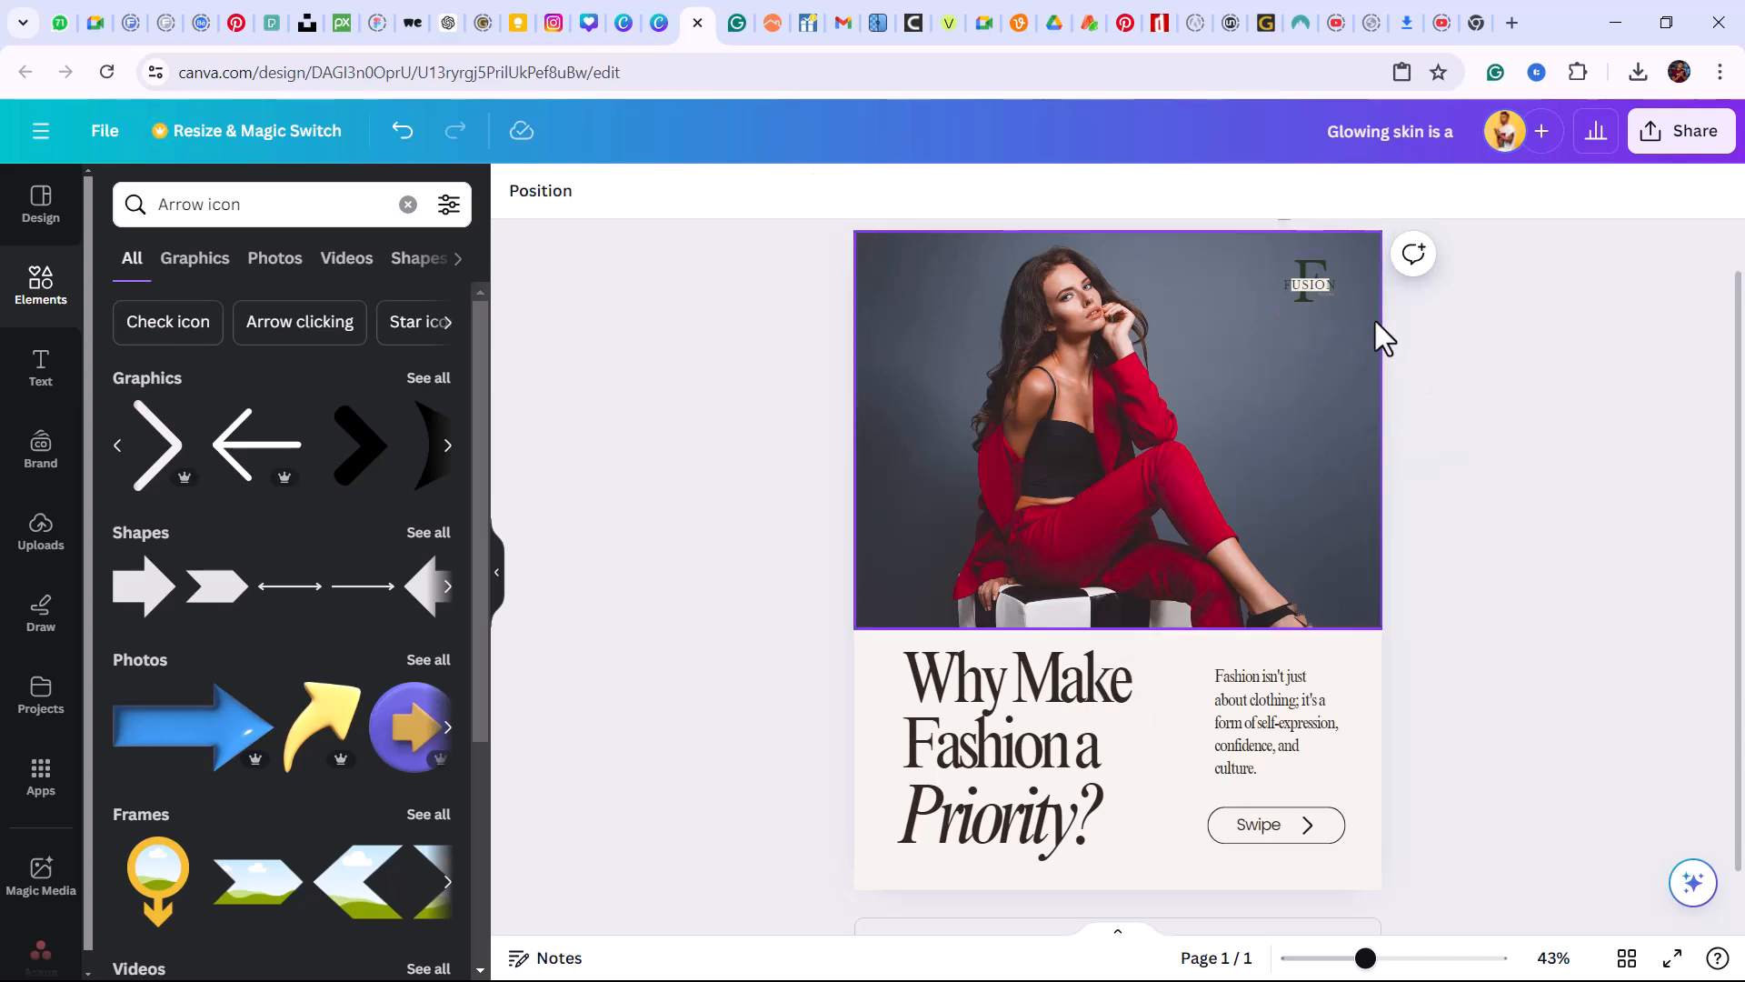
mouse_move(1366, 958)
left_mouse_down()
mouse_move(1431, 961)
mouse_move(1399, 962)
left_mouse_up()
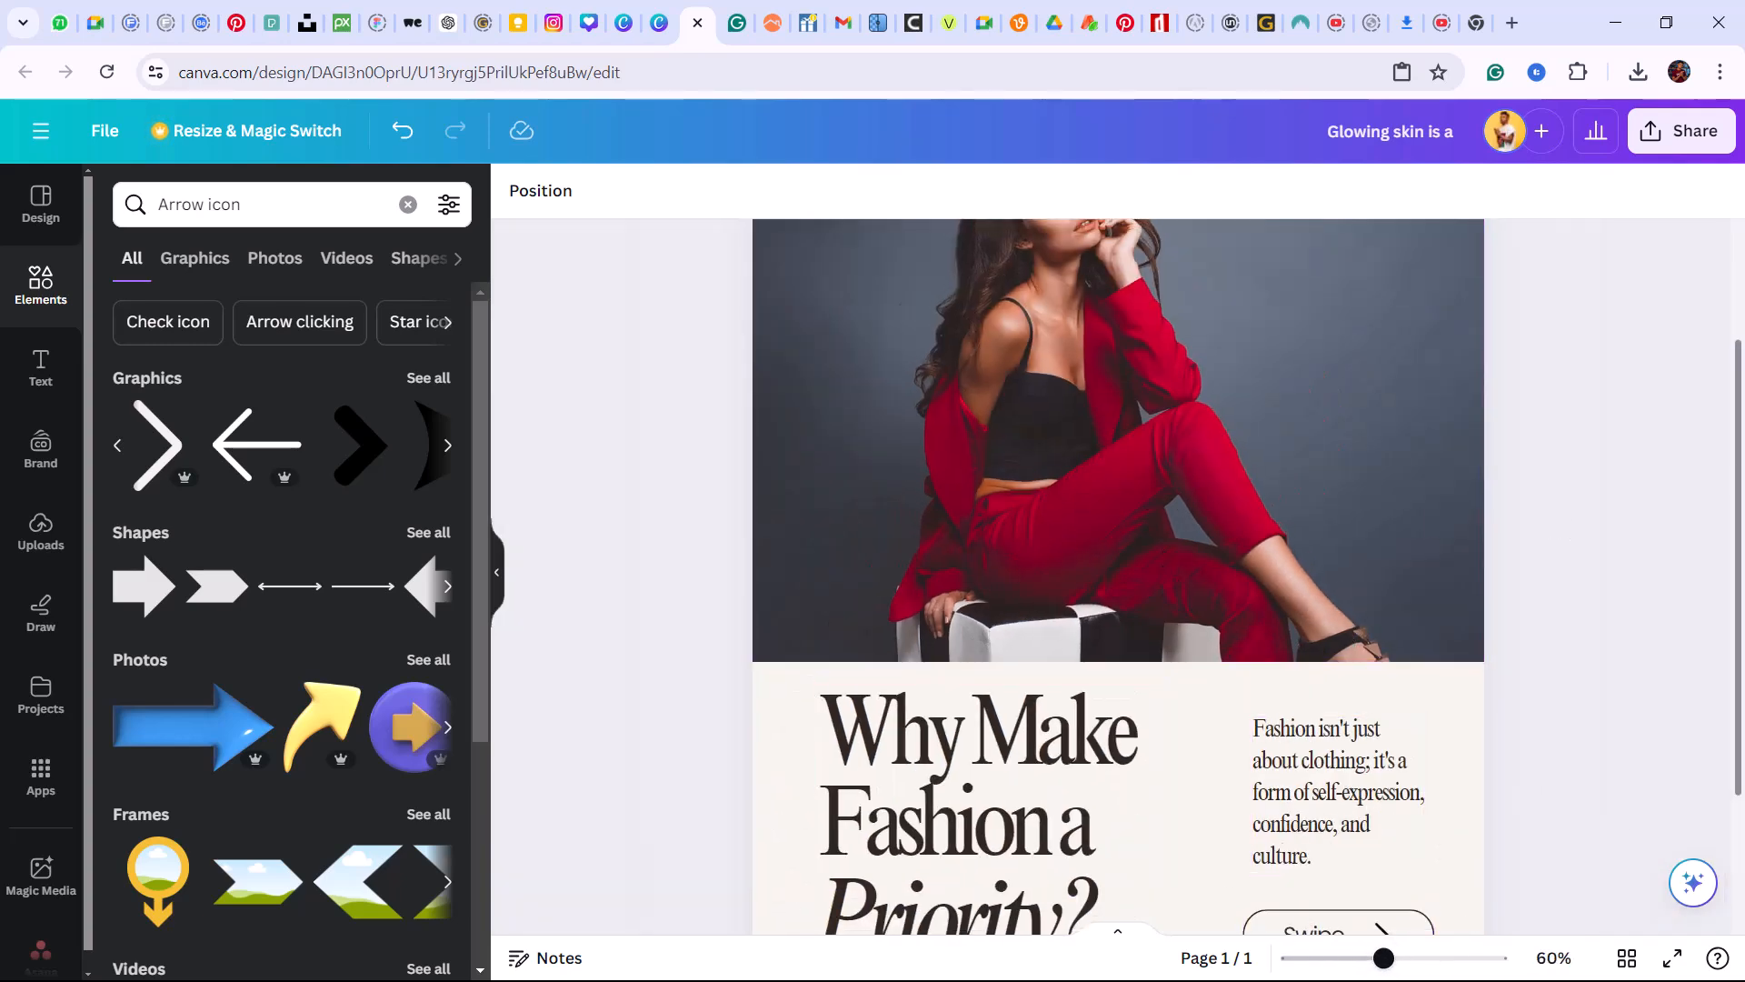
left_click_drag(1738, 505, 1718, 577)
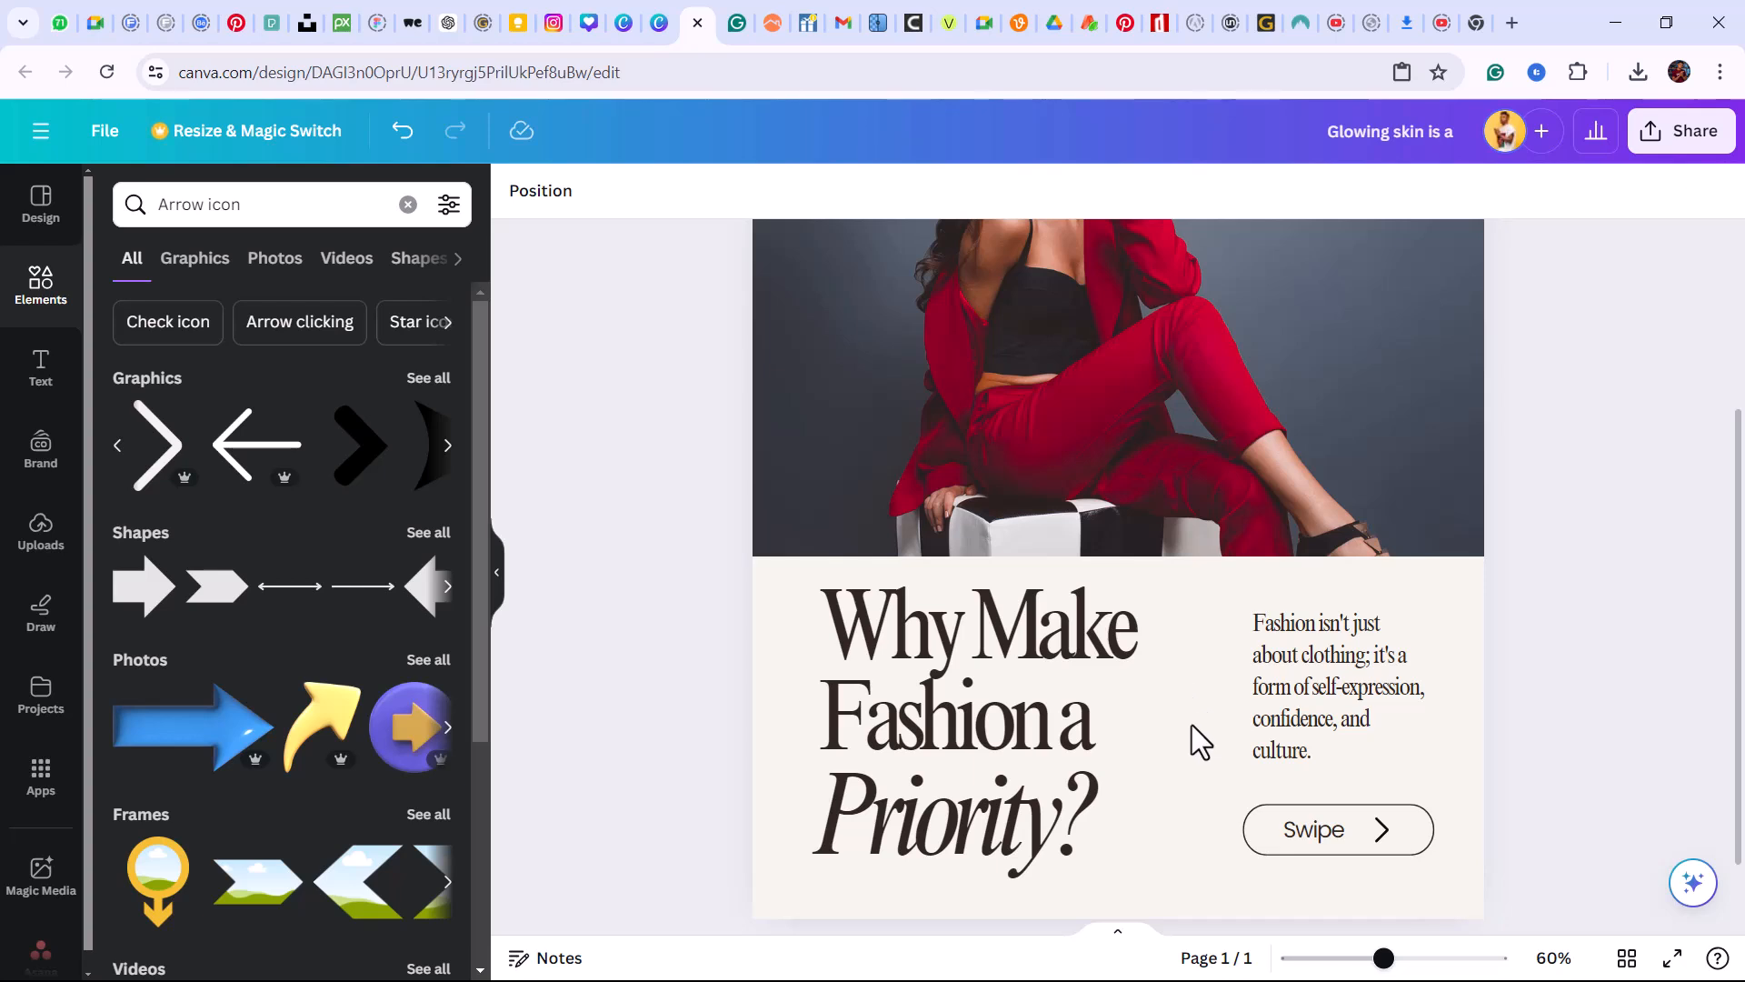
left_click_drag(1732, 612, 1741, 404)
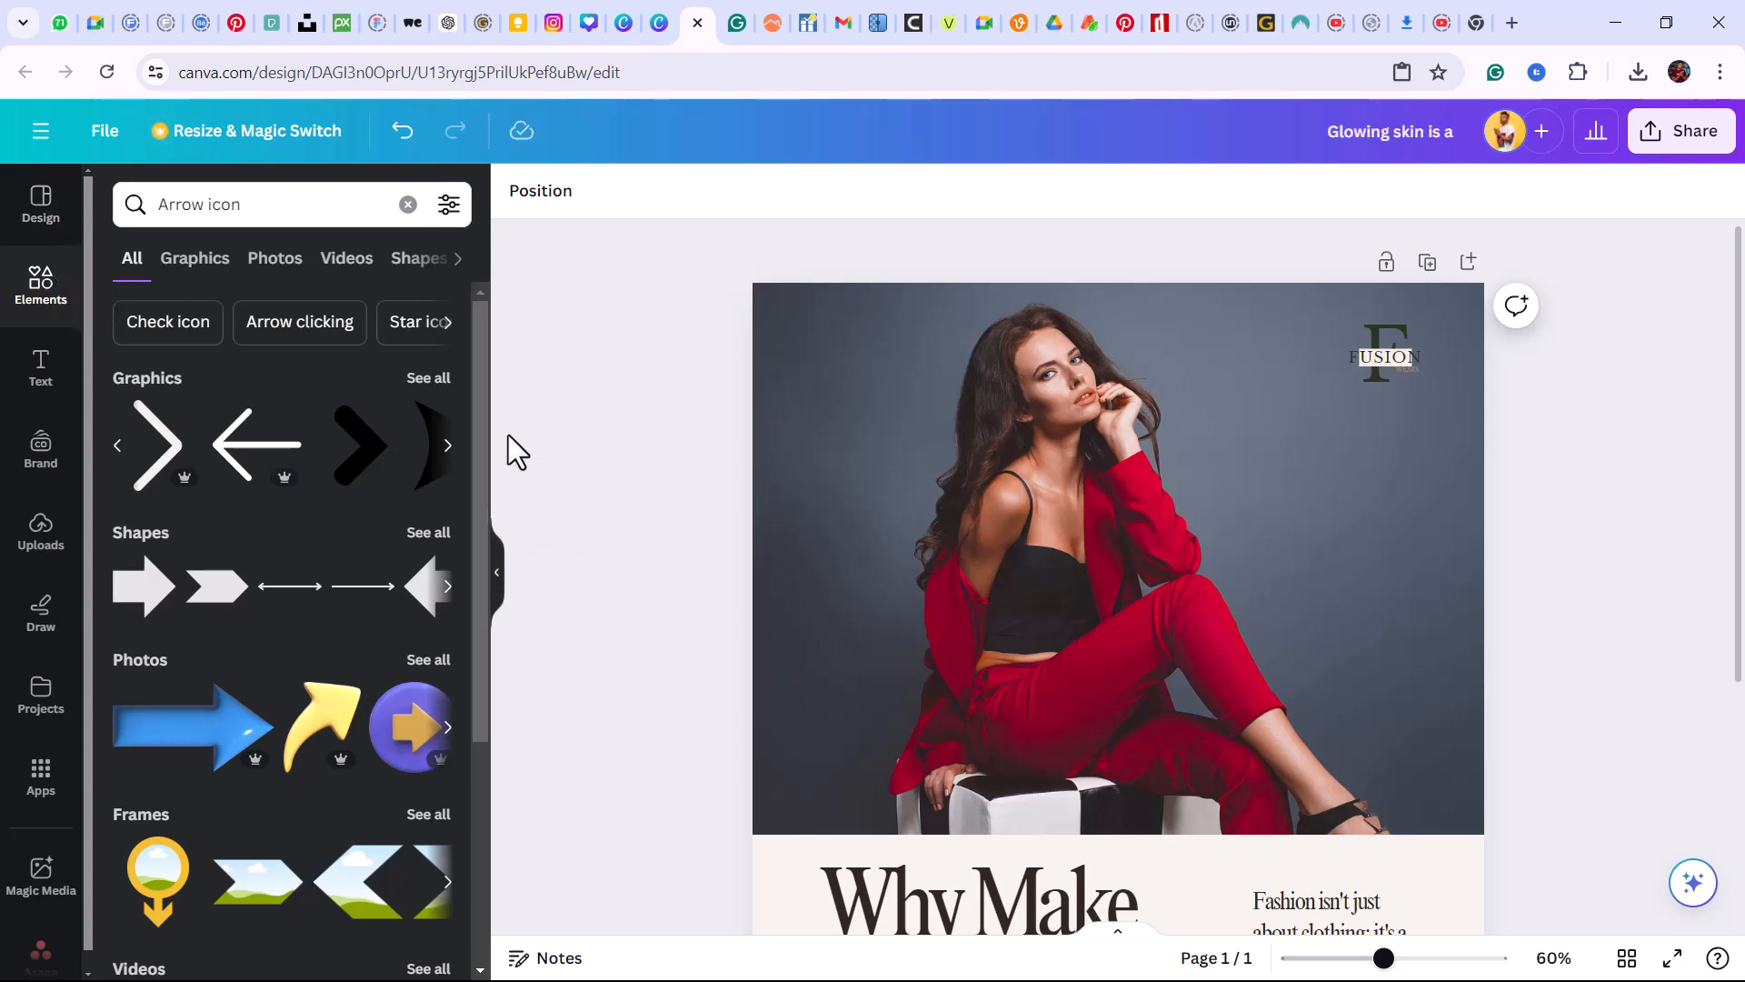
left_click_drag(478, 442, 503, 280)
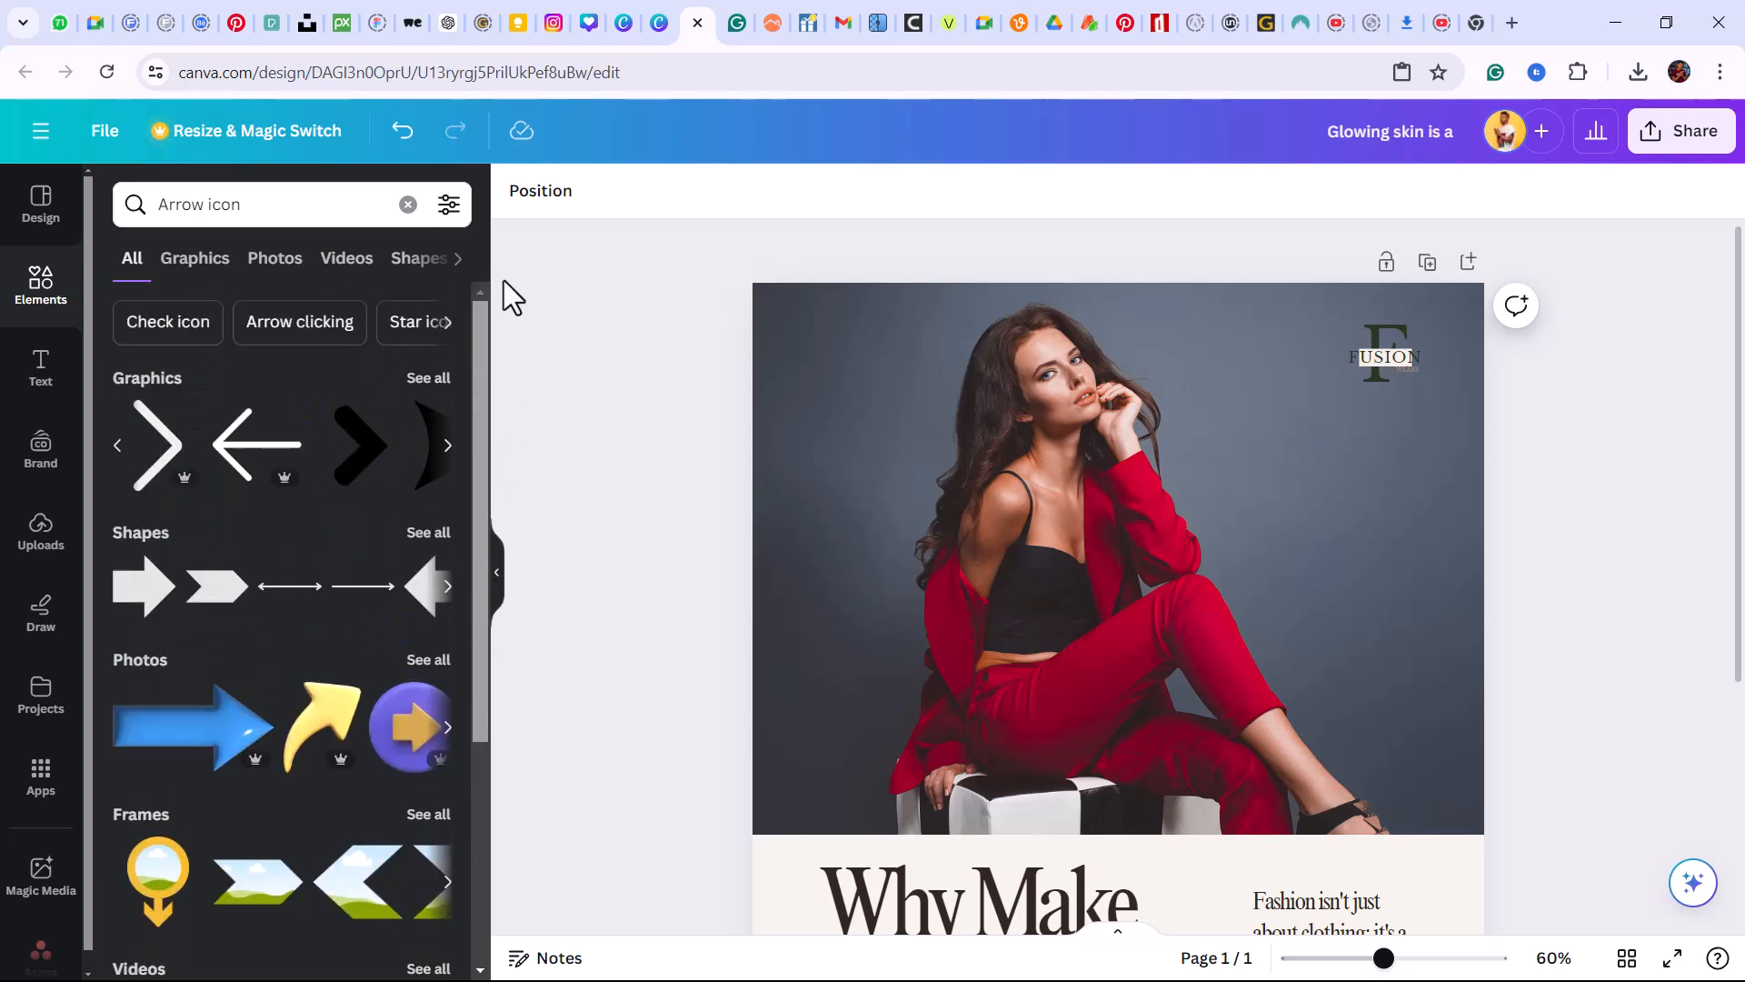
left_click(44, 209)
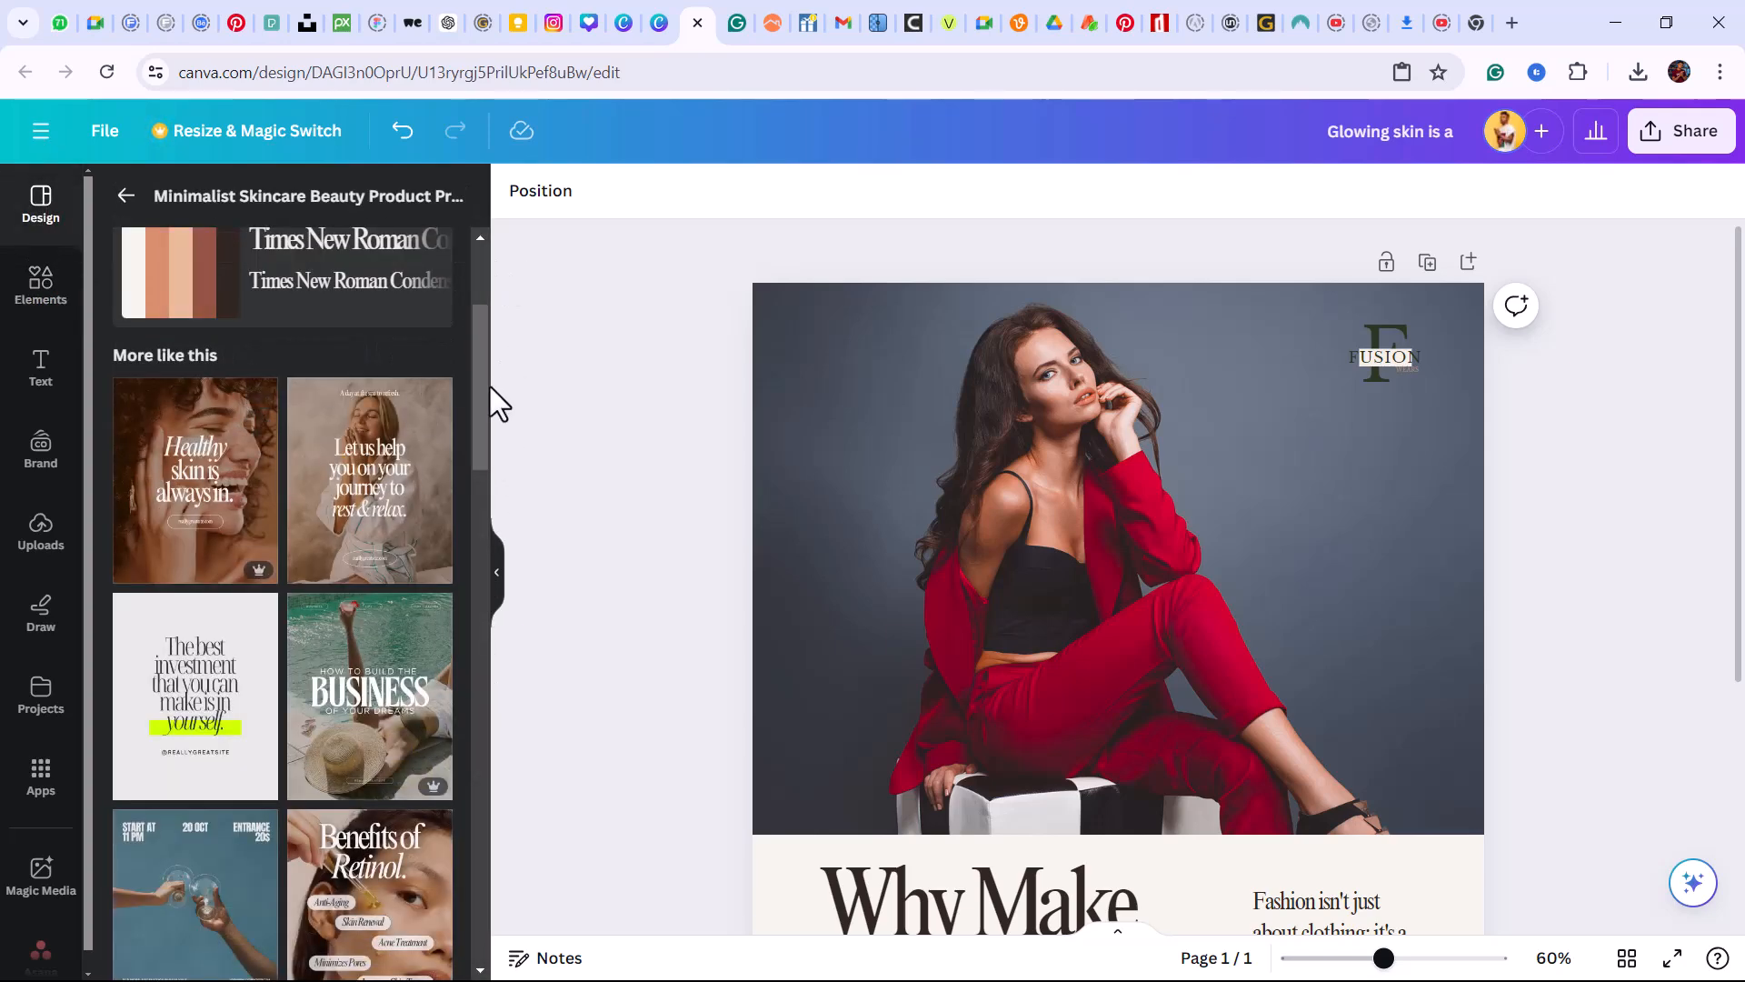
left_click_drag(479, 386, 496, 300)
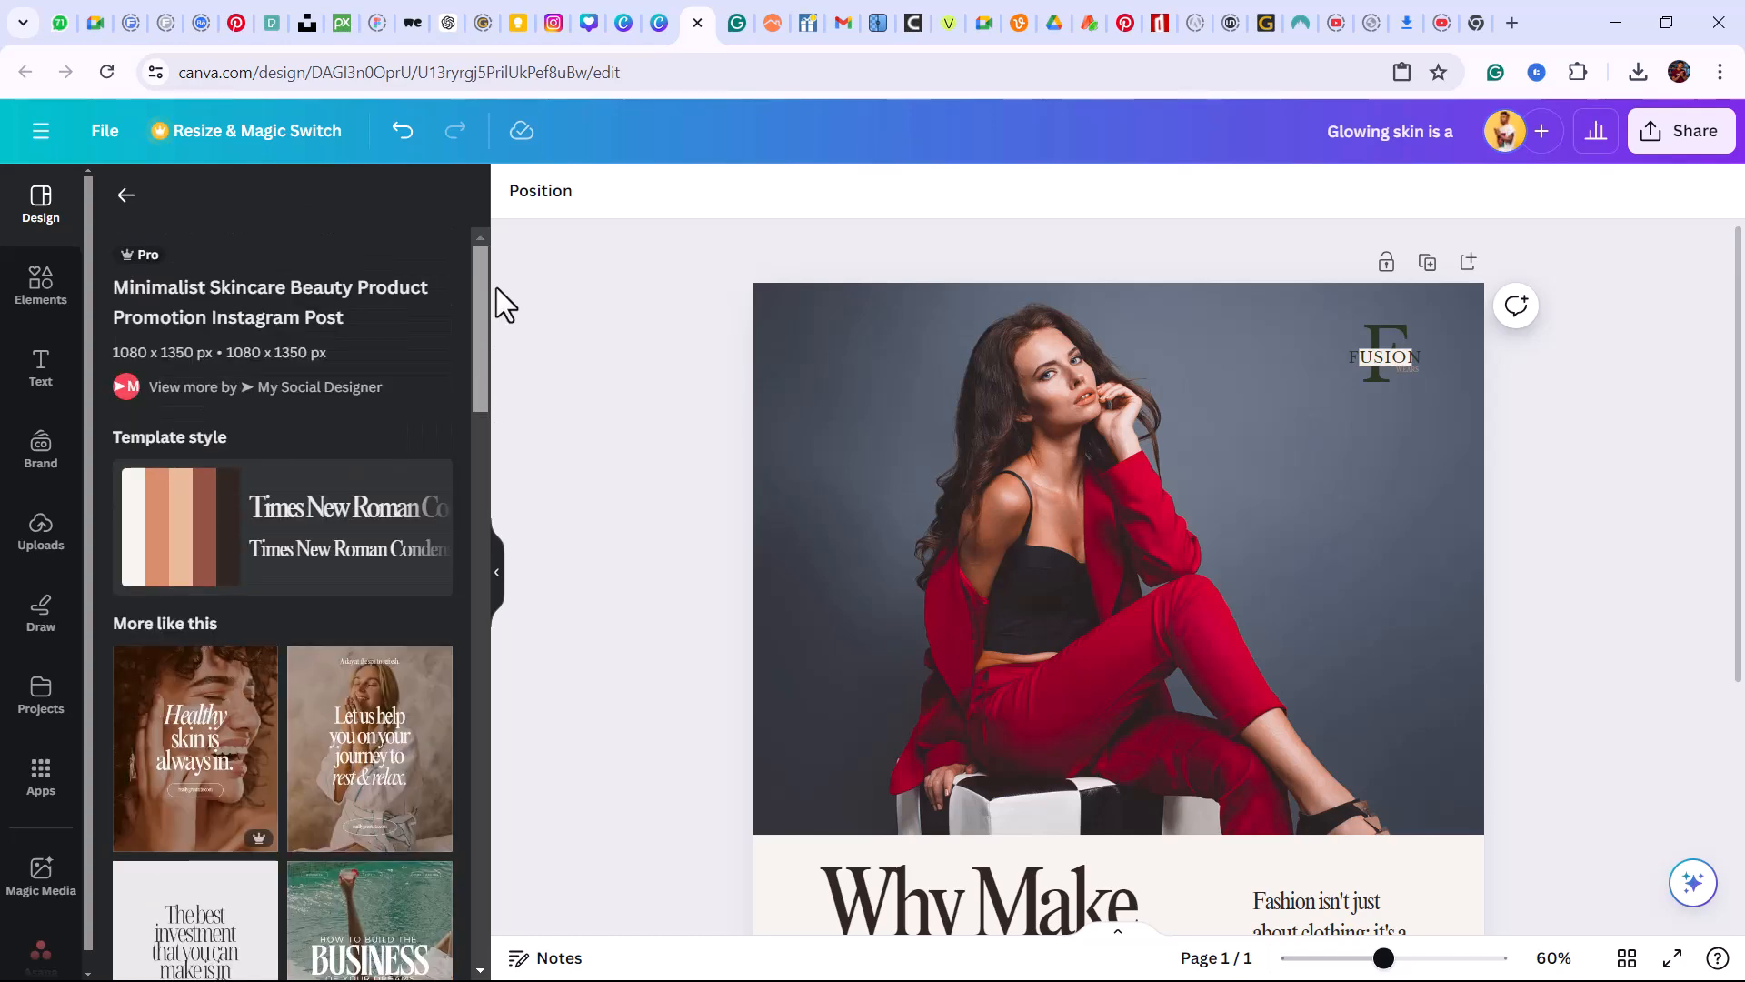
left_click(57, 329)
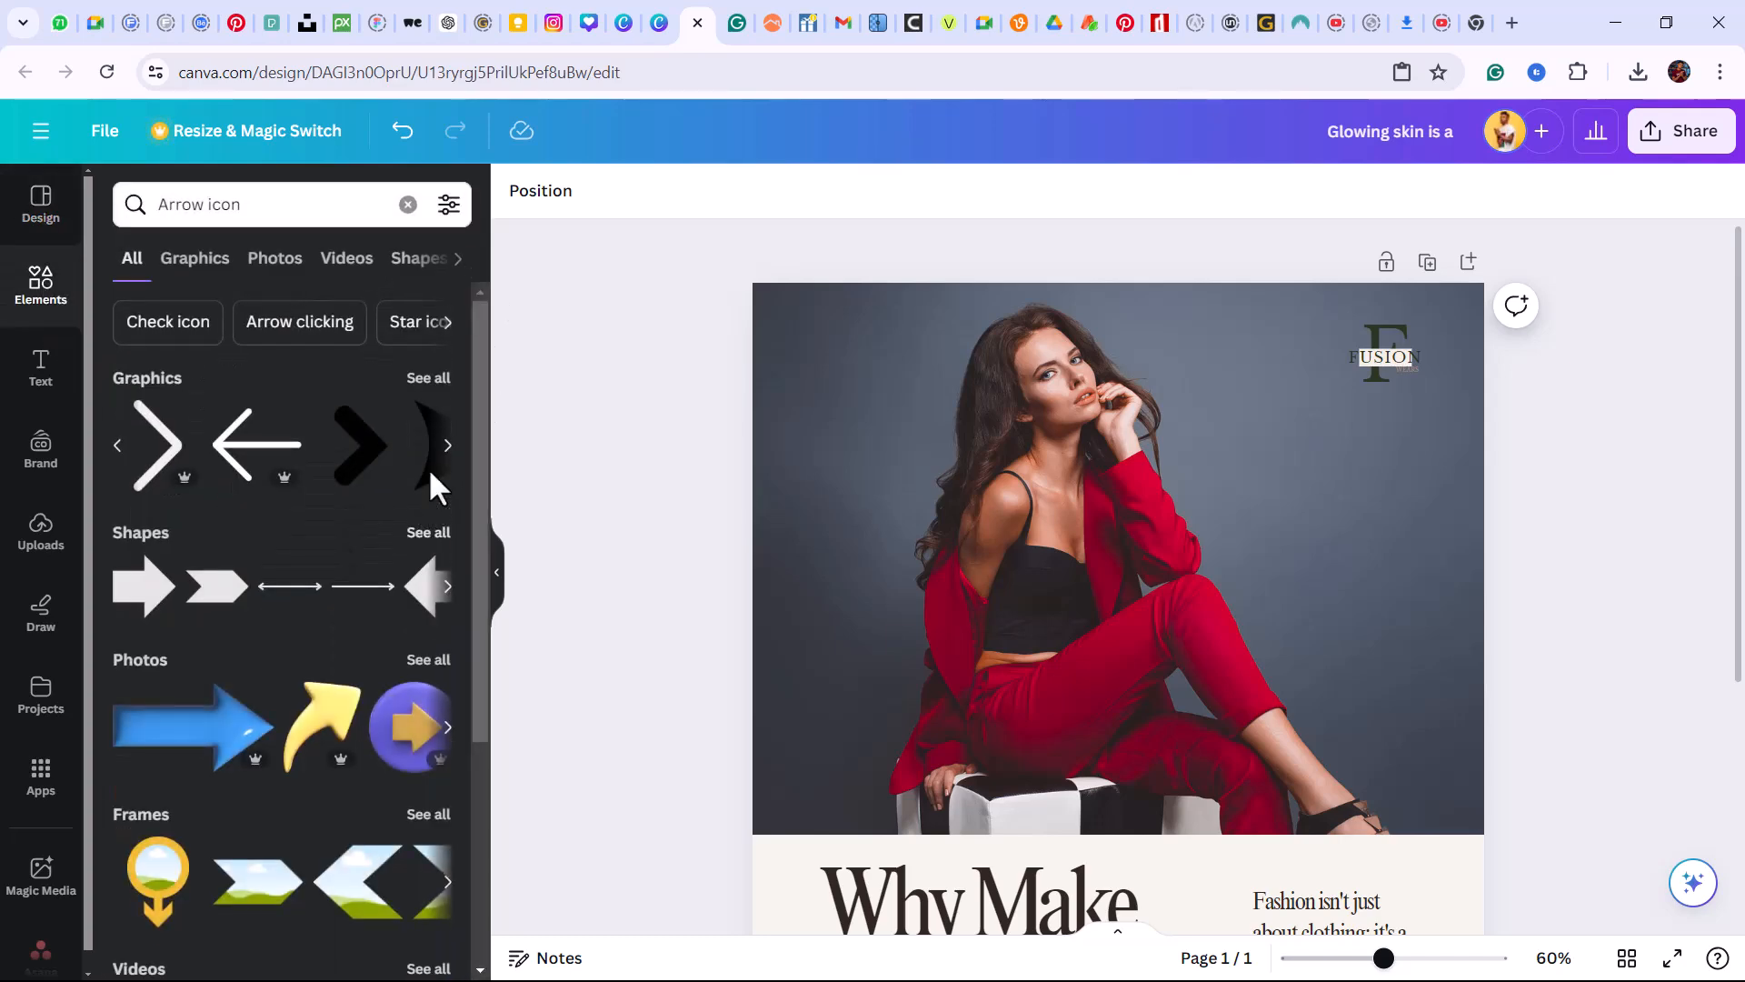
Insert the uploaded Natural & Earthy colour palette image onto the carousel cover
left_click(71, 564)
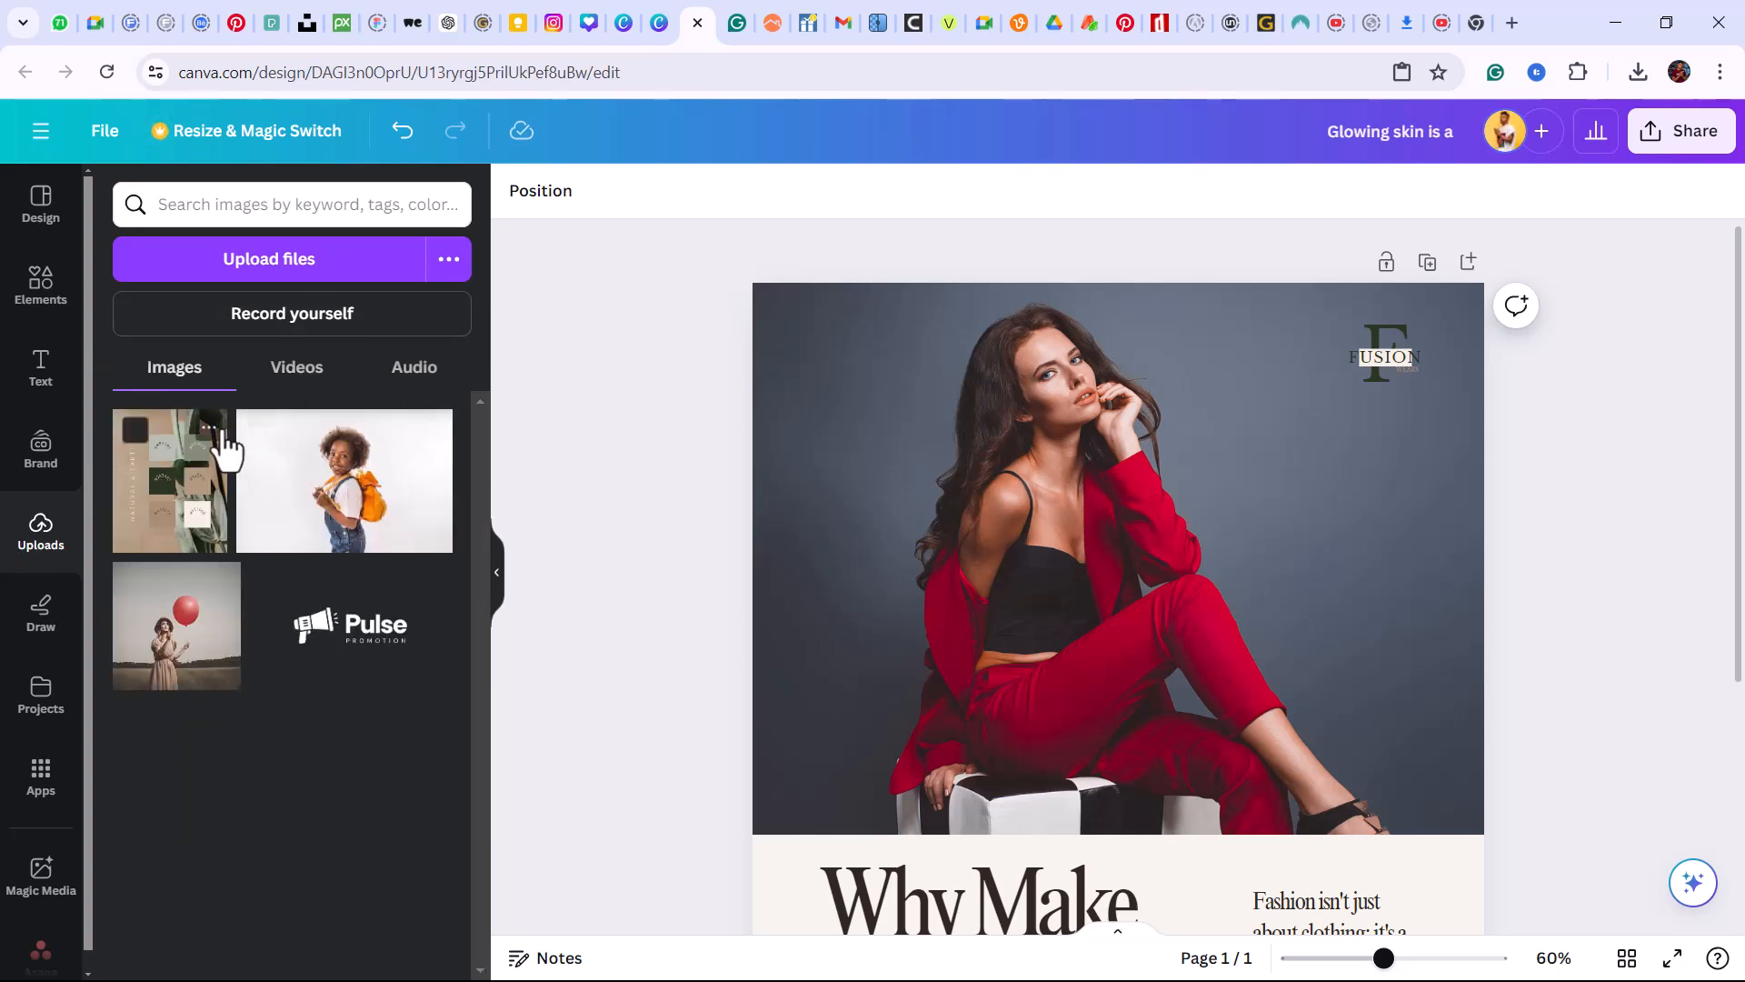
left_click(155, 492)
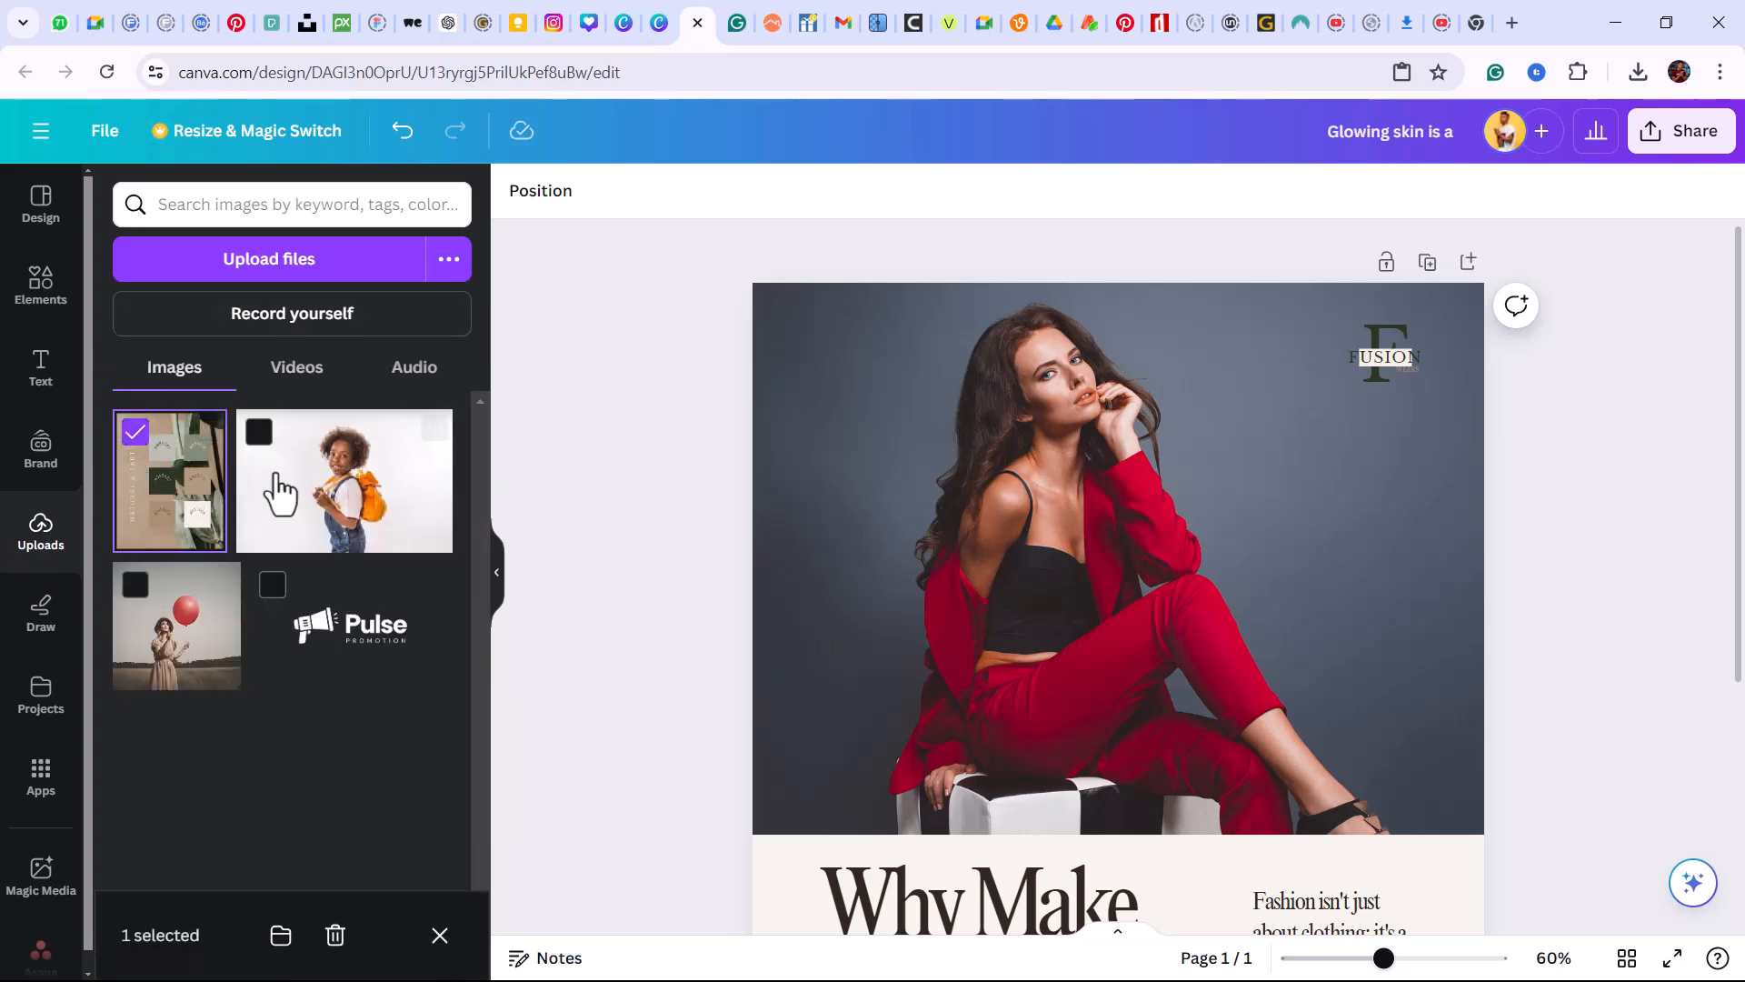
left_click(169, 465)
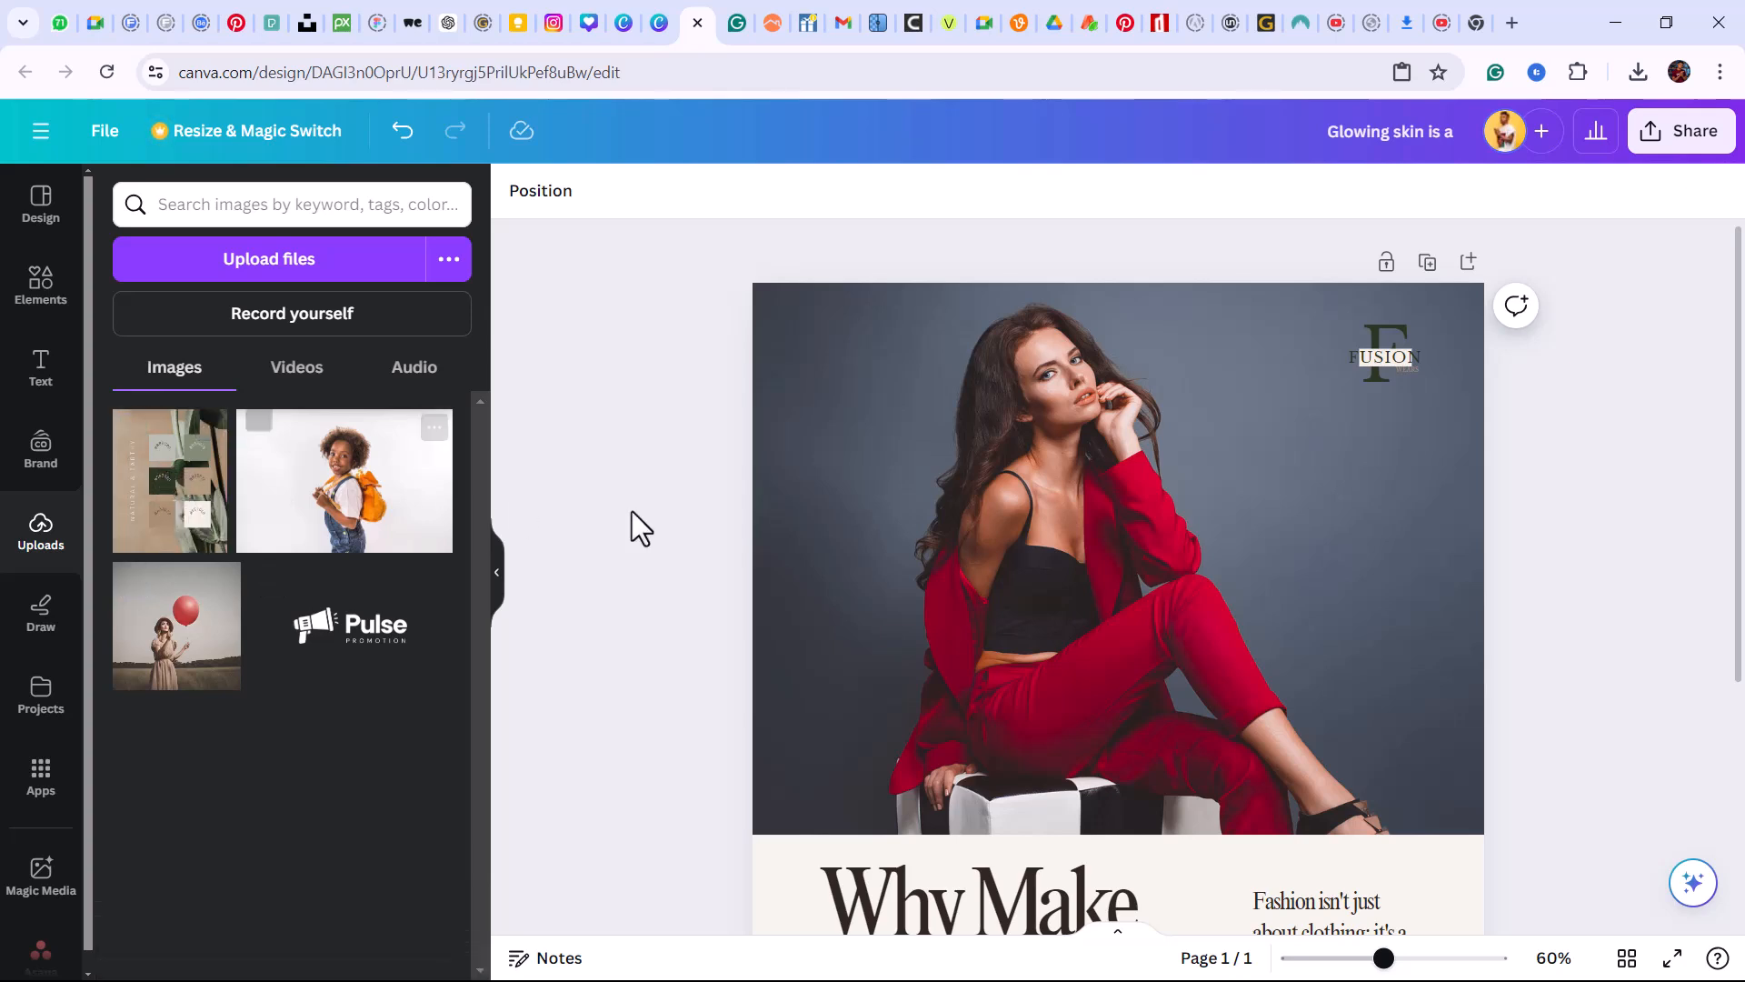
left_click(136, 434)
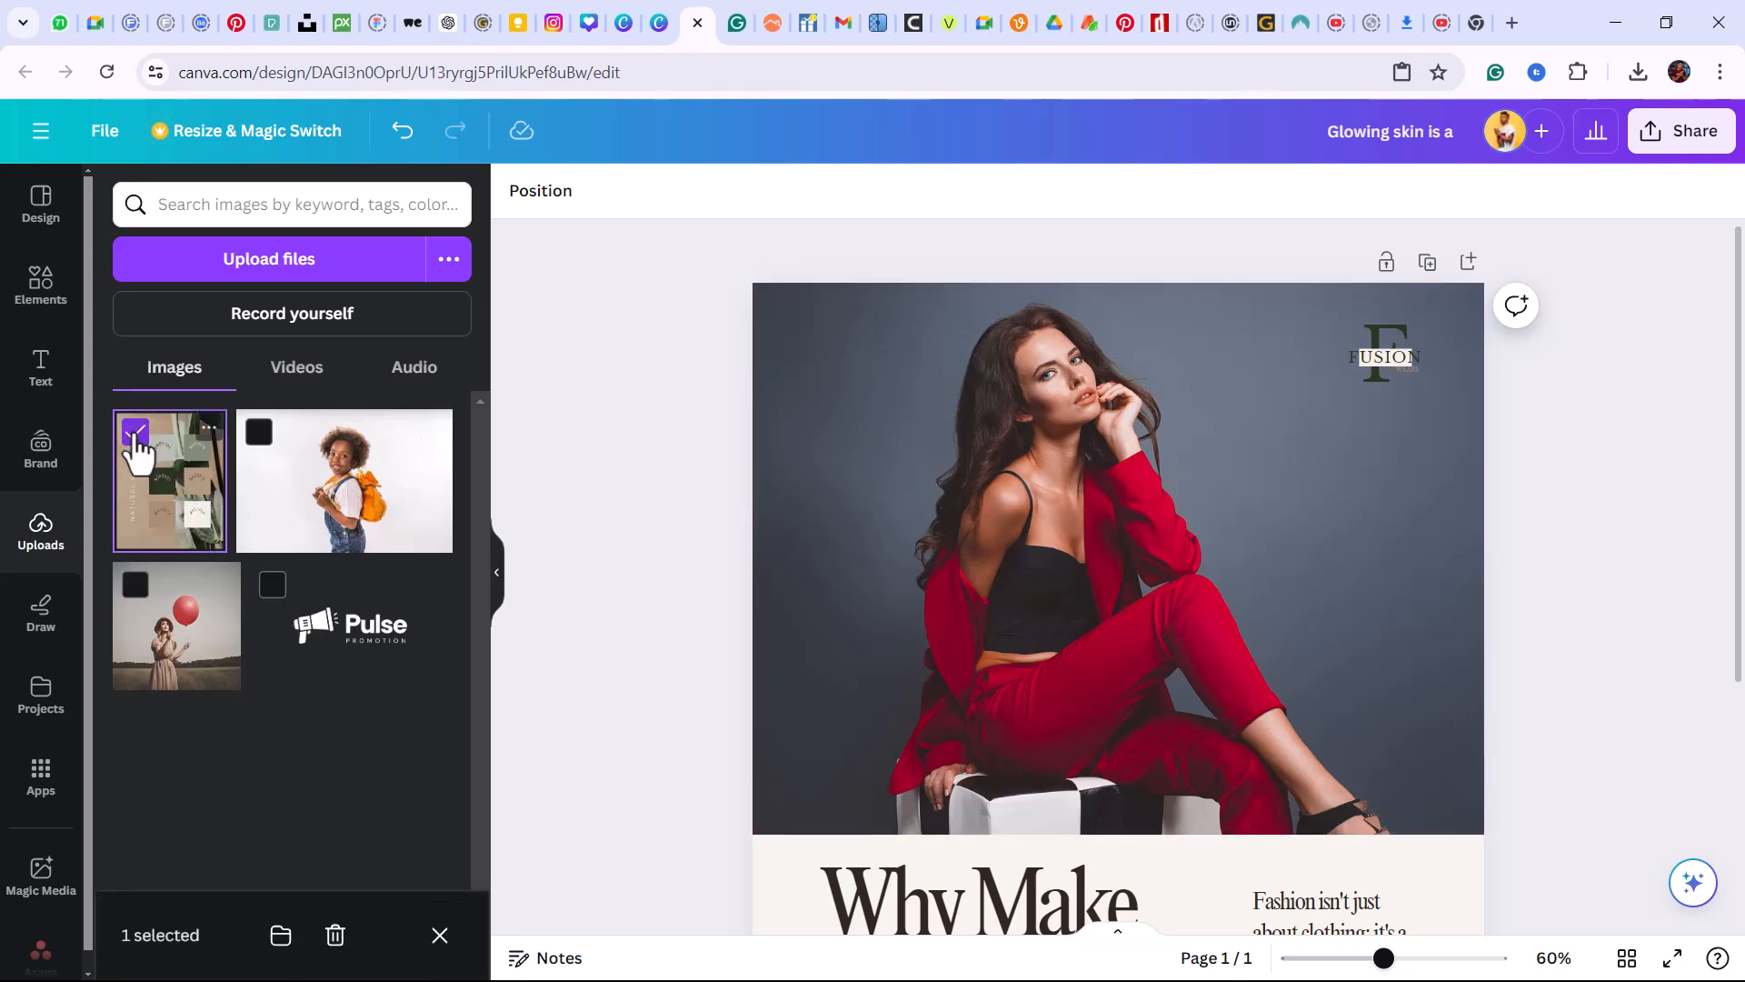
scroll(1732, 425, "down", 4)
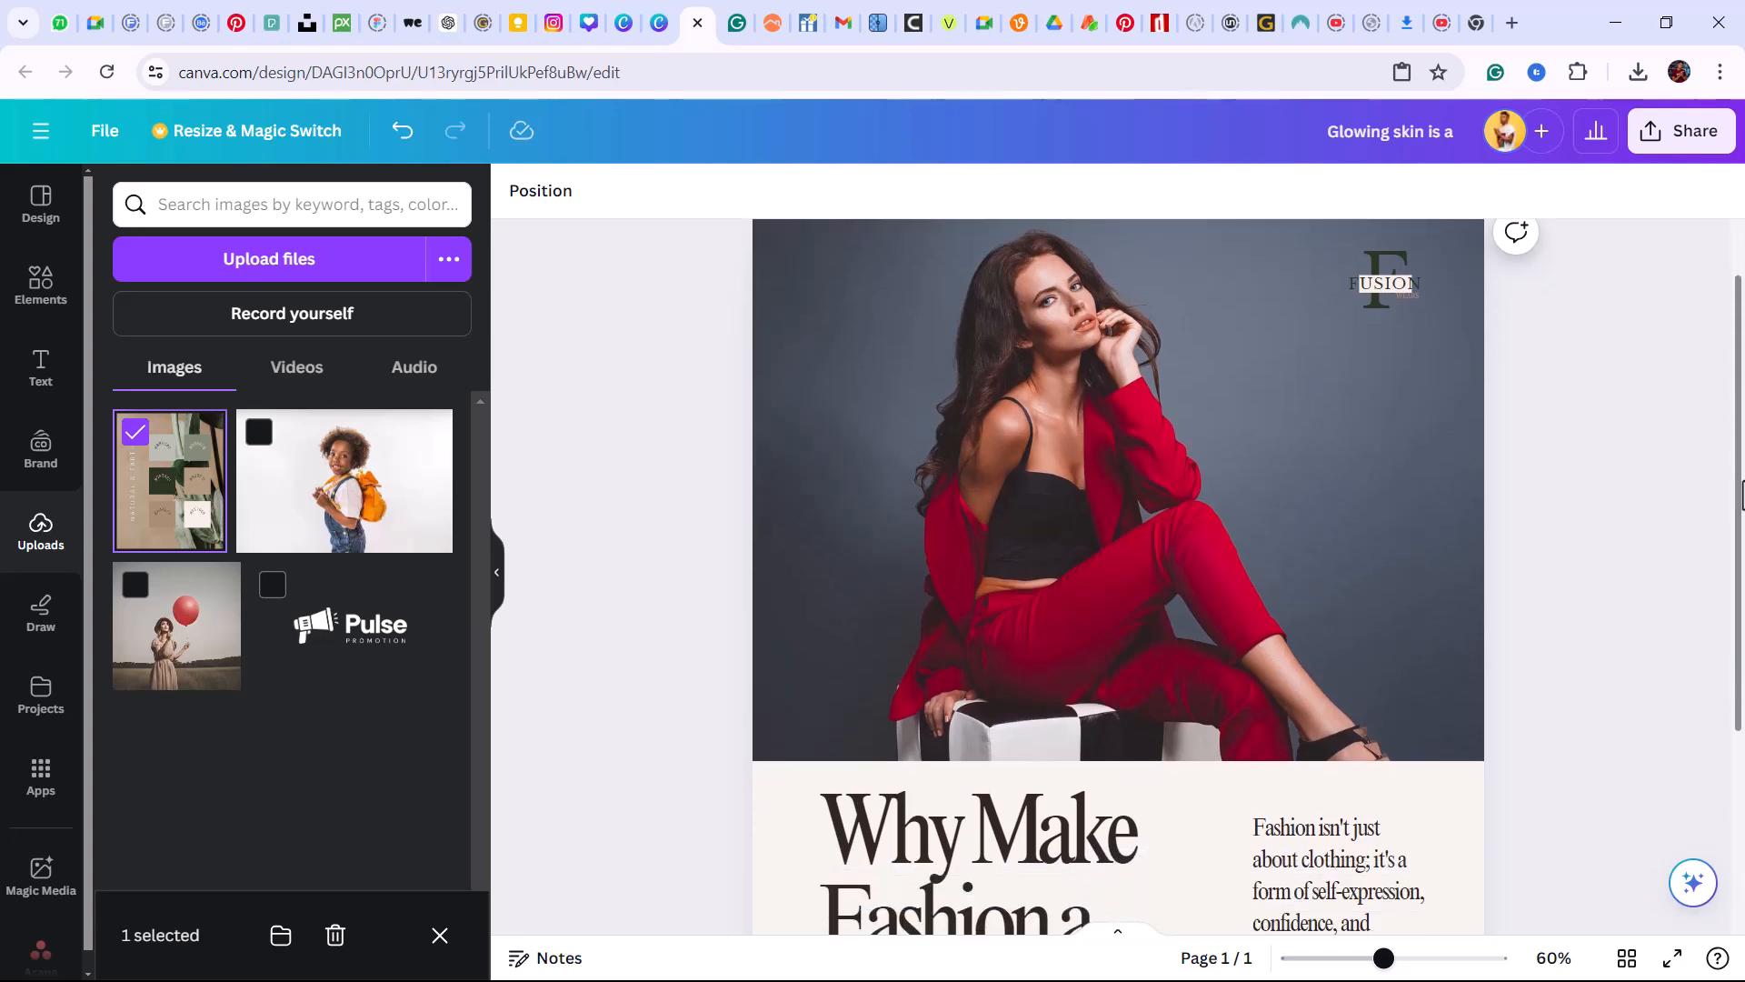
left_click(172, 502)
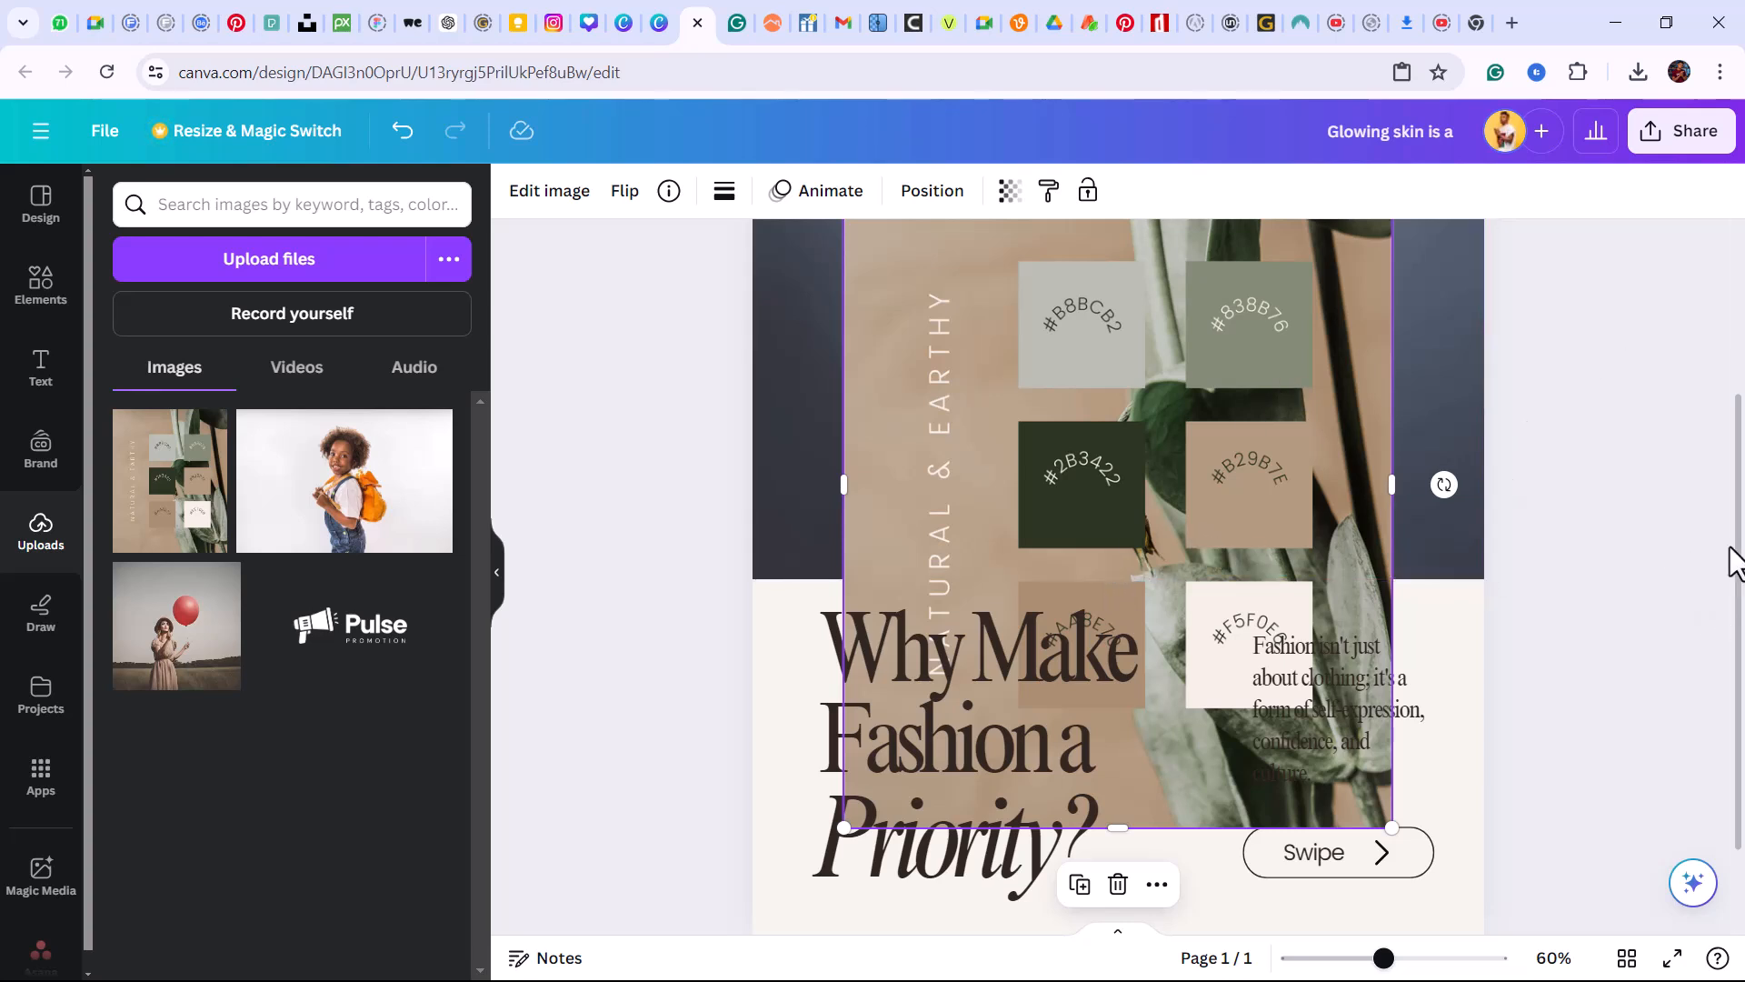
Shrink the palette image to a small swatch card and place it on the cover photo, on the left beside the woman
scroll(1732, 563, "up", 2)
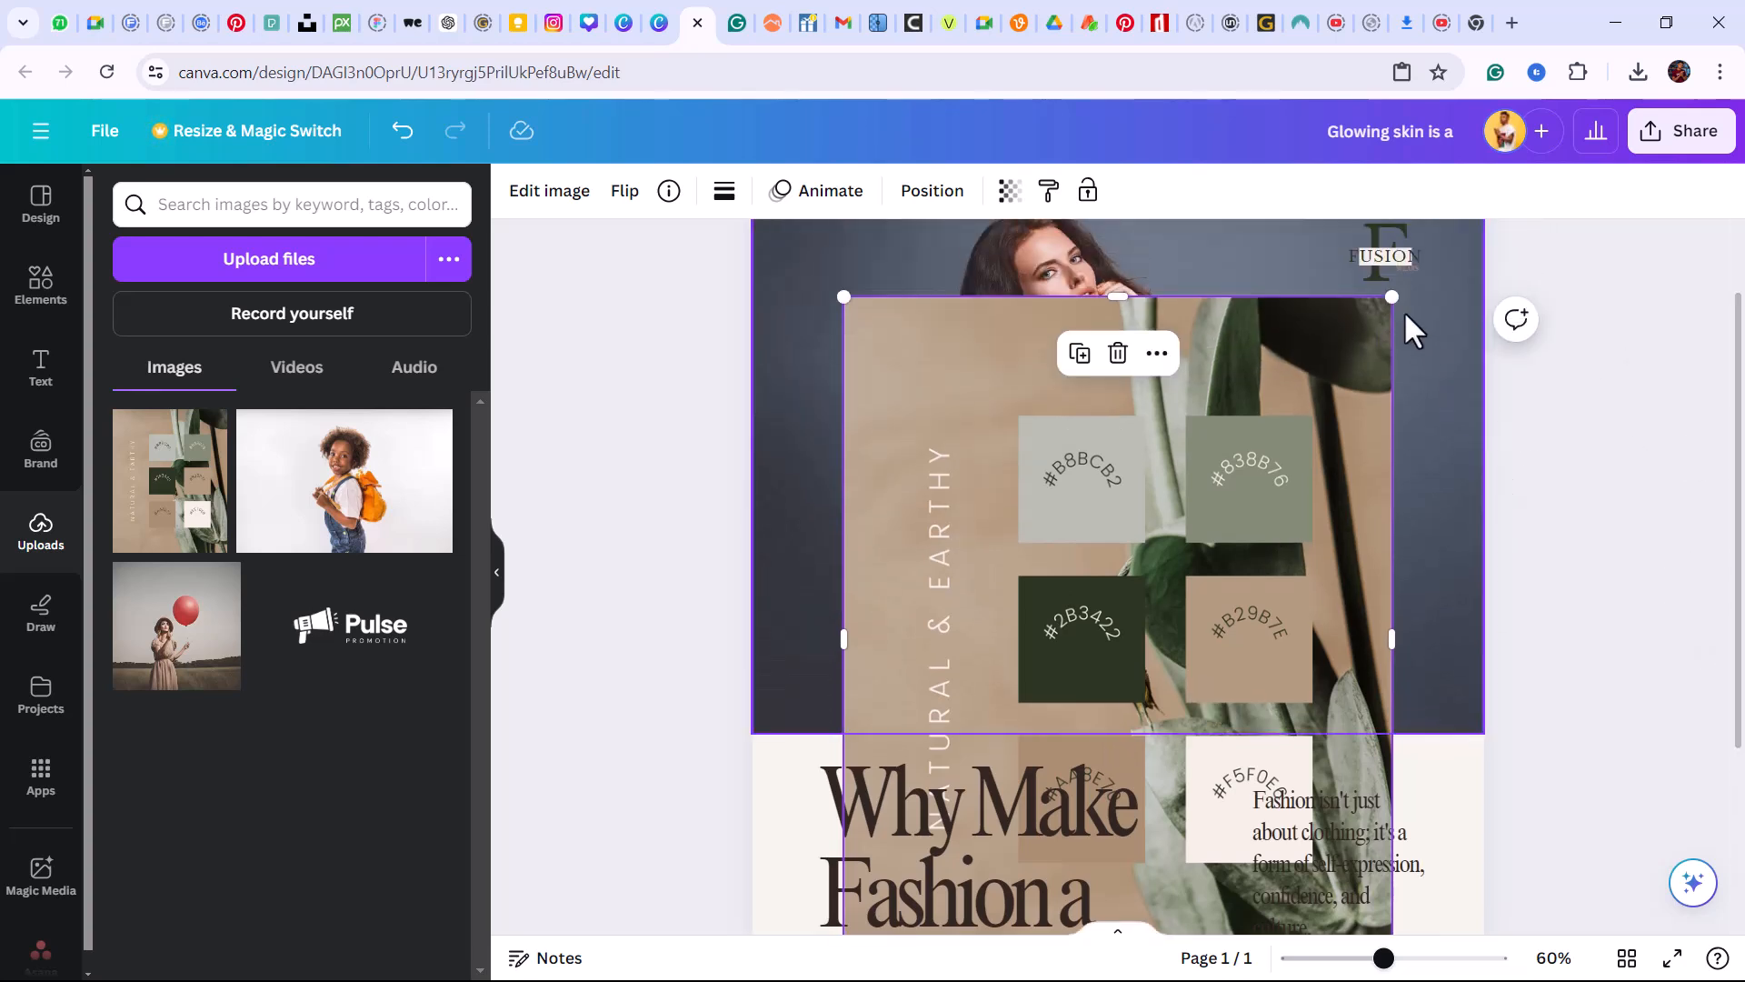
left_click_drag(1392, 296, 962, 827)
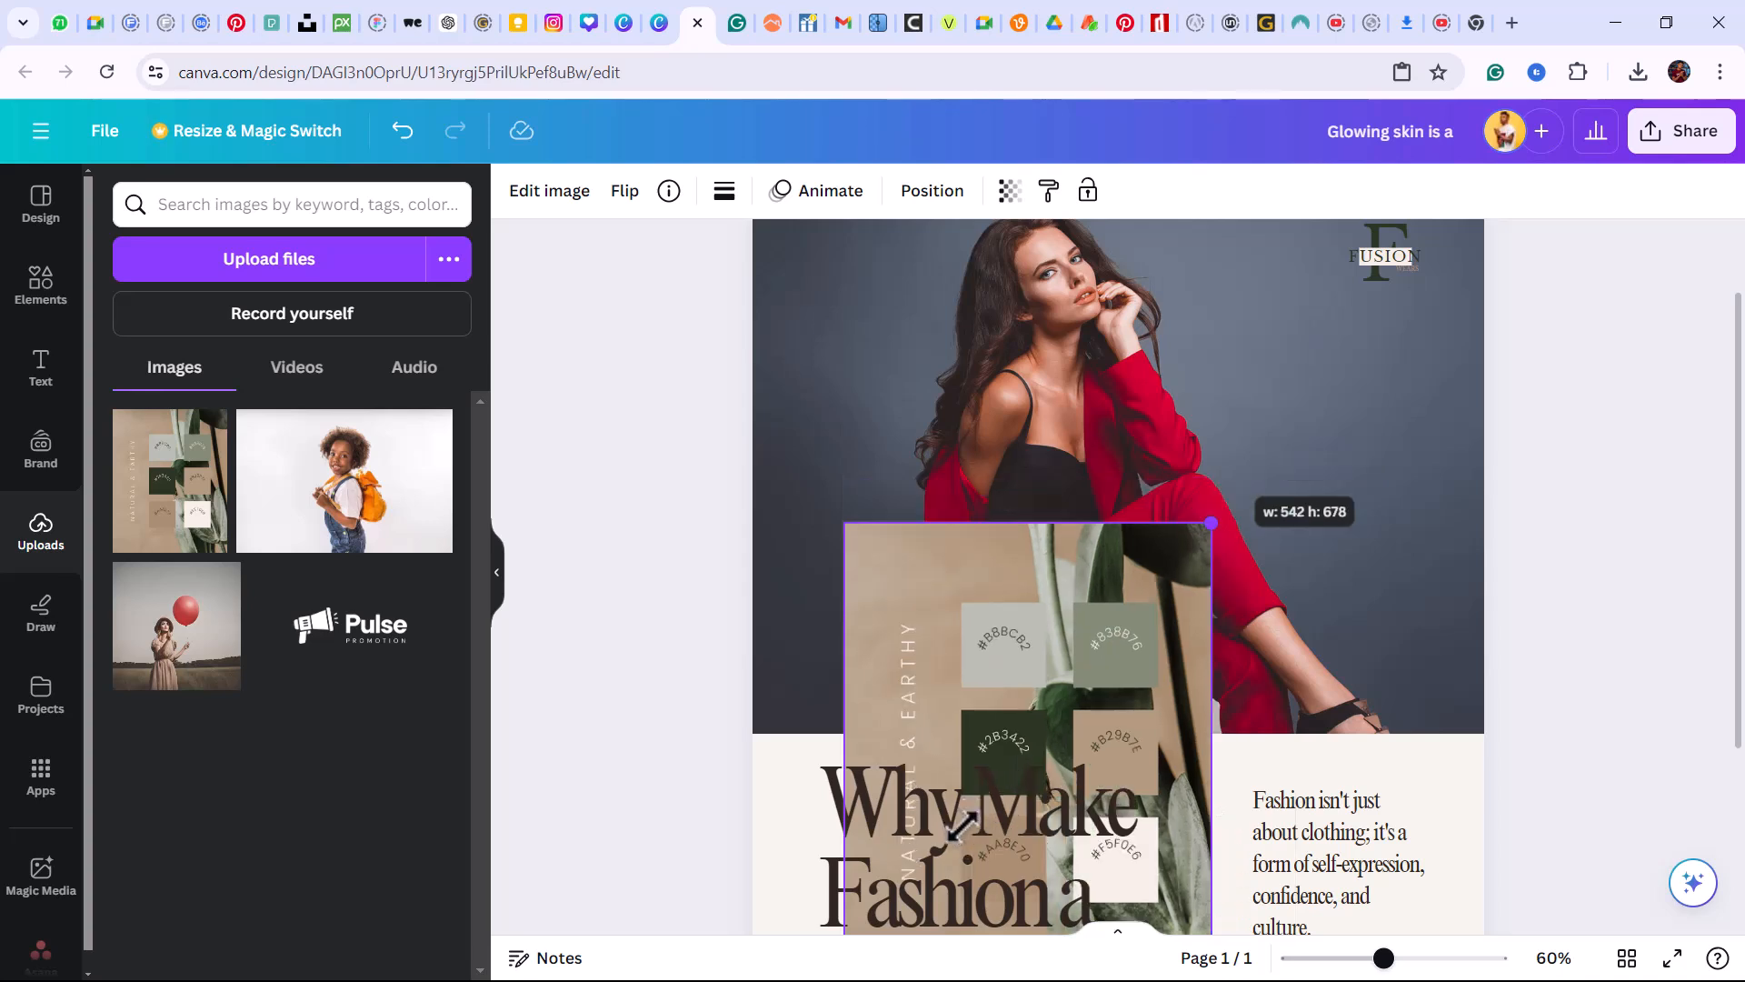
left_click_drag(985, 769, 913, 372)
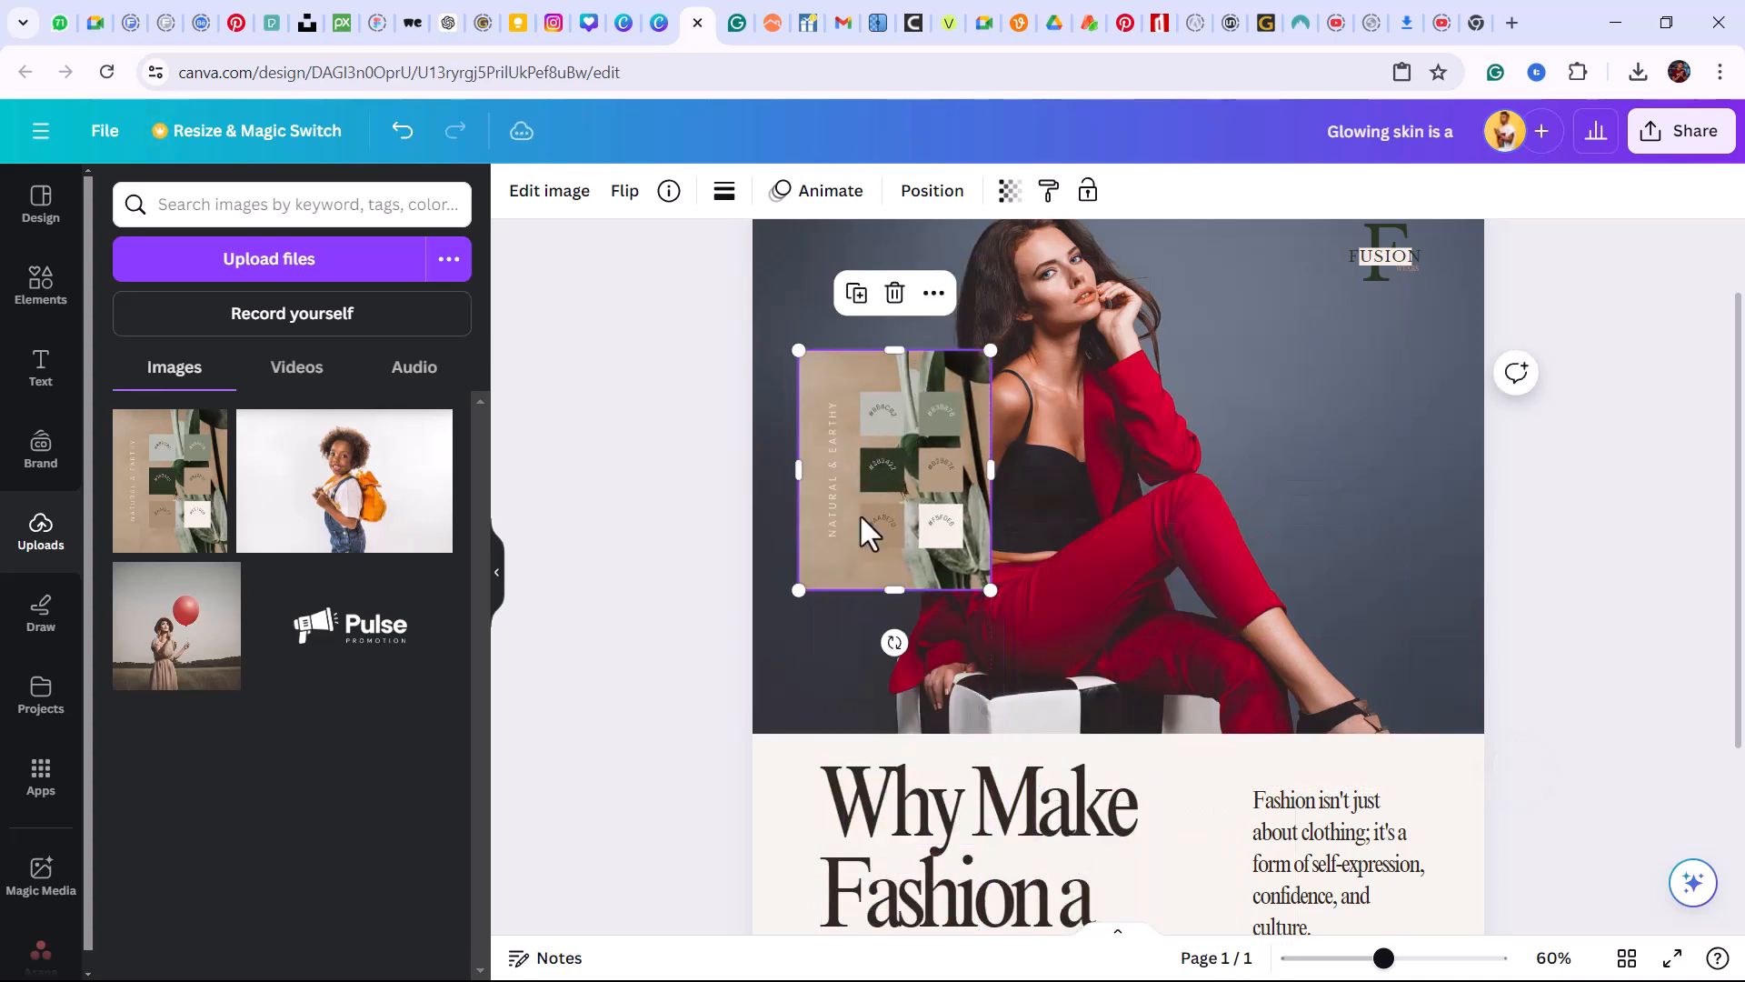
left_click_drag(798, 592, 824, 556)
left_click_drag(888, 473, 926, 480)
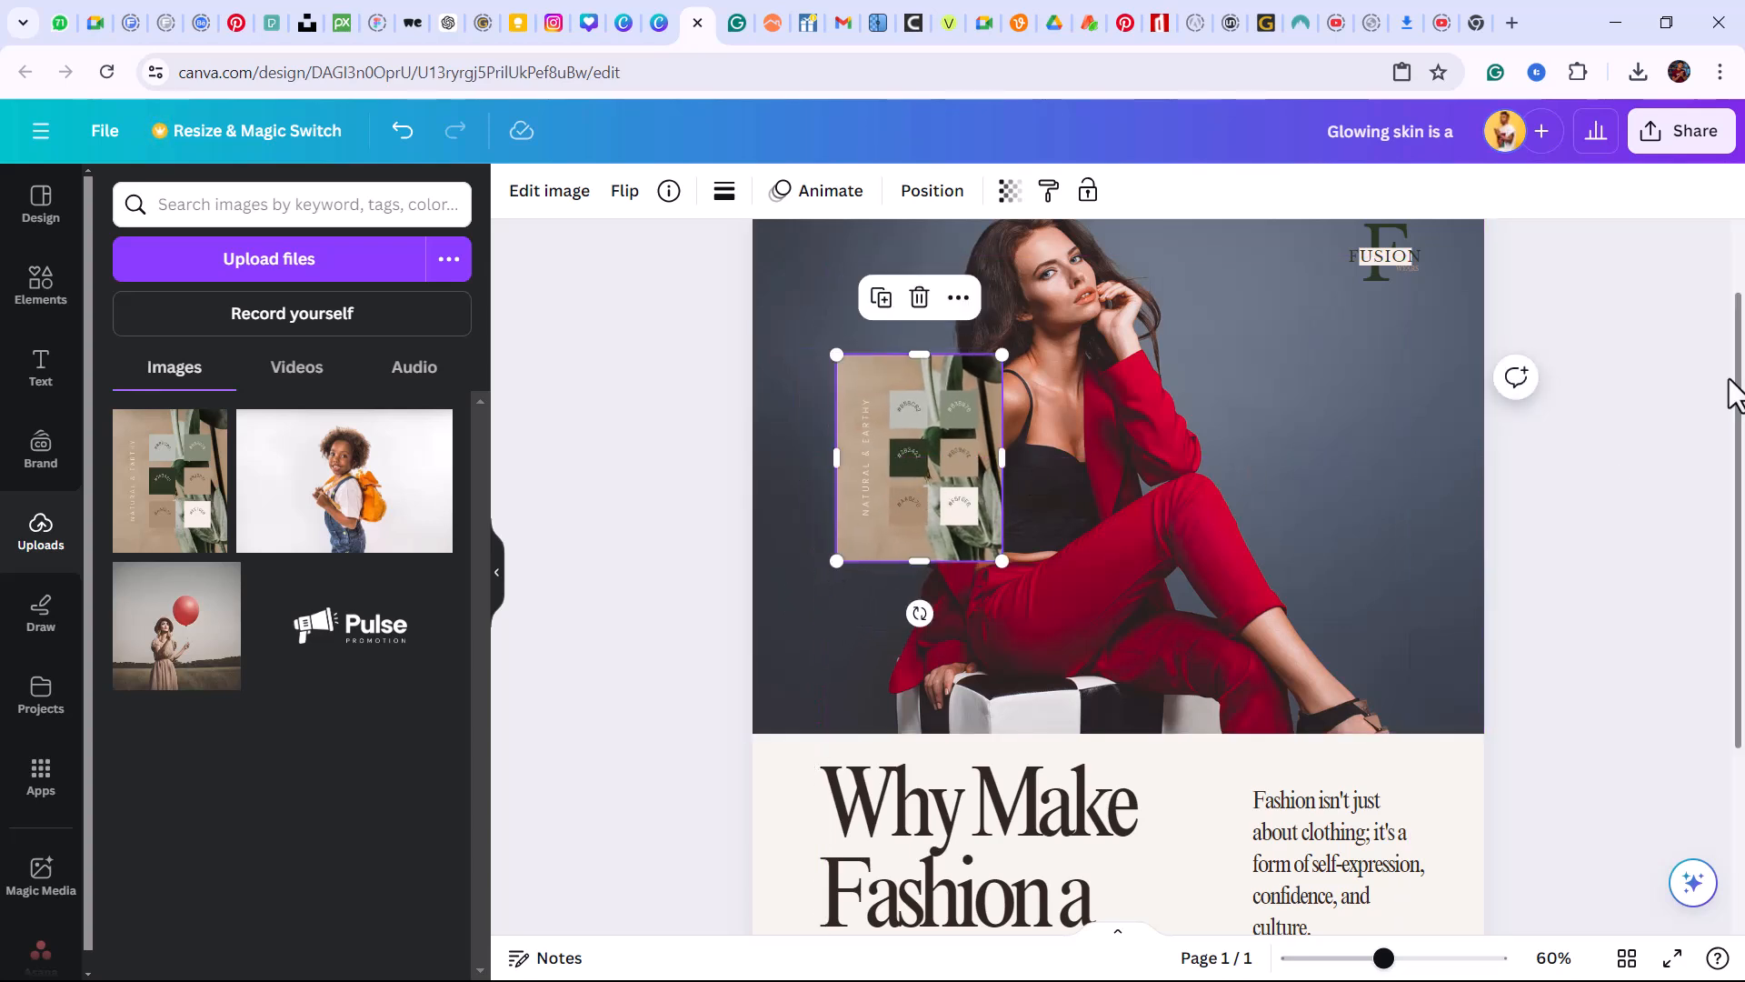
Set the cover's background to the cream #F5F0E6 sampled from the palette image
left_click_drag(1740, 372, 1740, 425)
left_click(1170, 750)
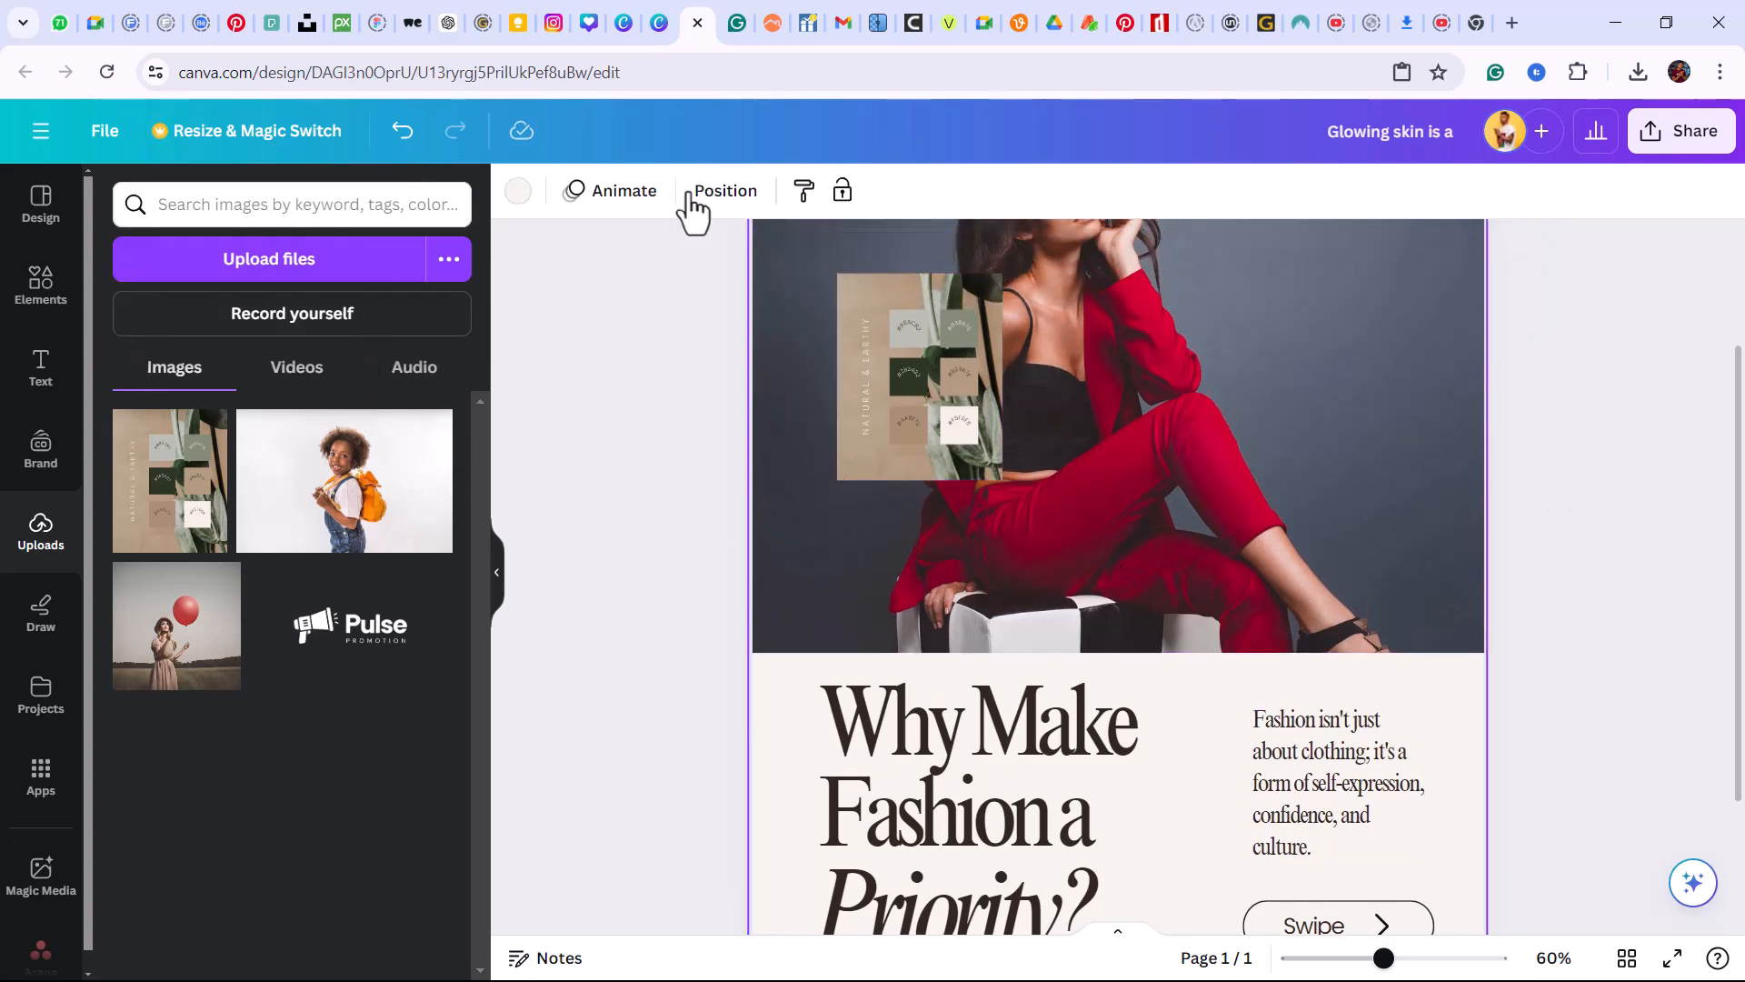
left_click(518, 192)
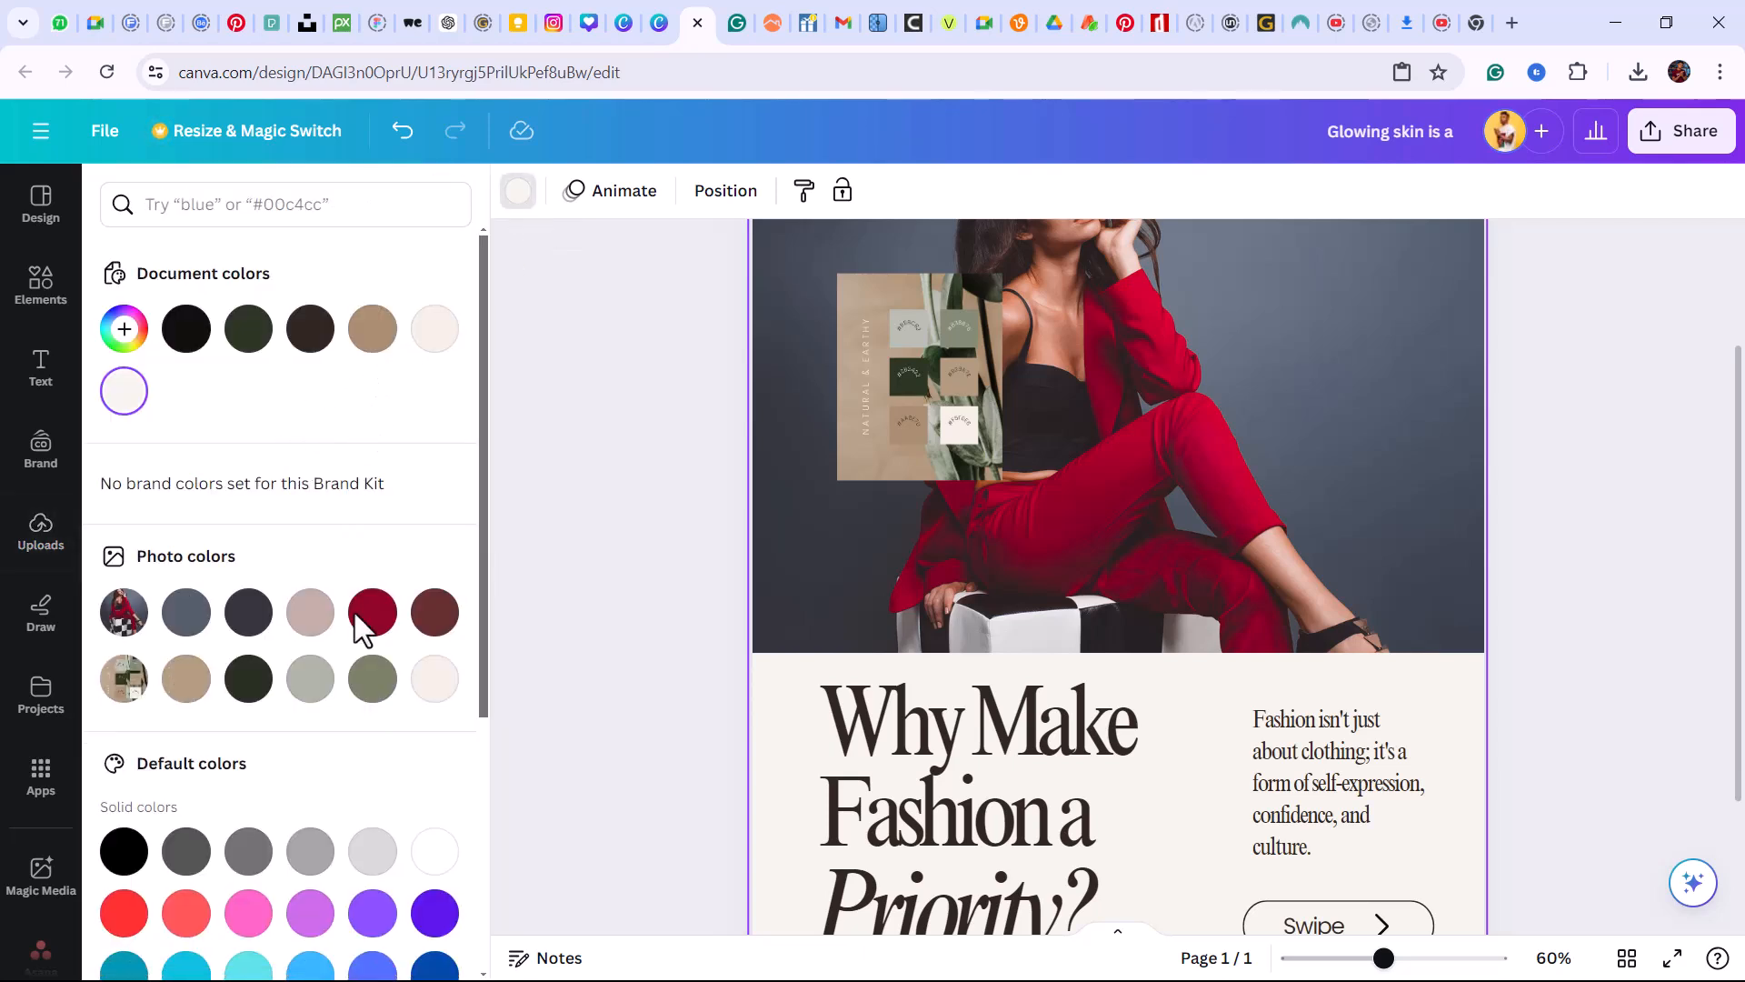
left_click(123, 328)
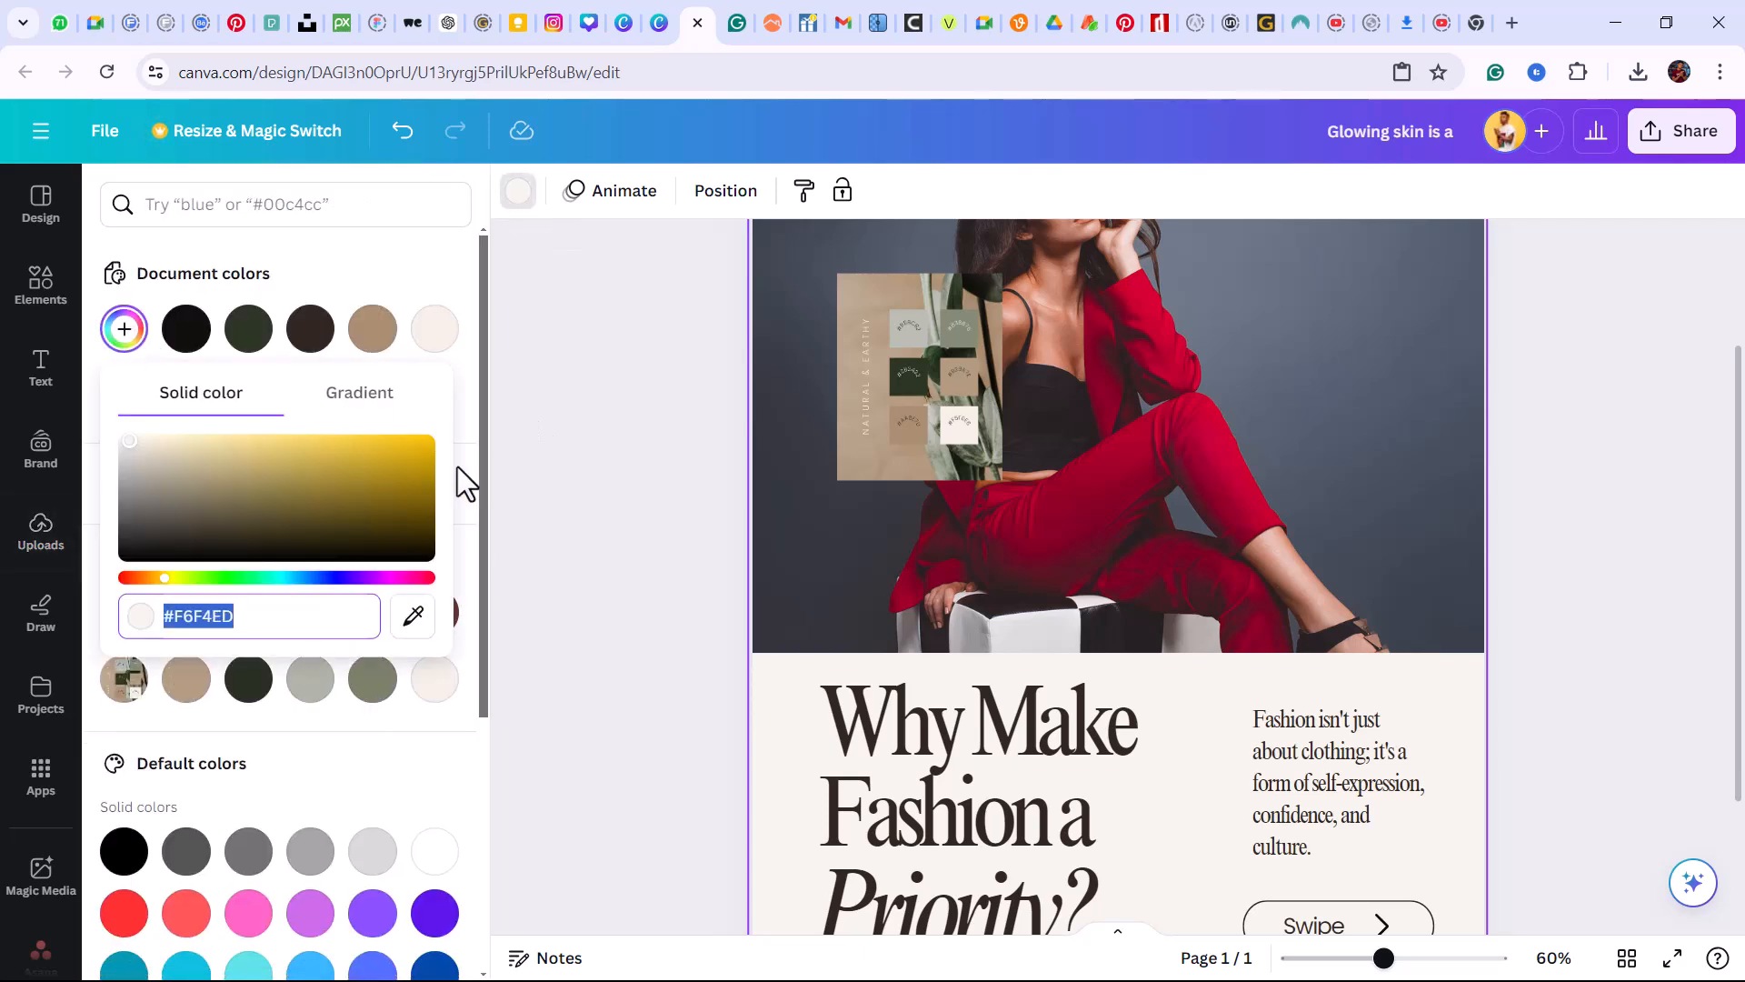
left_click(414, 617)
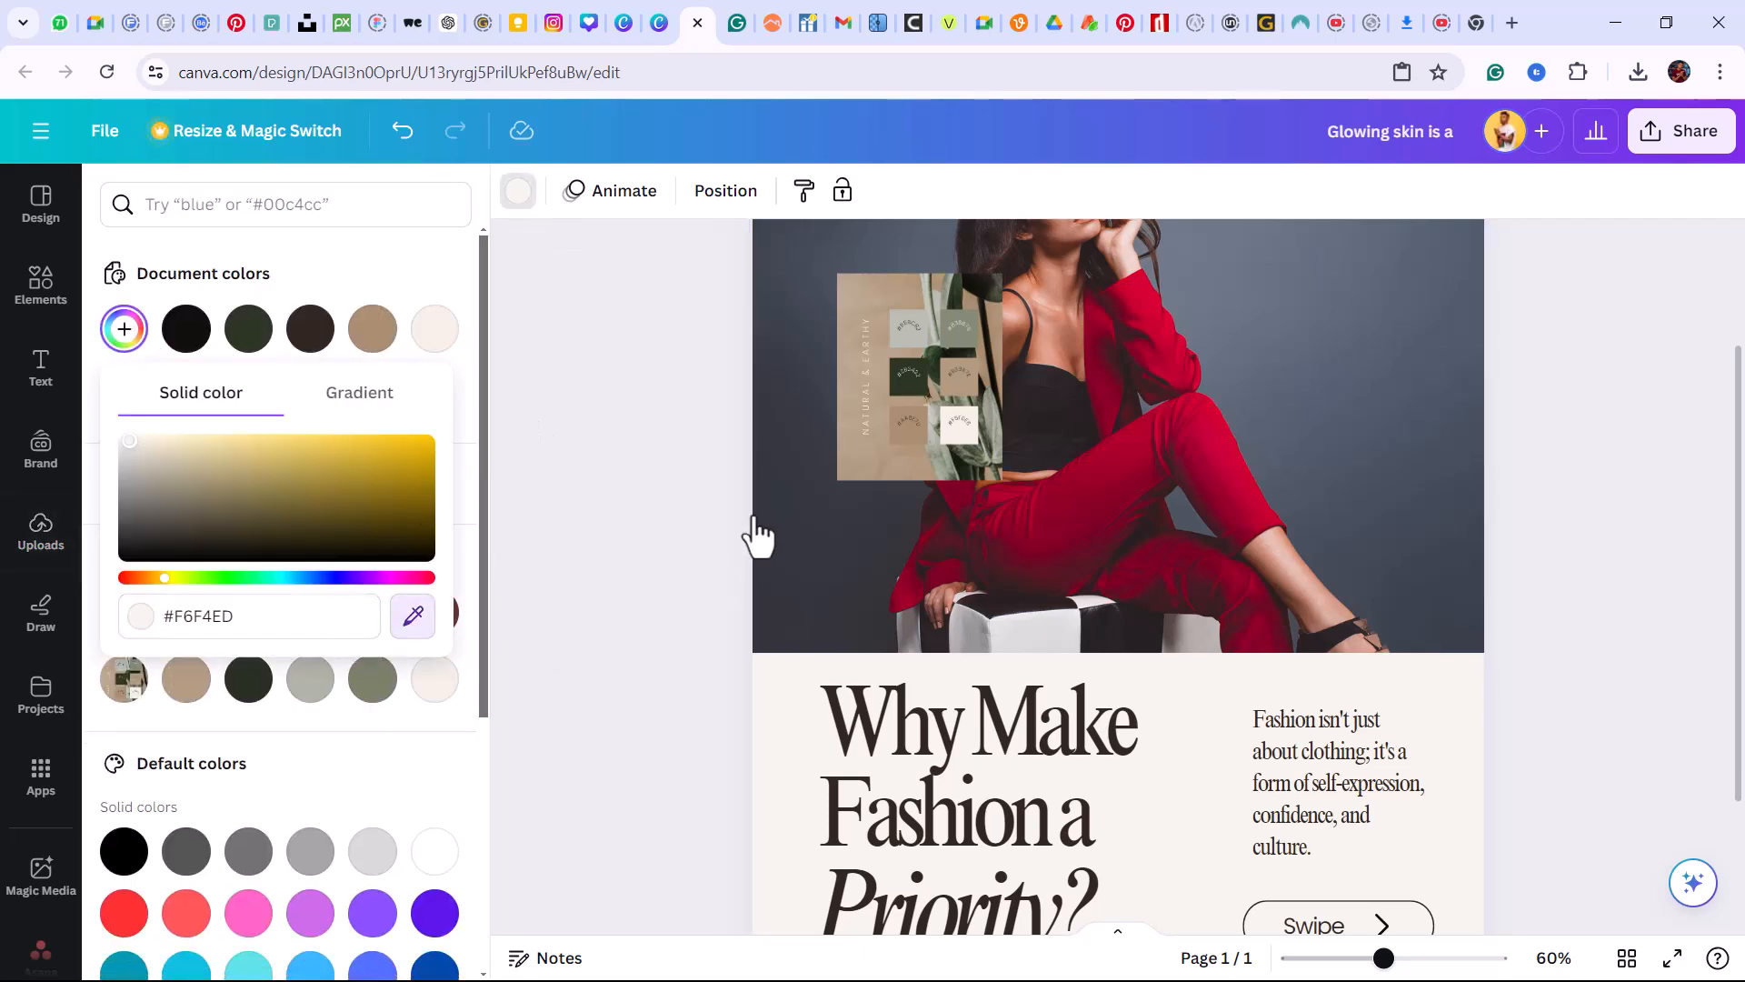
left_click(953, 436)
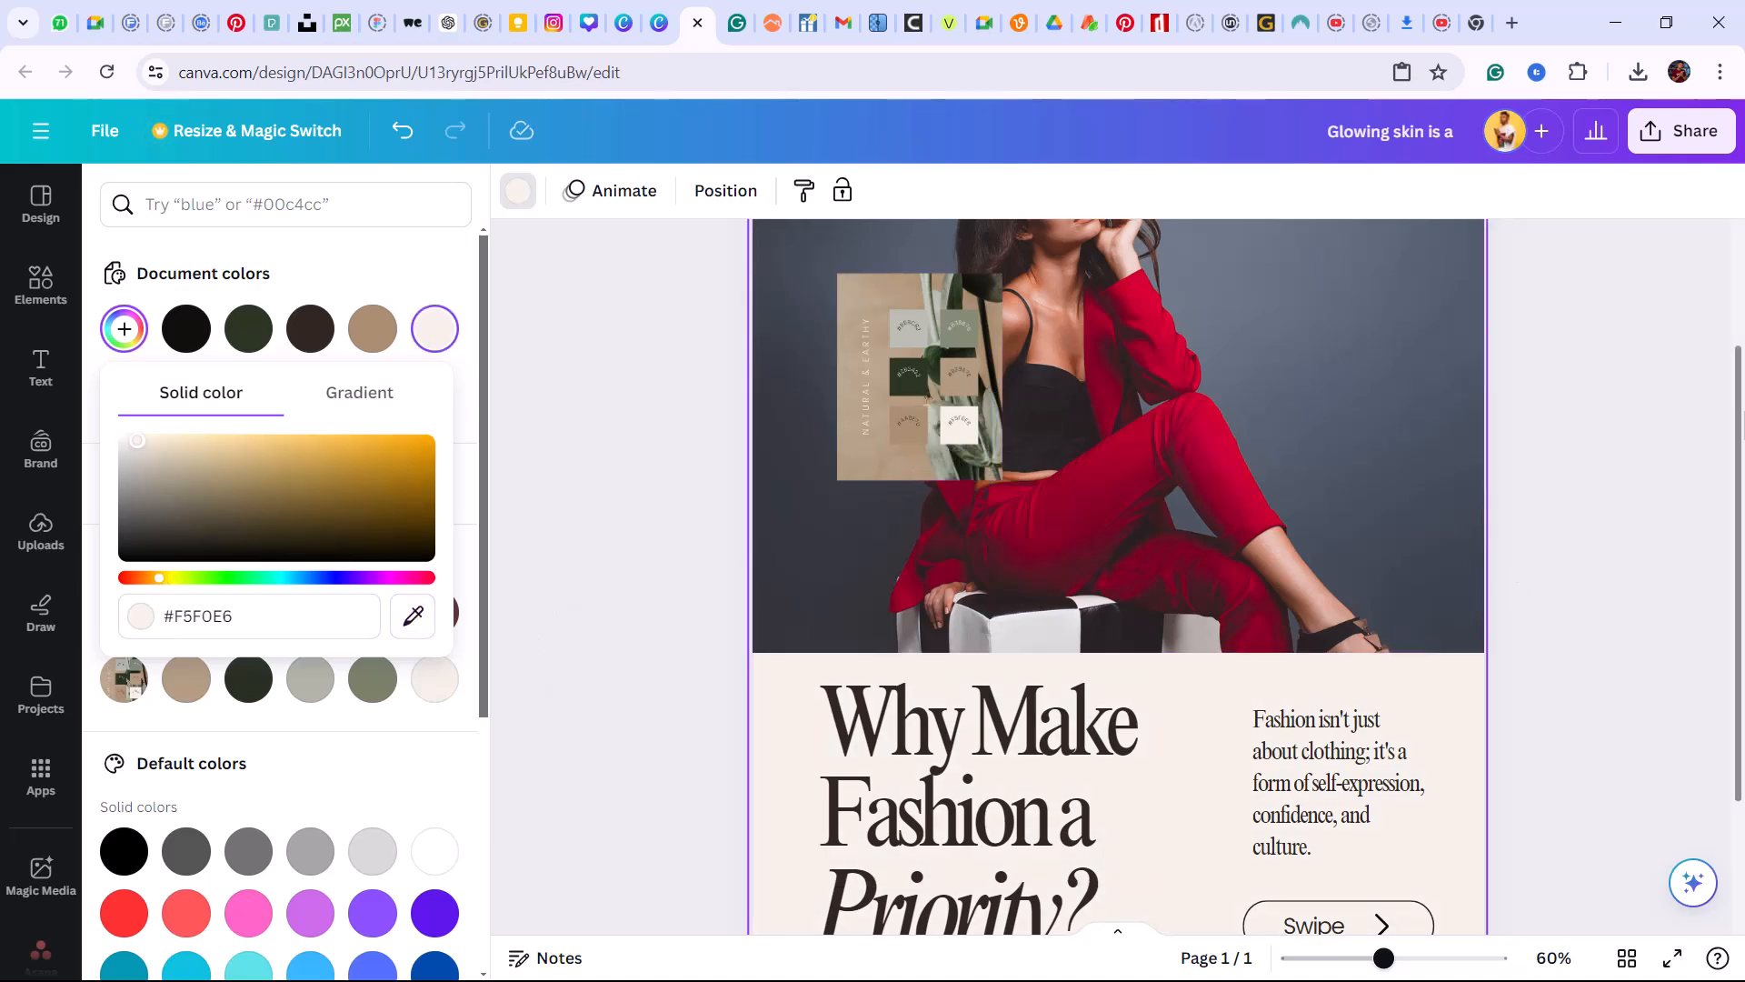
Recolour both parts of the headline "Why Make Fashion a Priority?" with the dark green #2B3422 sampled from the palette image
left_click_drag(1736, 452, 1741, 533)
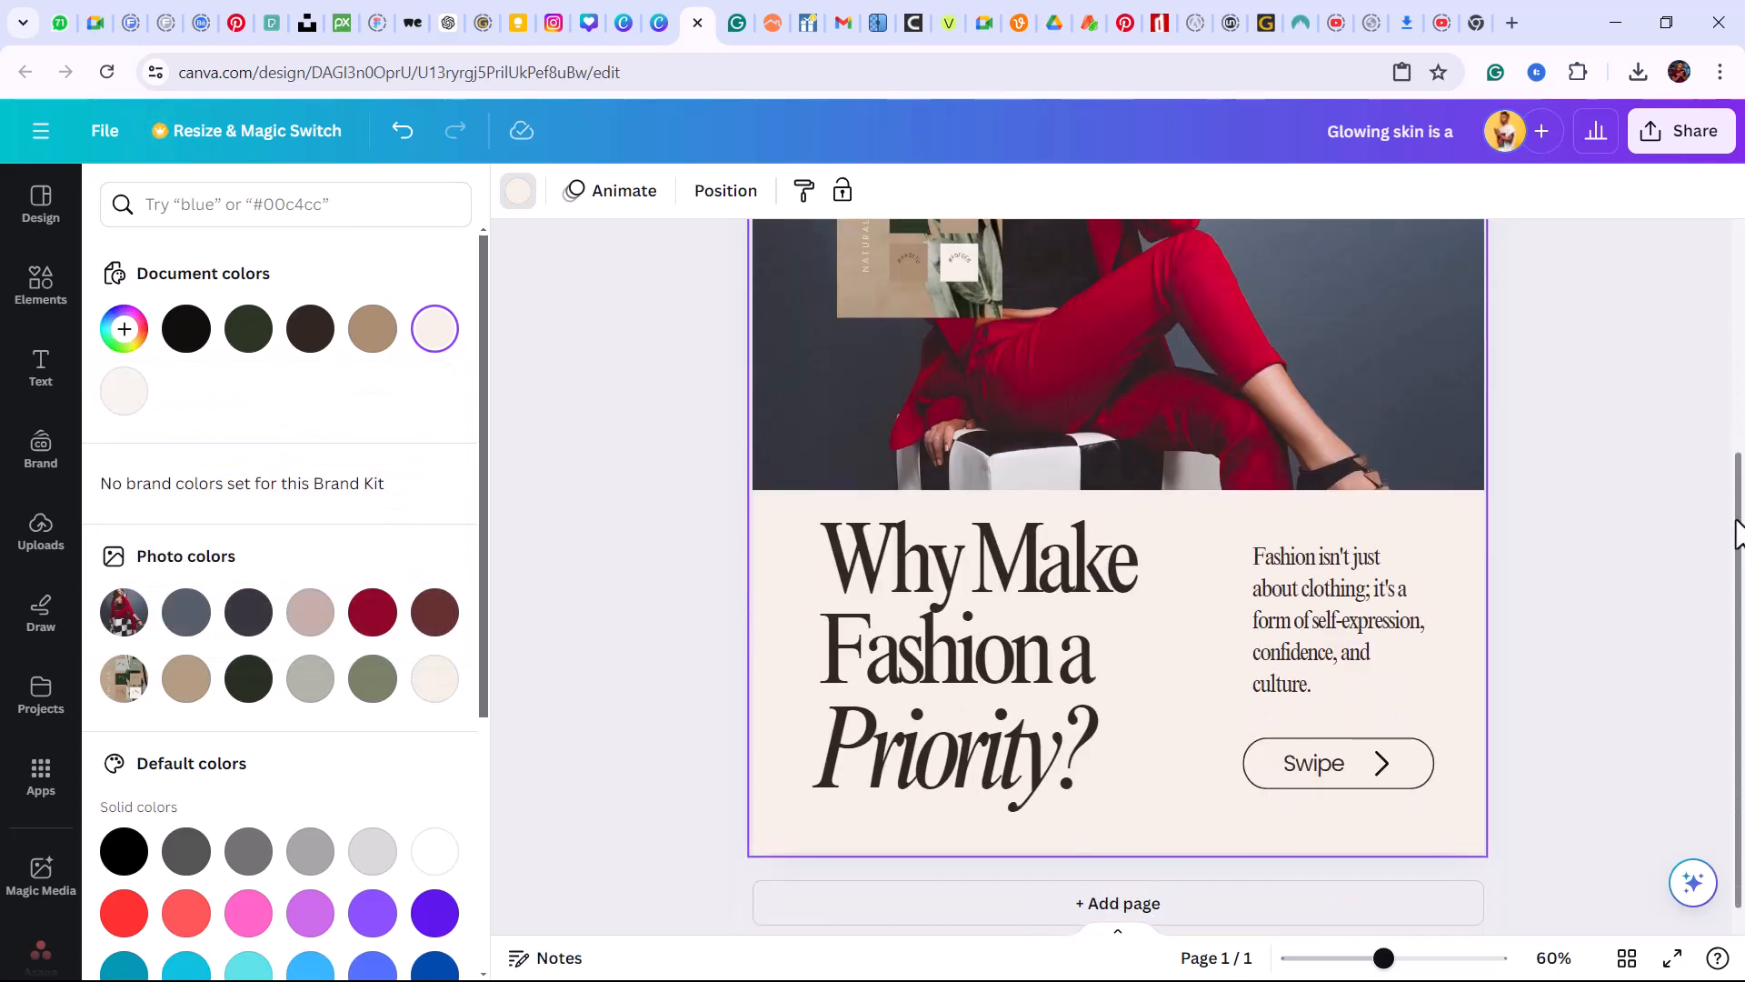
left_click(1045, 627)
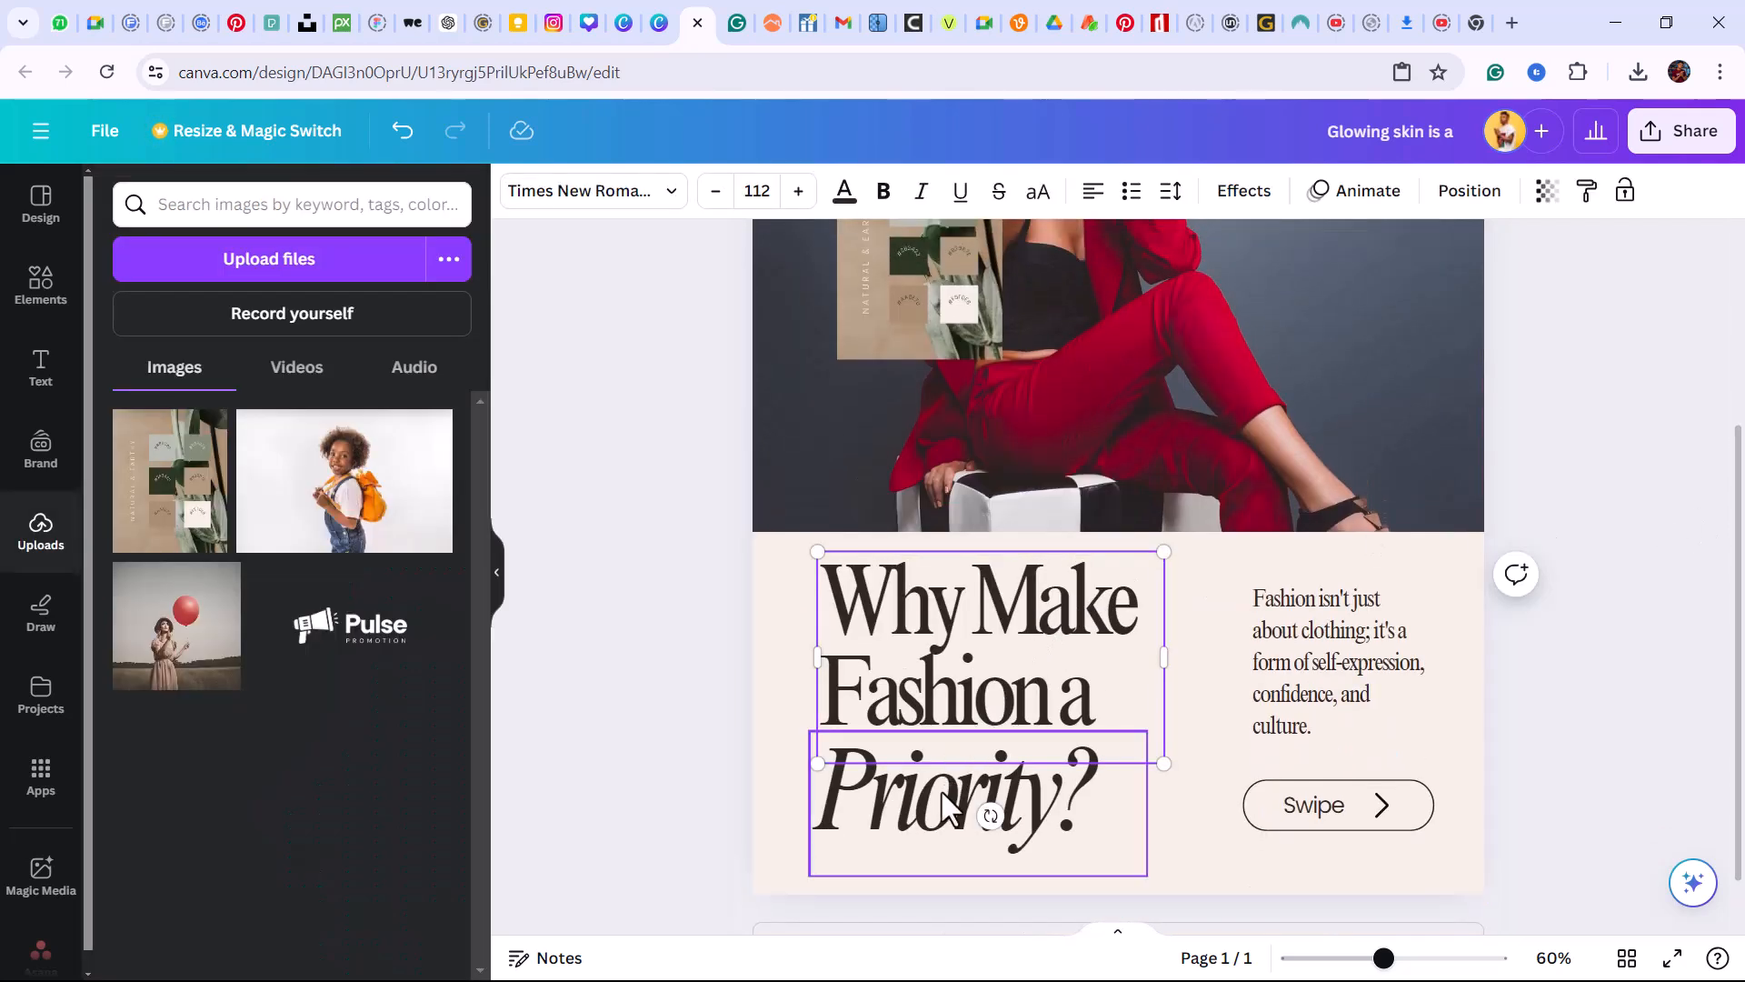
left_click(973, 805, "shift")
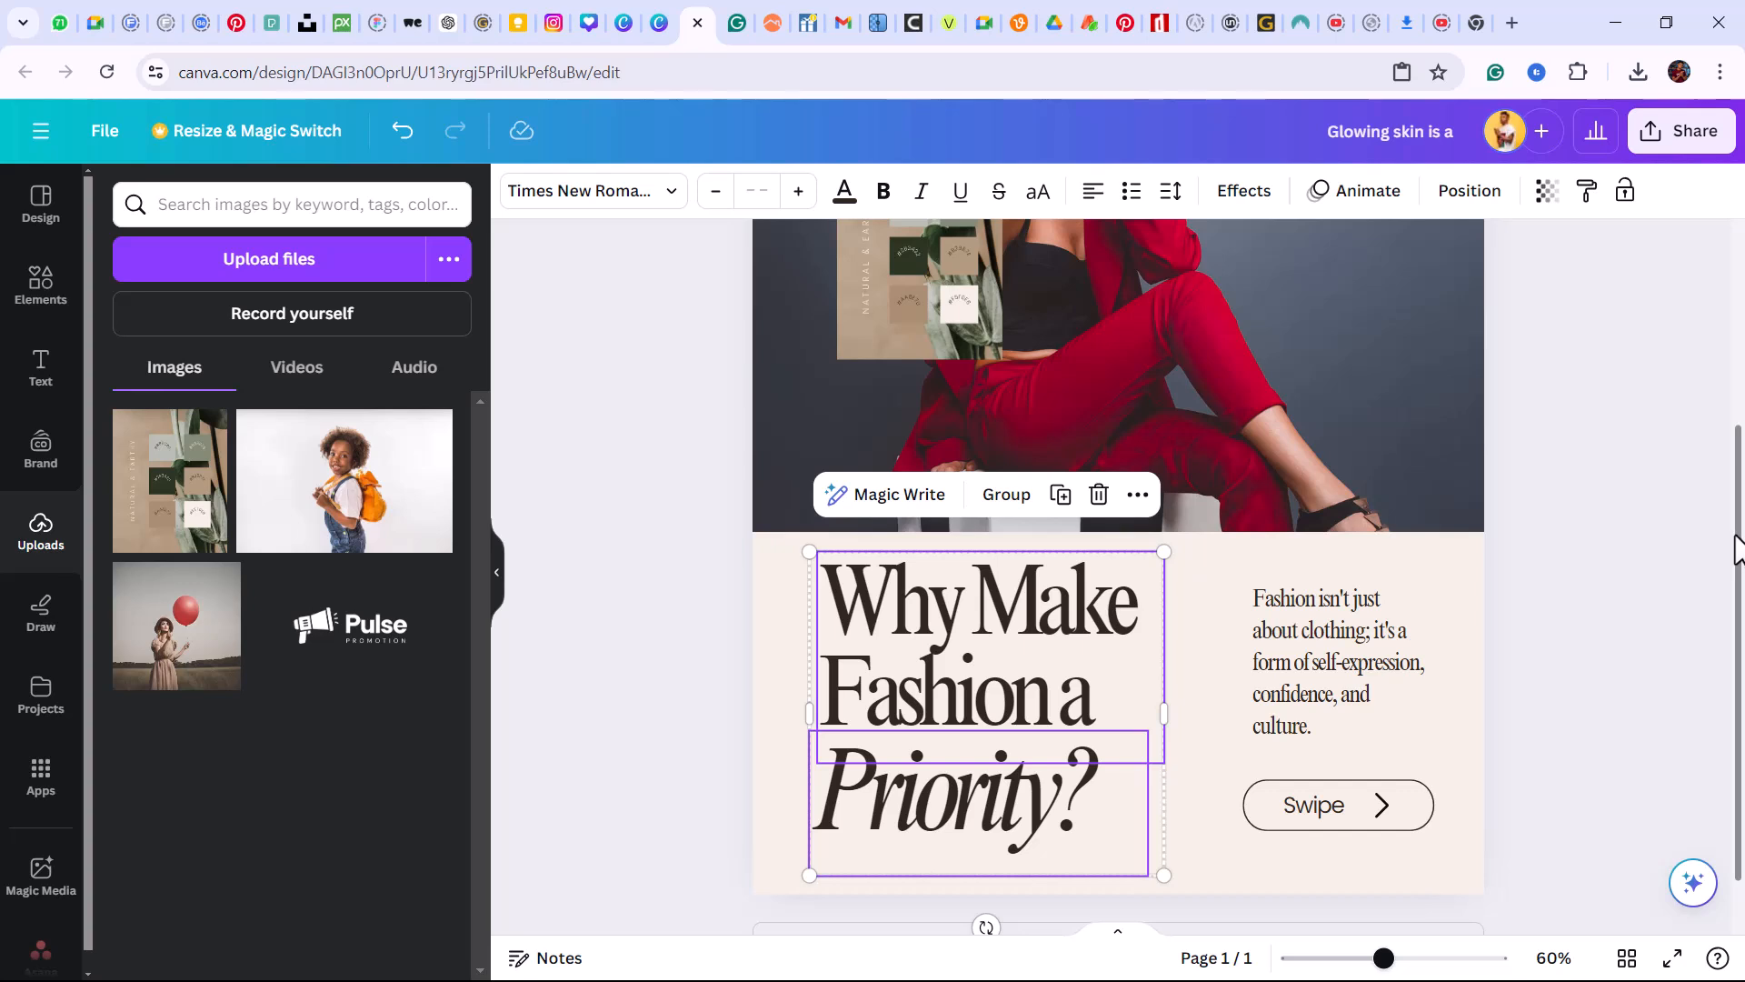
left_click_drag(1737, 547, 1736, 449)
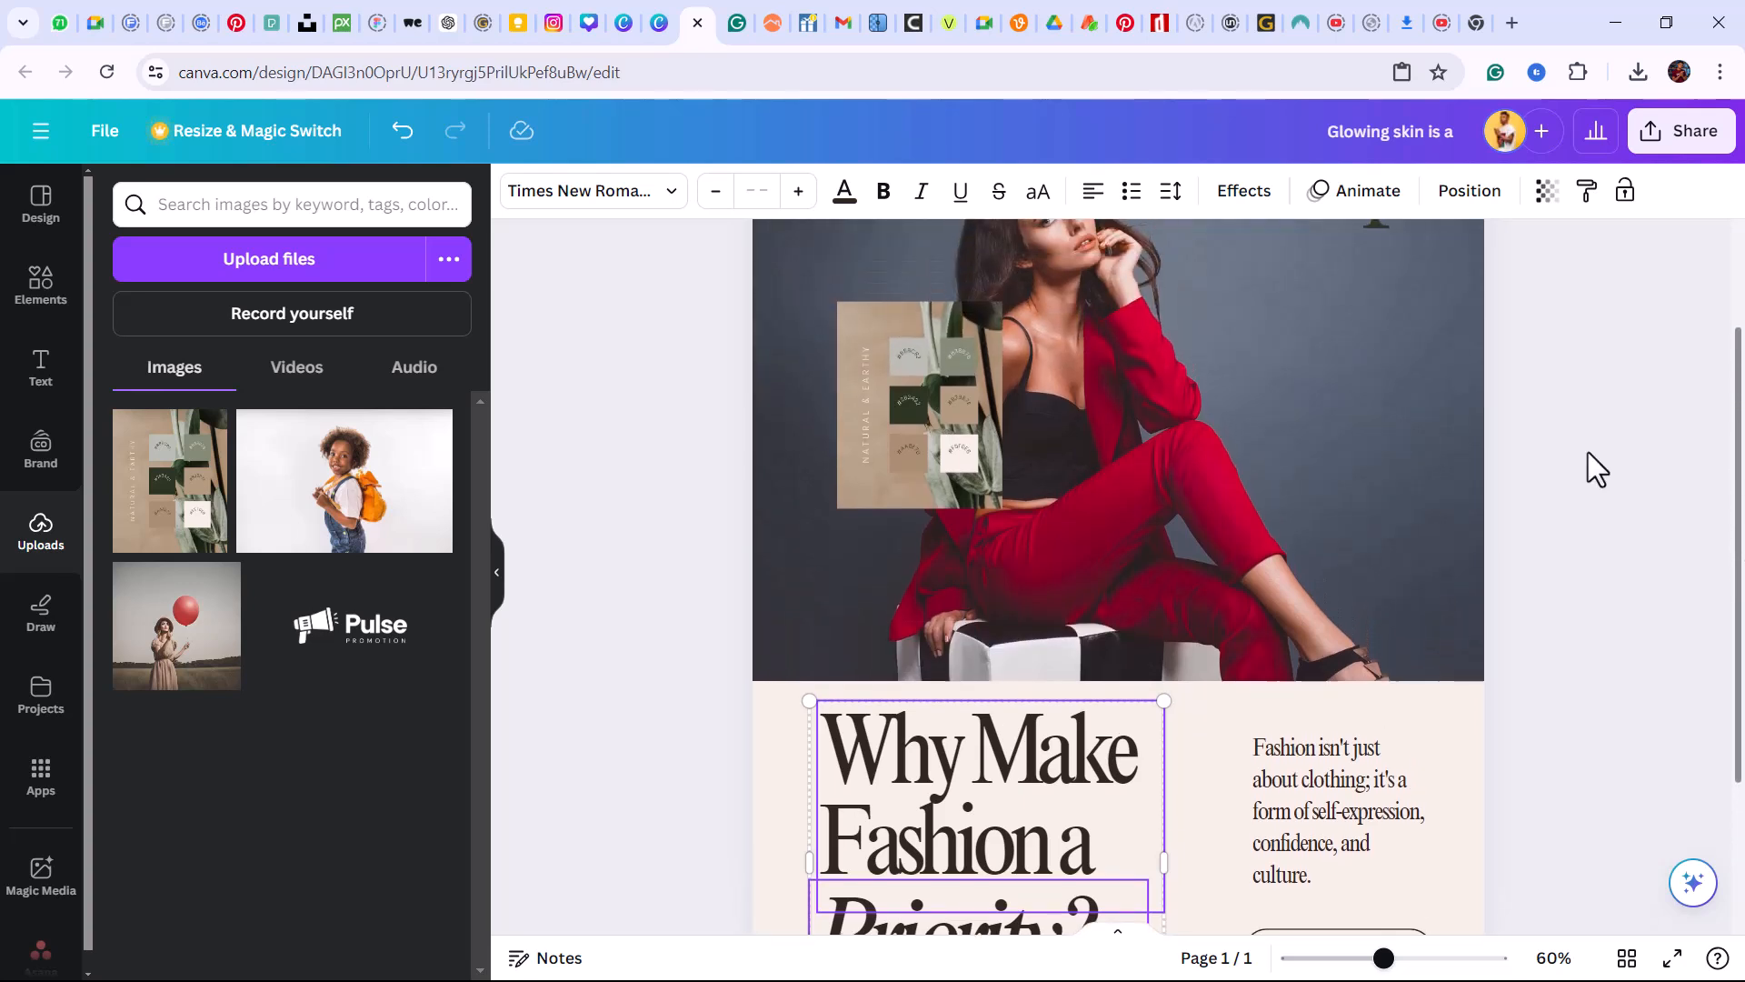
left_click(843, 191)
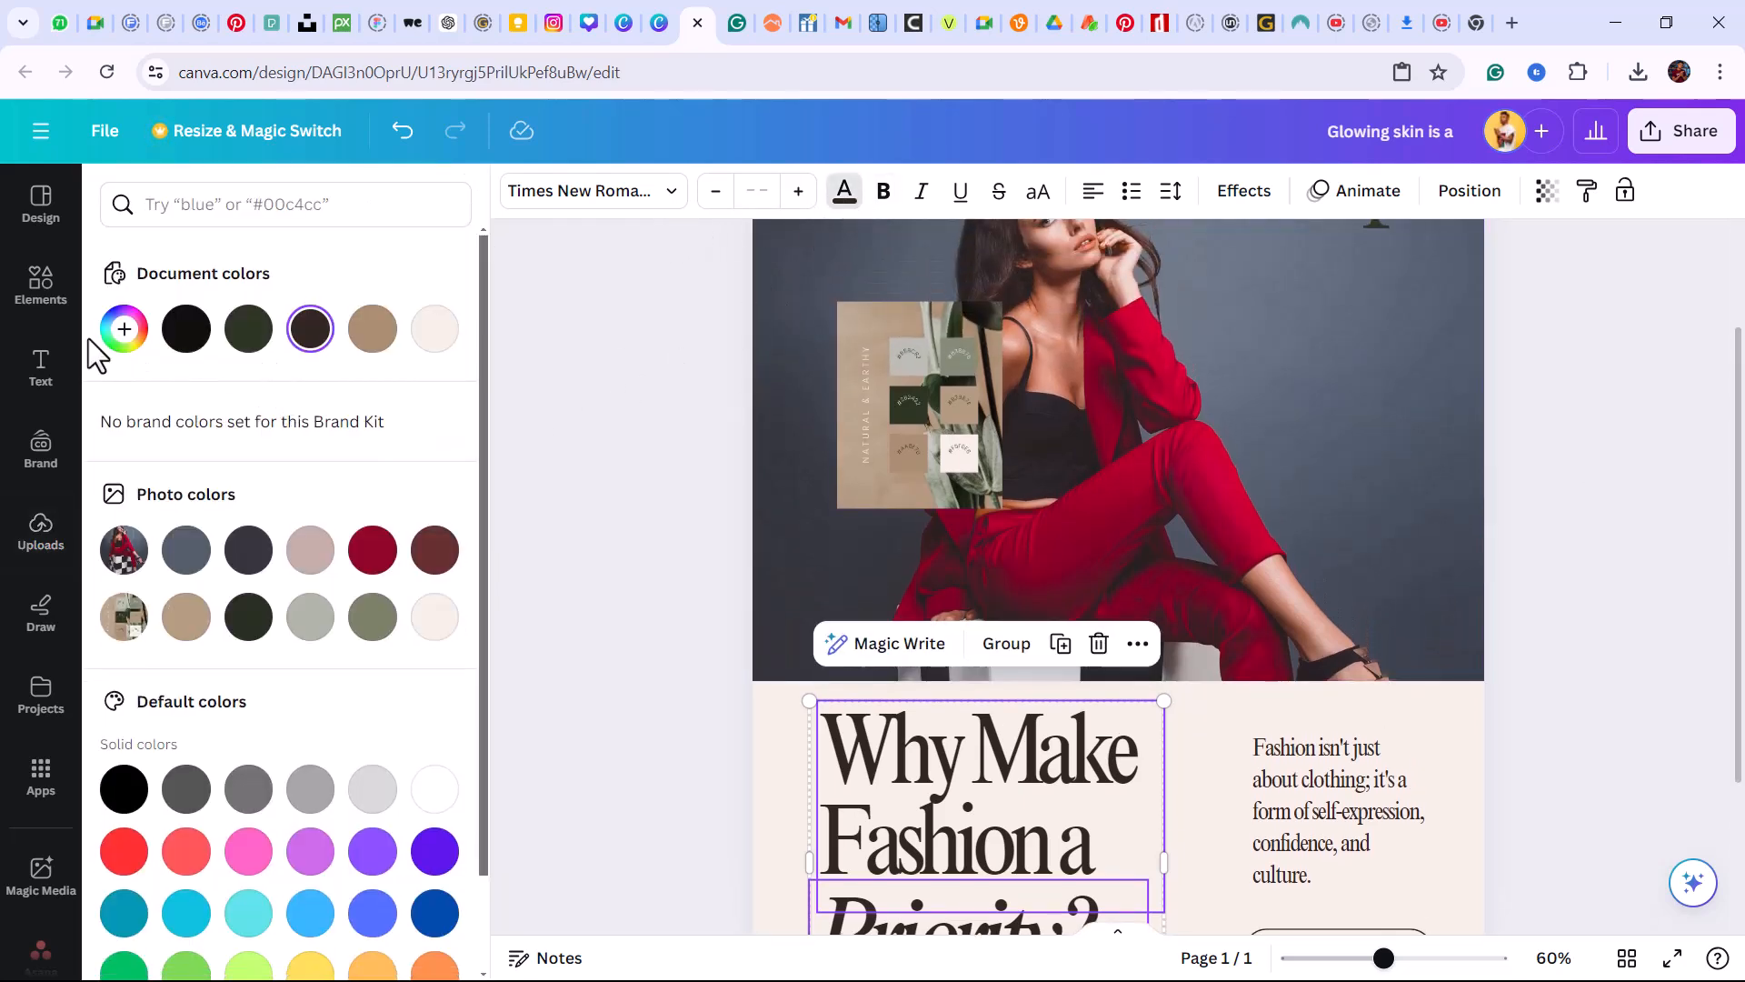
left_click(120, 332)
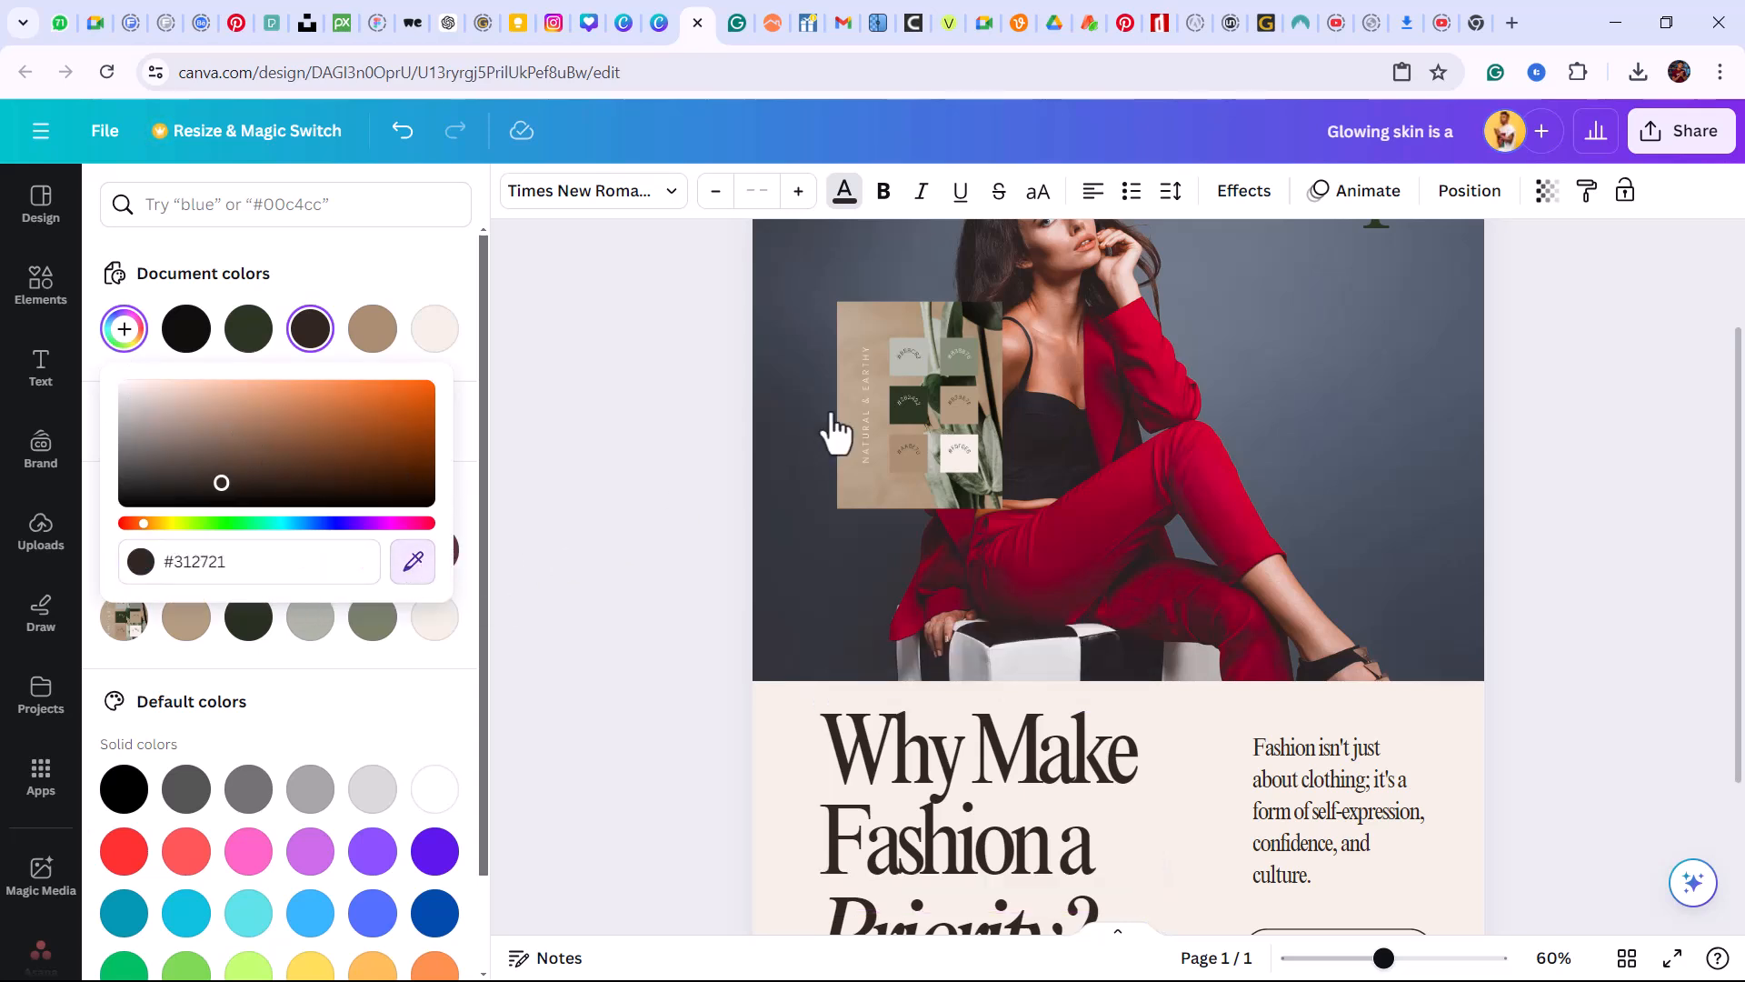
left_click(909, 414)
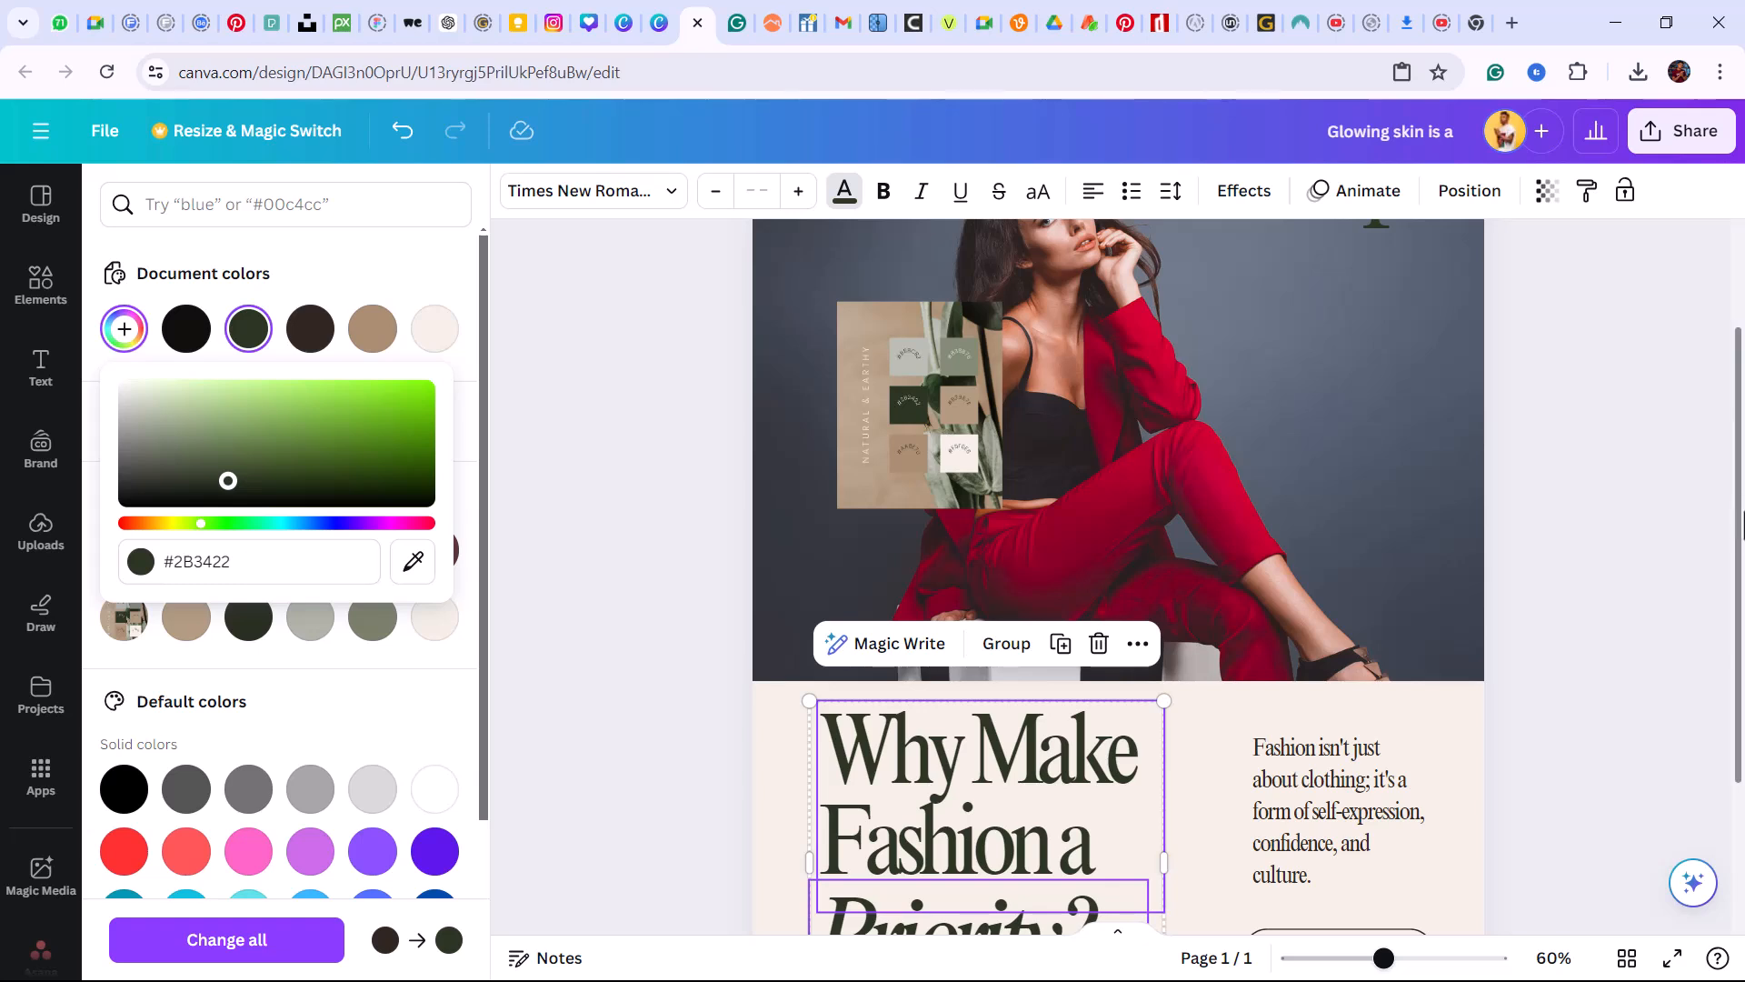
Recolour the paragraph "Fashion isn't just about clothing..." beside the headline with the dark green sampled from the palette image
left_click_drag(1736, 523, 1741, 577)
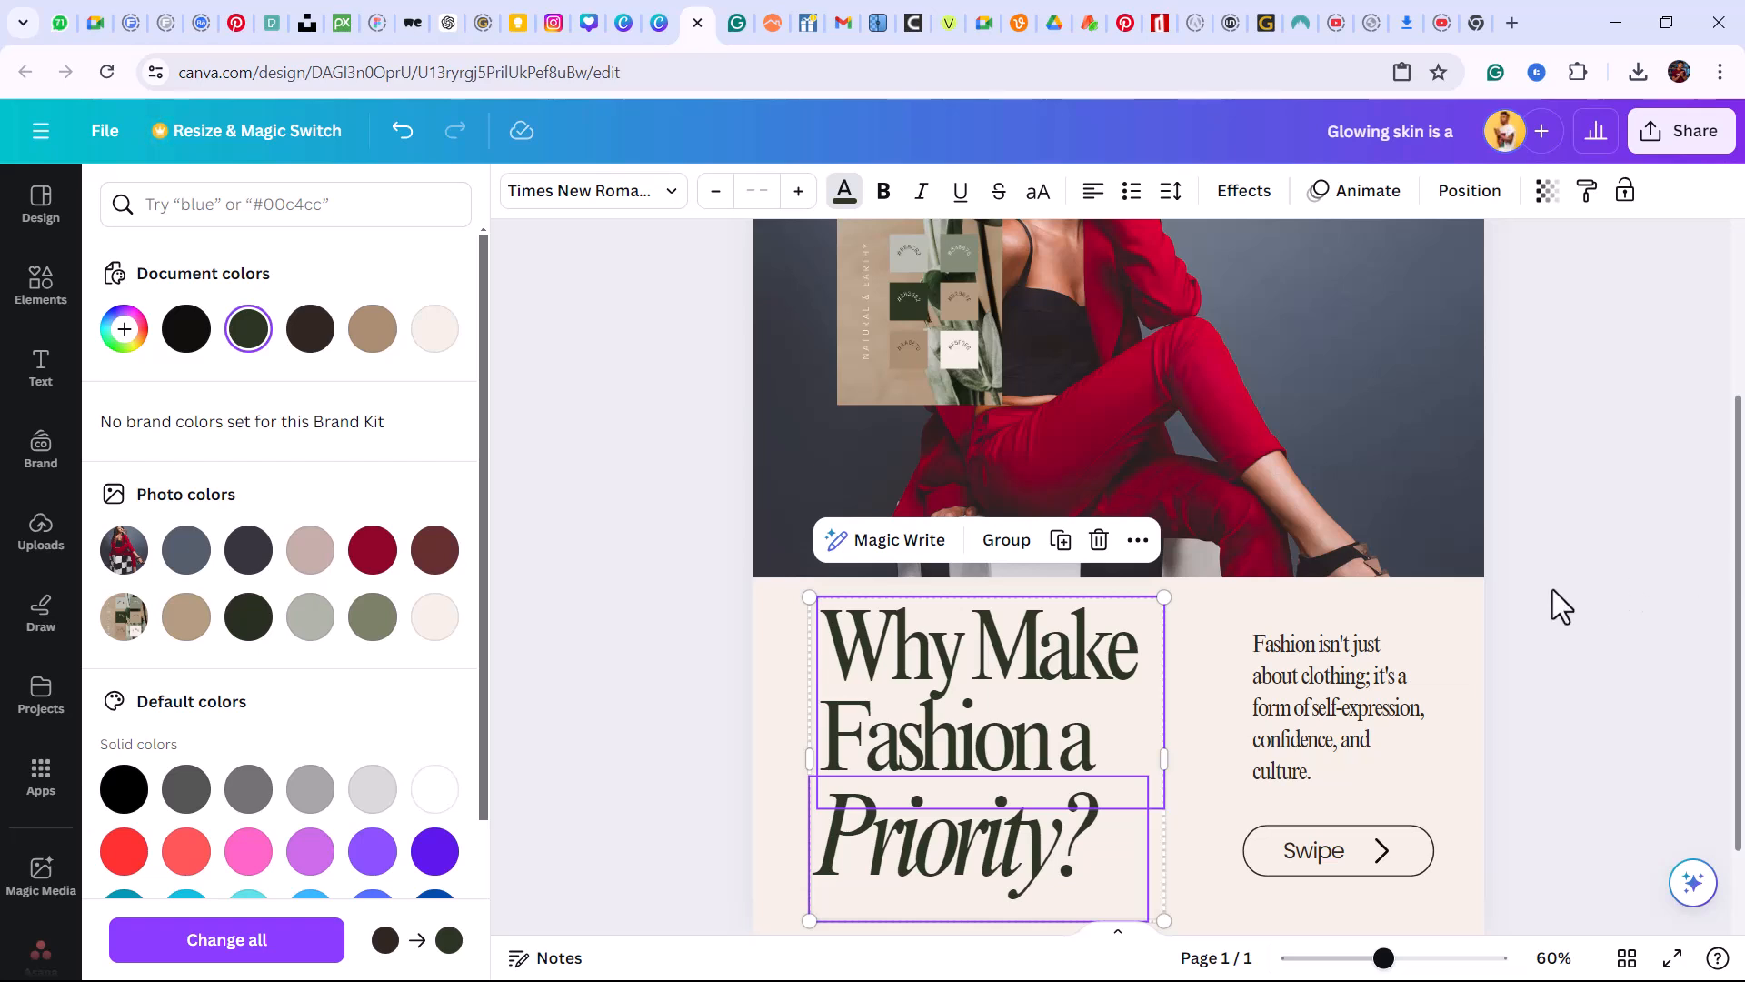
left_click(1314, 727)
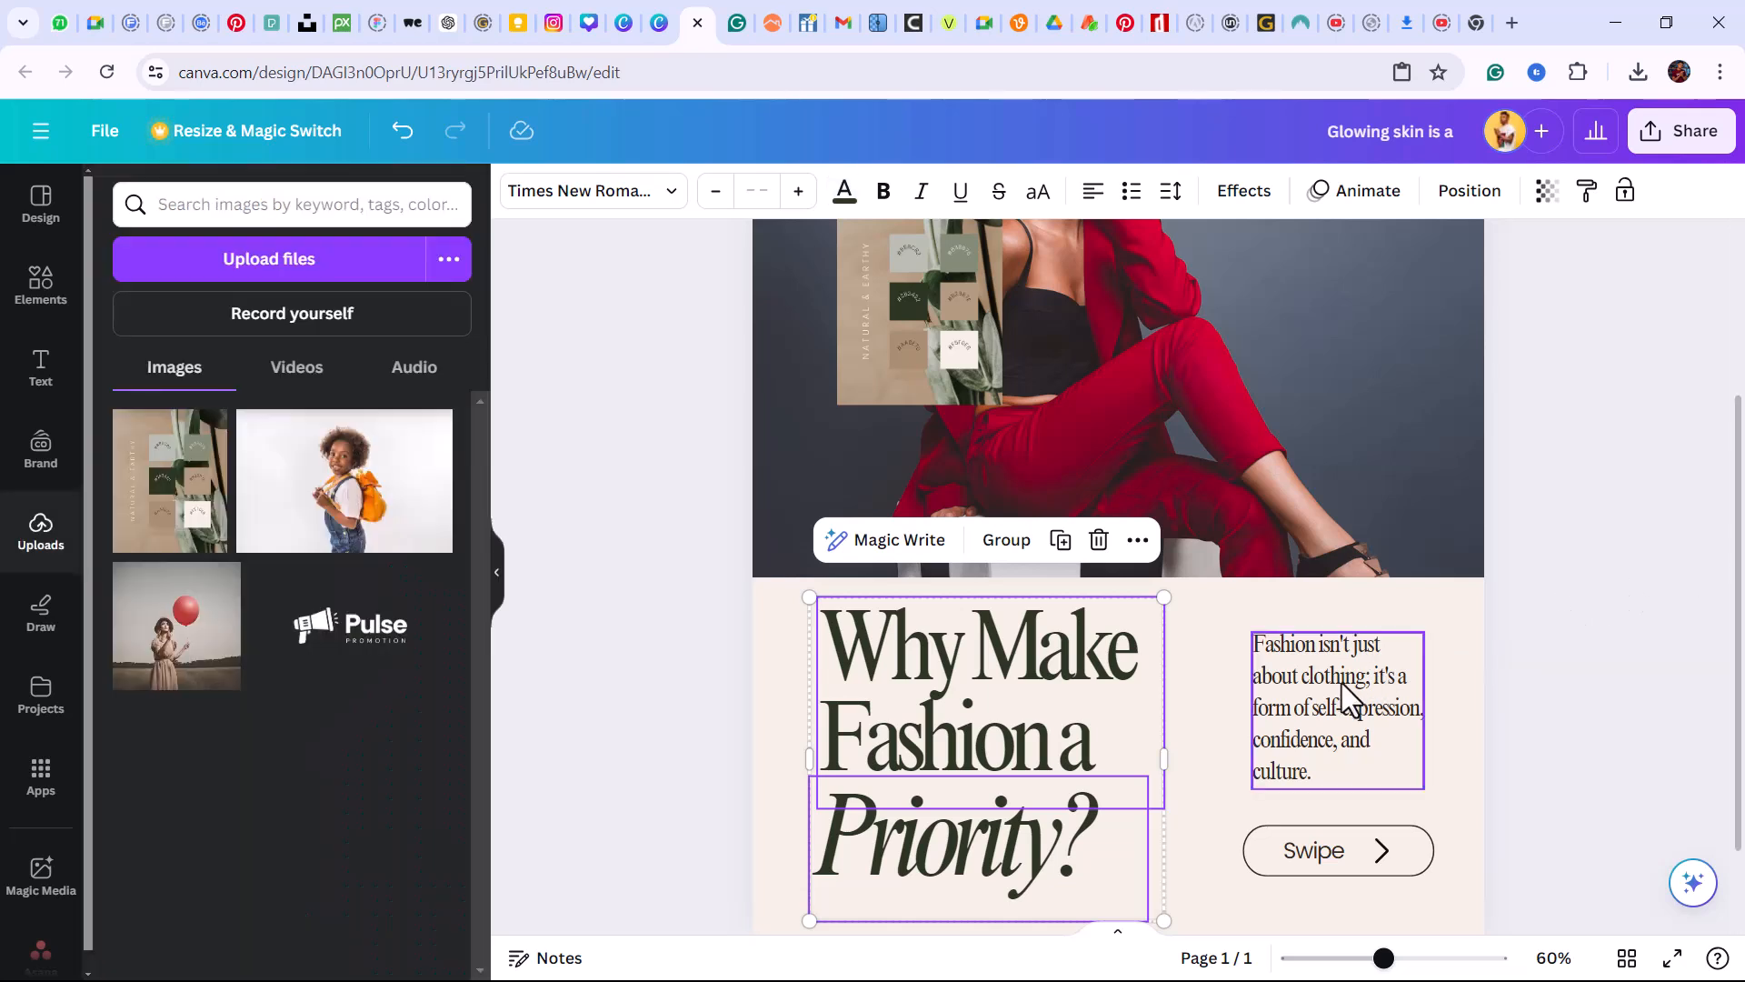
left_click(1298, 850, "shift")
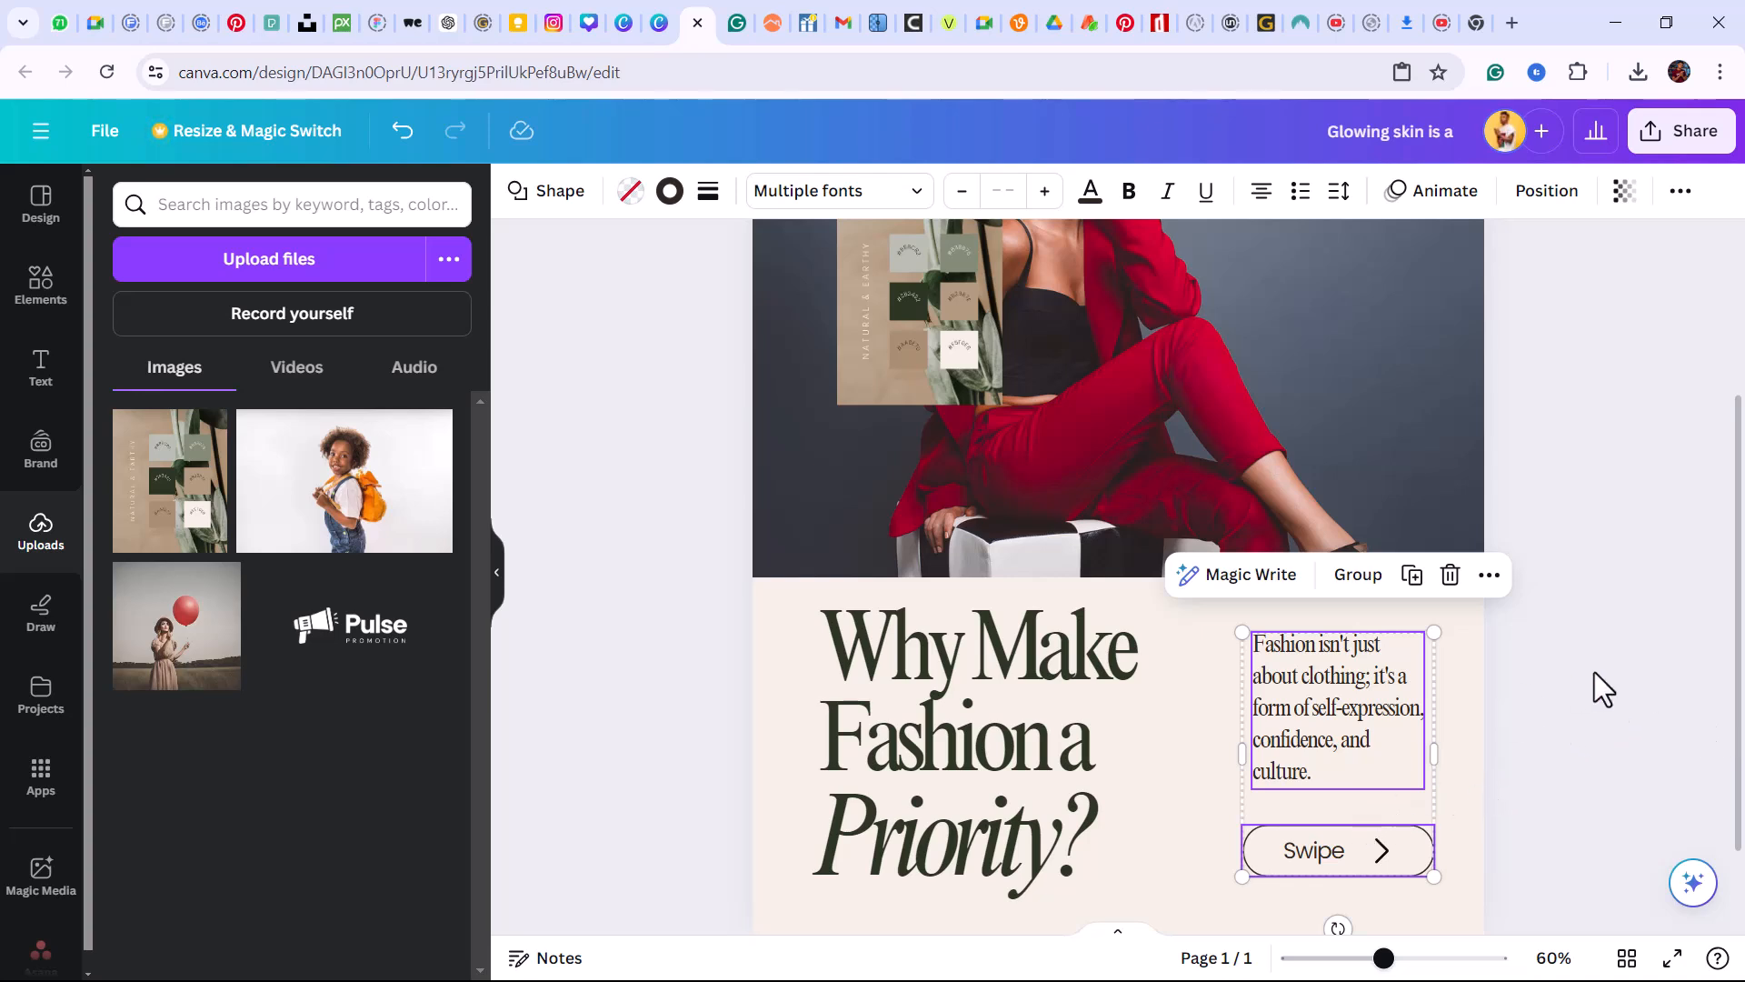
left_click(1311, 709)
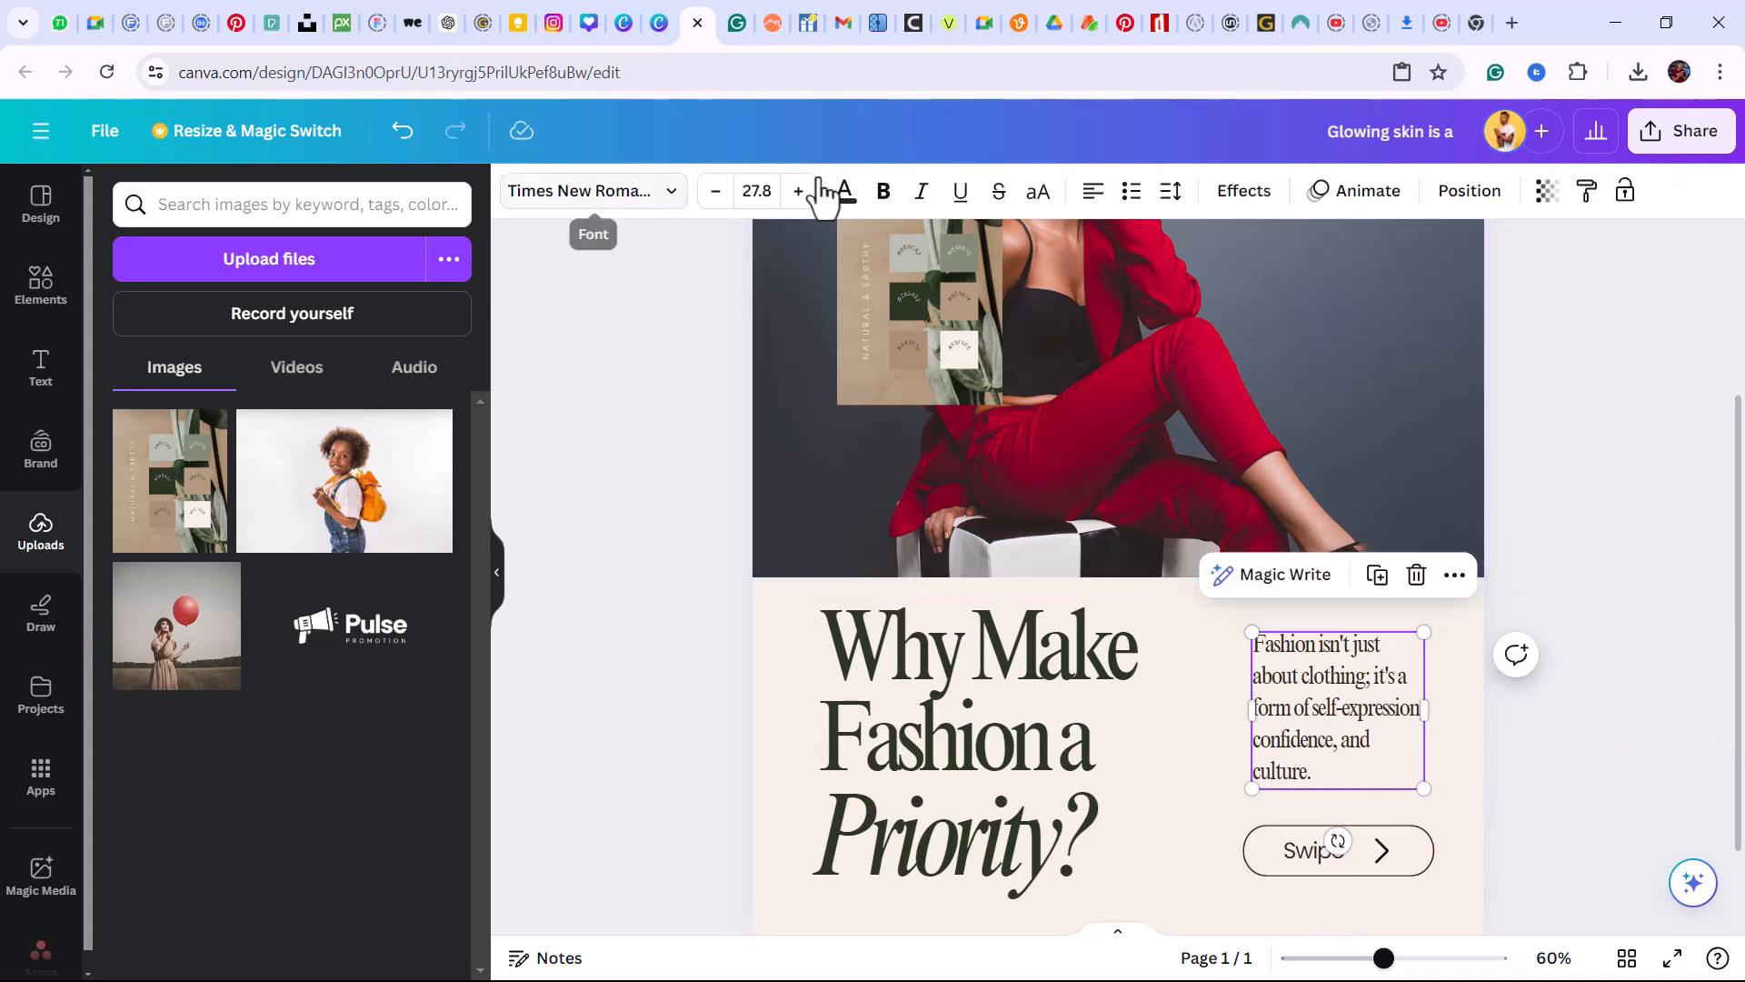
left_click(845, 192)
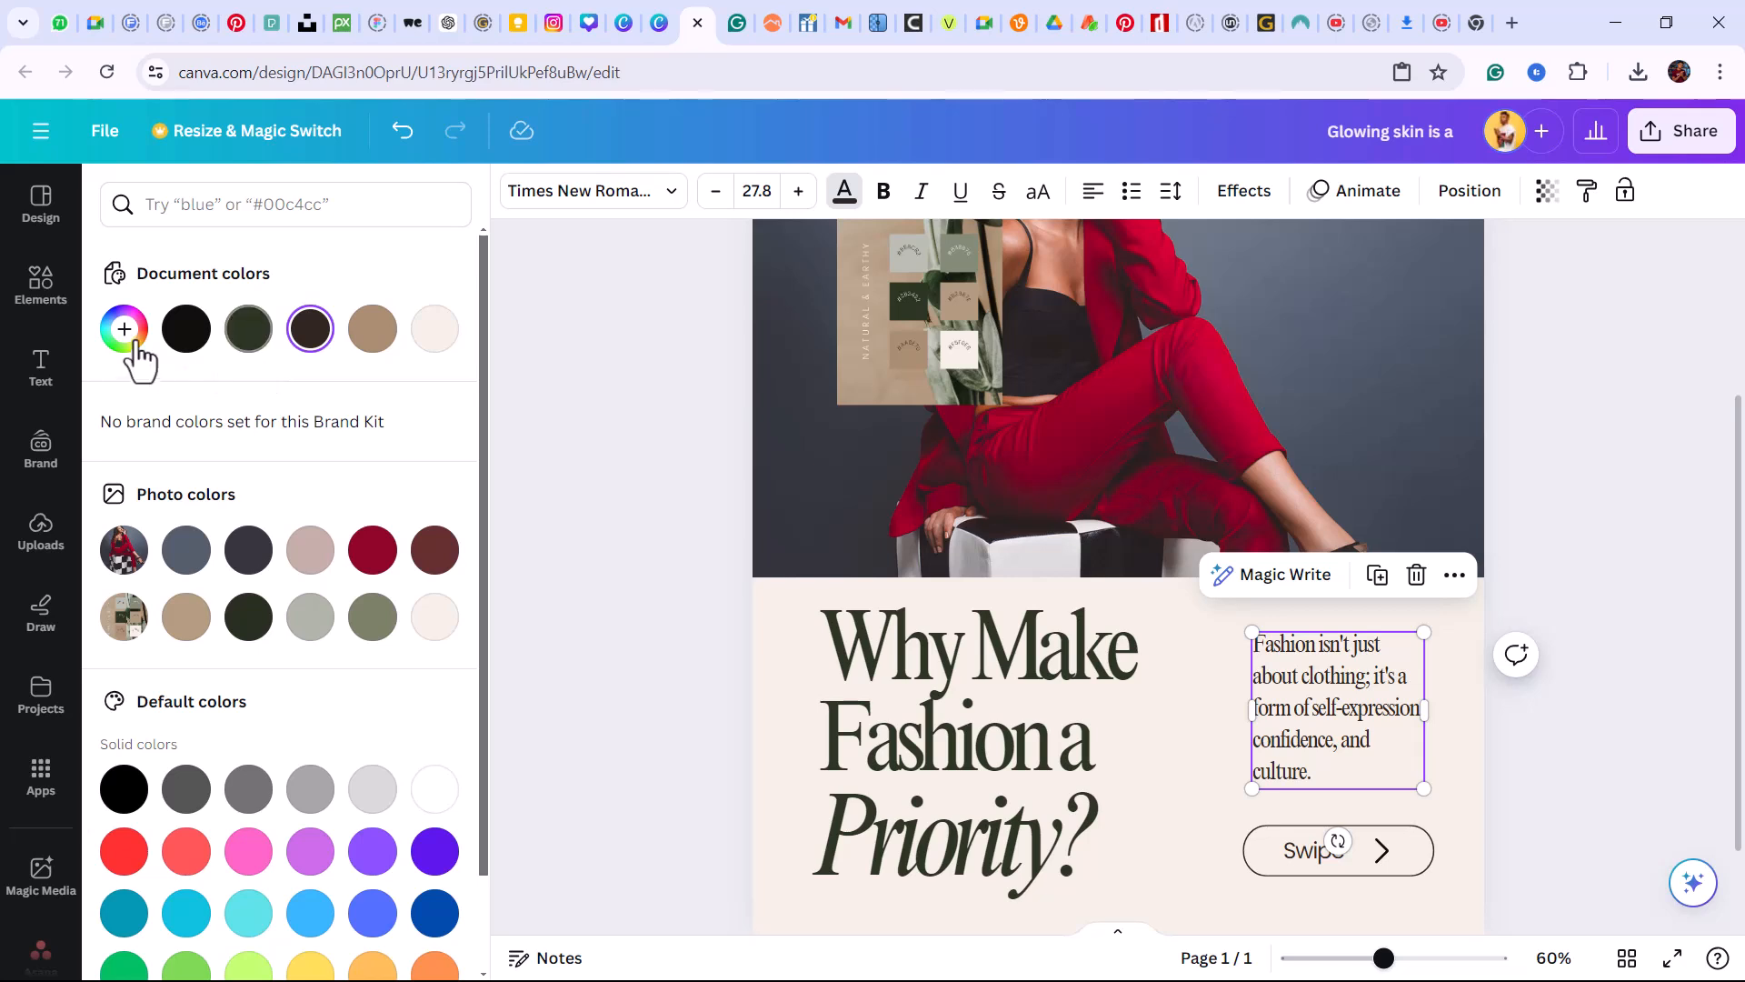
left_click(125, 329)
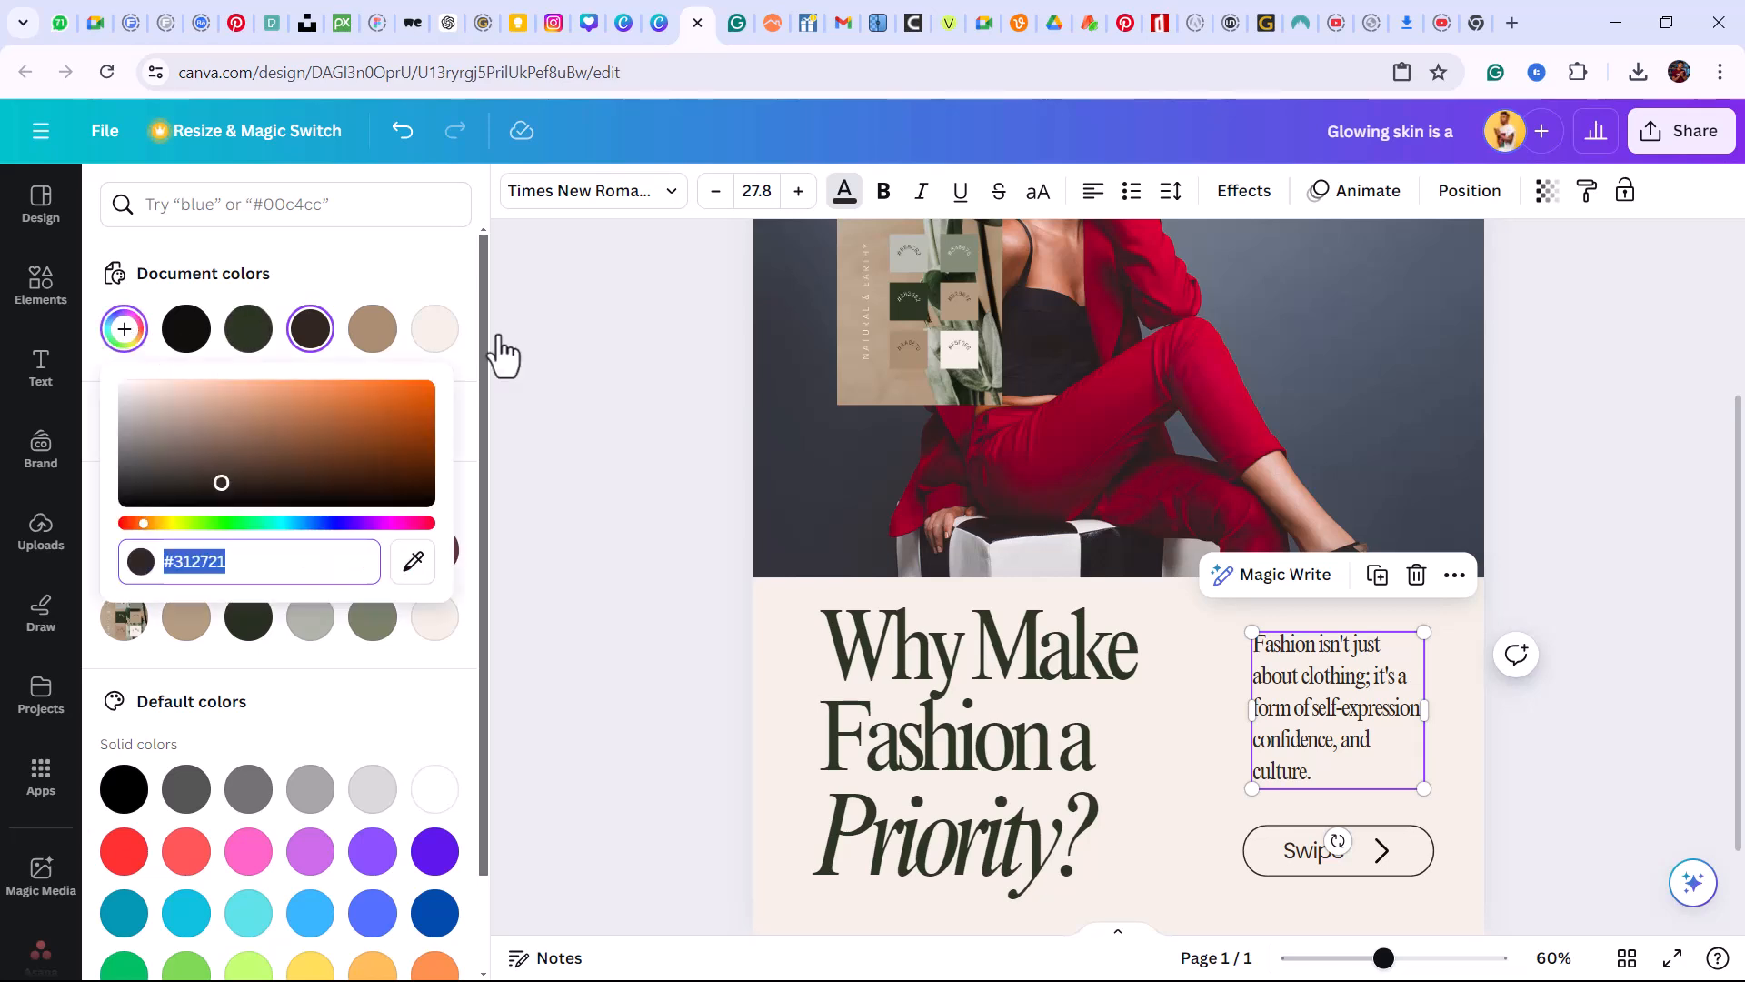
left_click(415, 564)
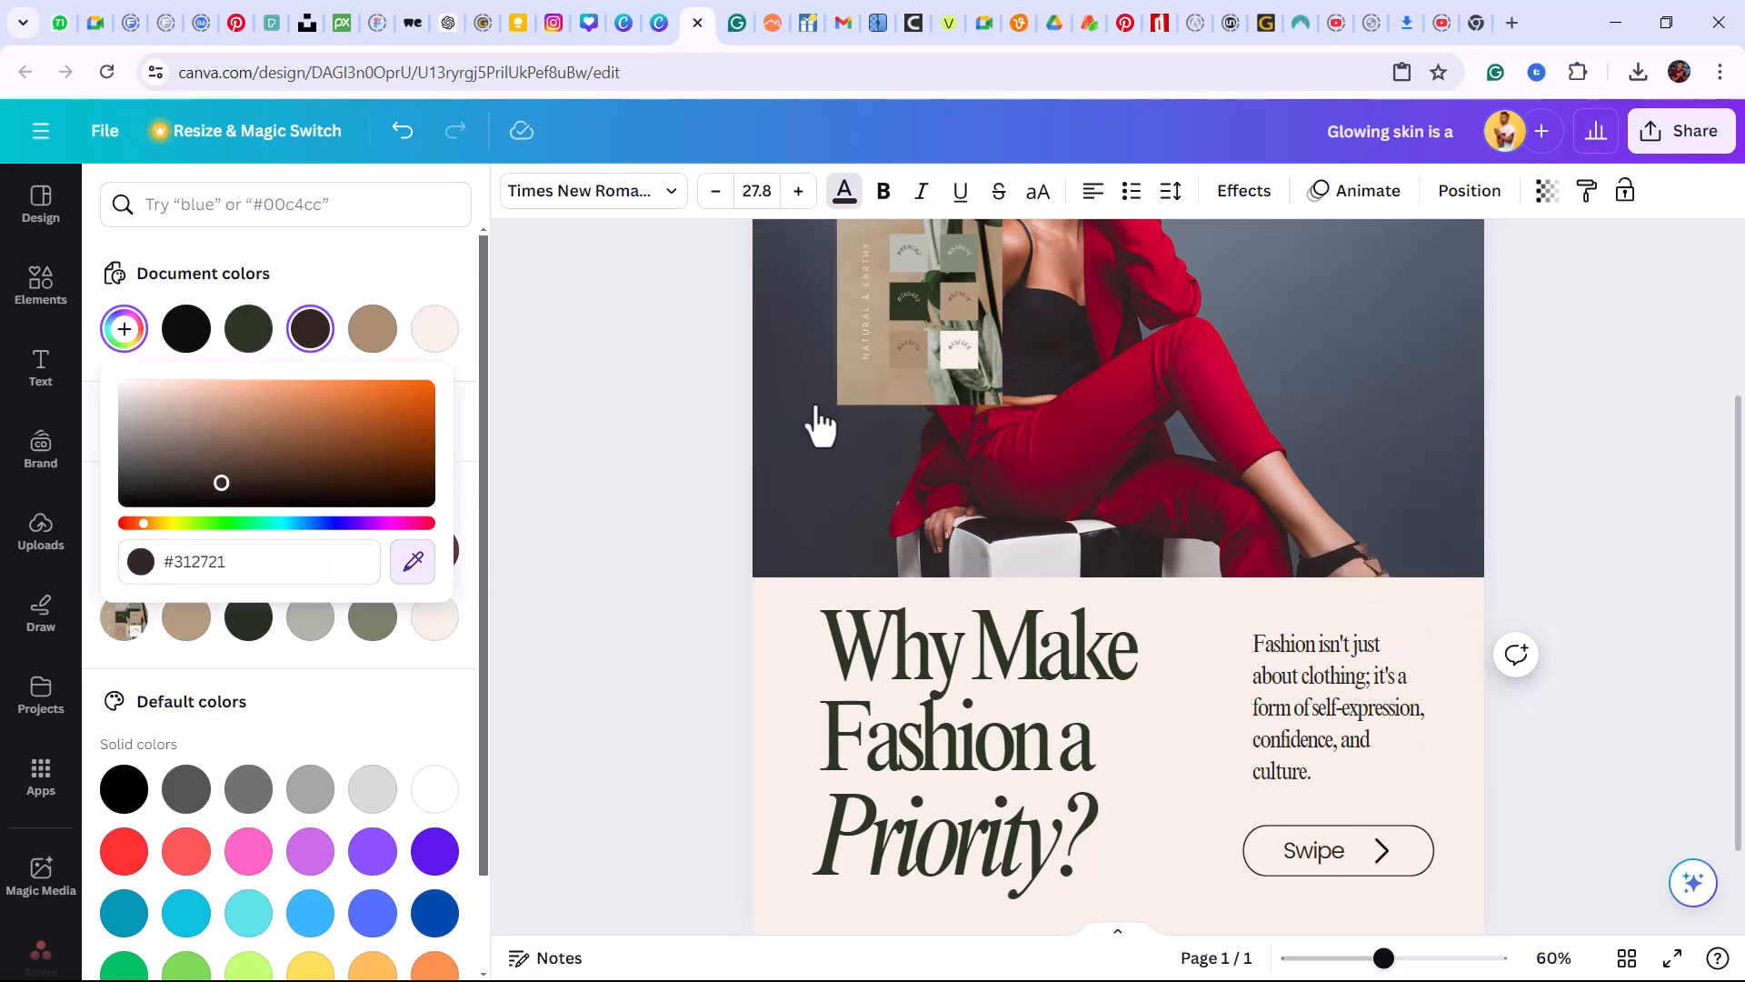
left_click(913, 309)
left_click(667, 733)
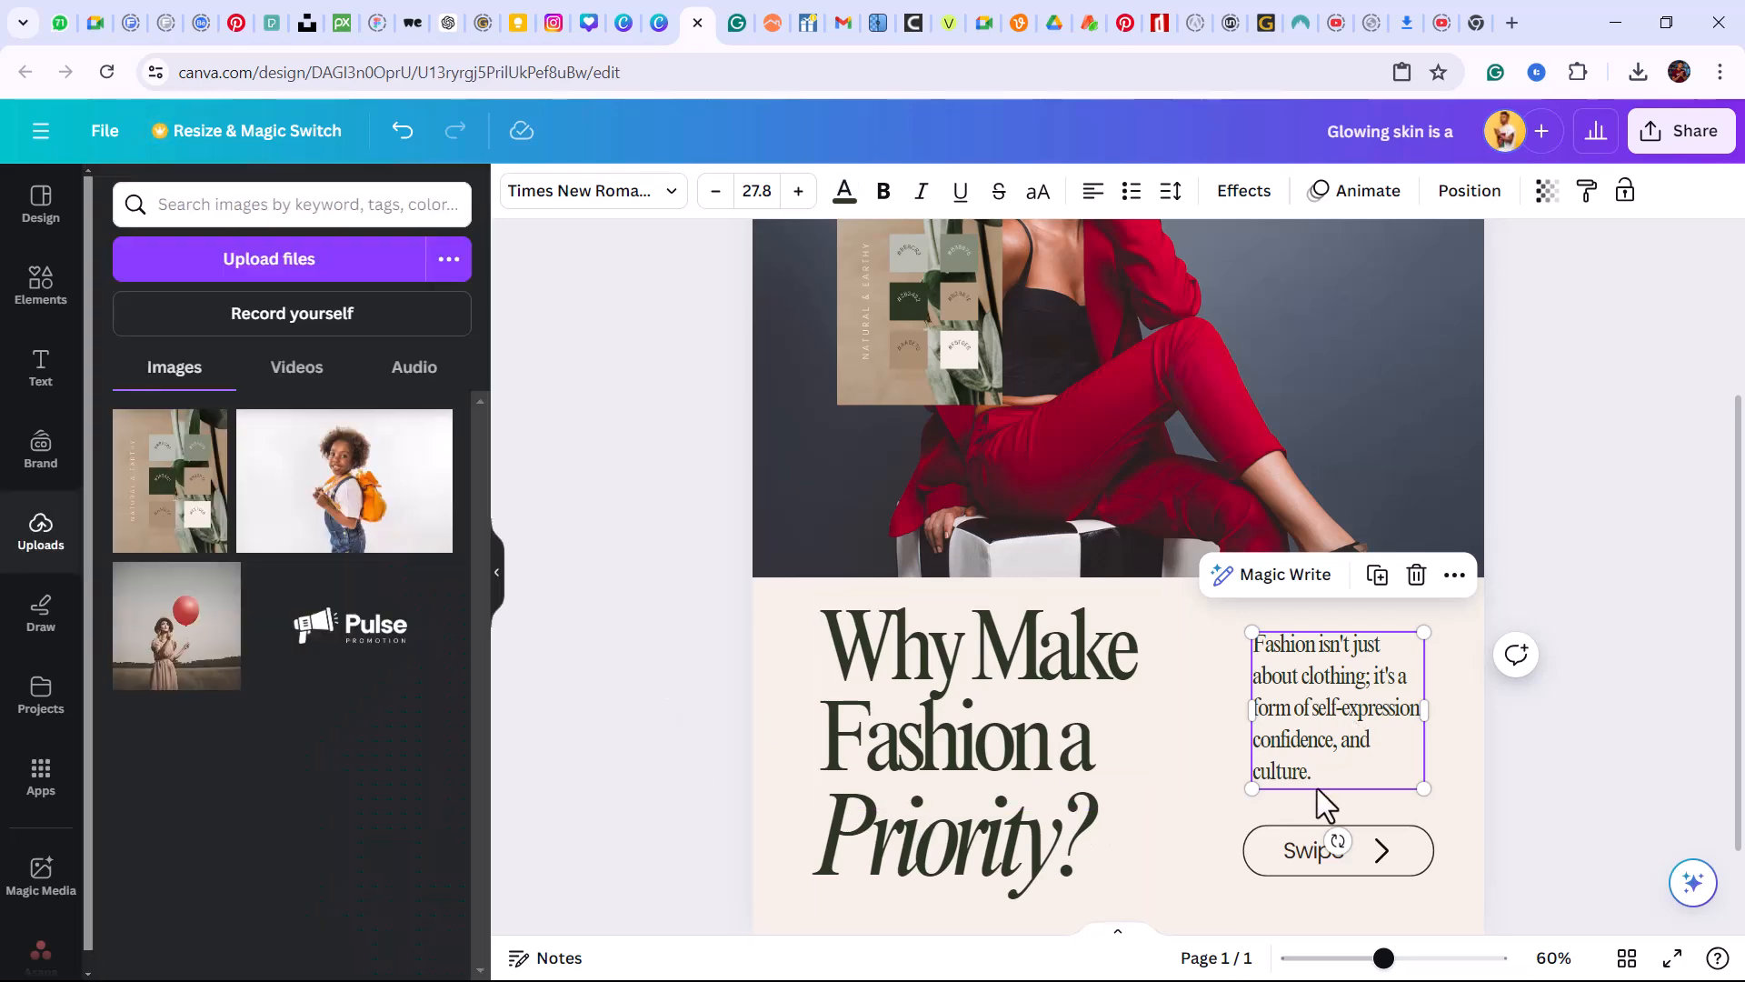
scroll(1317, 789, "down", 1)
scroll(1414, 791, "up", 1)
left_click(1391, 858)
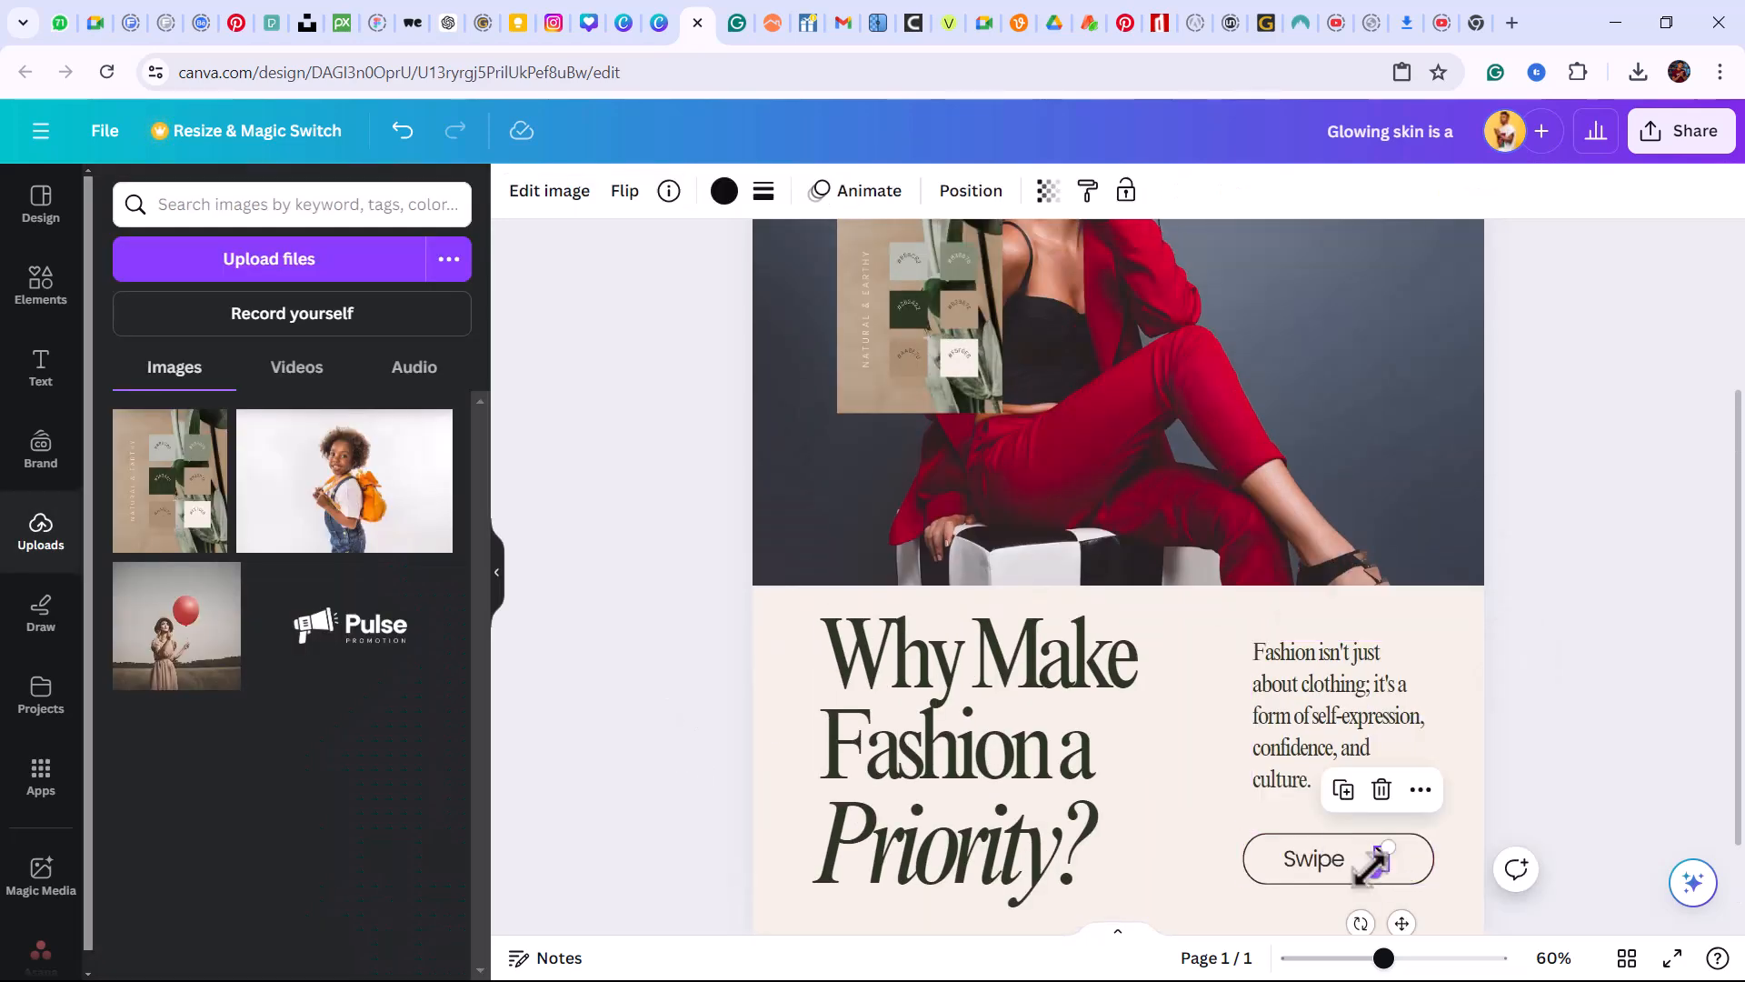
left_click(1304, 863)
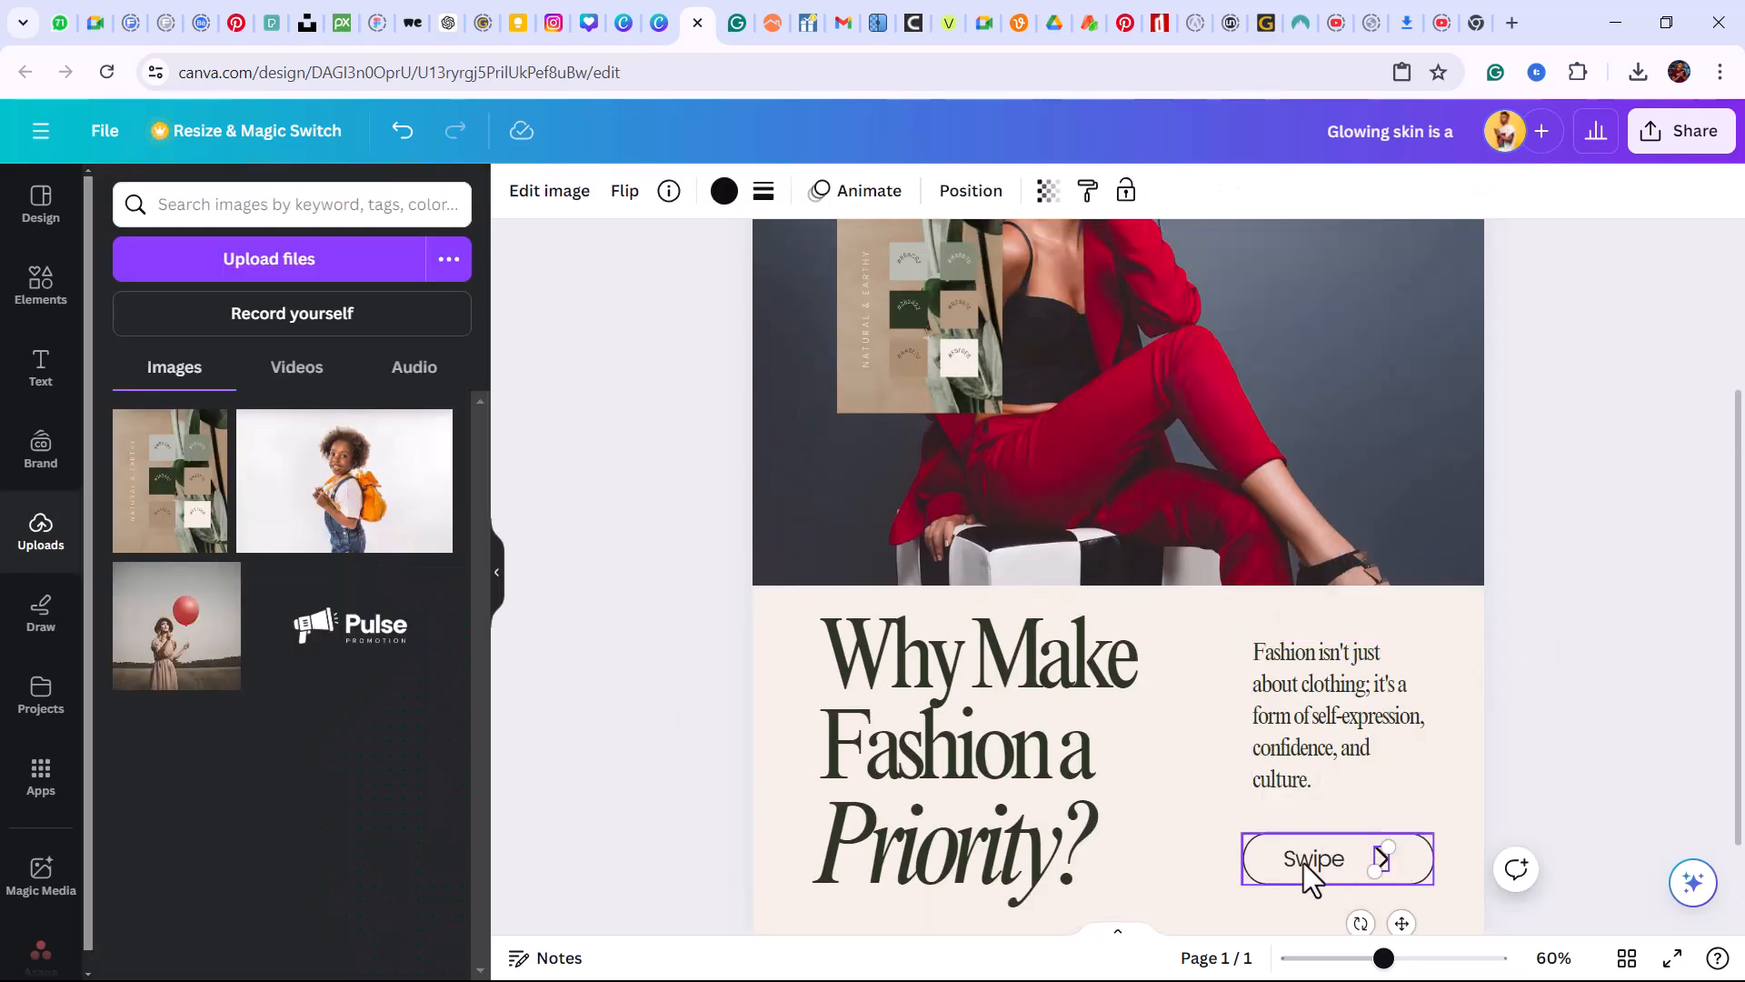
left_click(1243, 867, "shift")
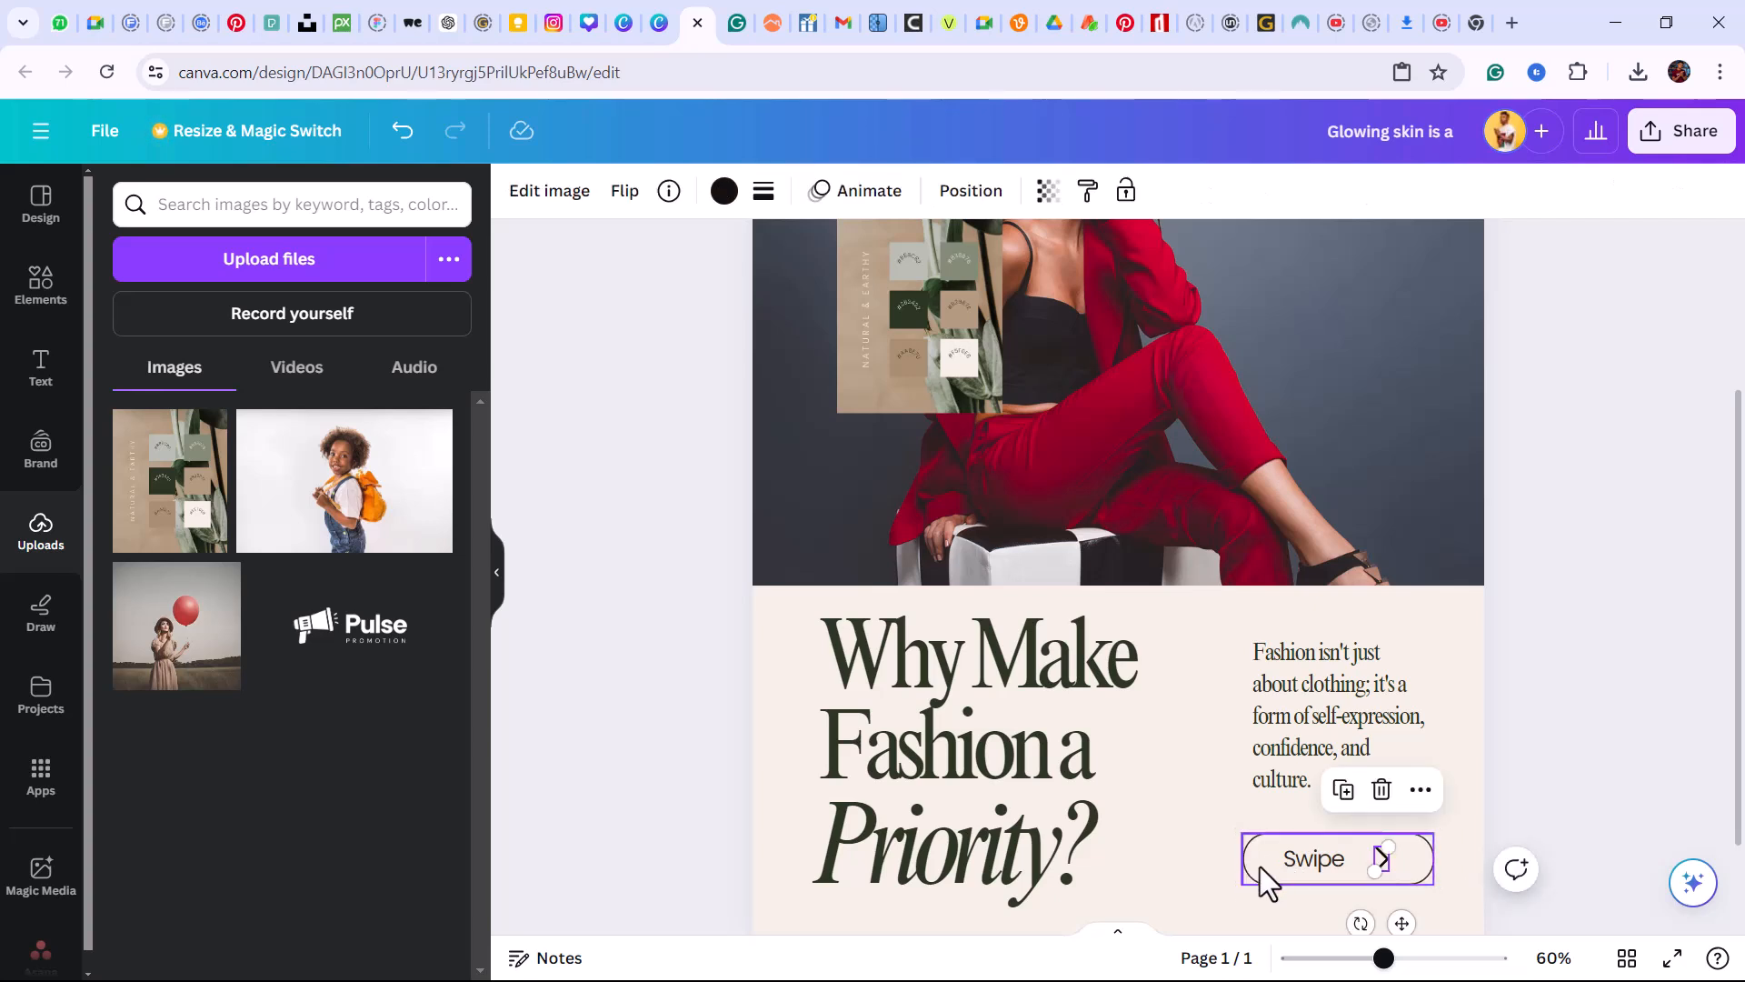
left_click_drag(1211, 838, 1433, 908)
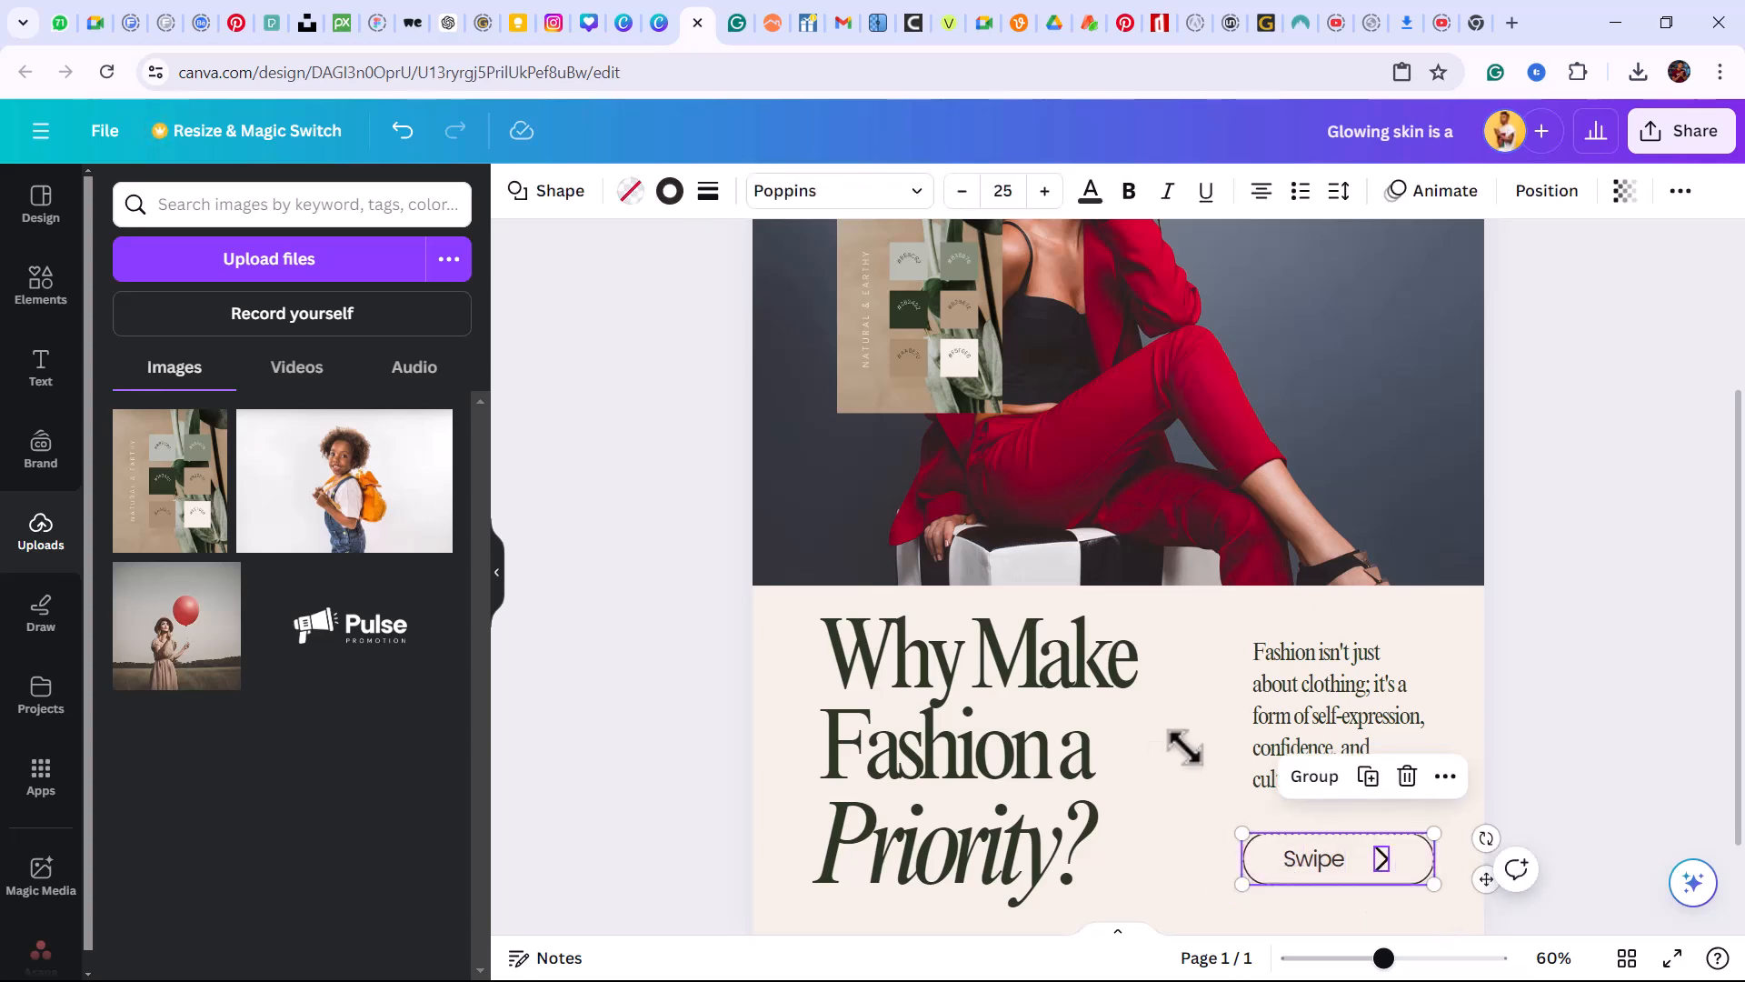
left_click(1091, 194)
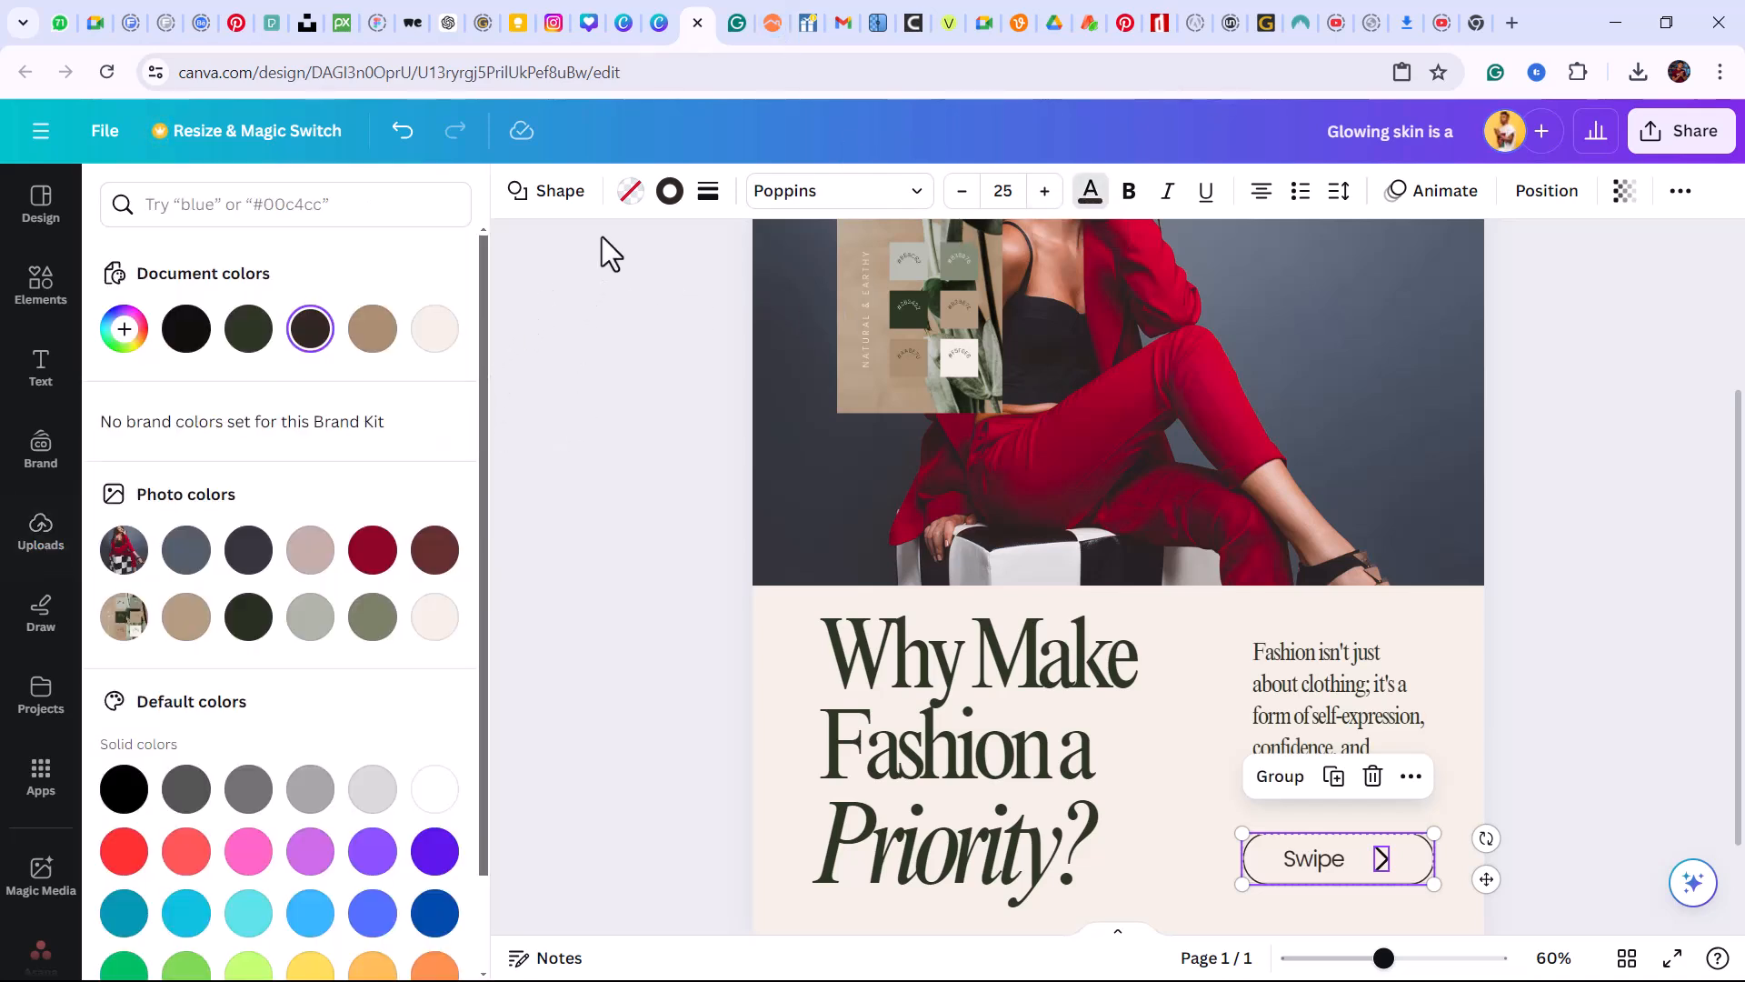
key("Escape")
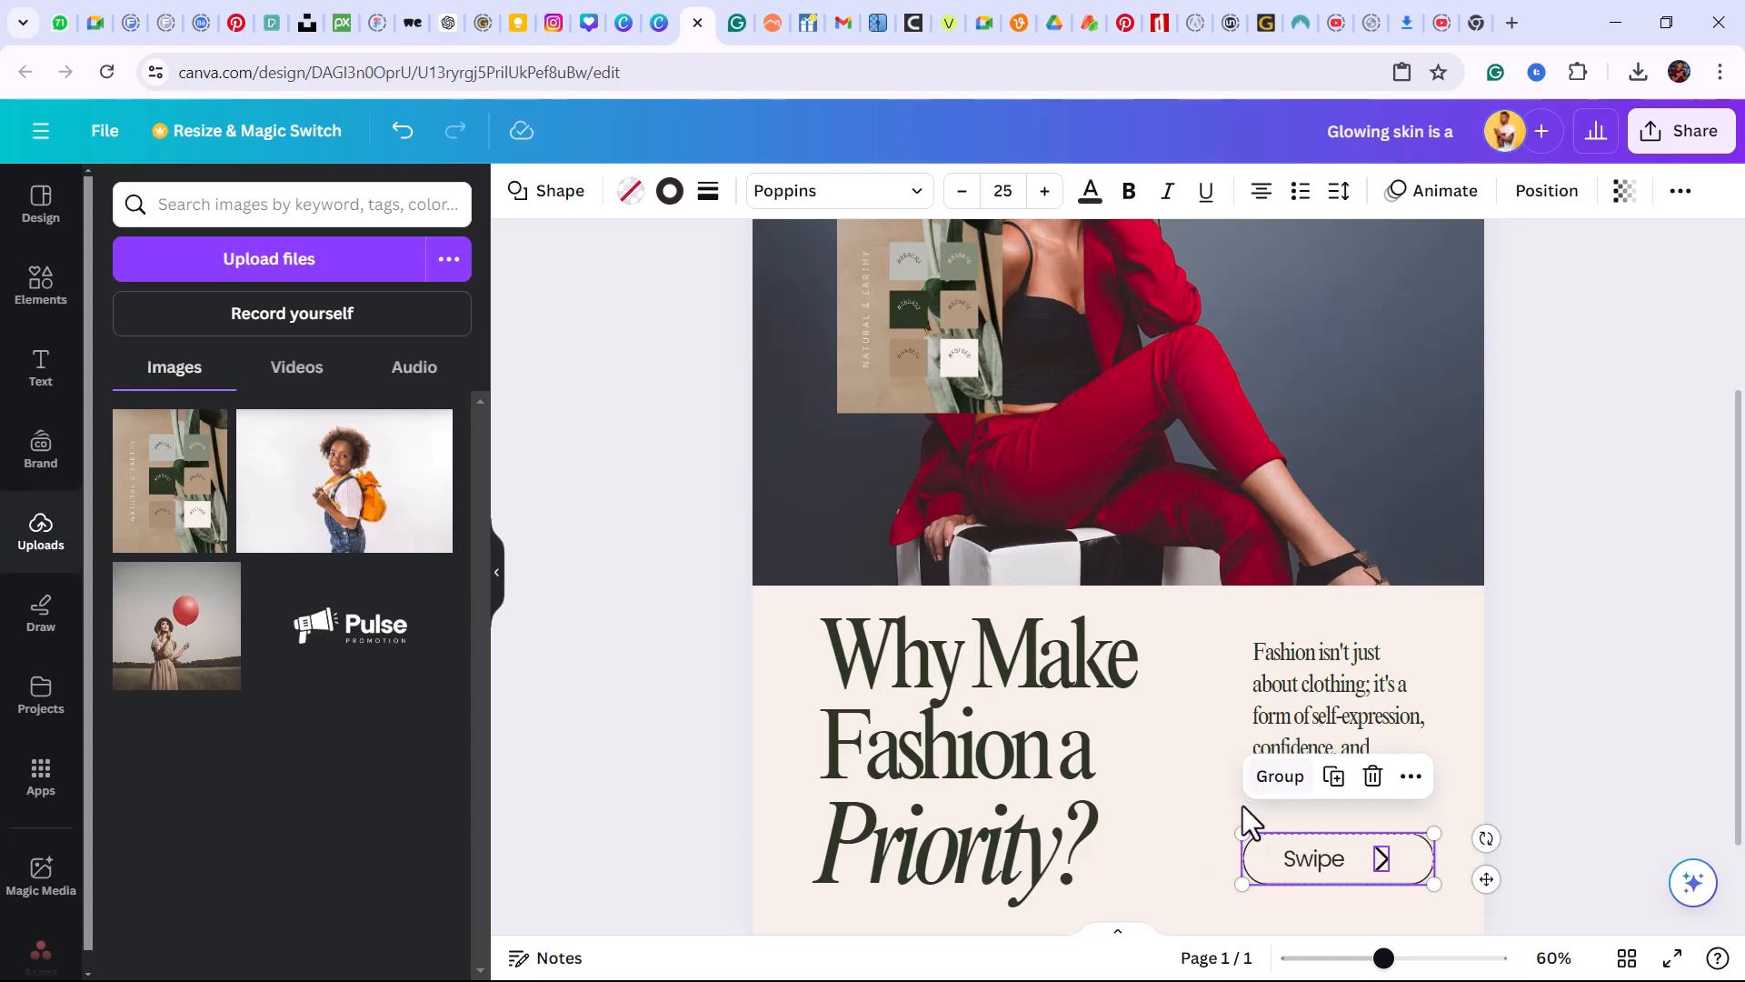
left_click(1174, 820)
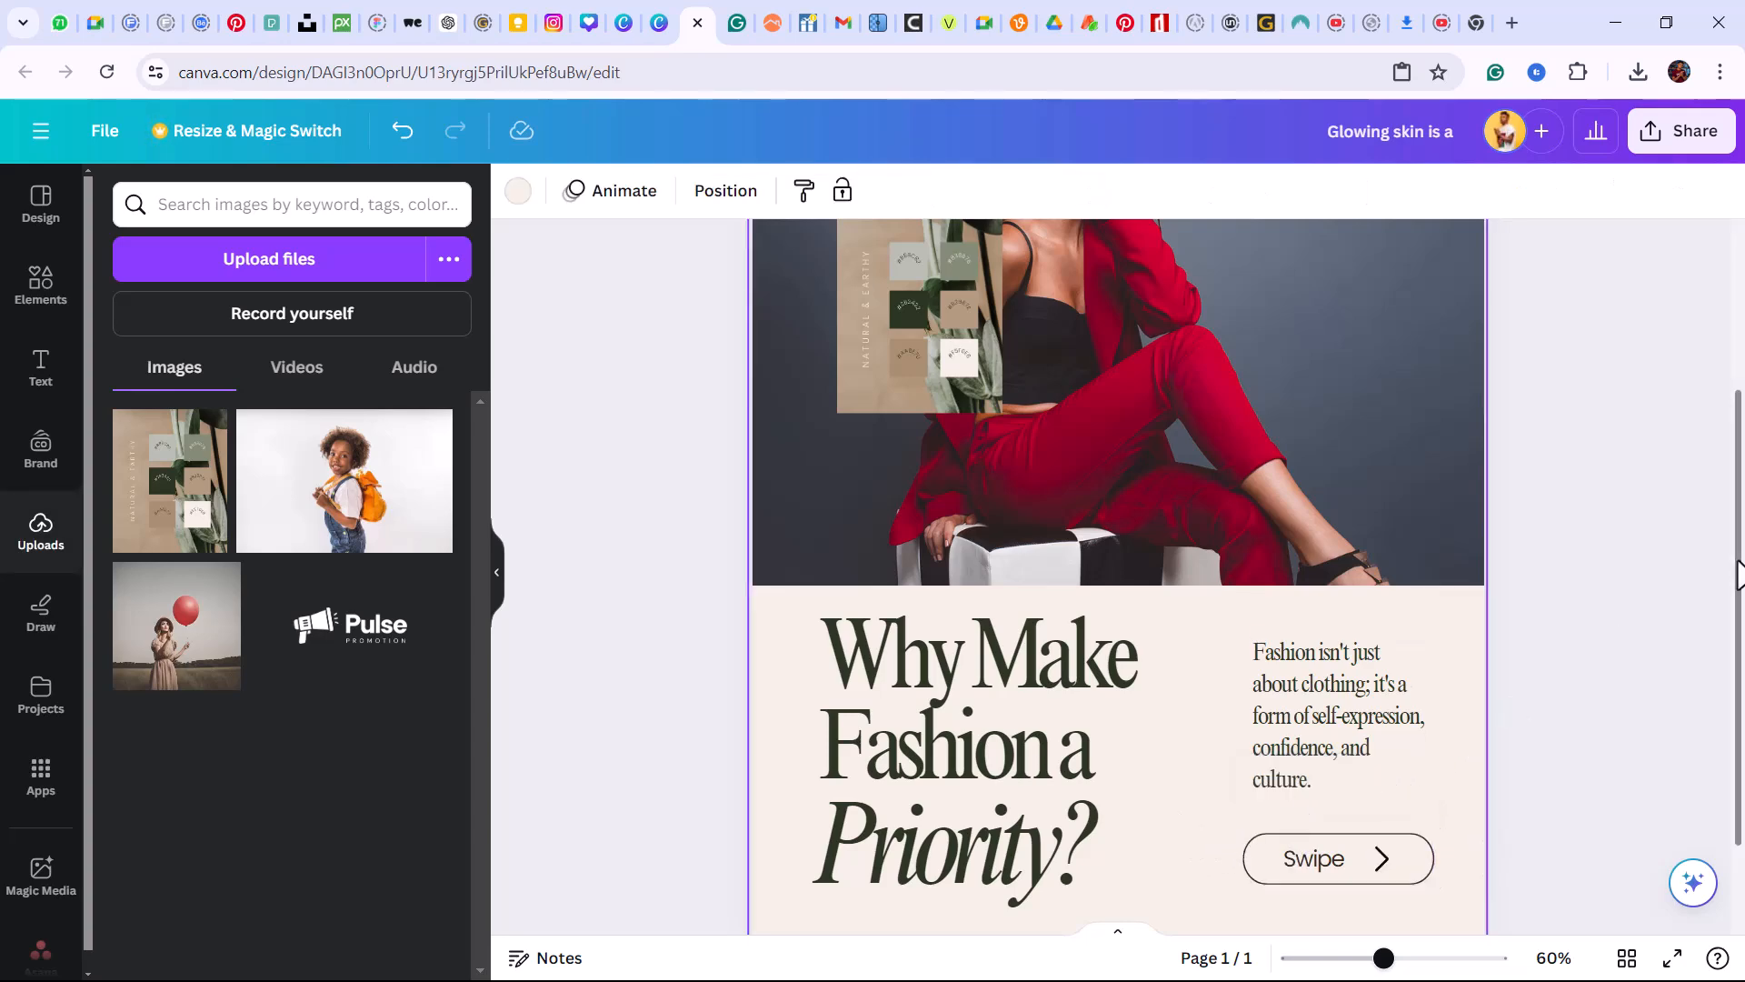
Open the element library and narrow the results to shapes
scroll(1732, 368, "up", 3)
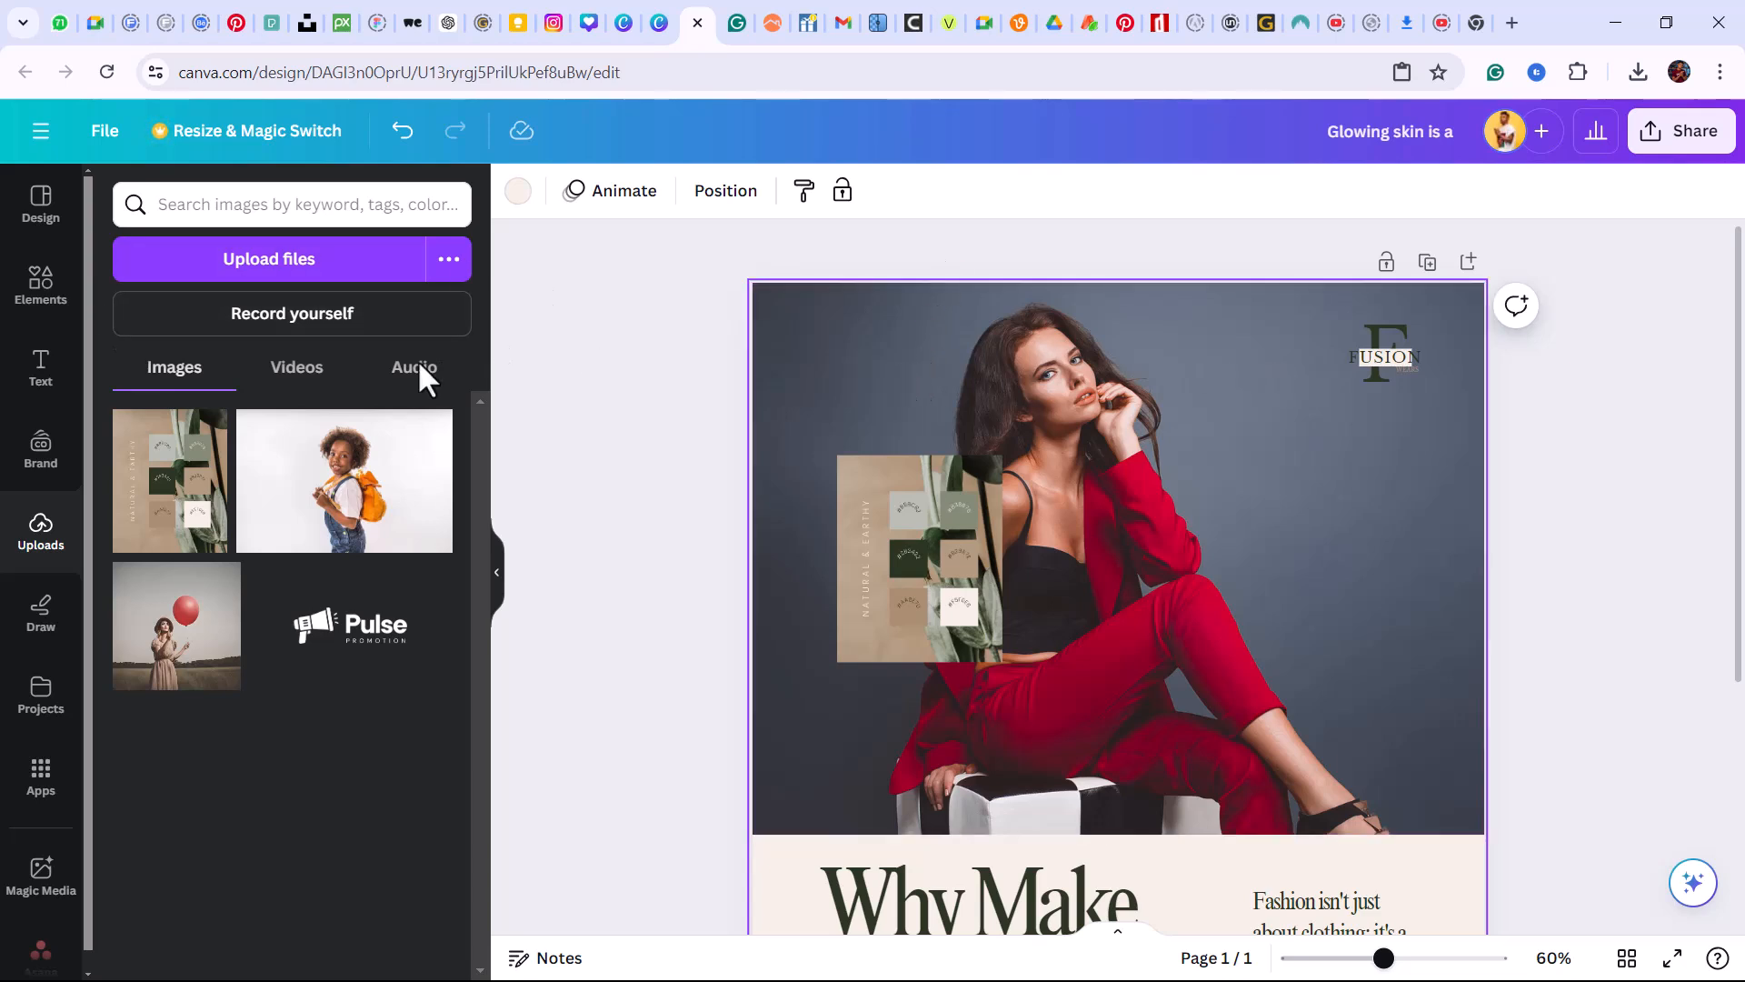
left_click(59, 320)
scroll(469, 471, "down", 4)
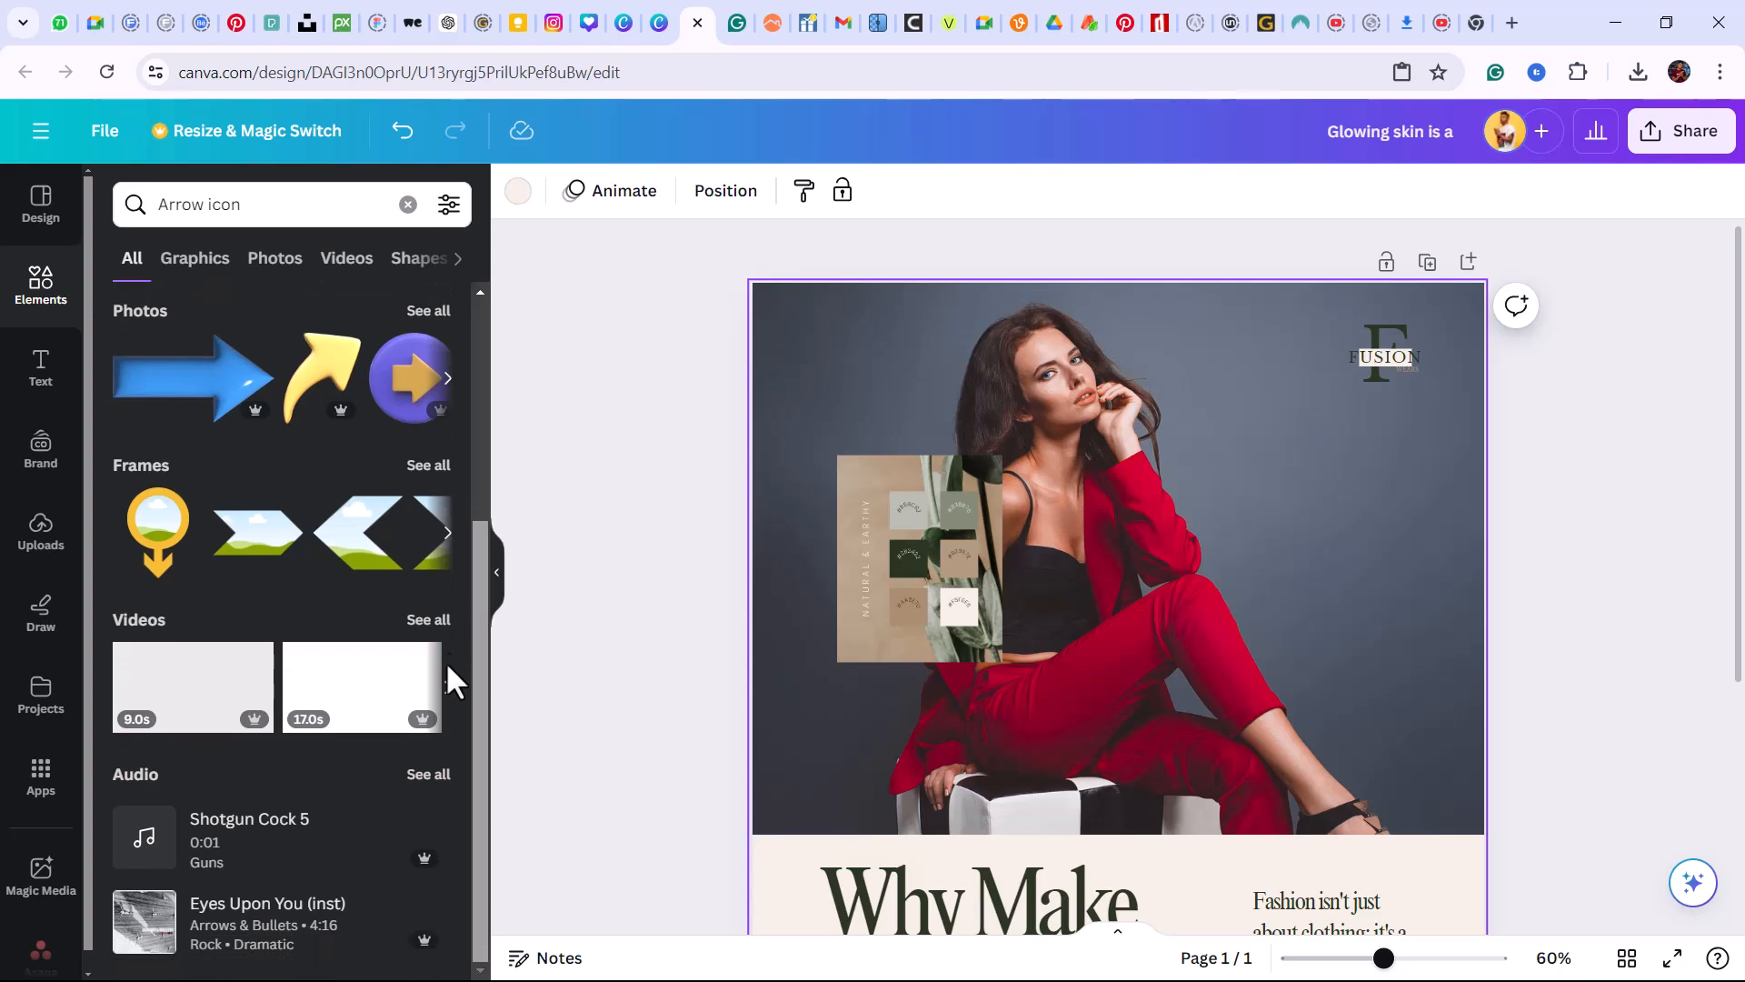
left_click_drag(476, 643, 482, 391)
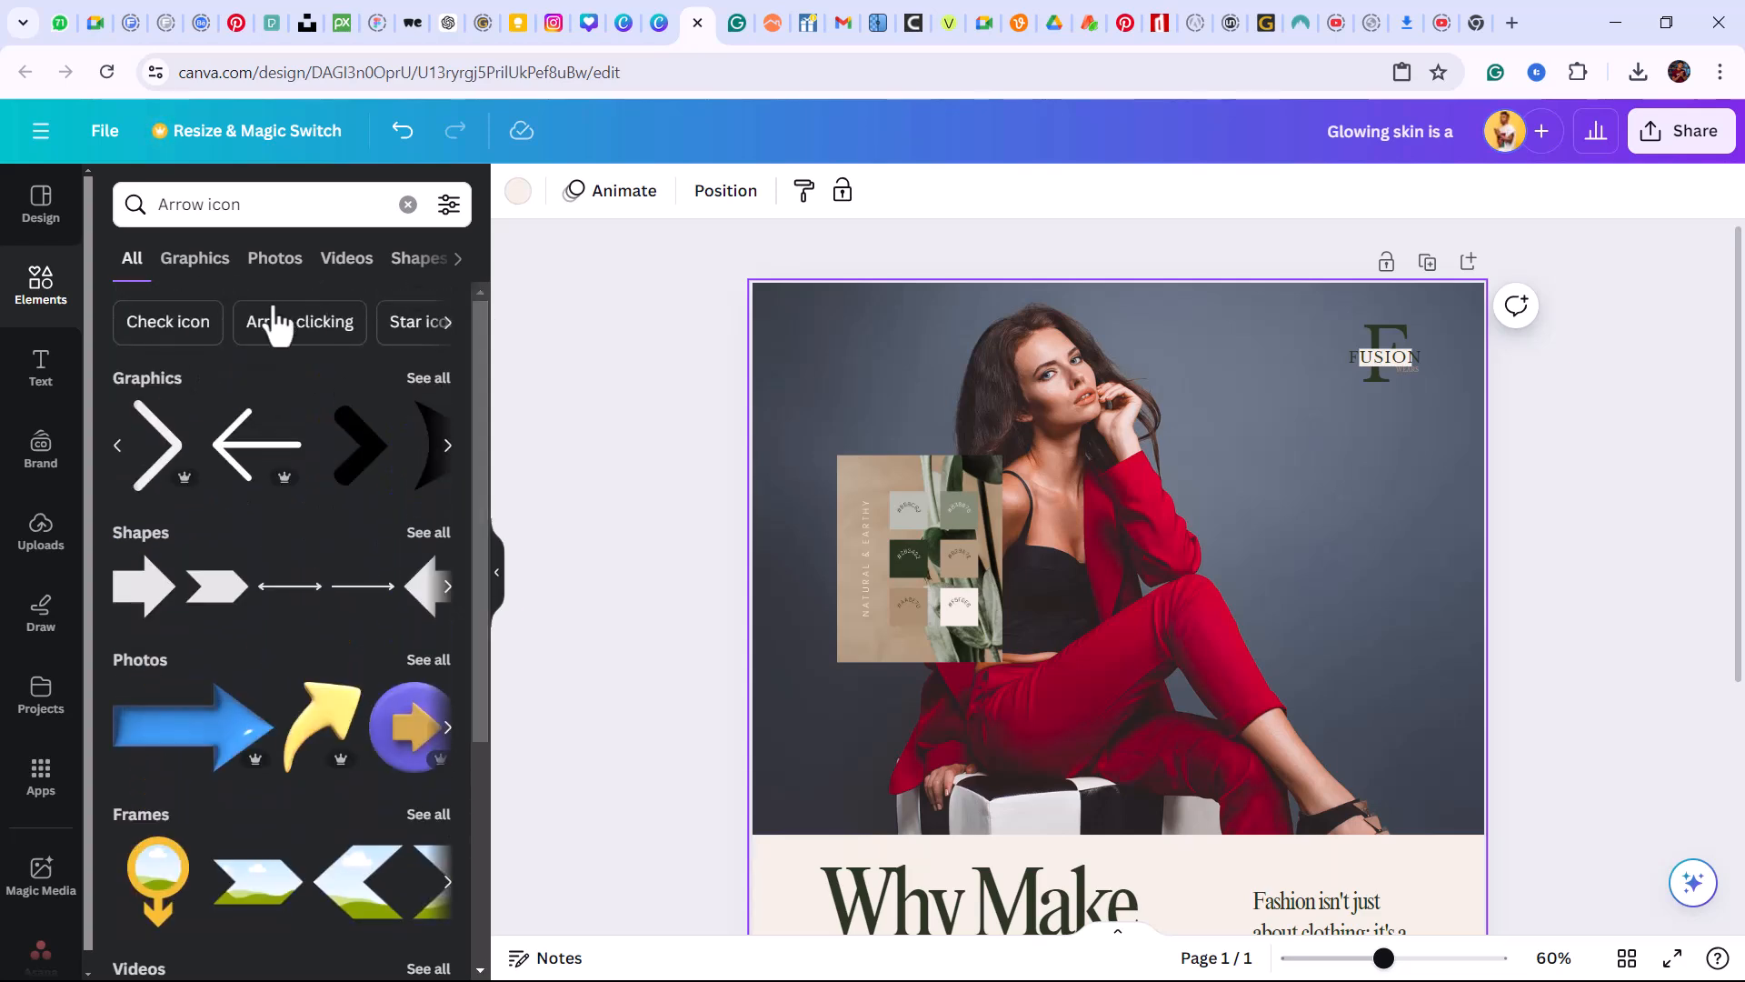
left_click(191, 259)
left_click(299, 270)
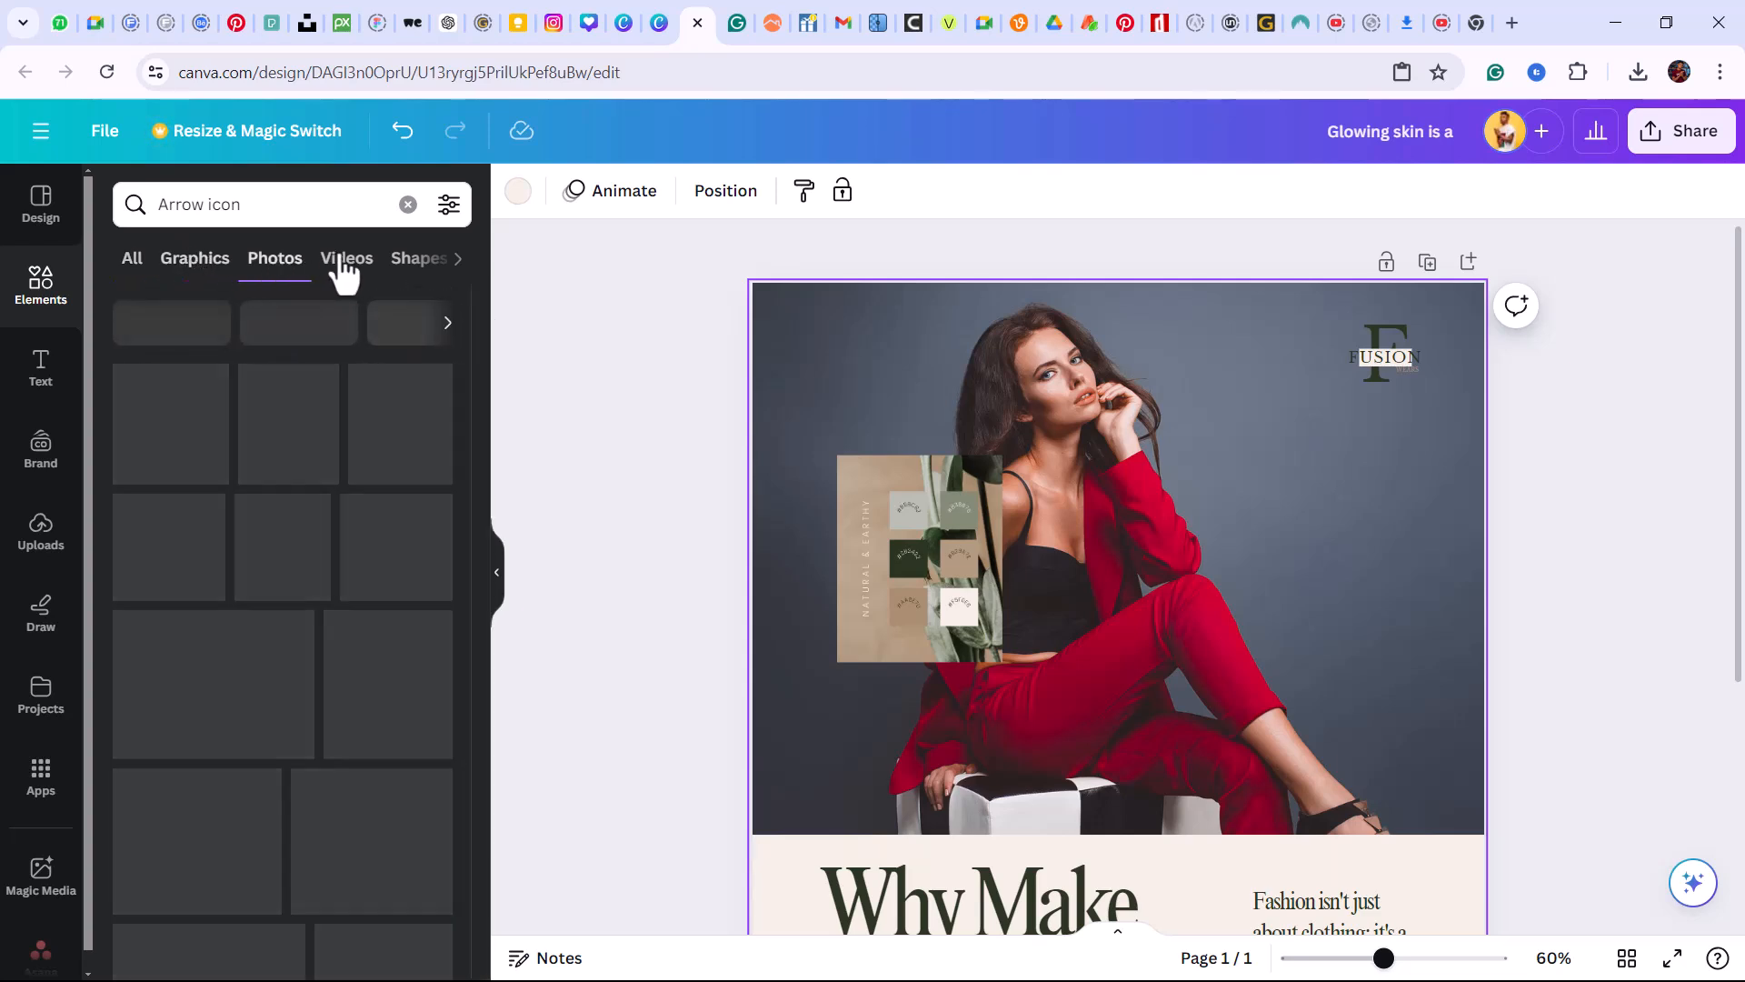
left_click(342, 272)
left_click(397, 282)
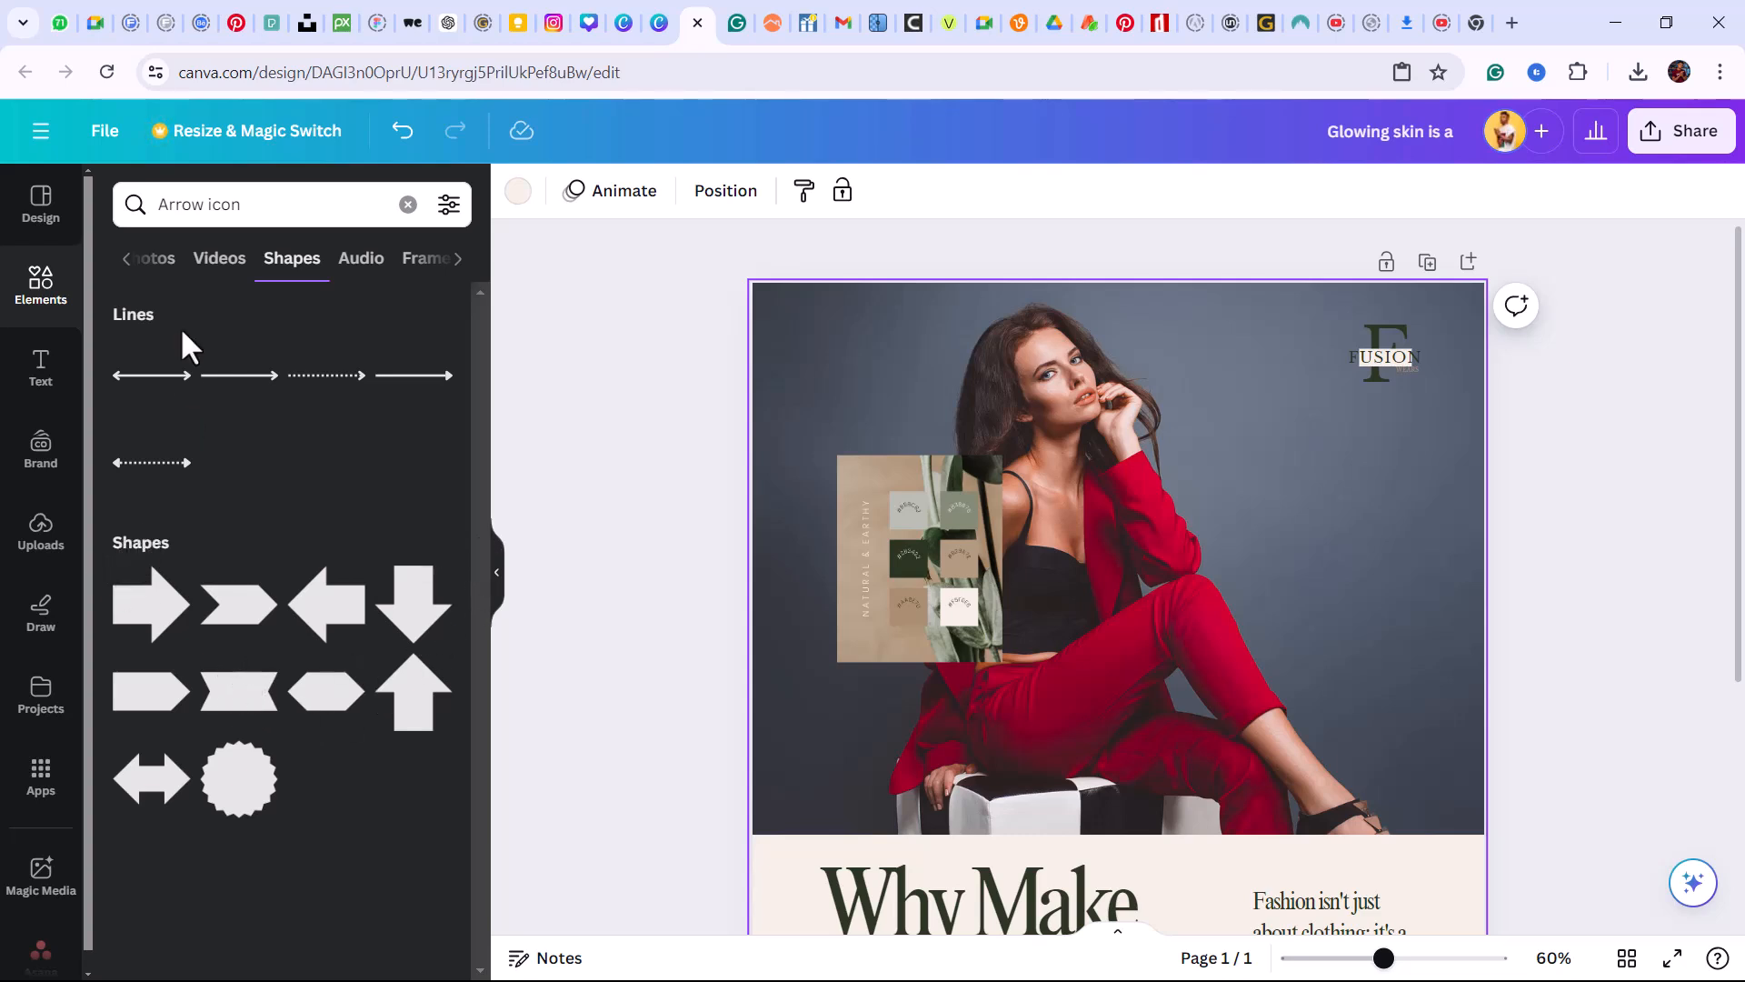
Search the element library's shapes for "Square shape"
left_click(226, 204)
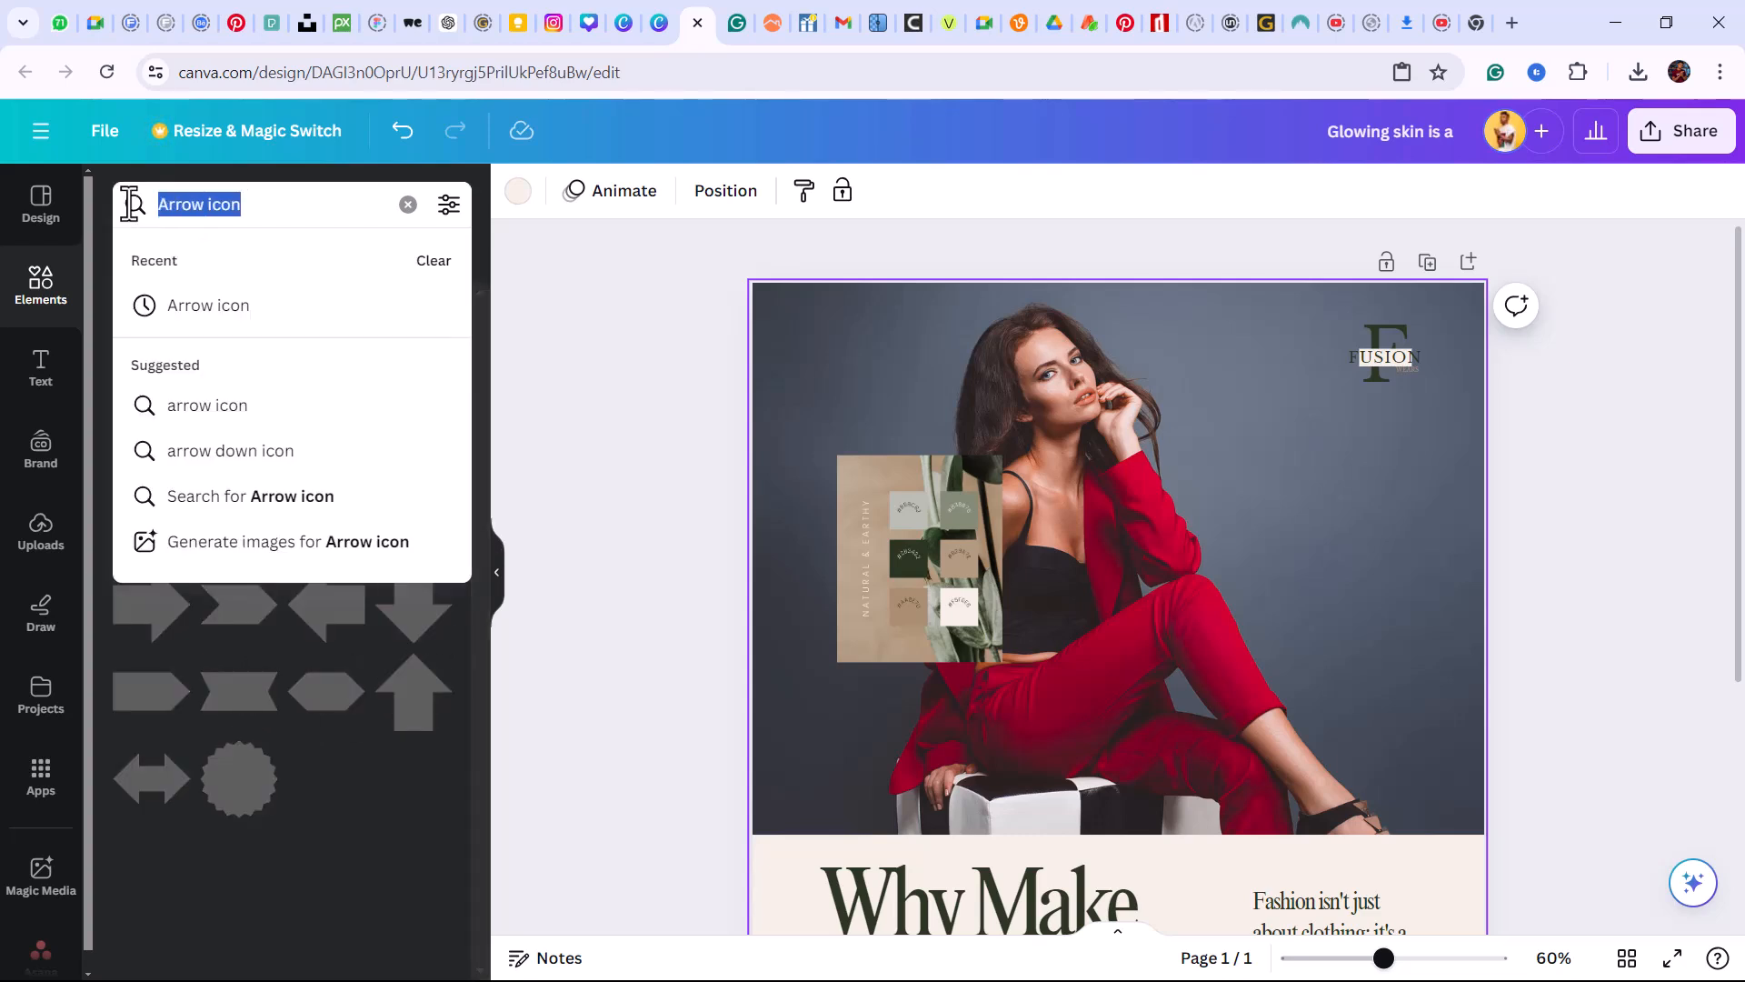
type("S")
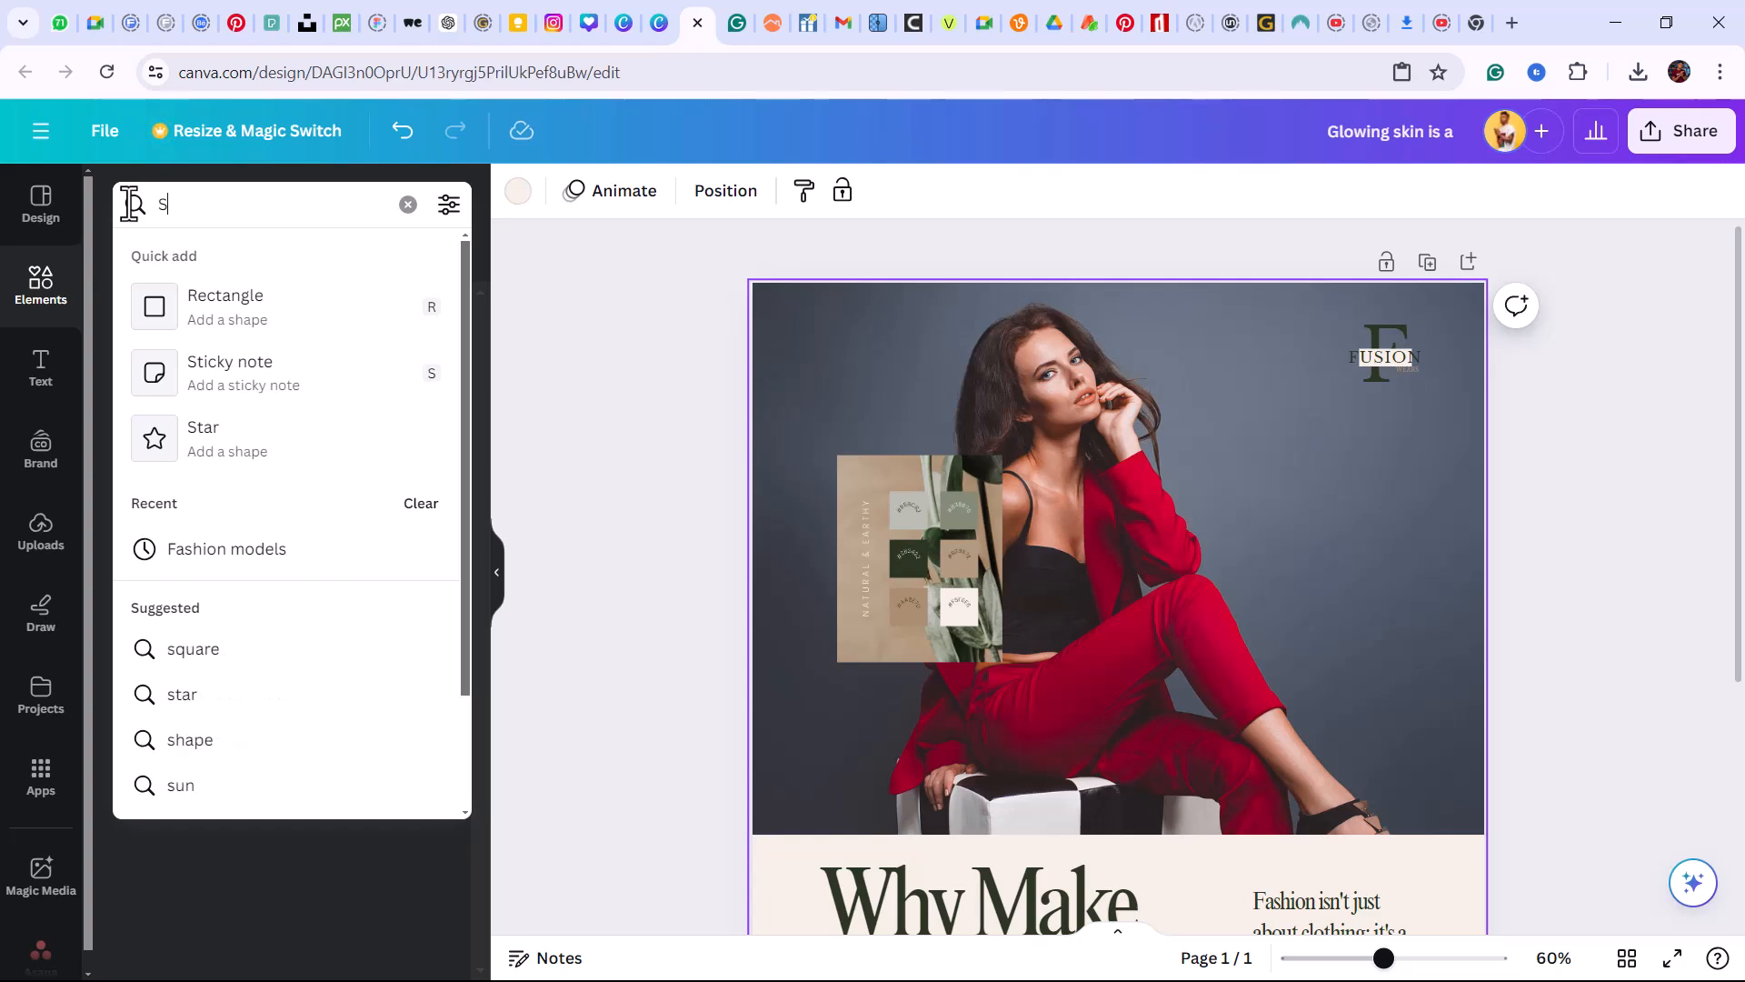
type("qau")
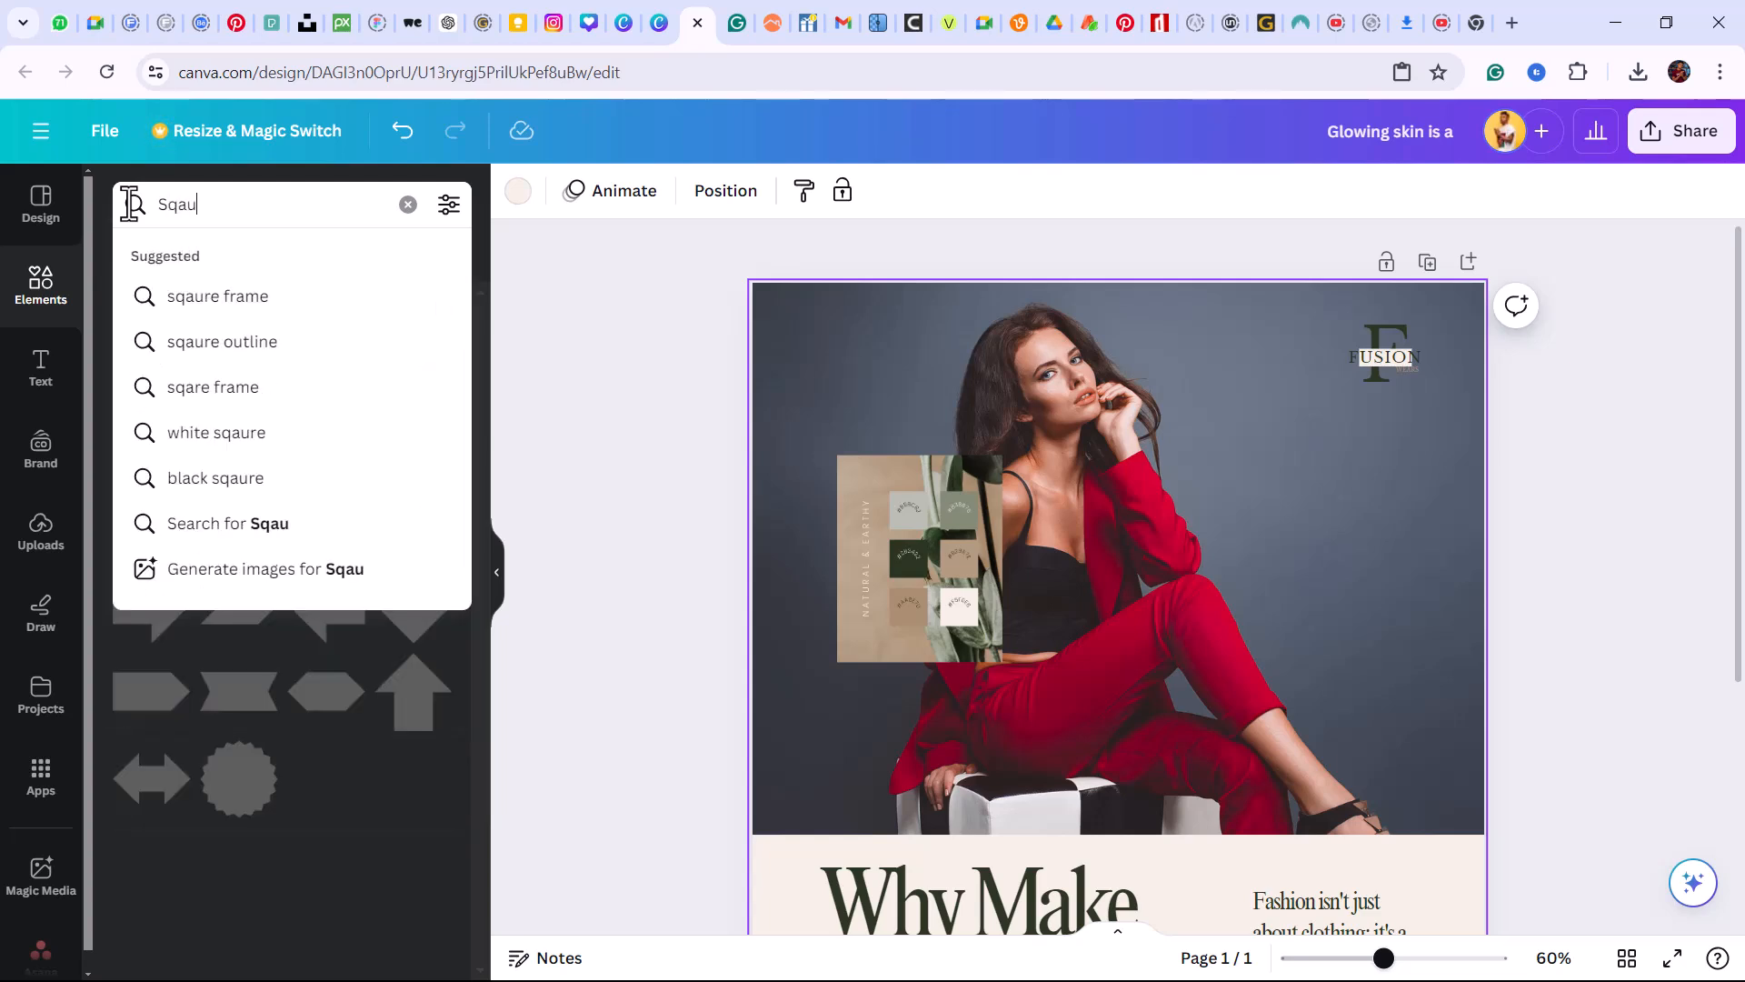
type("re")
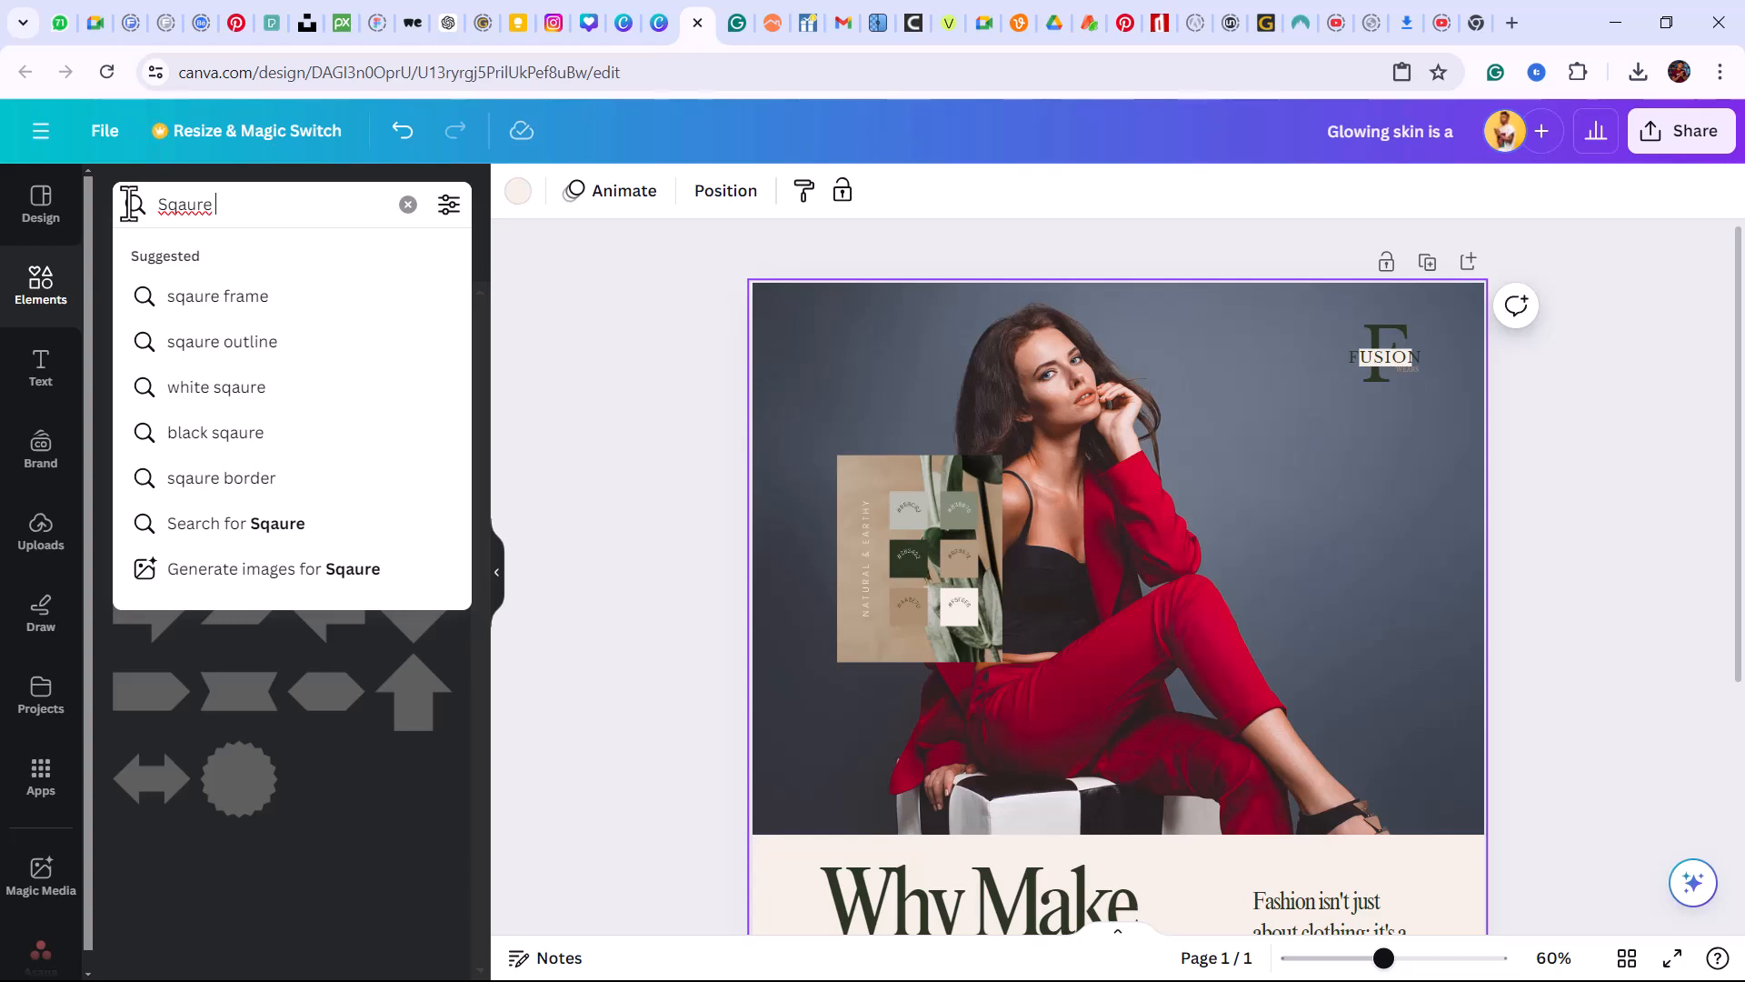
key("BackSpace")
type("uare")
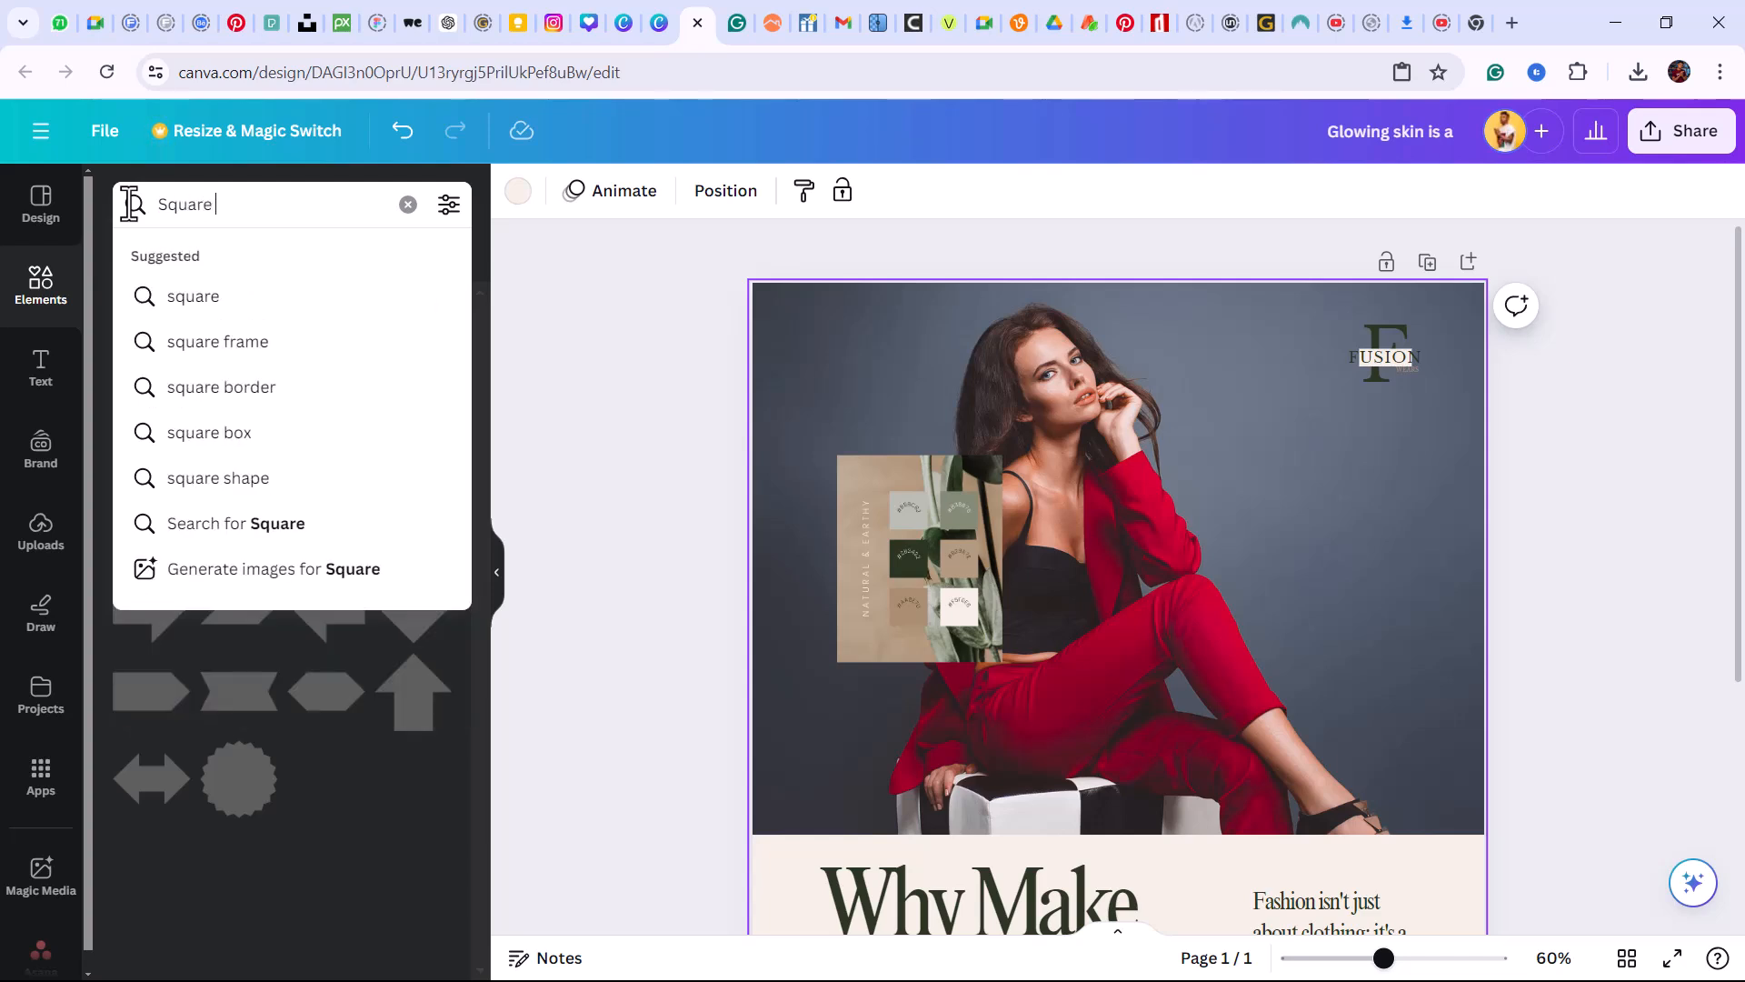
type(" shap")
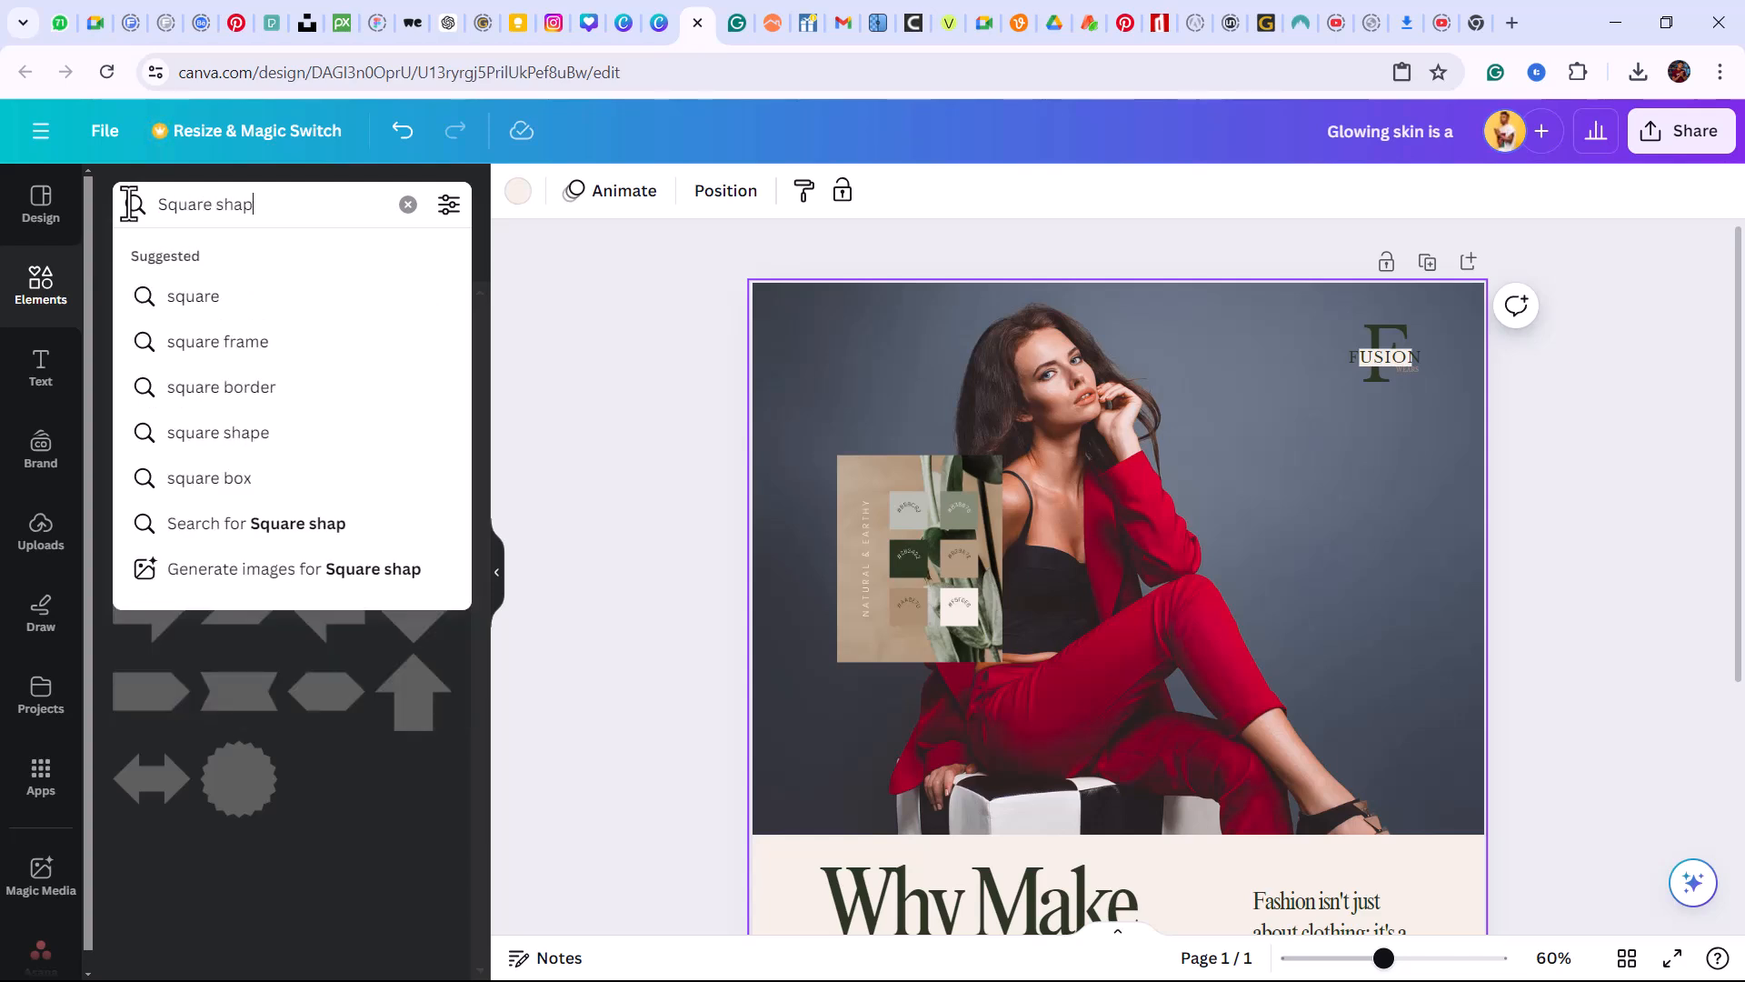
type("e")
key("Return")
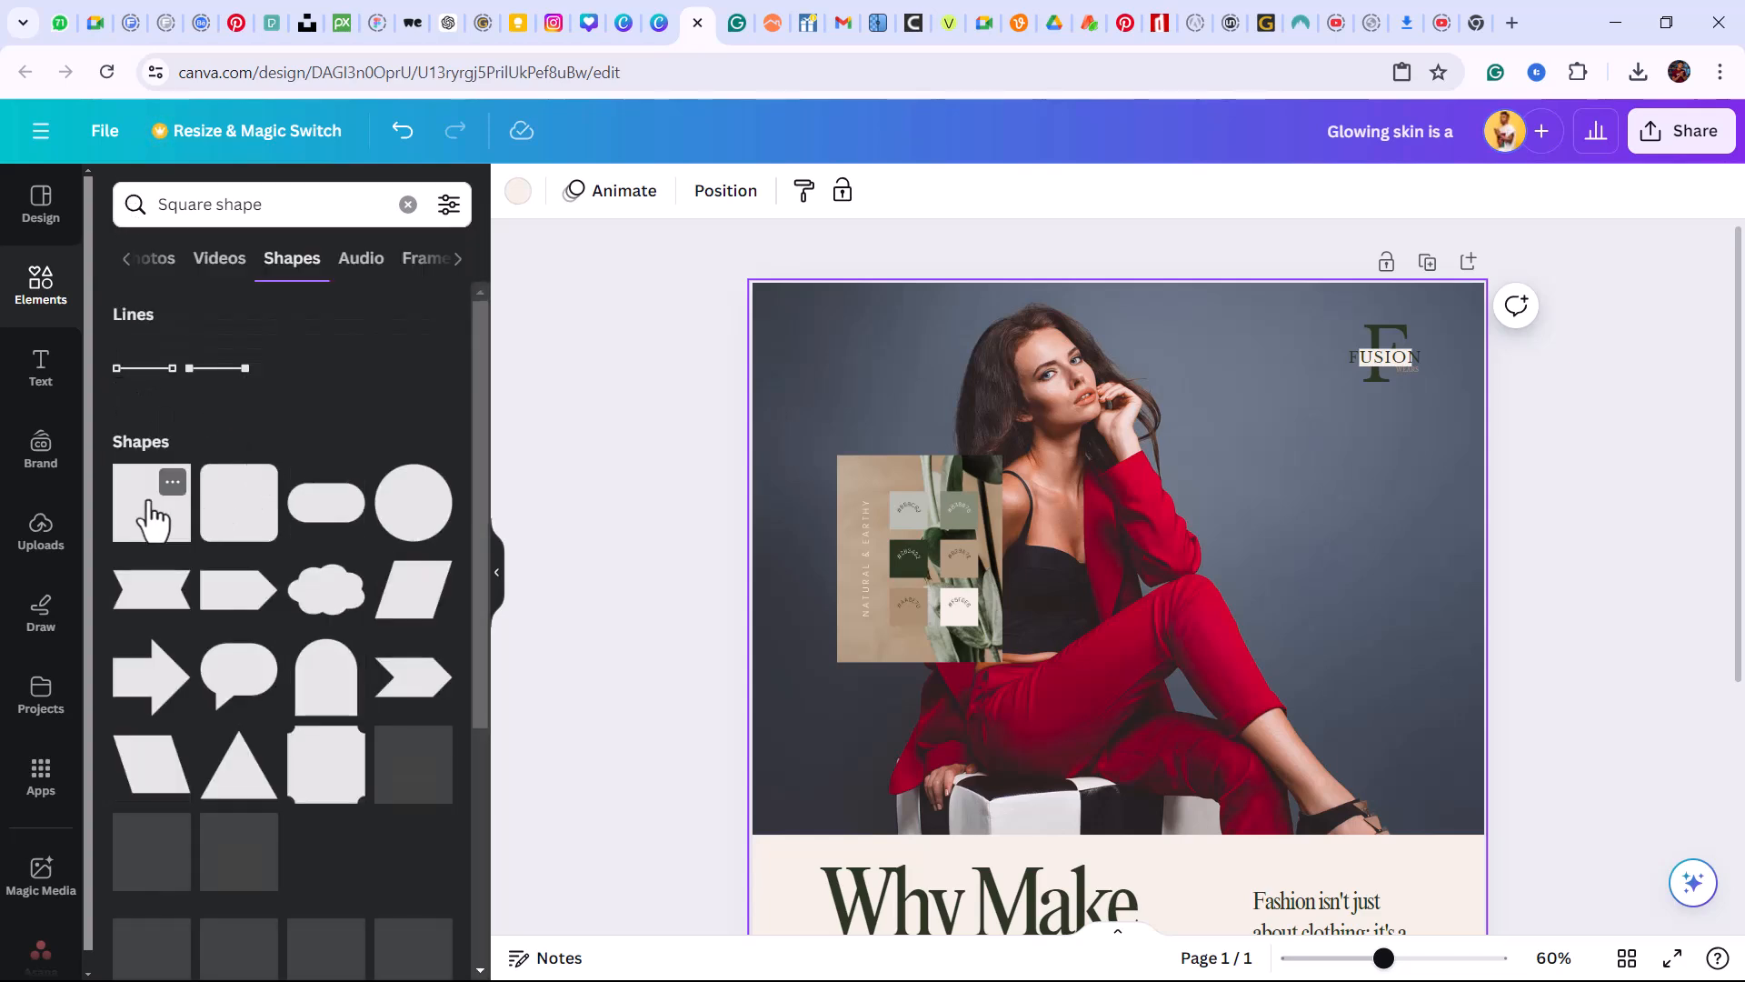
Add a plain square to the cover and place it over the Fusion logo in the photo's upper-right corner
left_click(145, 509)
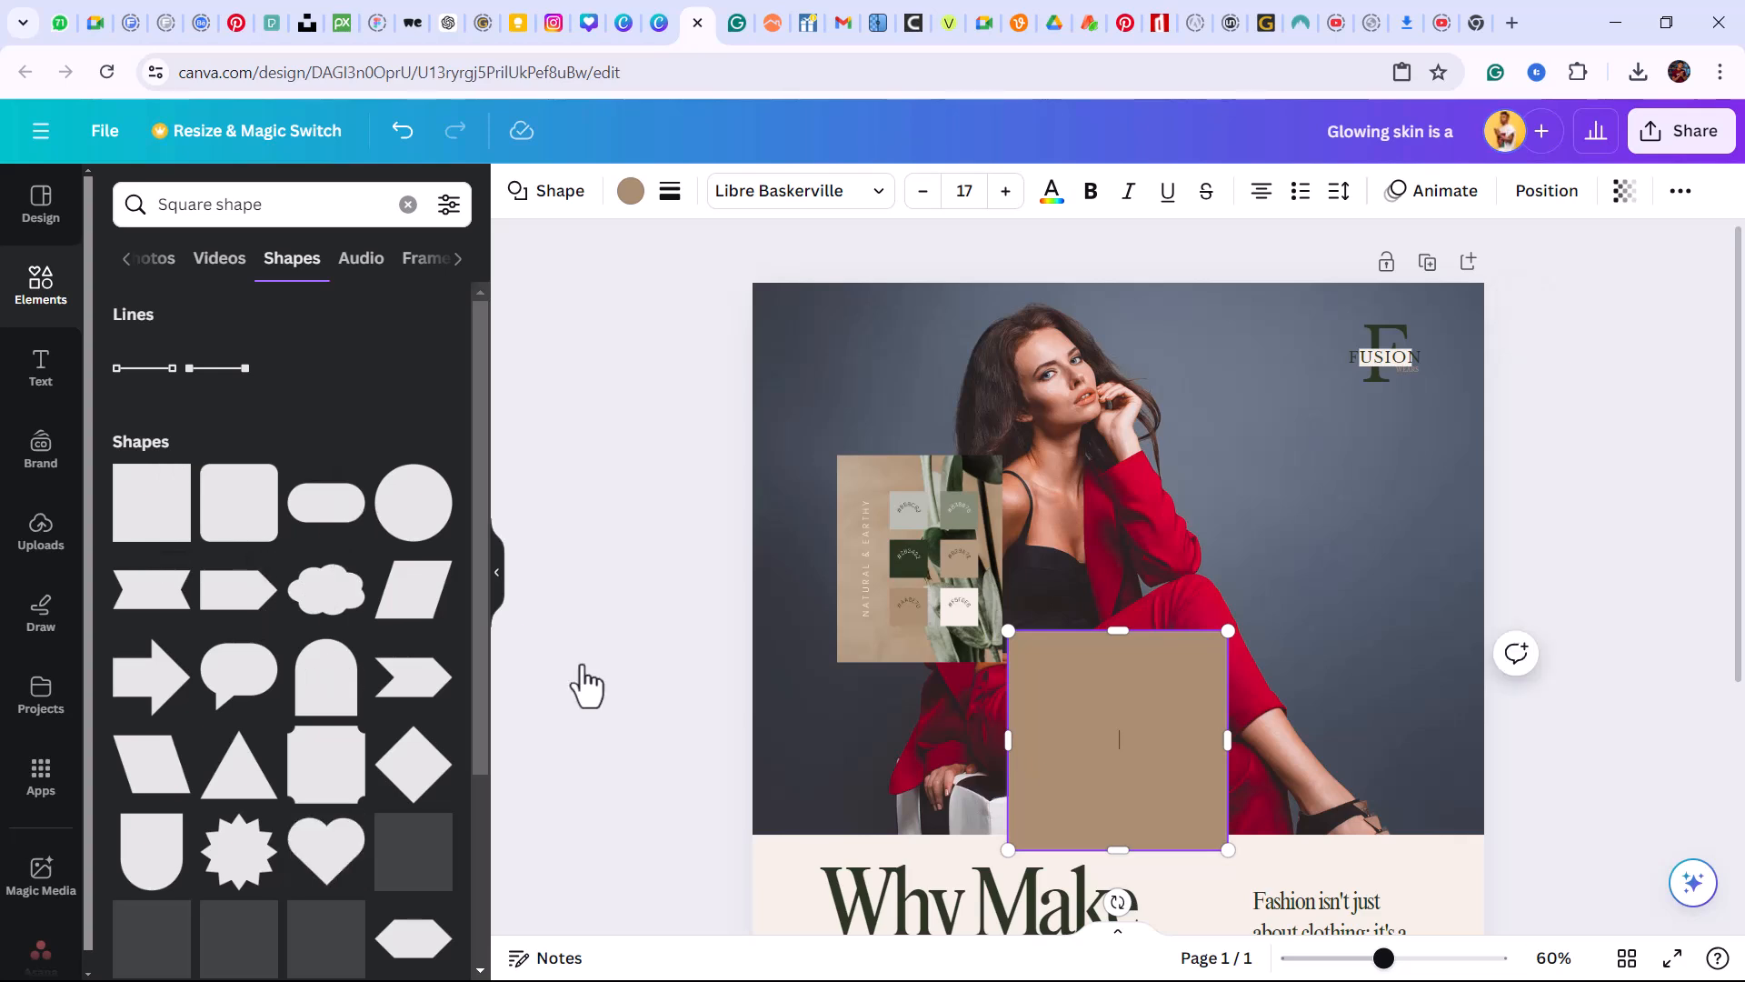
left_click(1140, 728)
left_click_drag(1166, 684, 1411, 345)
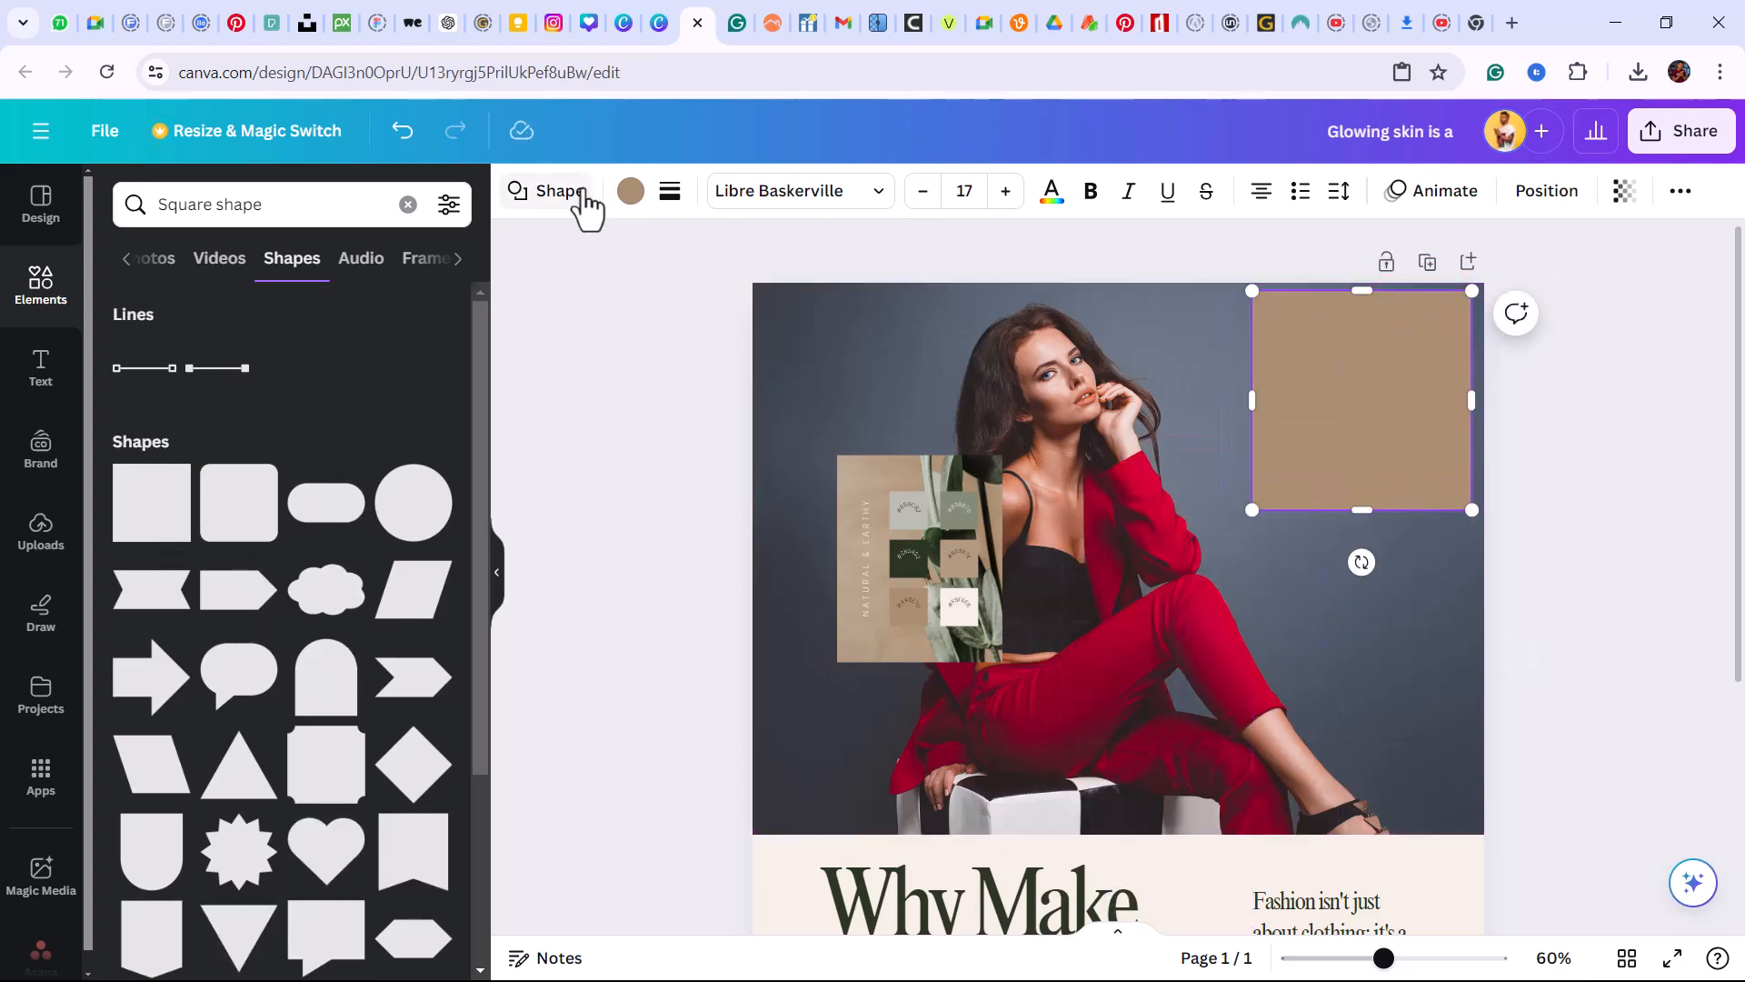
Move the tan square backward in the layer order so it sits behind the Fusion logo and above the photo
left_click(1516, 193)
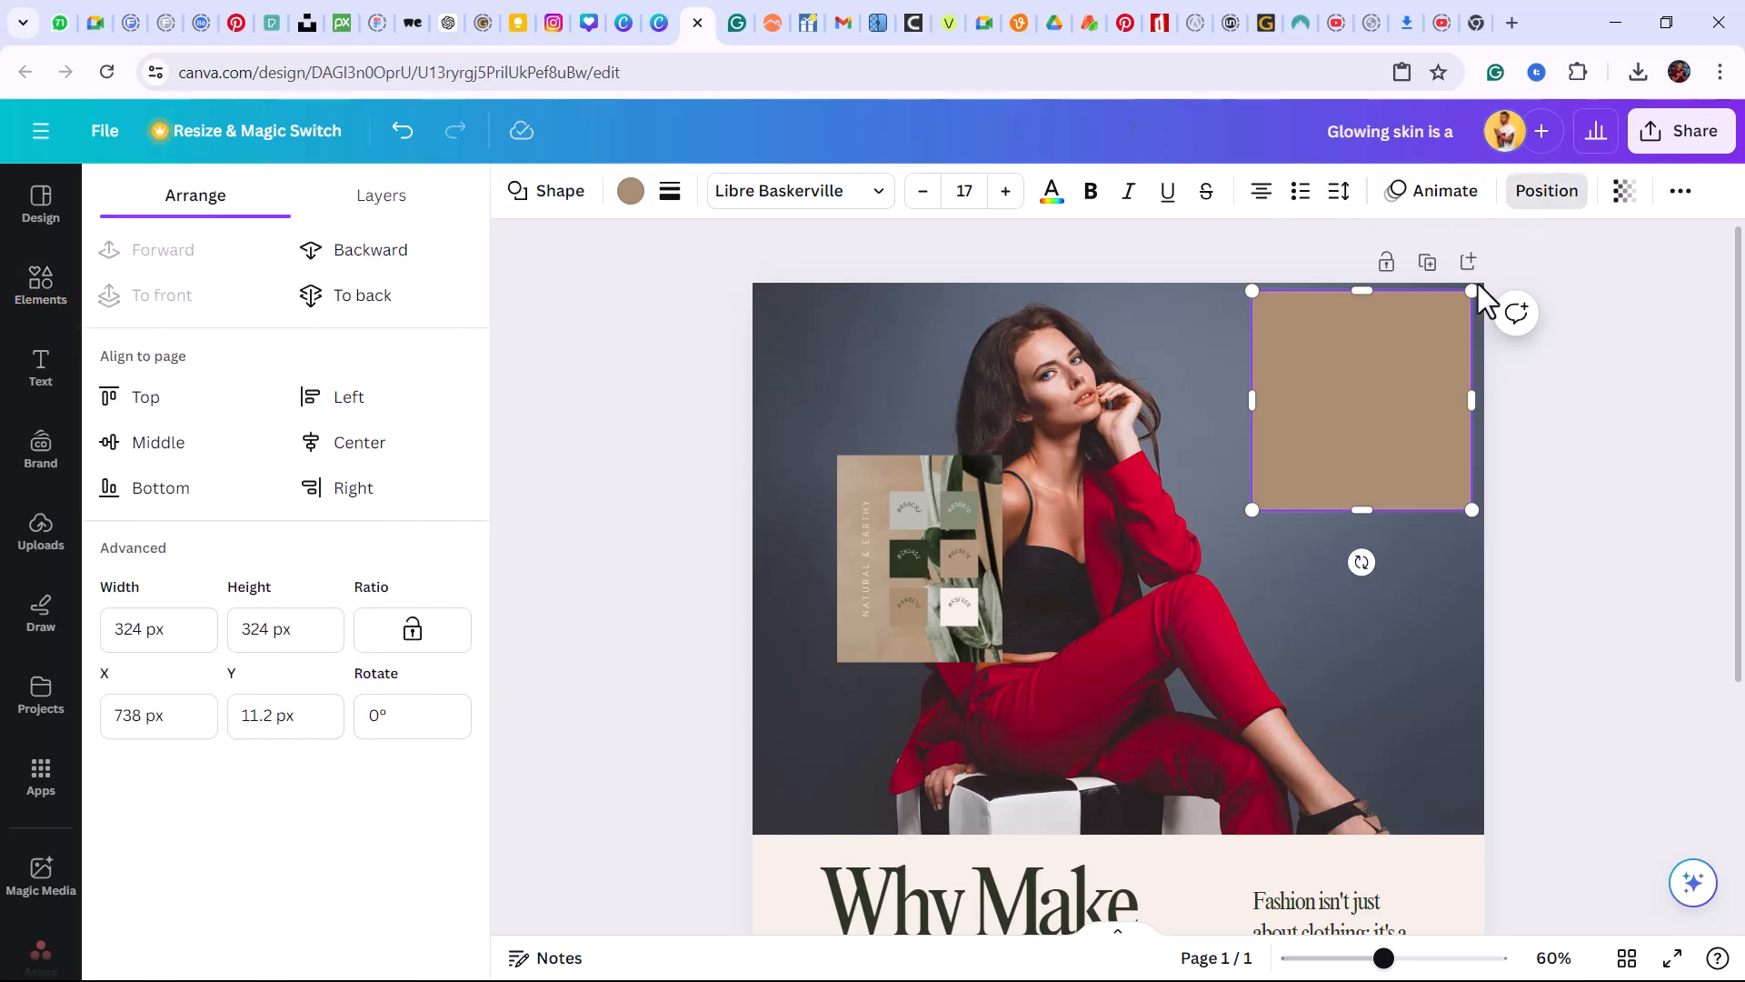
left_click(360, 295)
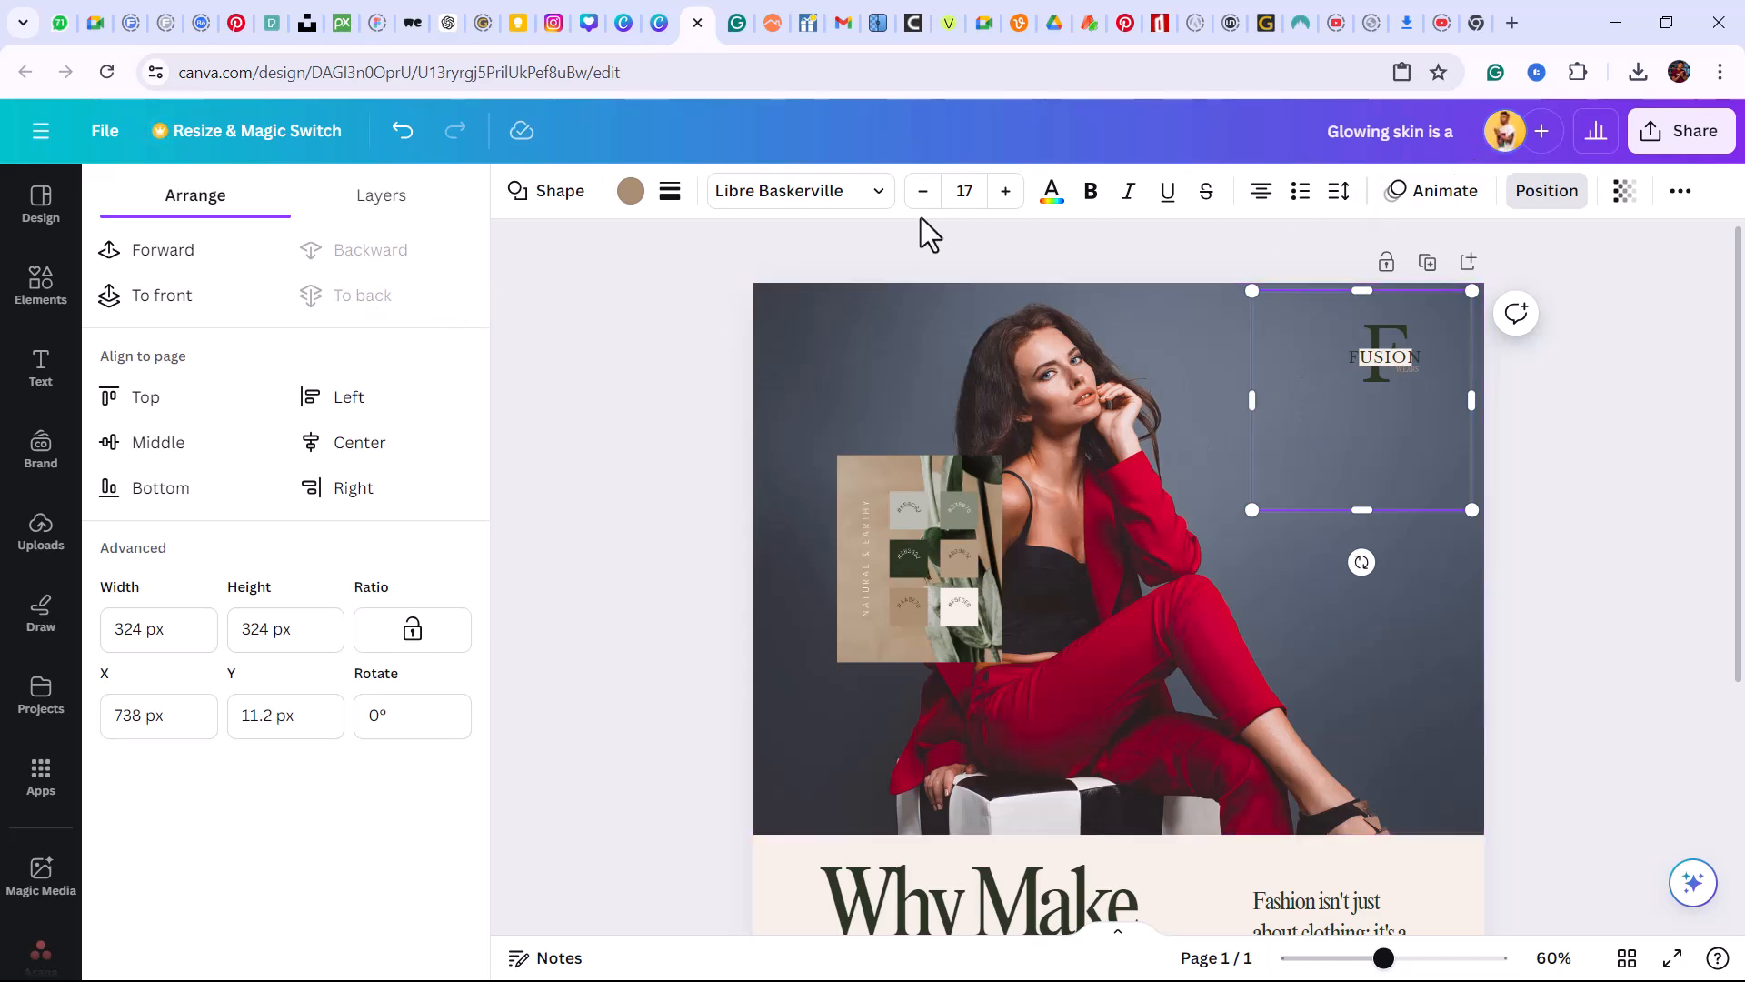
left_click(402, 130)
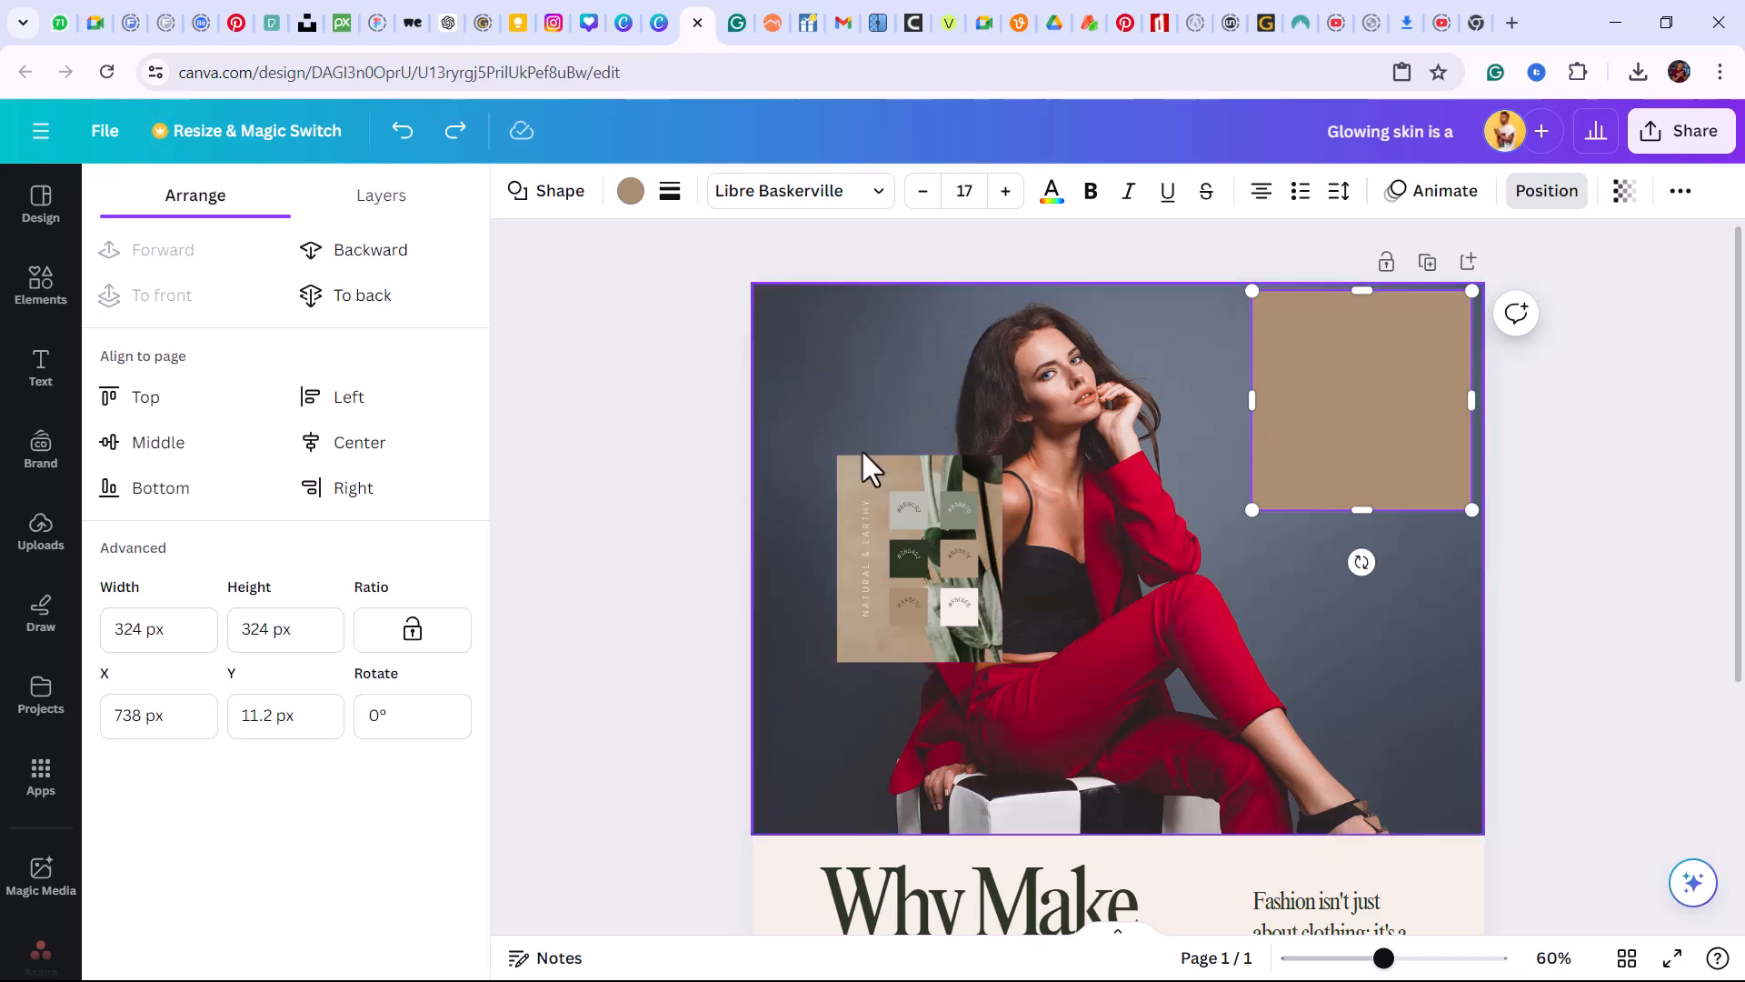
left_click(342, 255)
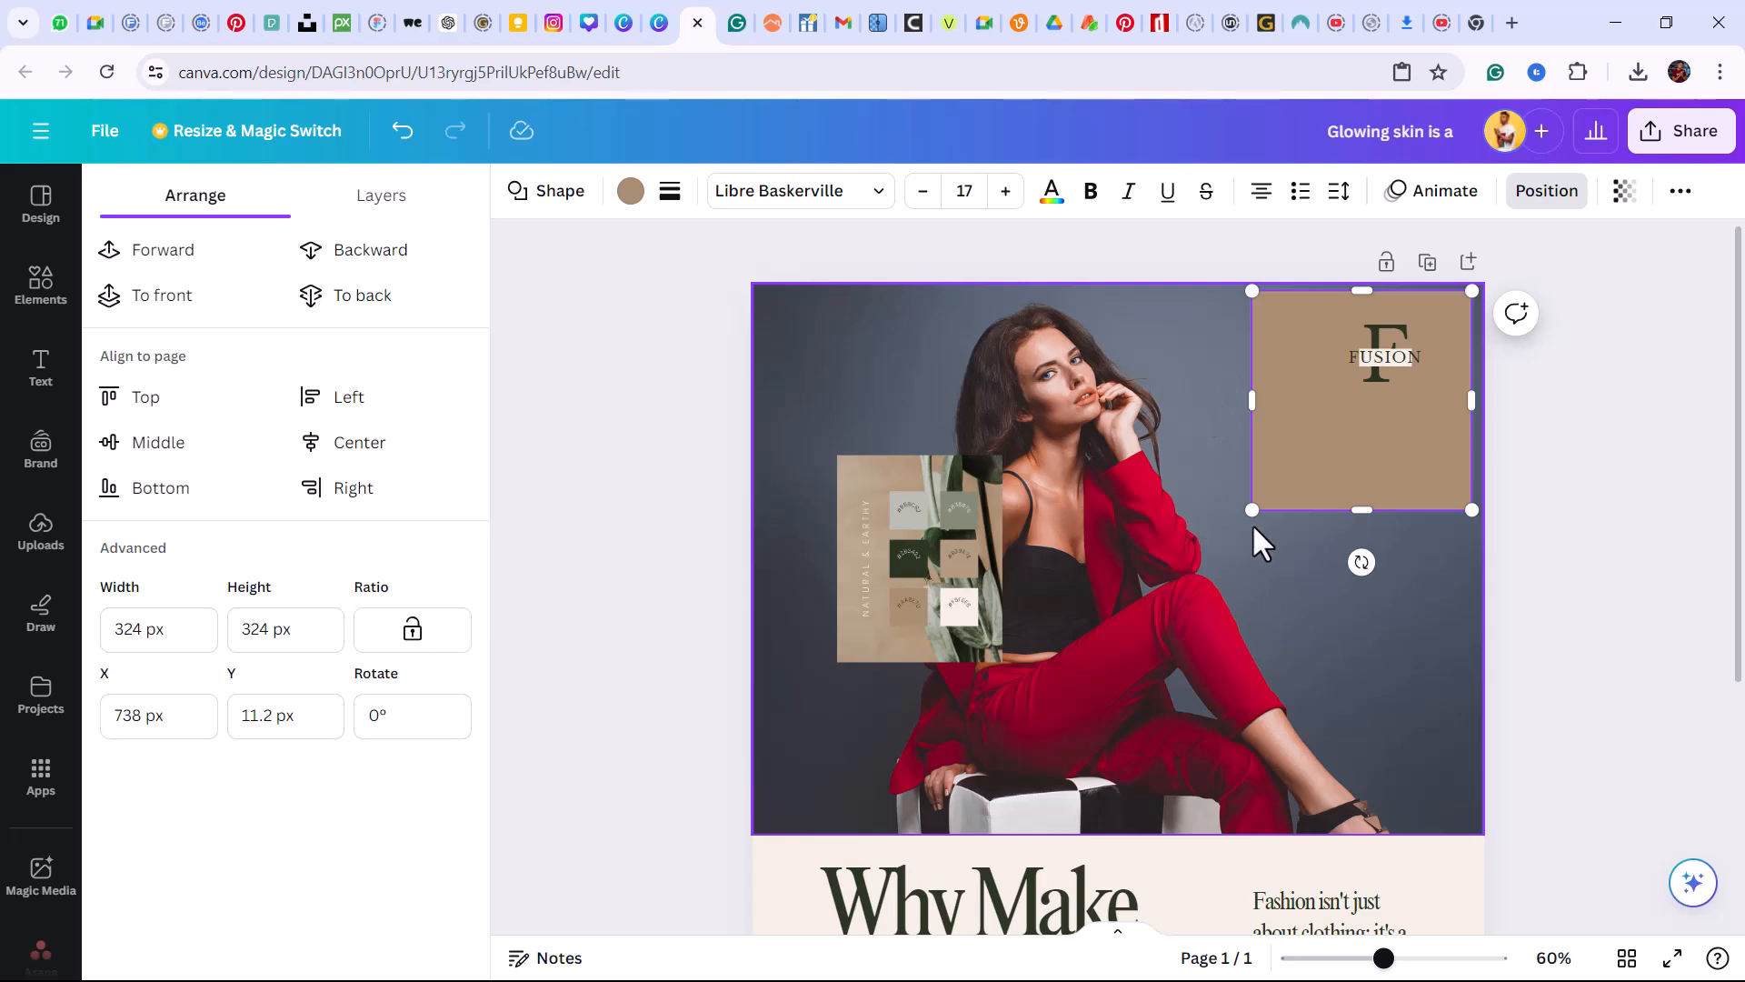
Try to shrink the tan square to about 223 × 178 px around the Fusion logo
left_click_drag(1252, 507, 1321, 411)
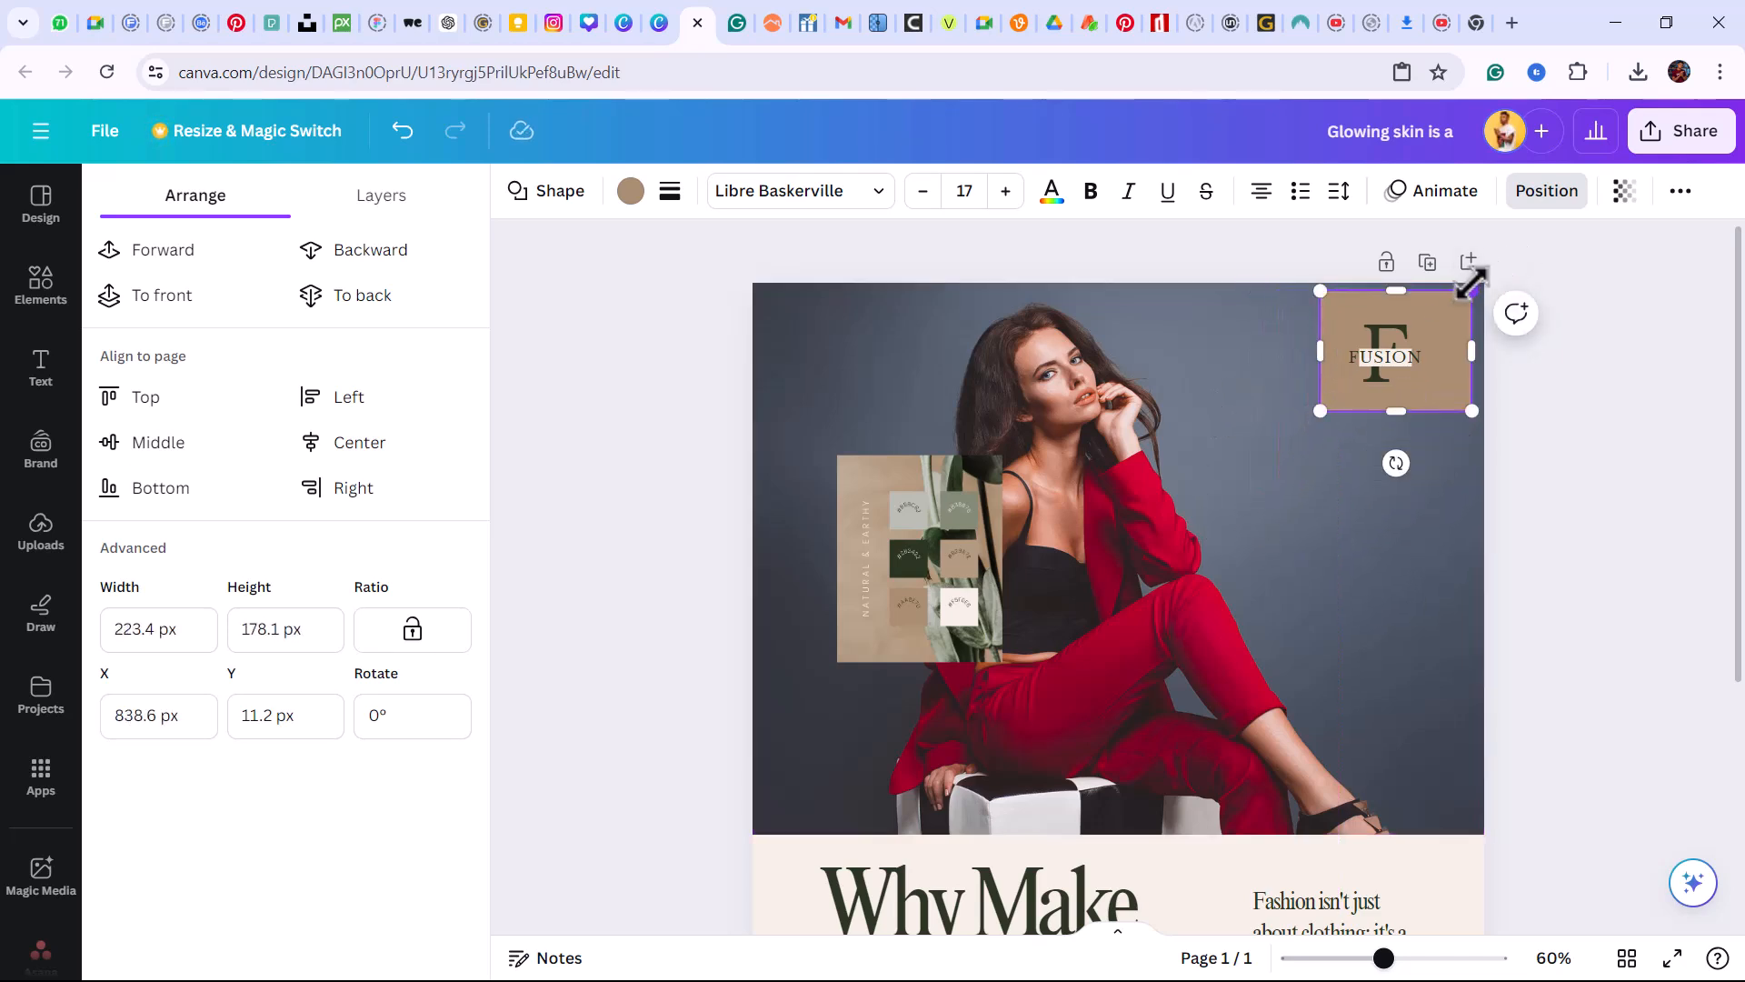
key("ctrl+z")
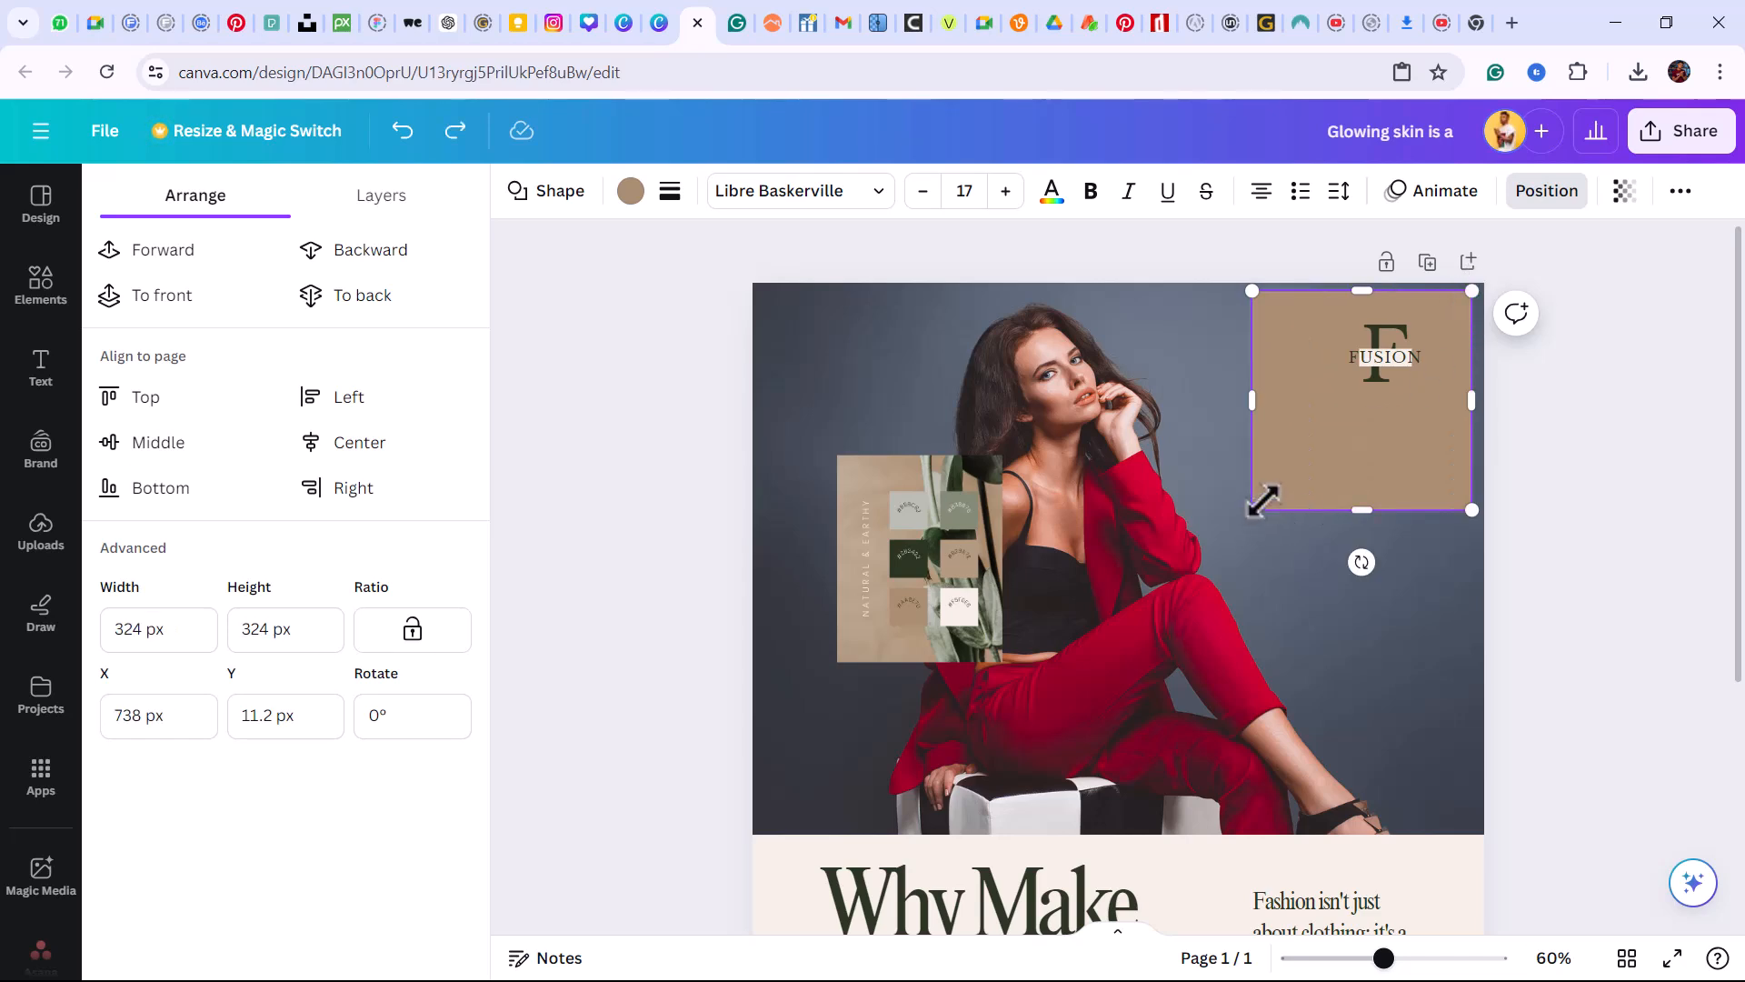
Shrink the tan square to 177.3 × 177.3 px and move it behind the Fusion logo
left_click_drag(1262, 500, 1347, 391)
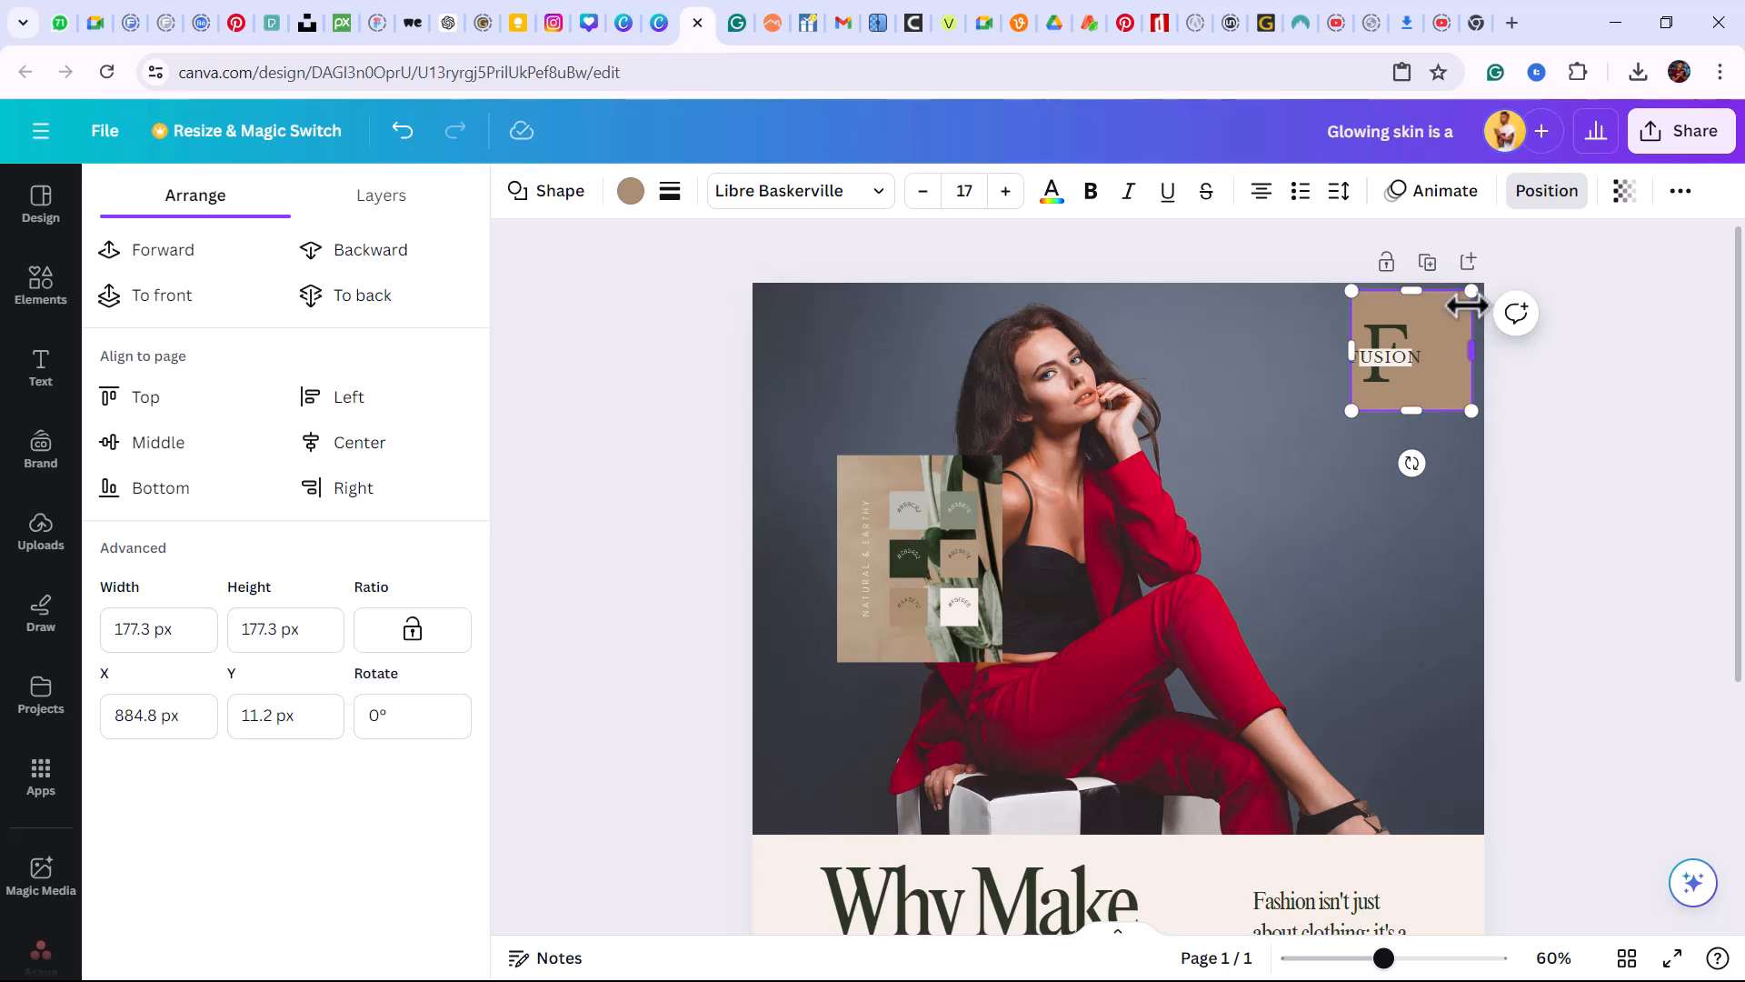
left_click_drag(1446, 313, 1422, 318)
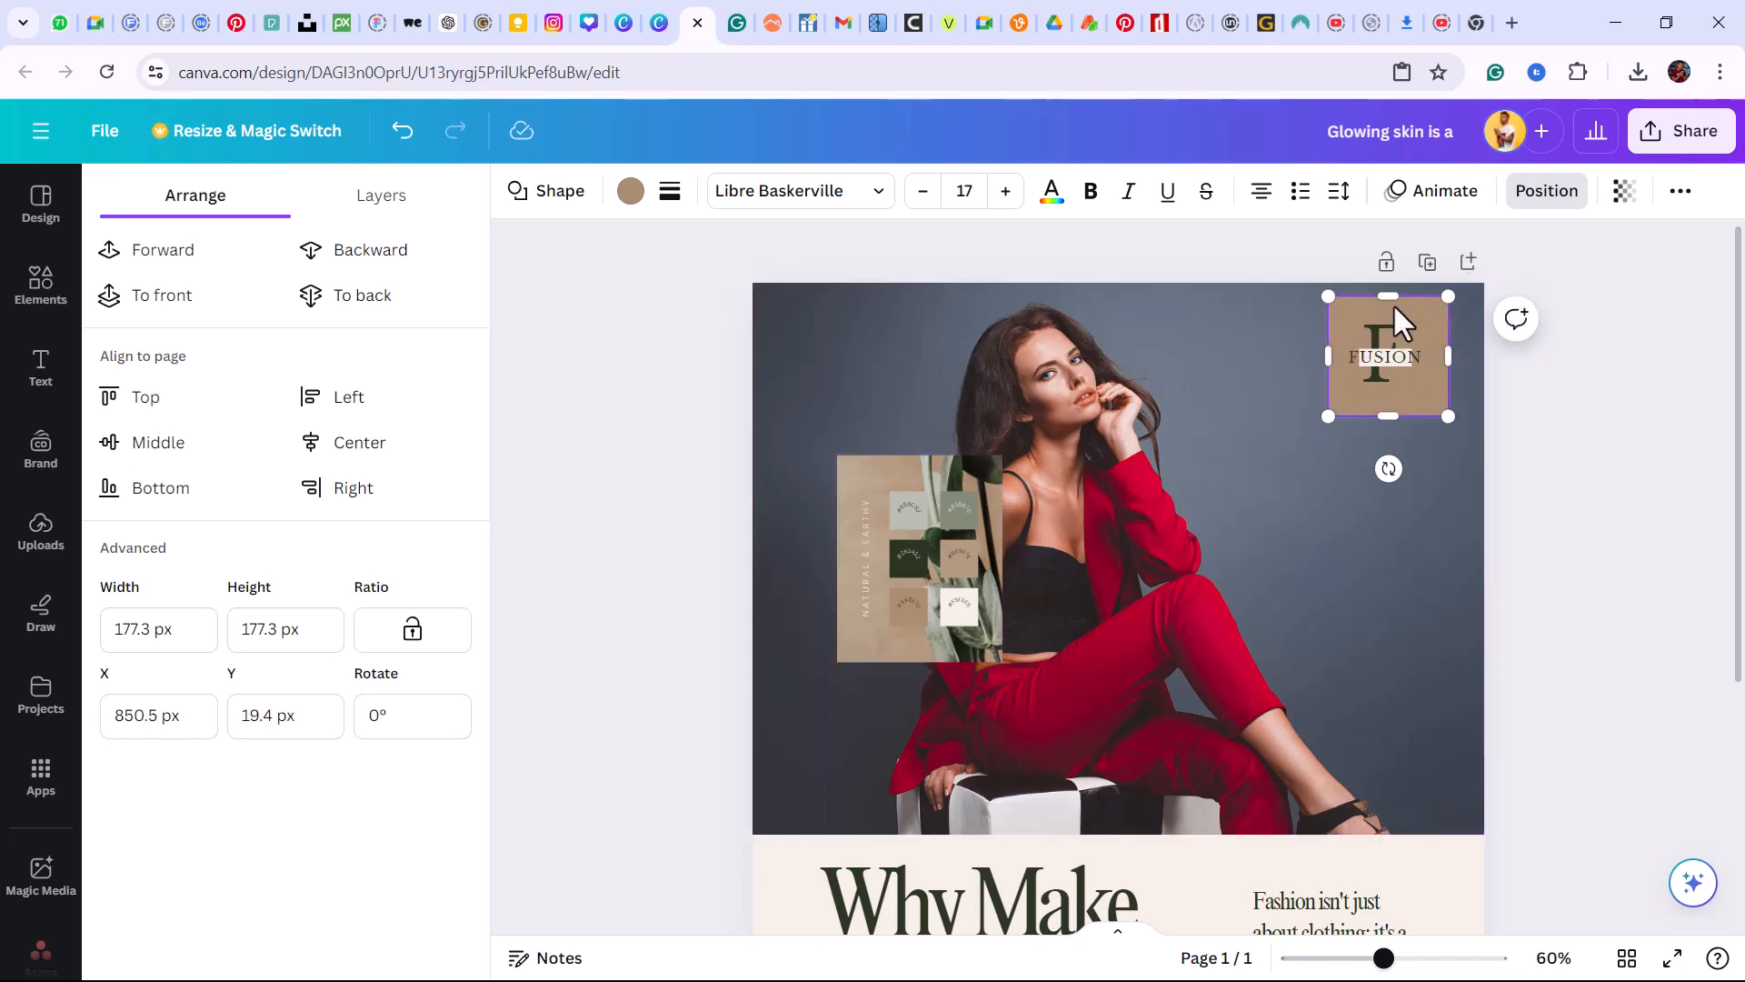
Recolour the square behind the logo with the off-white #F5F0E6 sampled from the Natural & Earthy palette image
left_click(630, 191)
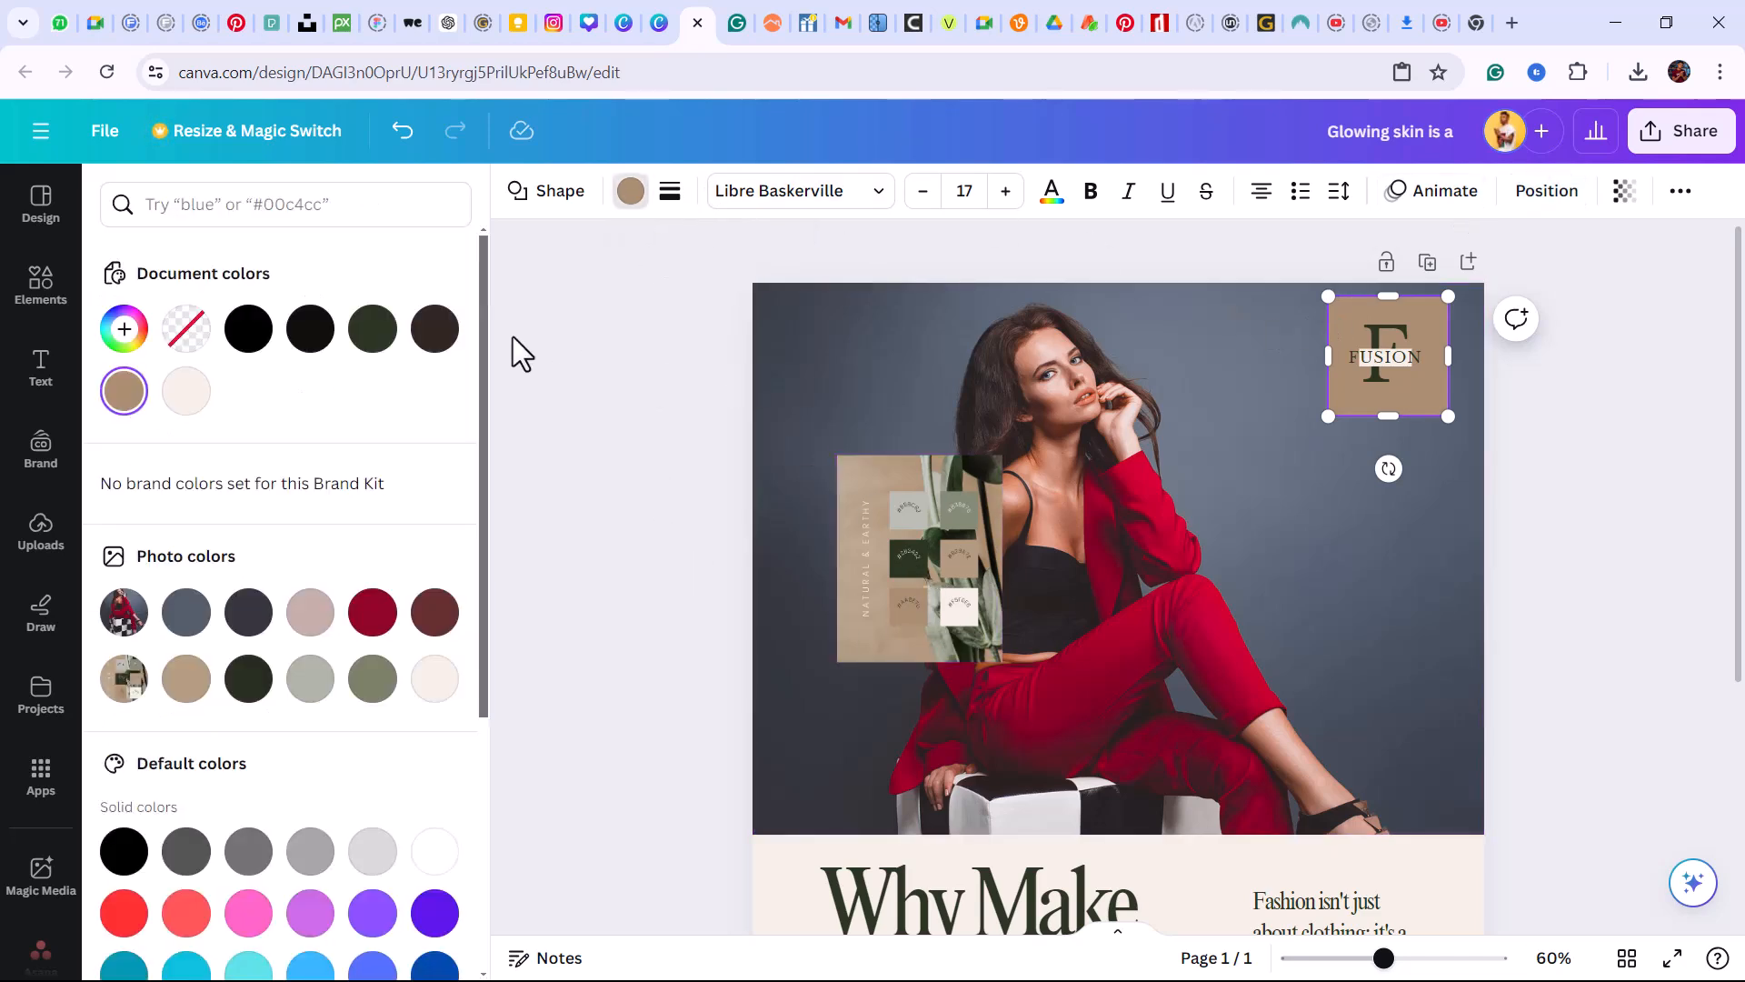
left_click(124, 329)
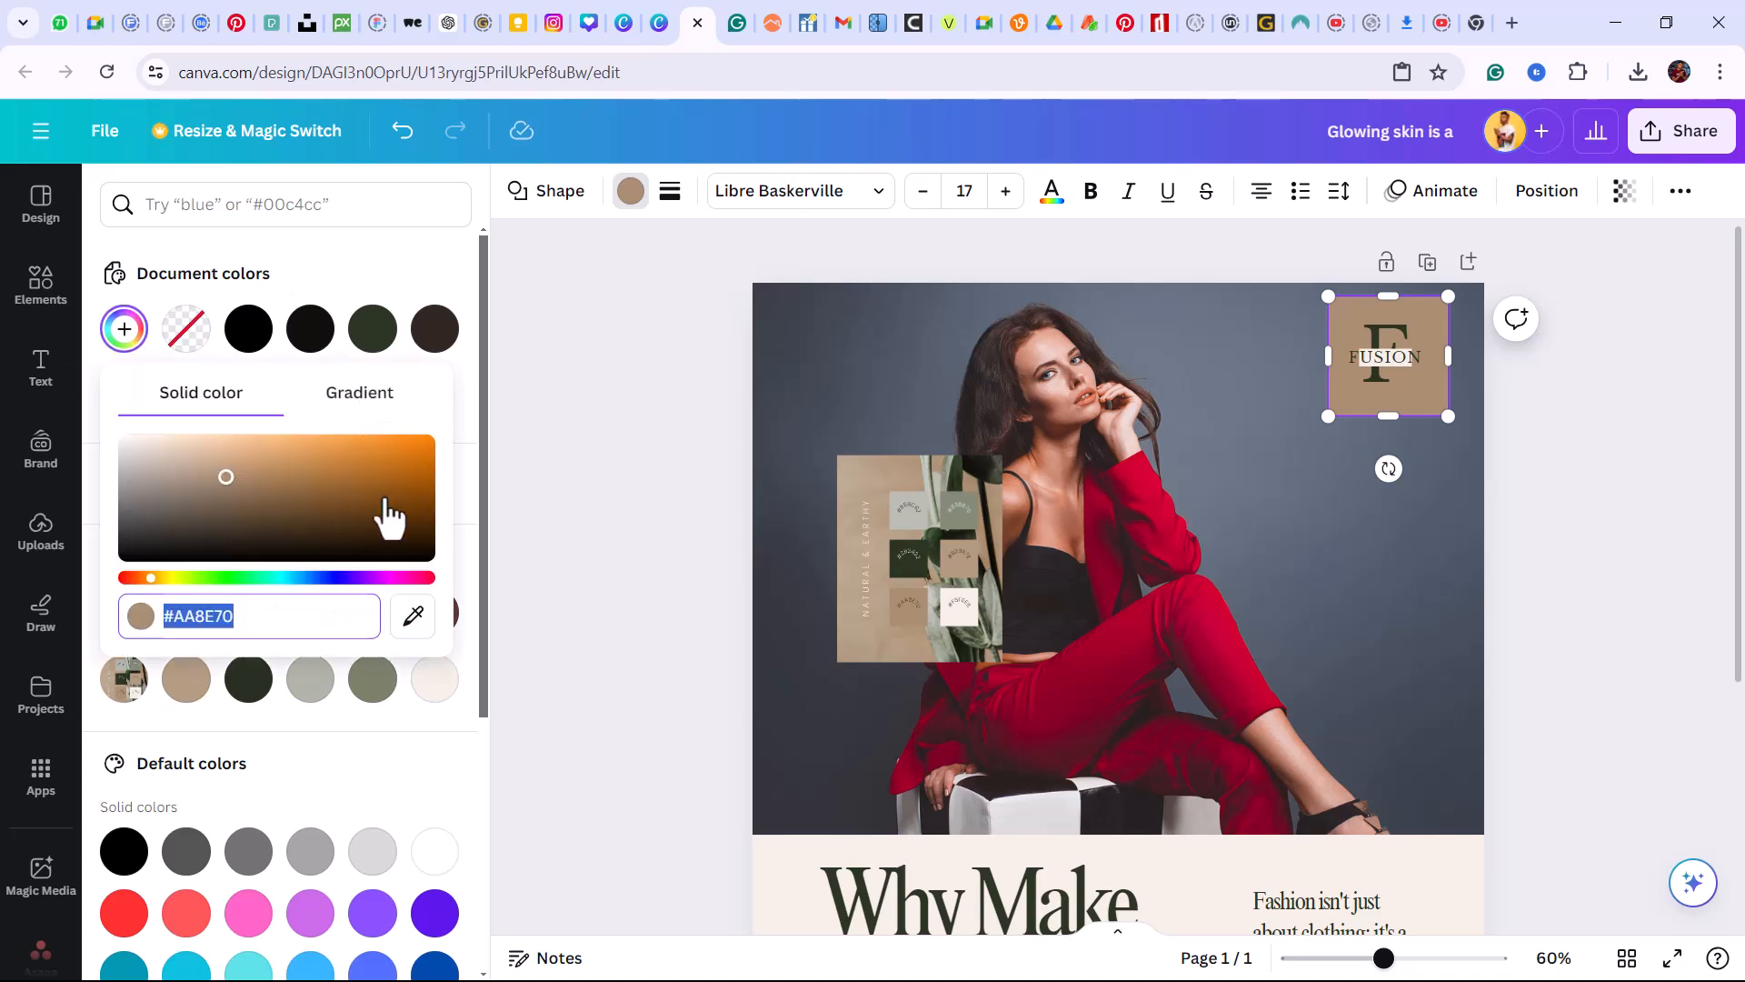
left_click(411, 624)
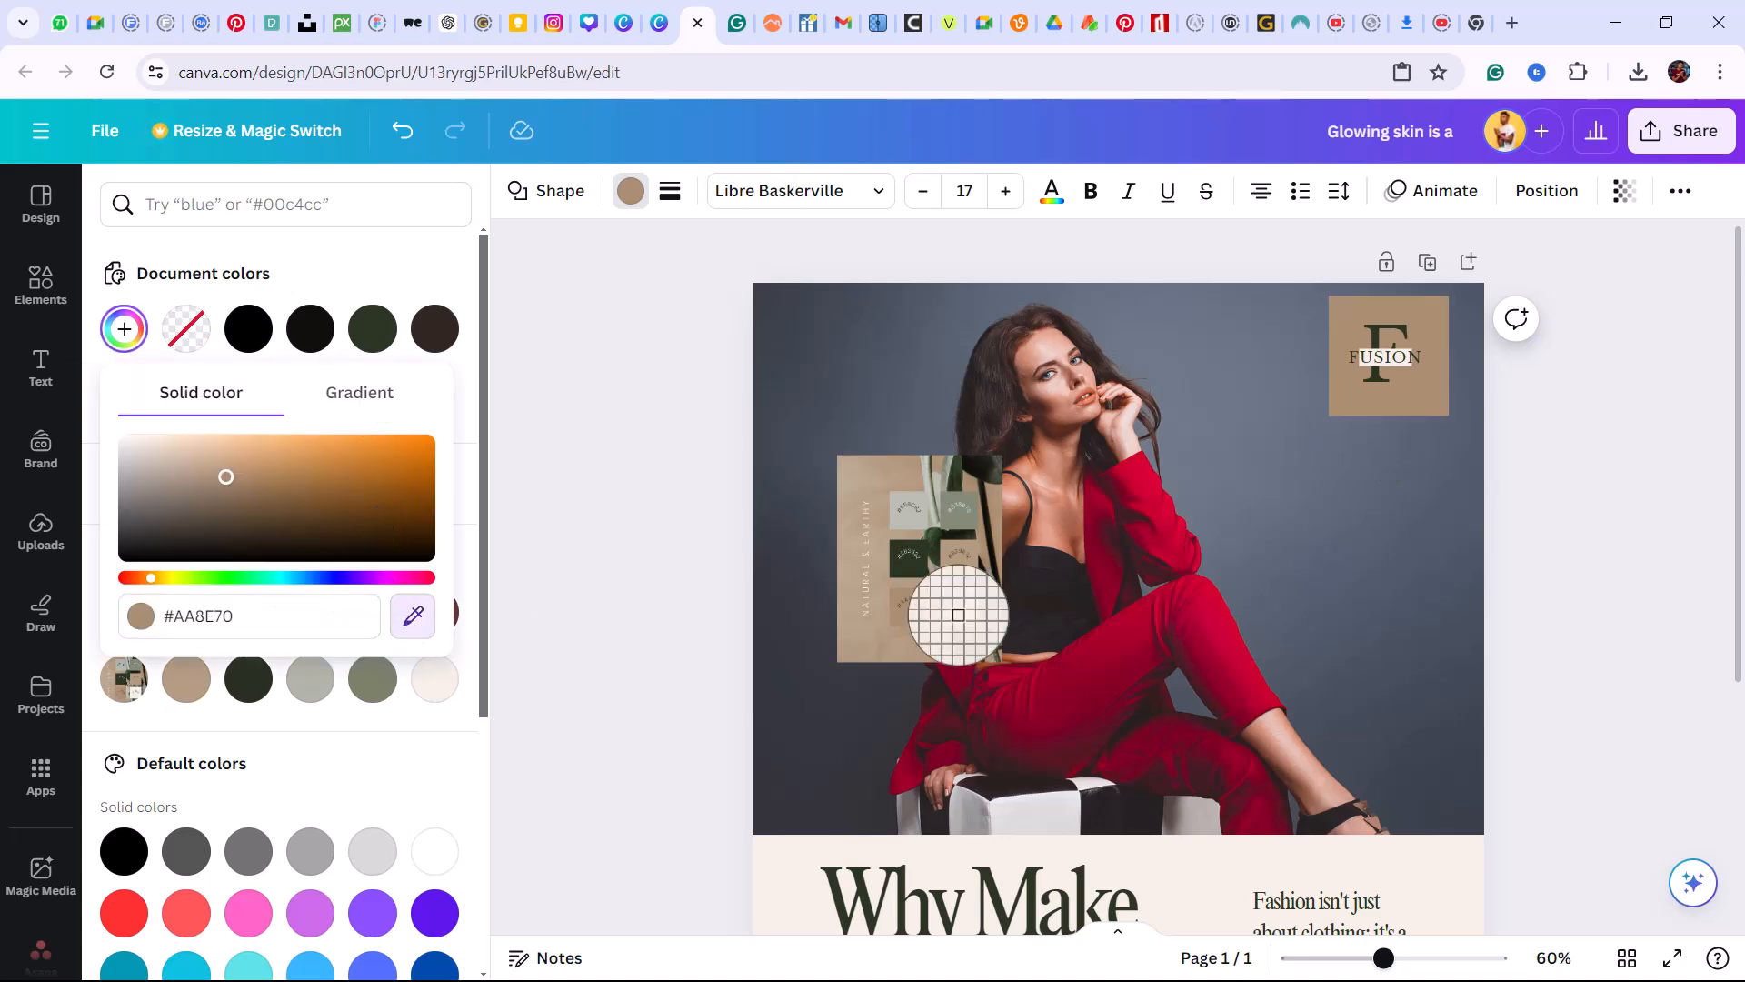
left_click(959, 607)
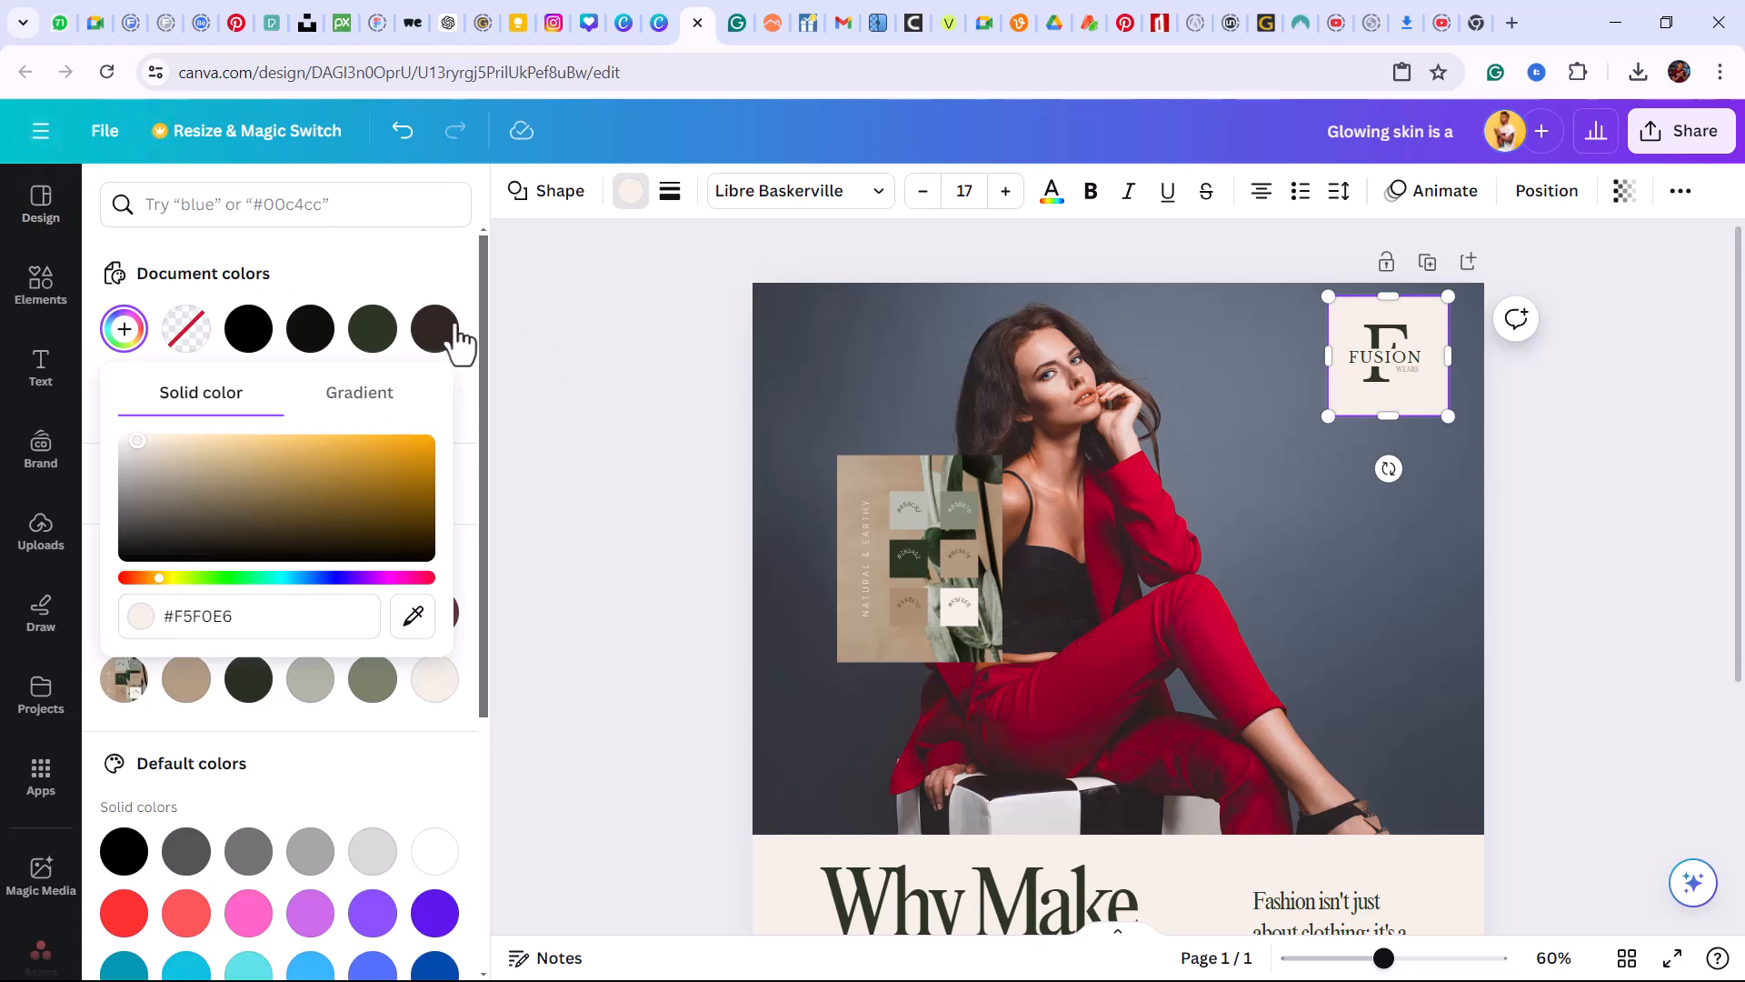
left_click(660, 449)
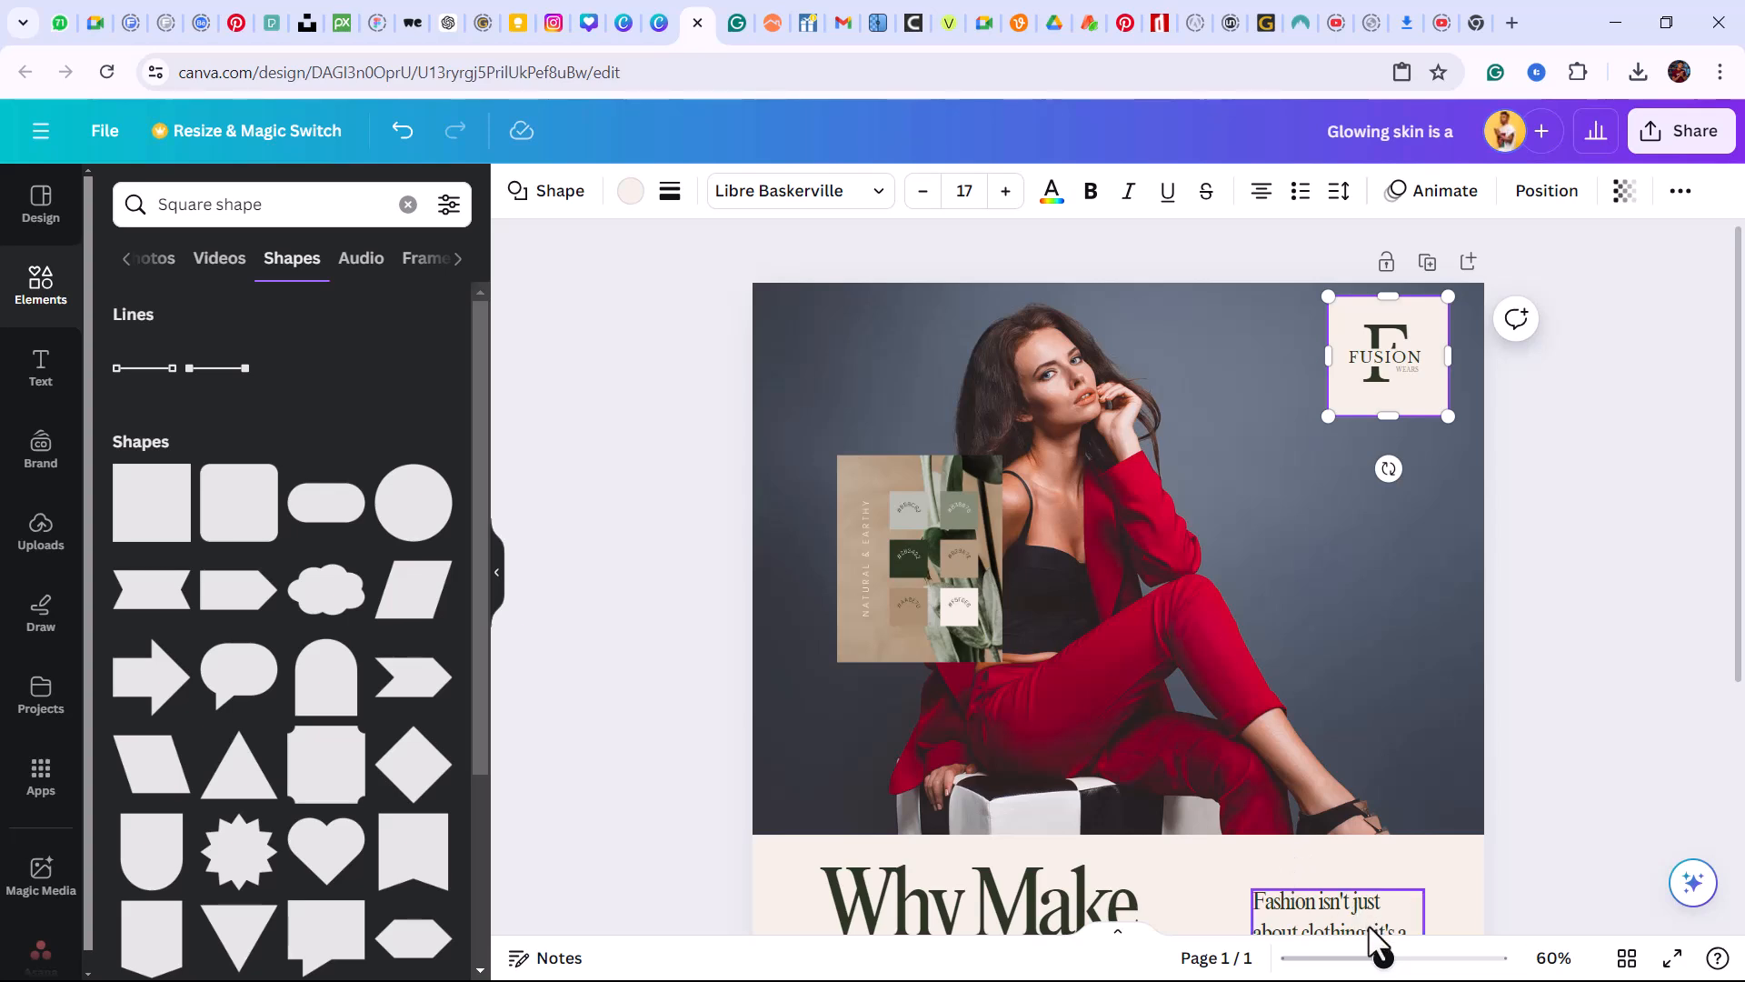
Shrink the off-white square slightly and re-centre it behind the Fusion logo
left_click_drag(1381, 958, 1408, 958)
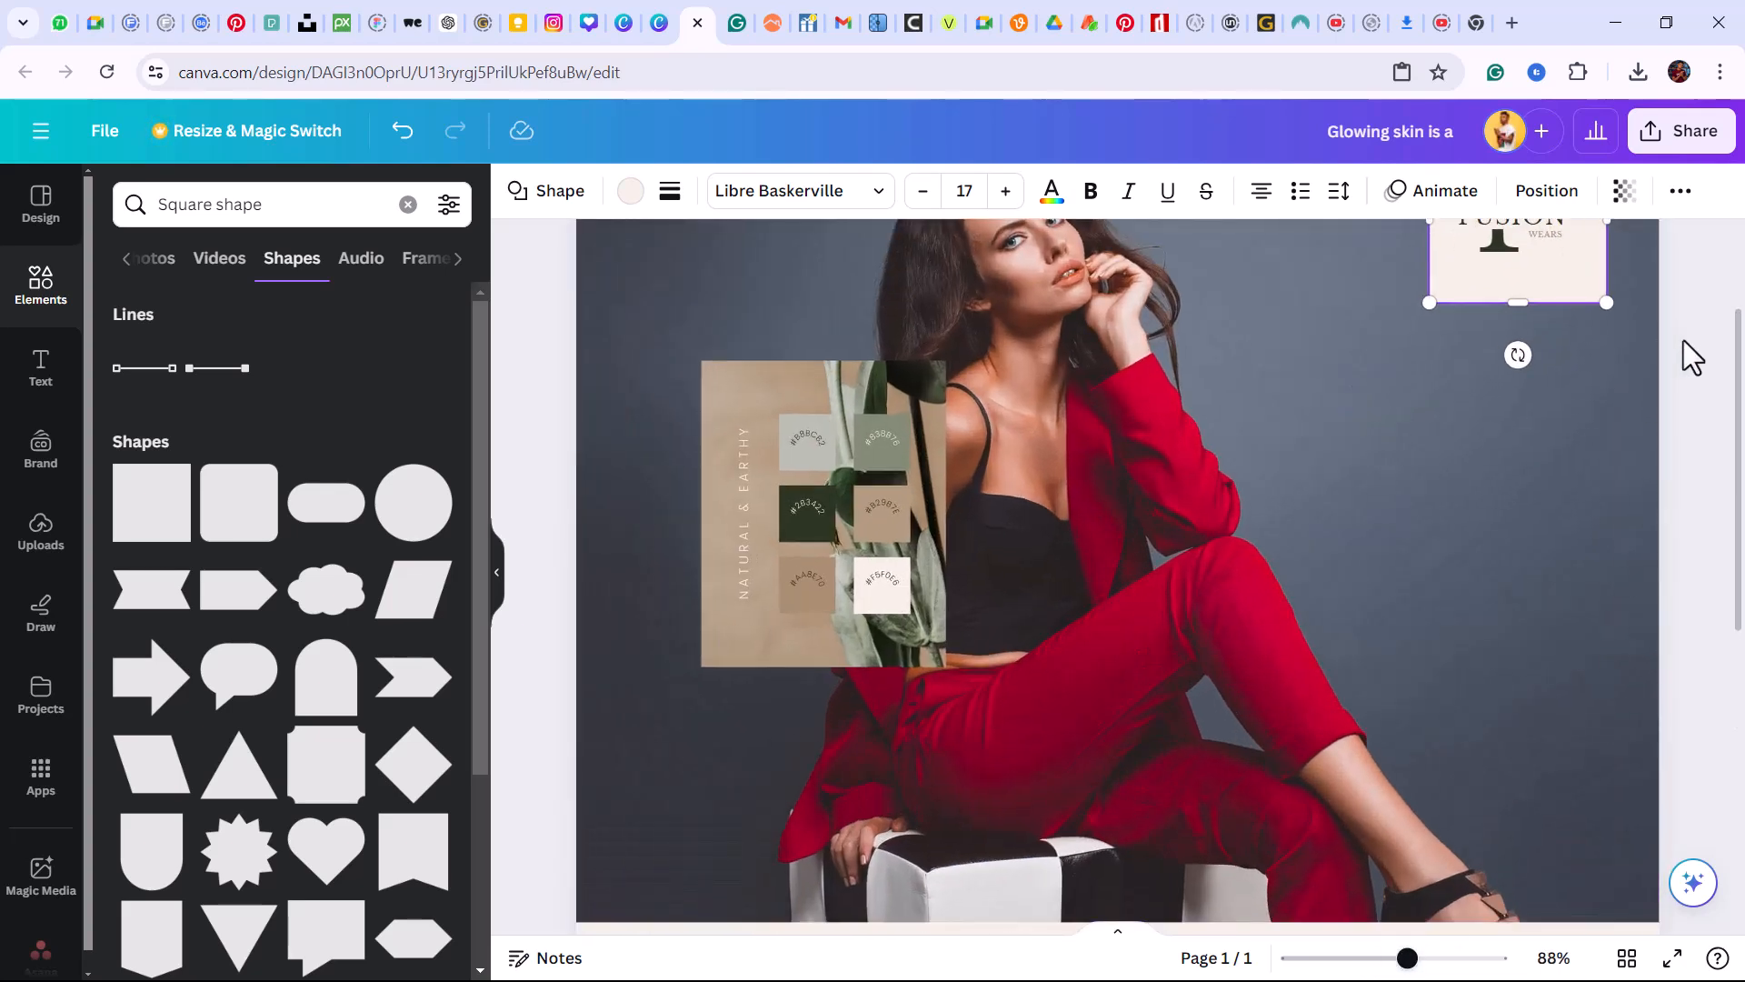
scroll(1732, 427, "up", 2)
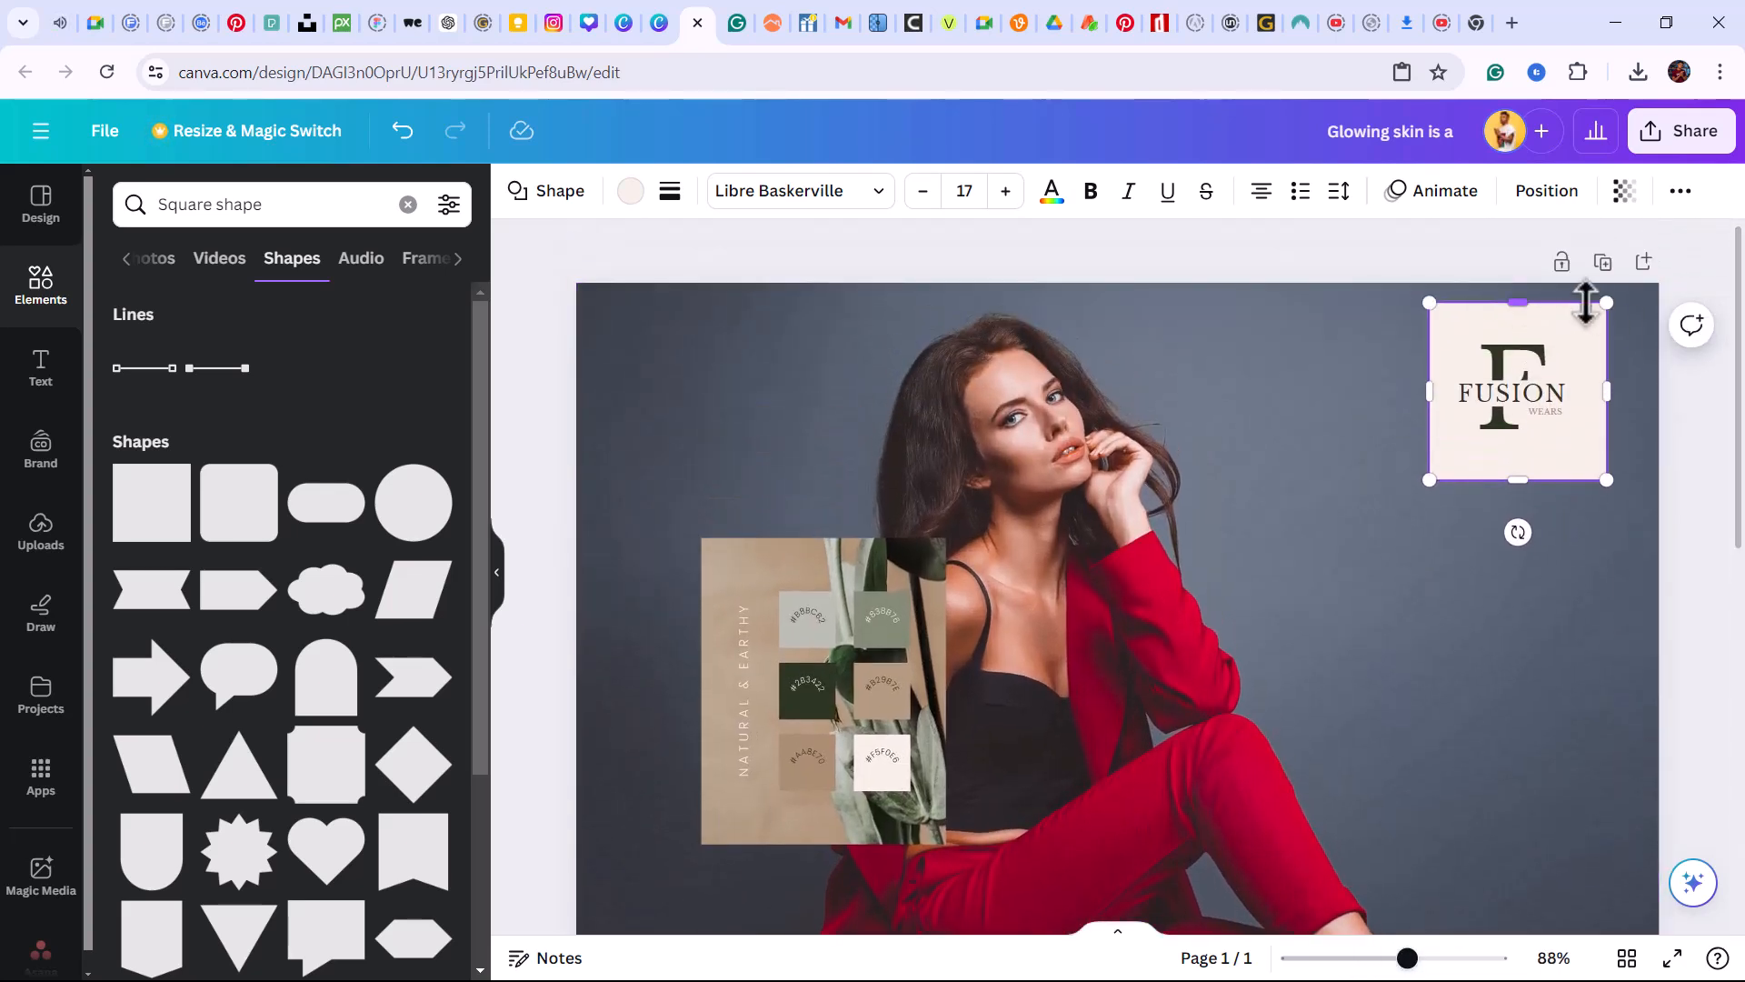
left_click_drag(1604, 304, 1598, 310)
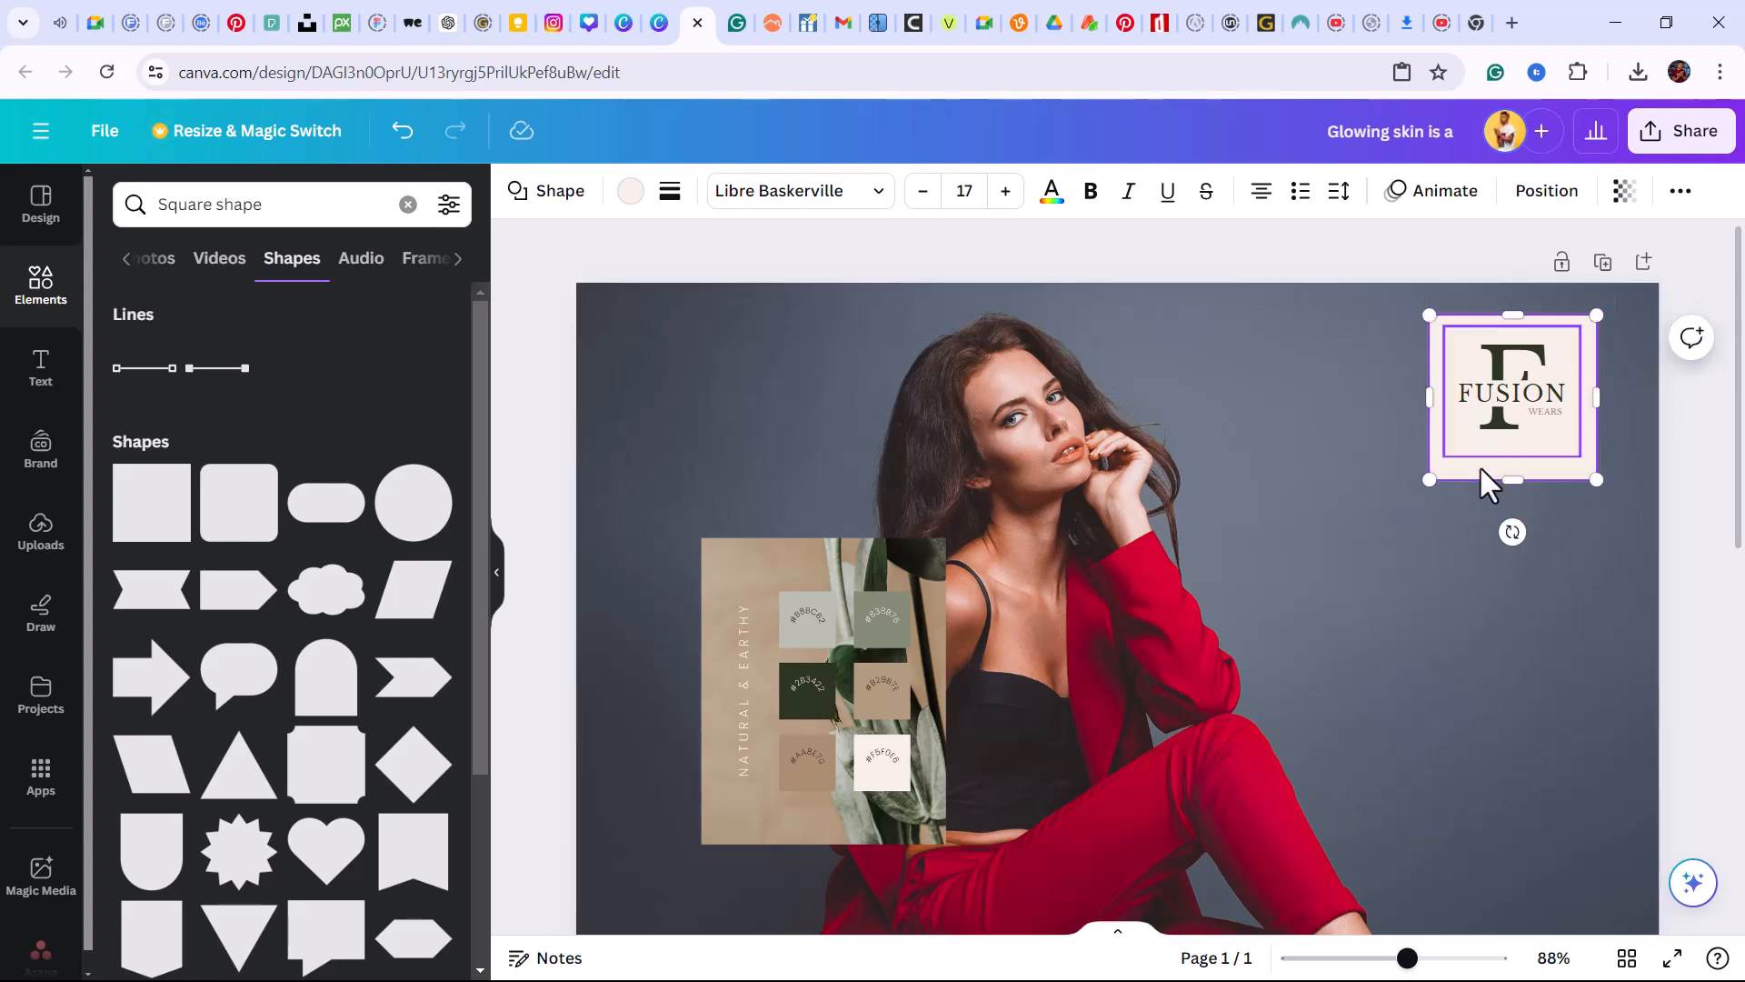
left_click_drag(1480, 465, 1480, 460)
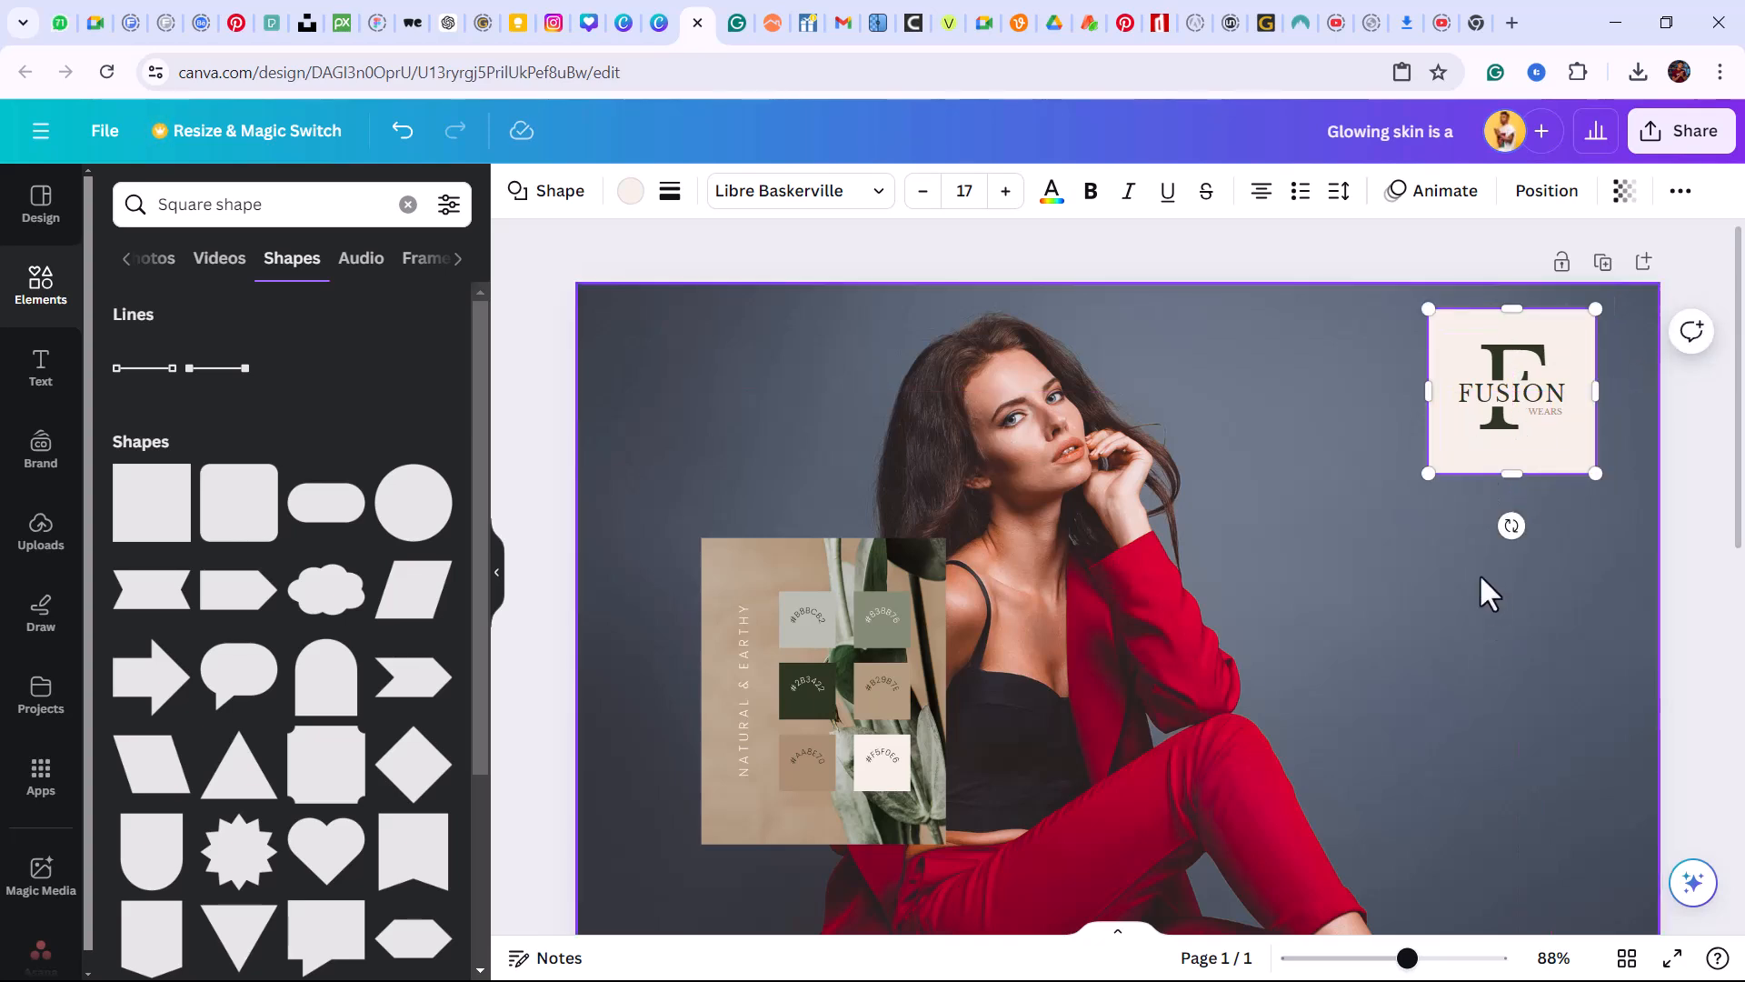
Group the Fusion logo with the off-white square behind it
left_click(782, 580)
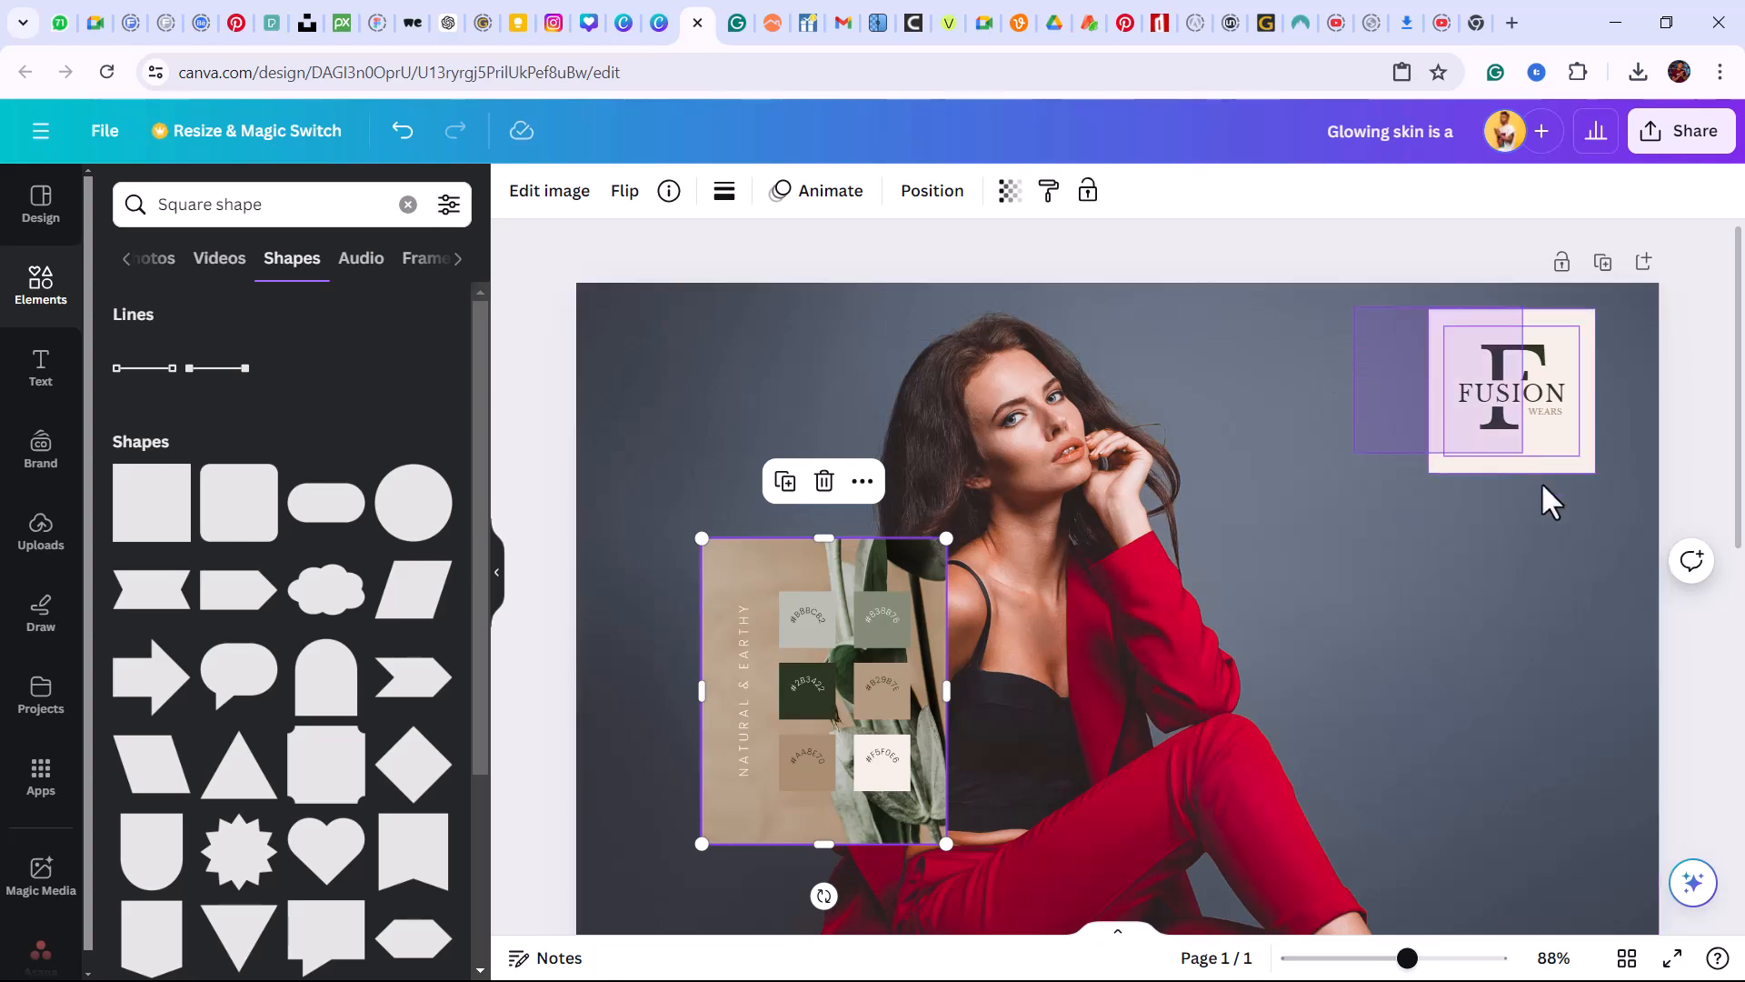
left_click(1535, 439)
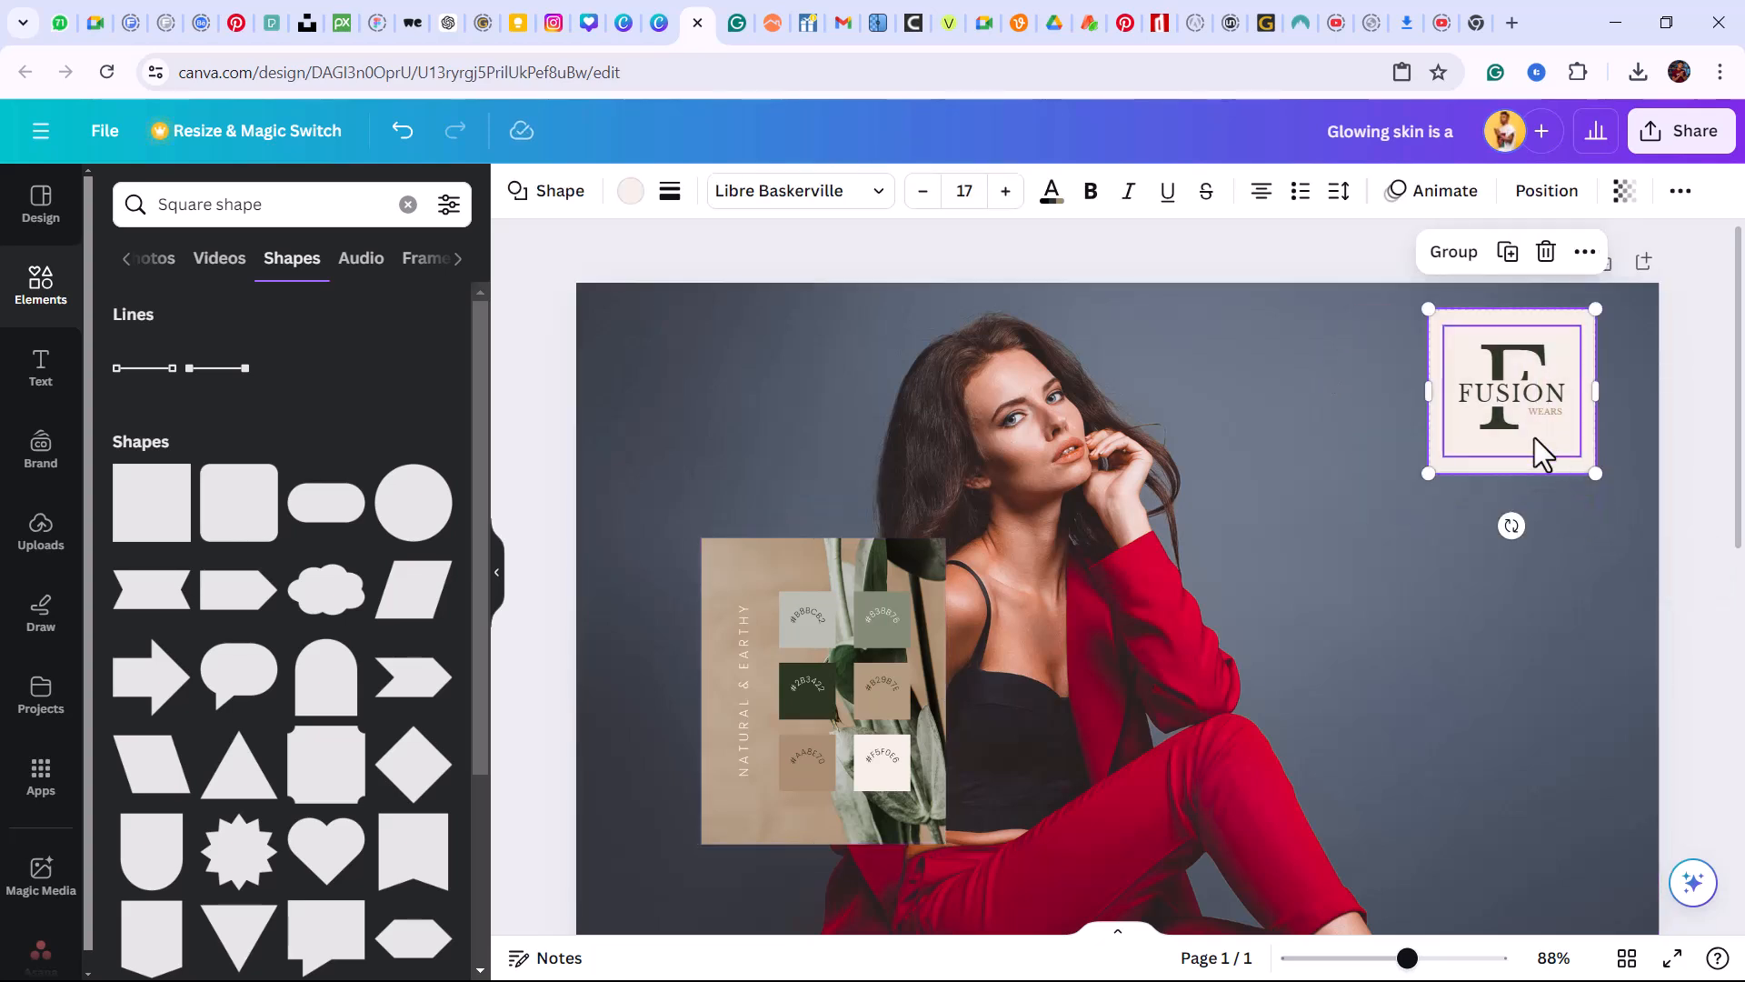
left_click(1455, 252)
left_click(1494, 571)
Move the grouped logo badge to the photo's upper-left corner and the palette image to the right side of the photo
left_click_drag(1532, 377, 720, 404)
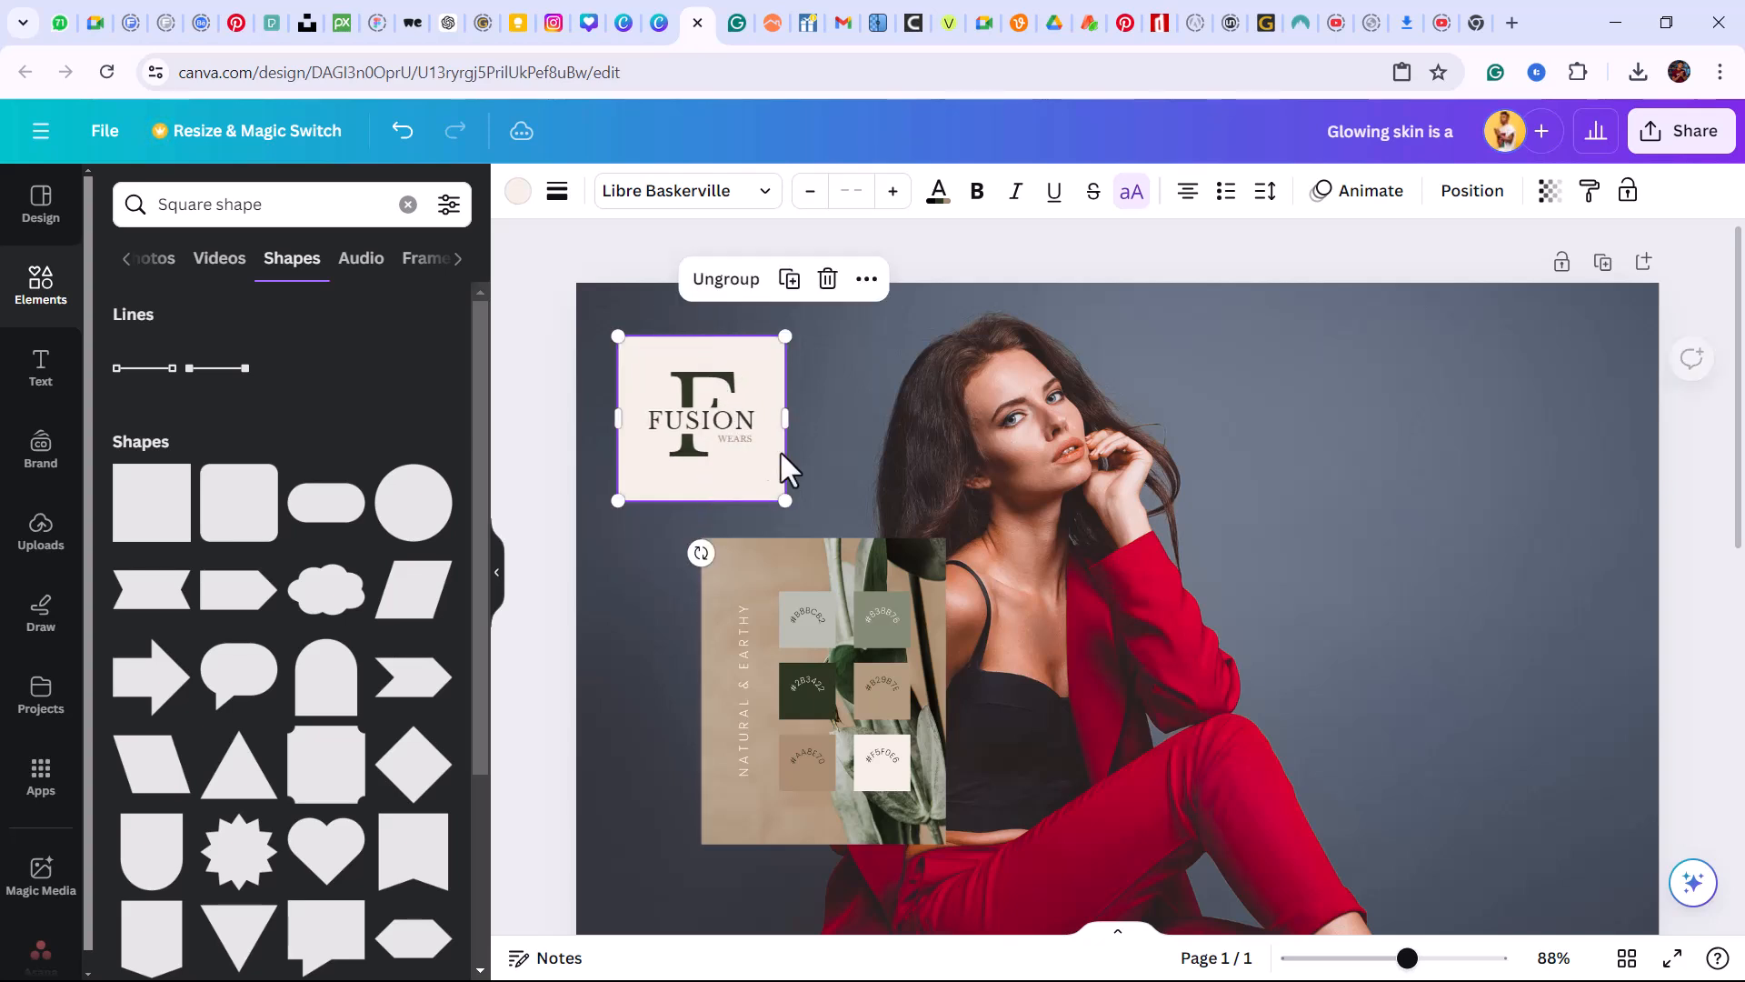
left_click_drag(954, 615, 1398, 513)
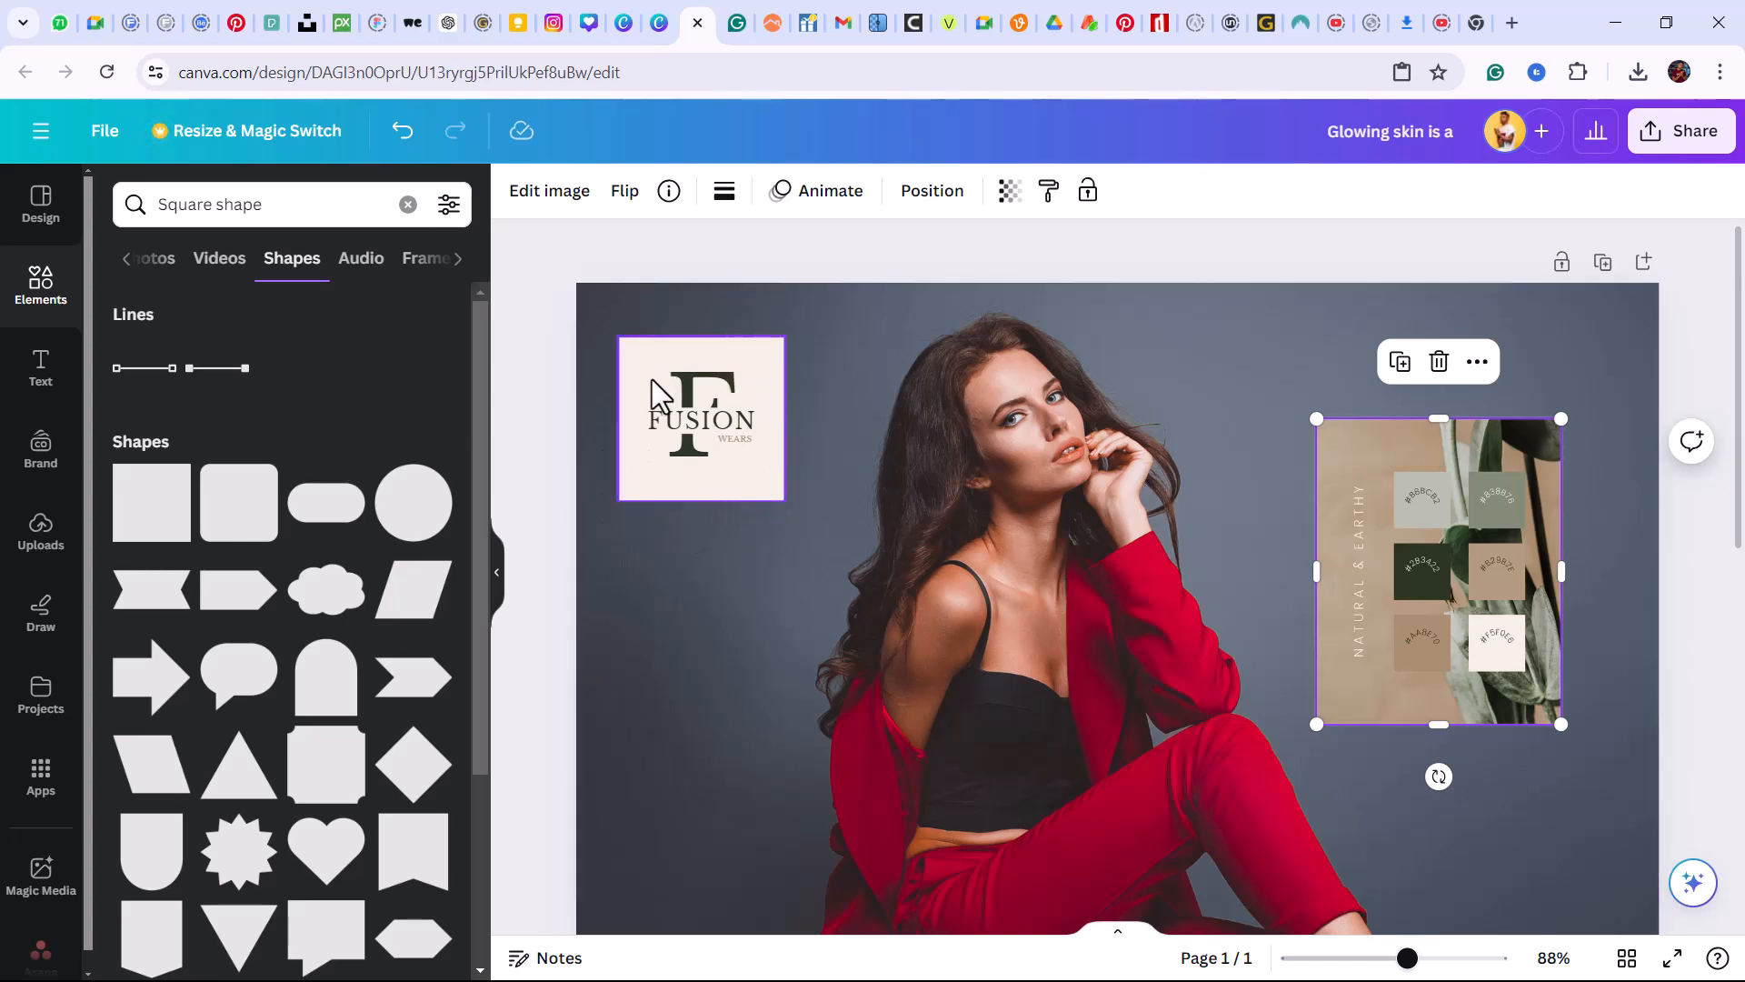
Ungroup the logo badge and group its square and letters again
left_click(742, 484)
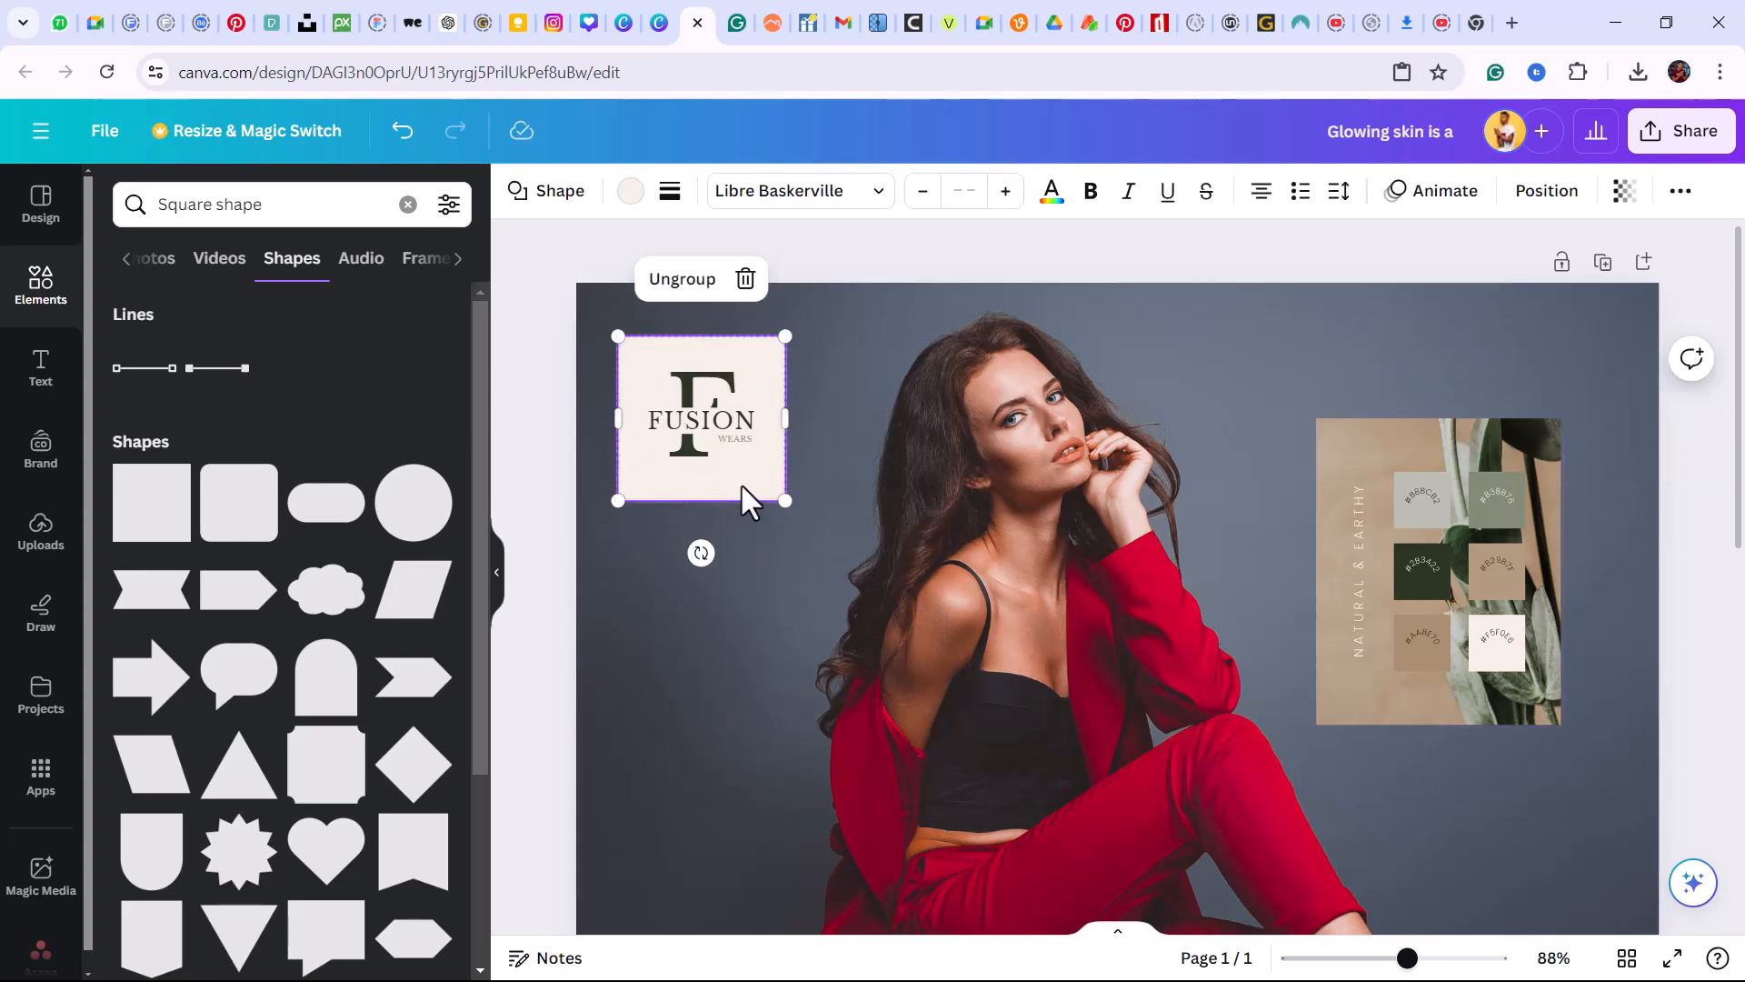
left_click(681, 293)
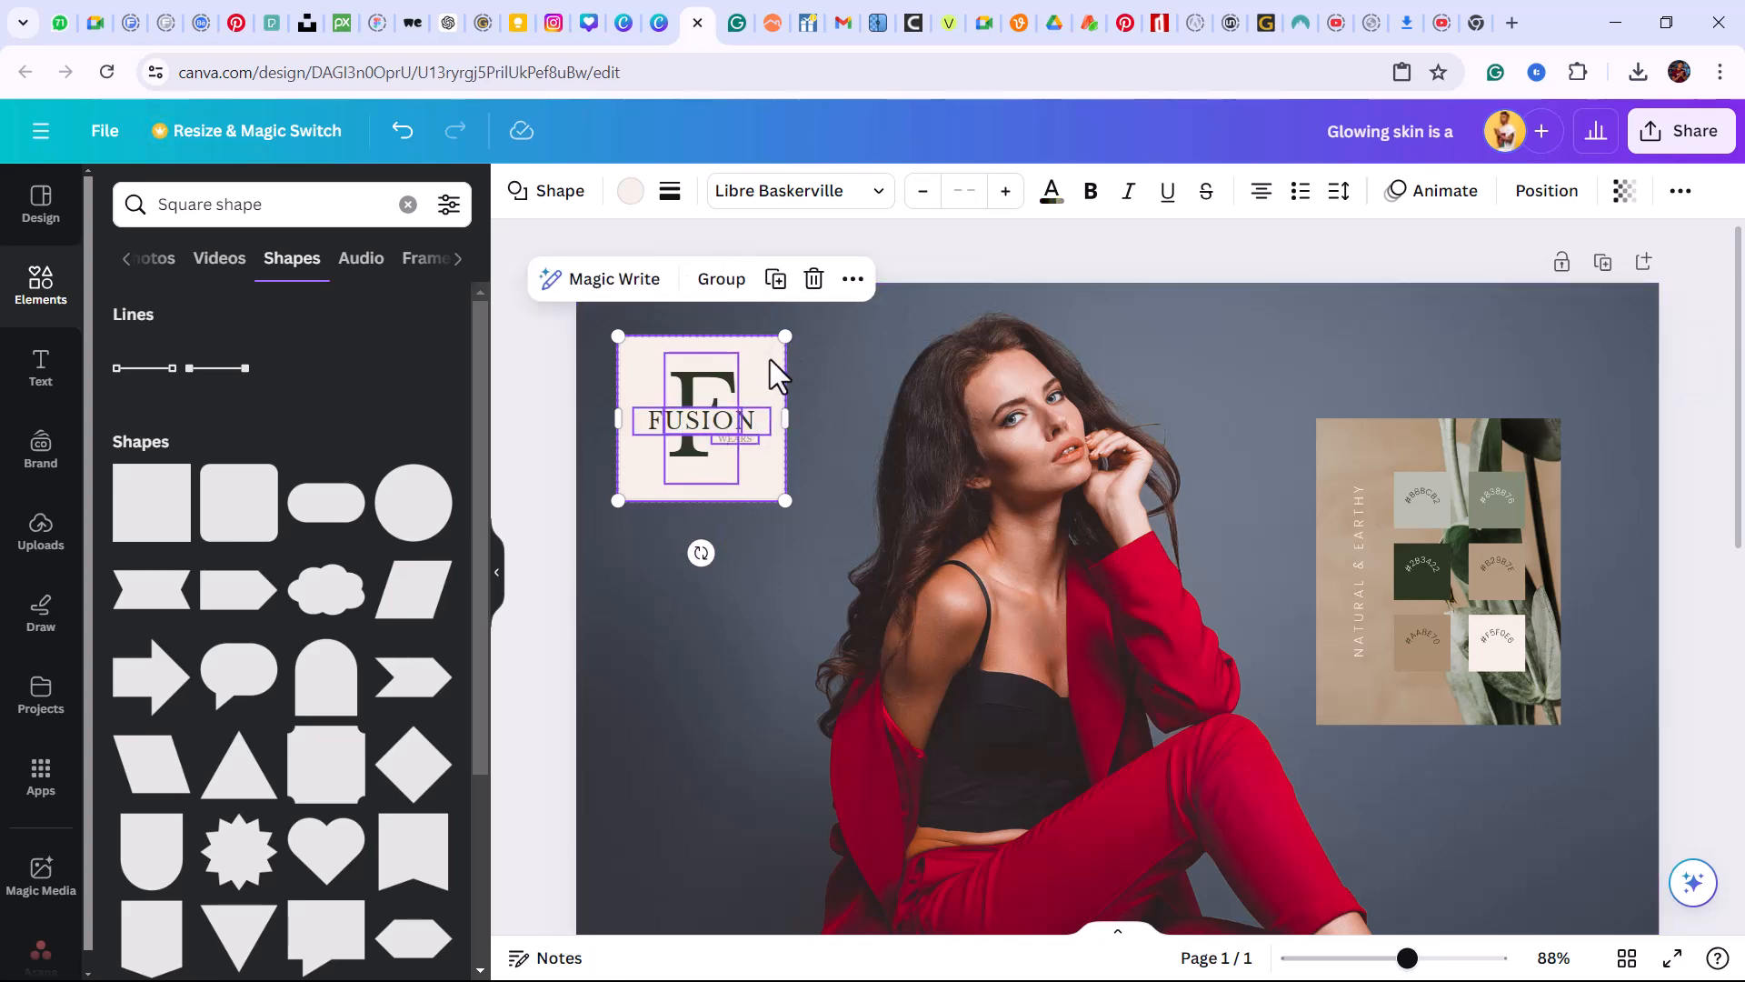
left_click(522, 198)
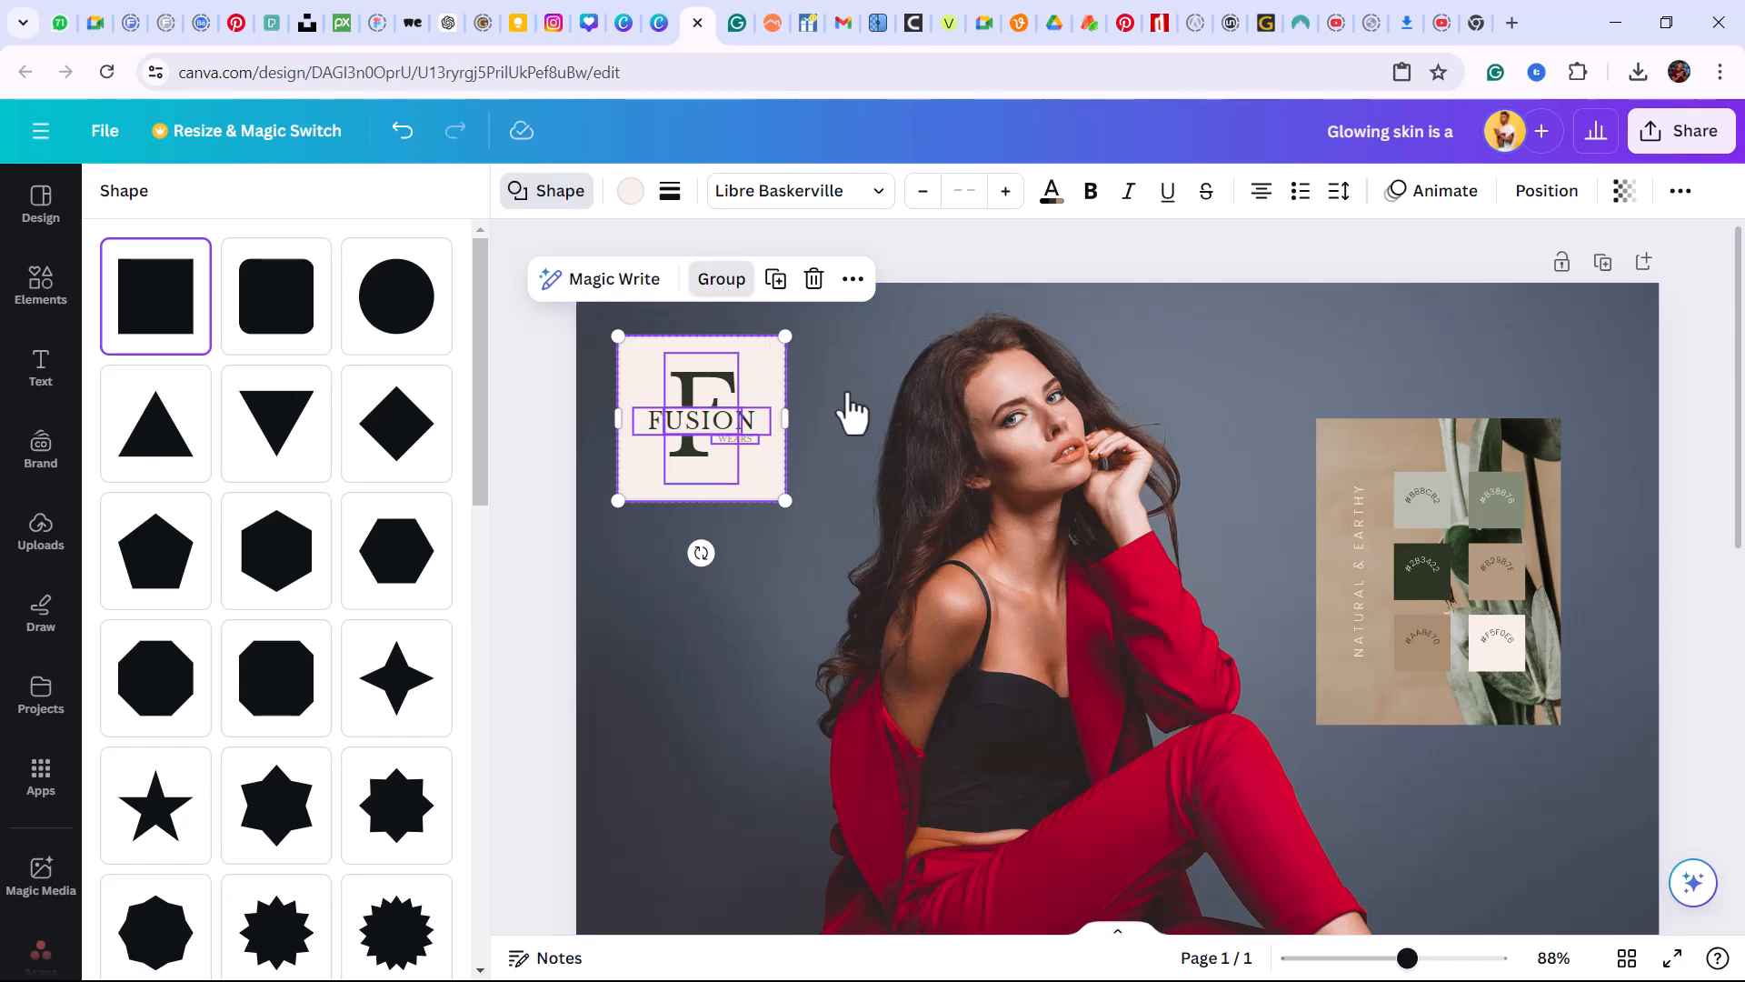
key("ctrl+g")
Delete the Natural & Earthy palette image from the cover
left_click(1509, 564)
key("Delete")
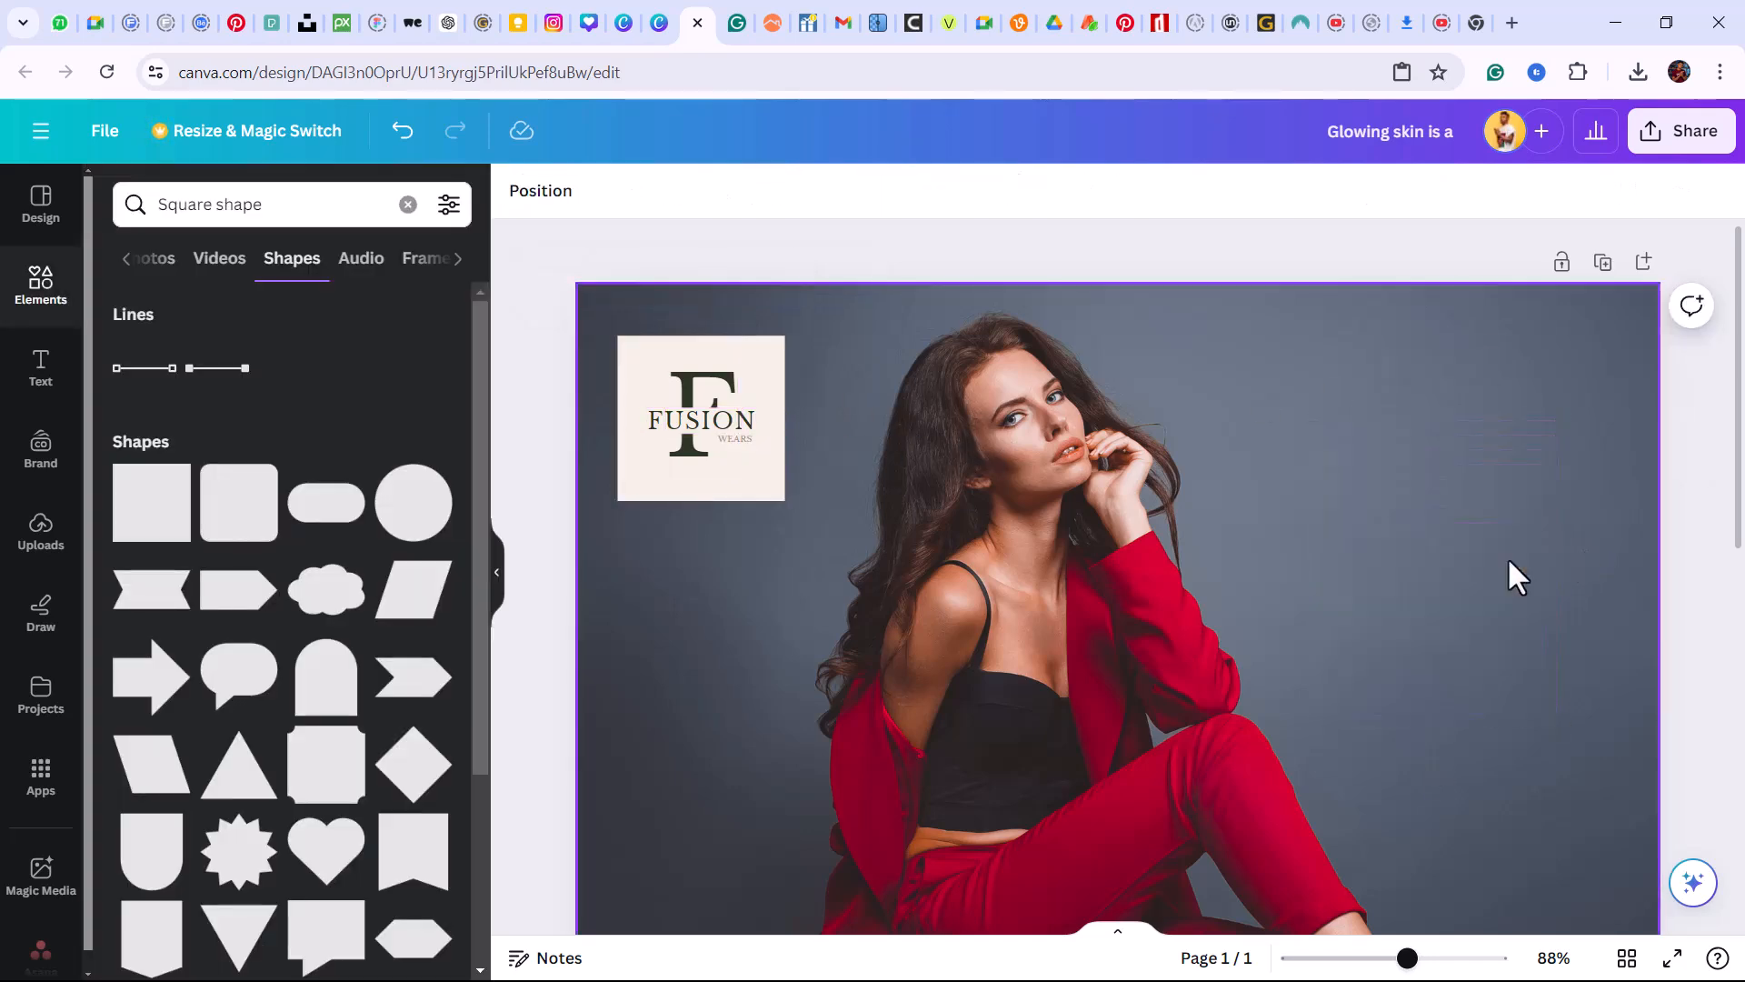
scroll(1509, 560, "down", 6)
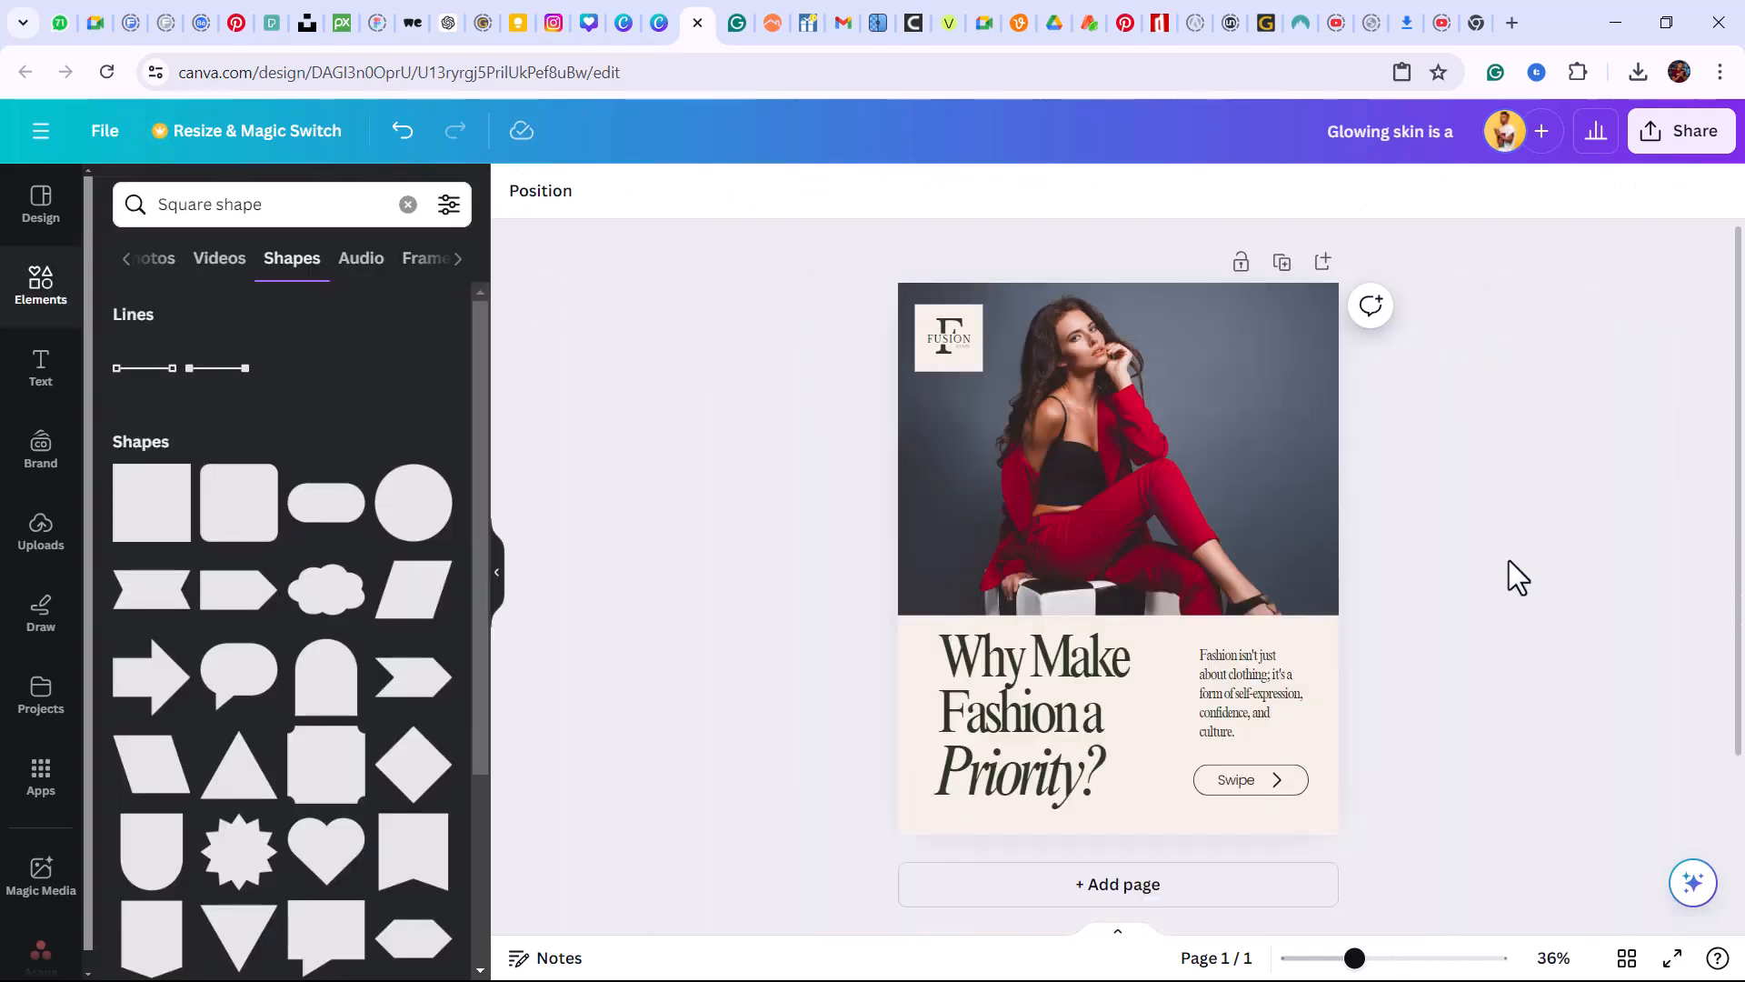
scroll(1509, 560, "up", 1)
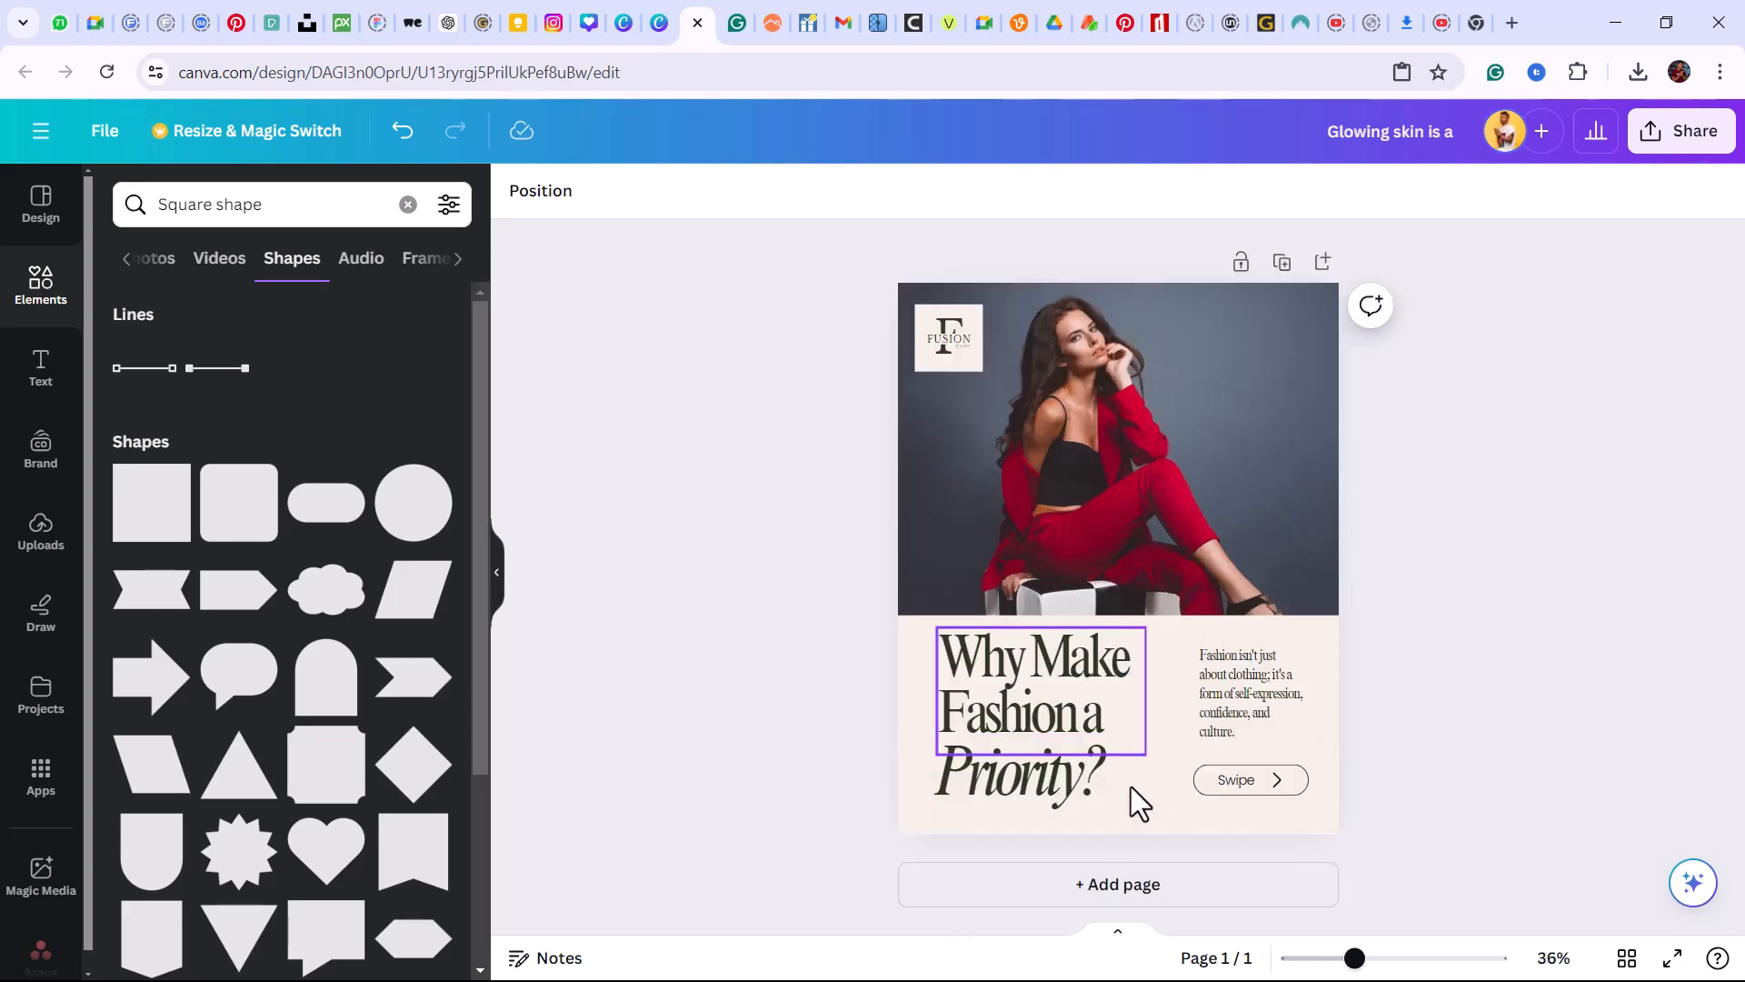
Try adding a blank second page and undo the addition
left_click(1136, 899)
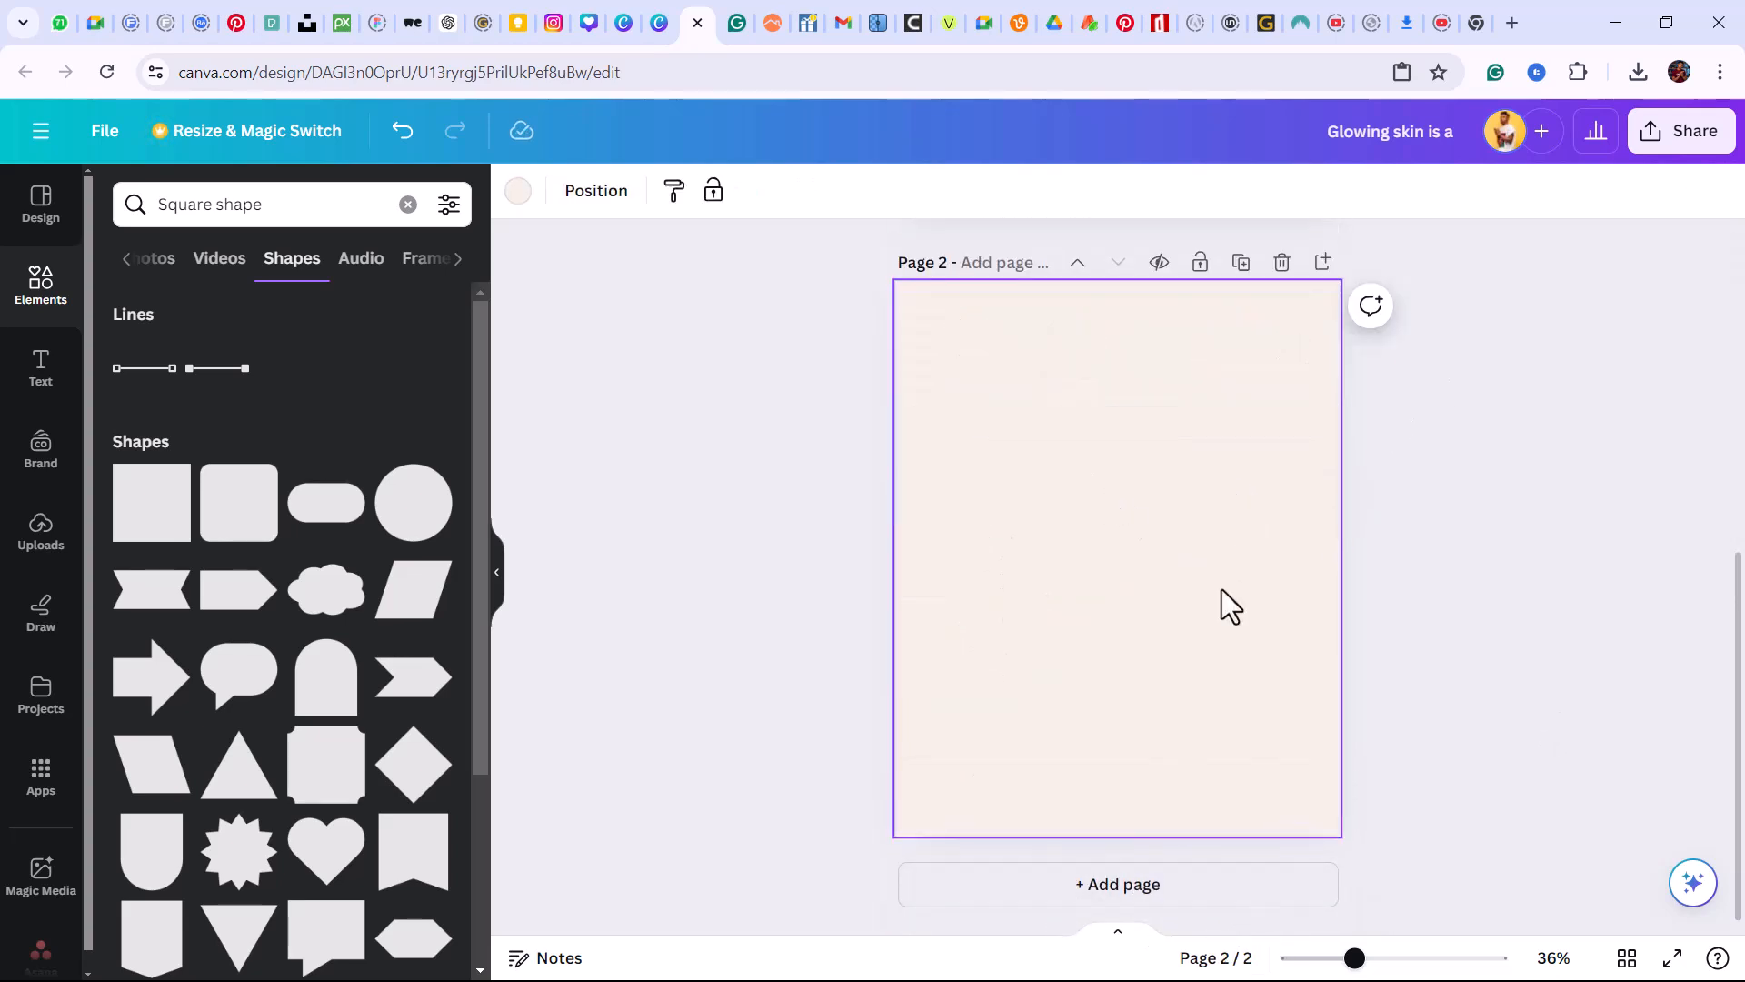
left_click(402, 130)
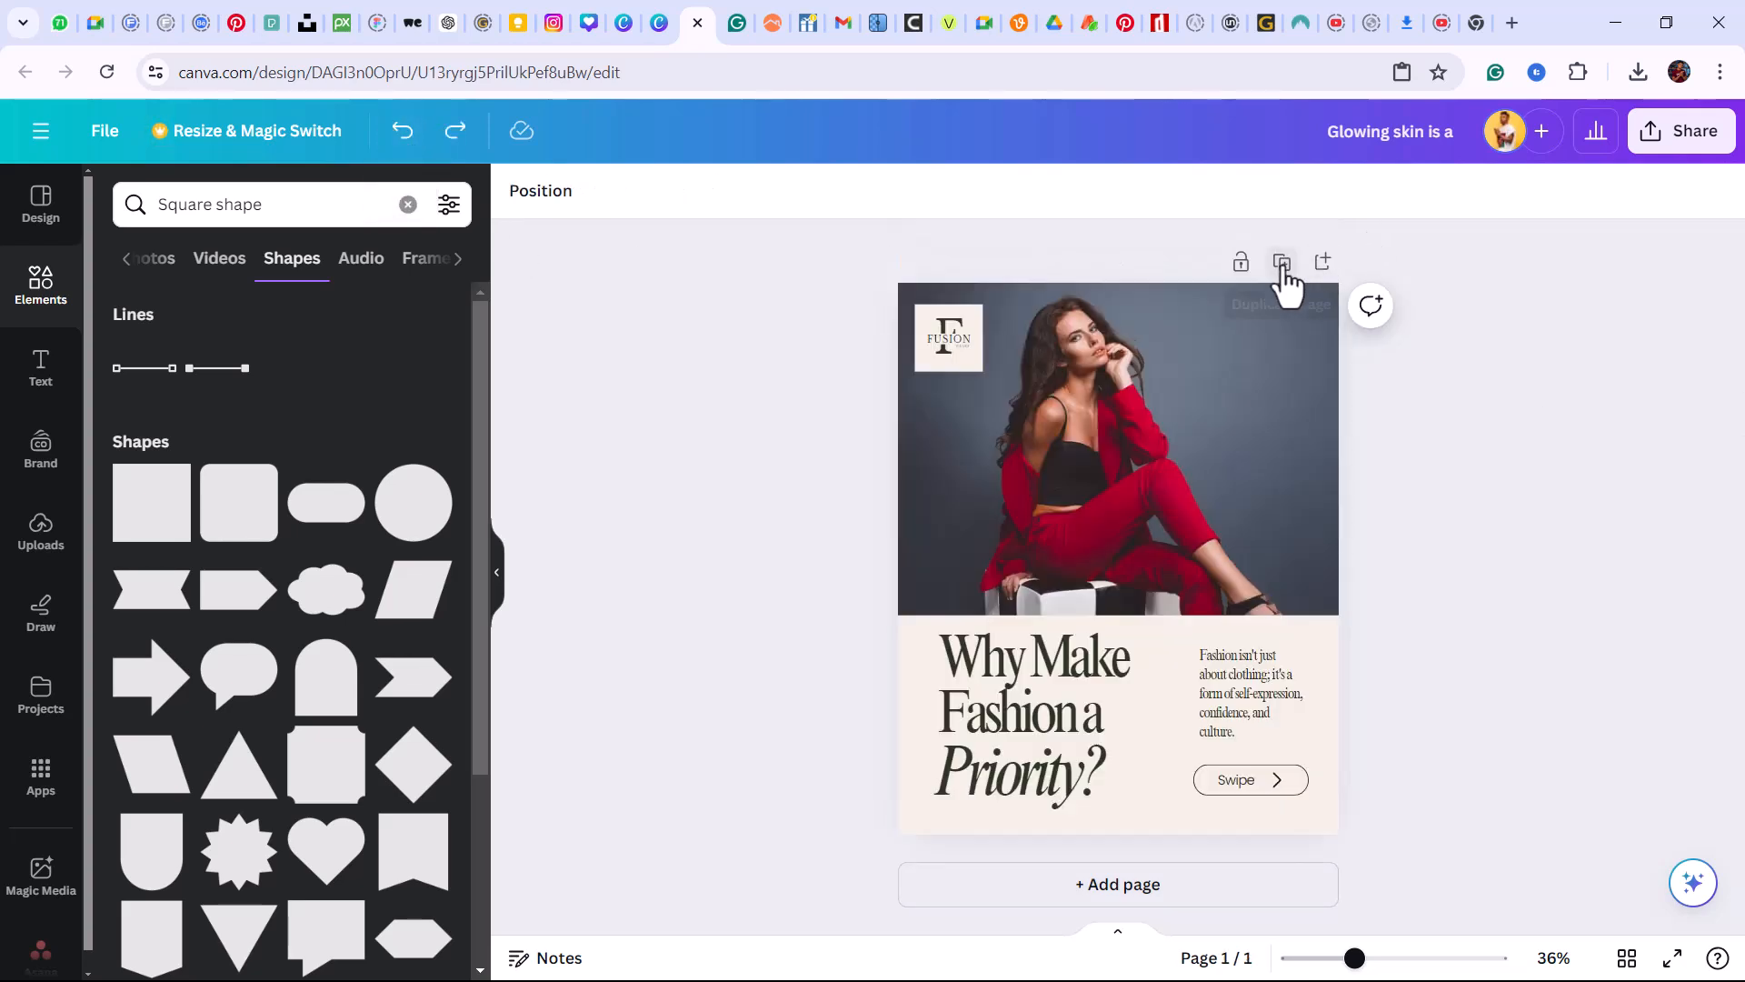
Duplicate the cover page as page 2 and compare both pages in the grid overview
left_click(1282, 268)
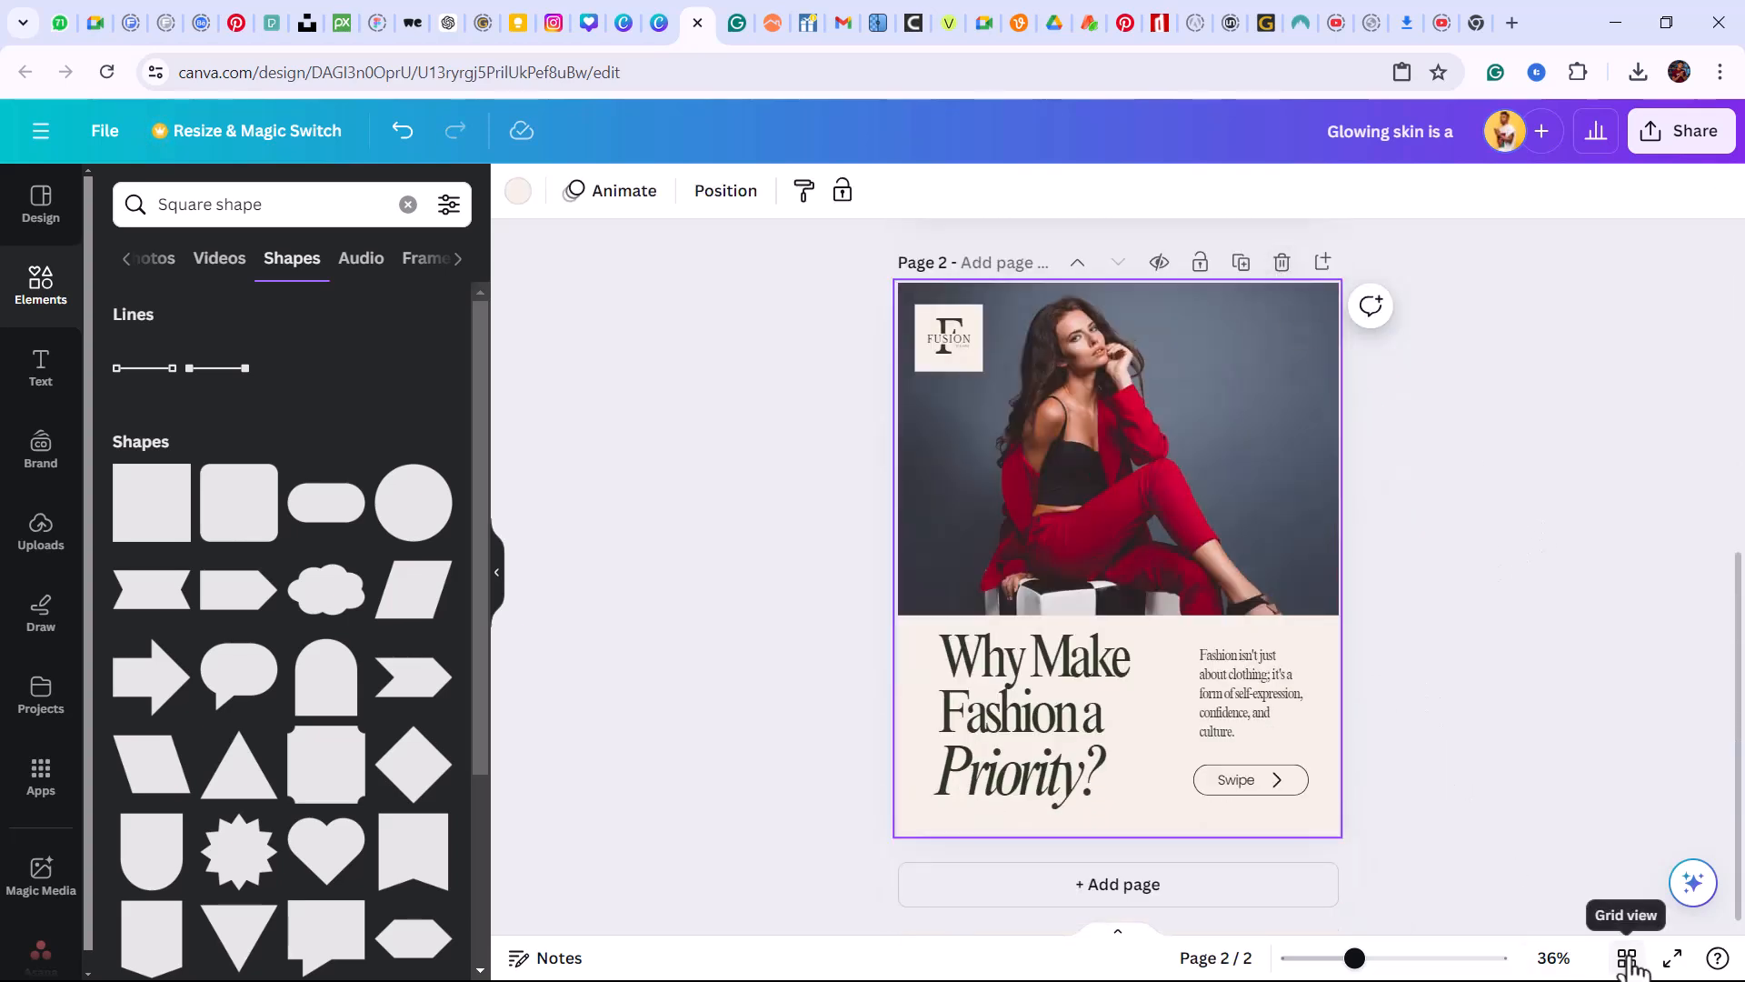
left_click(1628, 959)
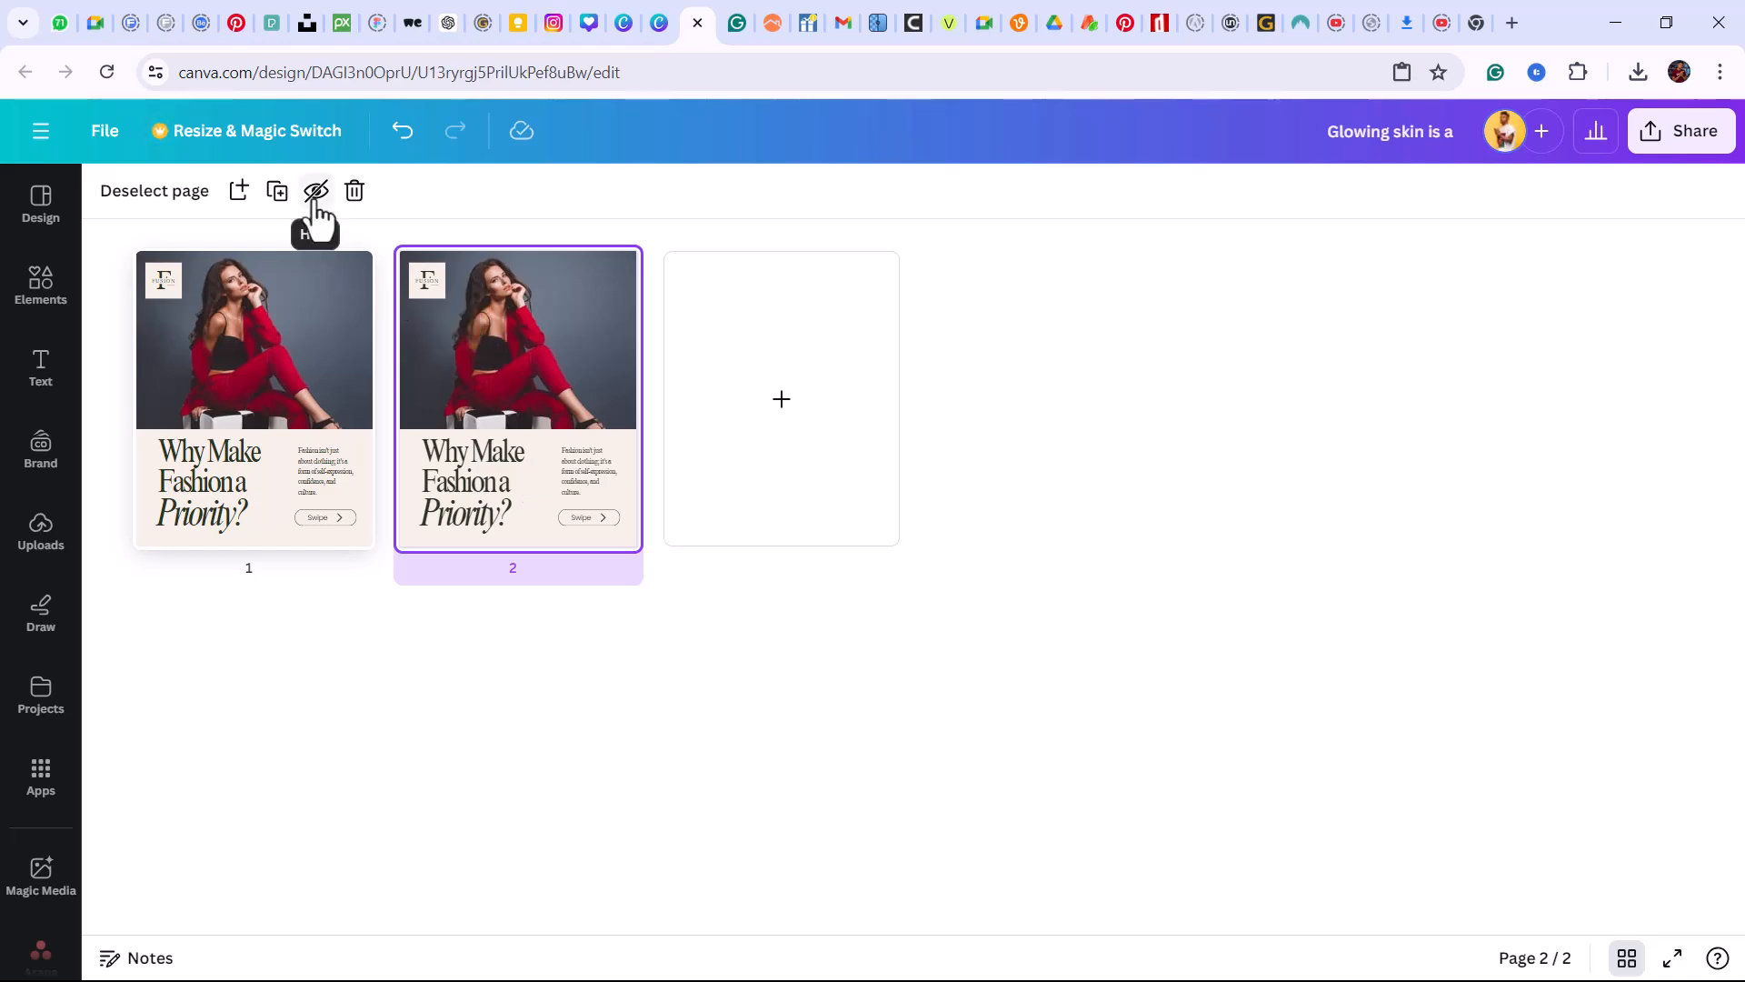
left_click(314, 462)
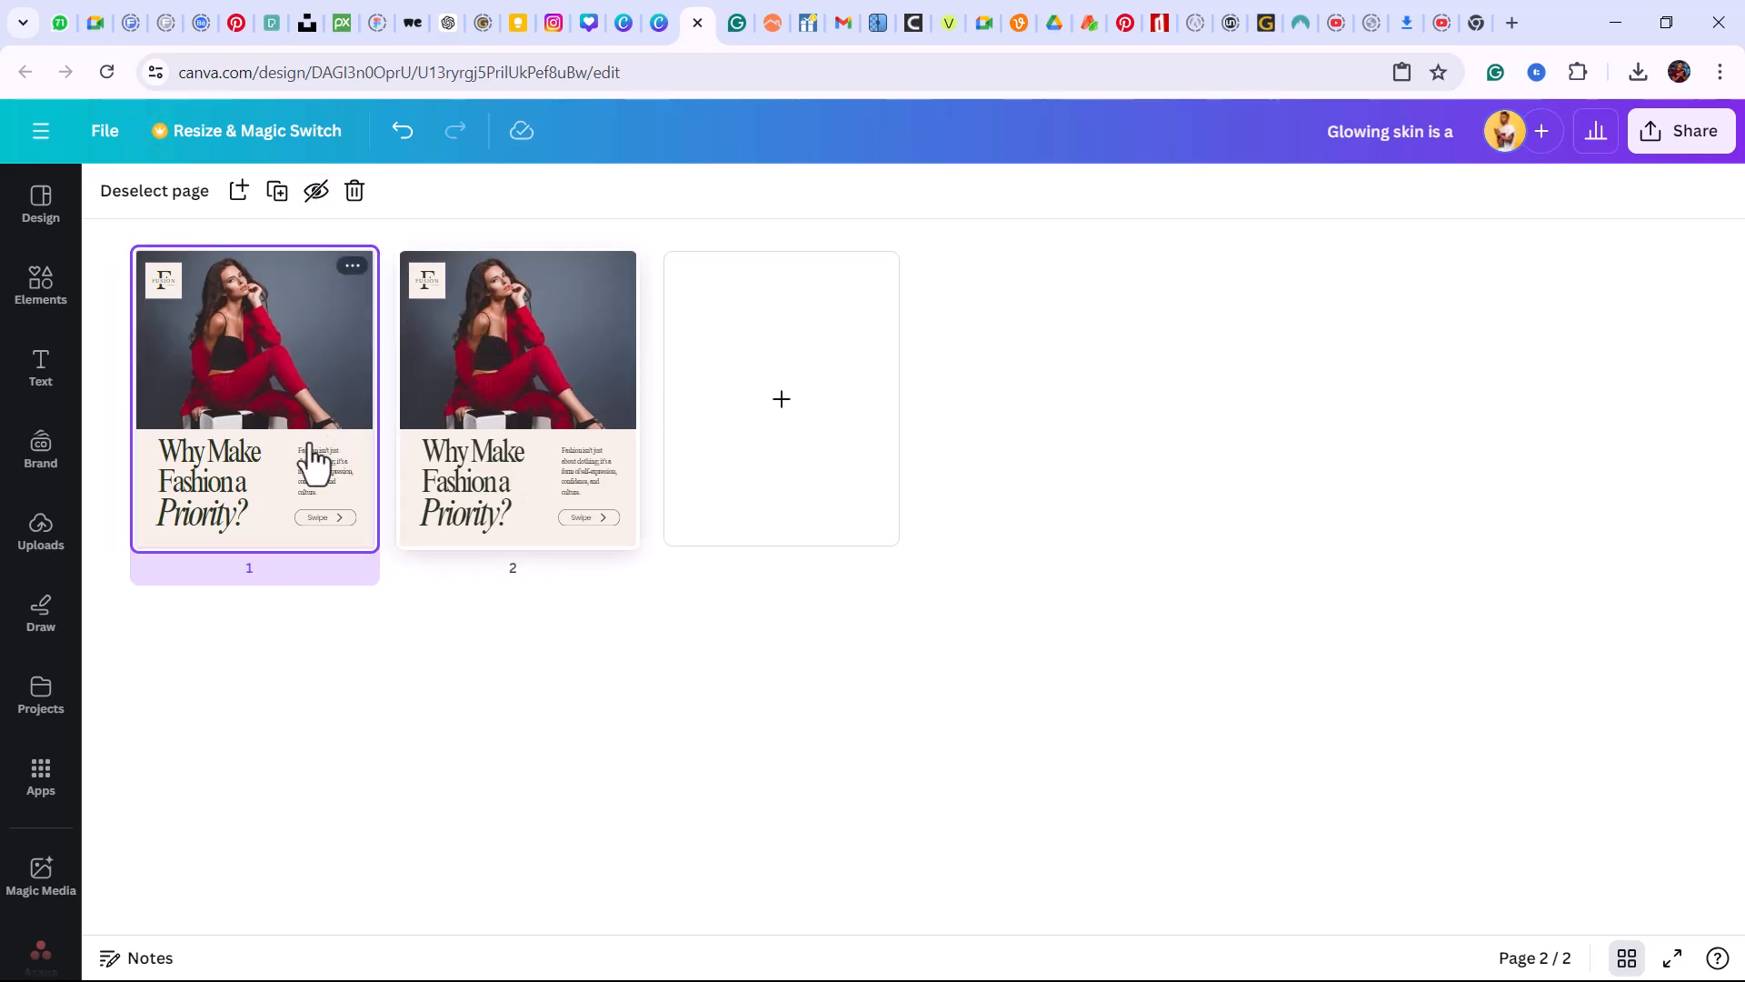
left_click(455, 389)
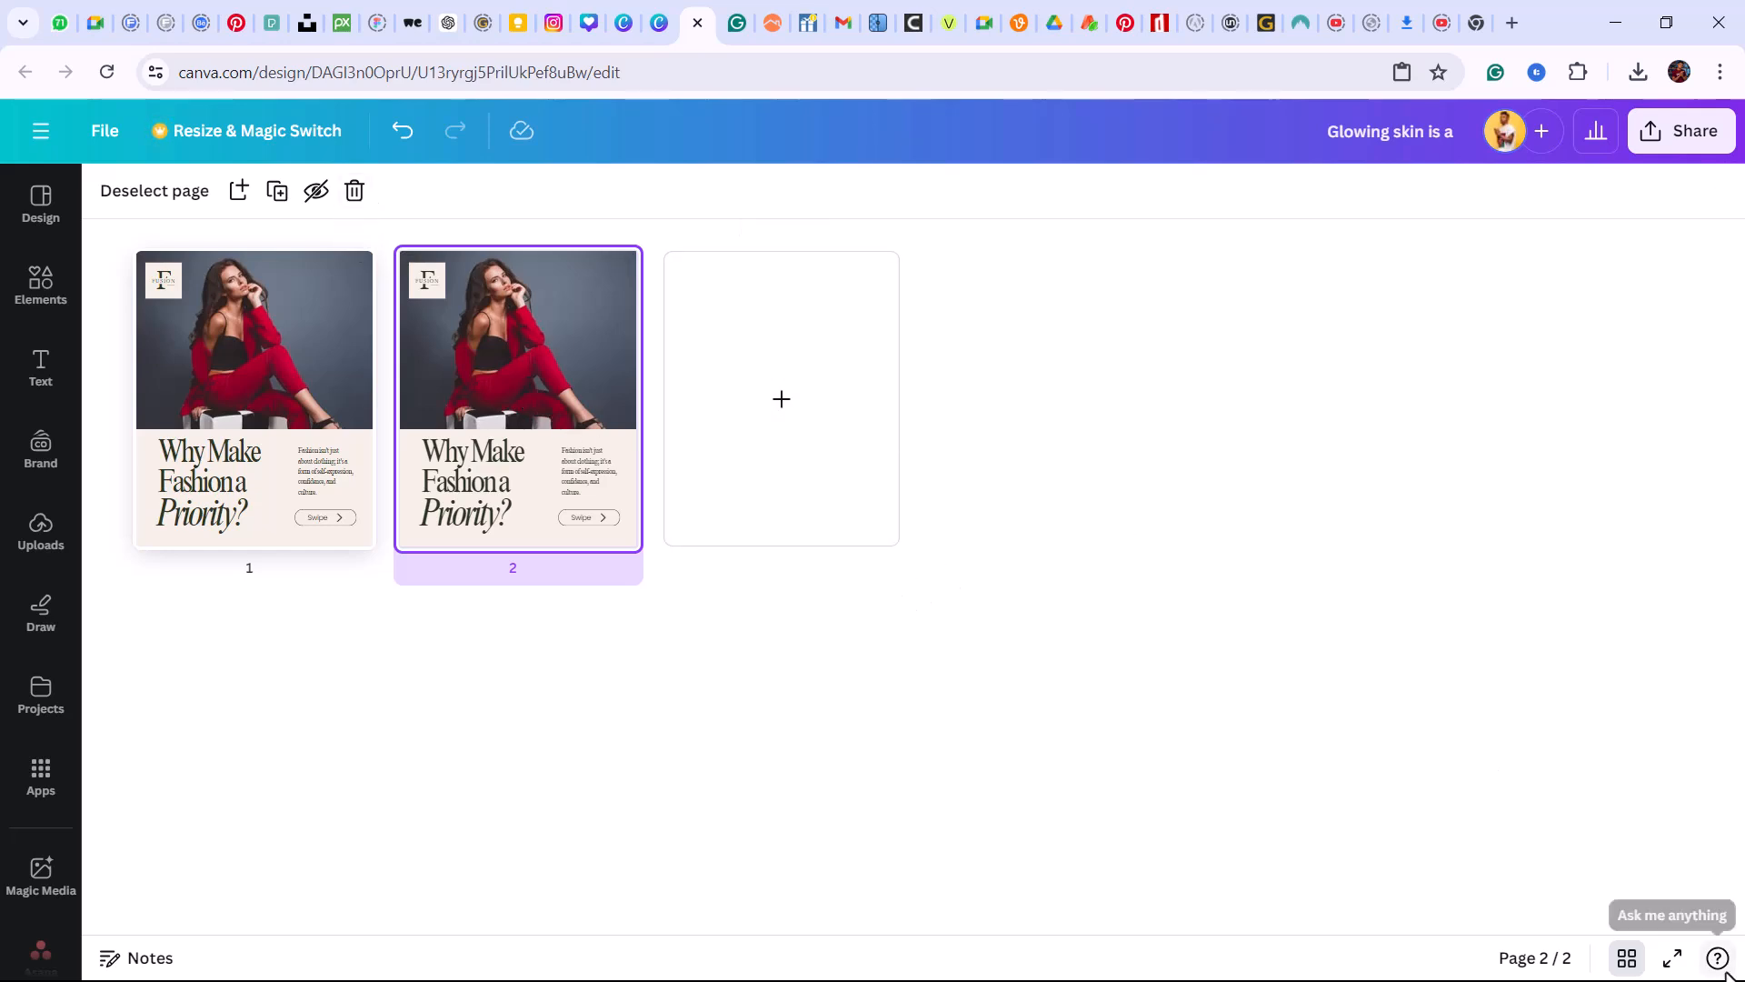
left_click(1626, 965)
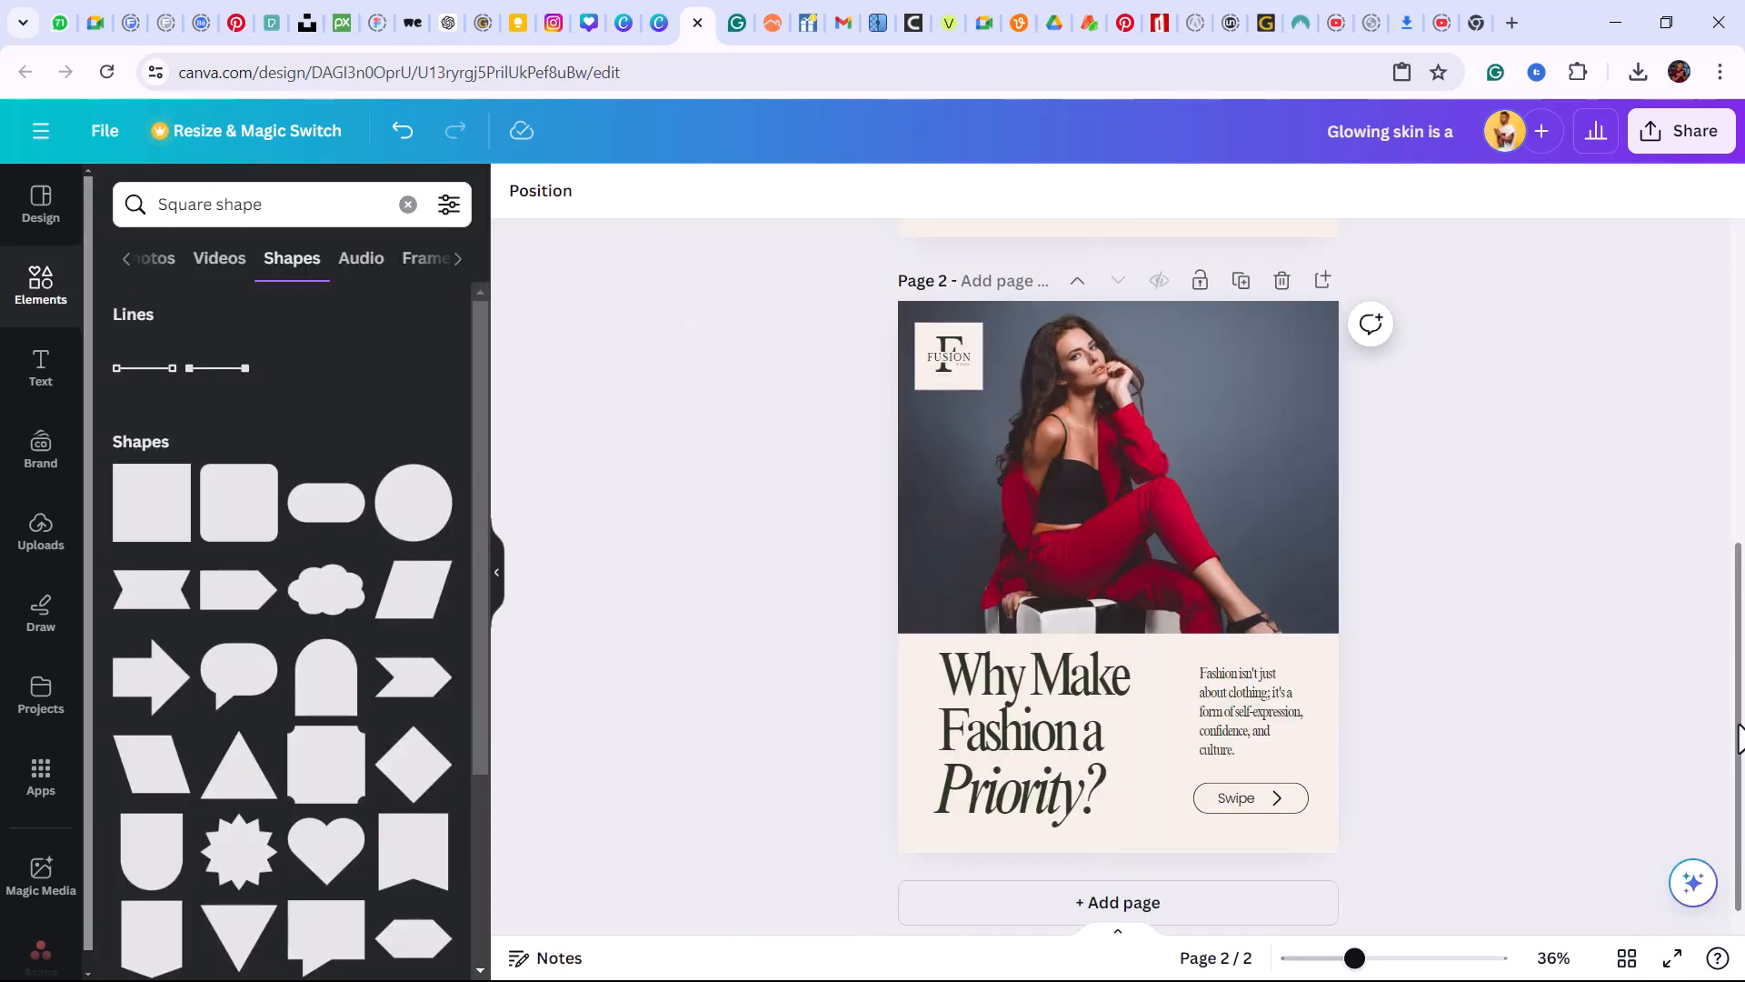
Shrink the Fusion logo badge on page 2, keeping it in the photo's upper-left corner
mouse_move(1739, 737)
left_mouse_down()
mouse_move(1743, 446)
mouse_move(1738, 730)
mouse_move(1736, 714)
left_mouse_up()
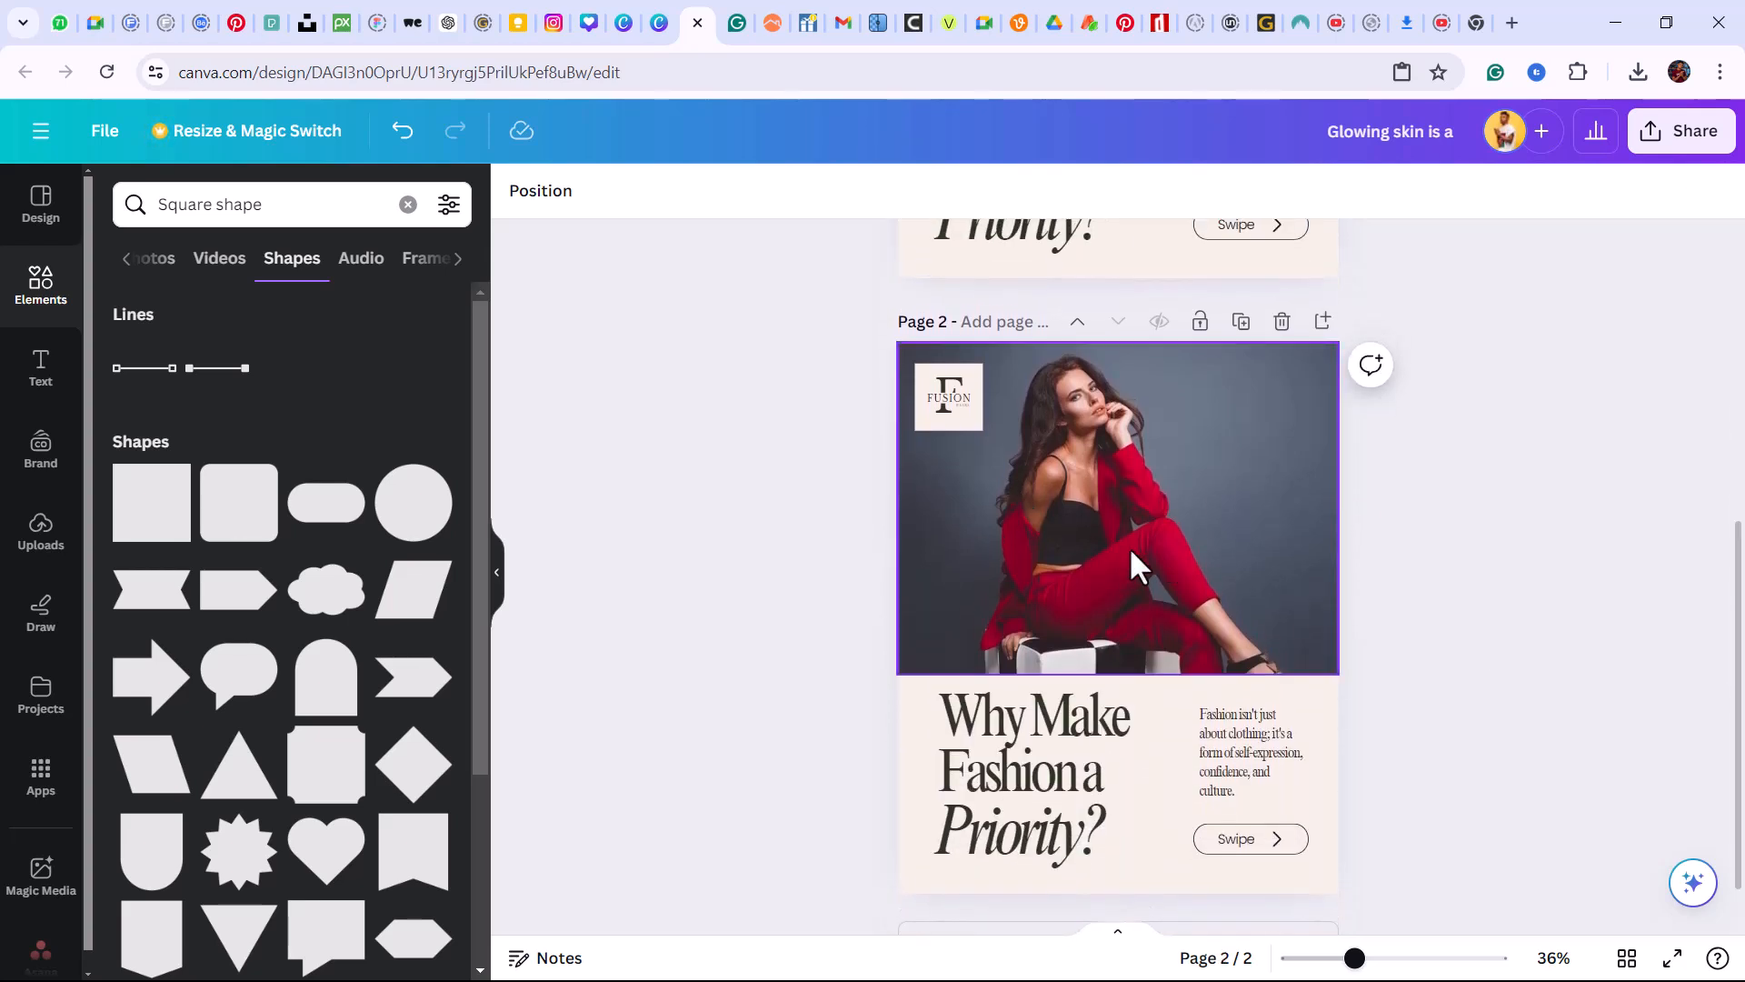
left_click(1095, 532)
left_click(962, 406)
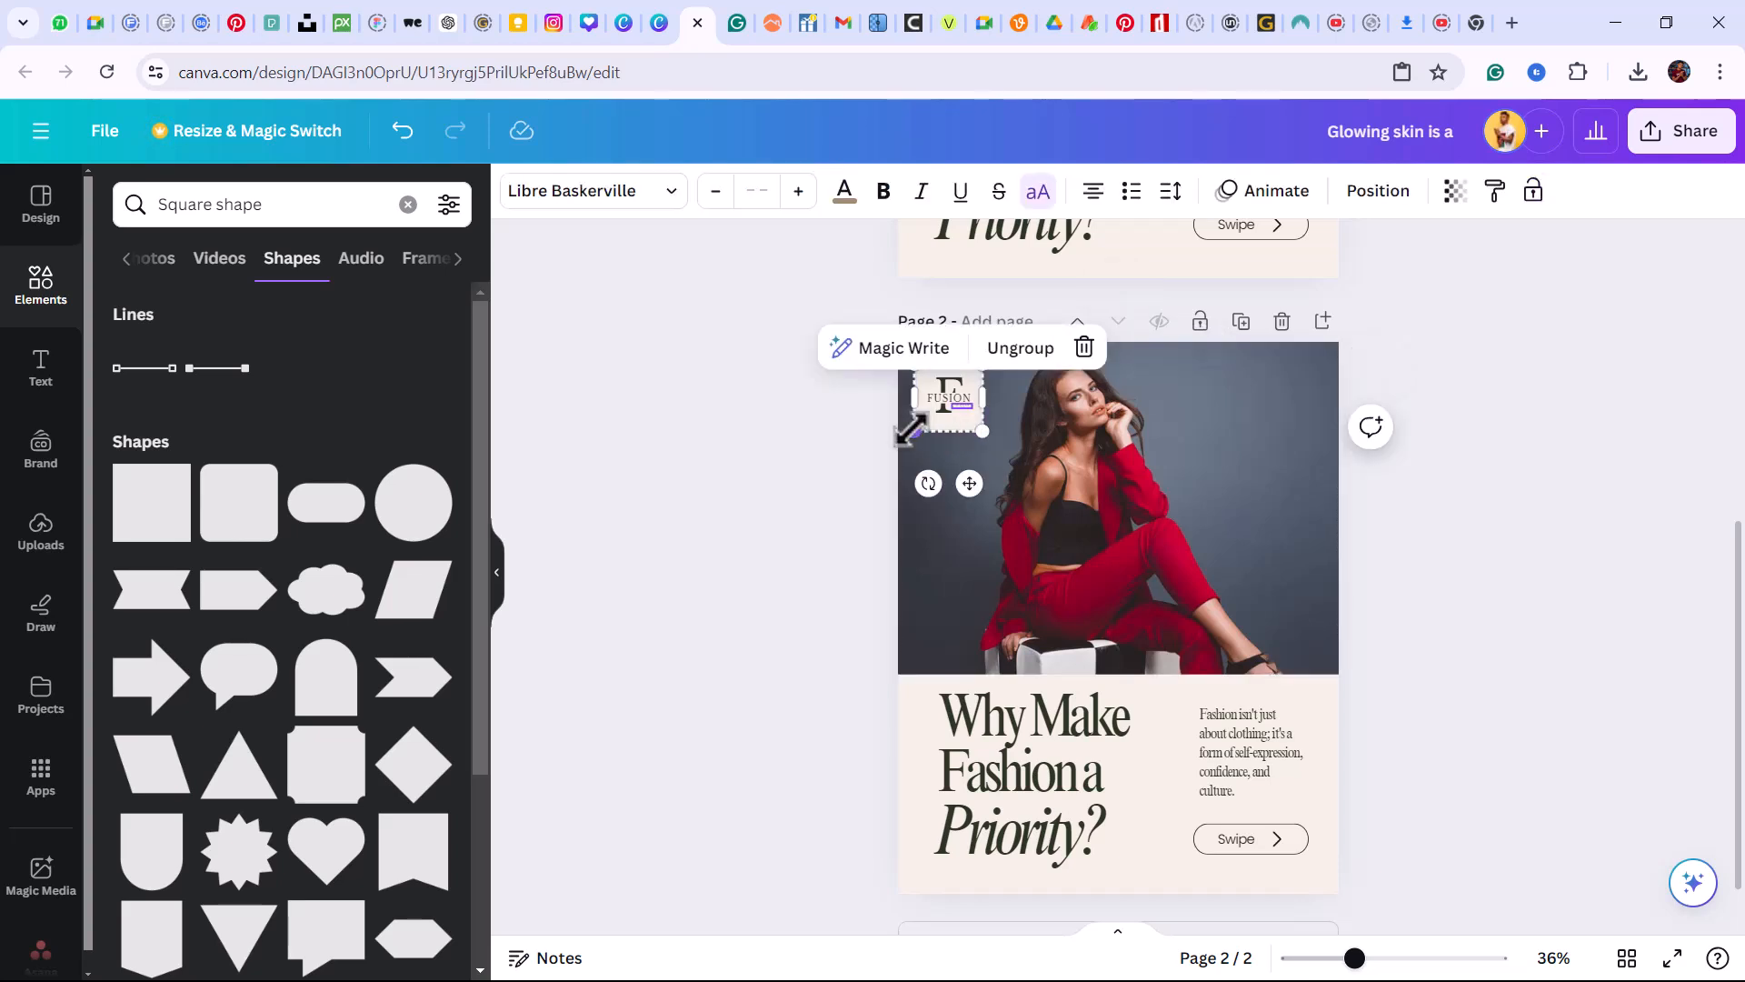
left_click_drag(919, 427, 951, 385)
Unlock the photo of the woman in the red suit on page 2
left_click(1122, 545)
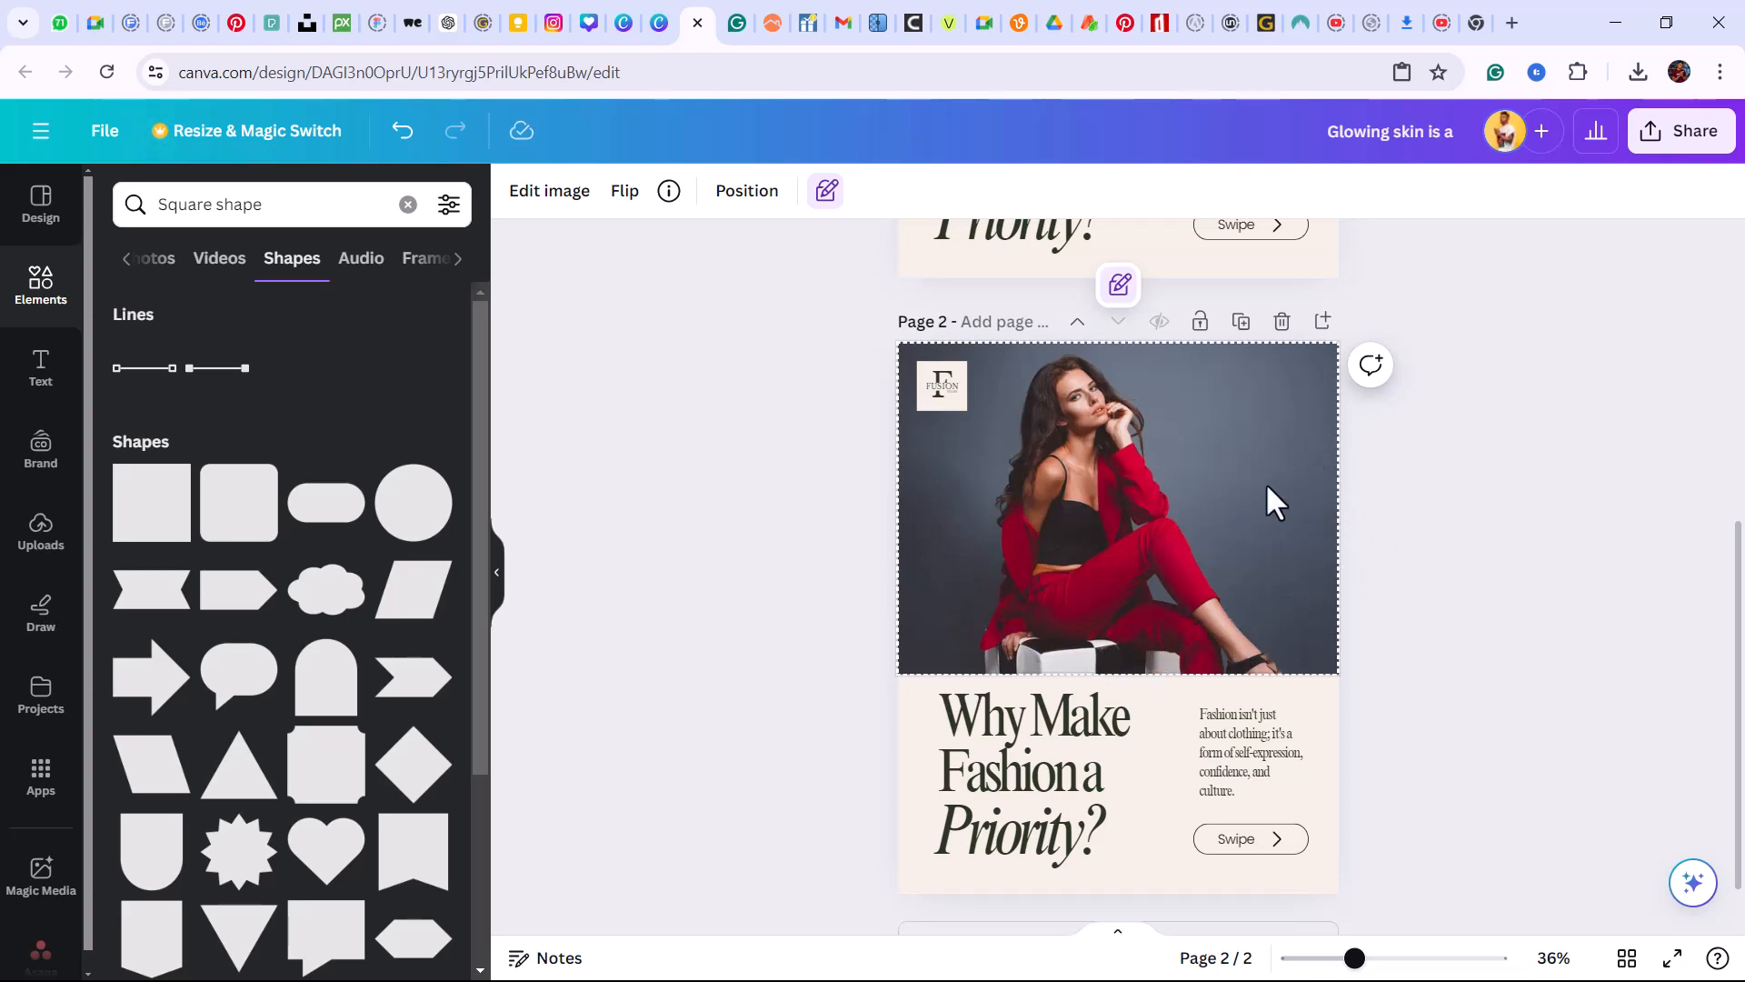
left_click(1108, 284)
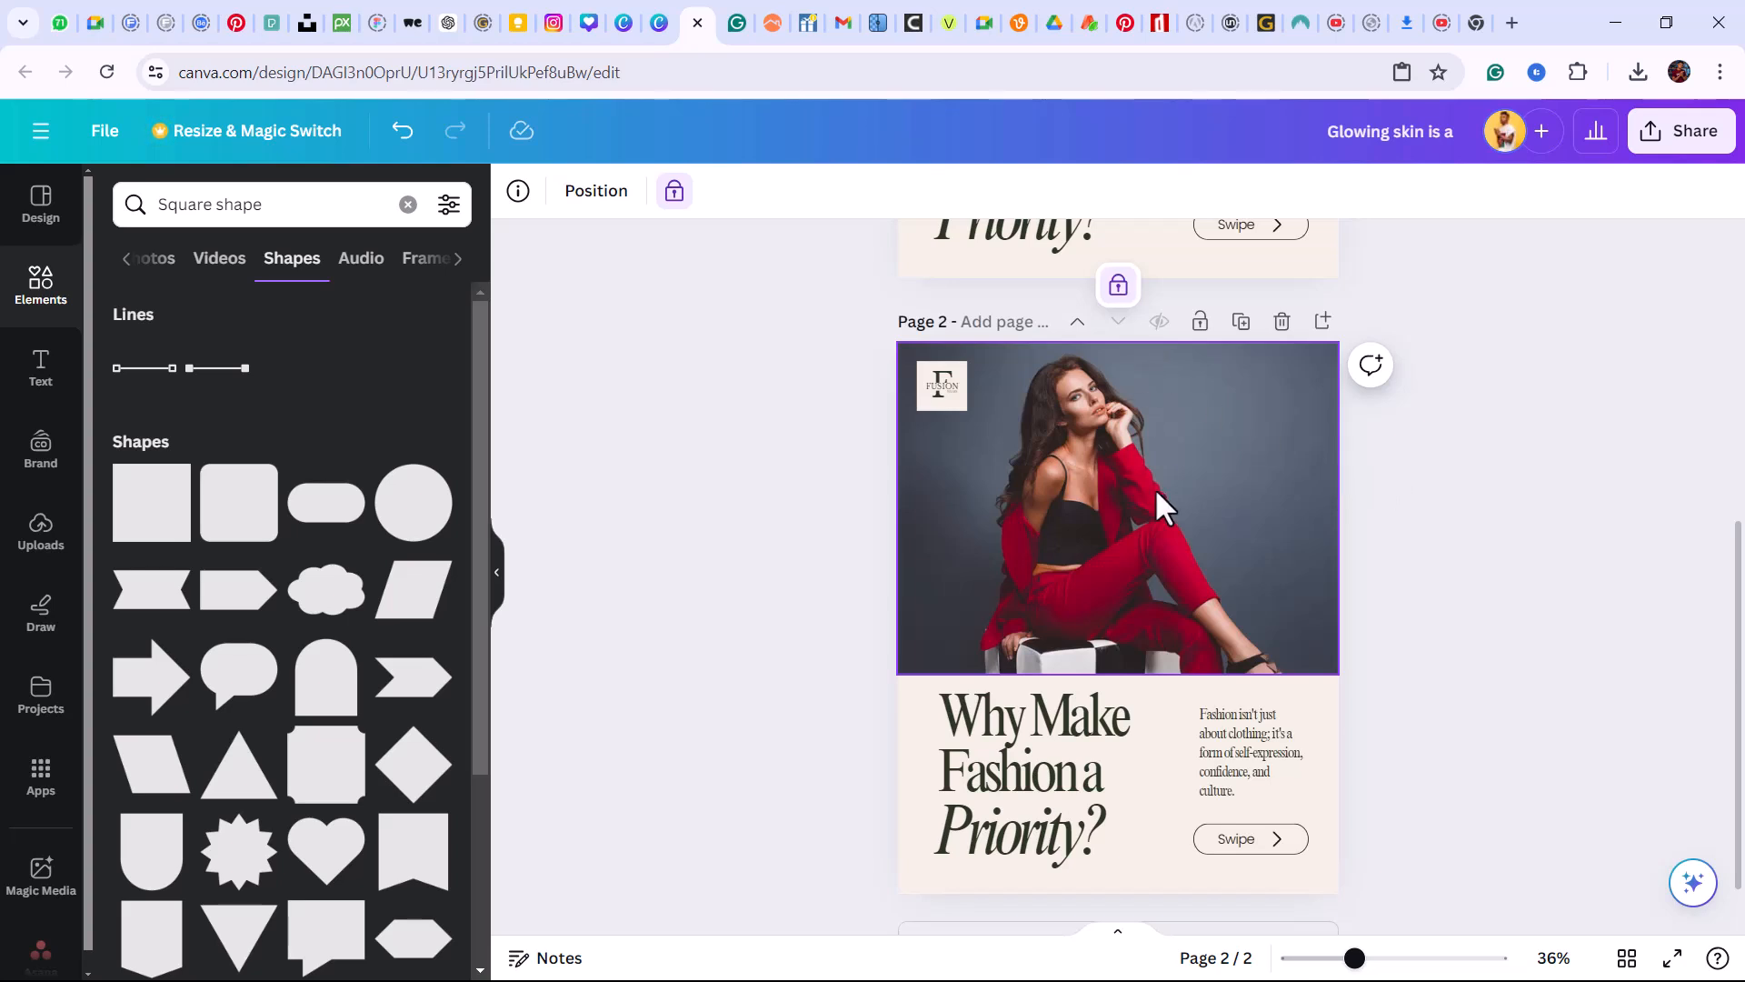
left_click(1594, 492)
left_click(1237, 483)
left_click(1118, 286)
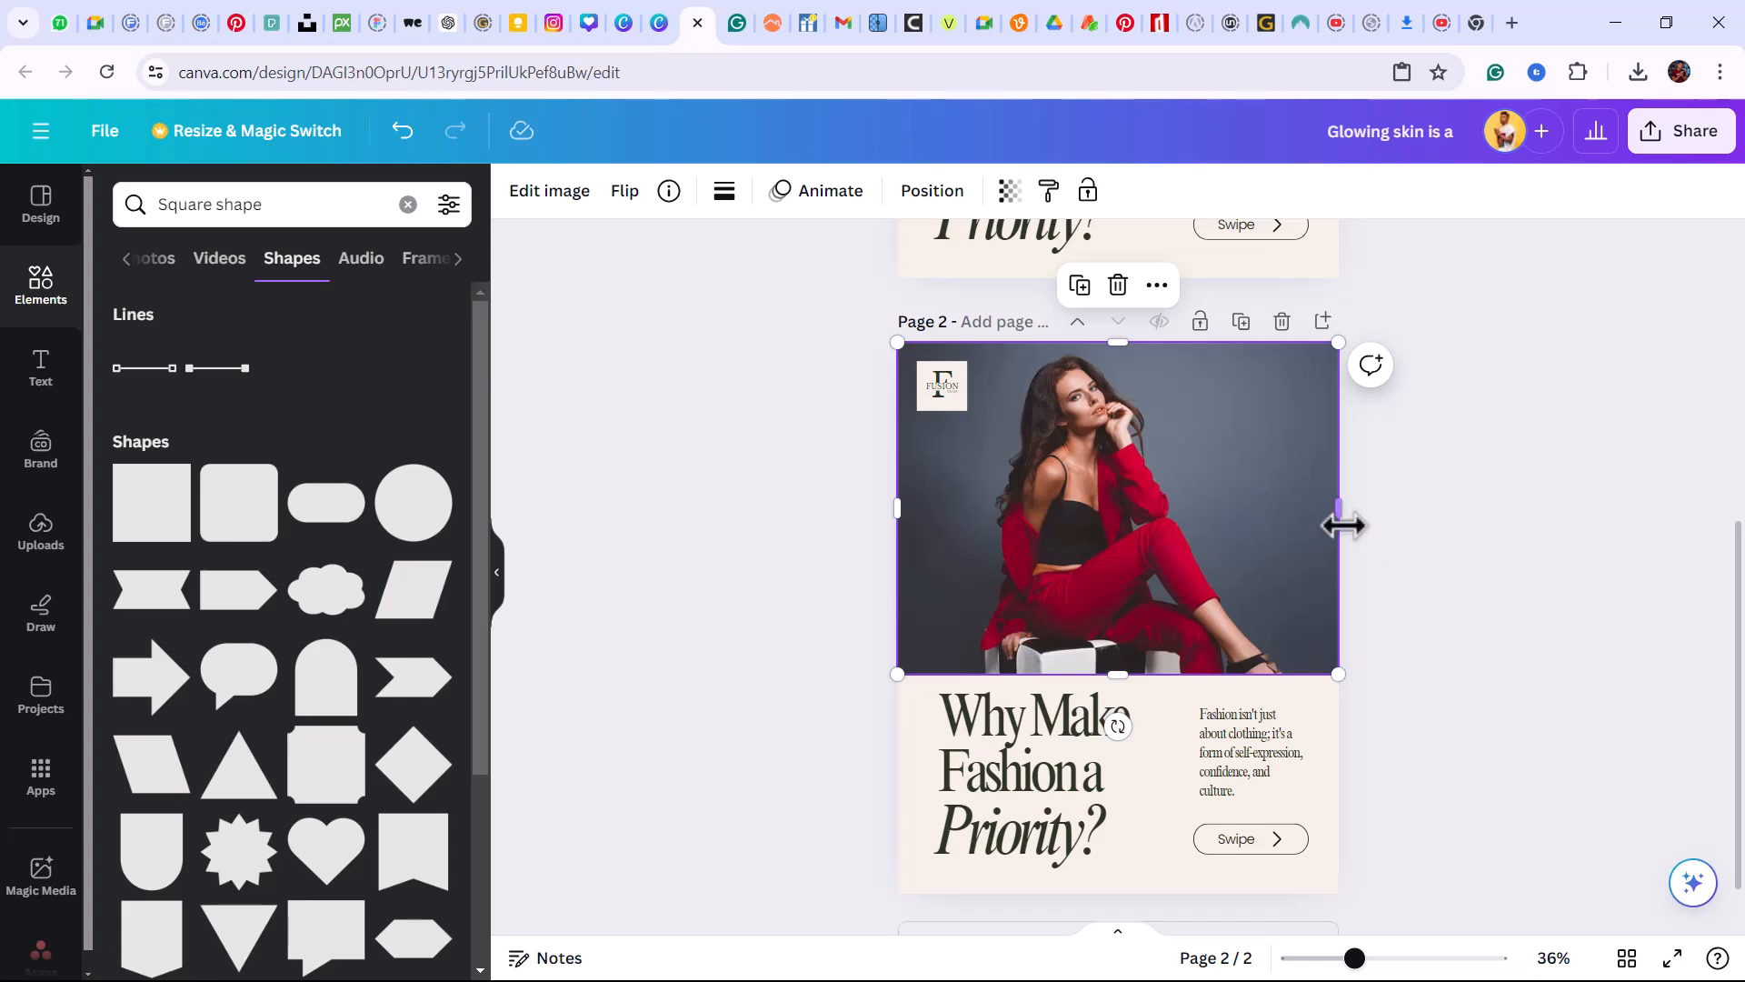
Reshape the page 2 photo into a tall crop over the left half of the page, with the seated woman framed inside
left_click_drag(1340, 510, 1194, 510)
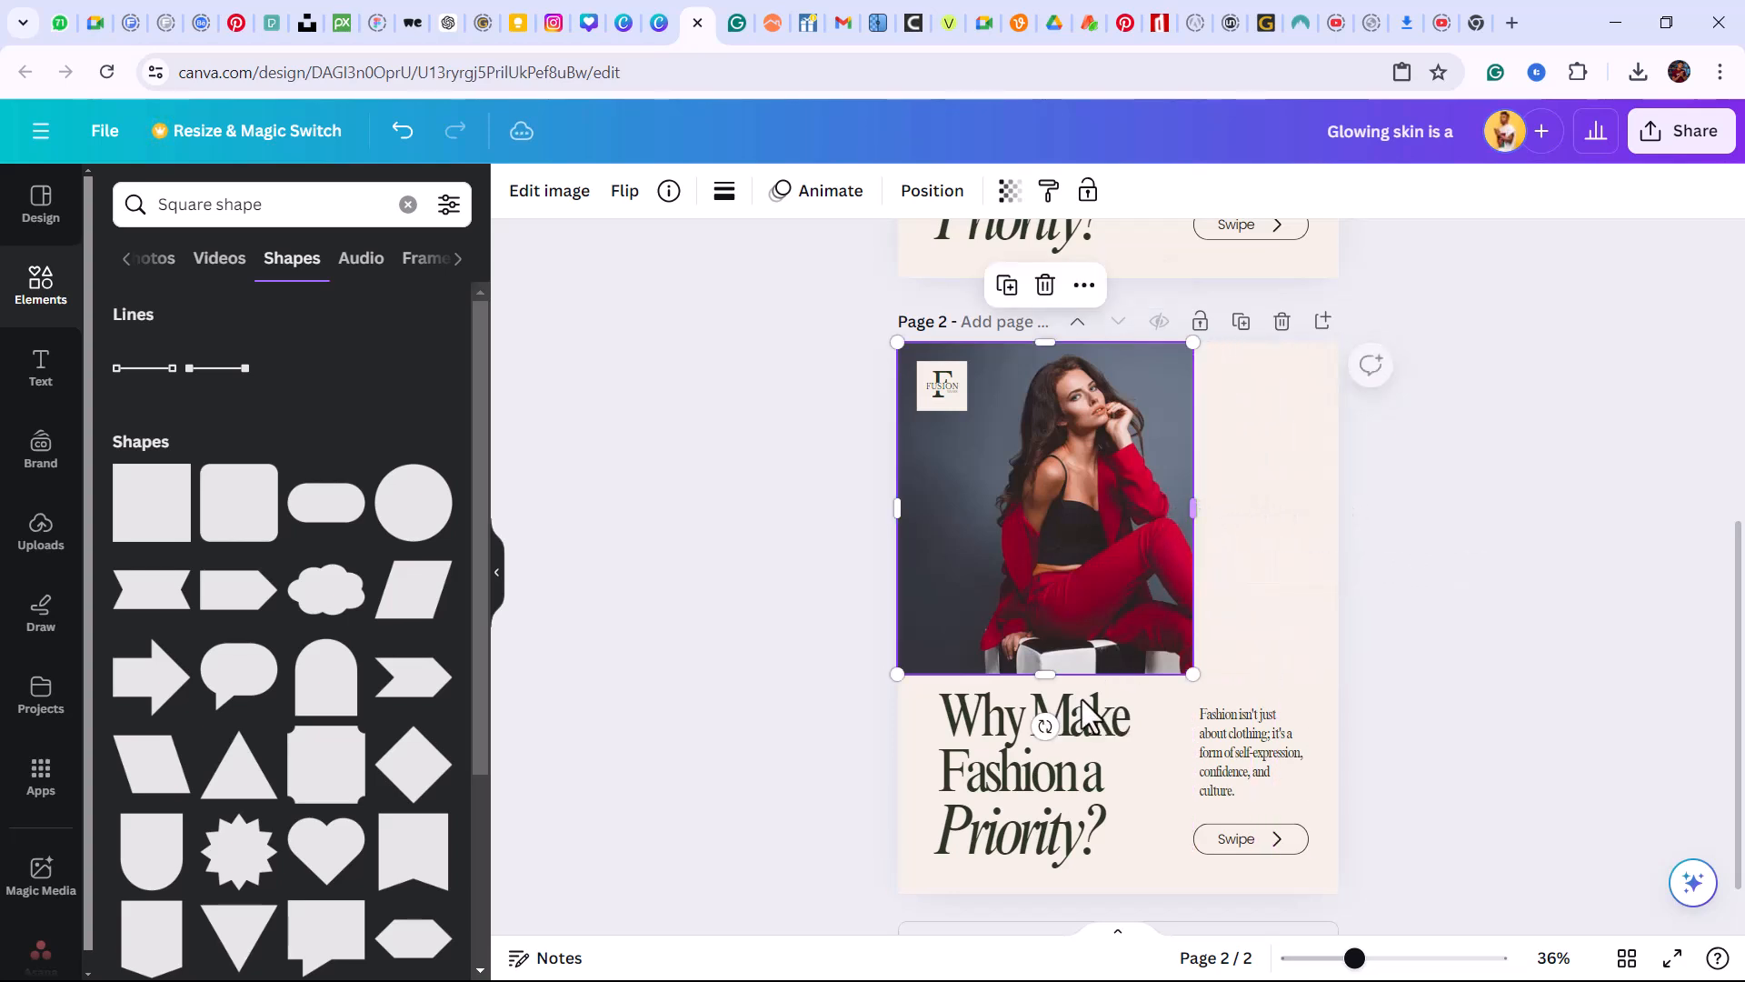
left_click_drag(1041, 673, 1041, 882)
left_click_drag(1189, 616, 959, 573)
left_click_drag(1079, 620, 1130, 617)
Move the two-part title off the photo onto page 2's beige area and shrink it to fit beside the photo
left_click_drag(1097, 733, 1056, 755)
left_click(1054, 755)
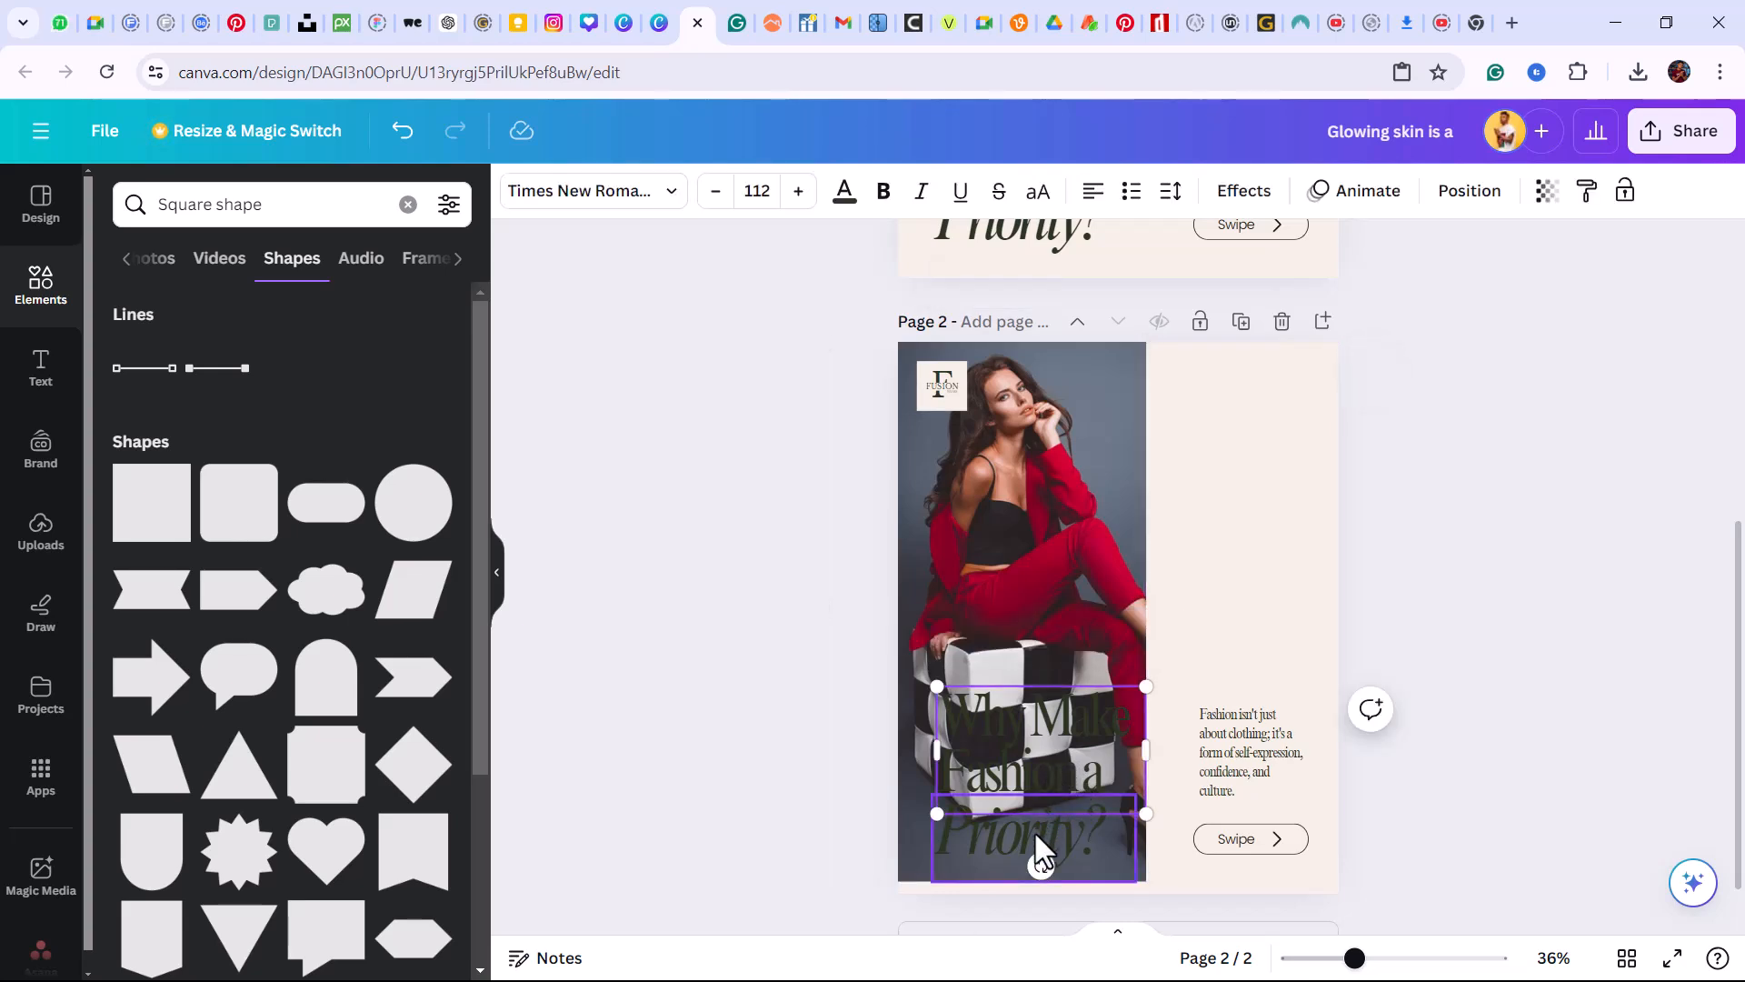
left_click_drag(1028, 836, 1240, 561)
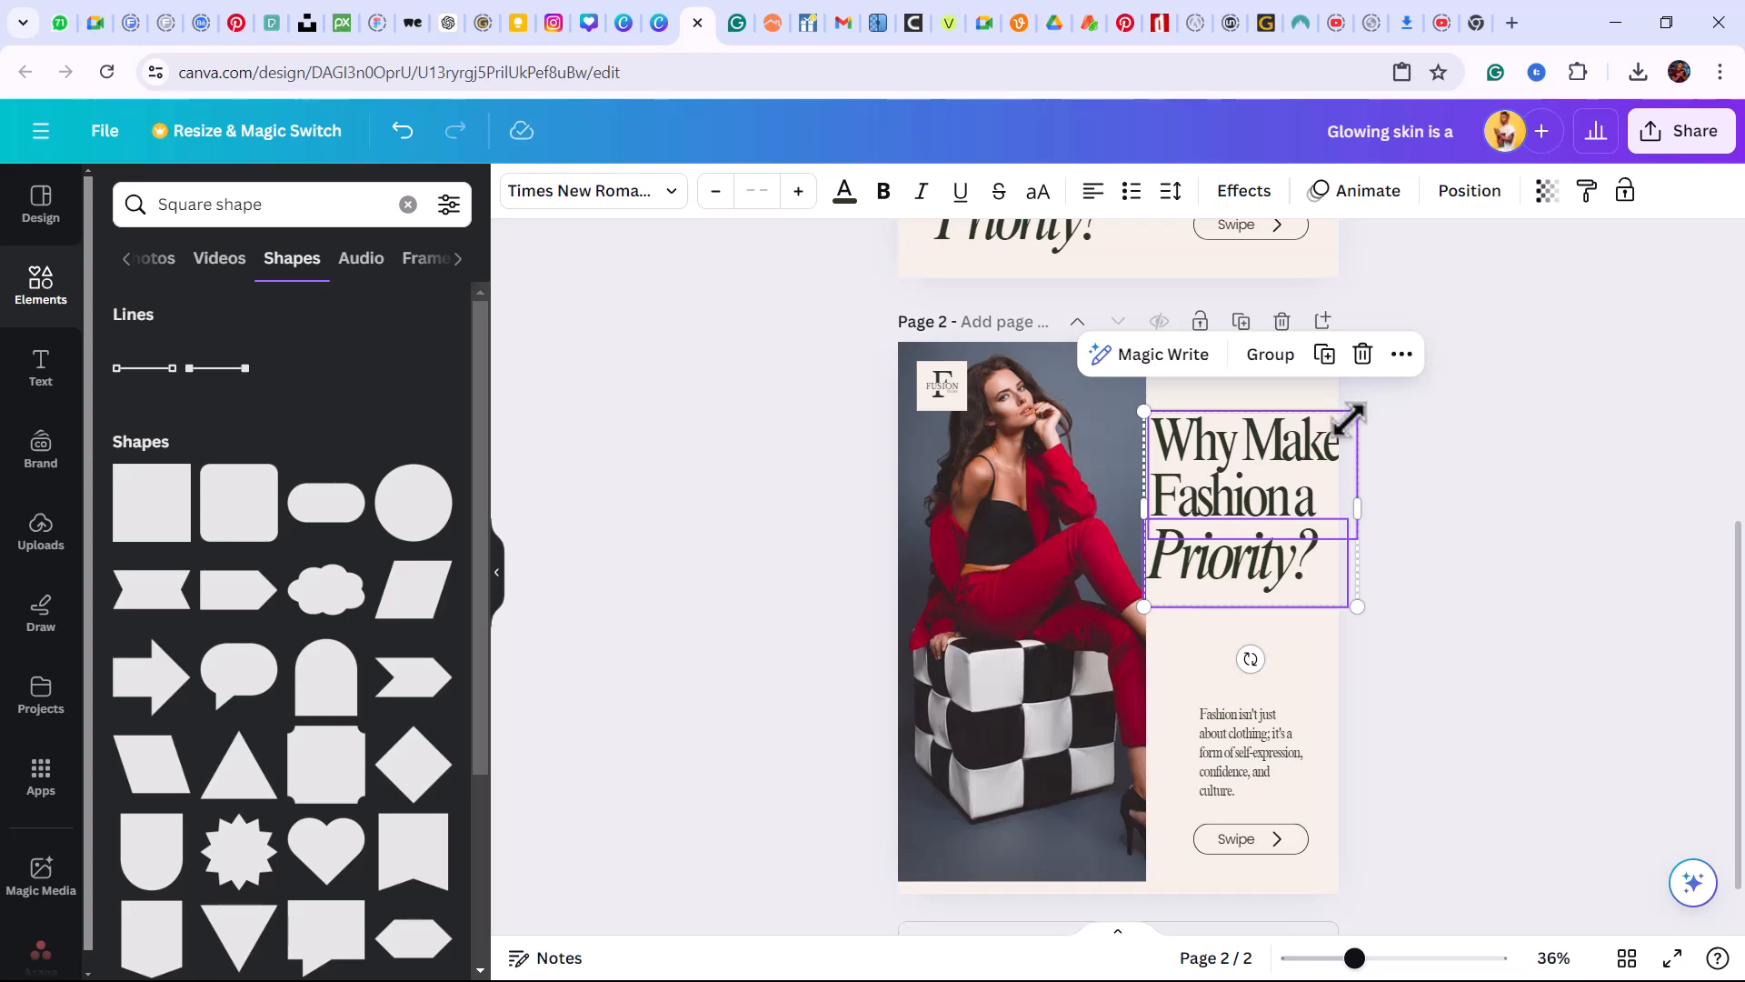
left_click_drag(1348, 406, 1299, 451)
left_click_drag(1200, 526, 1235, 499)
Recrop and shift the page 2 photo so it forms a narrower full-height strip along the left edge, framing the seated woman
left_click(1105, 536)
left_click_drag(1147, 611, 997, 631)
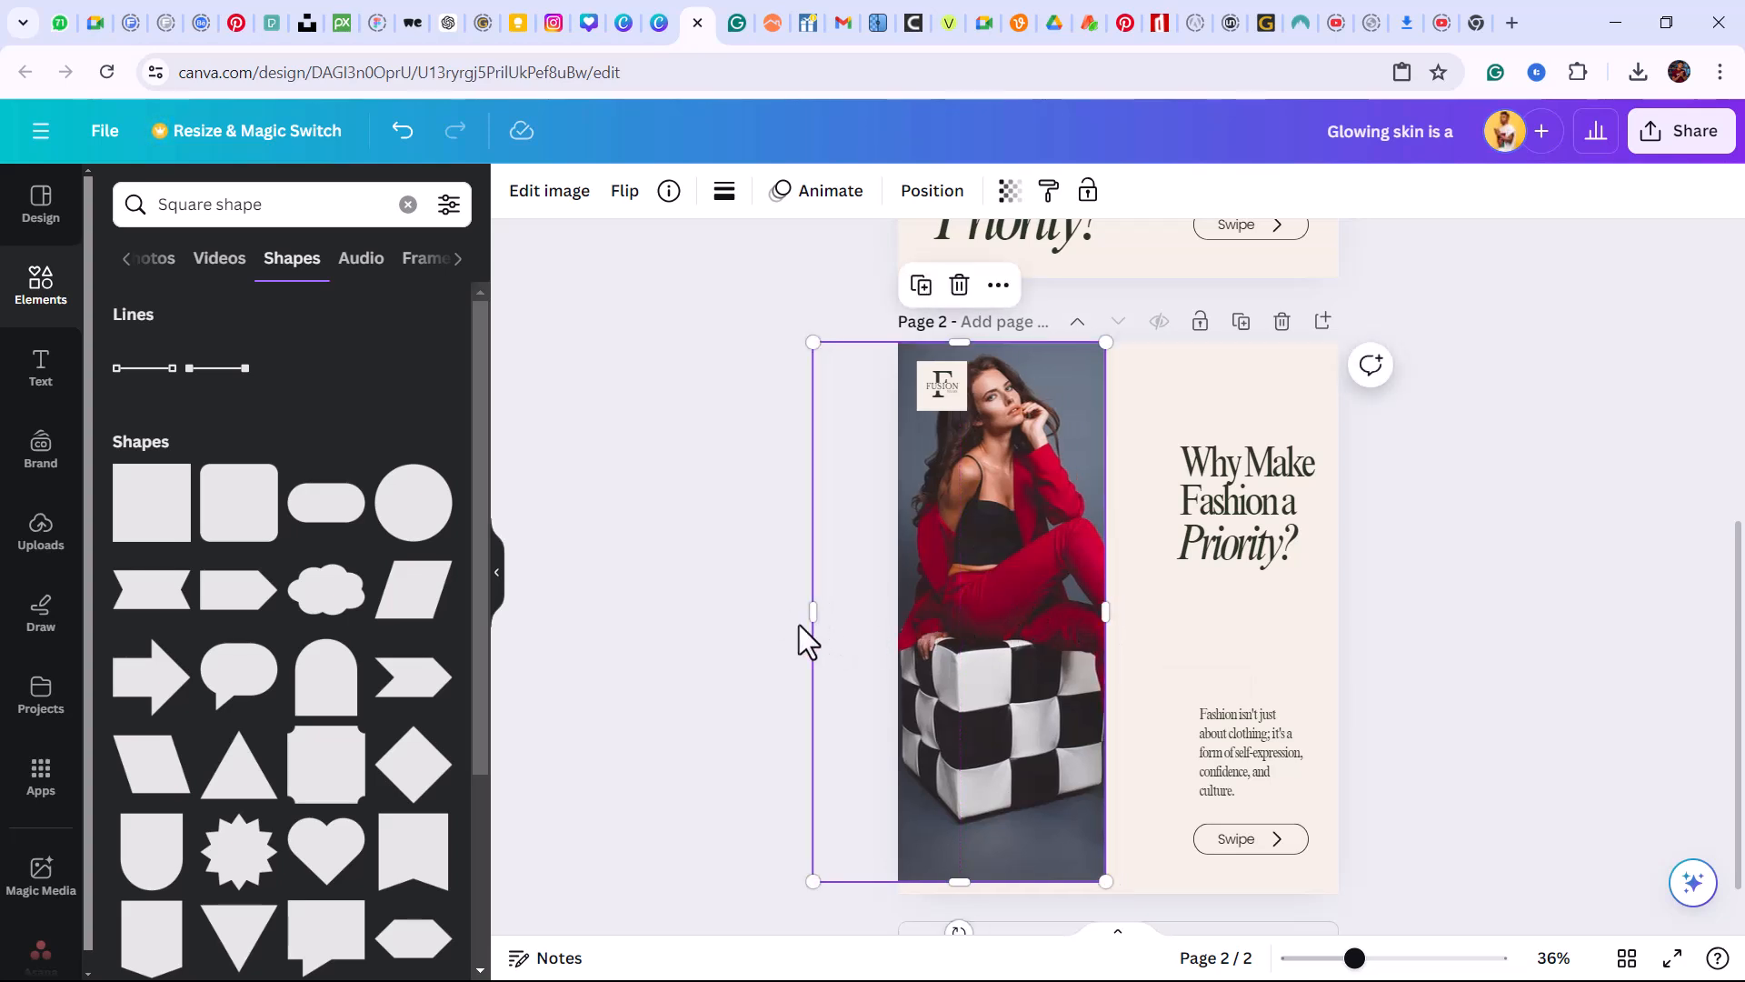
left_click_drag(815, 614, 760, 609)
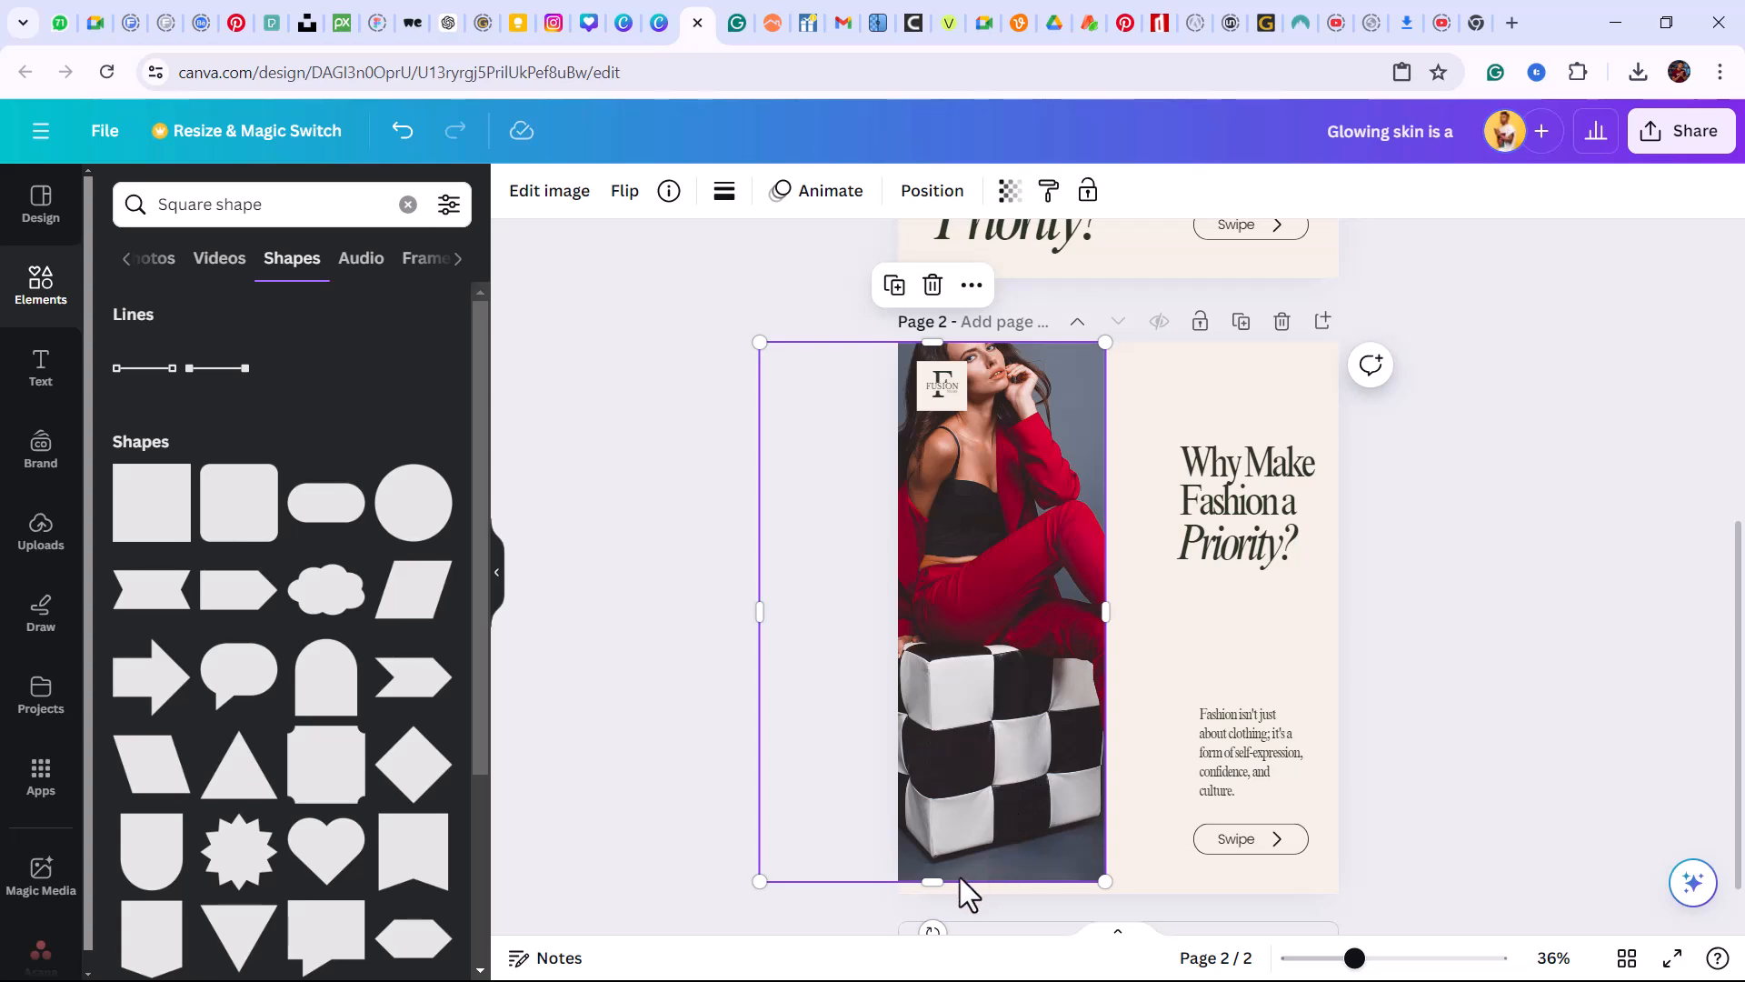
left_click_drag(937, 880, 933, 800)
left_click_drag(946, 344, 940, 255)
left_click_drag(1038, 538, 1101, 623)
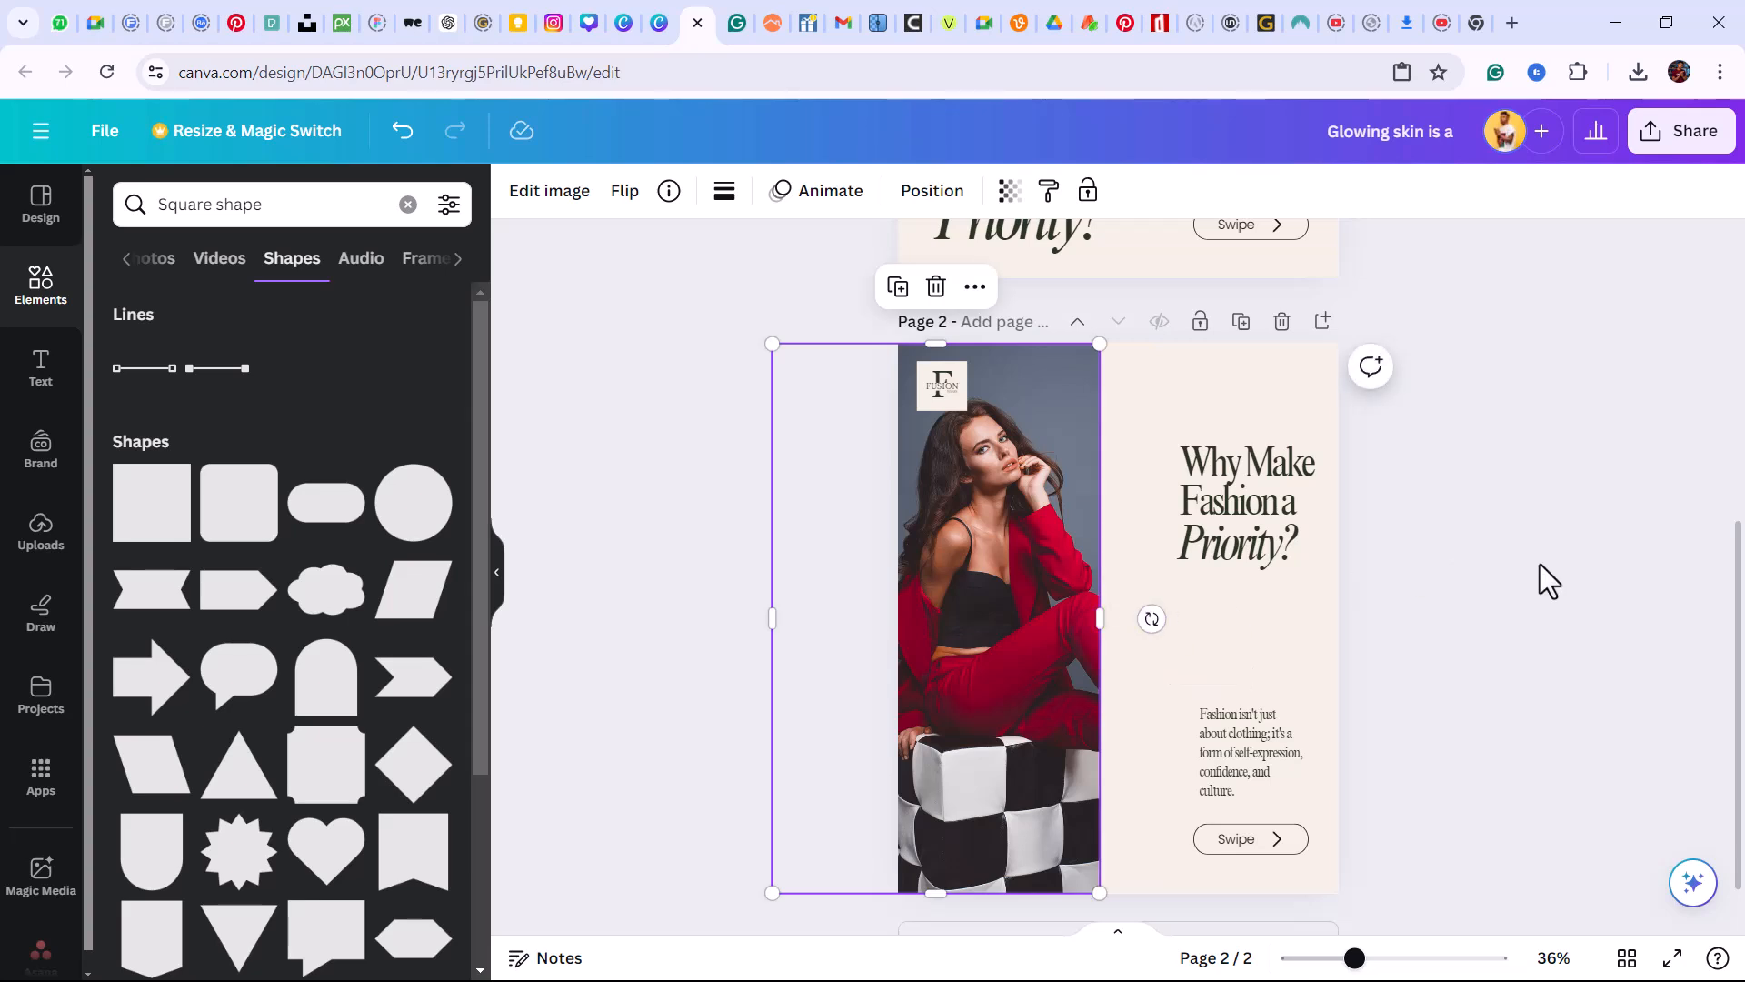
Arrange page 2's title, body text and Swipe button in one left-aligned column beside the photo
left_click(1463, 600)
mouse_move(1203, 528)
left_mouse_down()
mouse_move(1186, 531)
mouse_move(1212, 500)
mouse_move(1188, 520)
left_mouse_up()
key("ctrl+z")
left_click(1214, 502, "shift")
left_click_drag(1254, 792, 1178, 657)
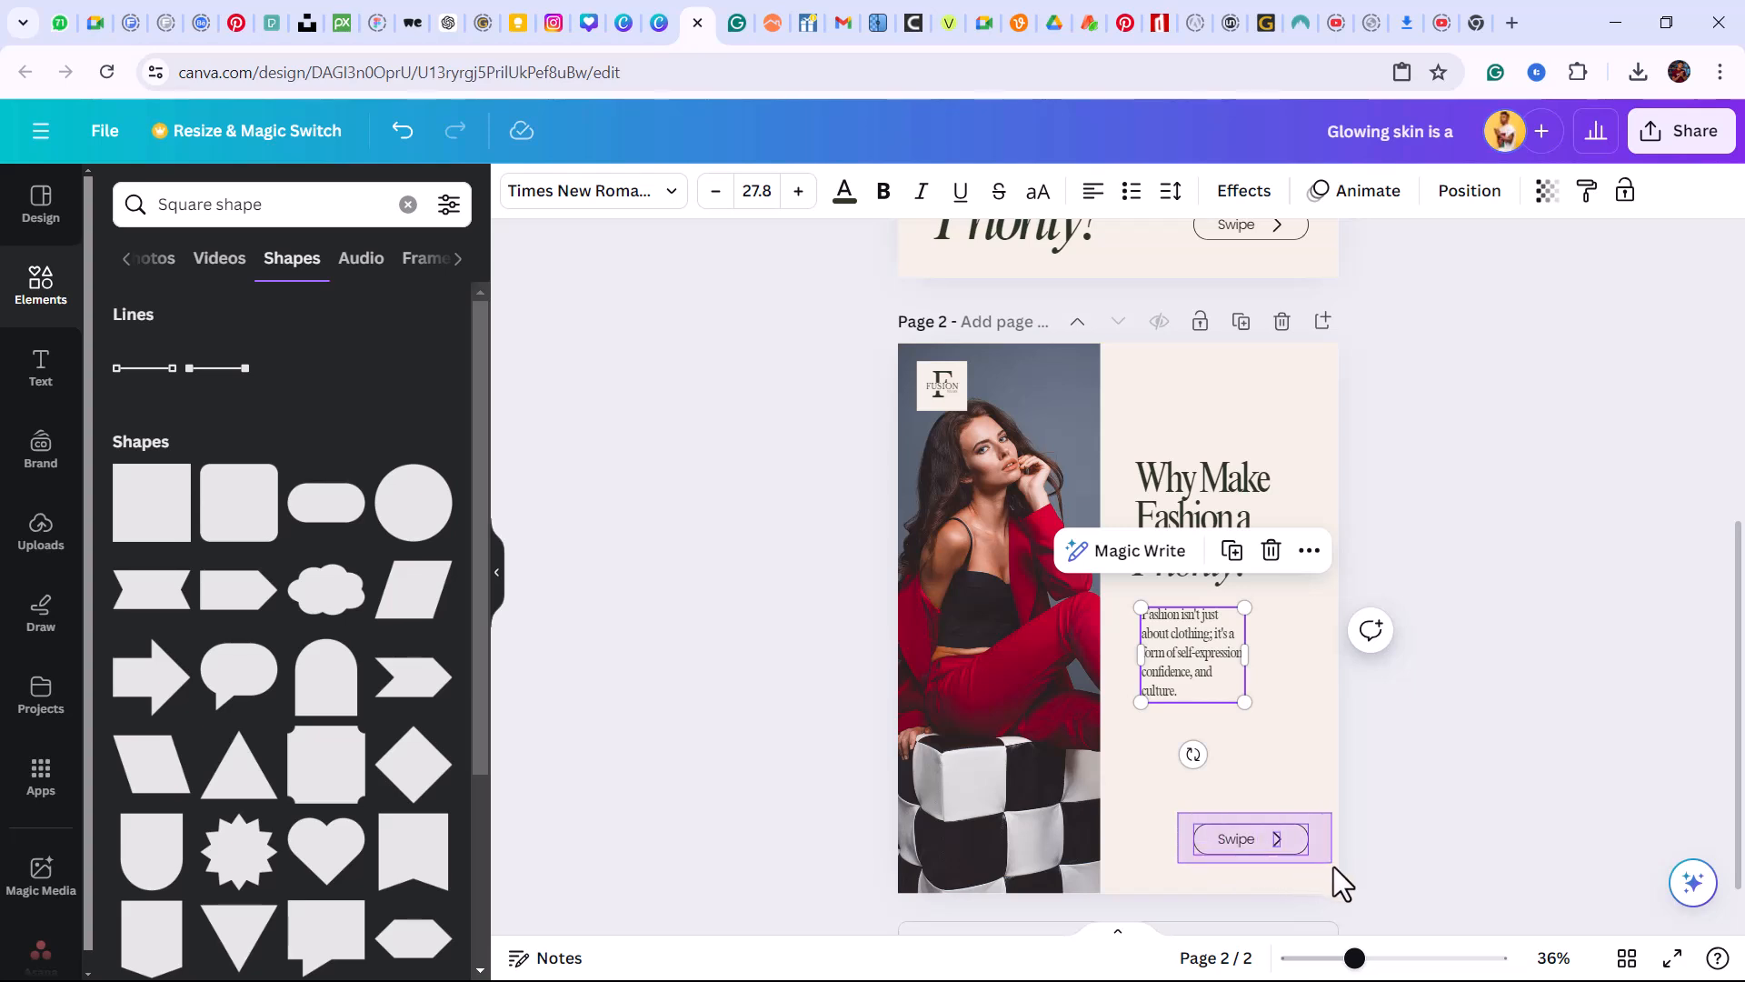
left_click(1298, 838)
left_click_drag(1309, 824, 1226, 853)
Move the Fusion logo badge from the photo to the upper-right corner of page 2
left_click(987, 636)
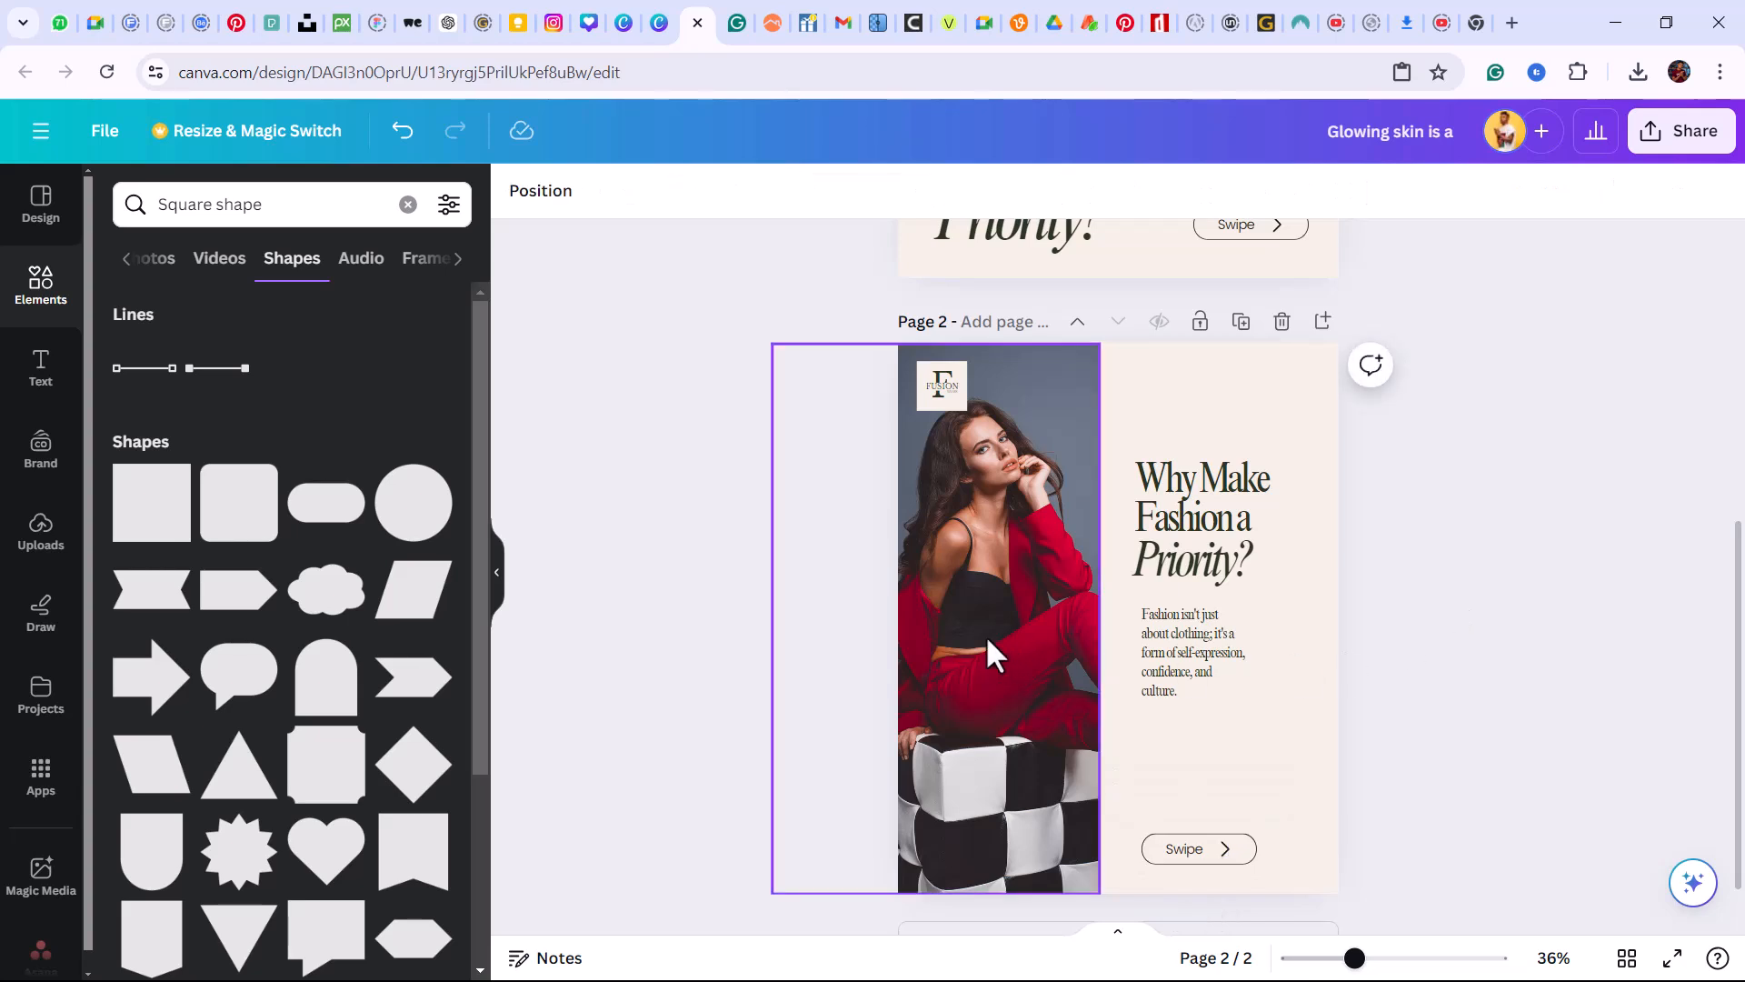
left_click(937, 634)
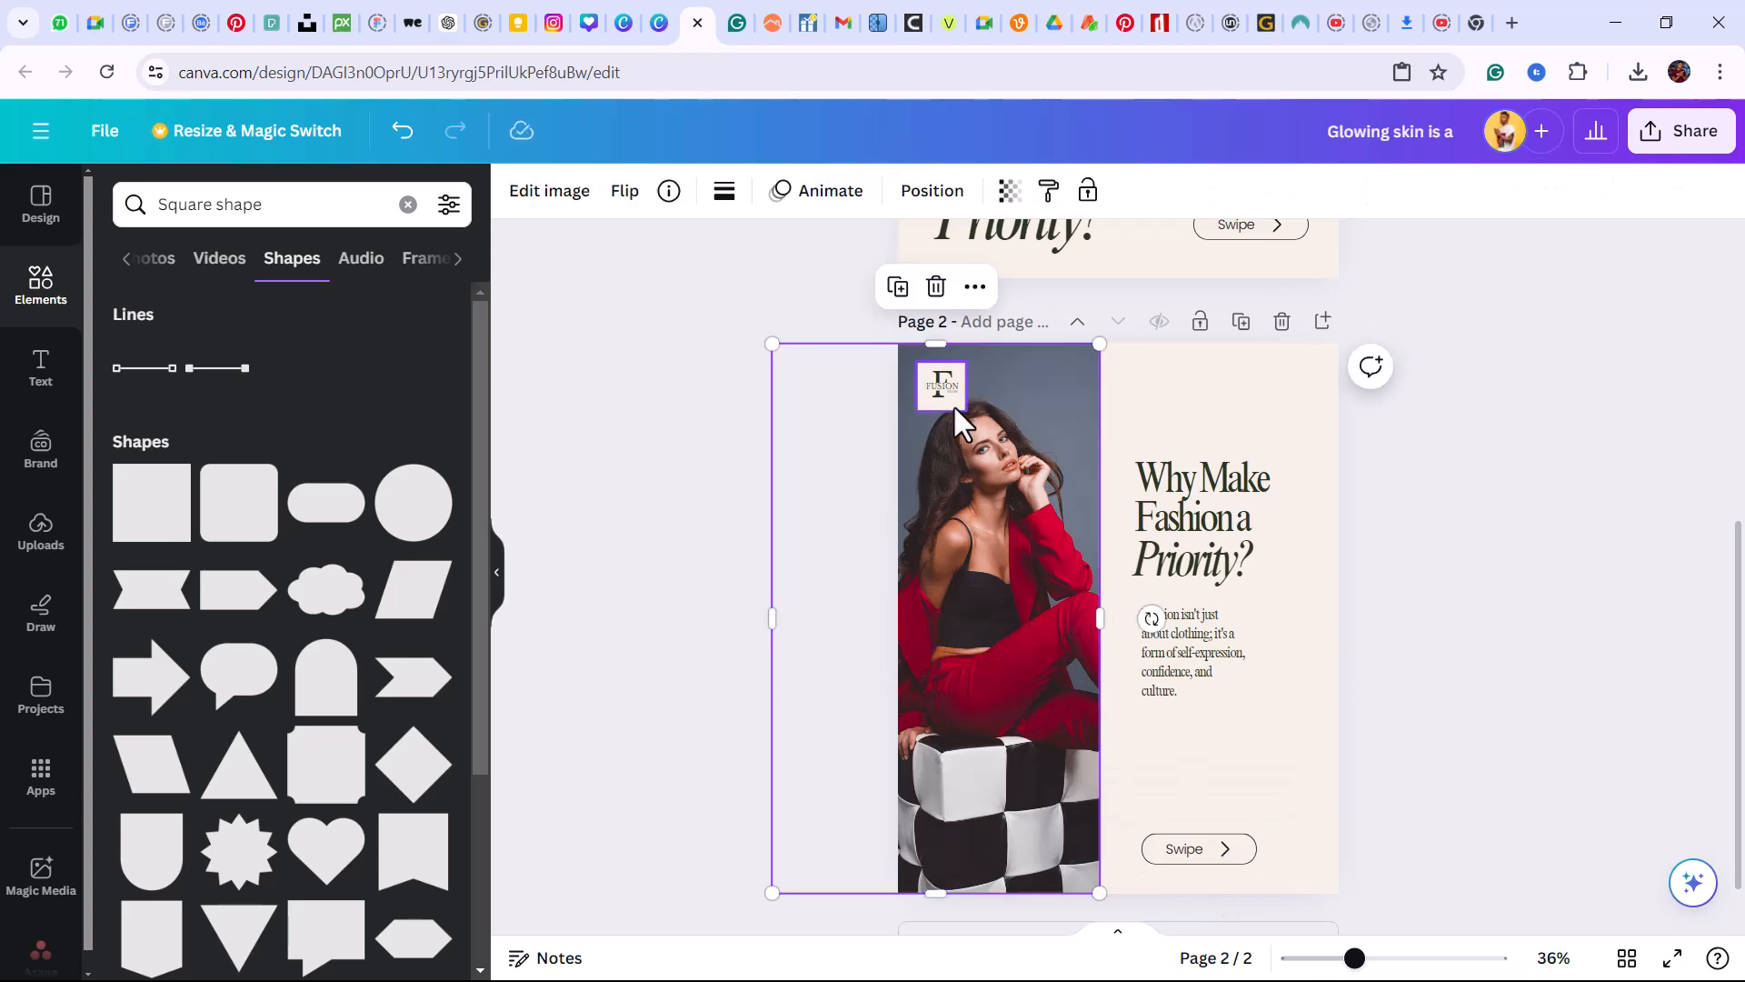
left_click_drag(973, 411, 1294, 380)
key("ctrl+z")
left_click(1405, 612)
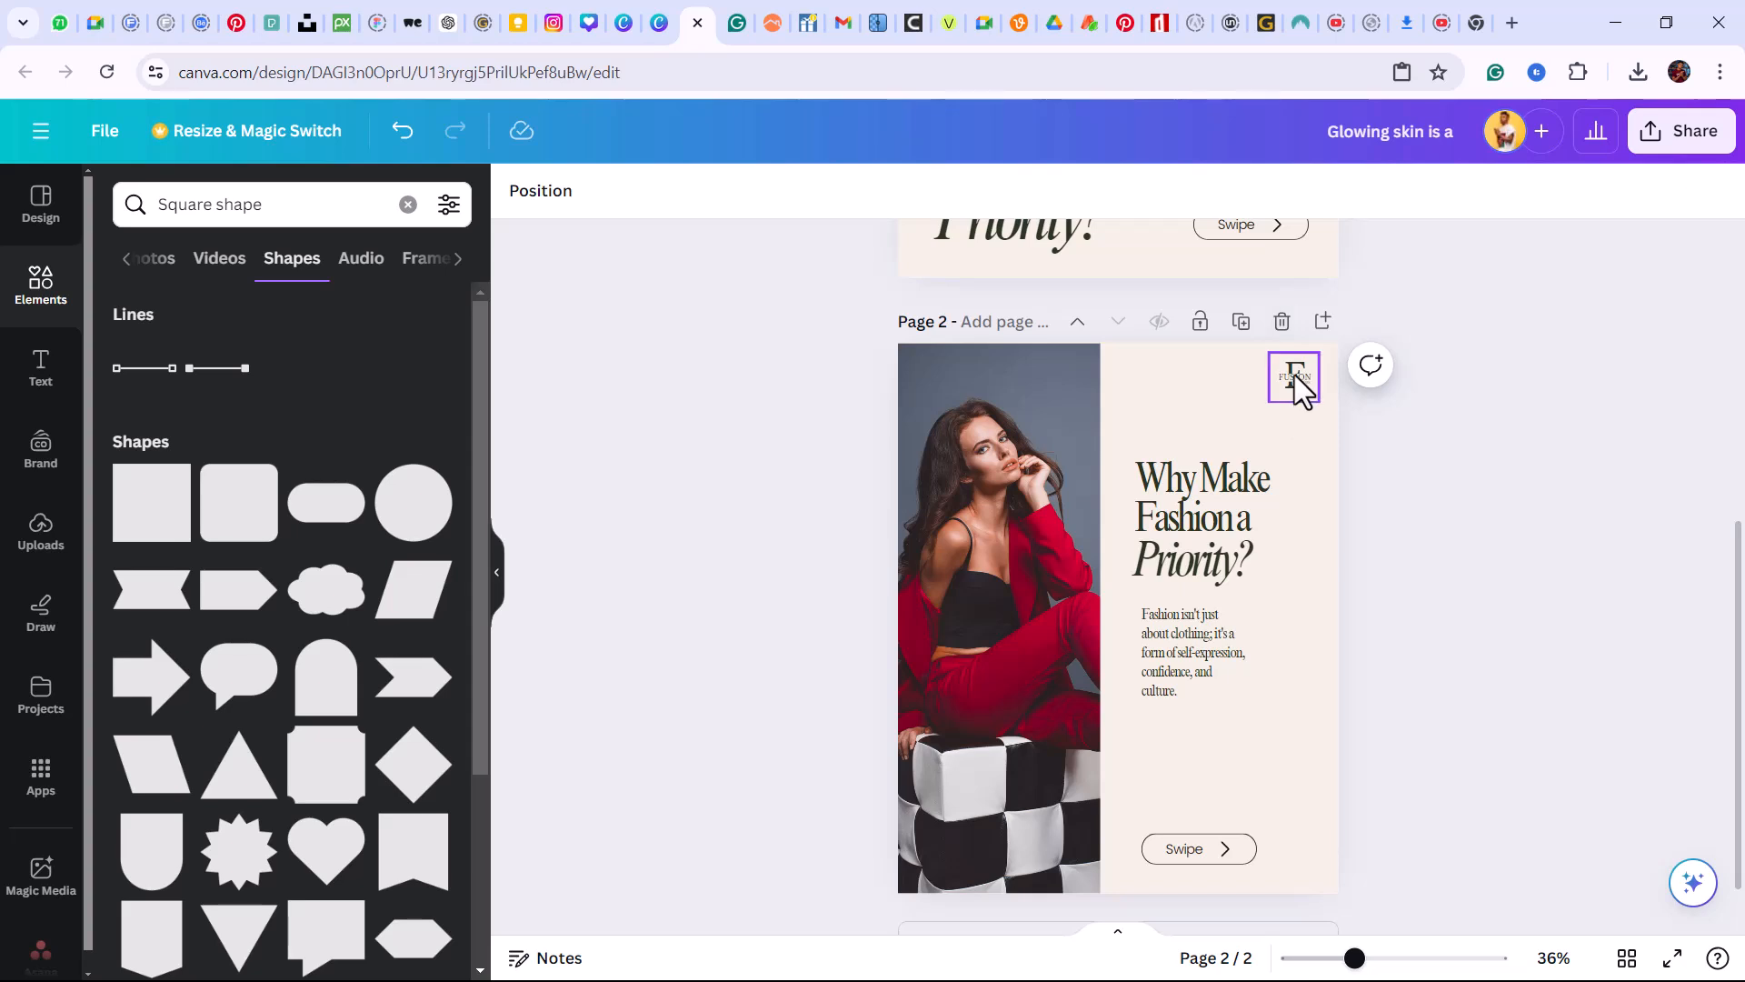
left_click_drag(1295, 375, 1289, 374)
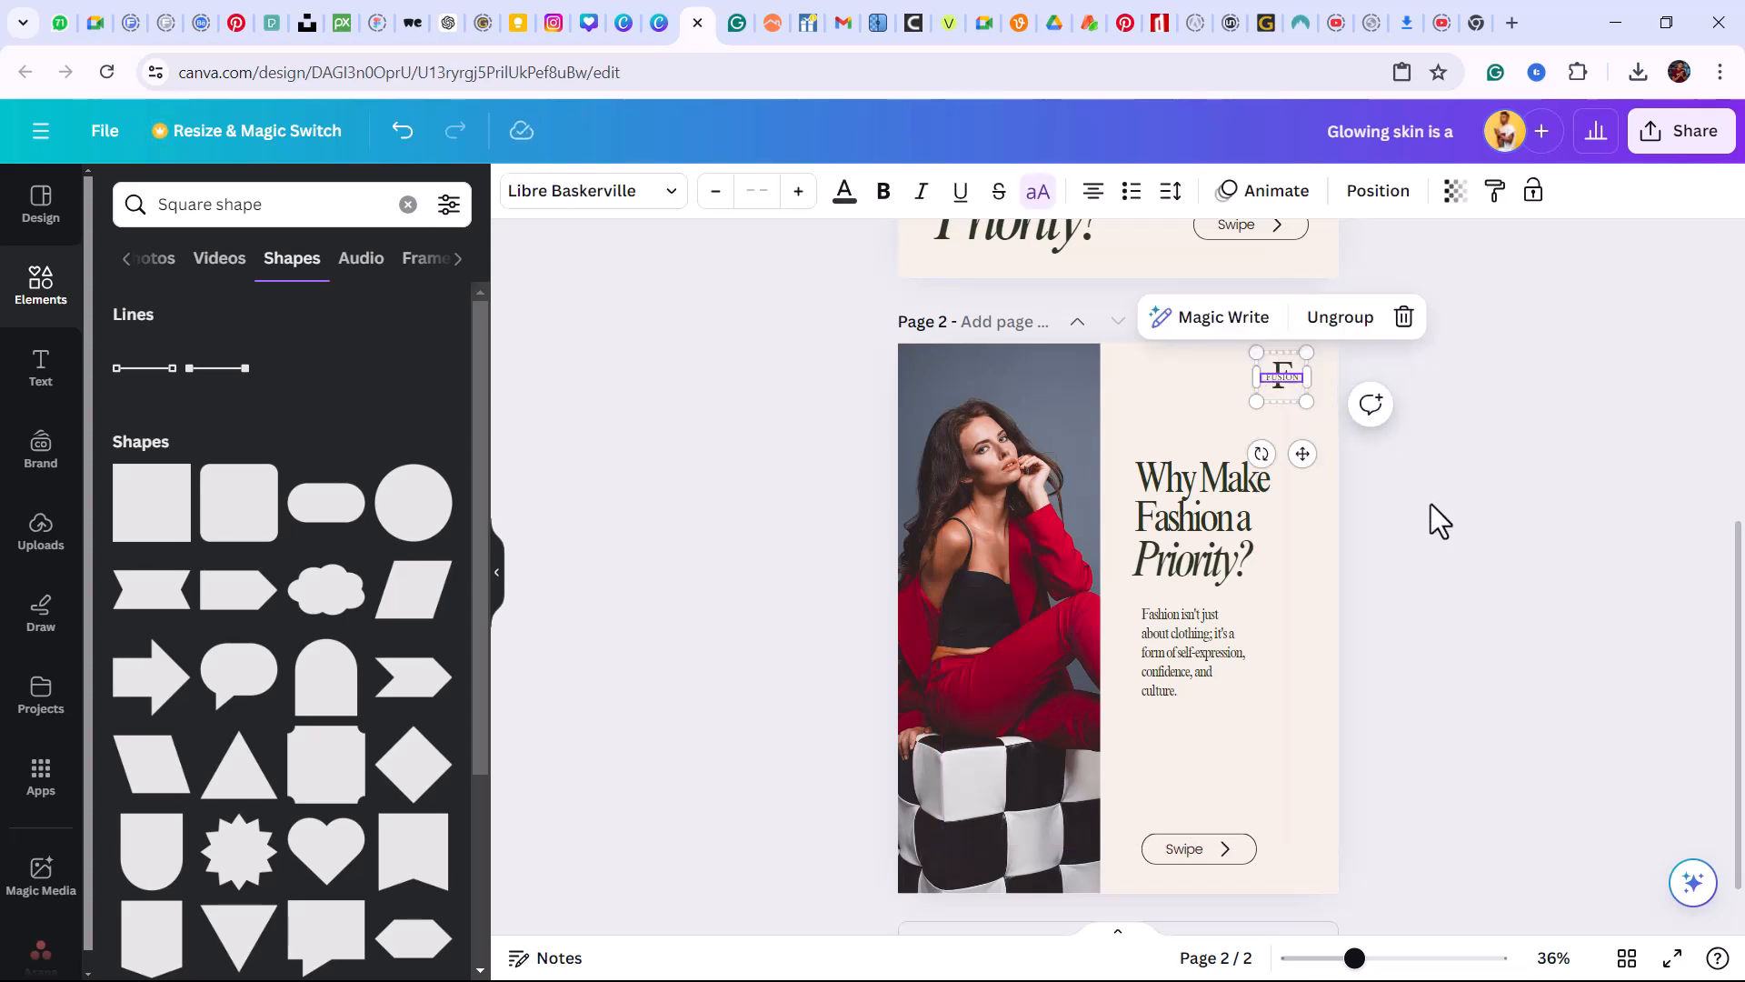
Nudge page 2's body text and title slightly downward
left_click(1431, 504)
left_click_drag(1177, 671, 1176, 681)
left_click_drag(1145, 466, 1257, 548)
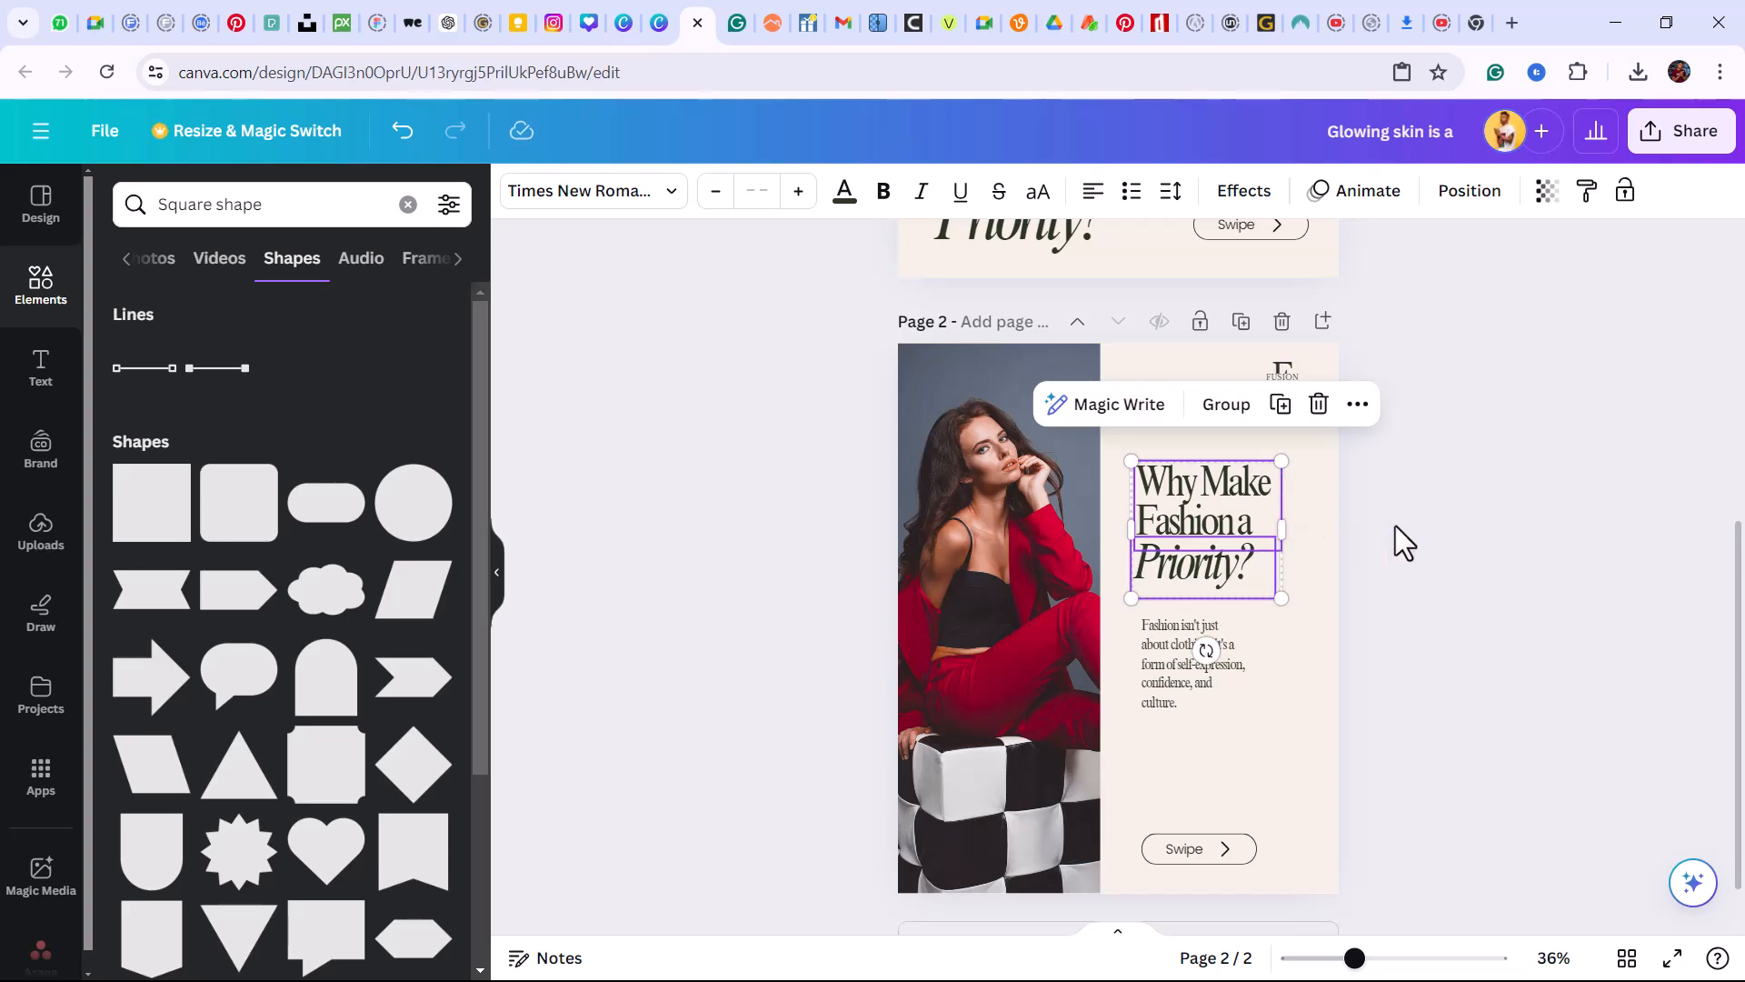
left_click(1394, 525)
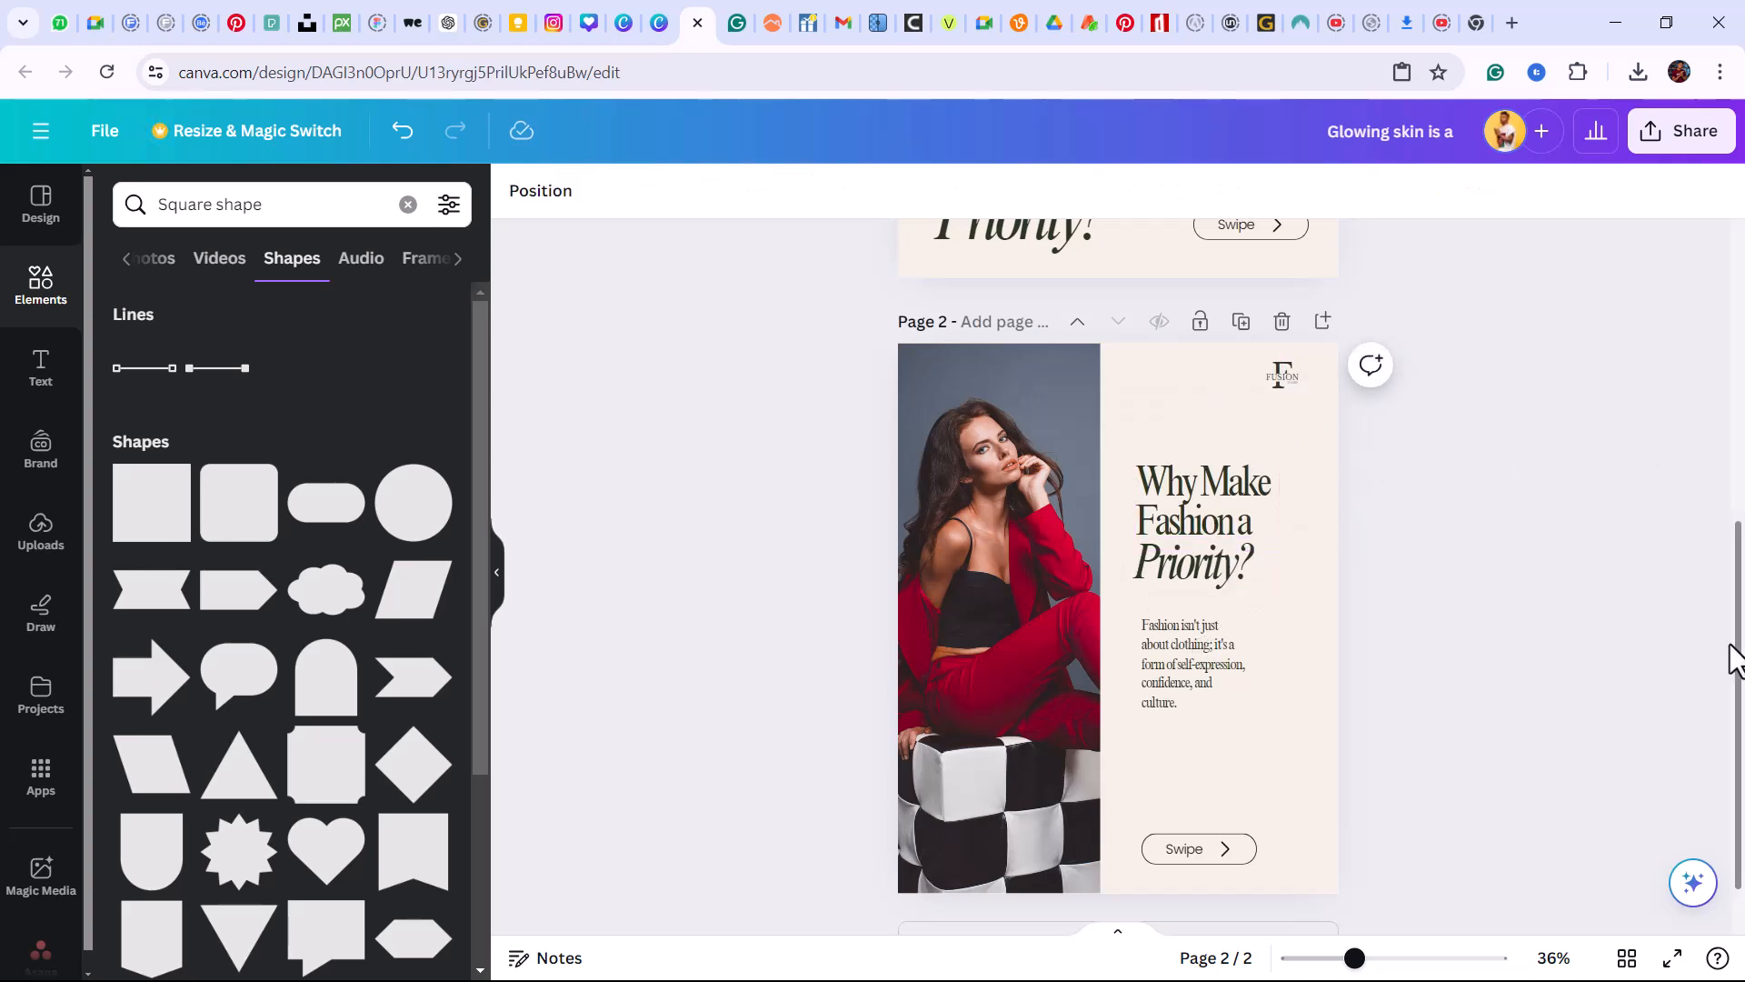
On the cover page, raise the body text slightly above the Swipe button and nudge the Fusion badge slightly to the right
left_click_drag(1738, 655, 1727, 393)
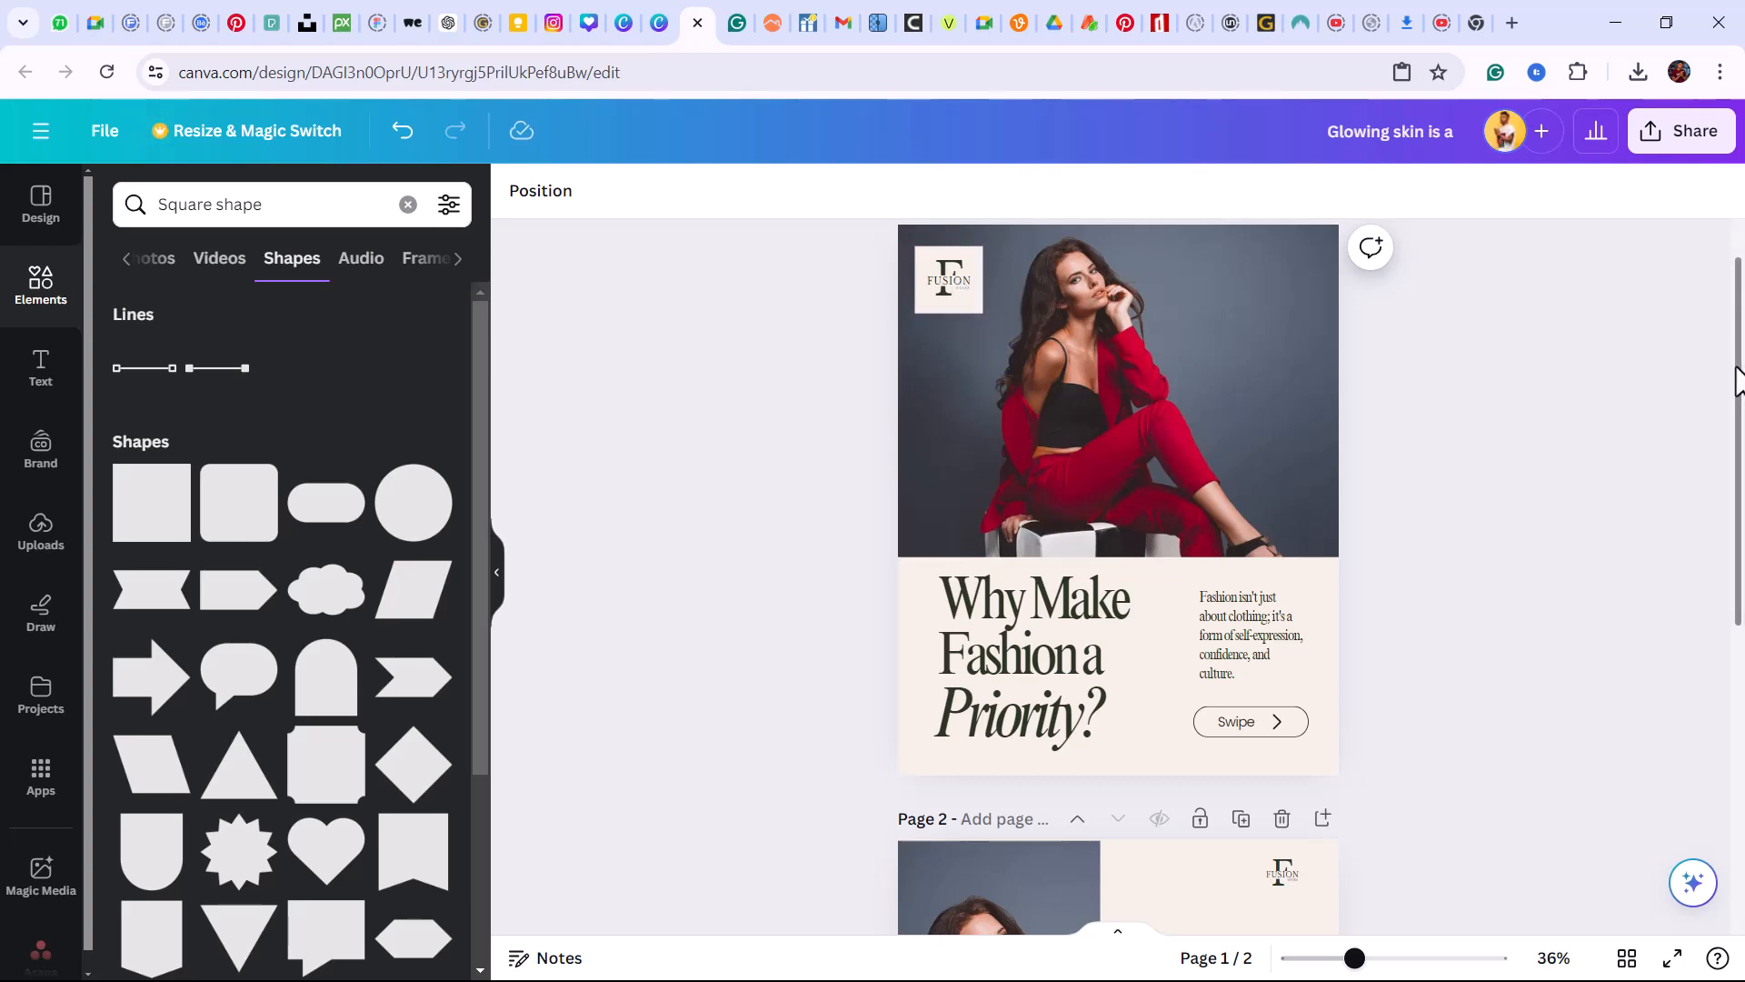
scroll(1736, 380, "up", 1)
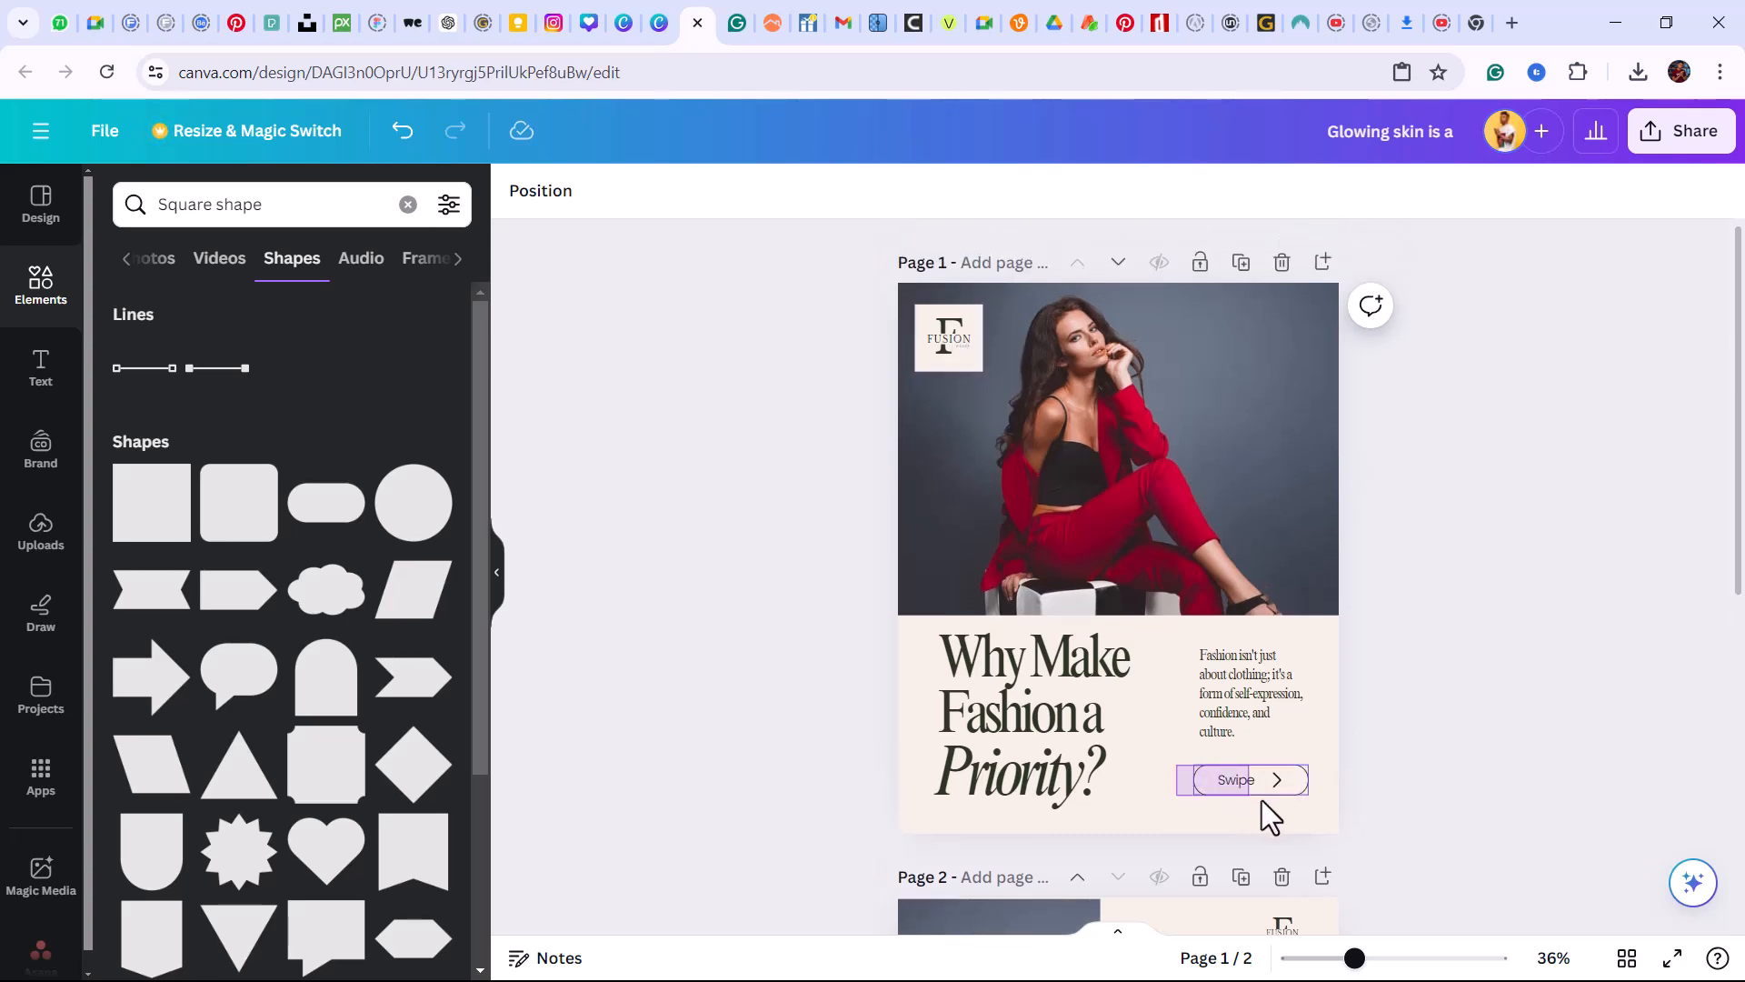
left_click_drag(1311, 795, 1310, 793)
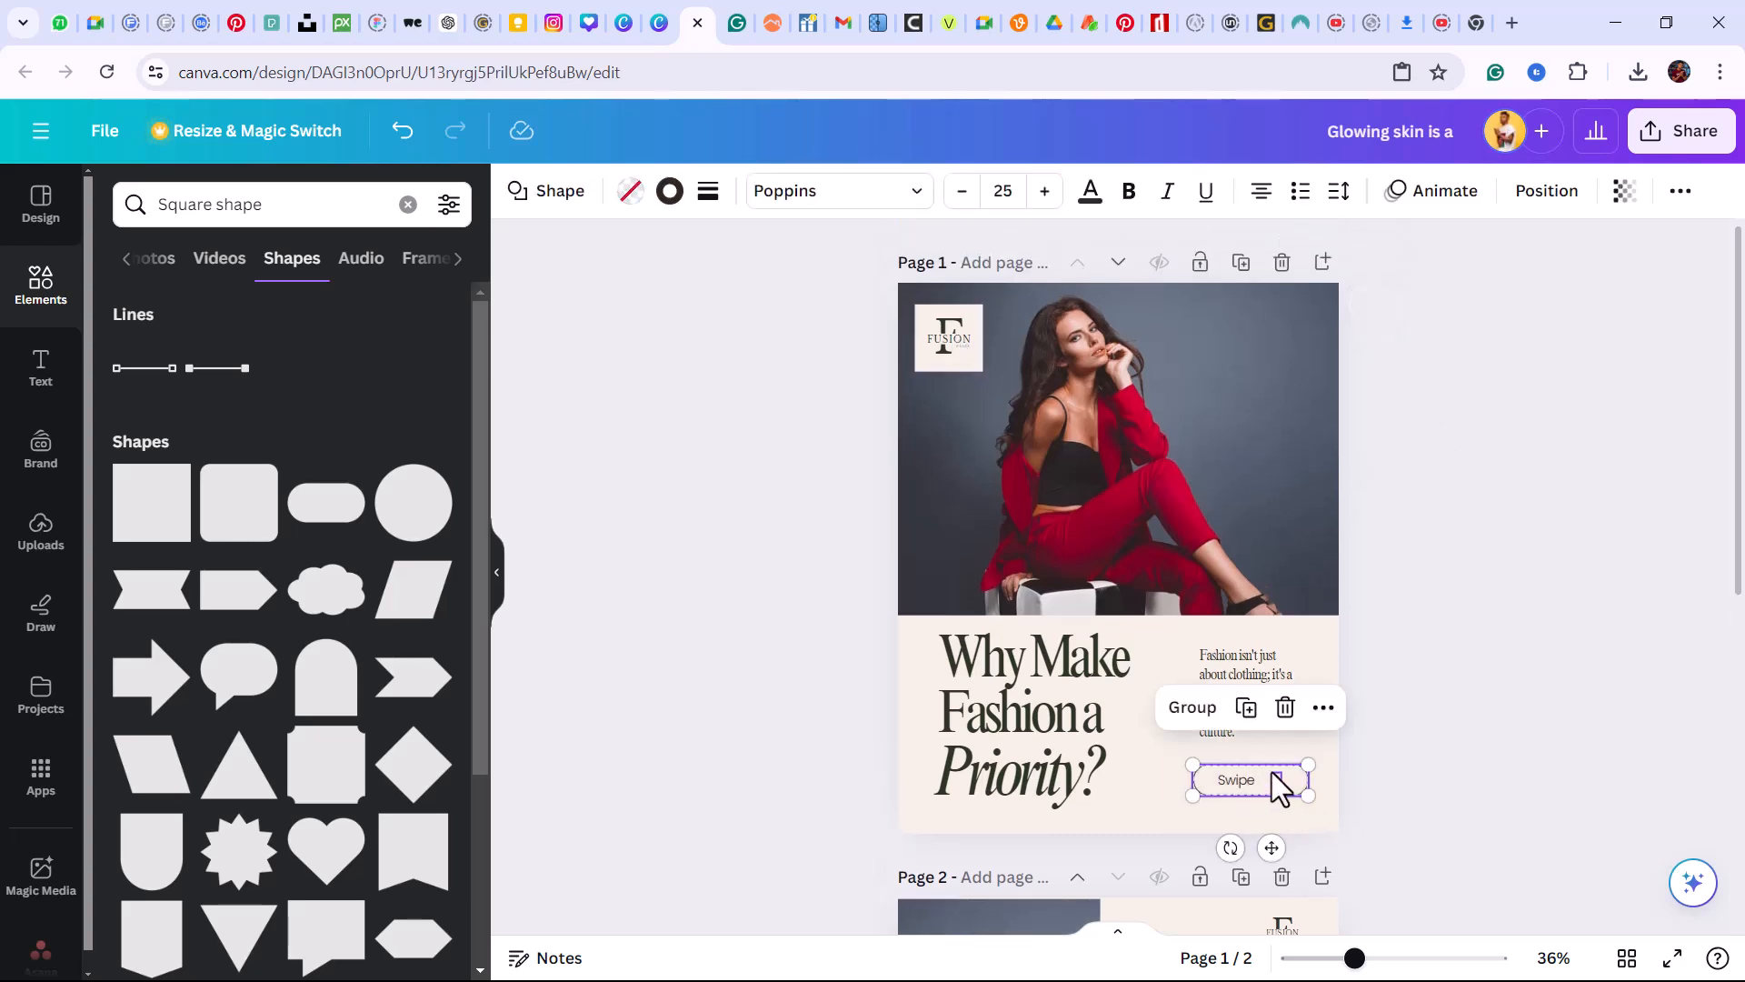
left_click(1242, 660)
left_click_drag(1240, 649, 1242, 665)
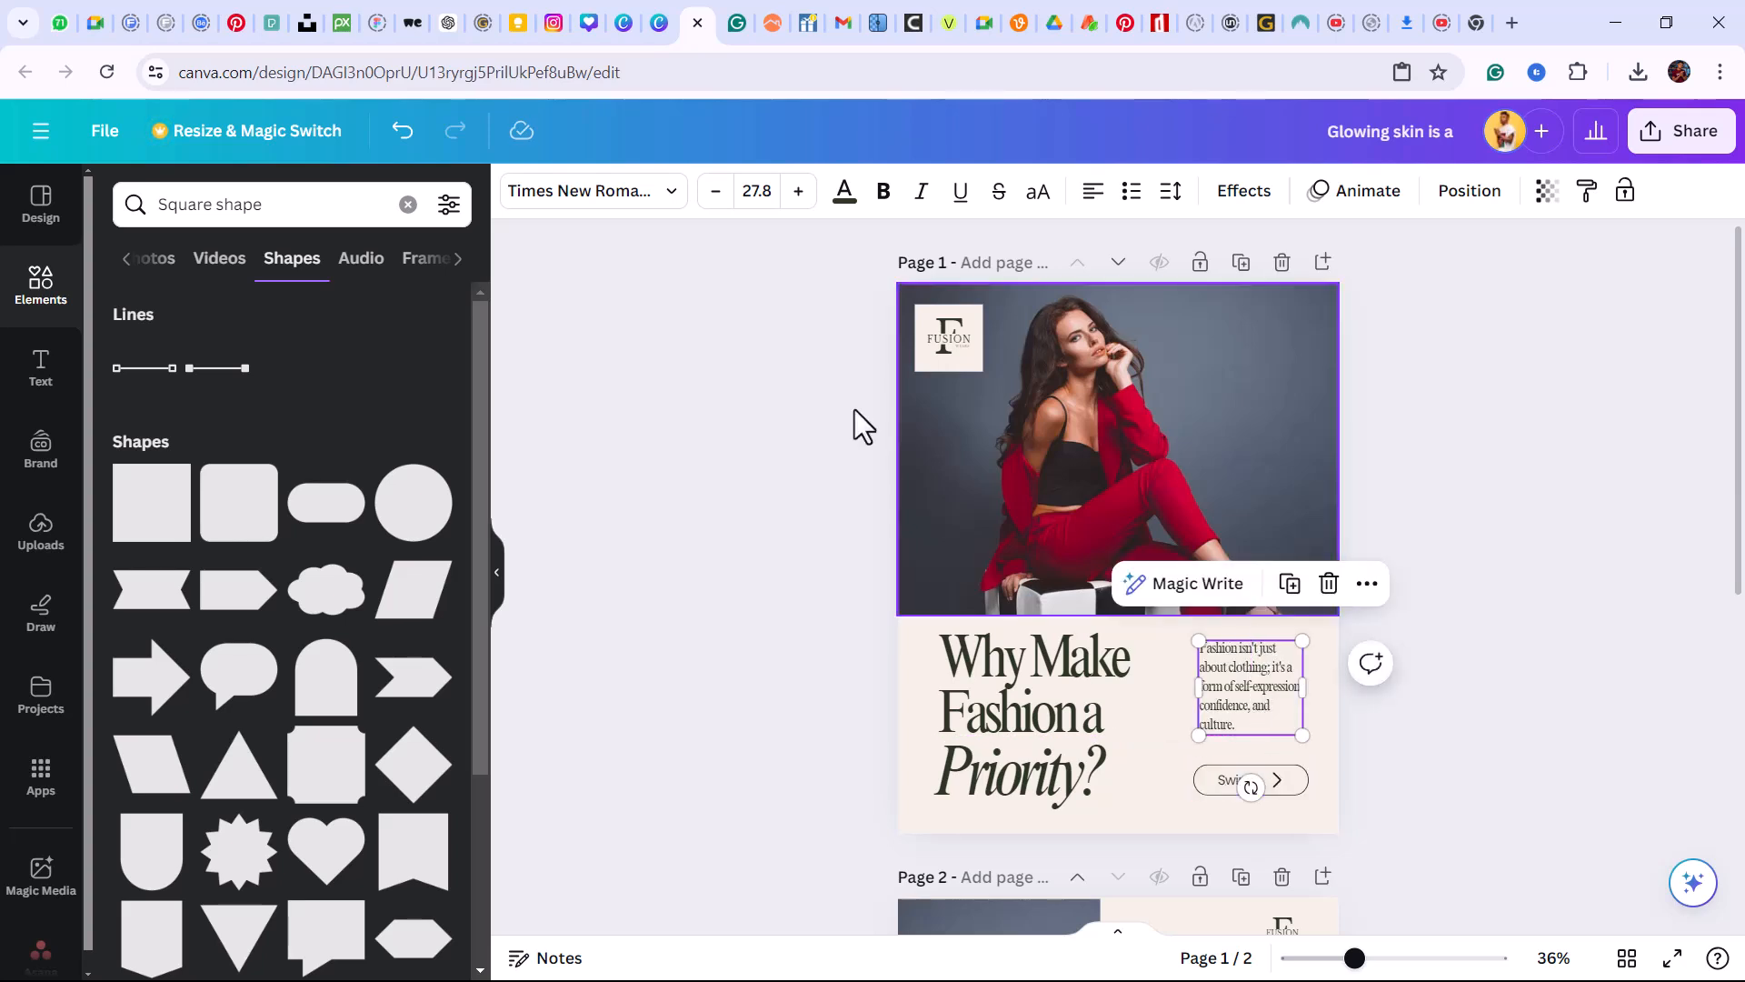
mouse_move(946, 342)
left_mouse_down()
mouse_move(1028, 471)
mouse_move(1141, 766)
mouse_move(1216, 776)
mouse_move(954, 779)
mouse_move(963, 805)
mouse_move(931, 572)
mouse_move(989, 455)
mouse_move(995, 380)
mouse_move(959, 318)
mouse_move(1108, 524)
mouse_move(1157, 749)
mouse_move(1291, 795)
mouse_move(1095, 740)
mouse_move(954, 379)
mouse_move(967, 335)
mouse_move(952, 351)
mouse_move(973, 418)
mouse_move(953, 340)
left_mouse_up()
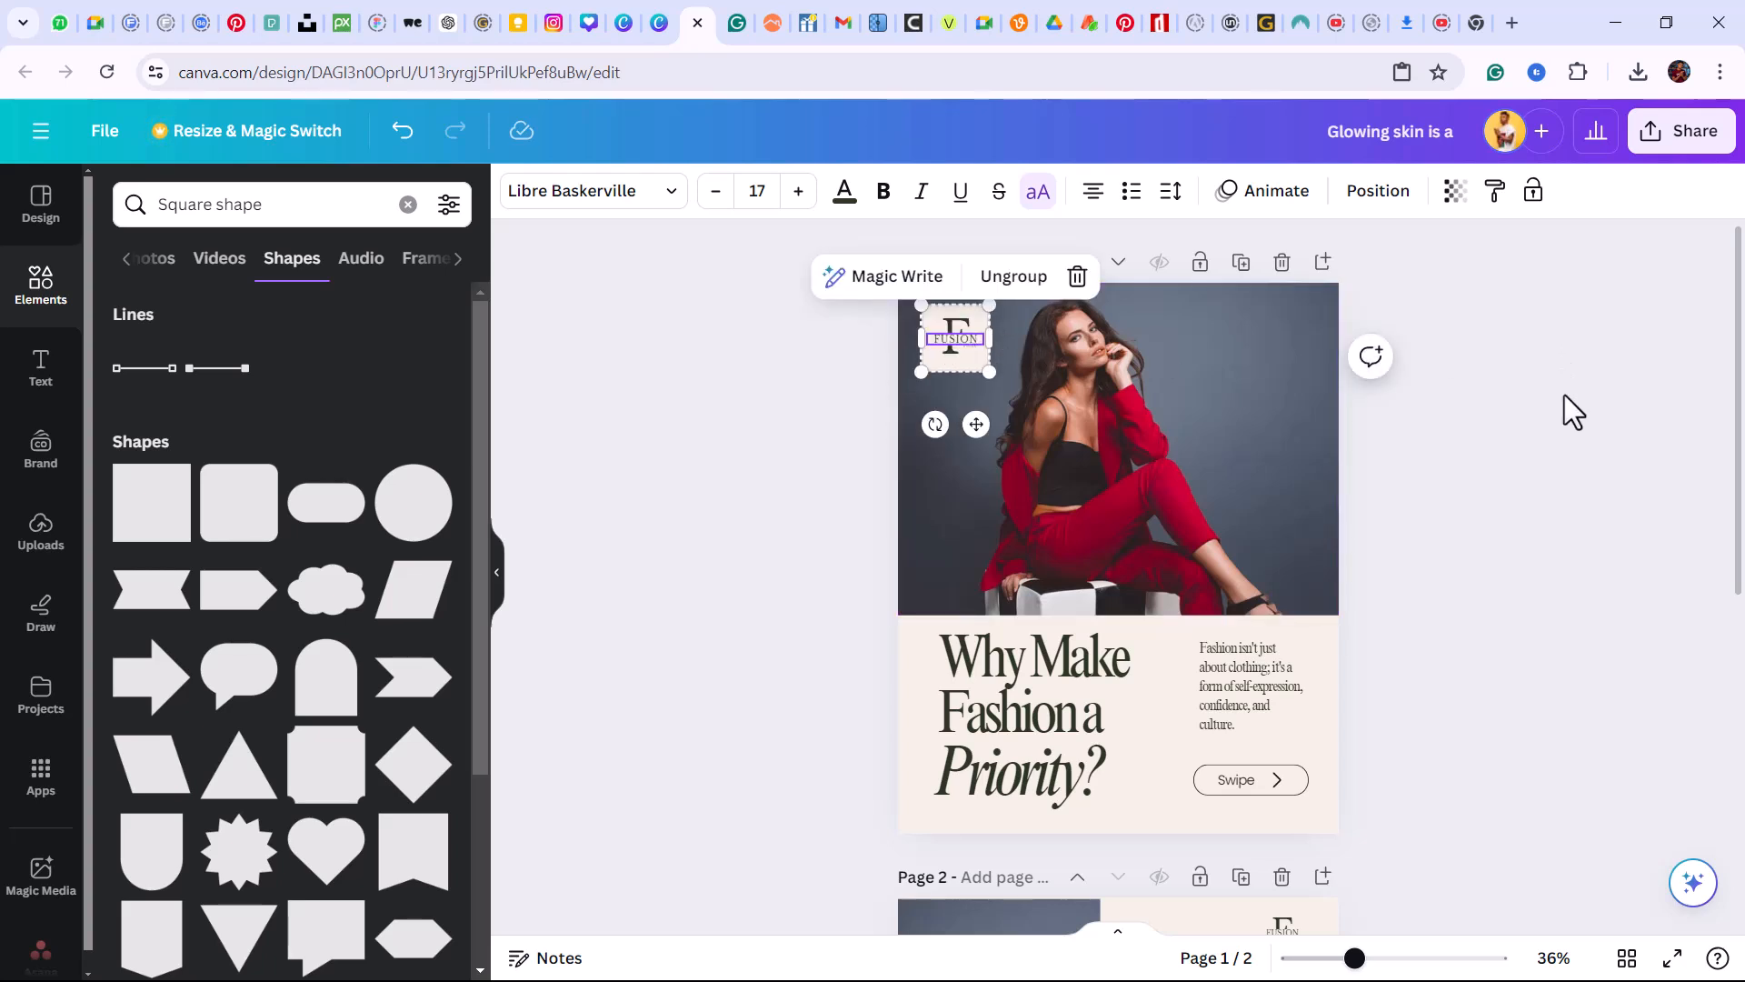
Copy the Slide 2 title "Fashion as Self-Expression" from the ChatGPT carousel outline and return to page 2 in Canva
scroll(1733, 473, "down", 6)
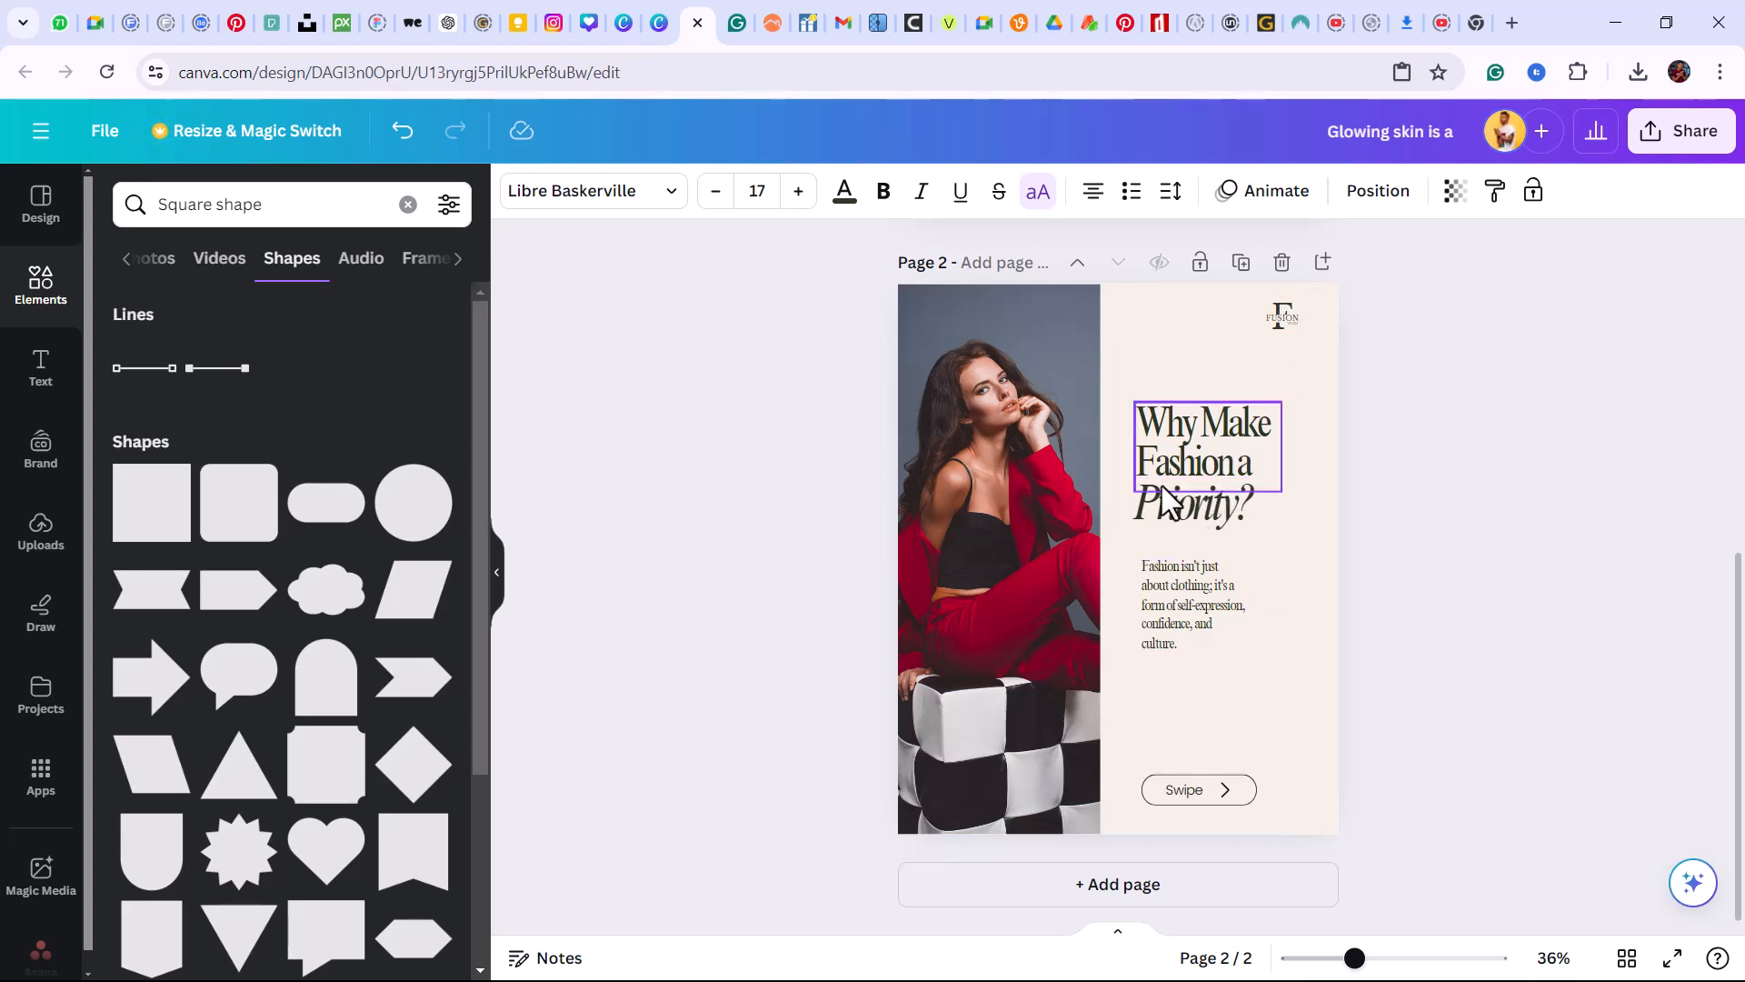
left_click(453, 40)
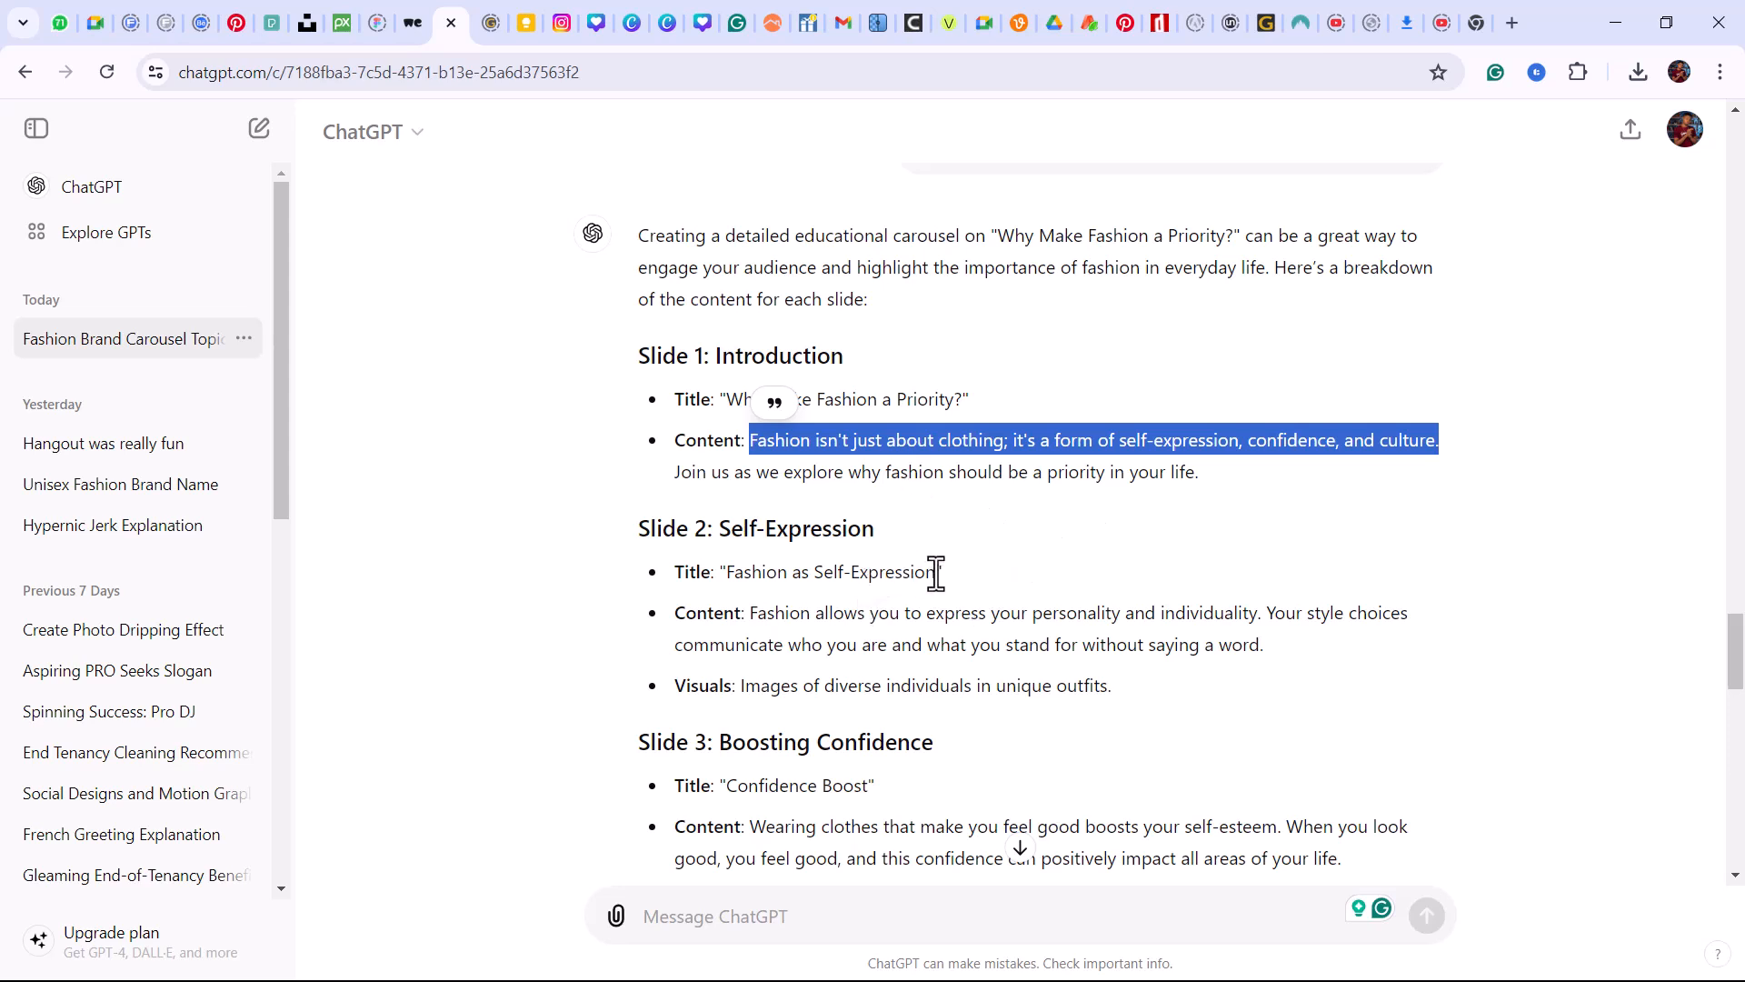
left_click(695, 30)
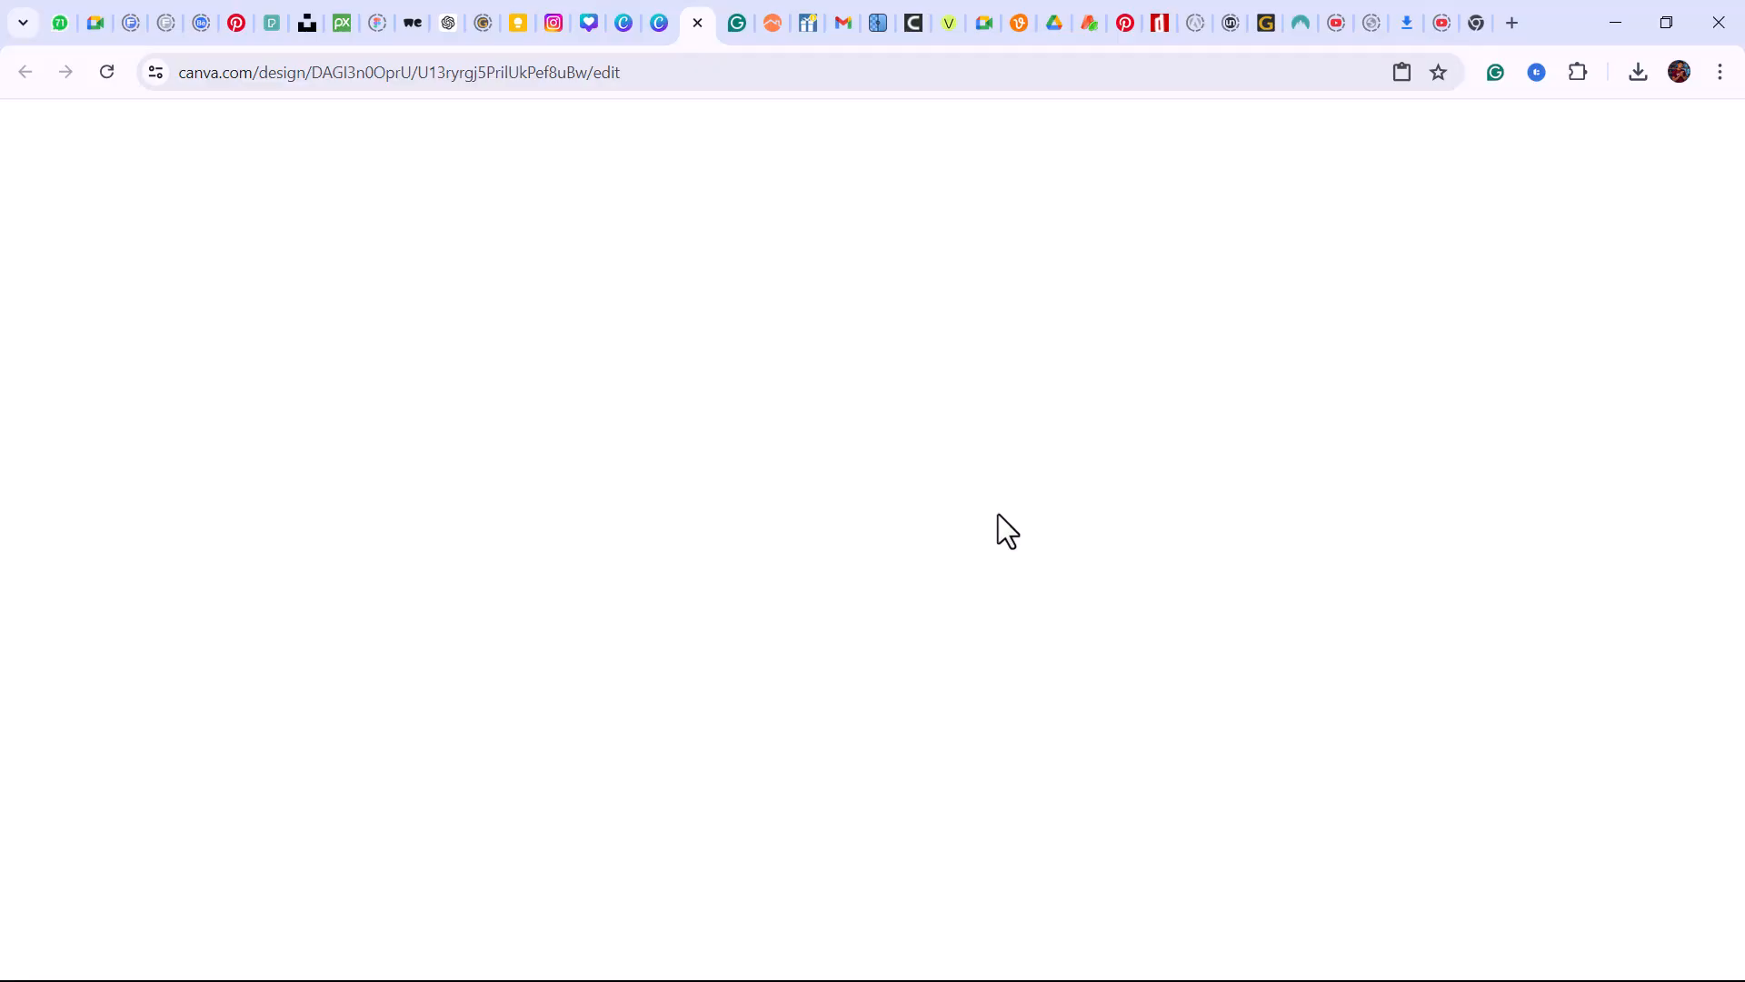
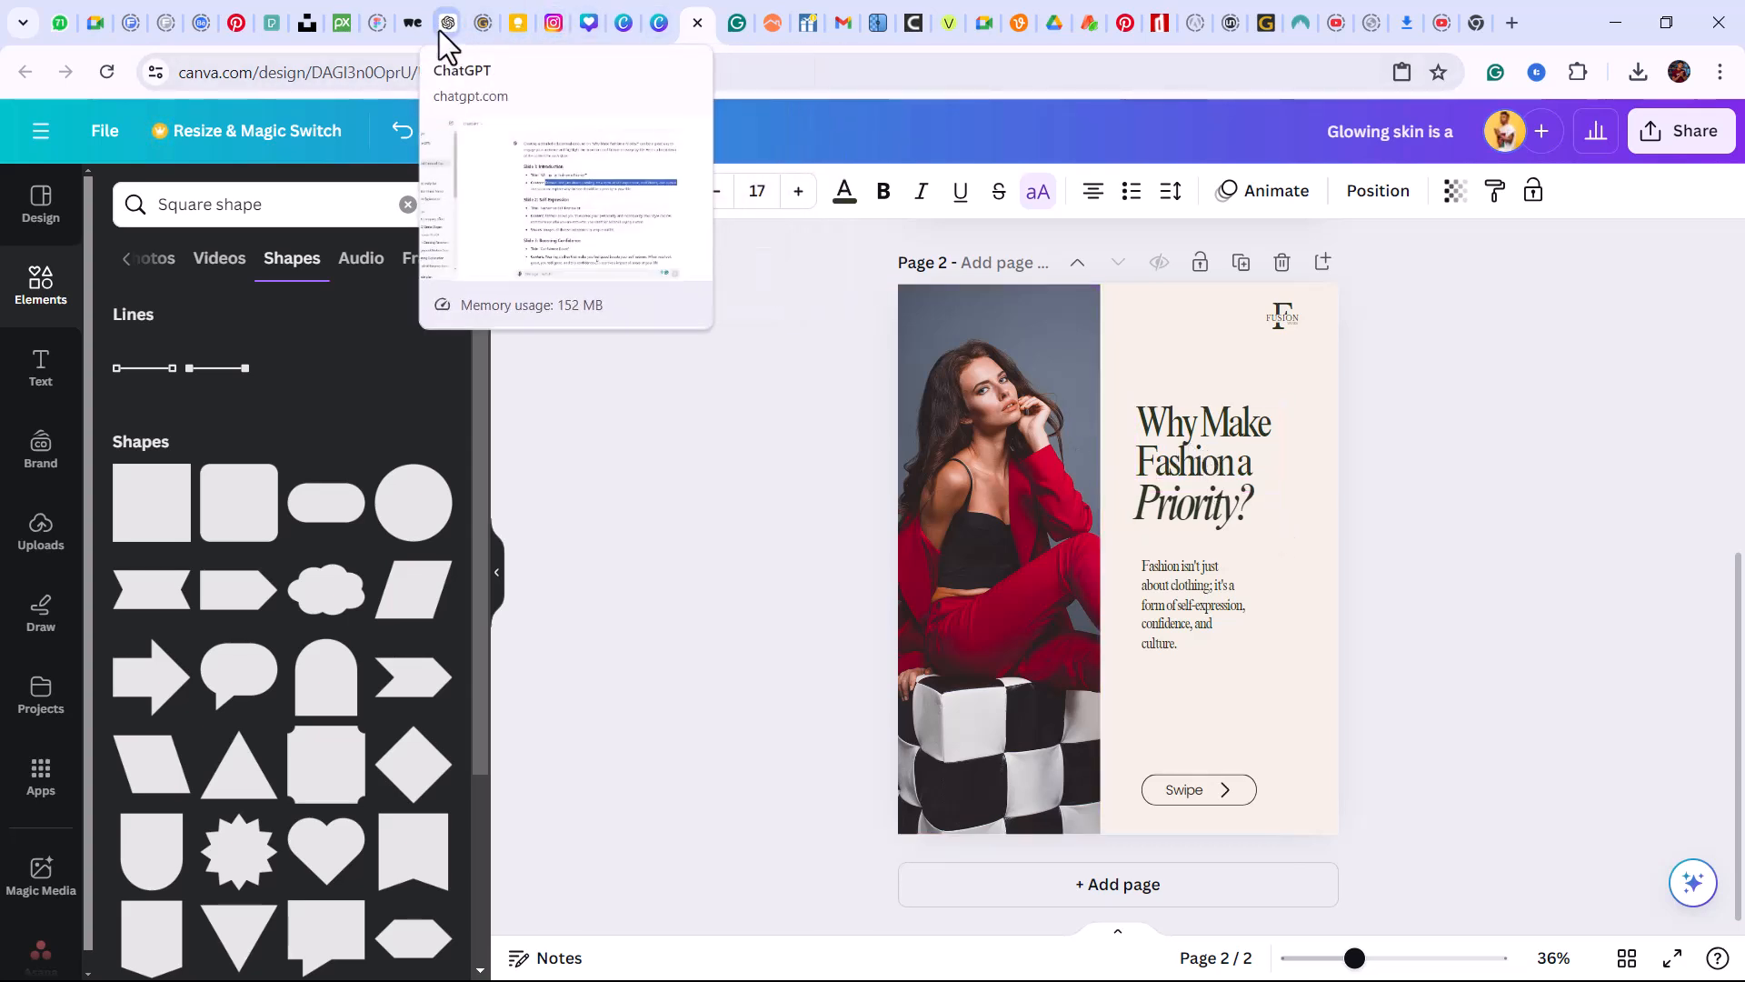
left_click(440, 29)
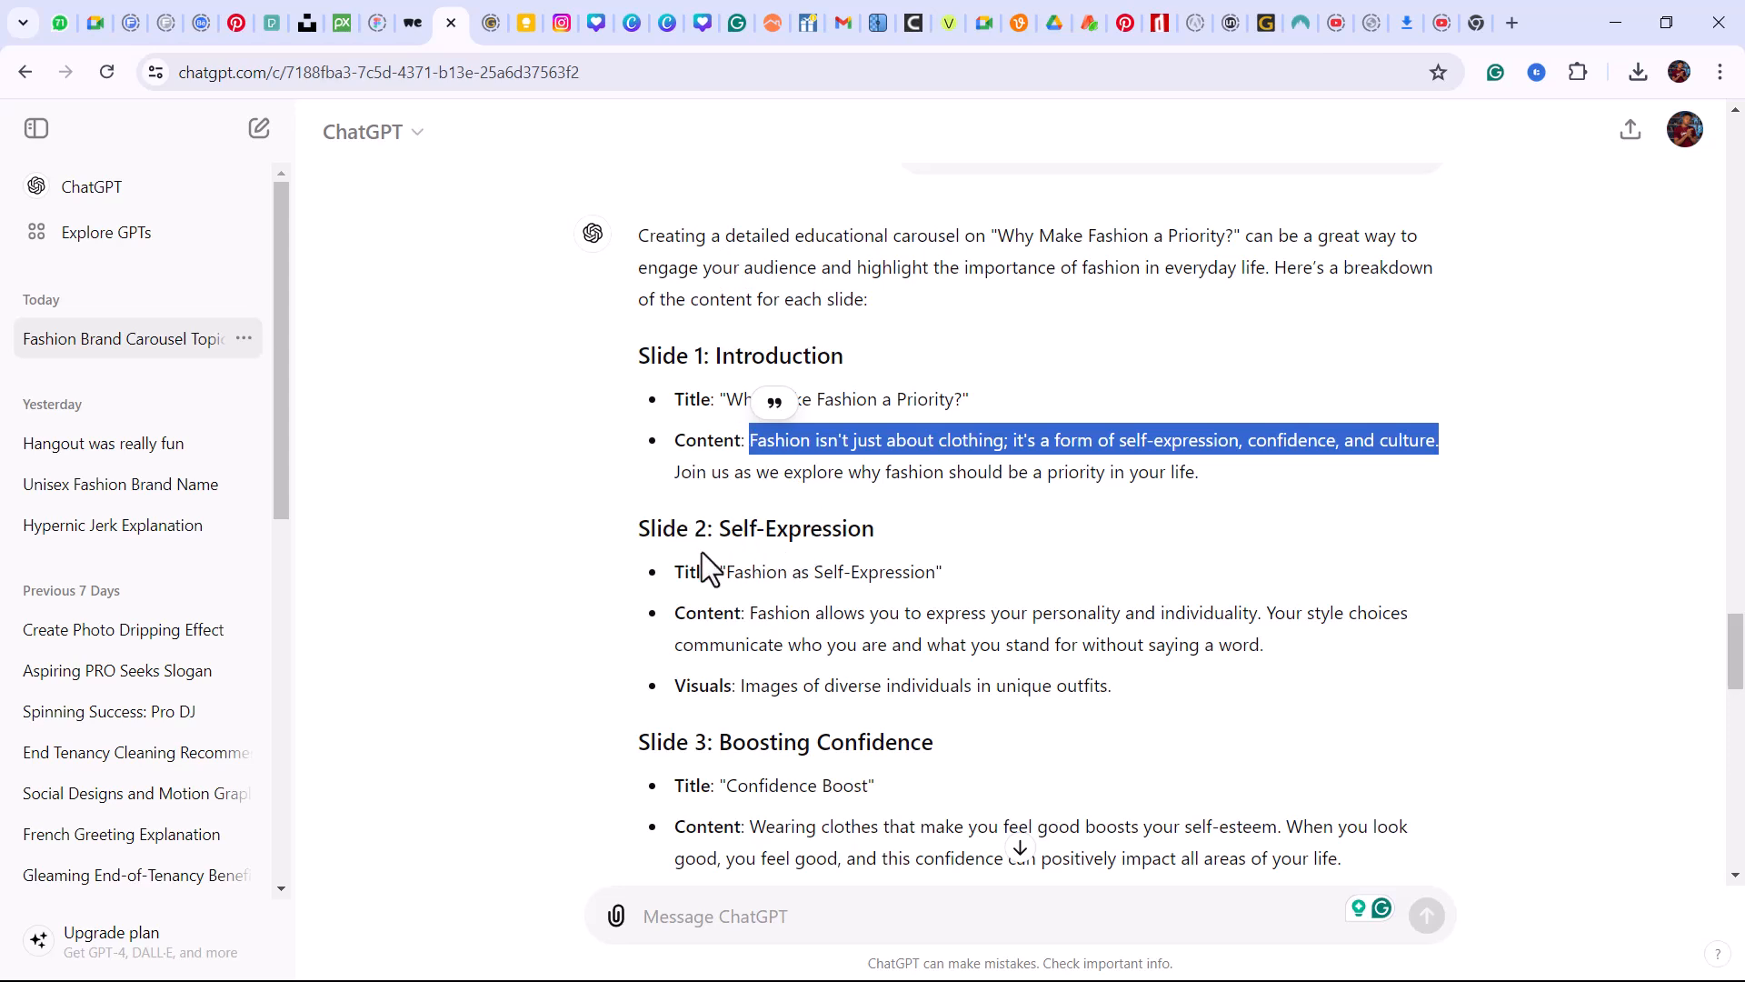
left_click_drag(727, 575, 927, 578)
right_click(909, 582)
left_click(989, 598)
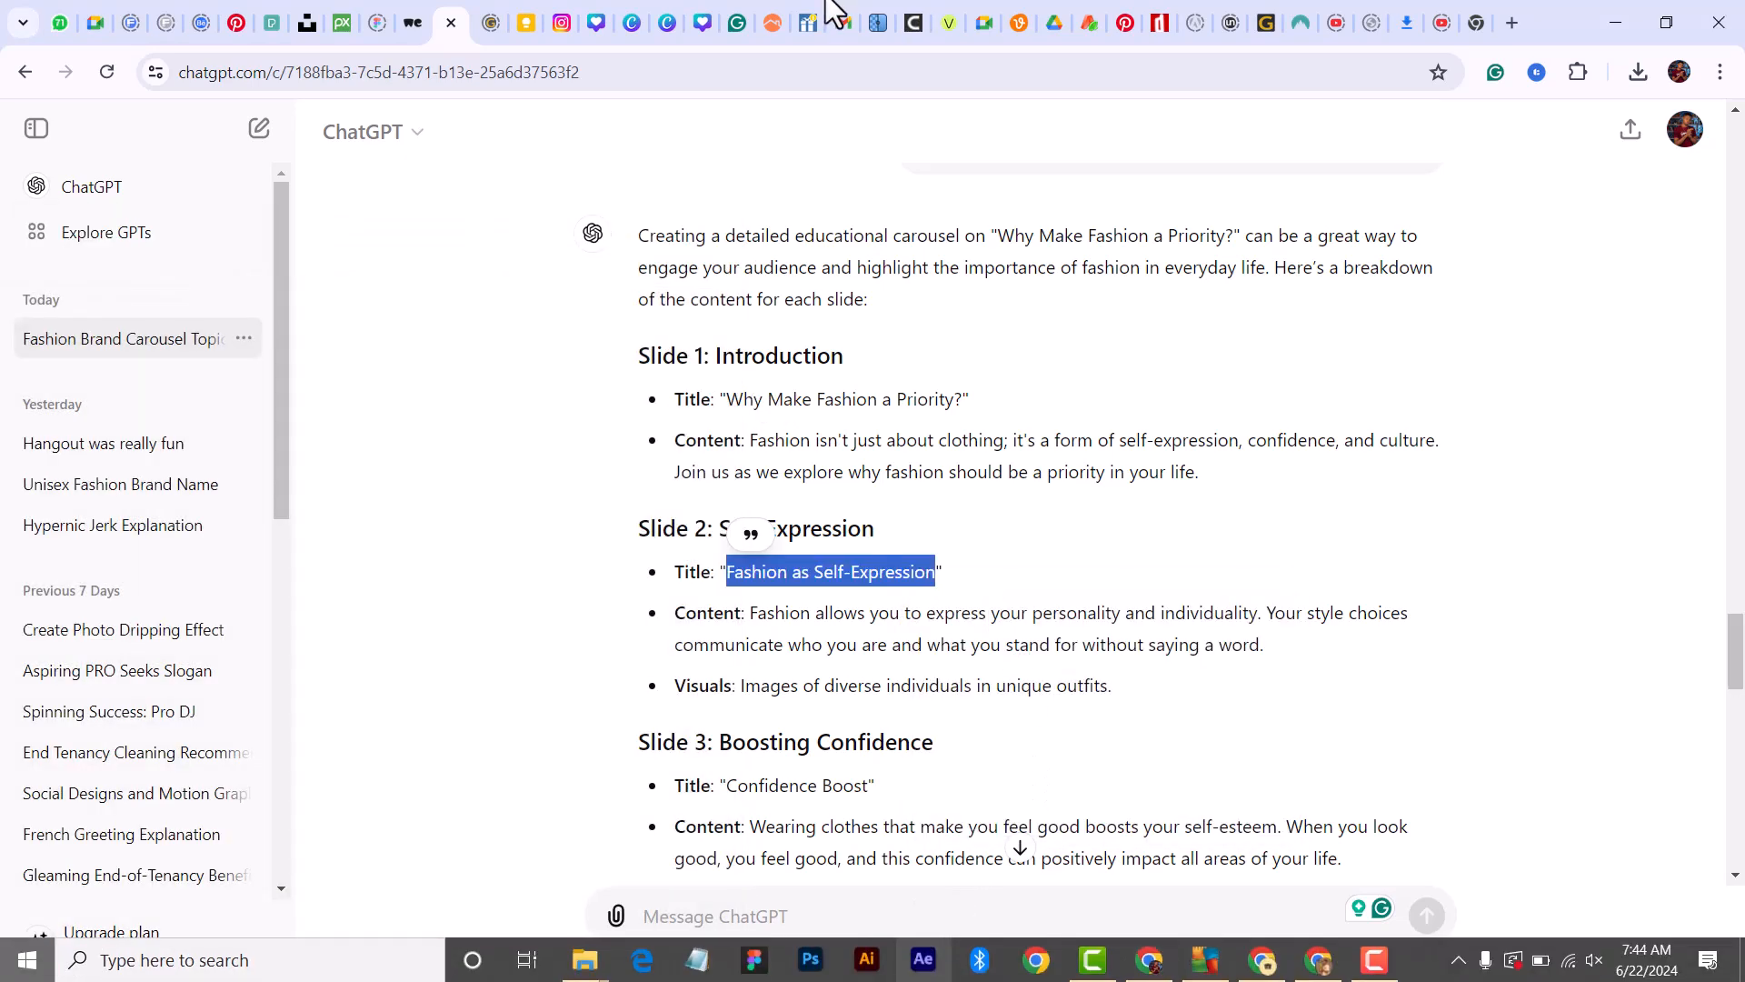
left_click(712, 27)
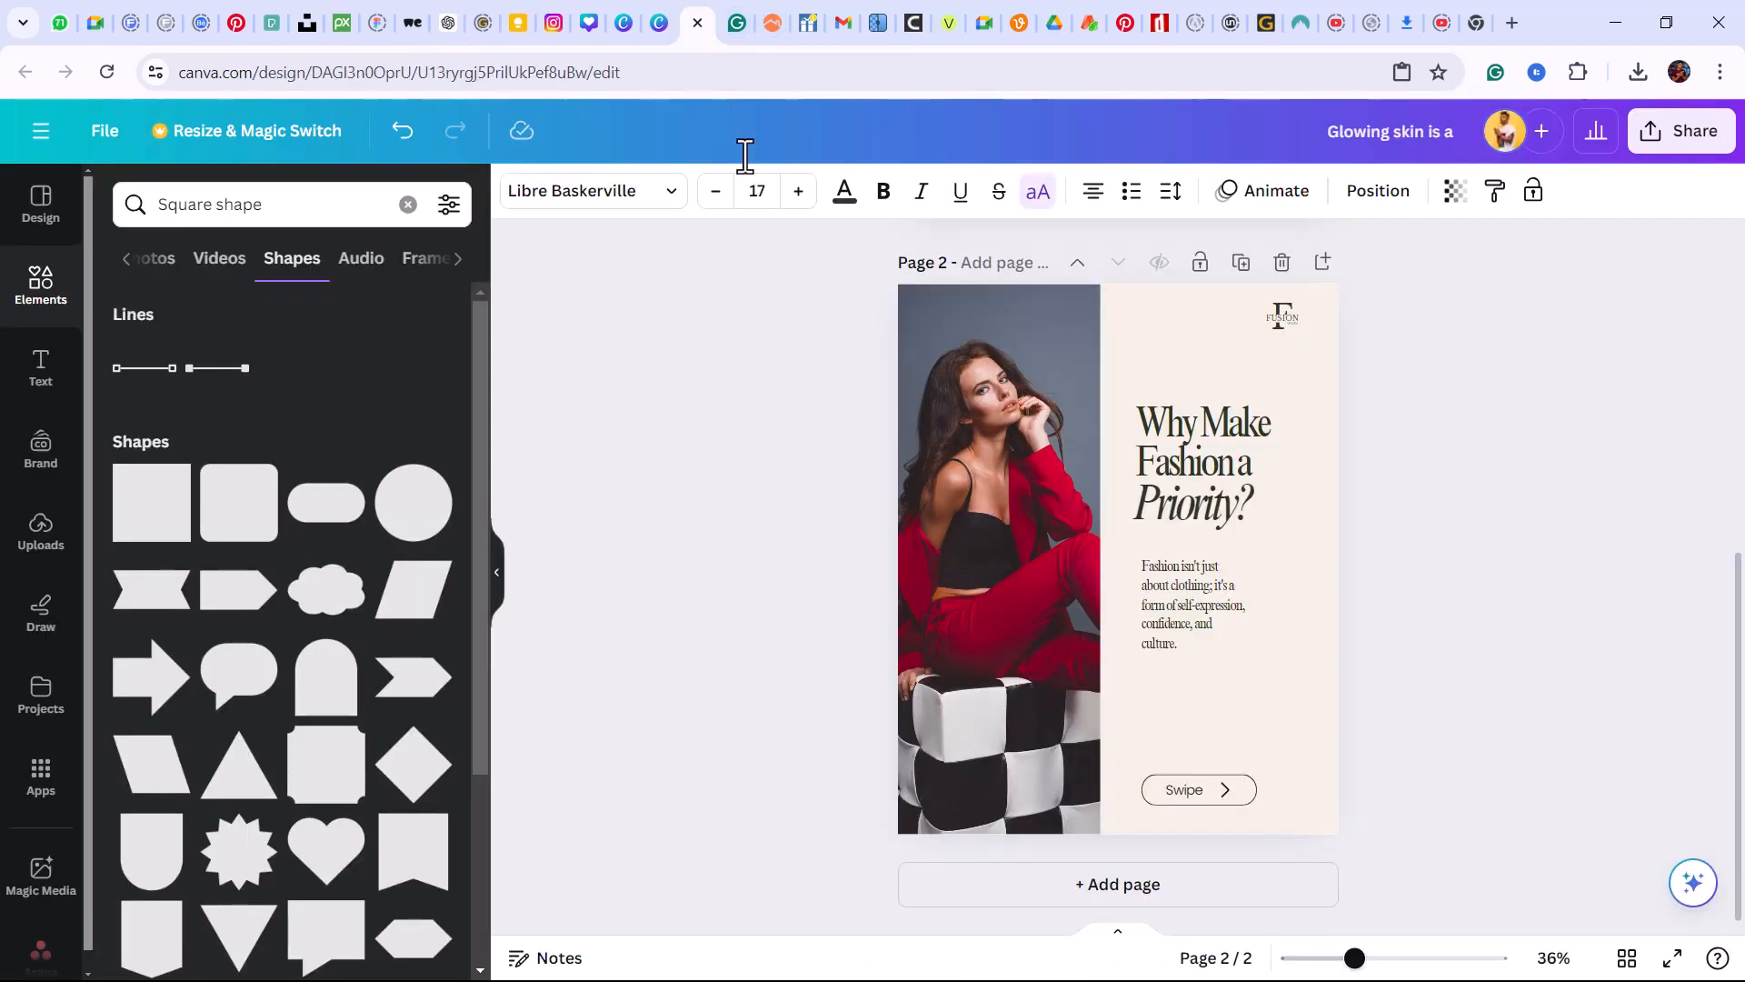
left_click(1216, 512)
key("Delete")
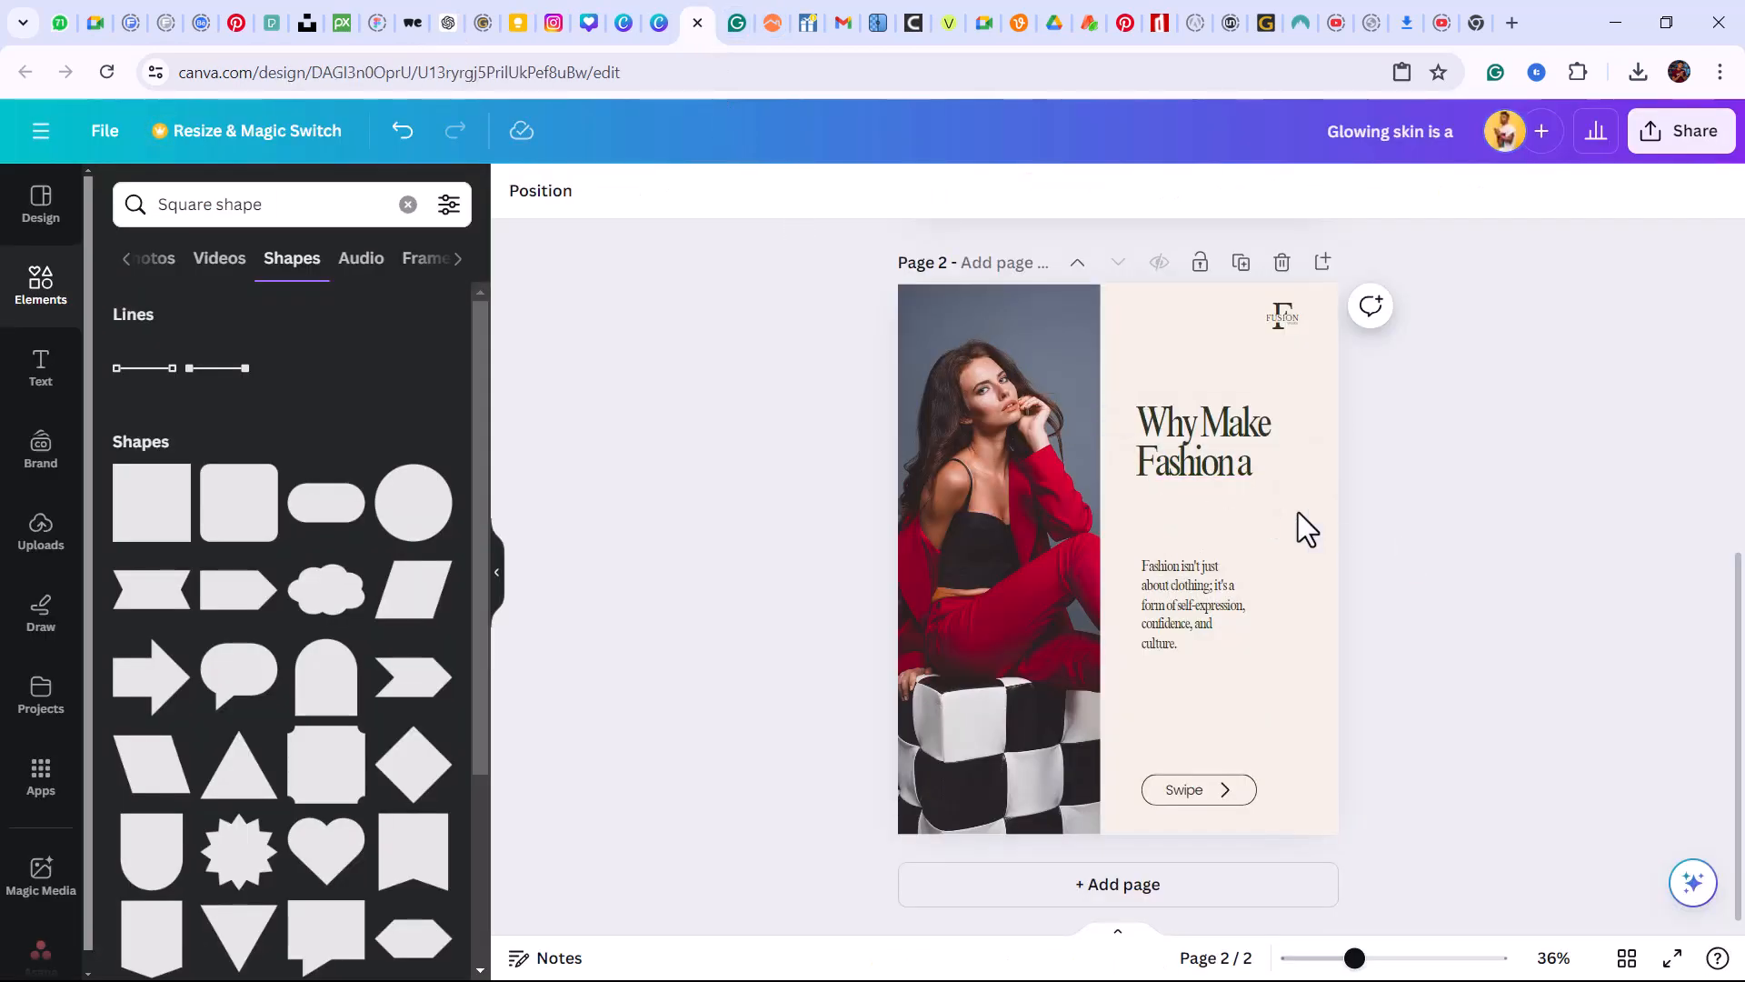
left_click(1240, 475)
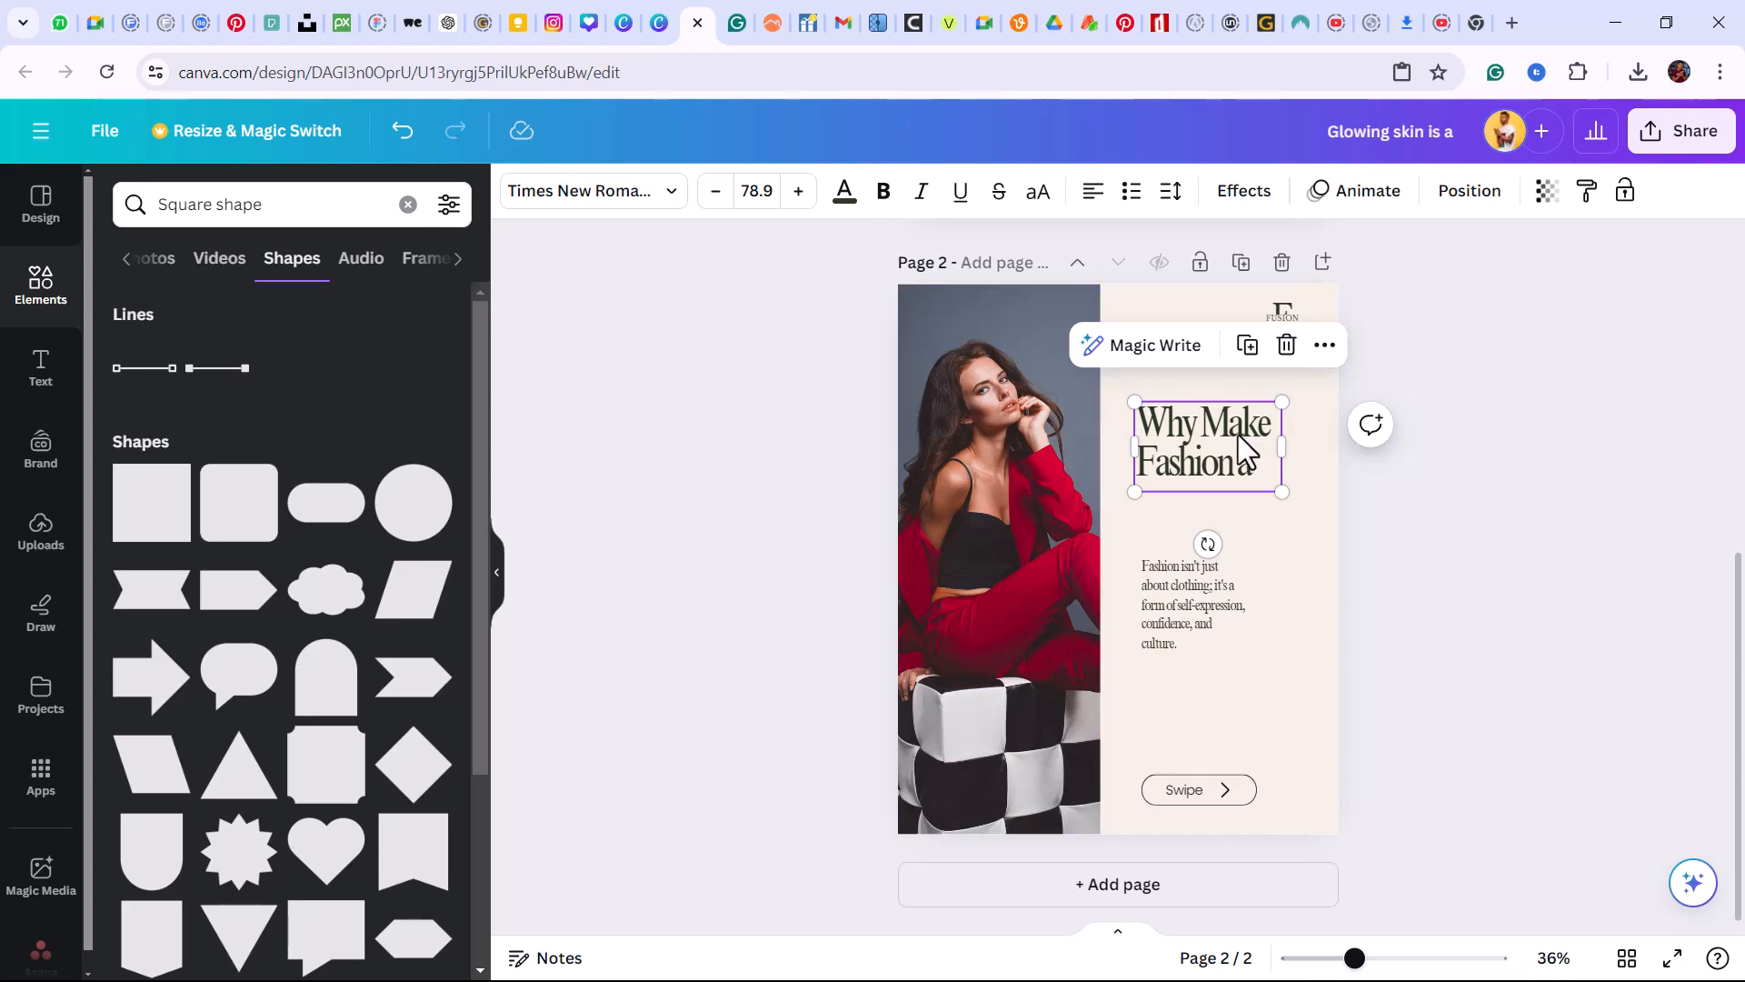
double_click(1250, 461)
key("ctrl+z")
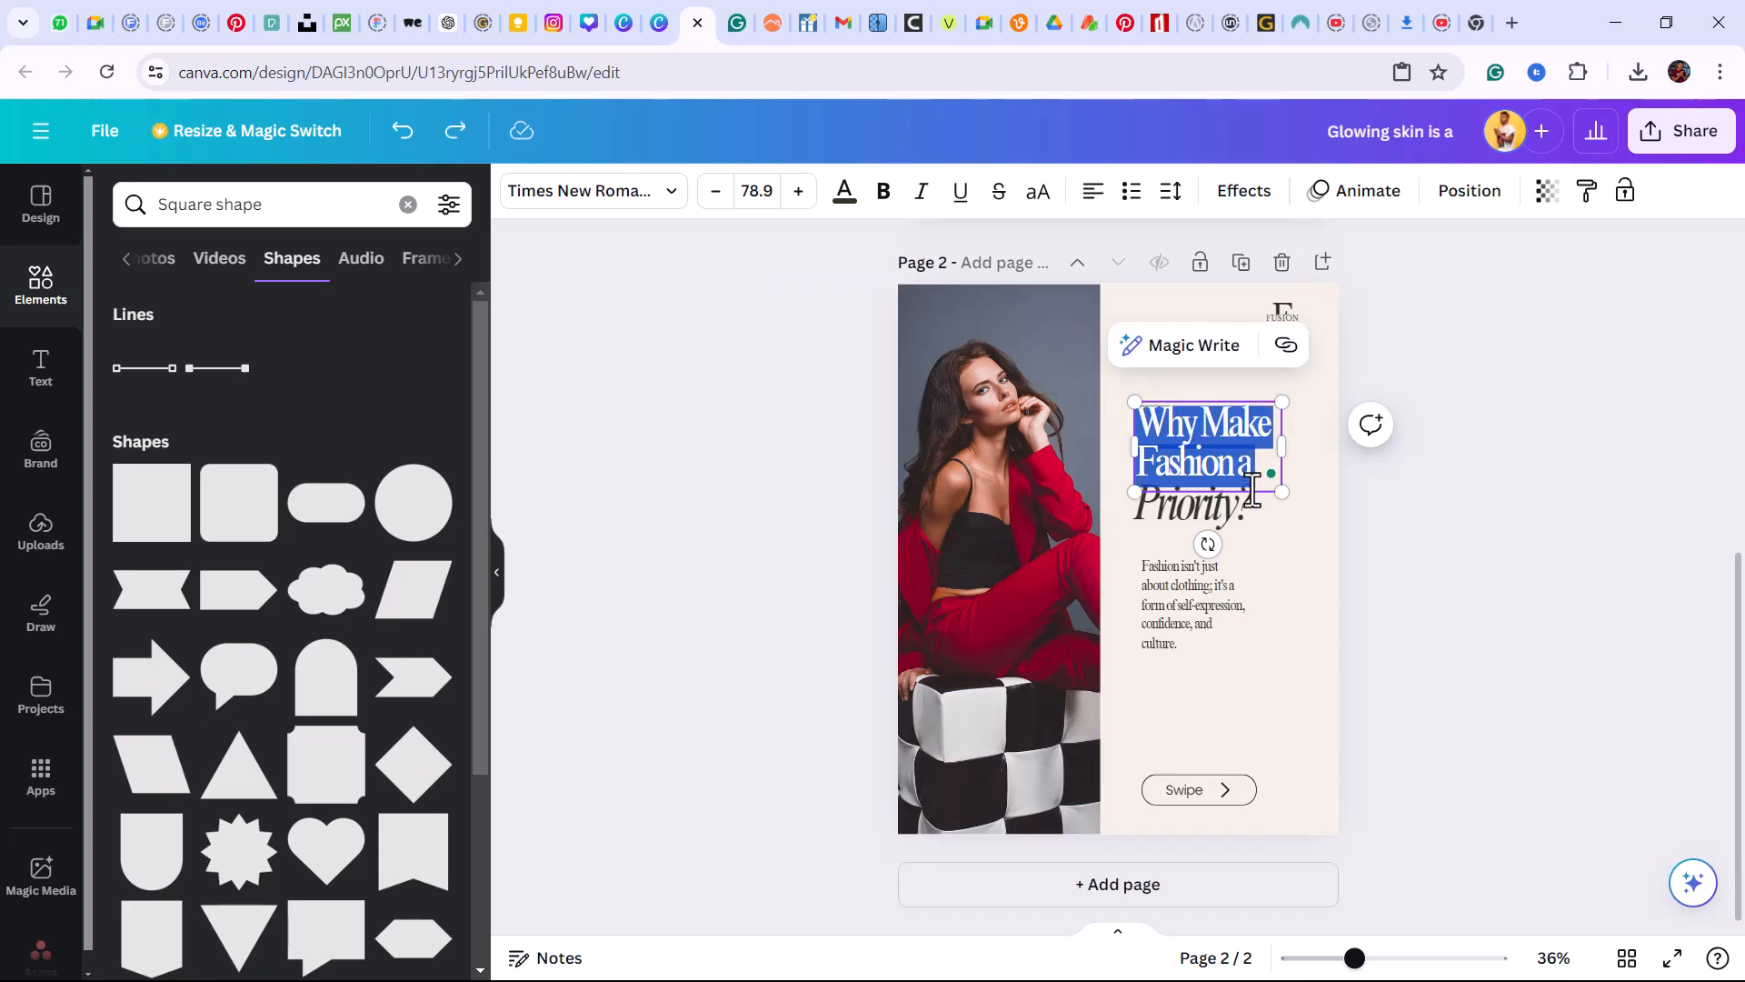
left_click(1267, 533)
Delete "Why Make Fashion a" on page 2, move "Priority?" into its place and replace its text with "Fashion as Self-Expression"
left_click(1203, 440)
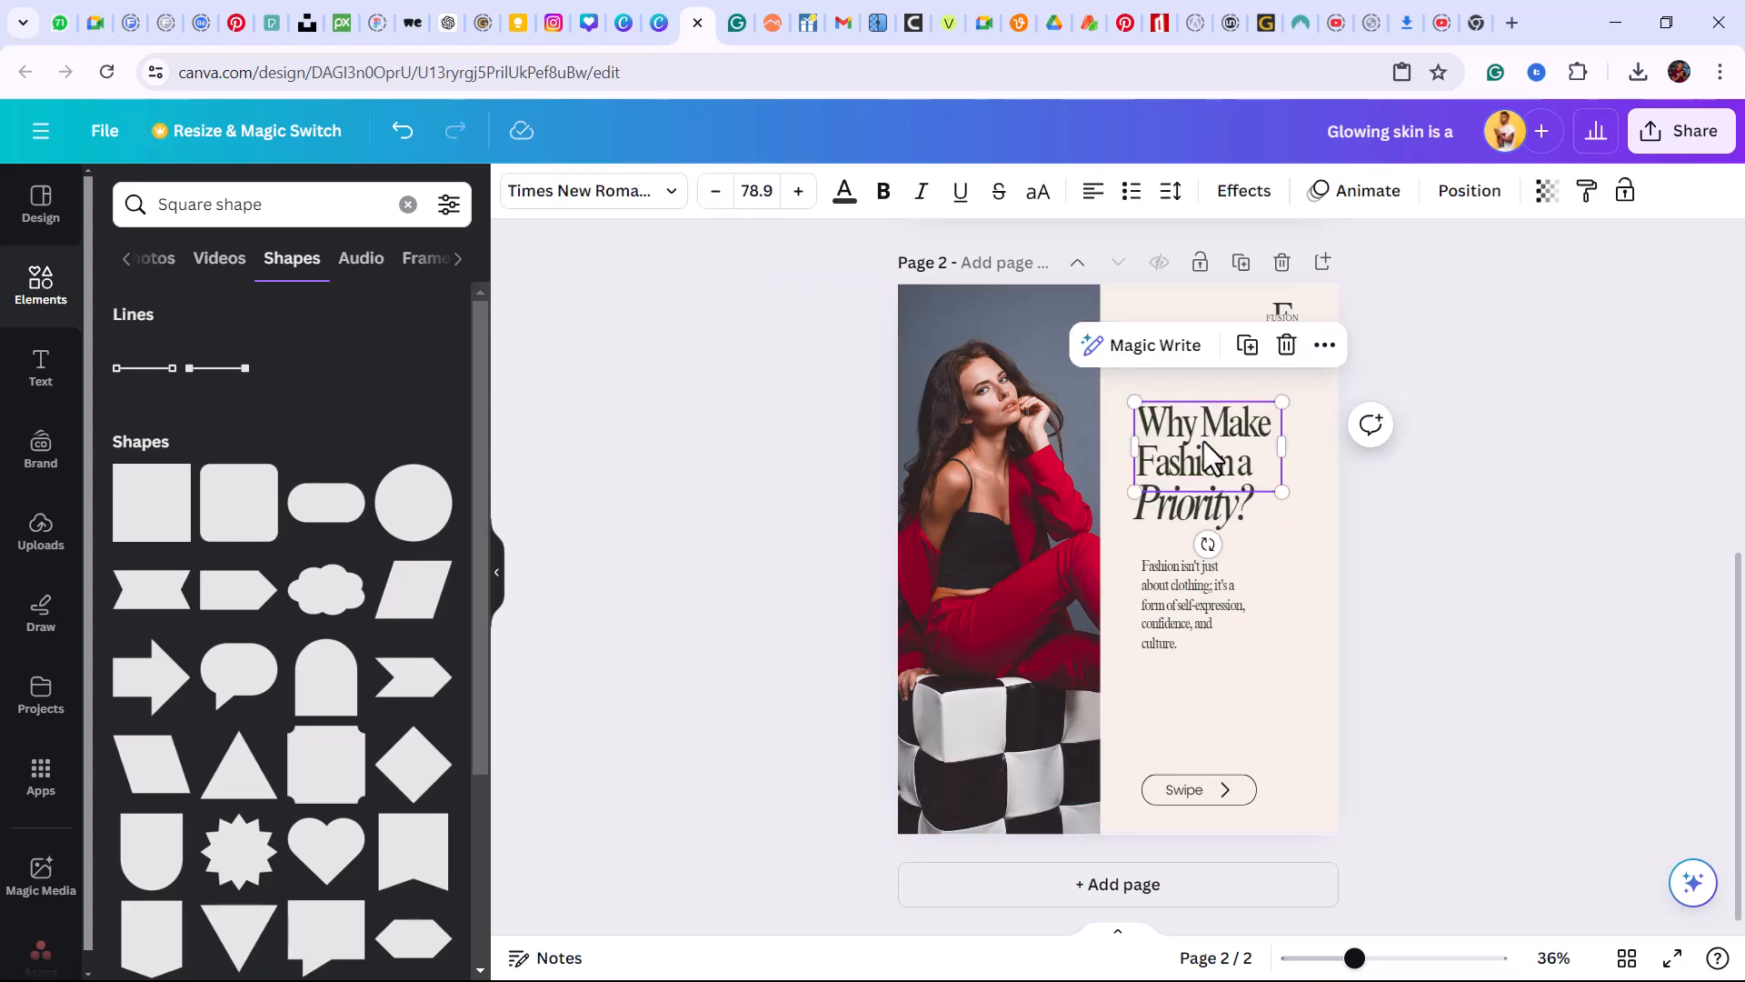
key("Delete")
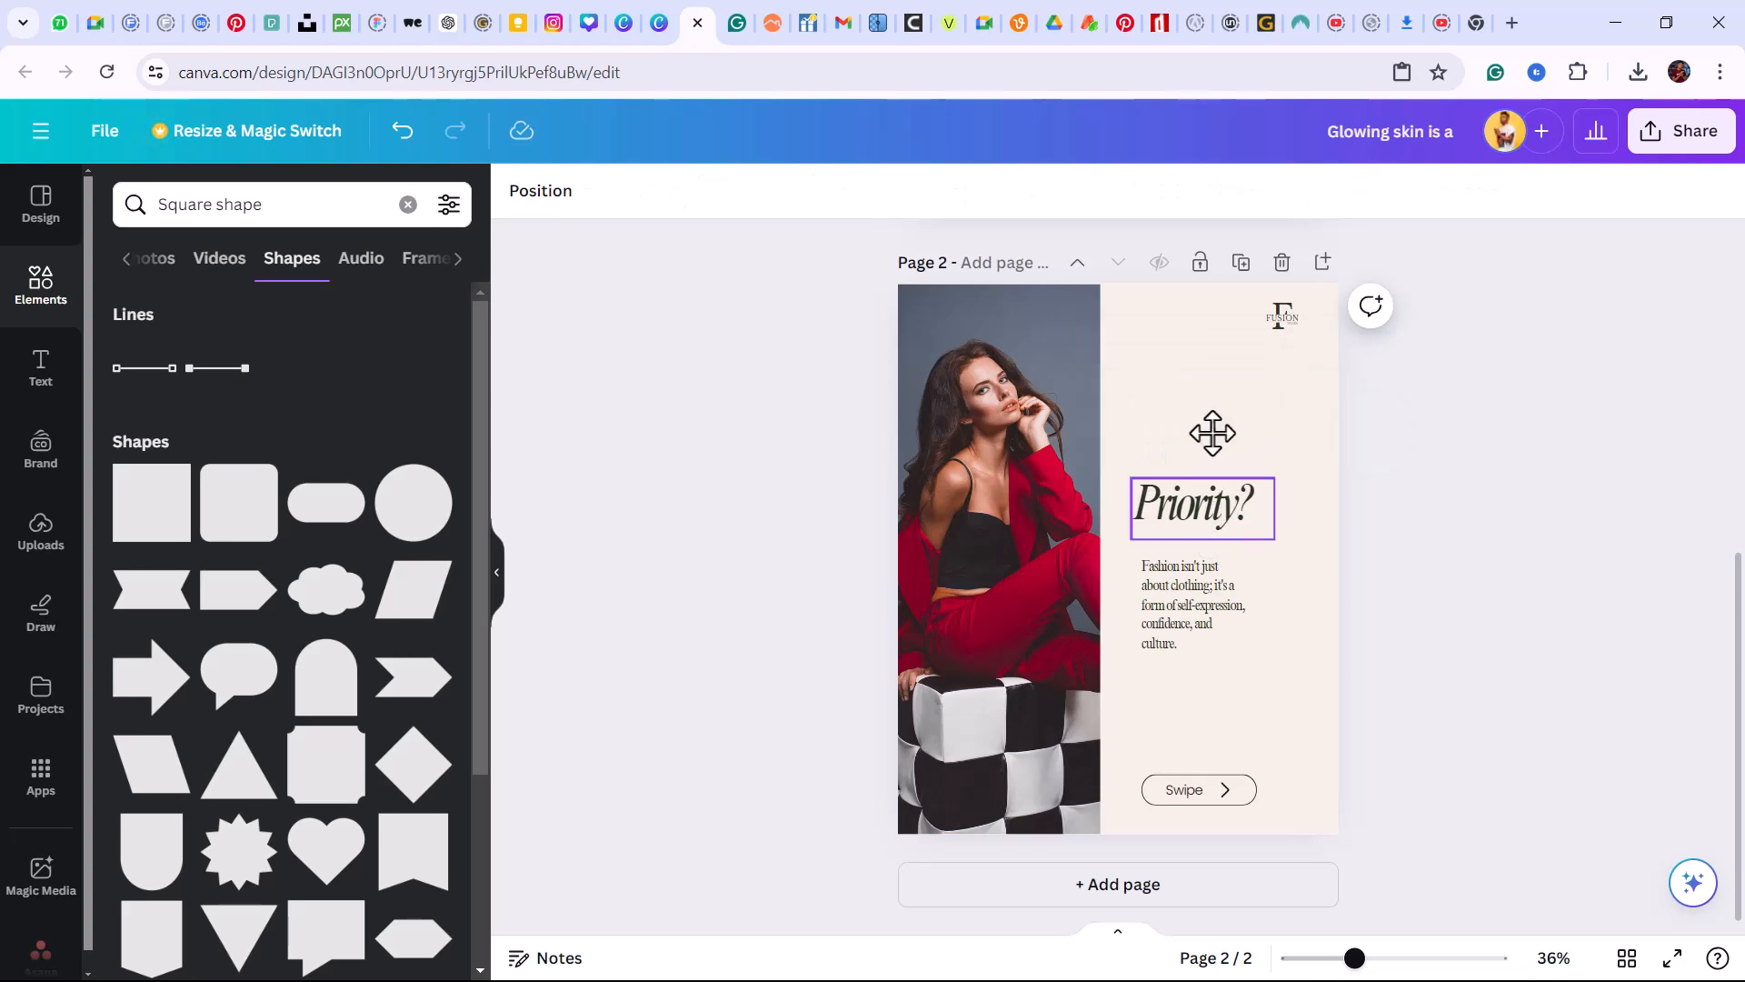
left_click_drag(1218, 511, 1230, 425)
double_click(1231, 428)
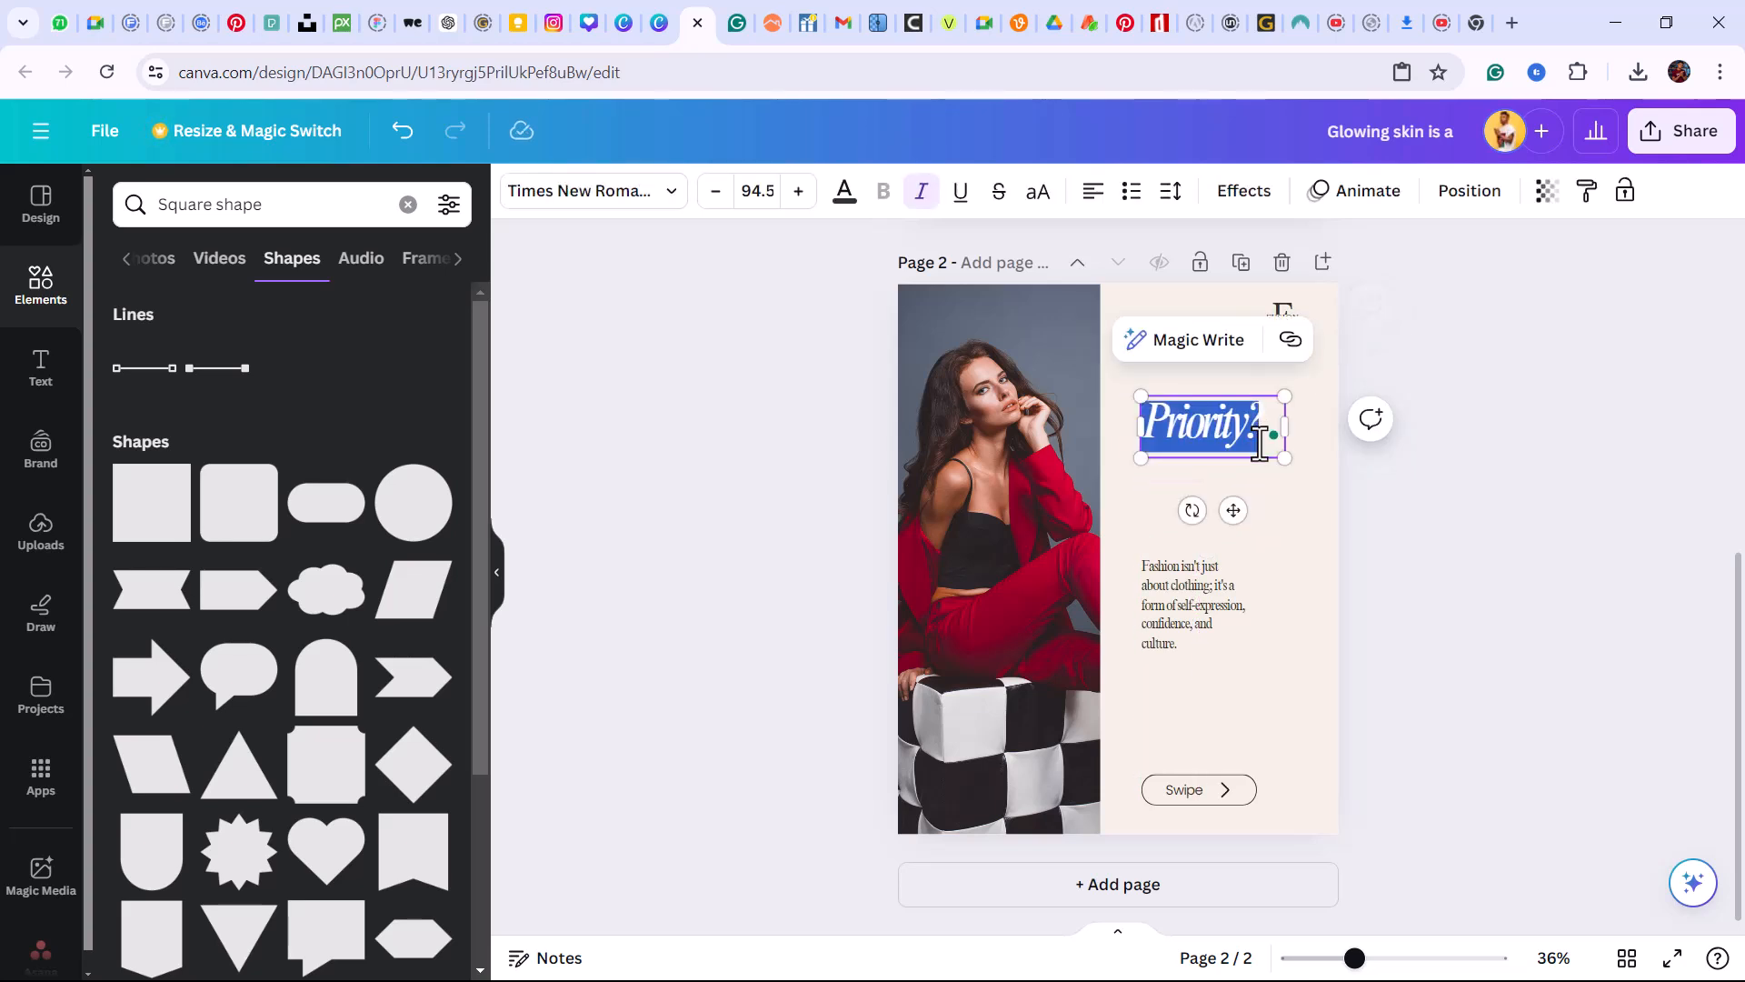
key("ctrl+v")
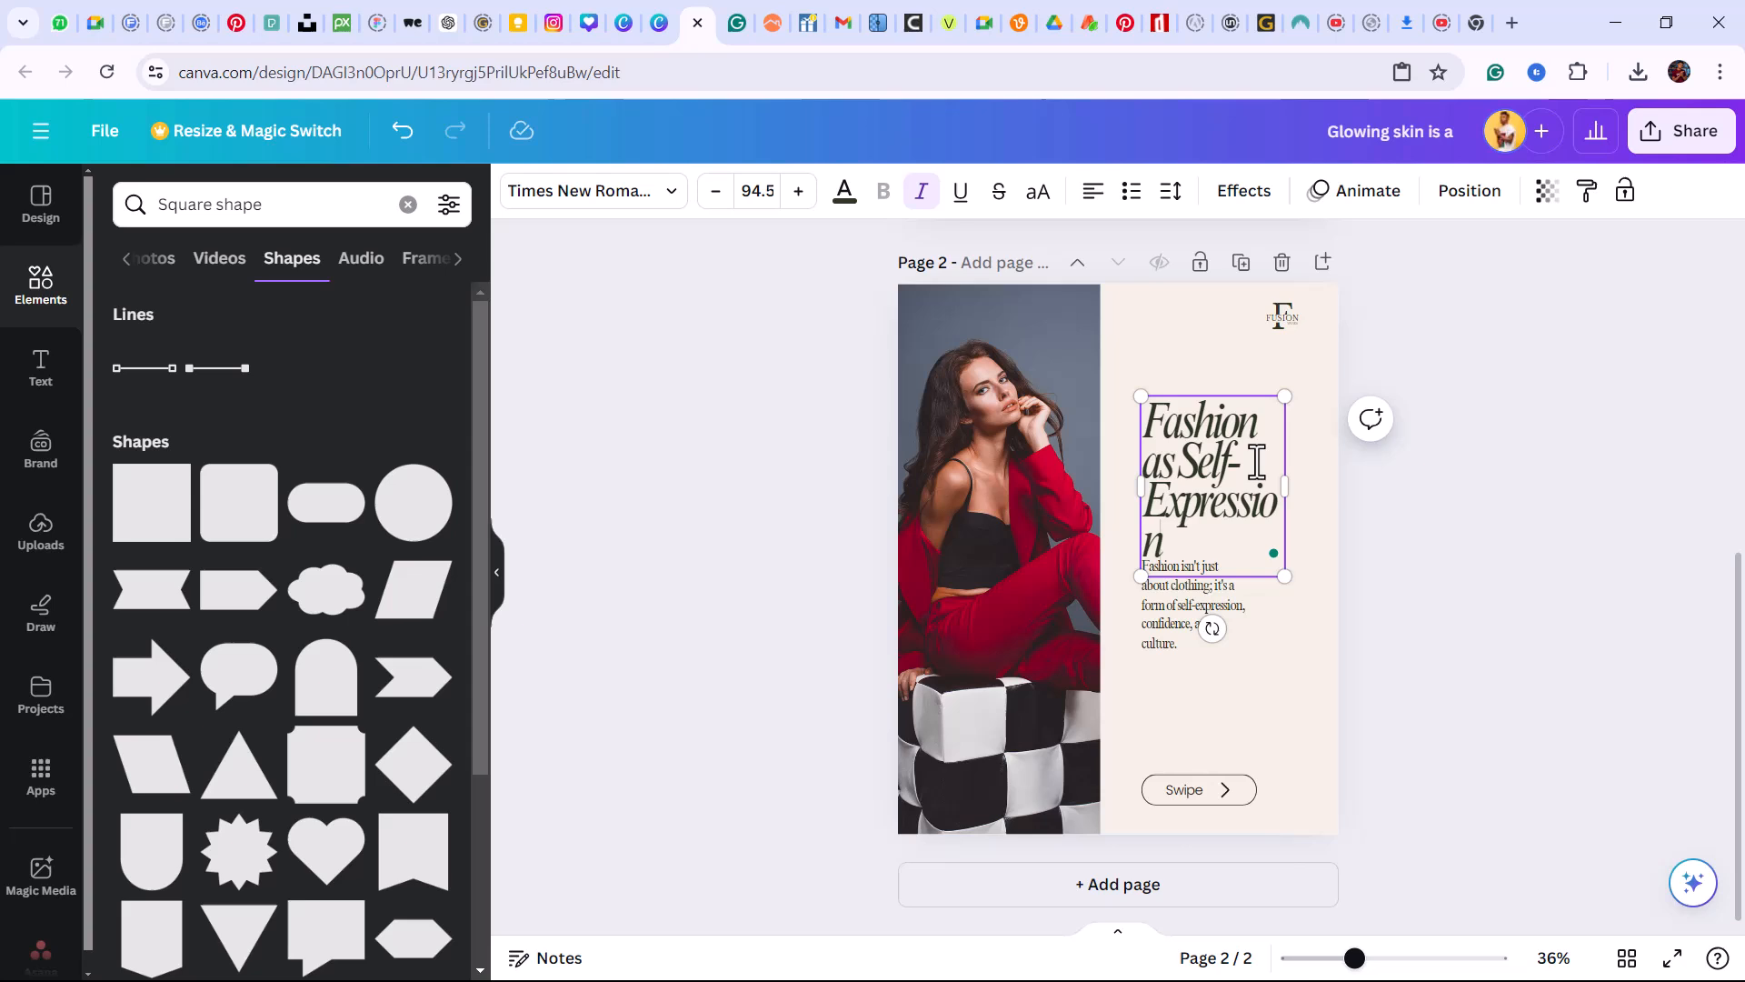
Insert a line break before "Self-Expression" in the title and widen its text box to the page's right edge
left_click(1188, 462)
key("Return")
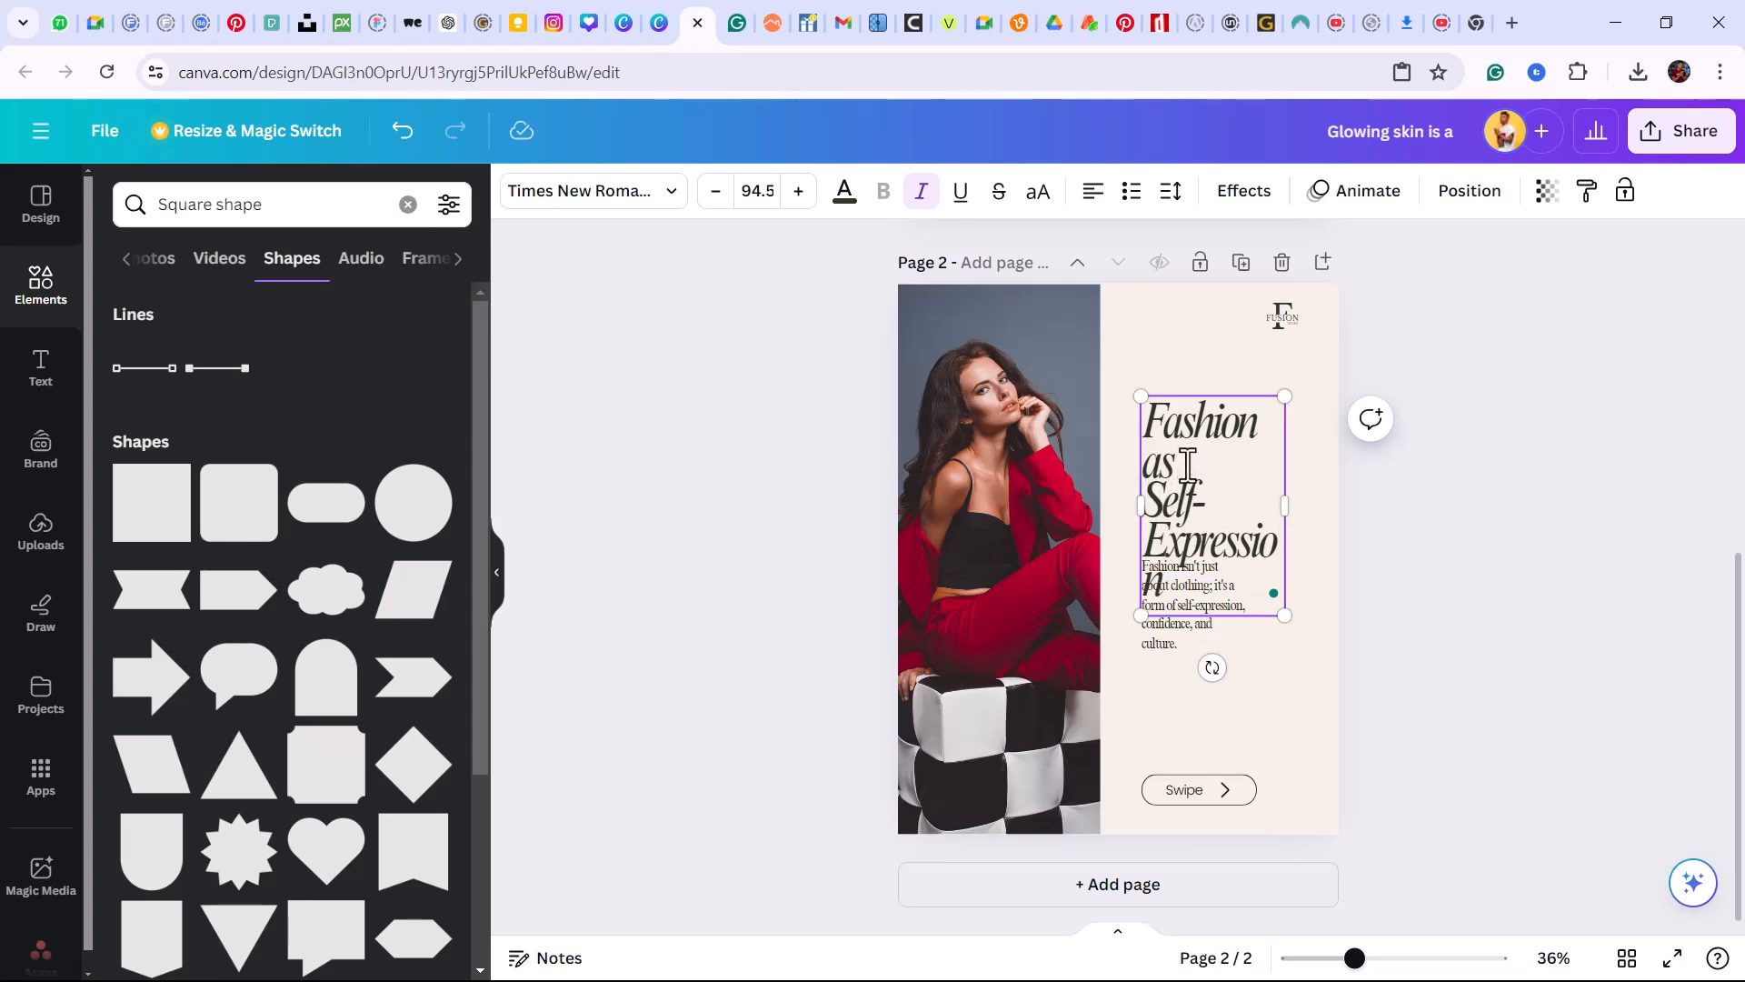
left_click_drag(1289, 512, 1338, 500)
left_click(1301, 516)
left_click(1224, 428)
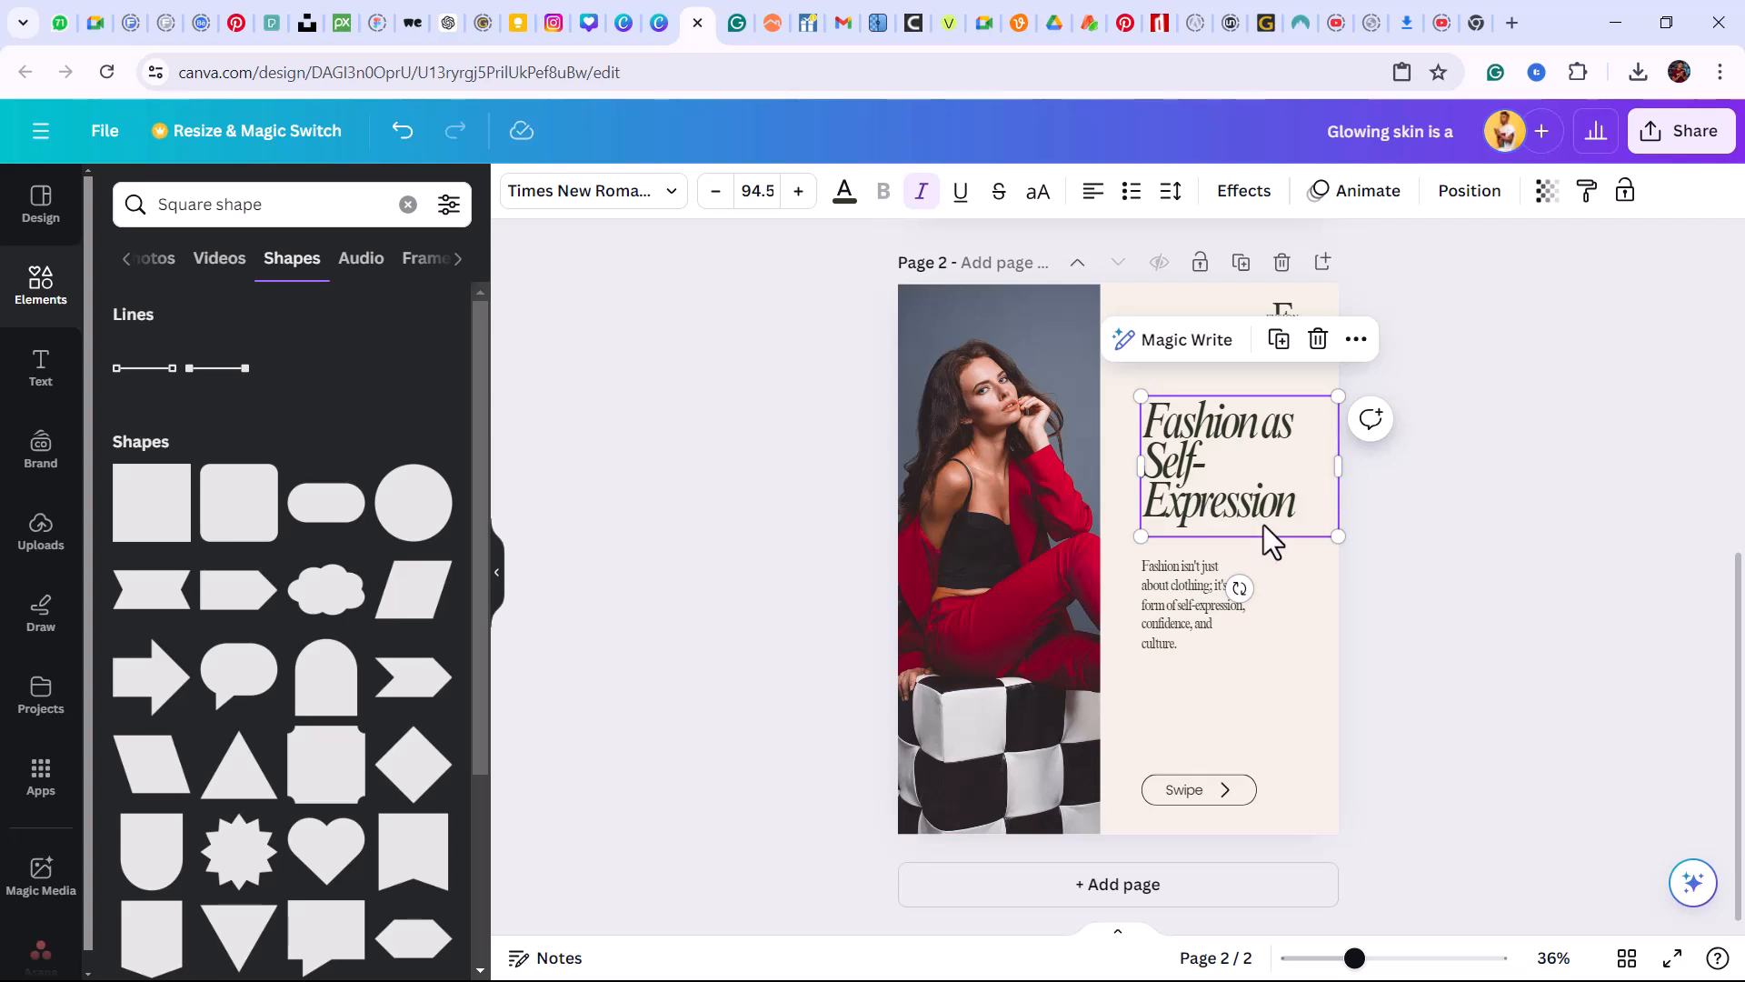
Rework the title into two lines reading "Fashion as" and "Self- Expression", scale it to size 78.5 and place it above the body text
left_click(1157, 505)
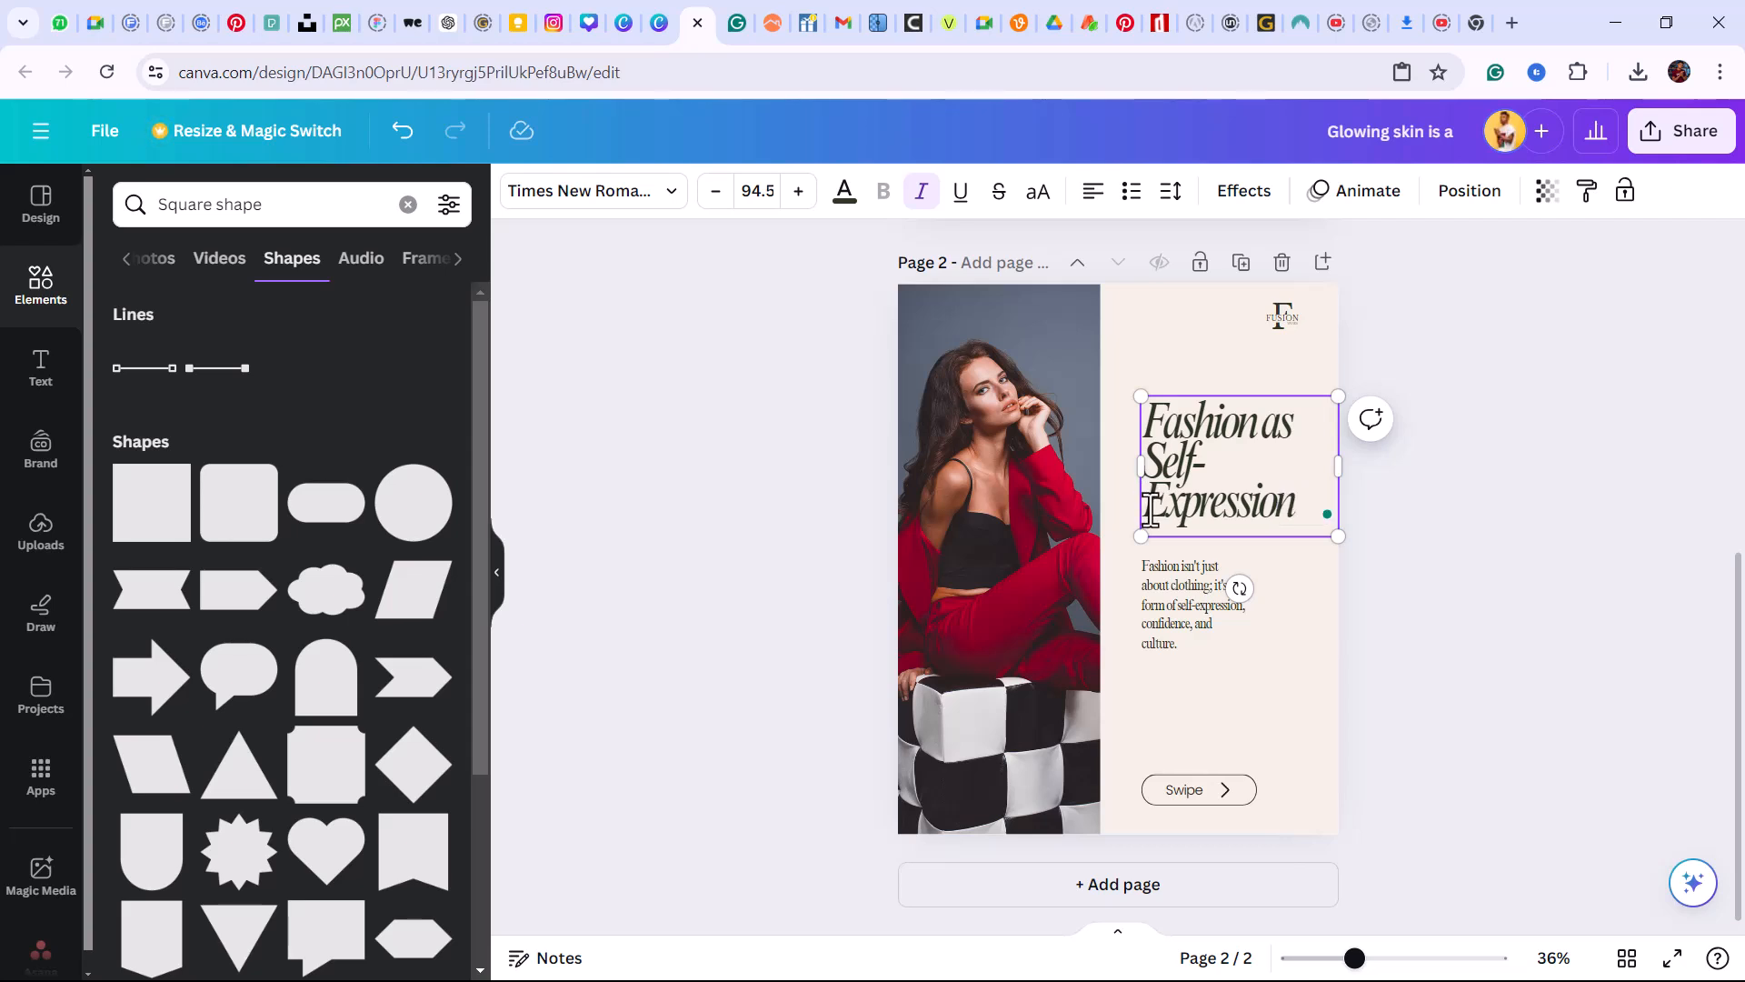
key("BackSpace")
type("-")
left_click_drag(1211, 423, 1271, 440)
left_click_drag(1325, 534, 1336, 448)
left_click_drag(1216, 448, 1216, 464)
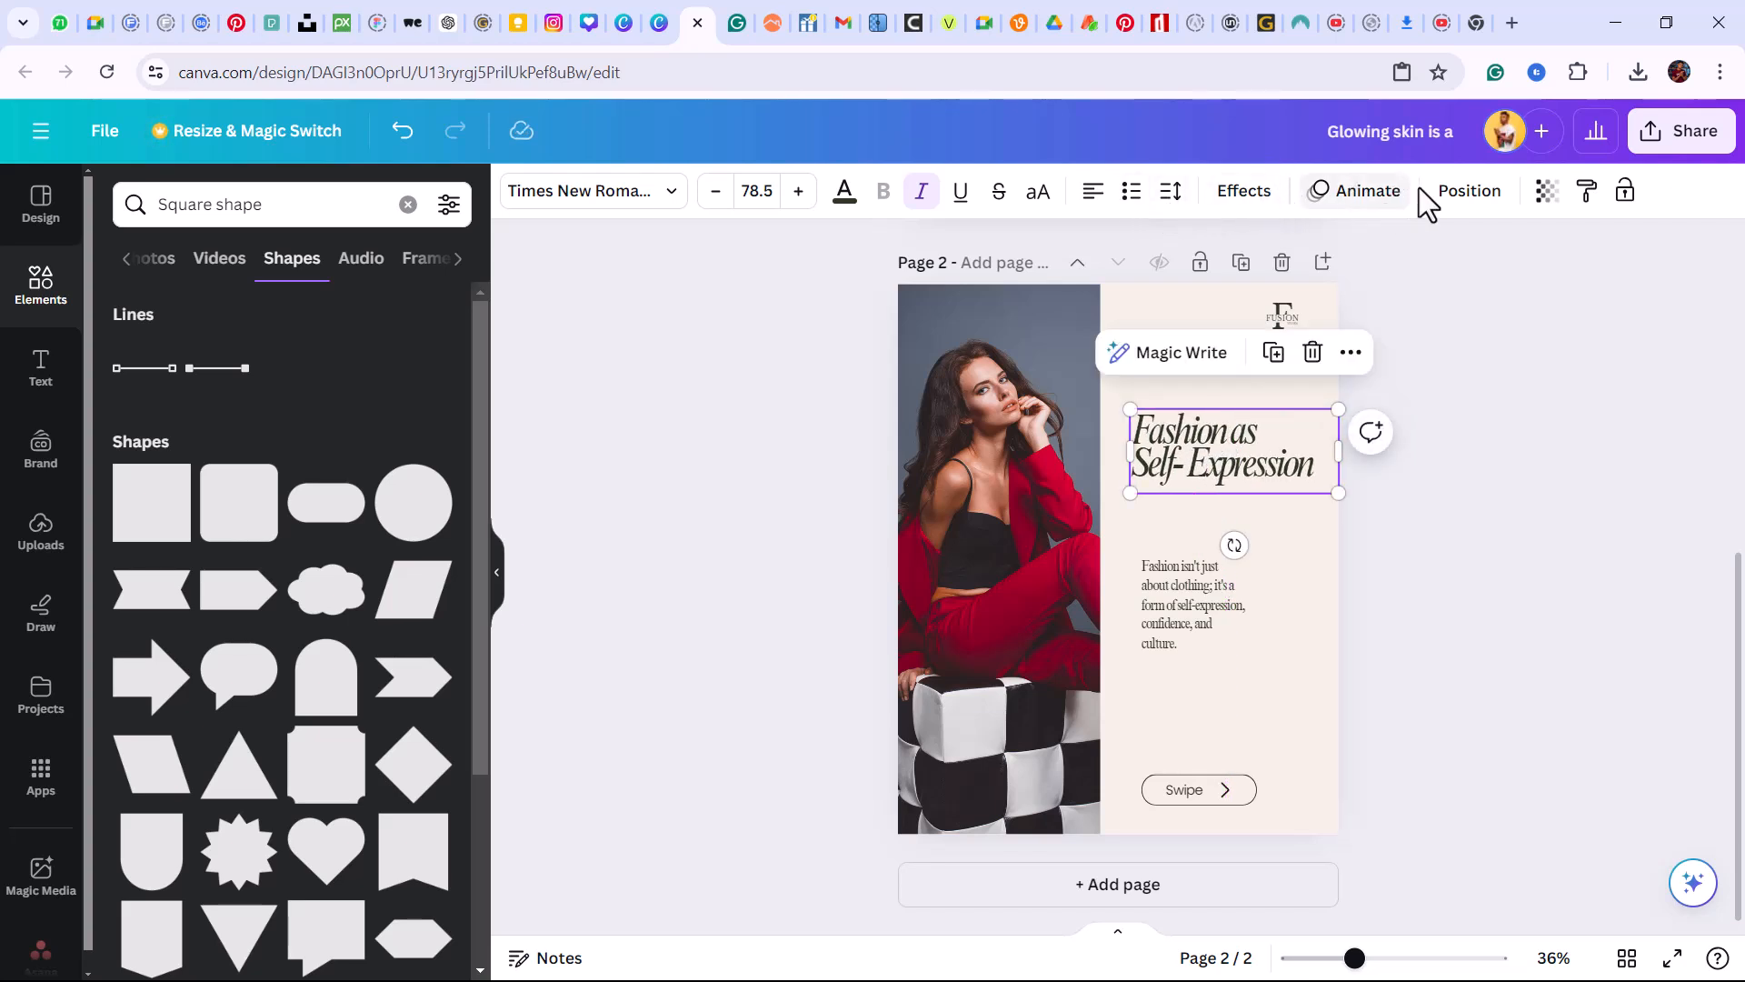
Loosen the line spacing of the page 2 title slightly and move the body text up beneath it
left_click(1172, 192)
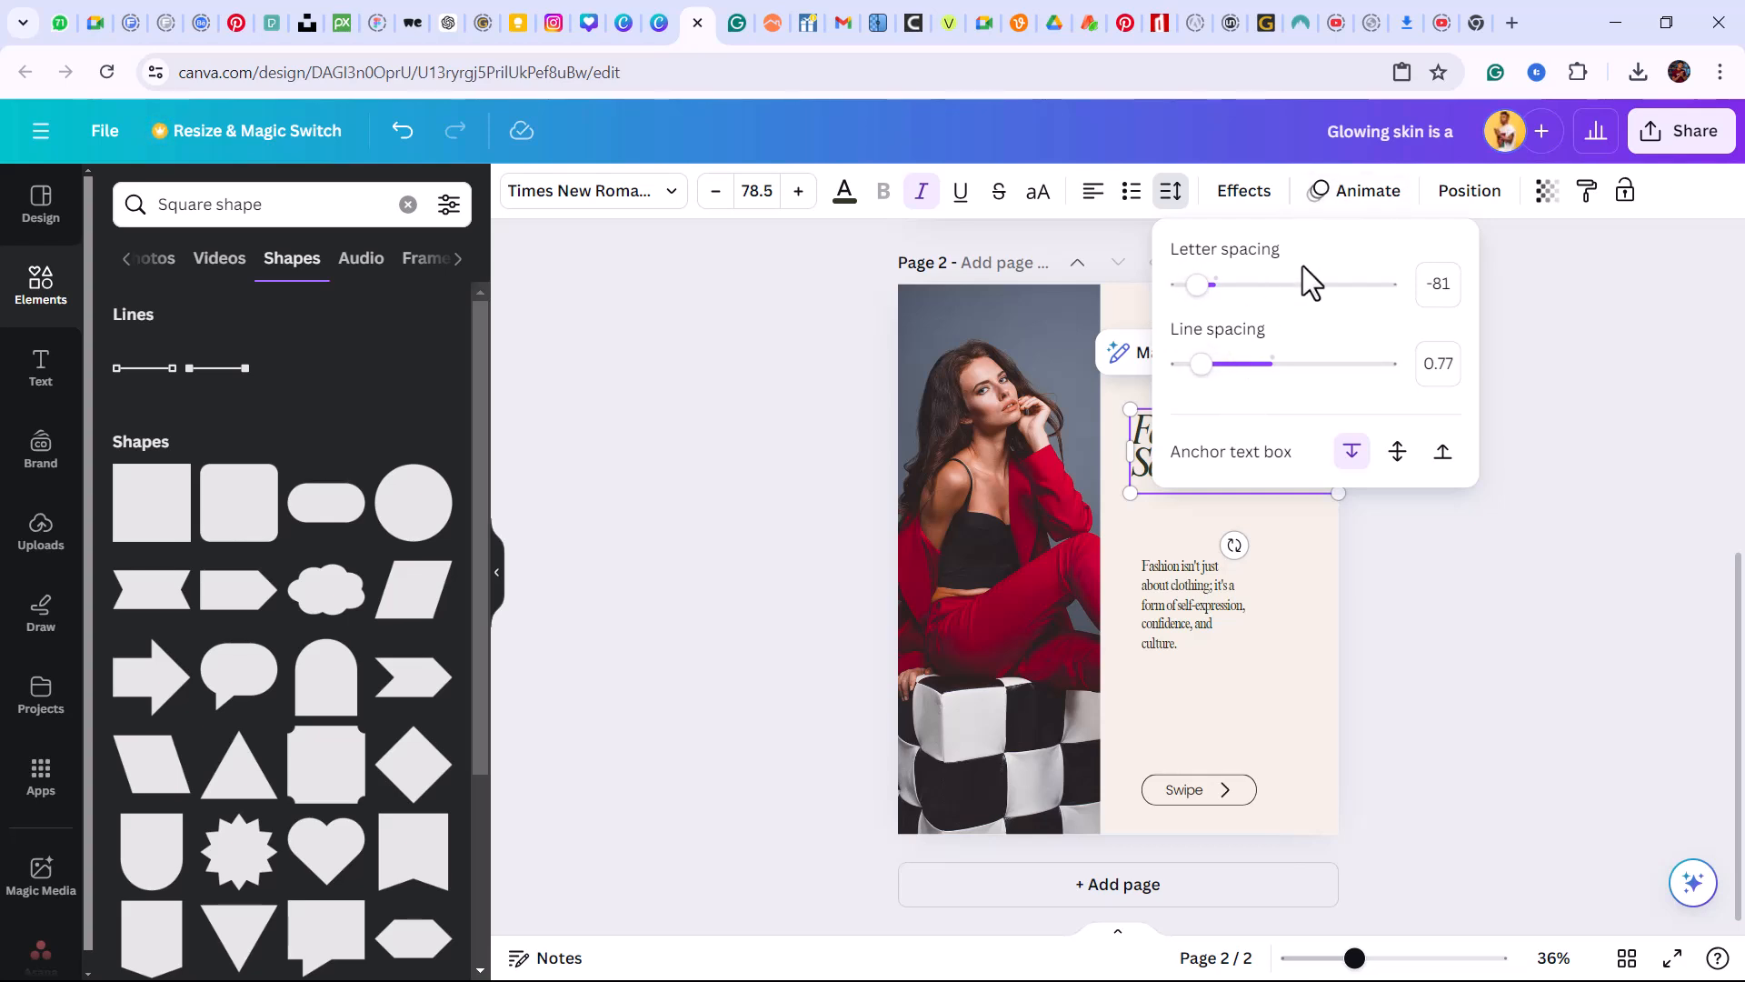
left_click_drag(1202, 364, 1224, 364)
left_click(1393, 581)
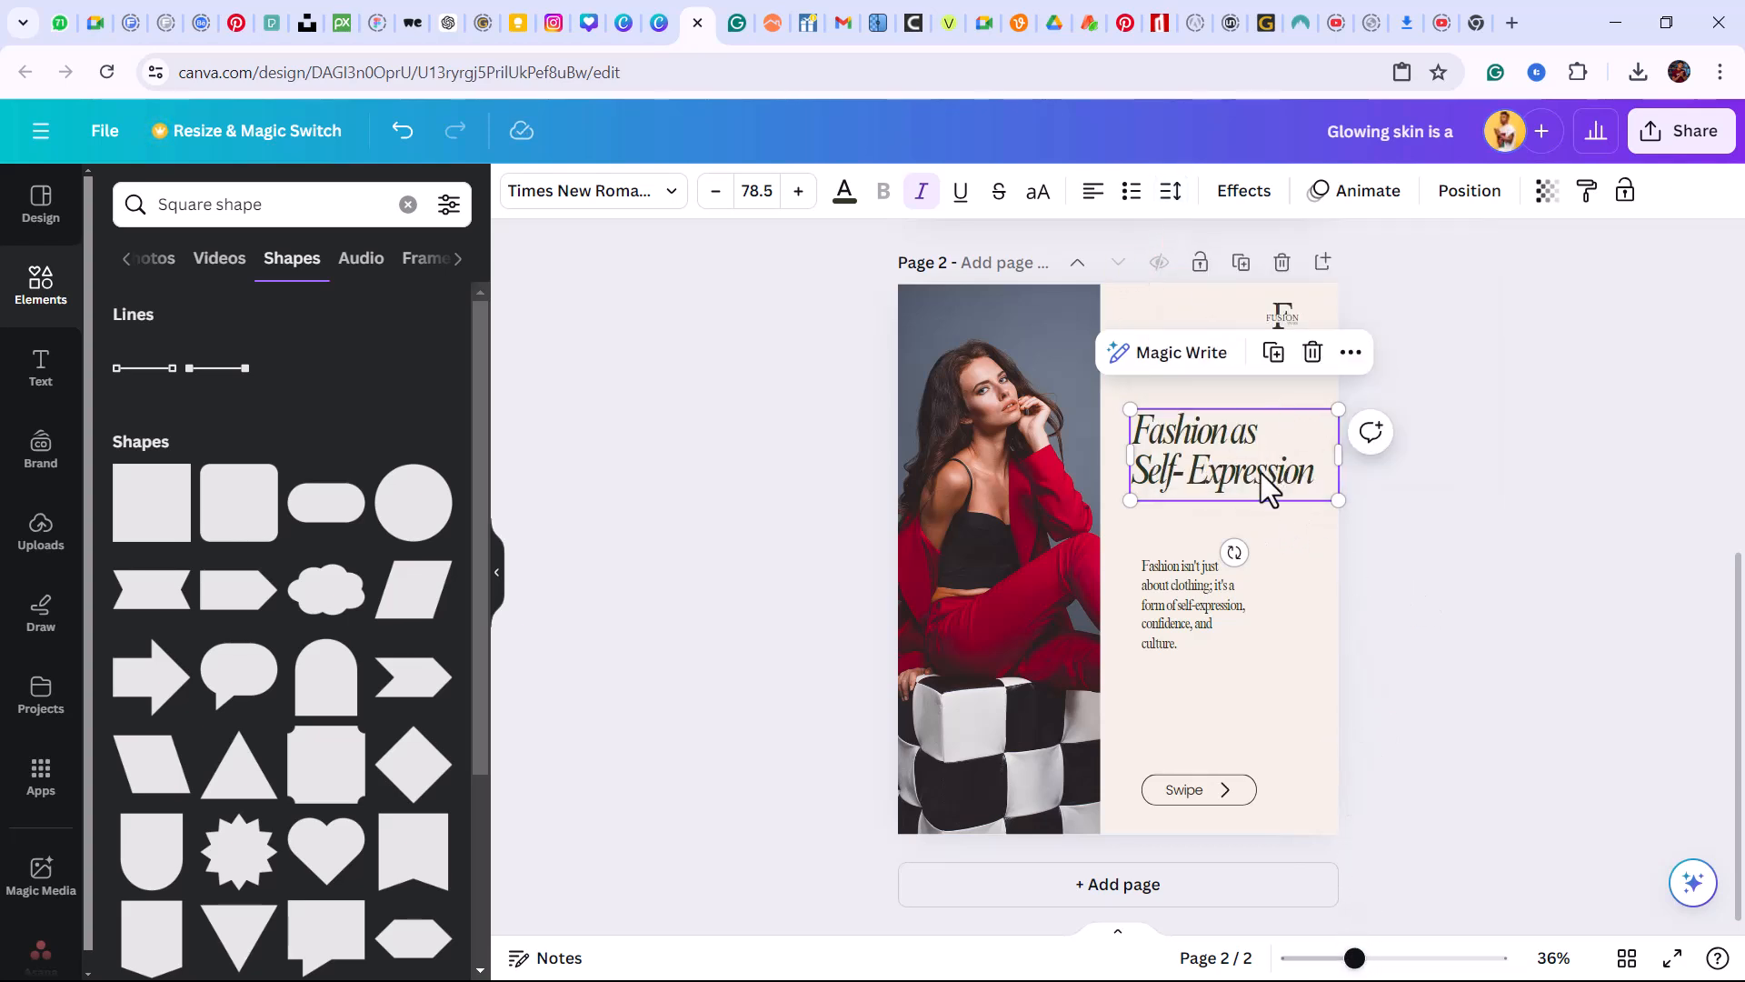
left_click(1183, 587)
left_click_drag(1175, 600, 1173, 576)
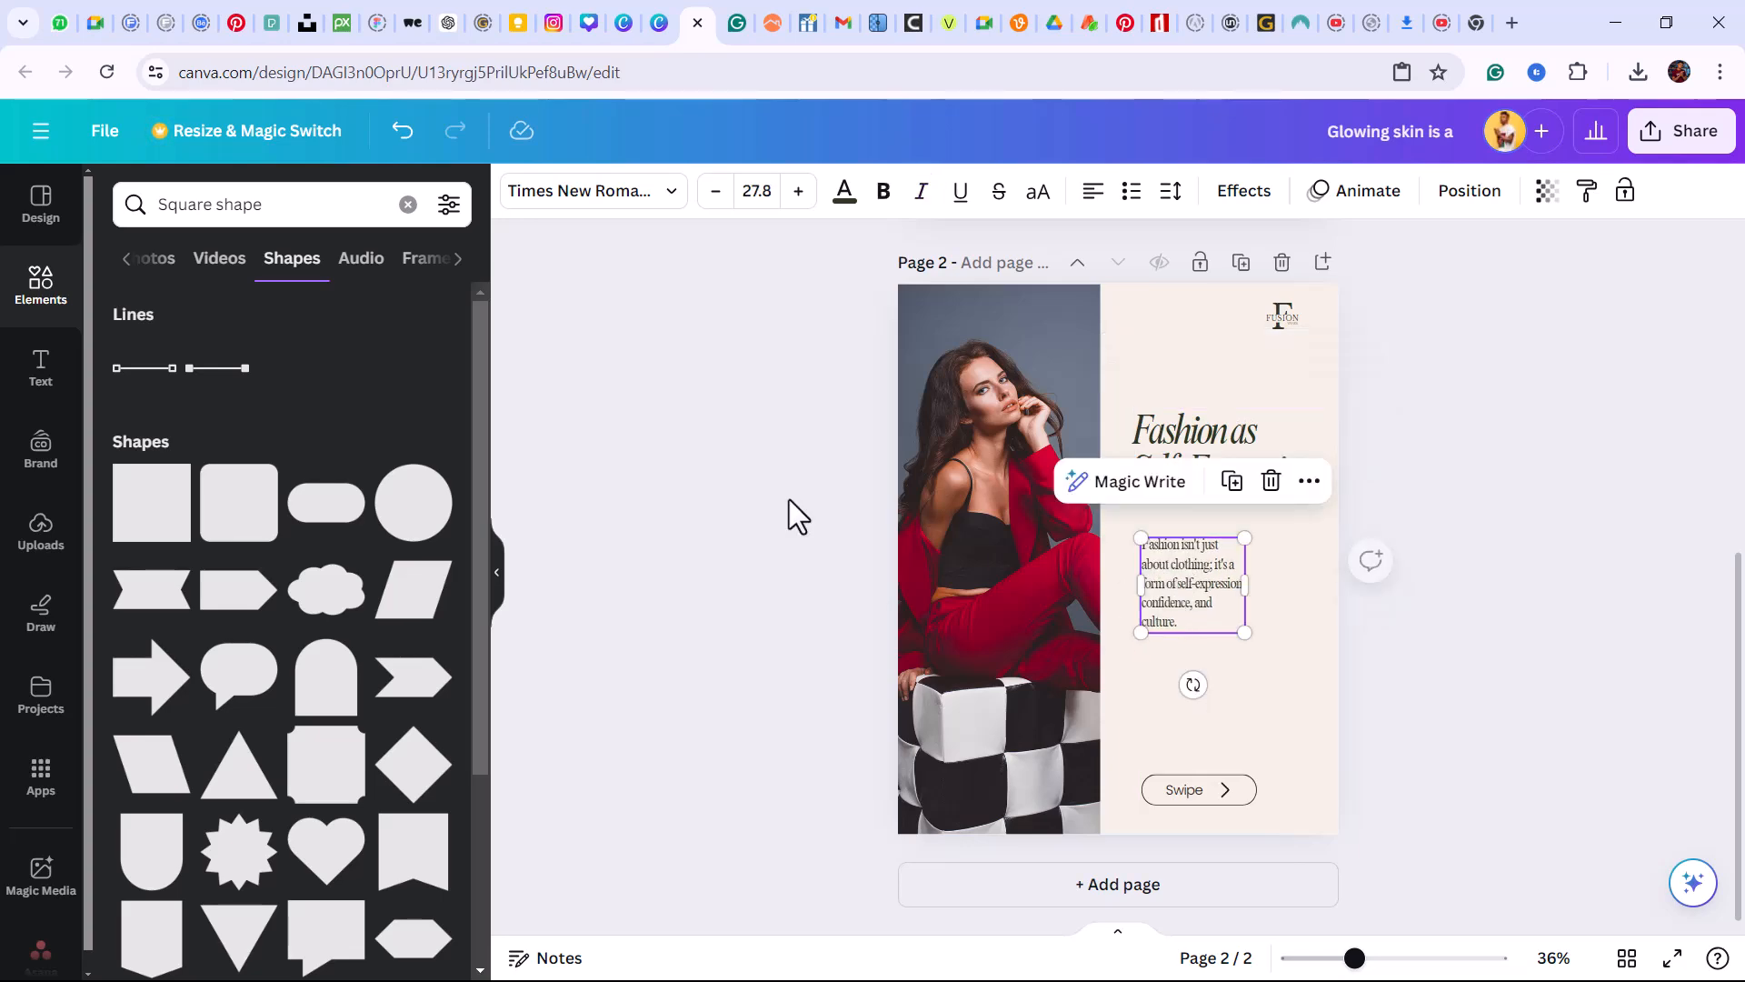
Copy the Slide 2 content paragraph from the ChatGPT carousel outline
left_click(443, 24)
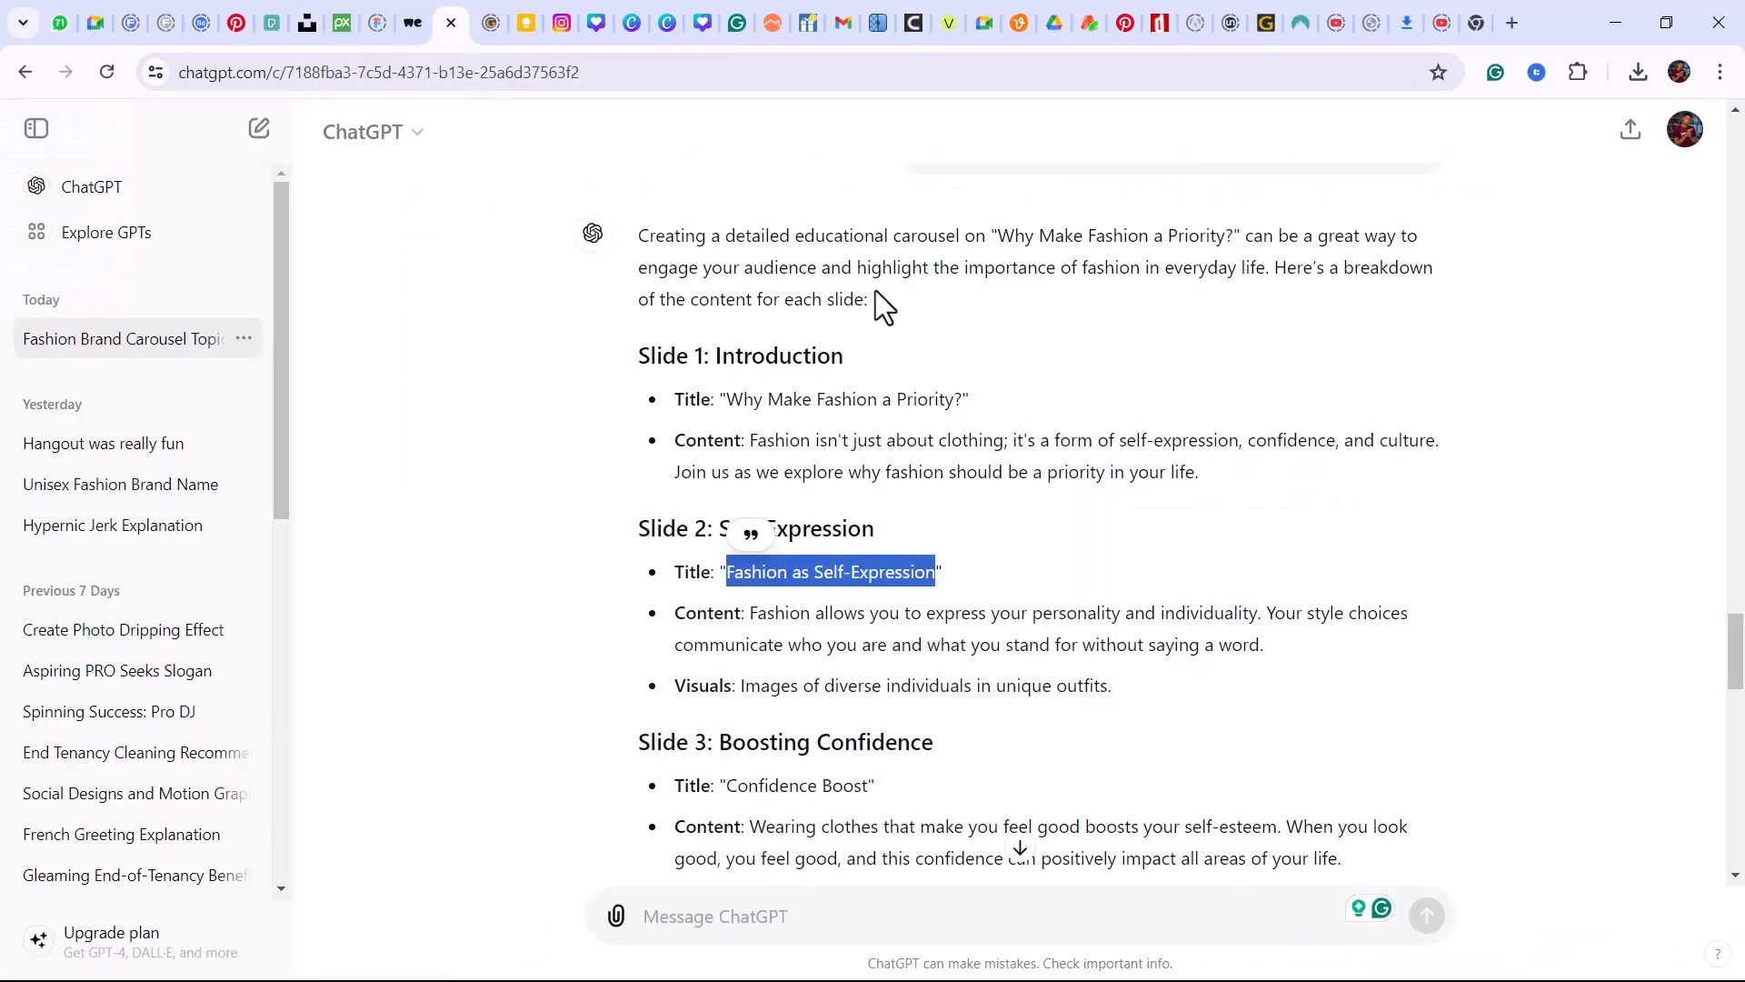
left_click_drag(760, 621, 886, 645)
left_click_drag(751, 618, 1254, 653)
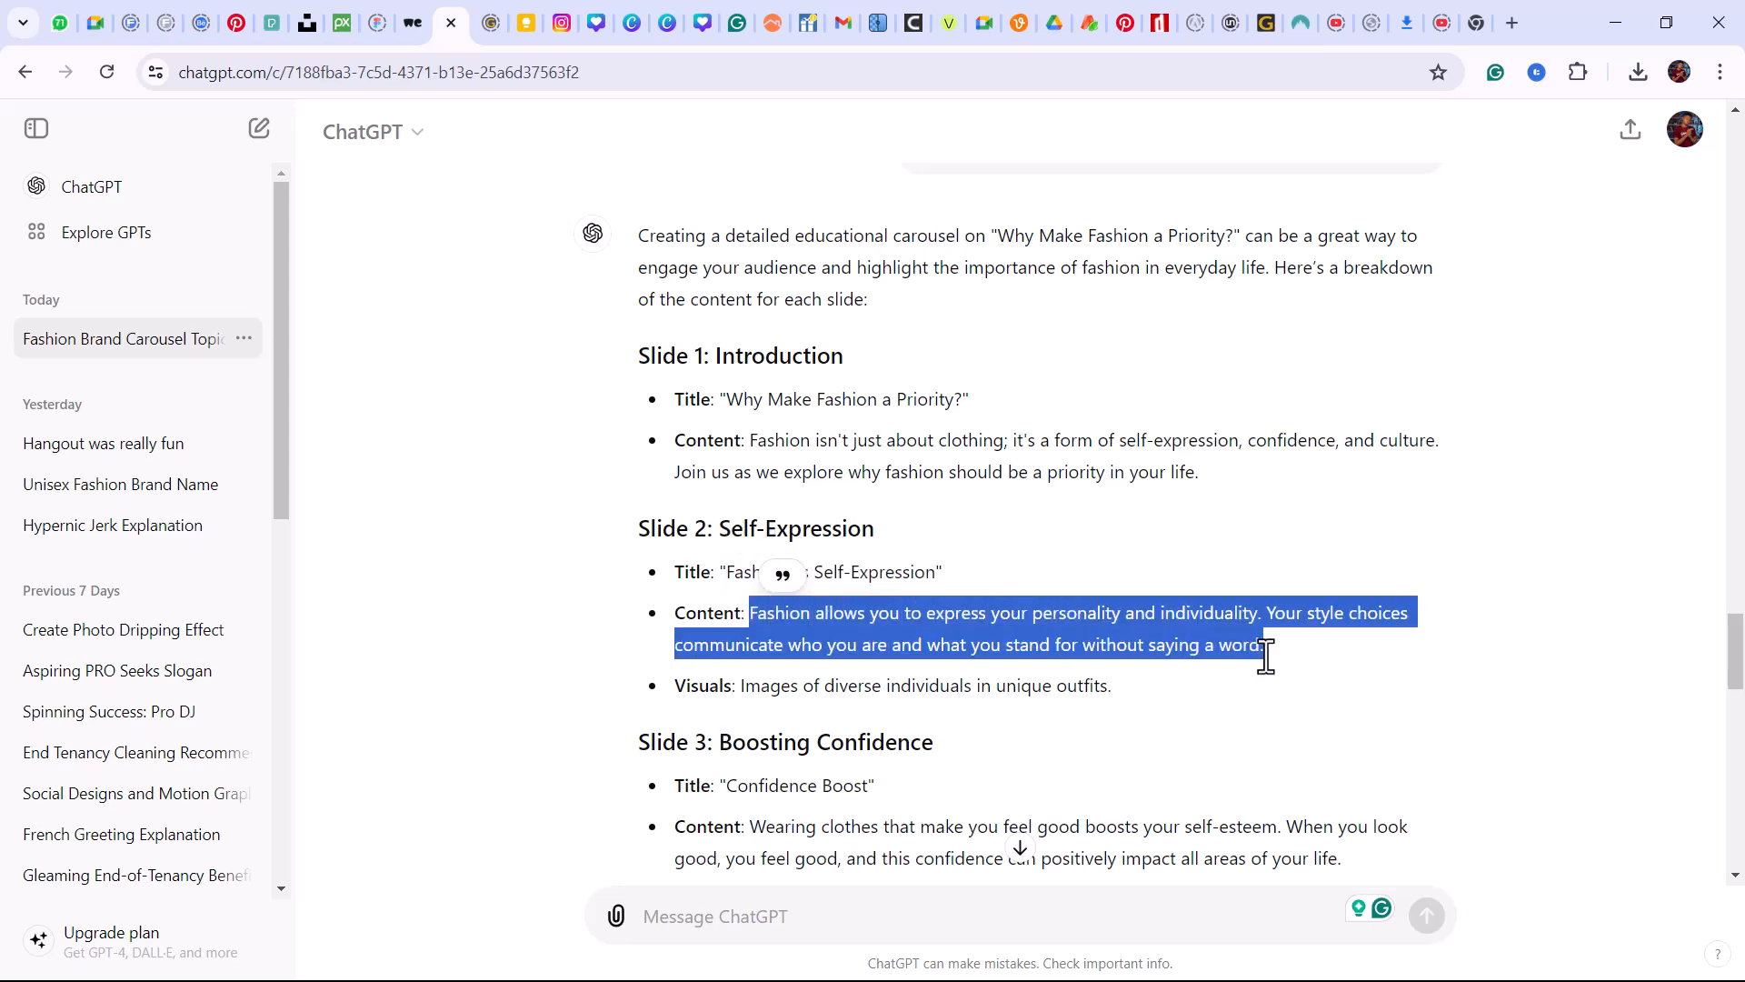
right_click(1202, 649)
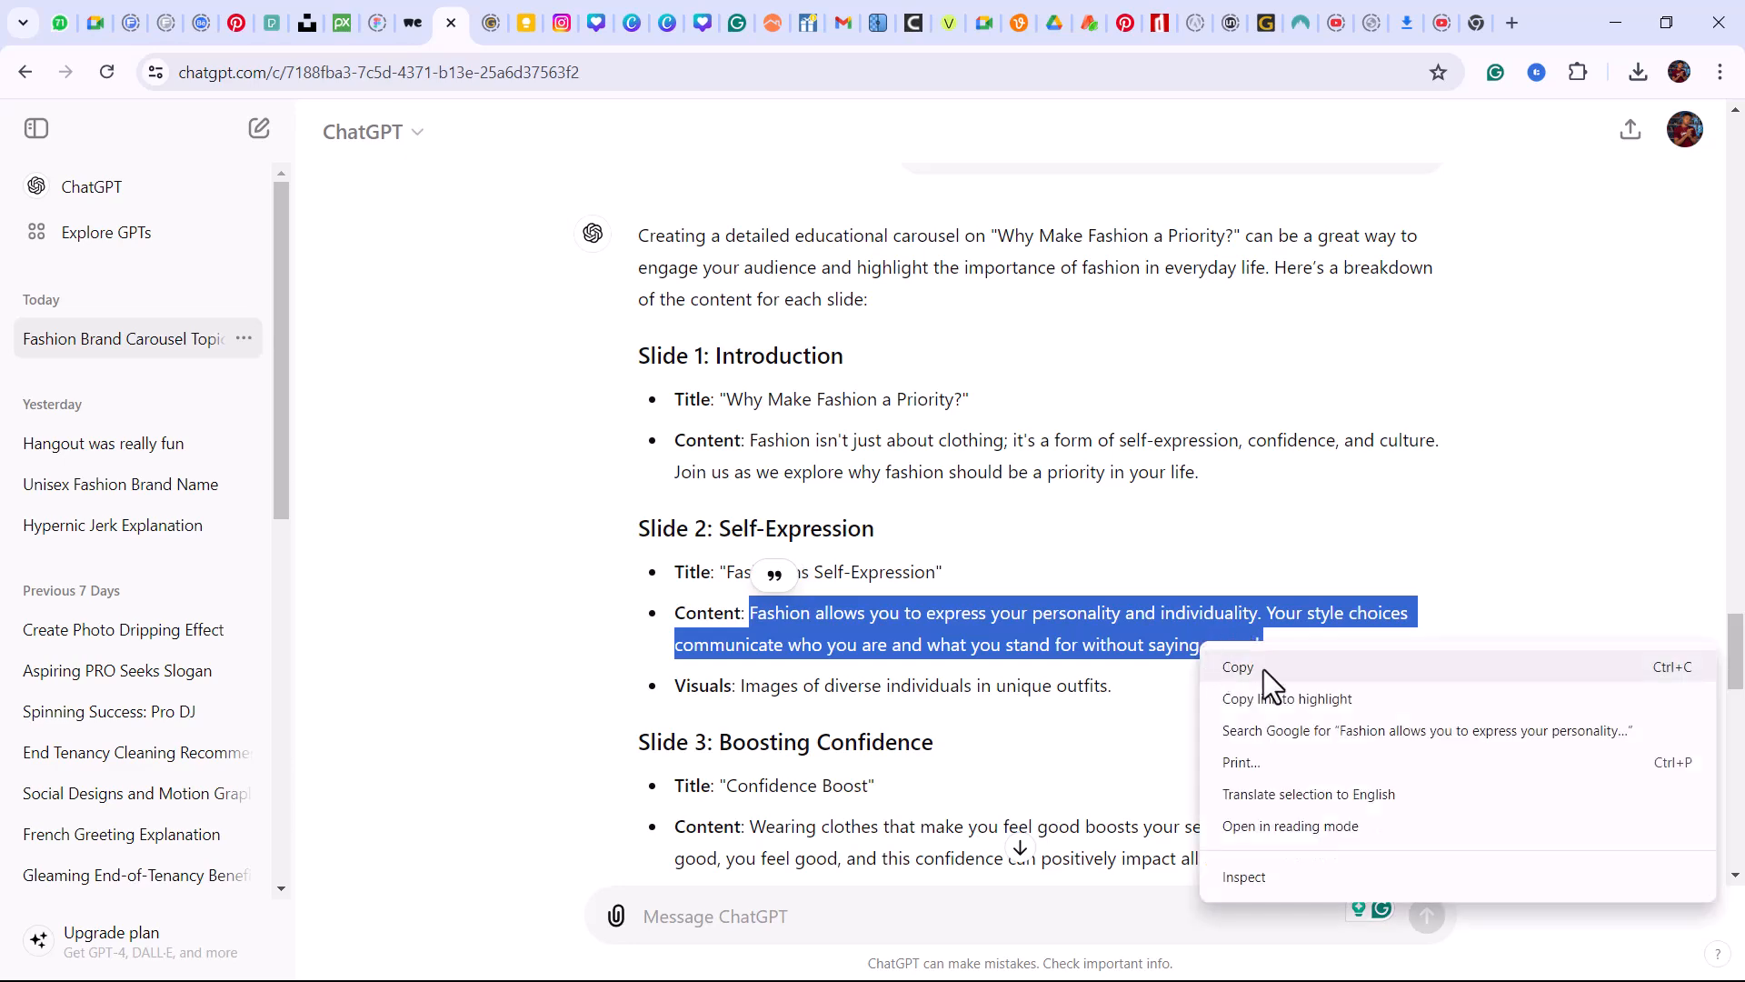
left_click(1291, 669)
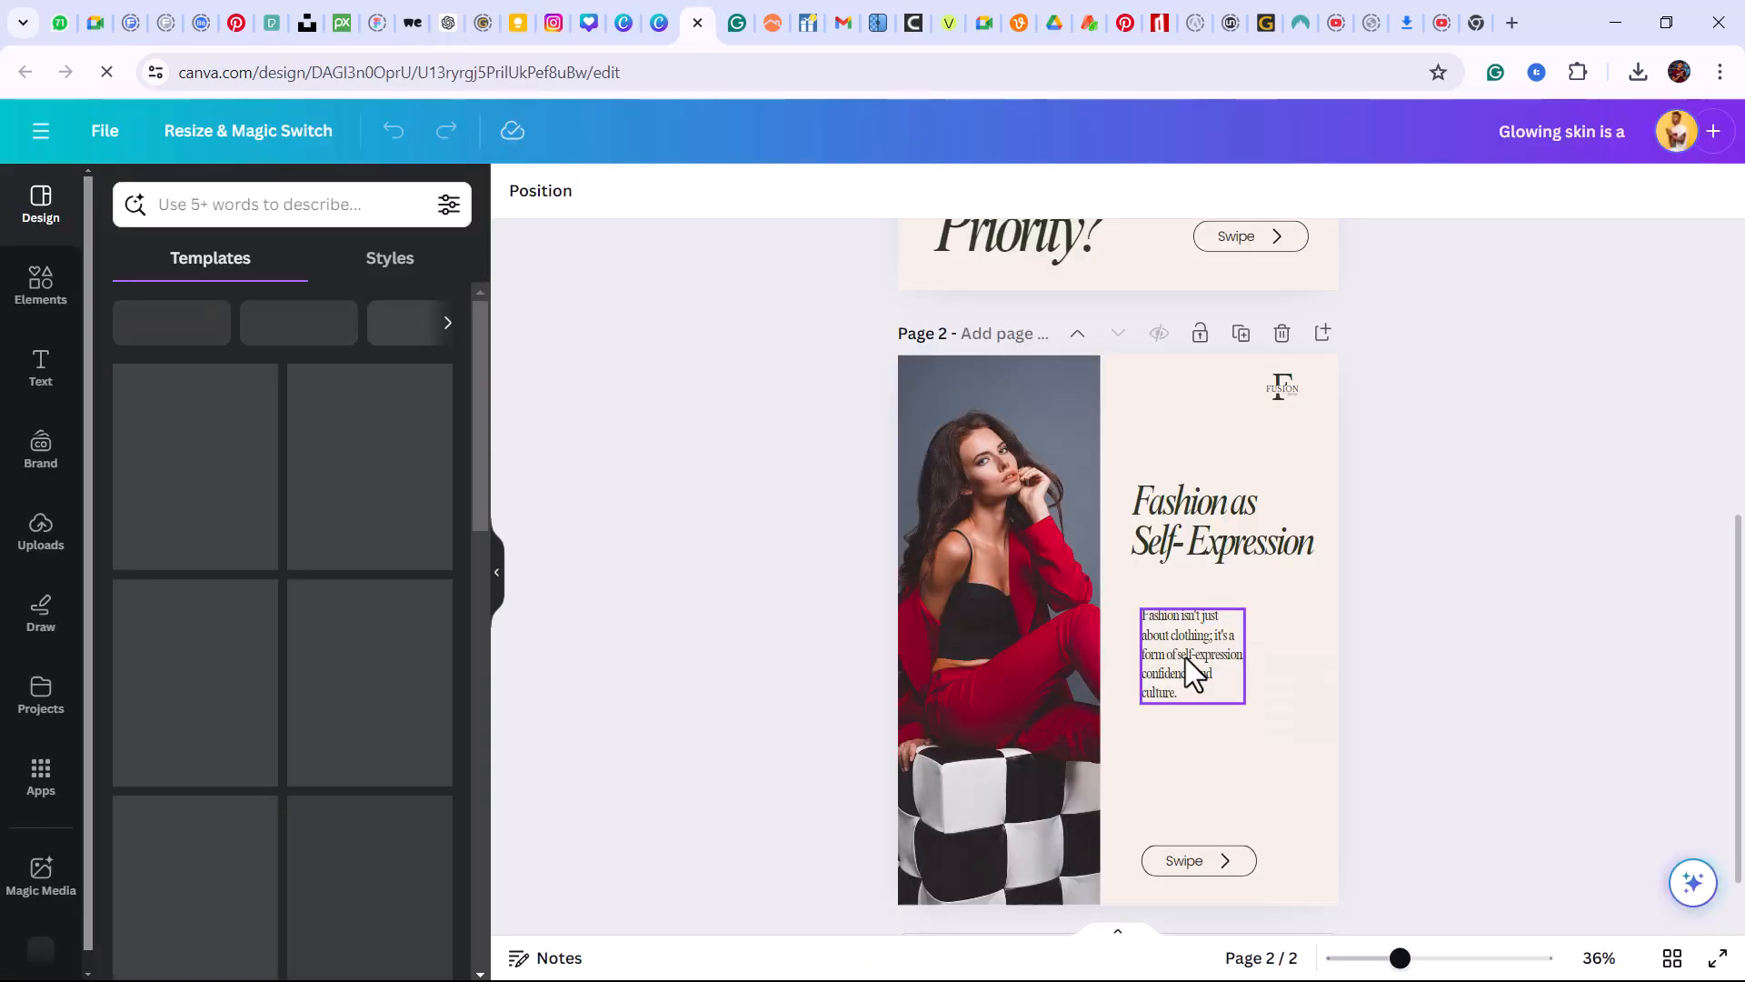
Back in Canva, replace the page 2 body text with the copied paragraph, then widen its box and align it with the title
left_click(1186, 659)
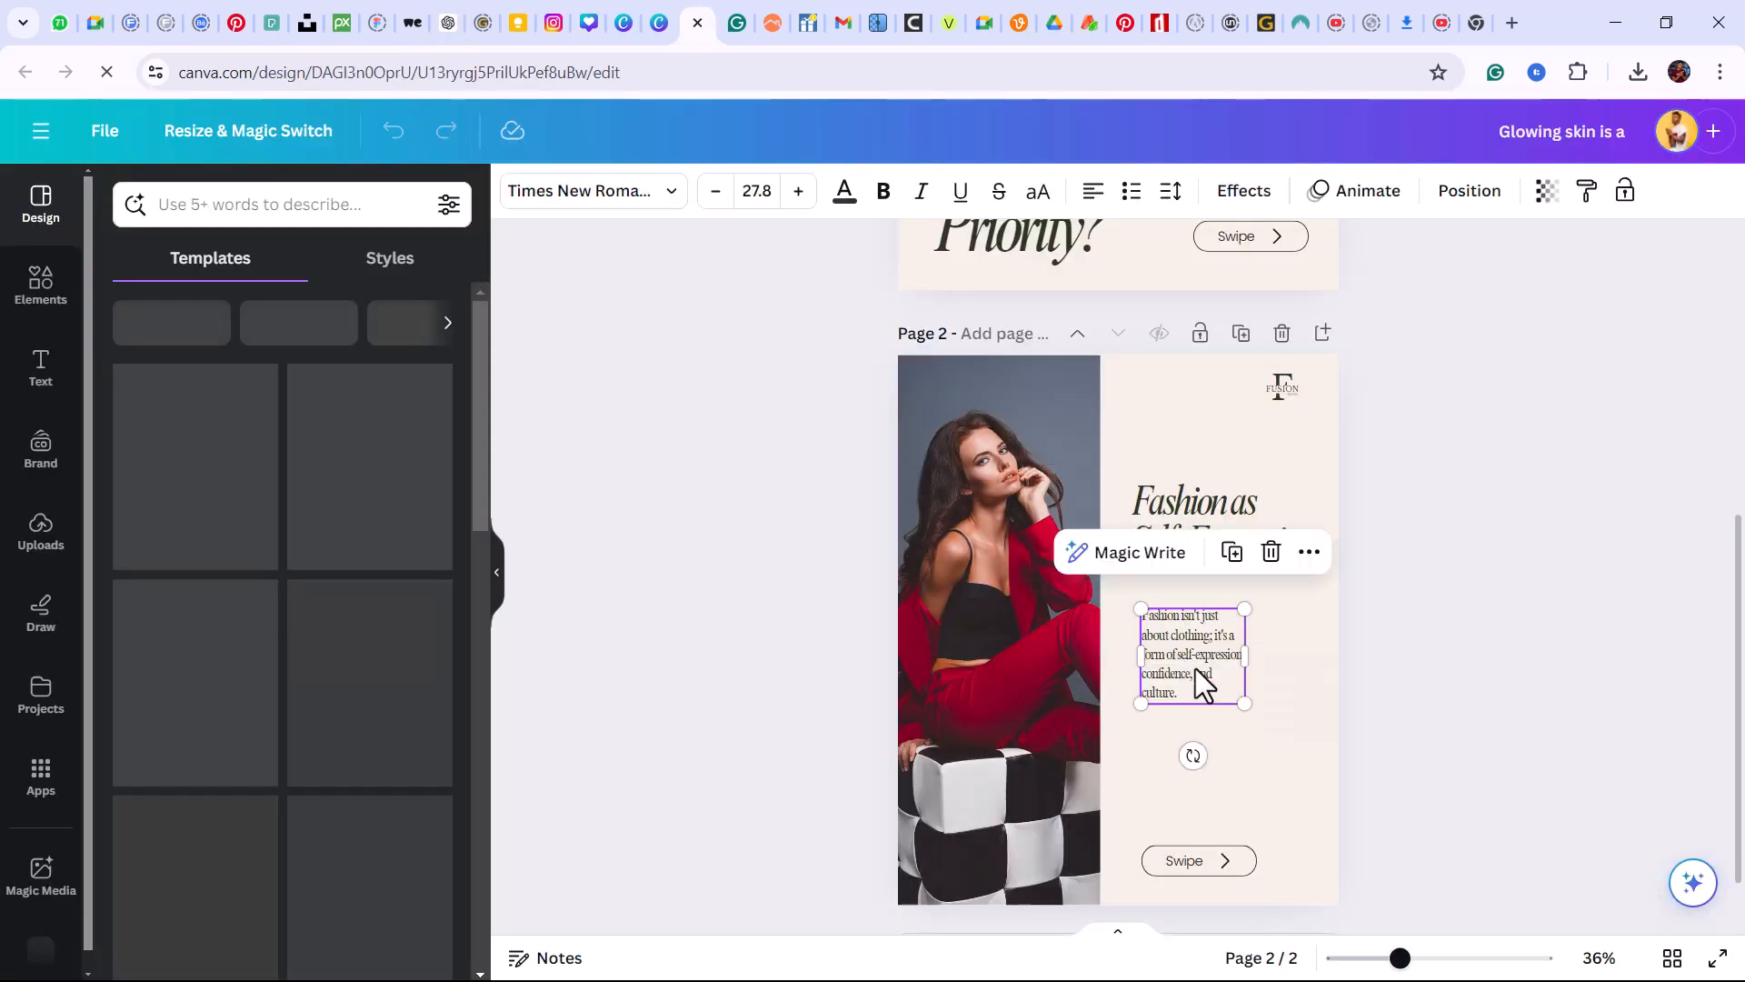
double_click(1195, 651)
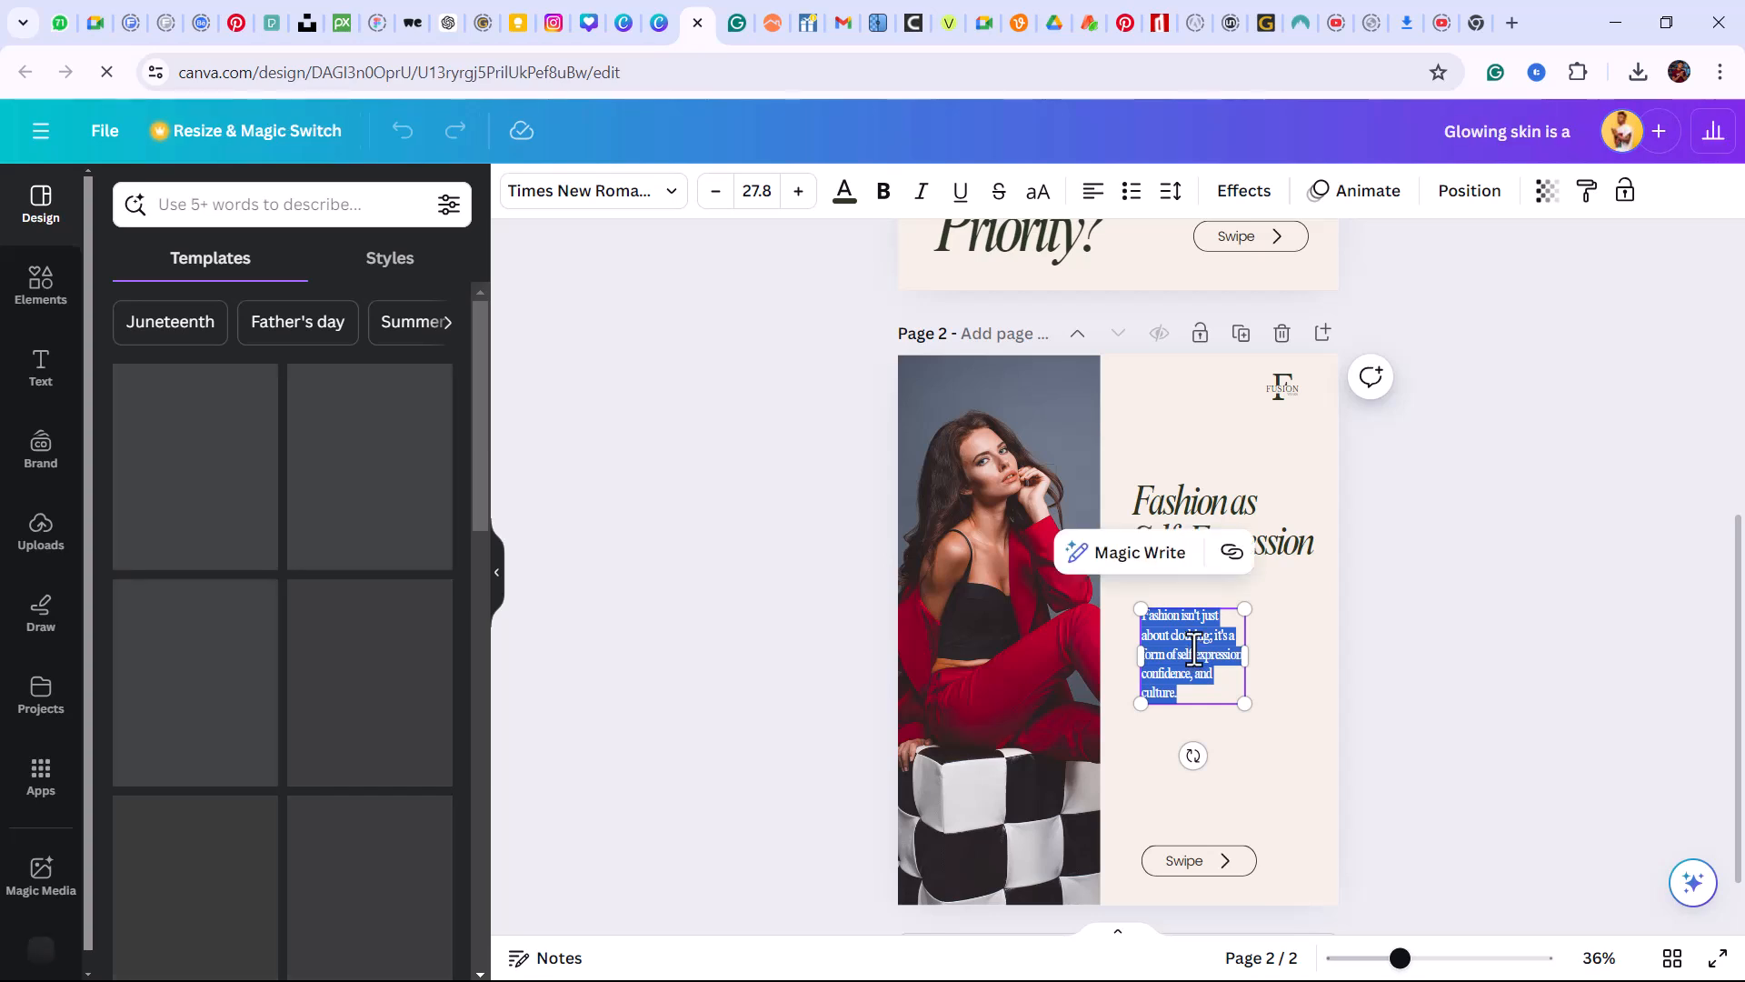
key("ctrl+v")
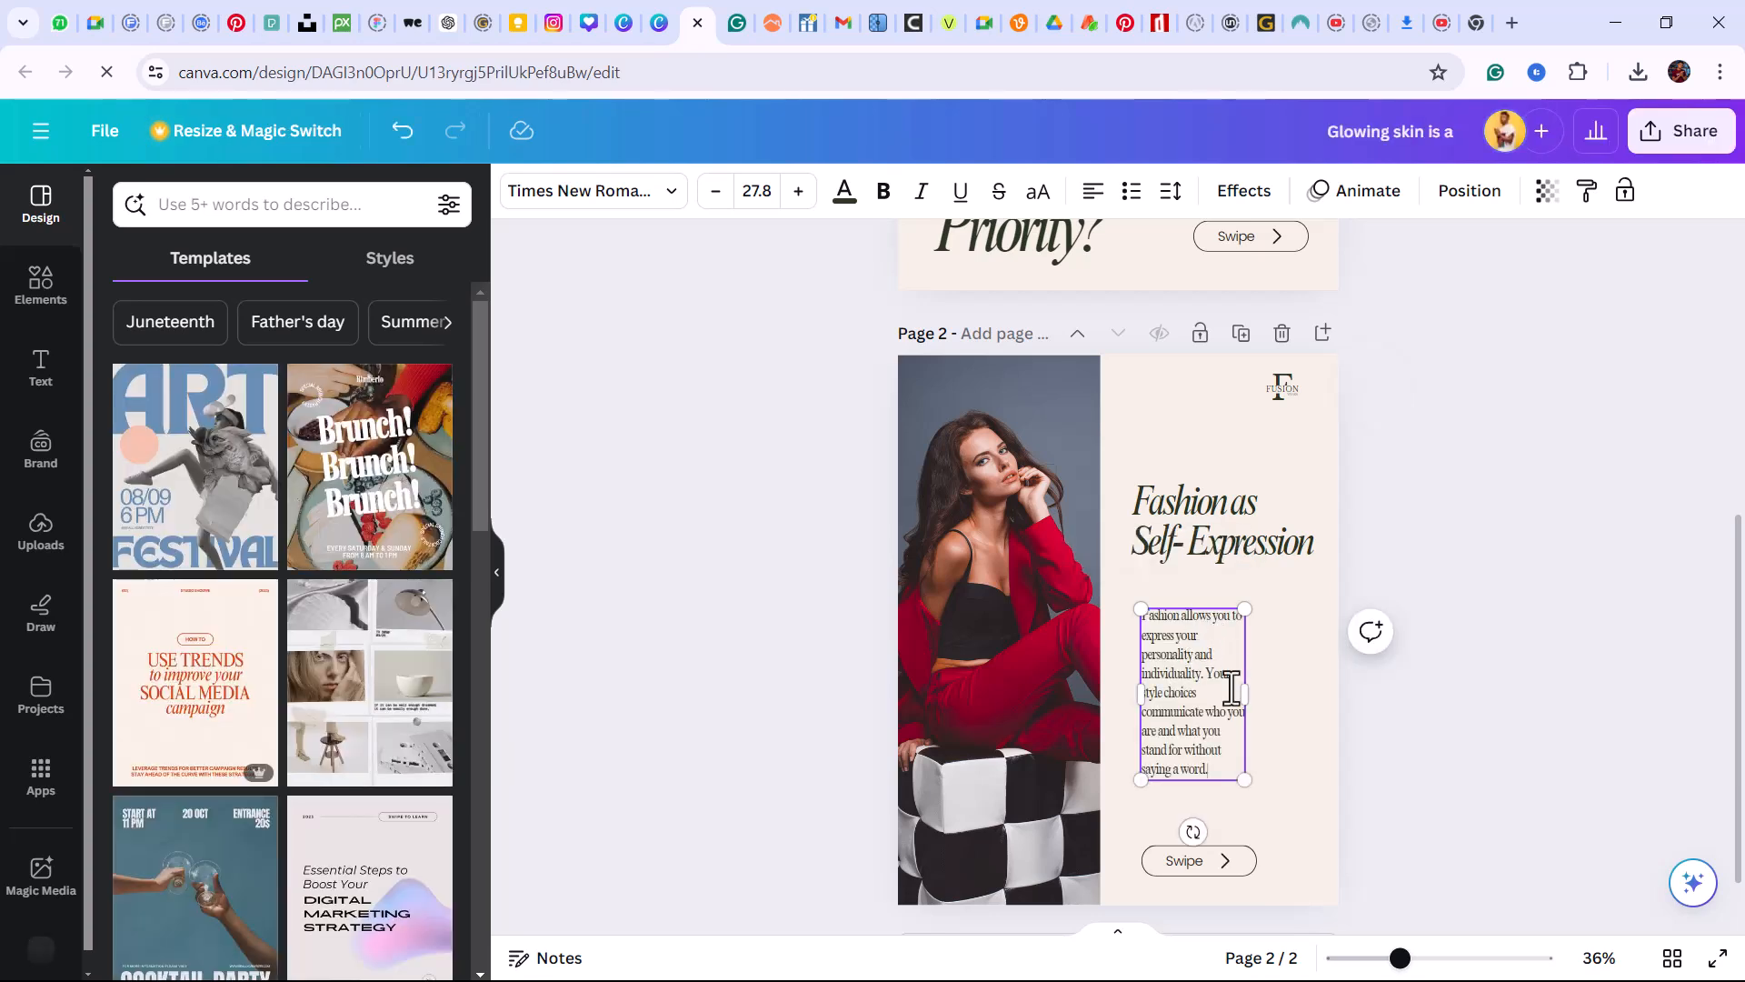
left_click_drag(1247, 690, 1205, 650)
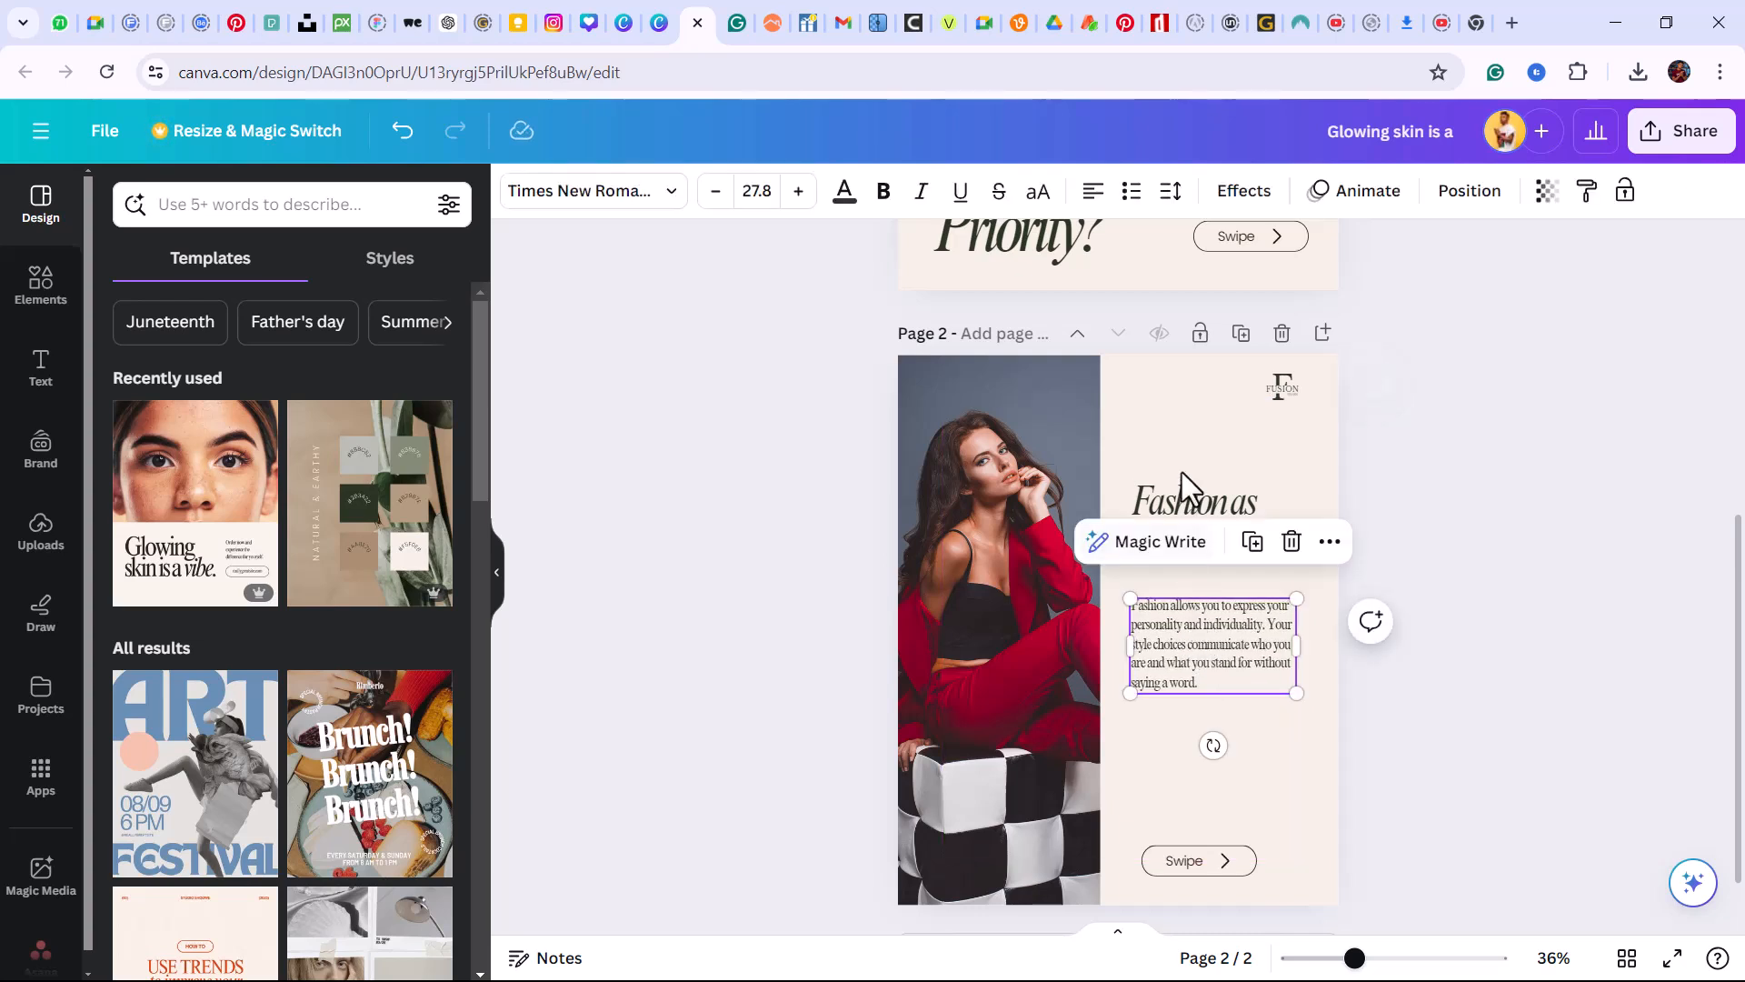
left_click(1438, 491)
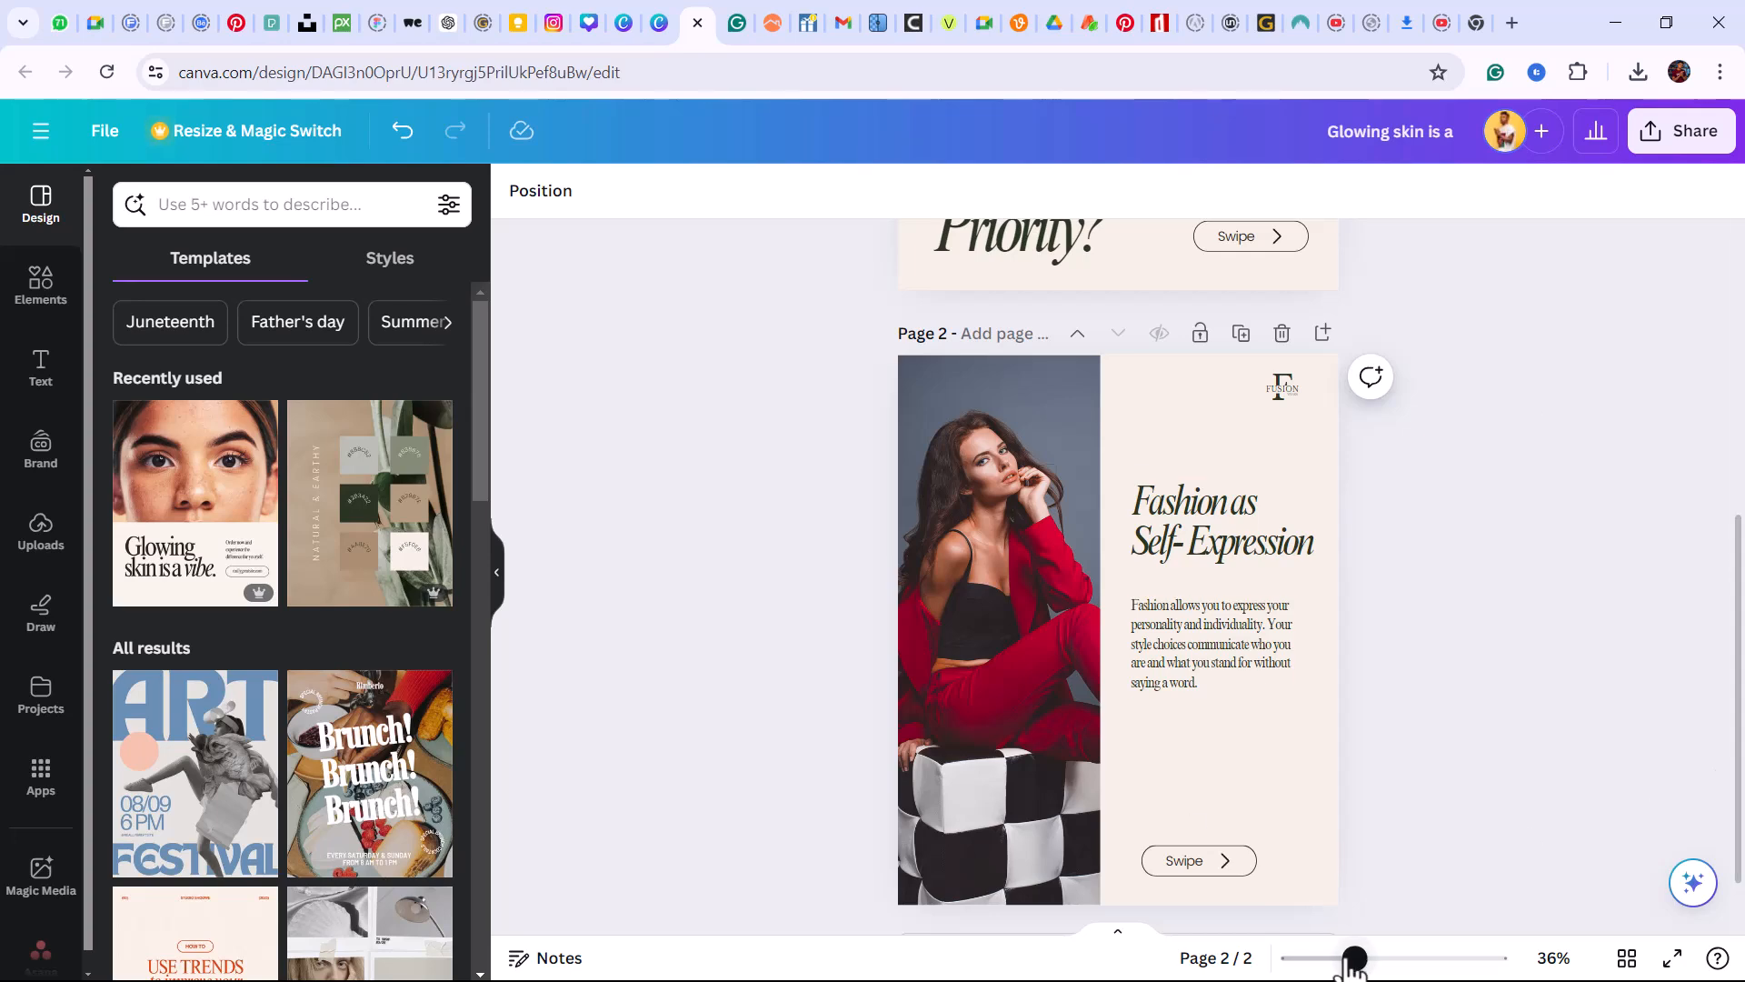
Search the photos for "Fashion models" and replace the page 2 picture with the two models in printed sweatshirts
left_click(40, 284)
left_click(305, 204)
type("Fashi")
left_click(227, 304)
left_click(274, 257)
scroll(468, 485, "down", 3)
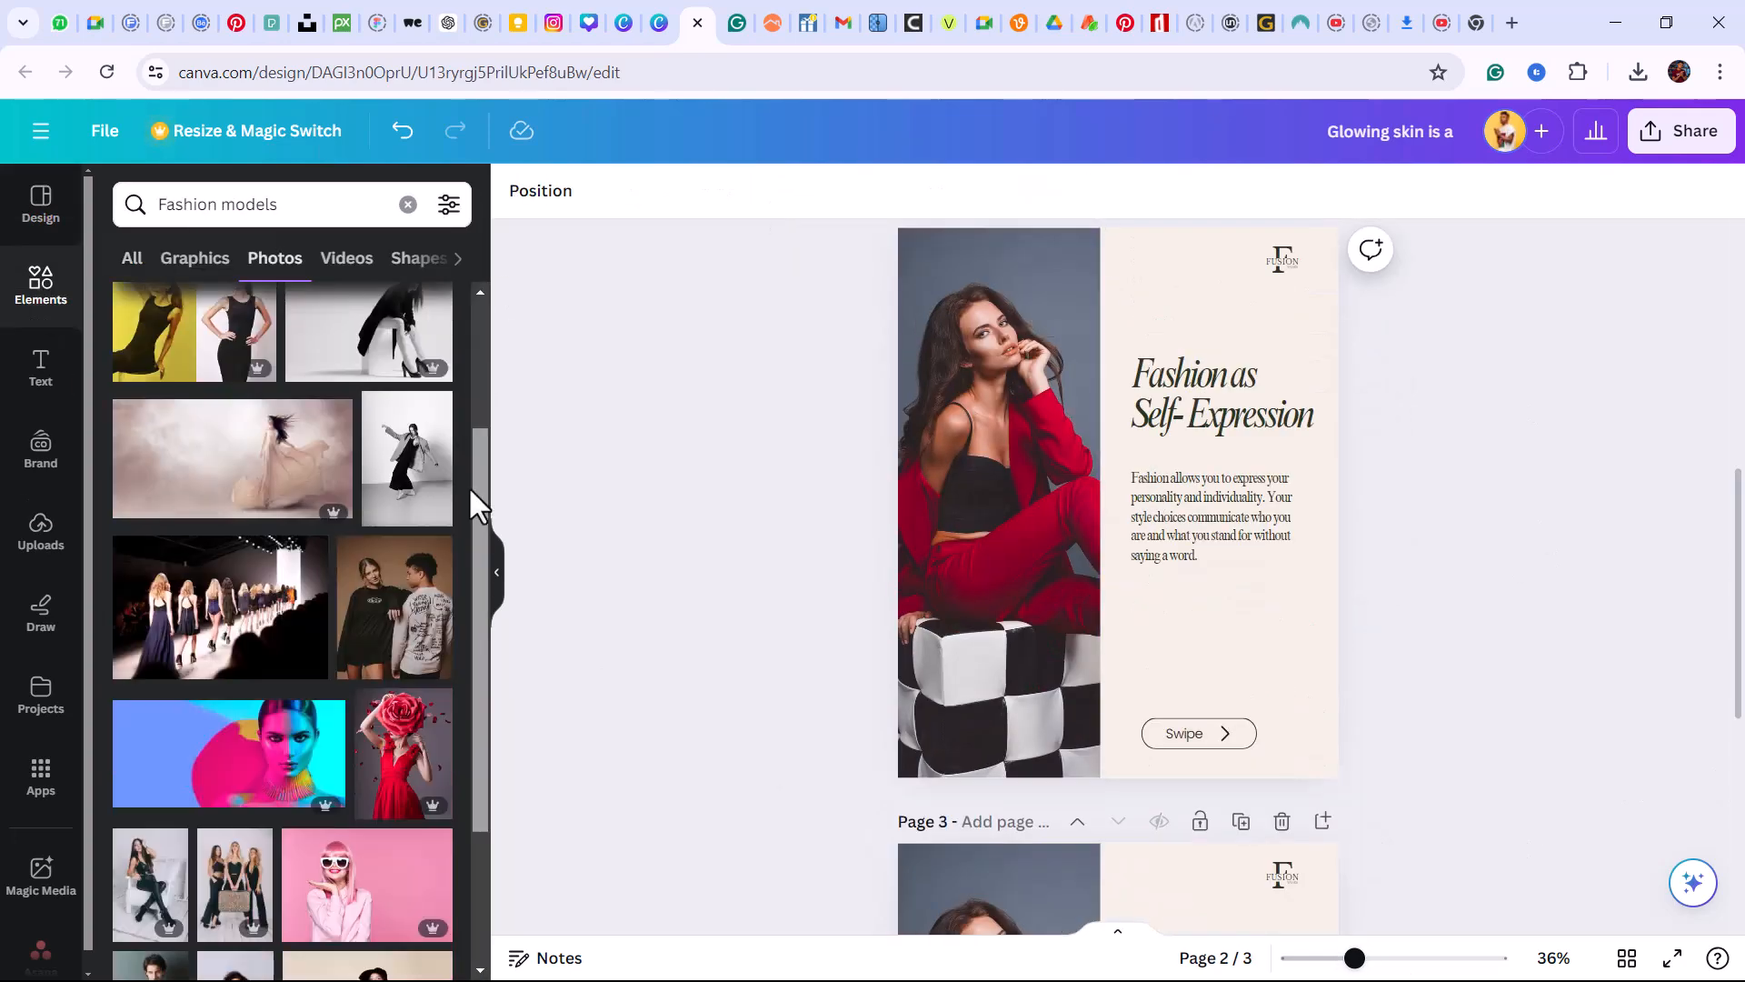
left_click_drag(394, 588, 918, 491)
Split the page 3 title "Confidence Boost" into two lines and fit the photo of the woman in a red fur jacket into the image half
scroll(1000, 491, "down", 4)
left_click(1221, 581)
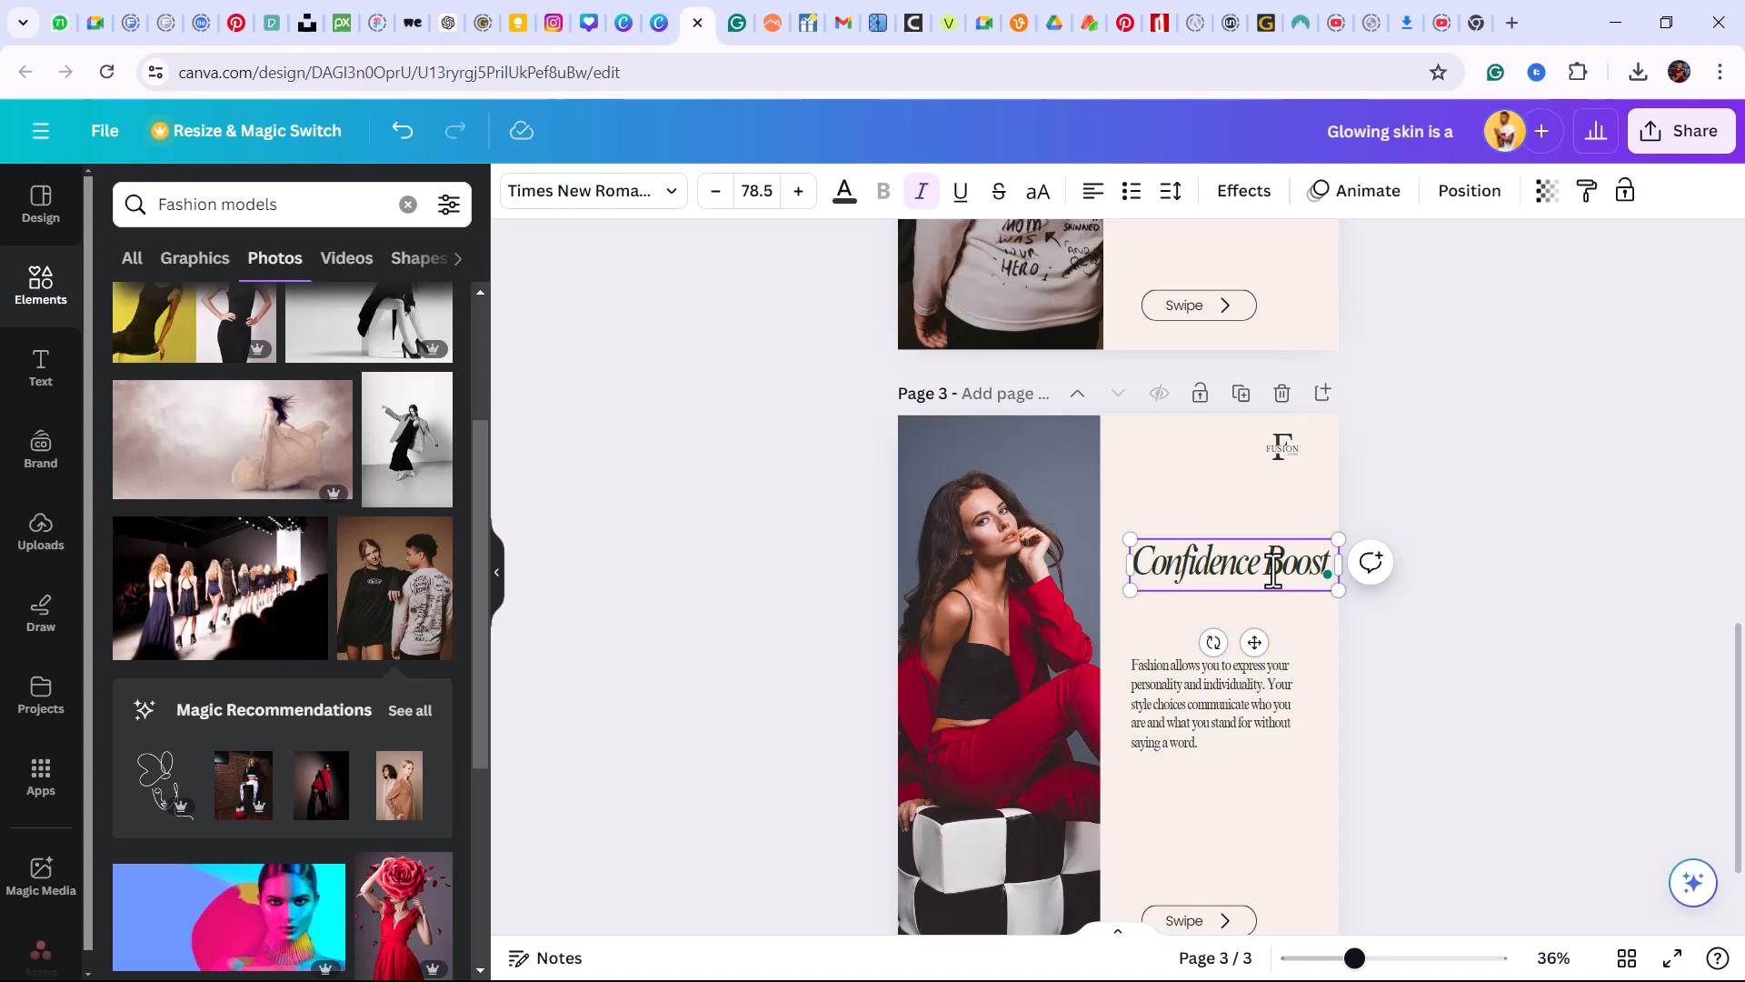
scroll(282, 627, "down", 6)
left_click_drag(348, 750, 938, 313)
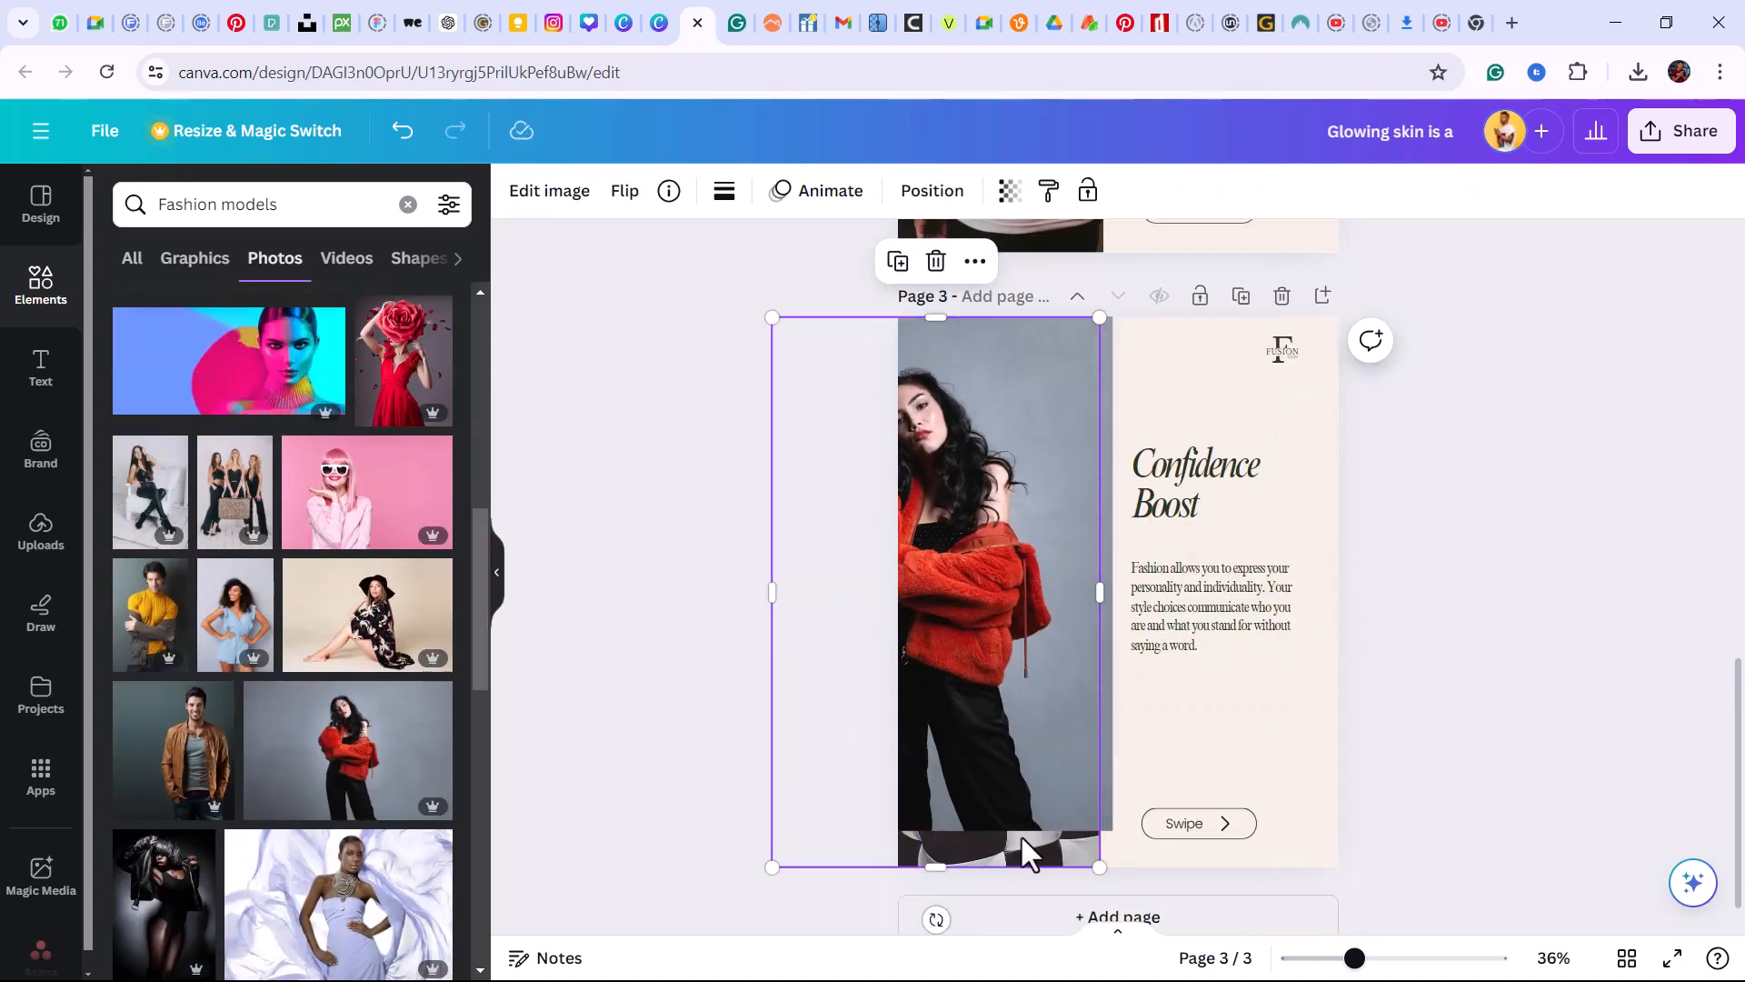
left_click_drag(772, 597, 898, 596)
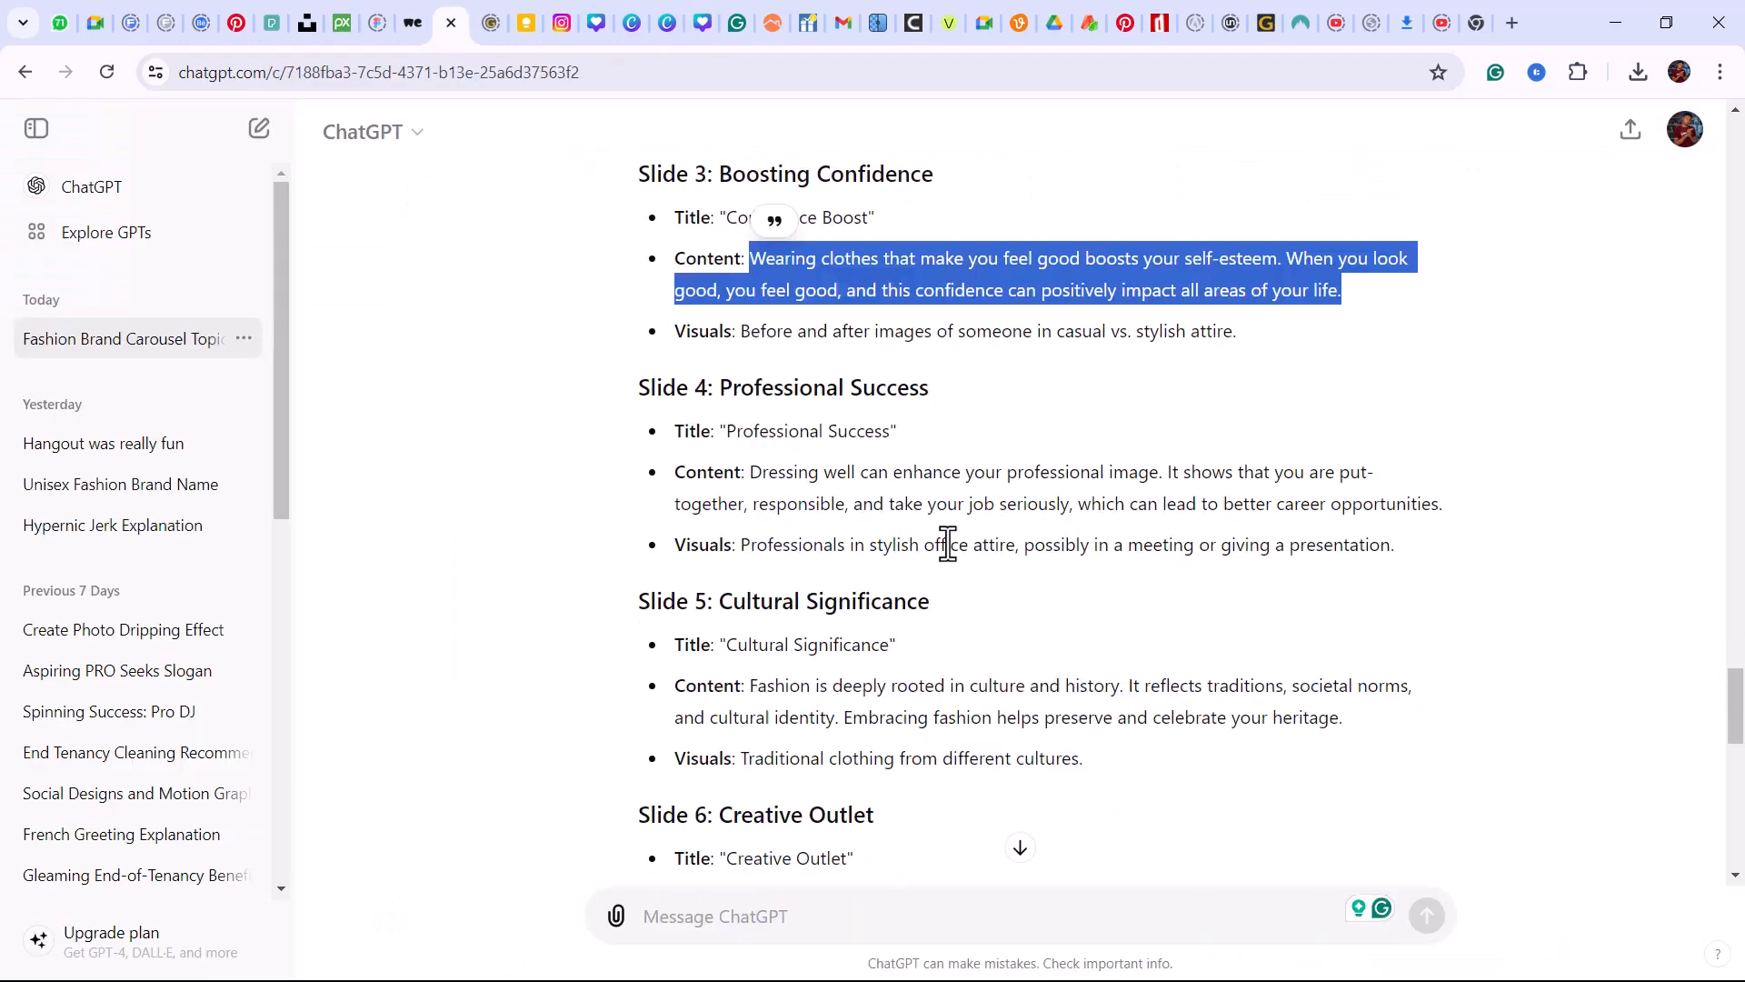
Replace the photo on the "Cultural Significance" page with the picture of two women in colourful patterned dresses and headwraps
scroll(939, 545, "up", 1)
left_click(974, 602)
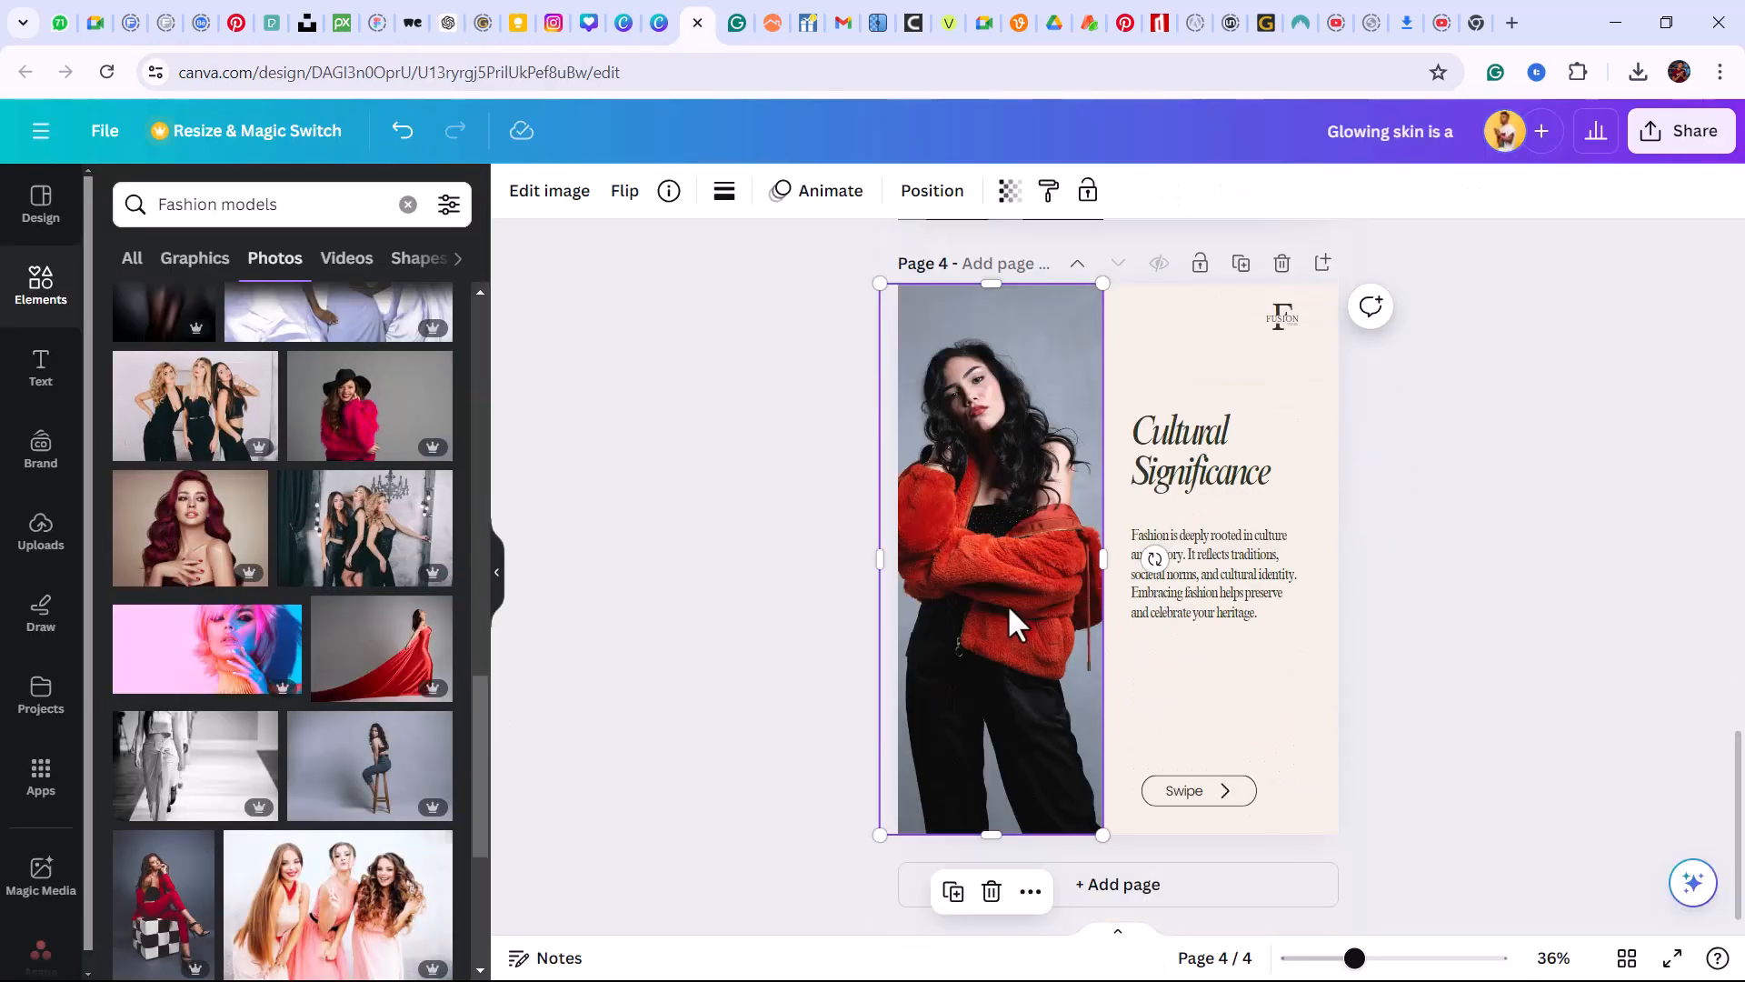
right_click(1012, 616)
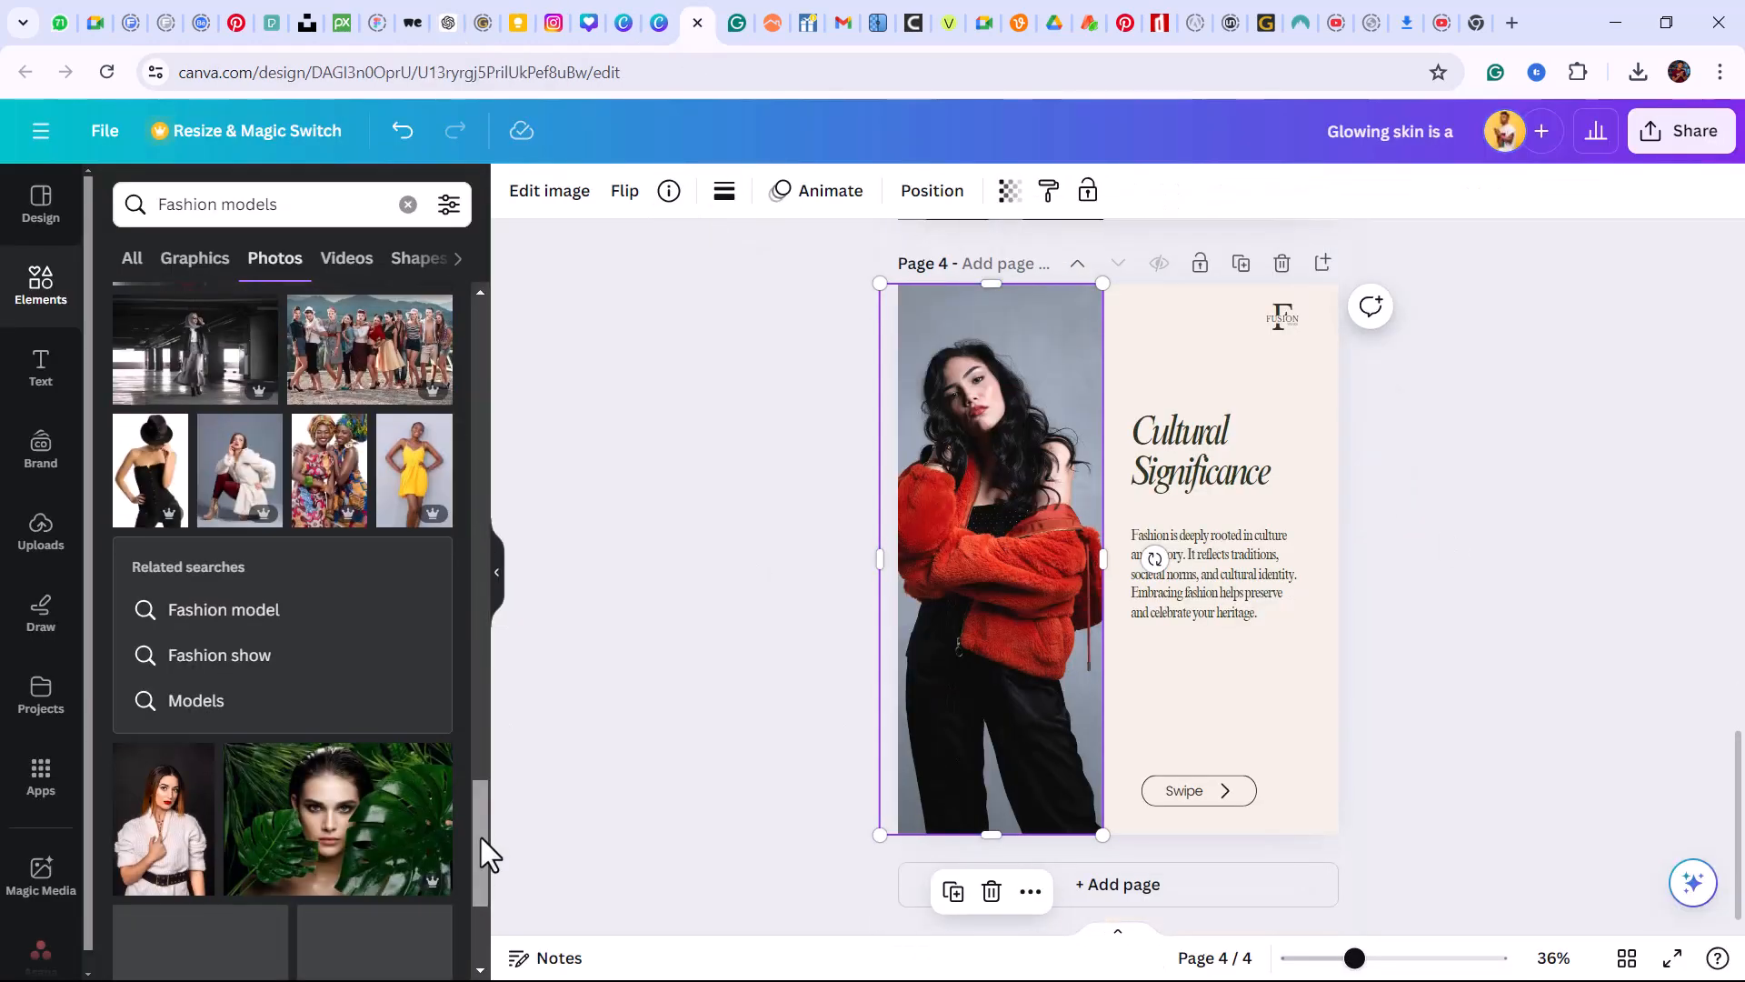
left_click_drag(329, 470, 997, 591)
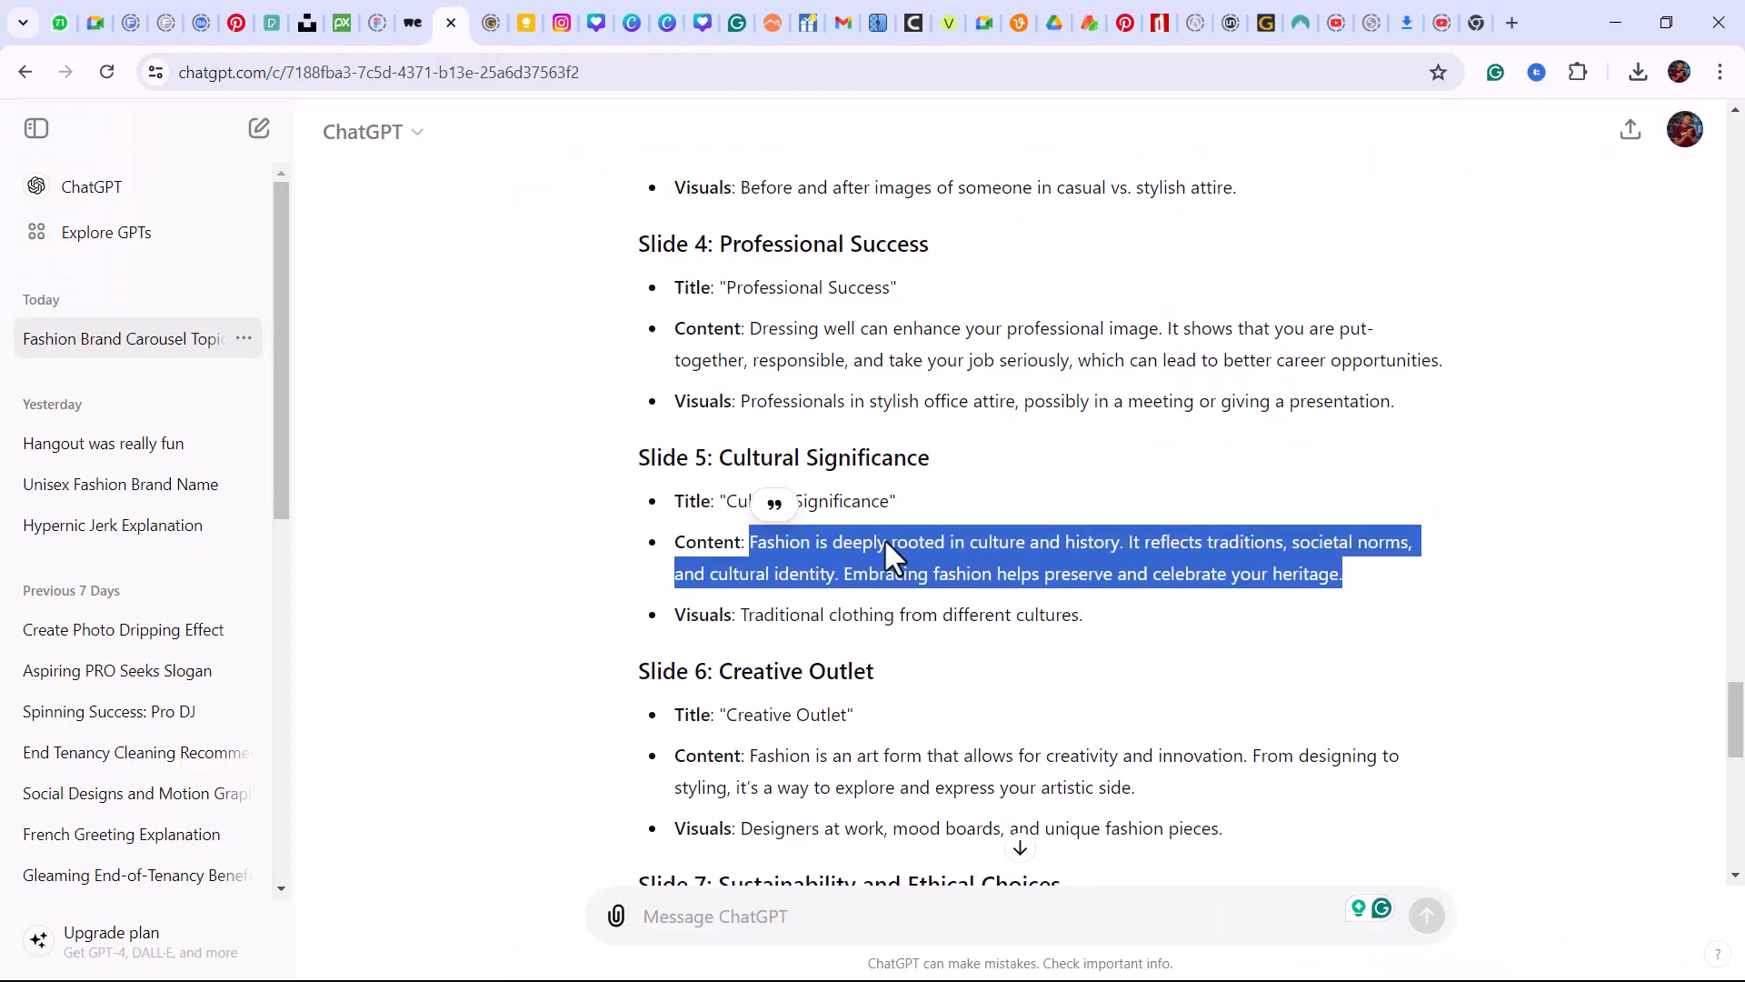
Copy the Slide 6 title "Creative Outlet" from the ChatGPT outline
scroll(760, 476, "down", 2)
left_click_drag(849, 475, 728, 476)
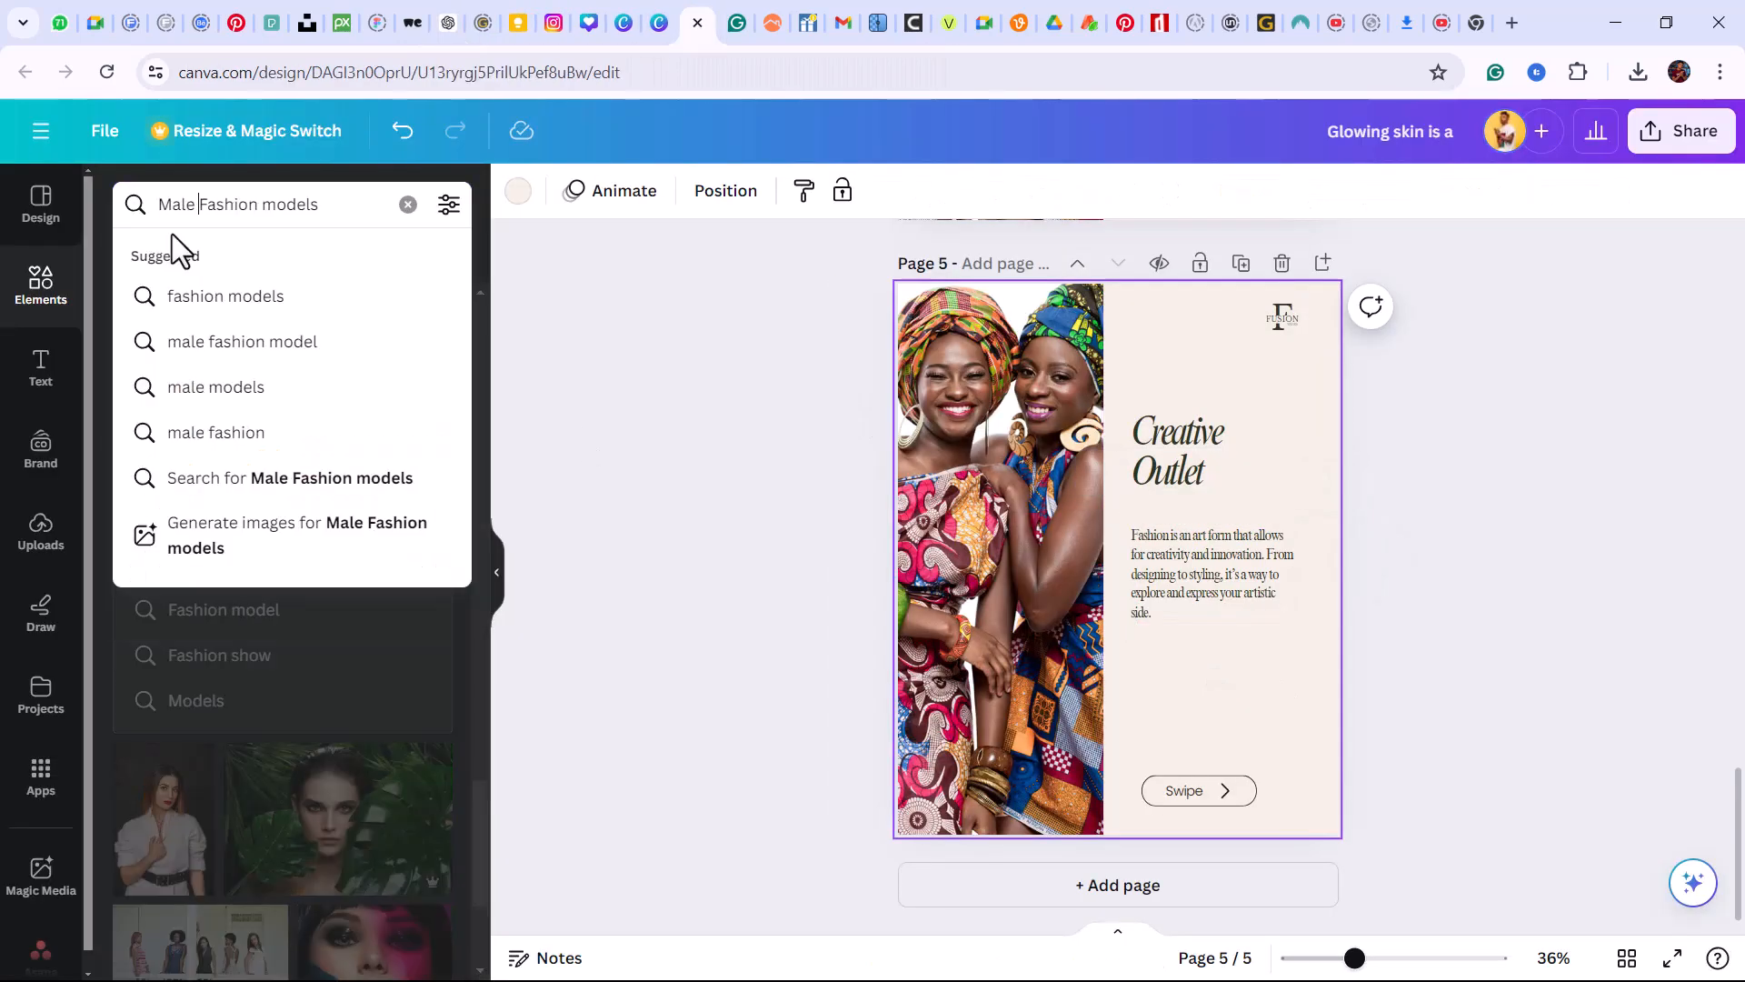
Search Canva's photos for "Male Fashion models", refine the search to those in a boutique and browse the results
key("Return")
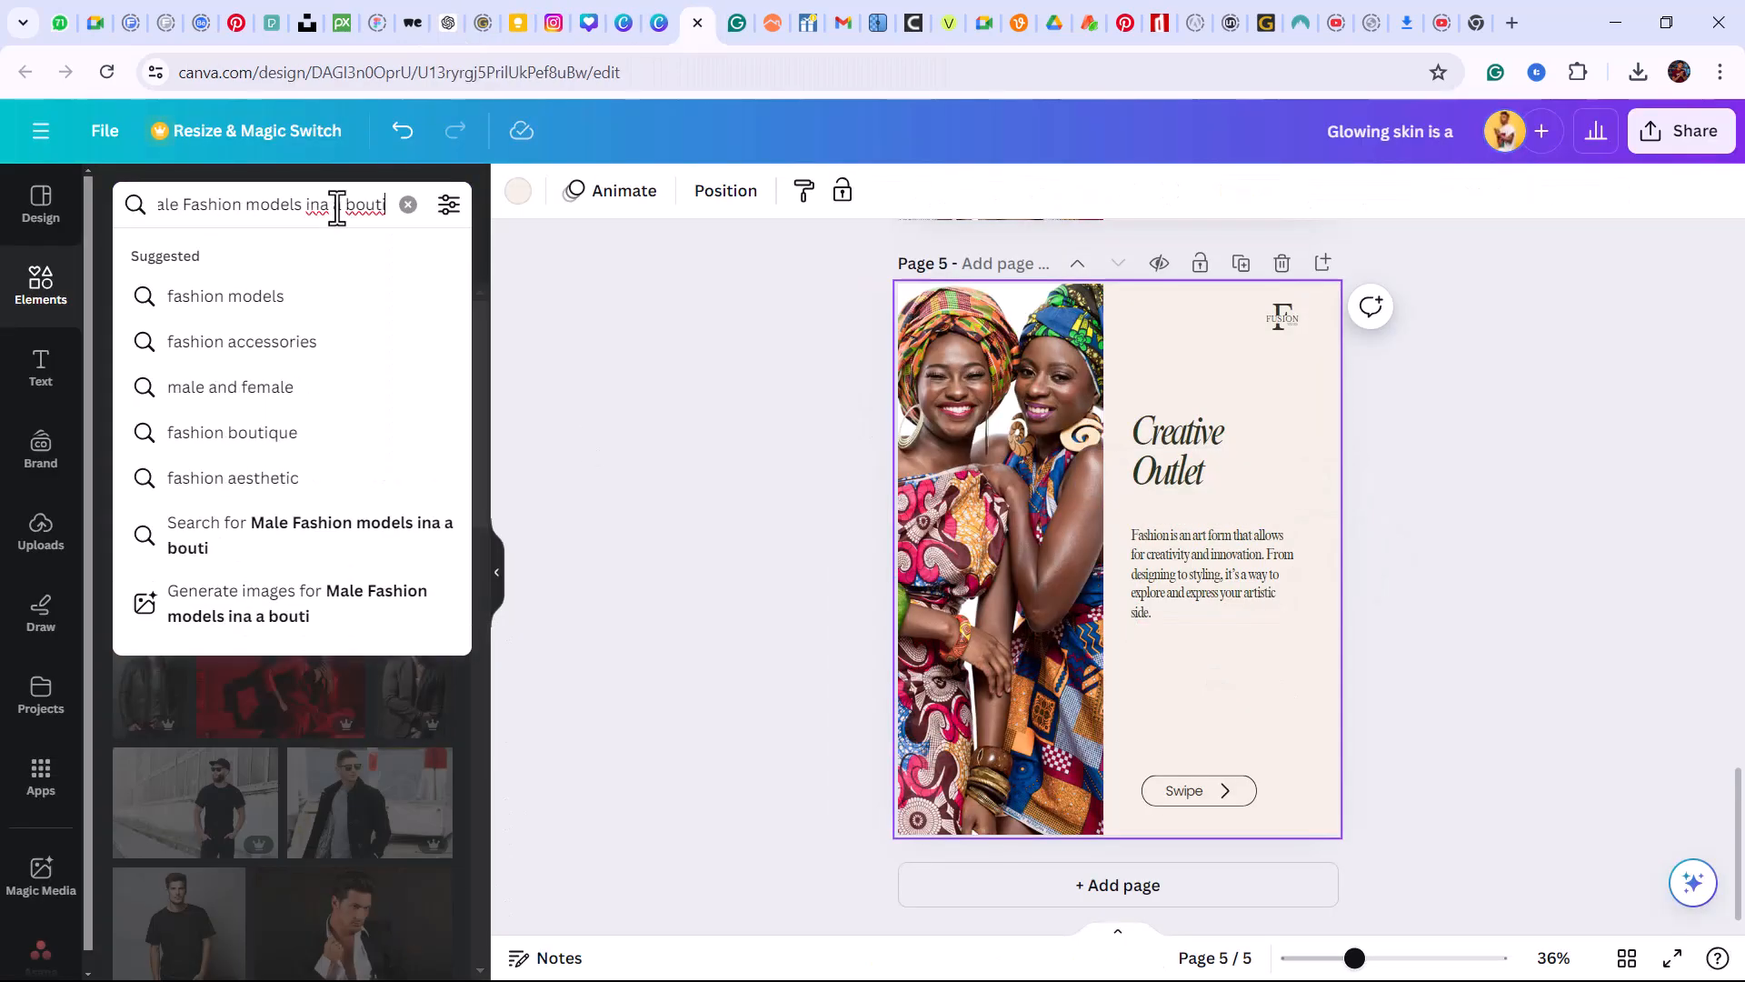
key("Return")
scroll(382, 509, "down", 3)
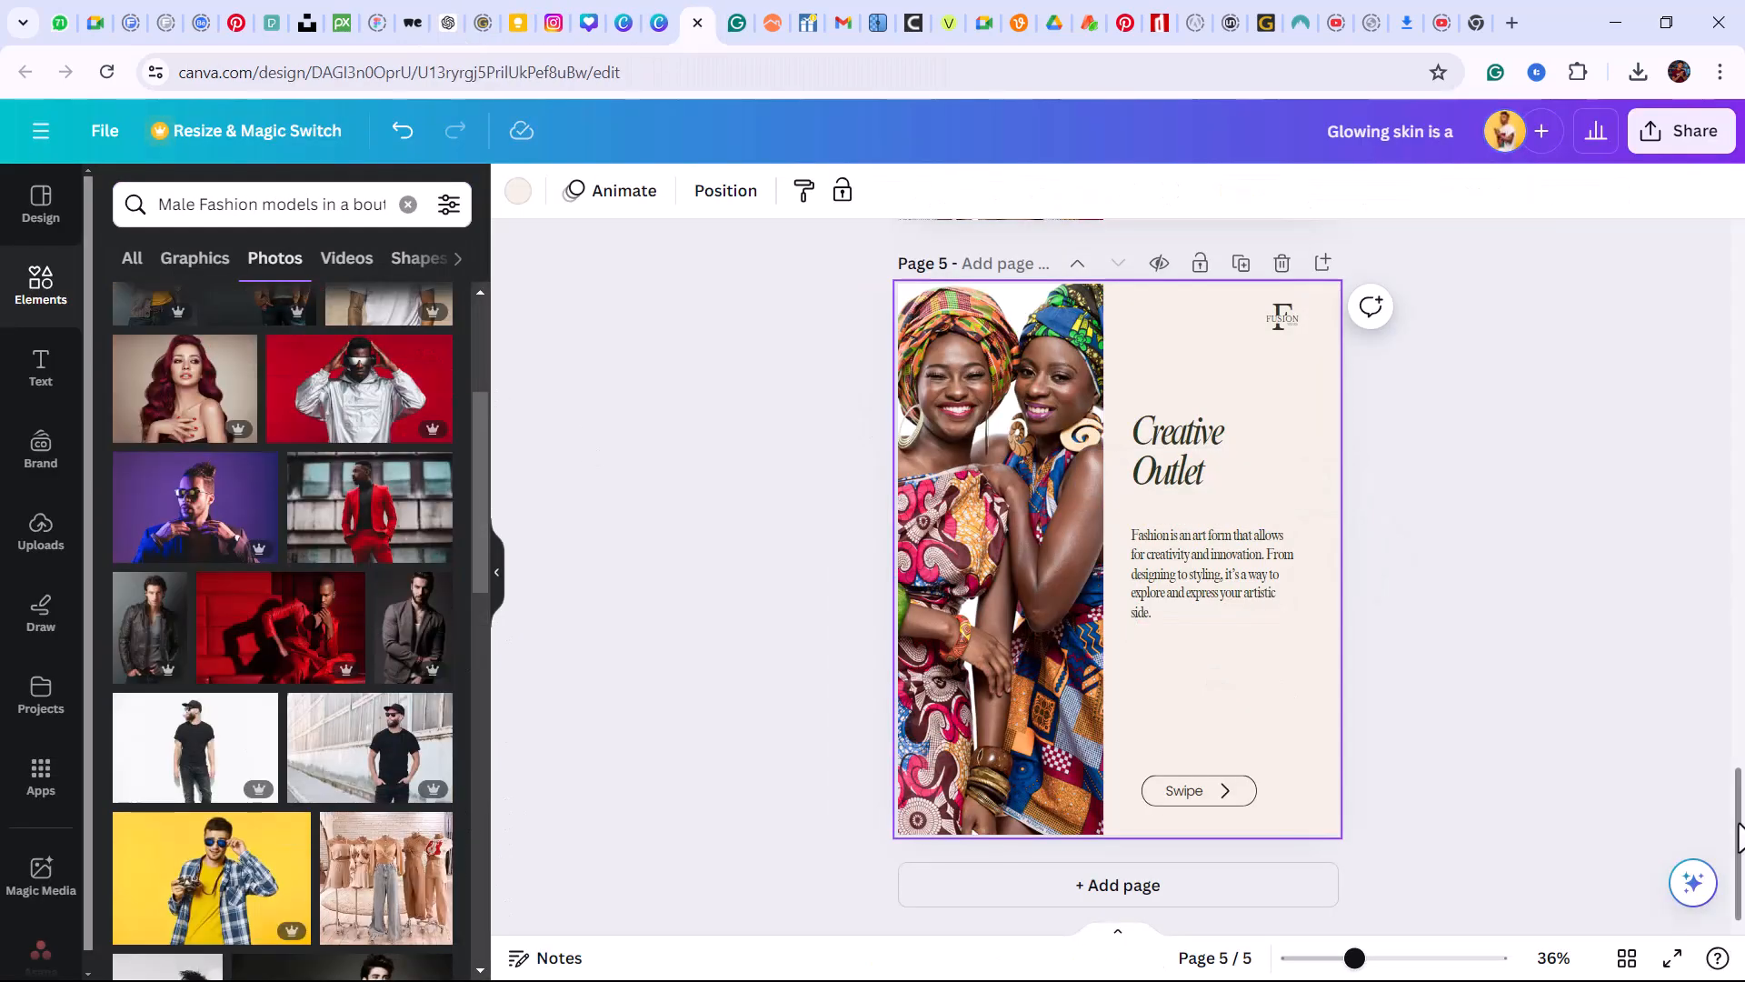
Add the photo of the man in a red suit to page 5 and crop it to the image half beside the text
scroll(962, 573, "up", 10)
left_click(369, 507)
left_click_drag(962, 573, 909, 582)
mouse_move(1106, 600)
left_mouse_down()
mouse_move(1194, 607)
mouse_move(1103, 607)
left_mouse_up()
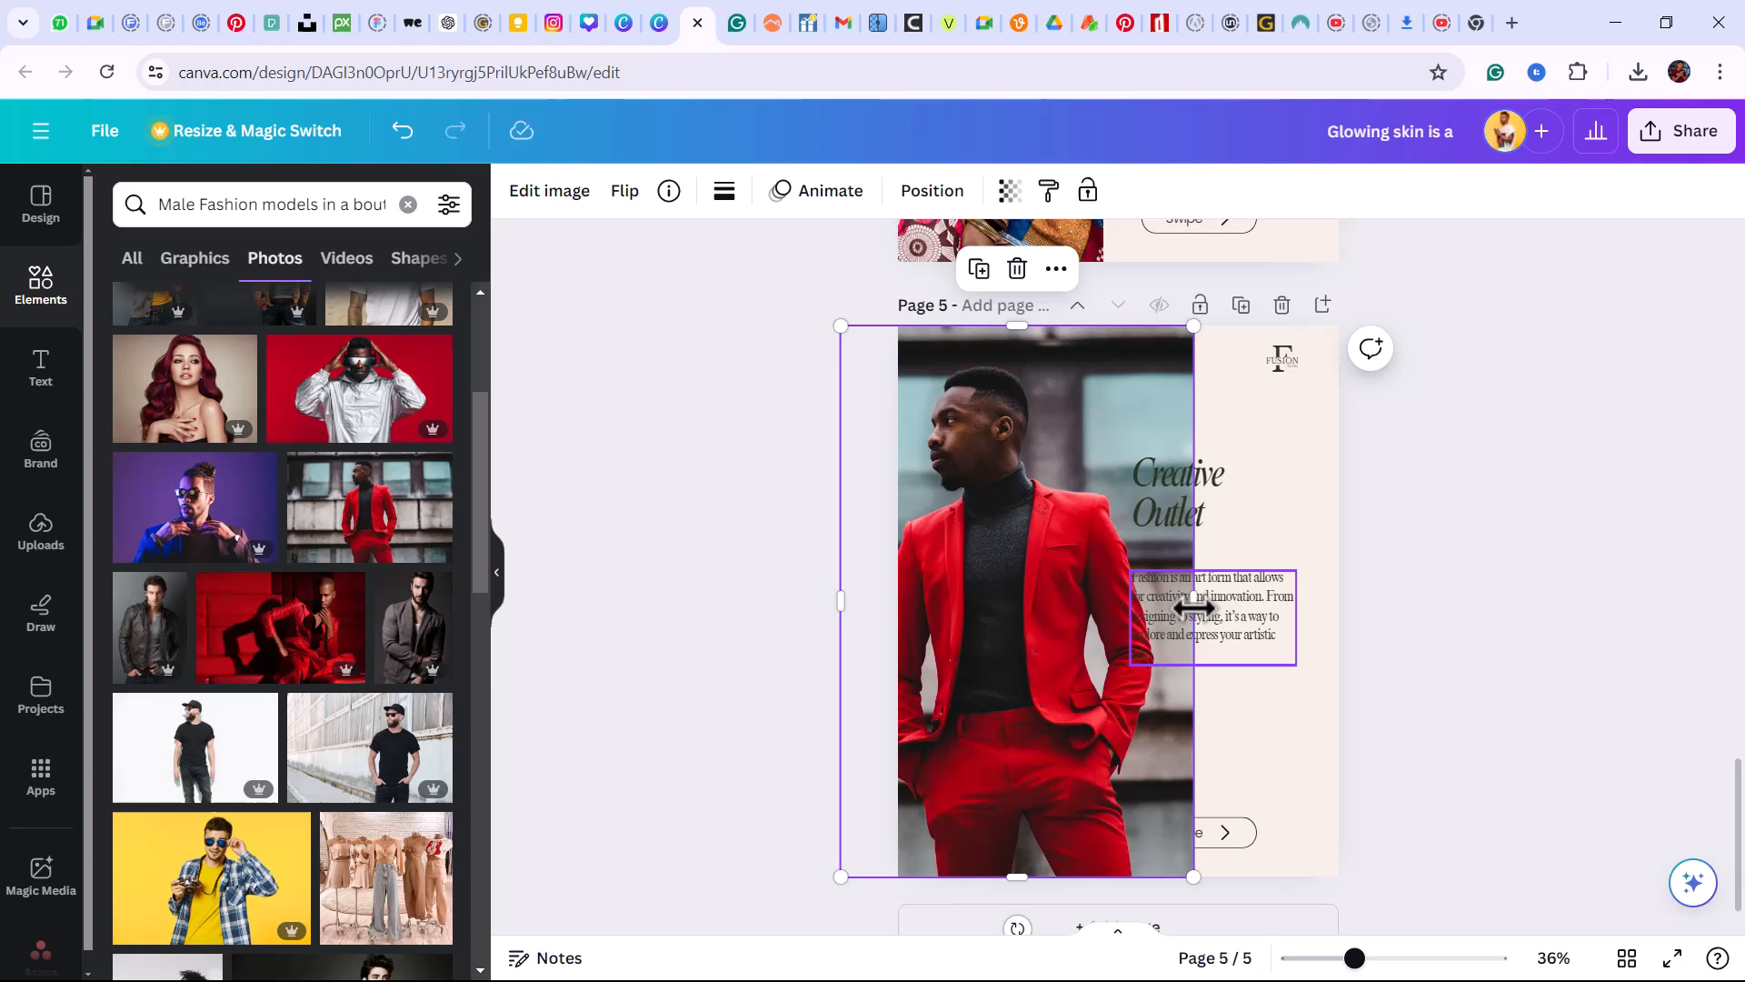
left_click(281, 627)
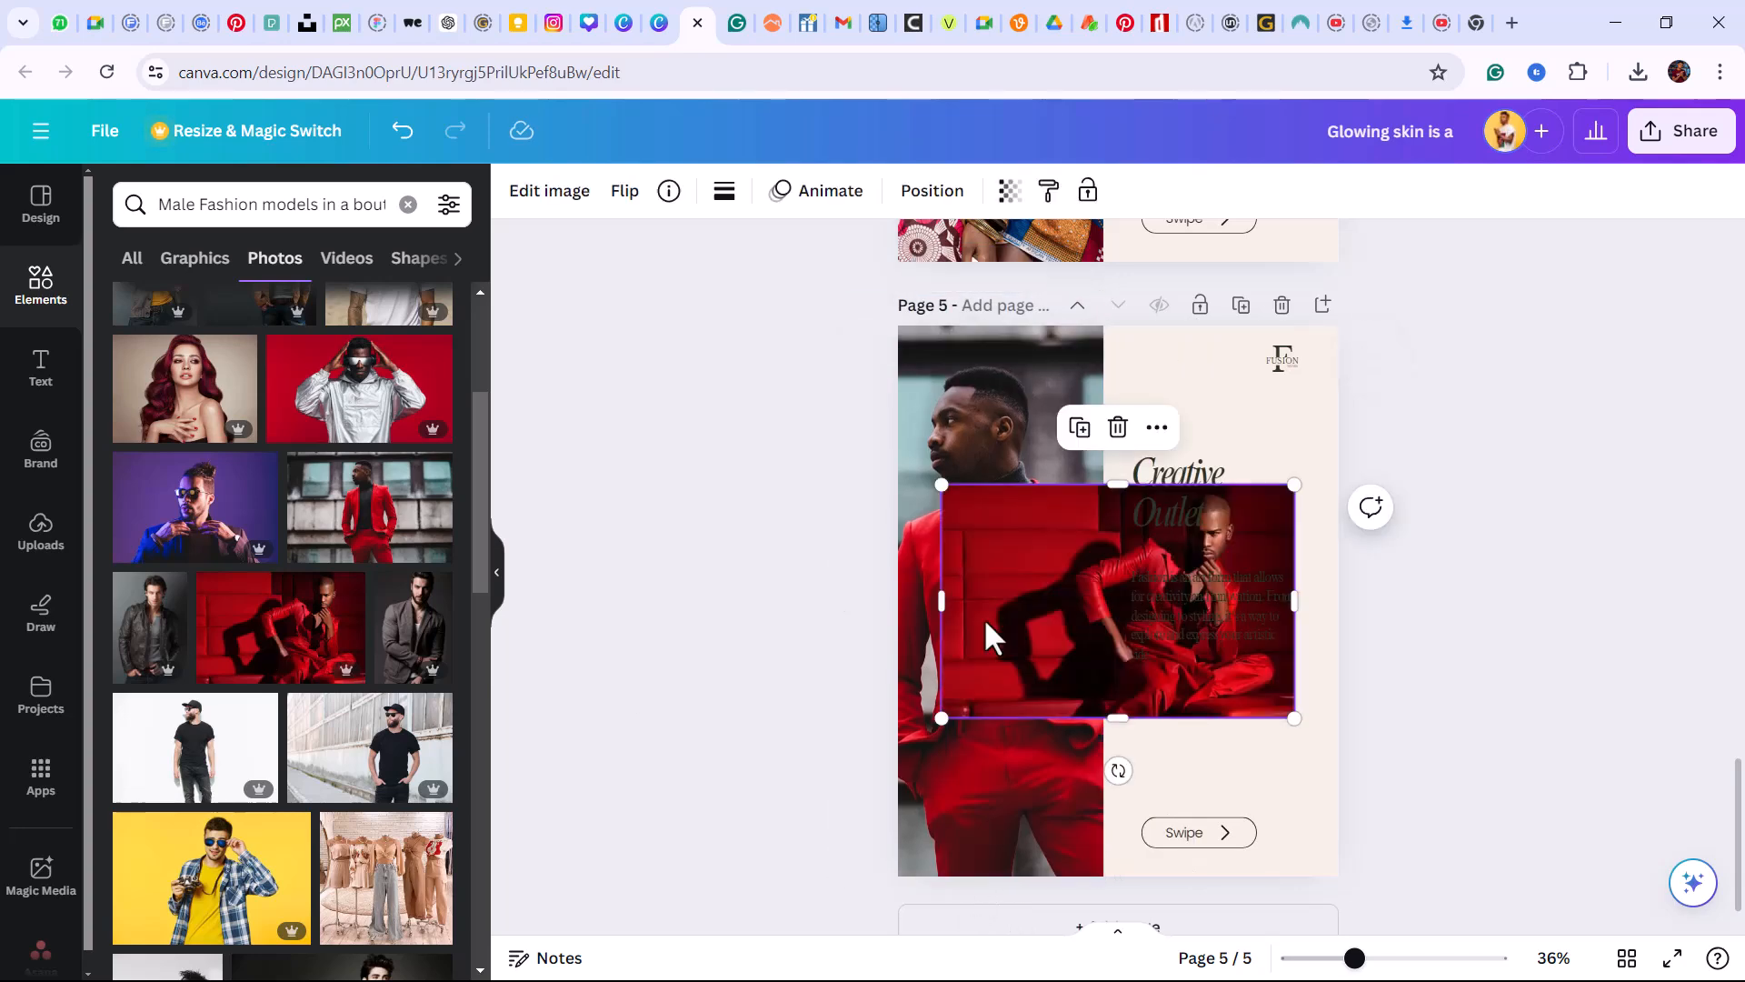
left_click_drag(942, 717, 898, 876)
left_click_drag(1207, 582, 1067, 573)
key("Delete")
Duplicate page 5, crop the copy's photo to the upper part of the page and move the title and body text beneath it
scroll(1181, 418, "down", 1)
left_click(1242, 264)
left_click(1000, 546)
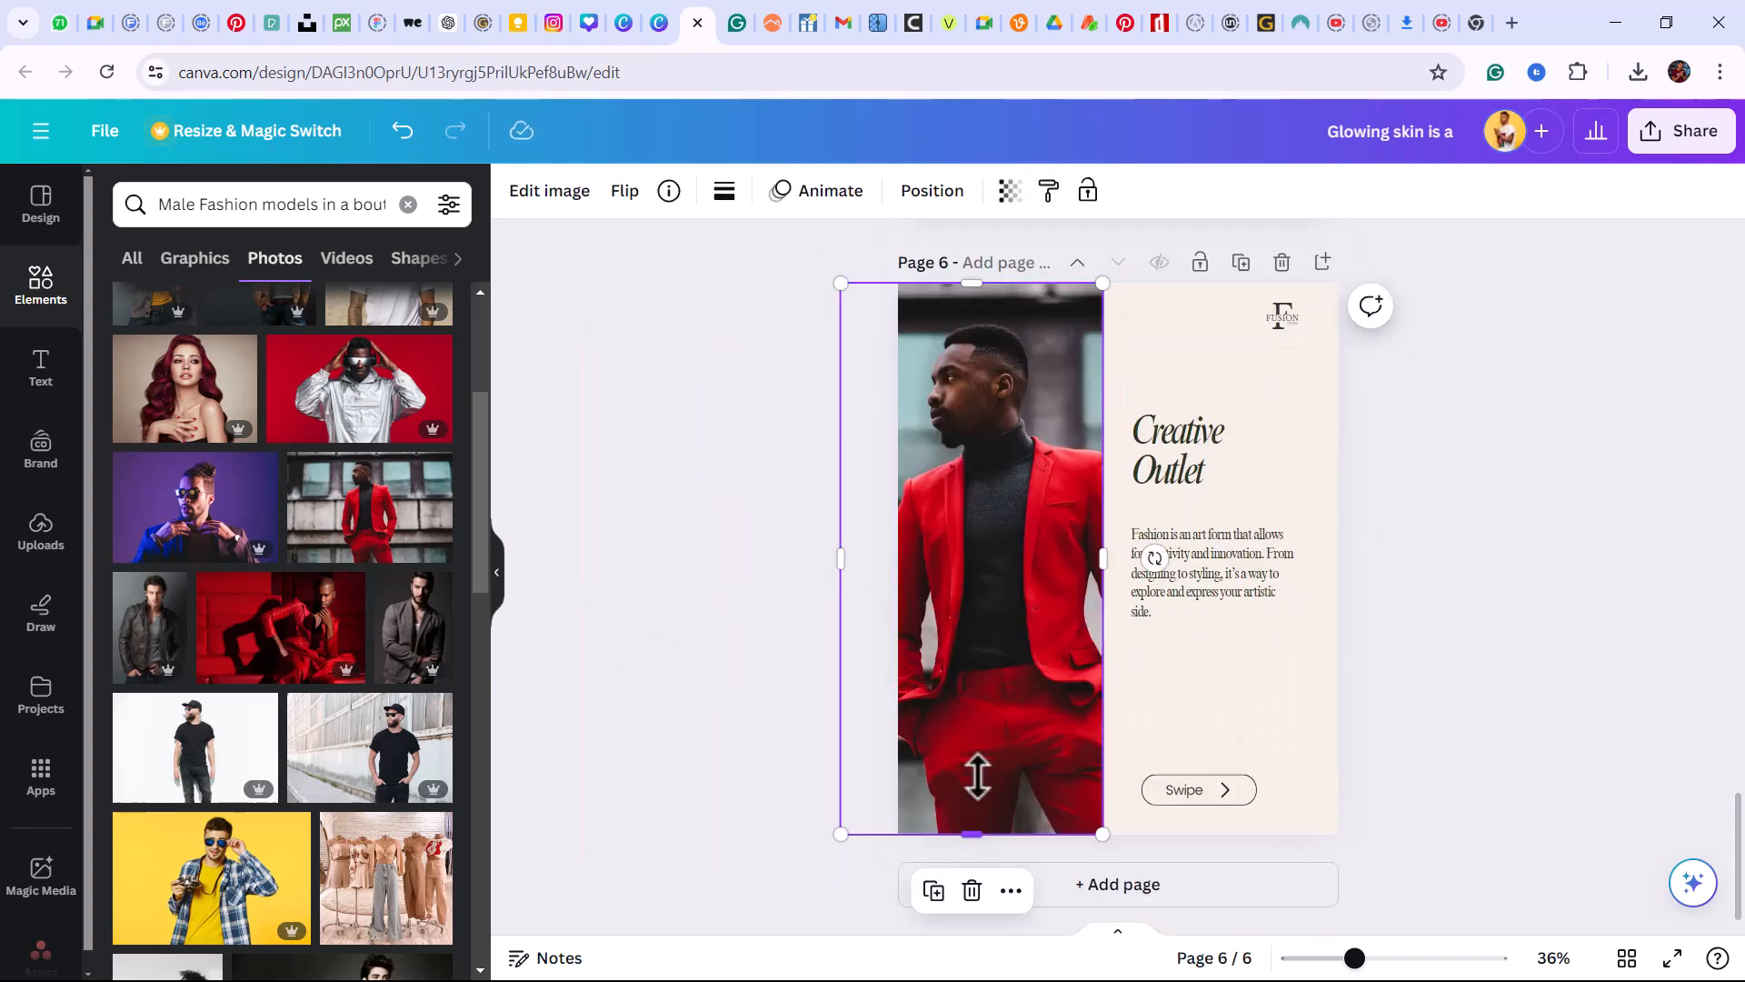
left_click_drag(978, 831, 991, 632)
left_click_drag(1173, 454, 987, 691)
left_click_drag(1211, 573, 1184, 707)
Search for "Fashion models in a boutique" and fit the hanging clothes photo beside the man's photo on page 6, cropped to match its height
left_click(1000, 472)
scroll(455, 452, "up", 3)
key("Return")
scroll(385, 816, "down", 5)
left_click_drag(193, 707, 1142, 429)
left_click_drag(1420, 460, 1232, 468)
left_click_drag(1149, 343, 1149, 283)
left_click_drag(1149, 576, 1149, 632)
Delete the red-suited man's photo from page 6 and try another boutique search photo in its place
left_click_drag(481, 532, 491, 803)
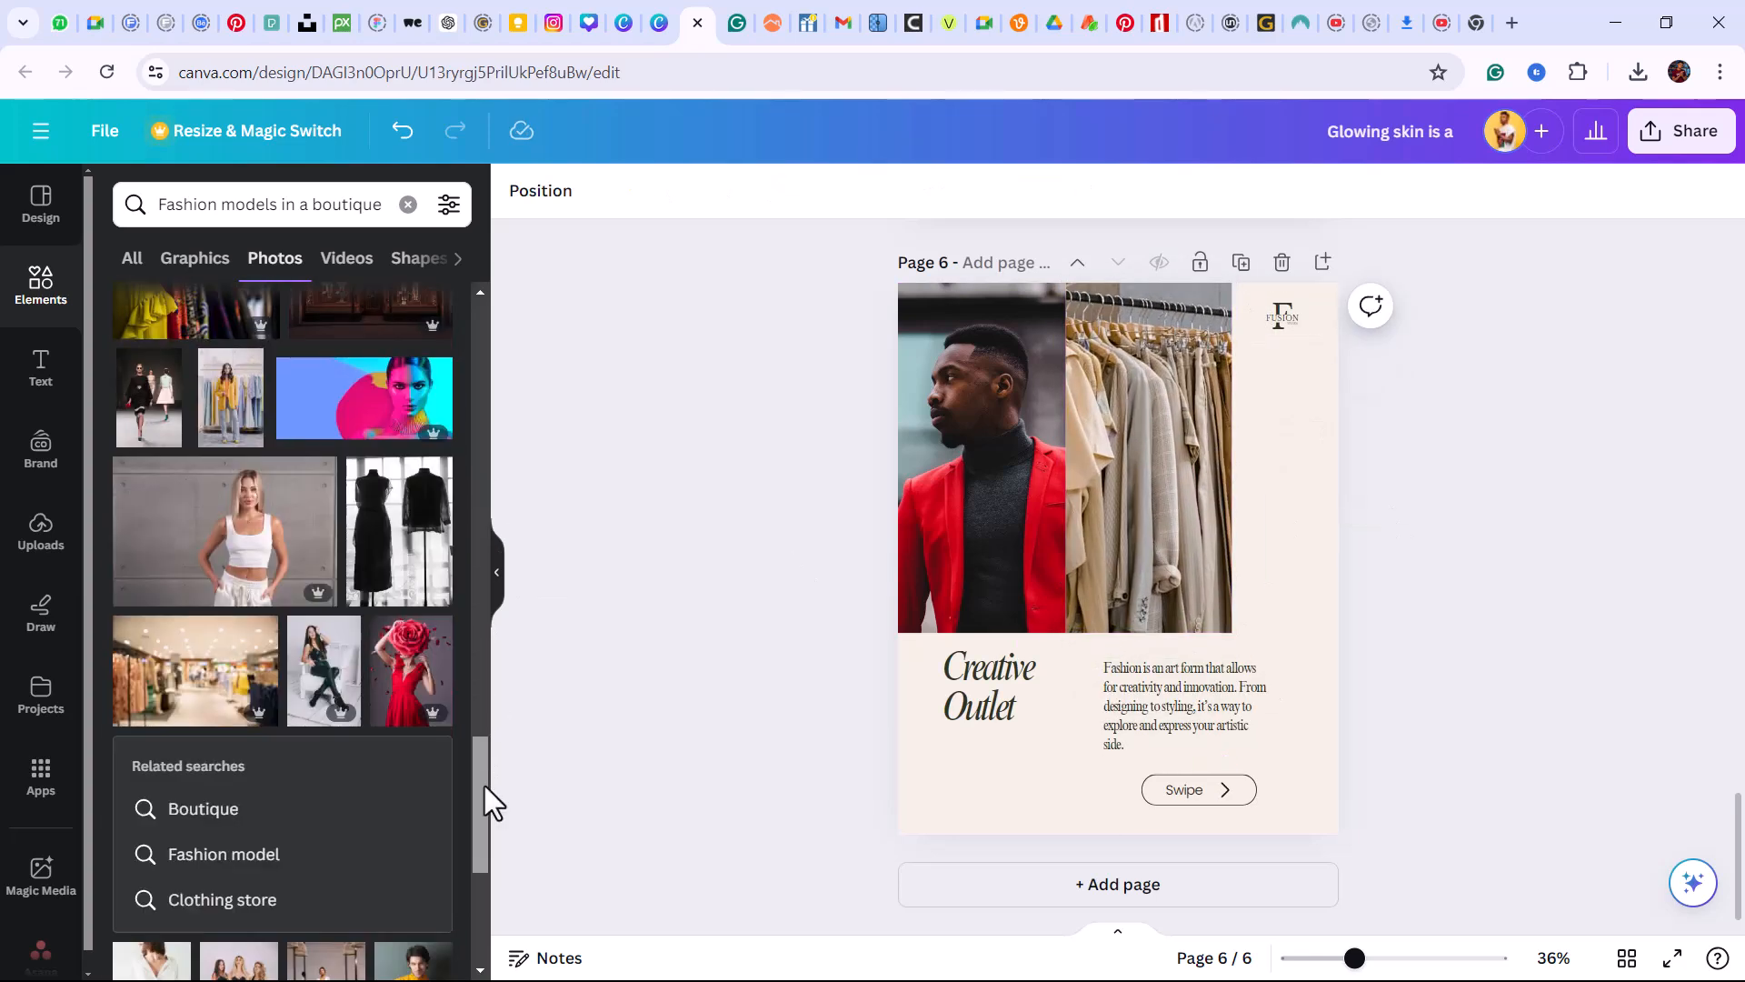
scroll(418, 682, "up", 10)
key("Delete")
left_click_drag(150, 666, 1002, 456)
key("Delete")
left_click_drag(482, 400, 488, 654)
Add "male and female" to the photo search and fit the photo of the couple in sunglasses into page 6's upper-left area
left_click(159, 204)
type("male and female")
key("Return")
left_click_drag(150, 600, 1016, 411)
left_click_drag(795, 747, 875, 624)
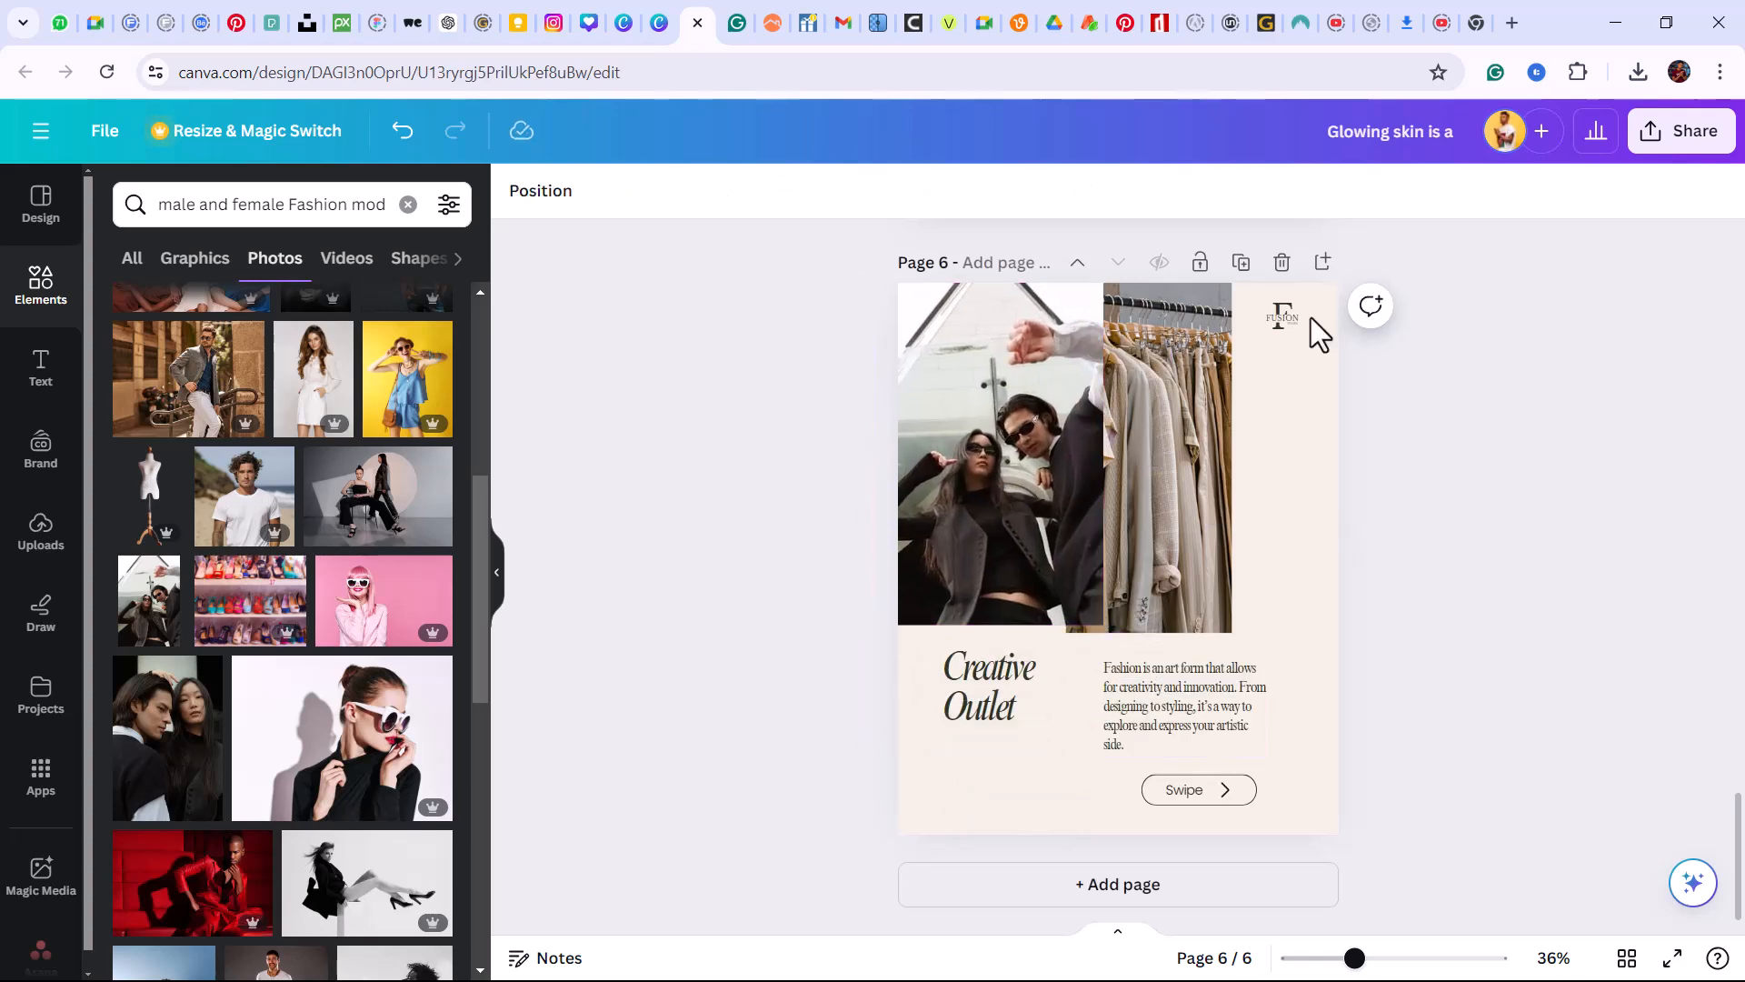
Move the page 6 logo below the title and place the photo of the man in red beside the hanging clothes, trimming its left edge
left_click_drag(1309, 329, 992, 802)
left_click_drag(484, 652, 486, 598)
left_click(409, 205)
left_click_drag(409, 391, 1255, 391)
left_click_drag(1145, 390, 1166, 390)
Place the photo of the group of women below the man in red on page 6 and resize it to fill the remaining collage space
left_click(444, 391)
left_click(445, 450)
left_click_drag(289, 445, 1248, 528)
left_click_drag(1422, 528, 1149, 585)
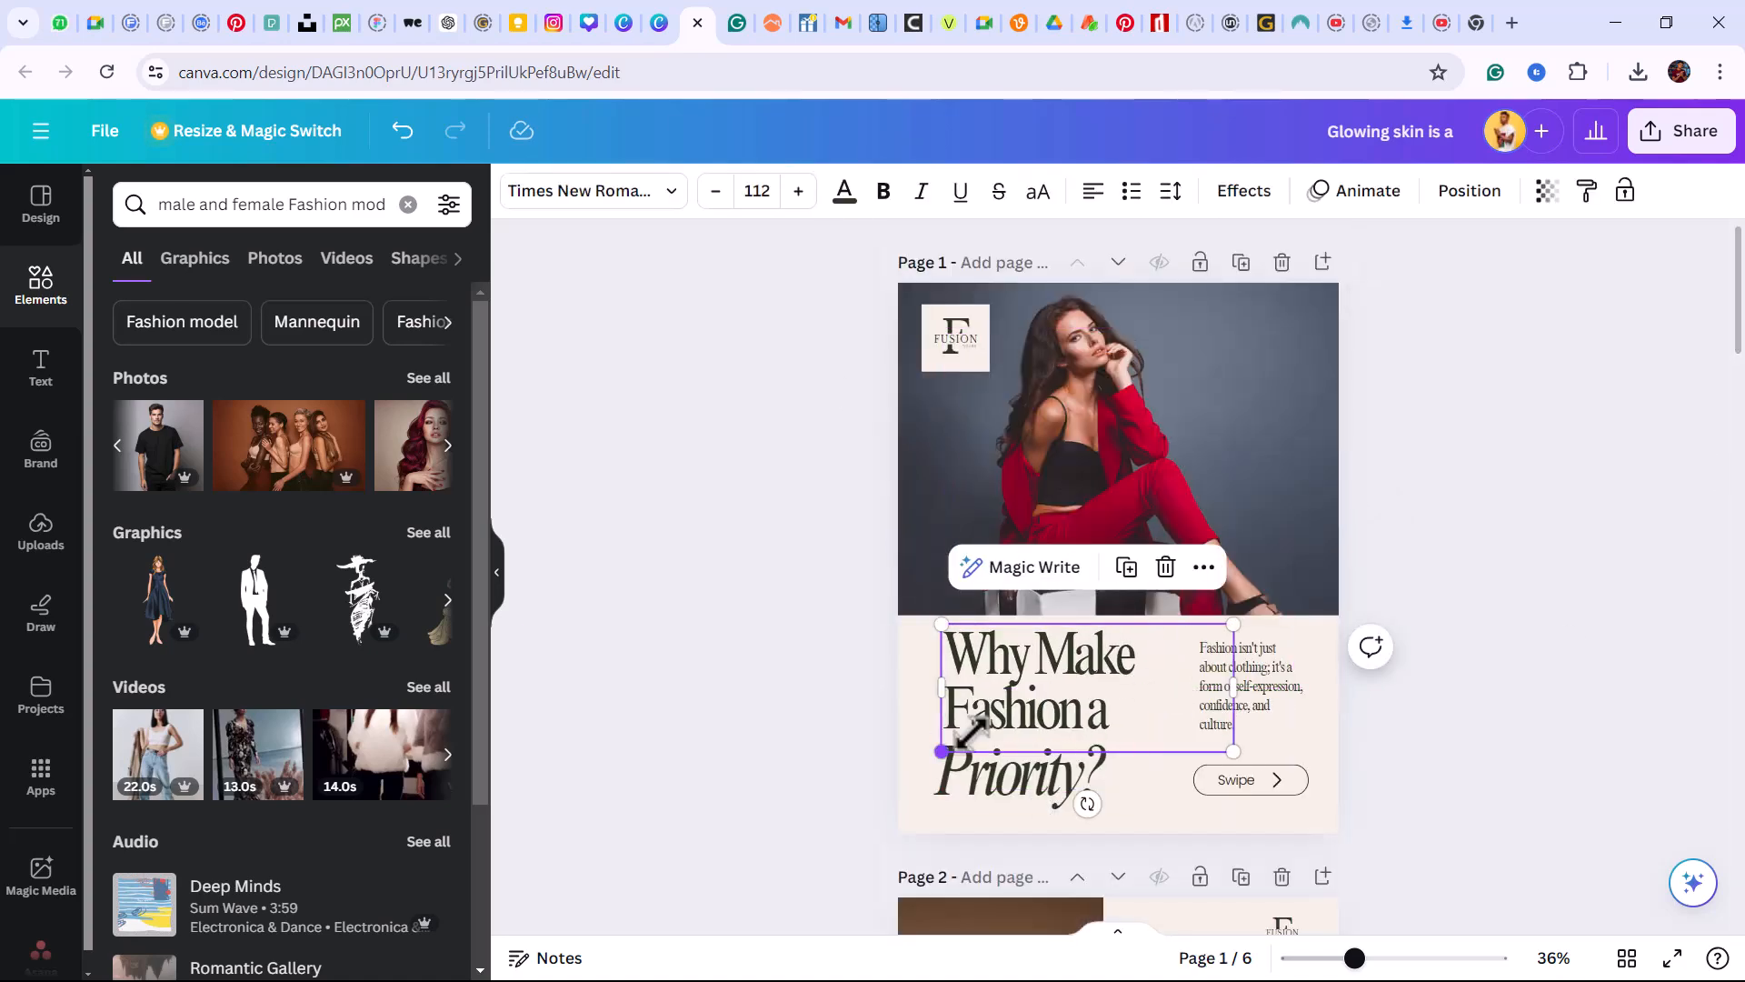
On page 1, shrink "Why Make Fashion a" to one line, move "Priority?" up beneath it and place the logo below the title
left_click_drag(971, 733, 1045, 698)
left_click_drag(1021, 778, 1021, 732)
left_click_drag(1165, 636, 1147, 643)
left_click_drag(955, 337, 958, 794)
left_click_drag(1020, 741, 1020, 721)
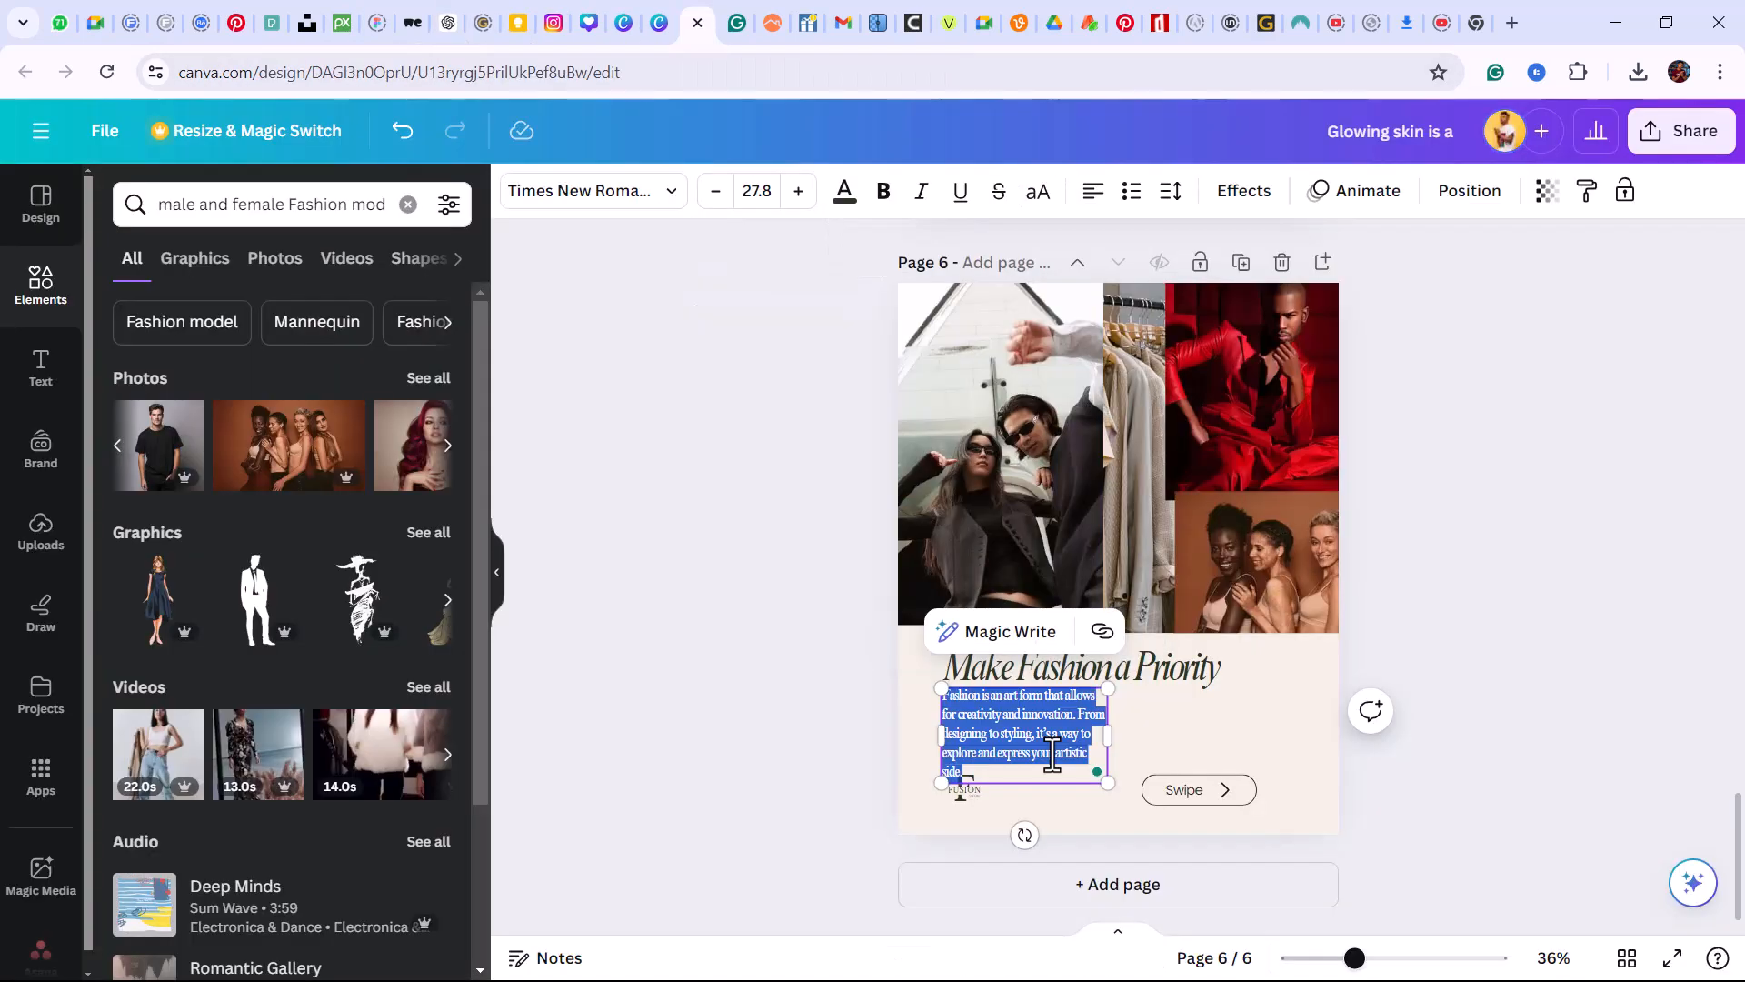
Replace the page 6 body text with the closing paragraph, trimmed to "Prioritize fashion to enhance your life in countless ways."
type("Fashion is more than just clothes; it's a powerful tool for self-expression, confidence, and cultural celebration. Prioritize fashion to enhance your life in countless ways.")
left_click_drag(946, 733, 942, 695)
key("BackSpace")
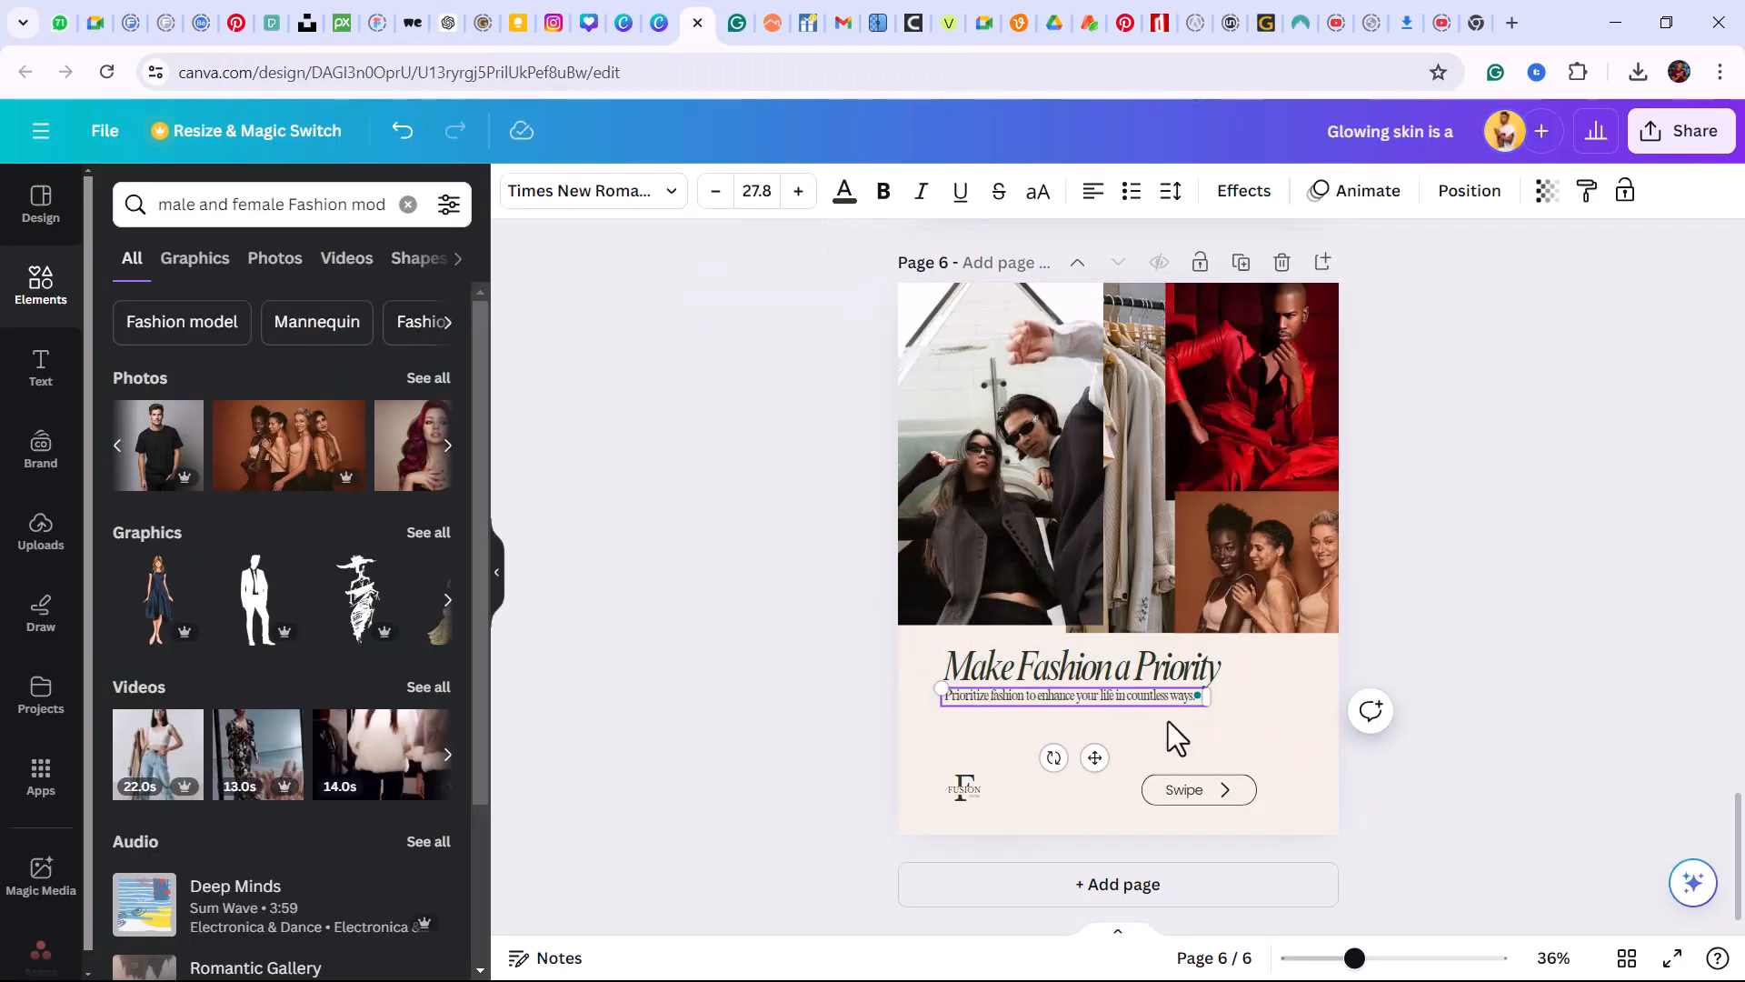
Move the page 6 logo beside the title and place the Swipe button beneath the body text
left_click_drag(964, 788, 1271, 682)
left_click(1694, 618)
scroll(1695, 618, "up", 3)
scroll(1546, 681, "down", 3)
left_click(1262, 755)
left_click_drag(1363, 728, 1148, 672)
Ungroup the page 6 Swipe button, flip its arrow to point left and swap the positions of the arrow and the word
right_click(1152, 672)
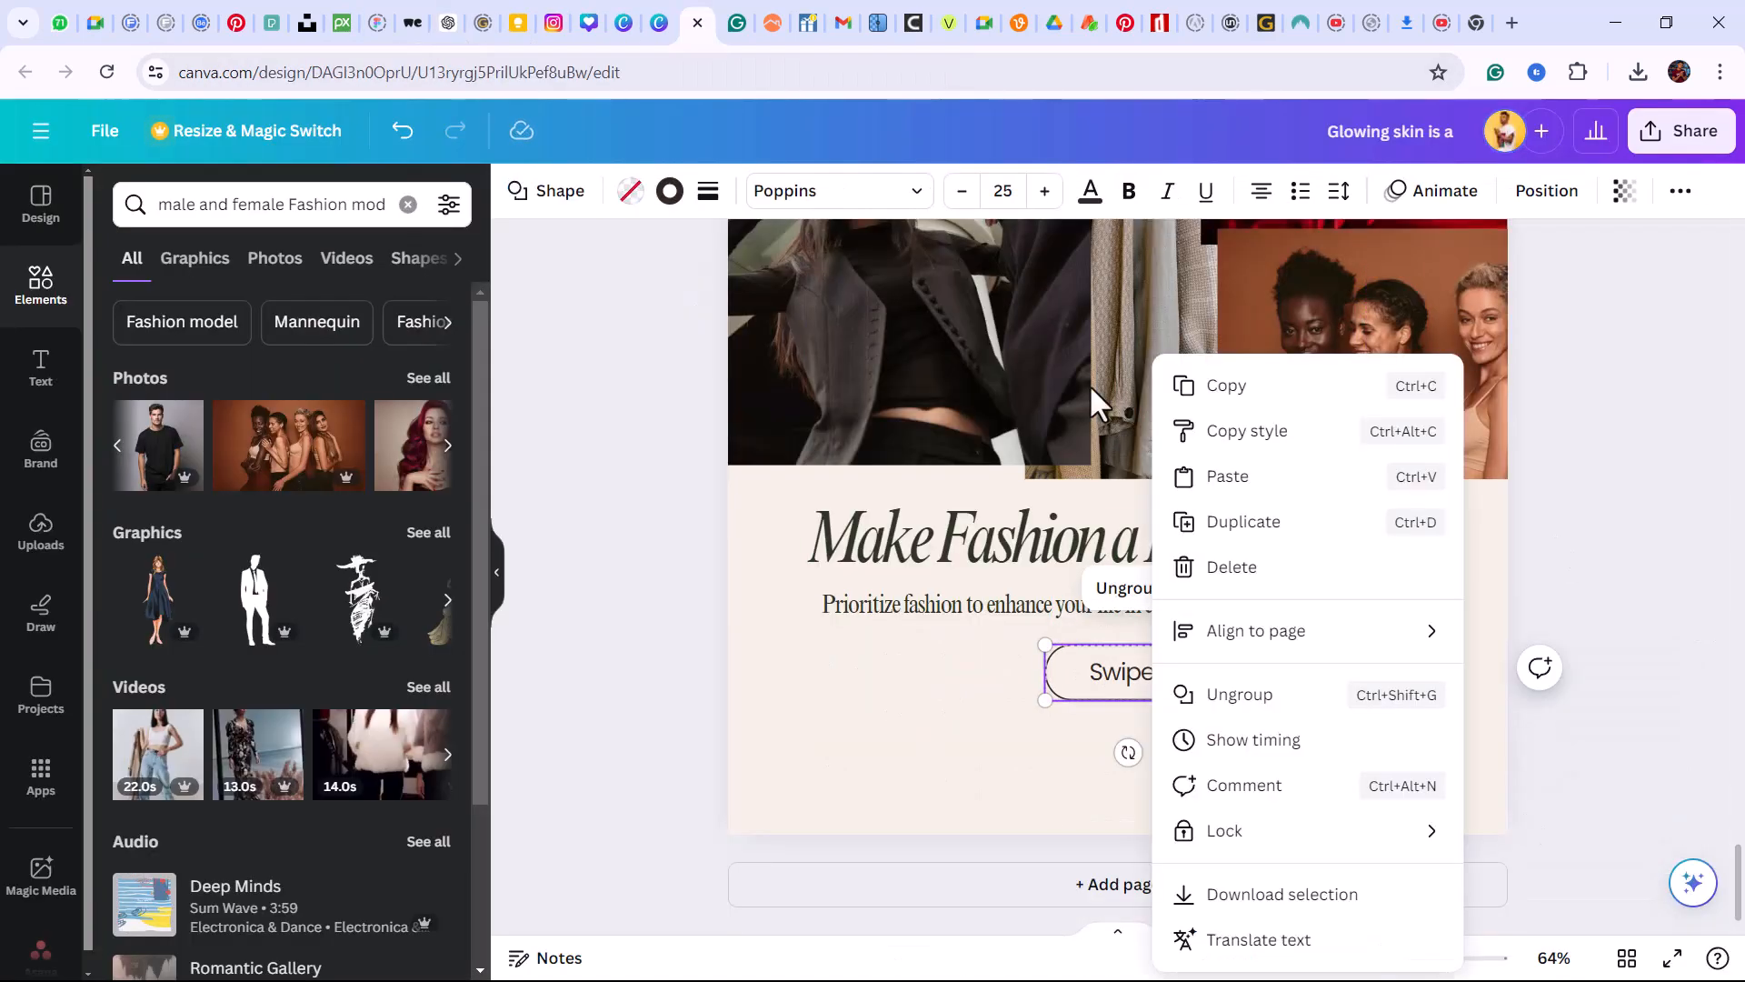
left_click(1142, 670)
right_click(1196, 672)
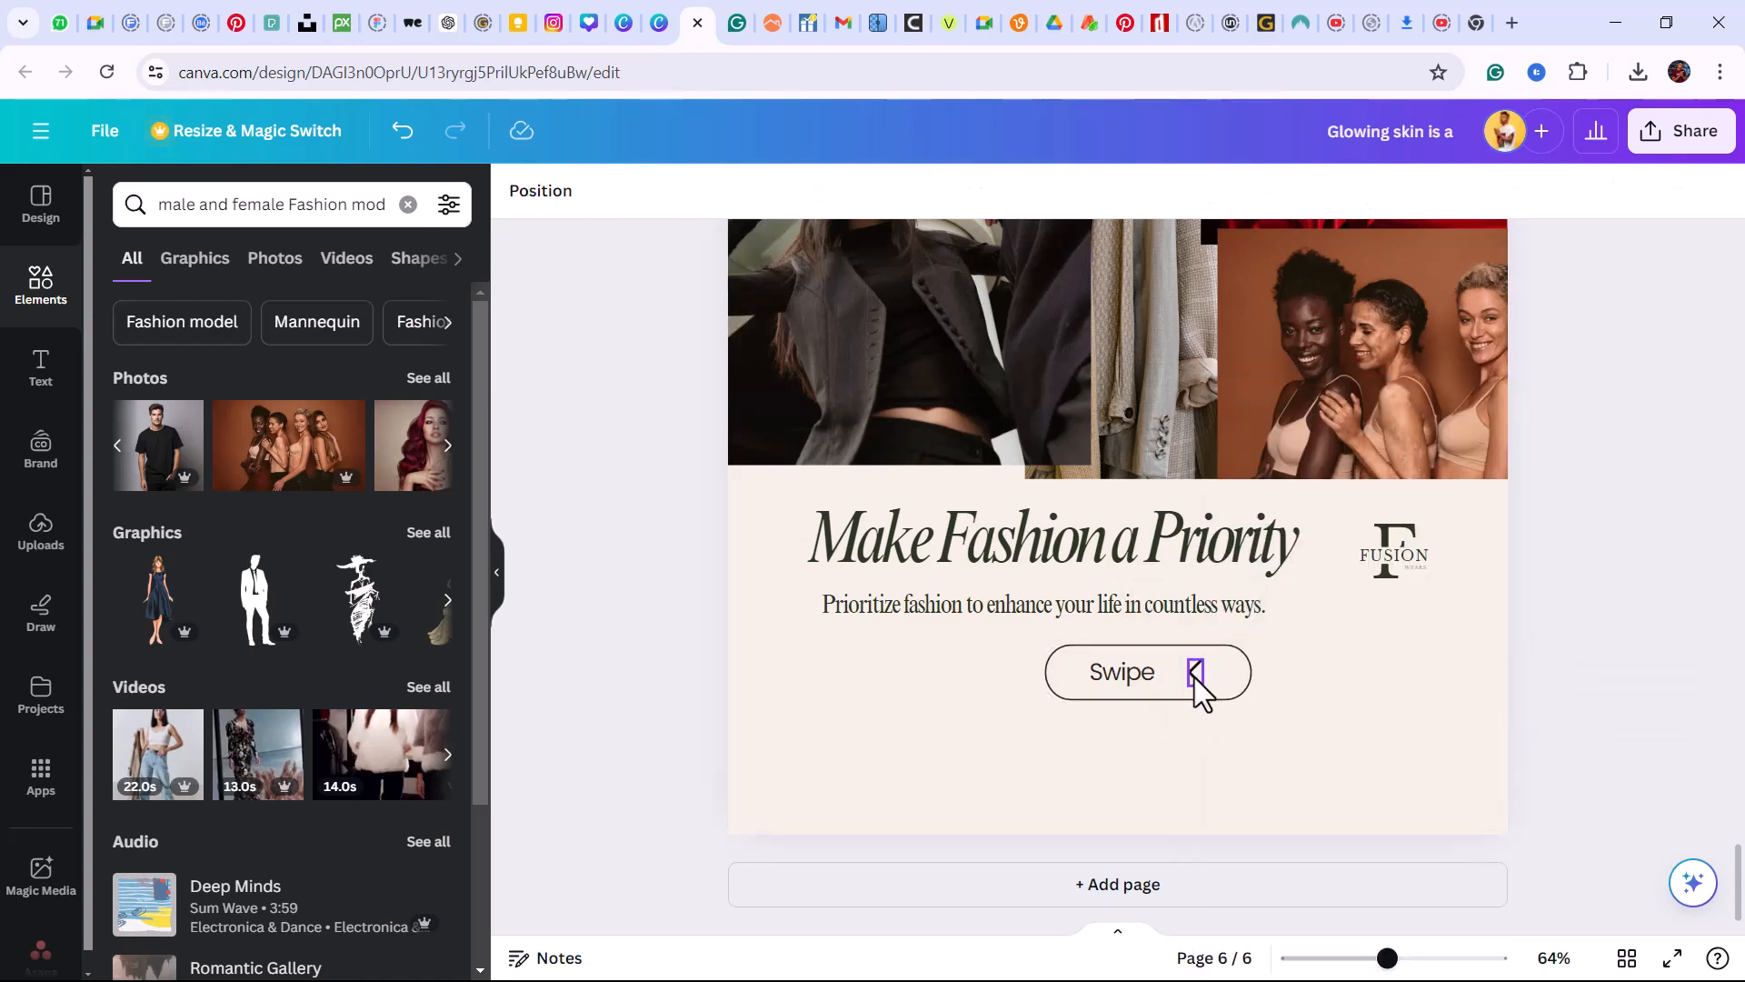
left_click_drag(1196, 673, 1080, 673)
left_click_drag(1122, 672, 1193, 682)
Centre the reversed Swipe button horizontally on page 6 and return to page 1
left_click(1087, 678)
left_click(1509, 191)
left_click(362, 441)
left_click(1291, 763)
left_click_drag(1387, 958, 1352, 958)
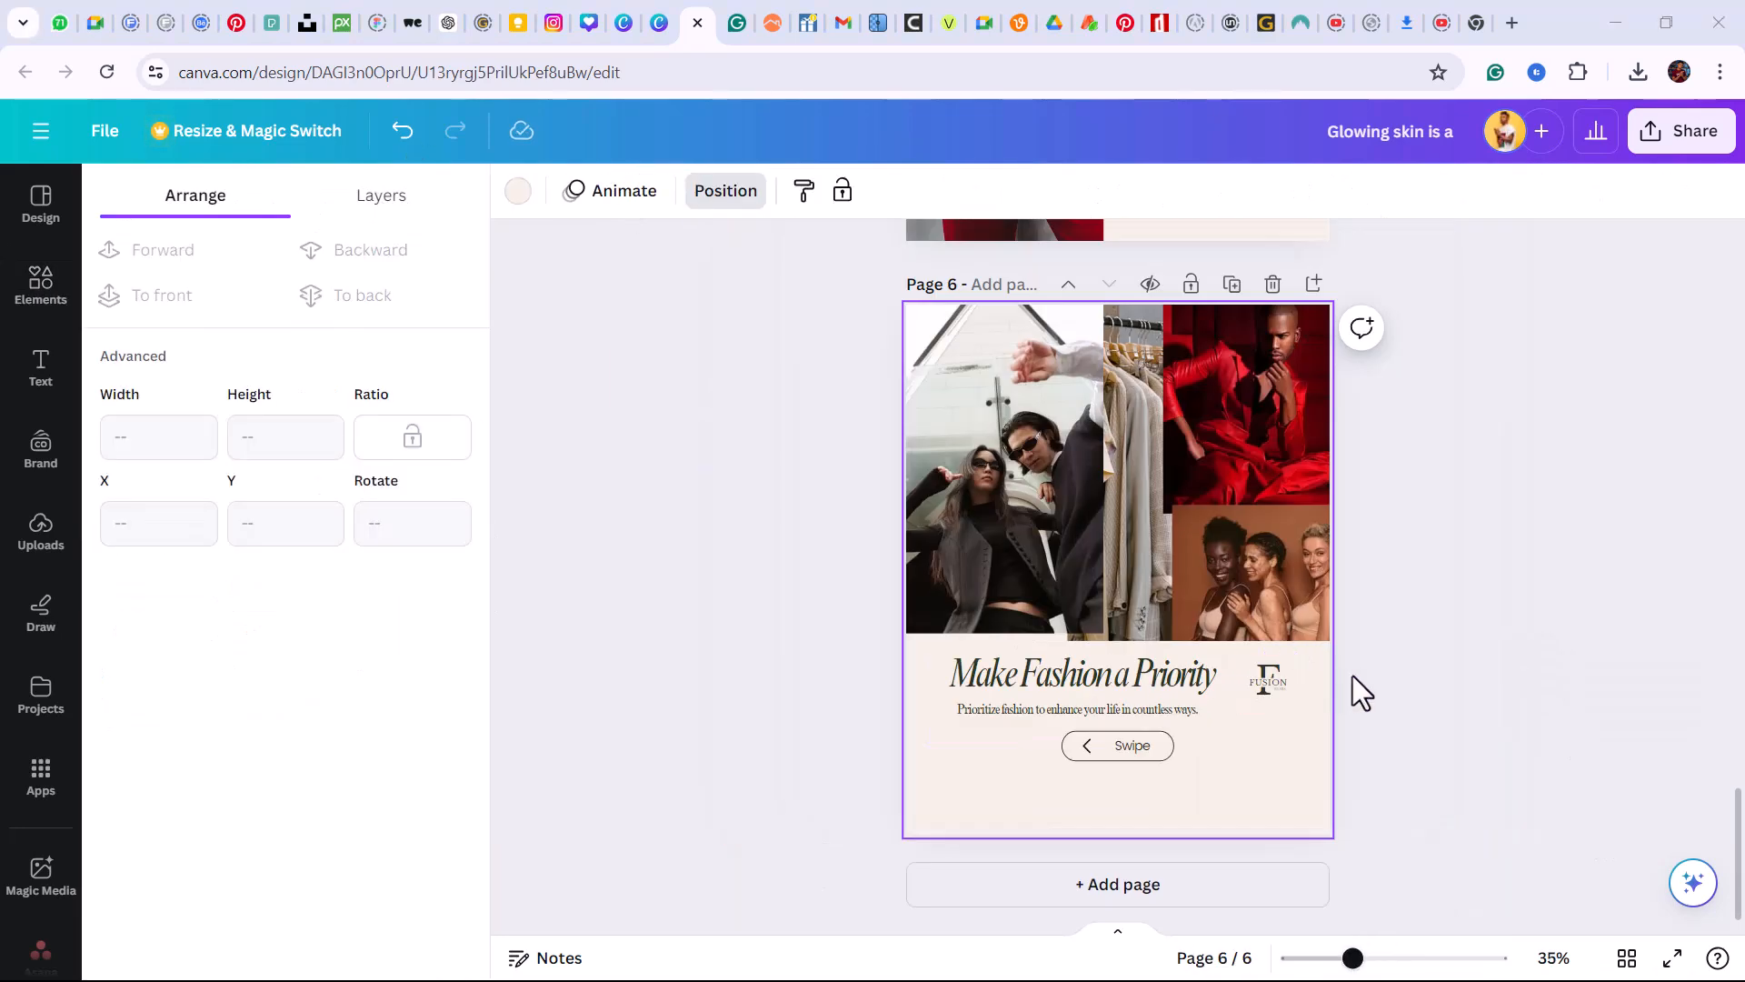
left_click(1485, 596)
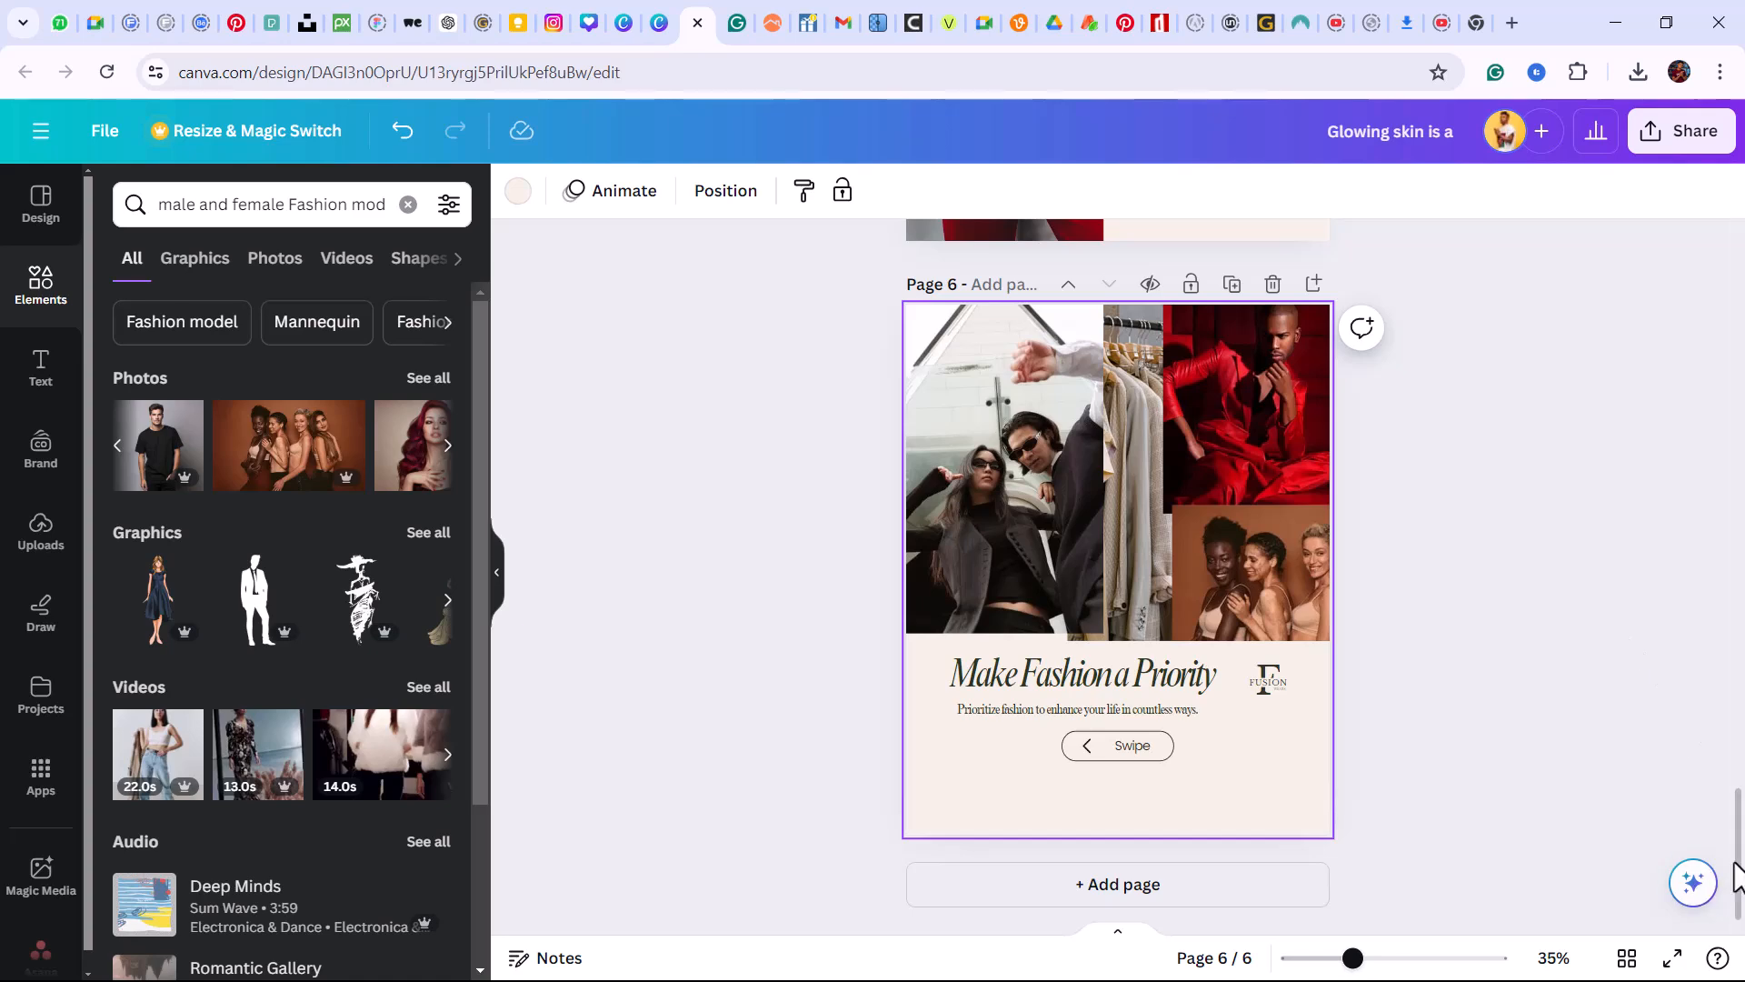
left_click_drag(1739, 848, 1732, 284)
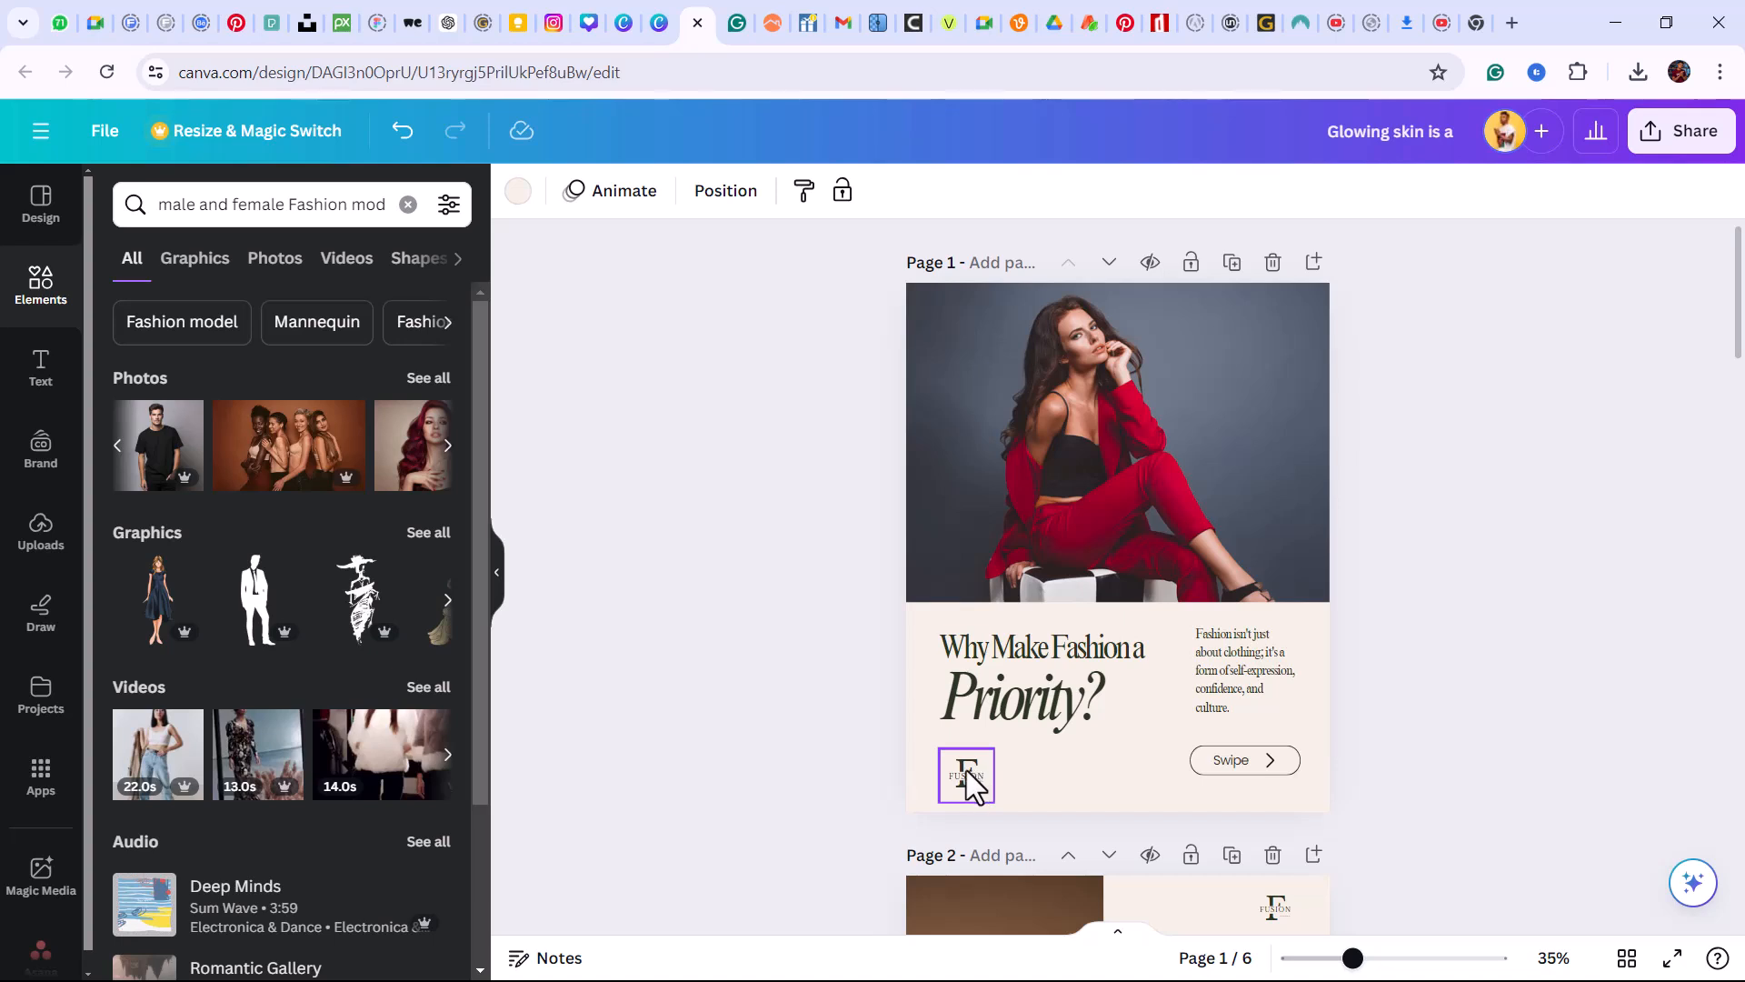
Align the page 1 logo with the left edge of the title above it
left_click_drag(949, 767, 991, 760)
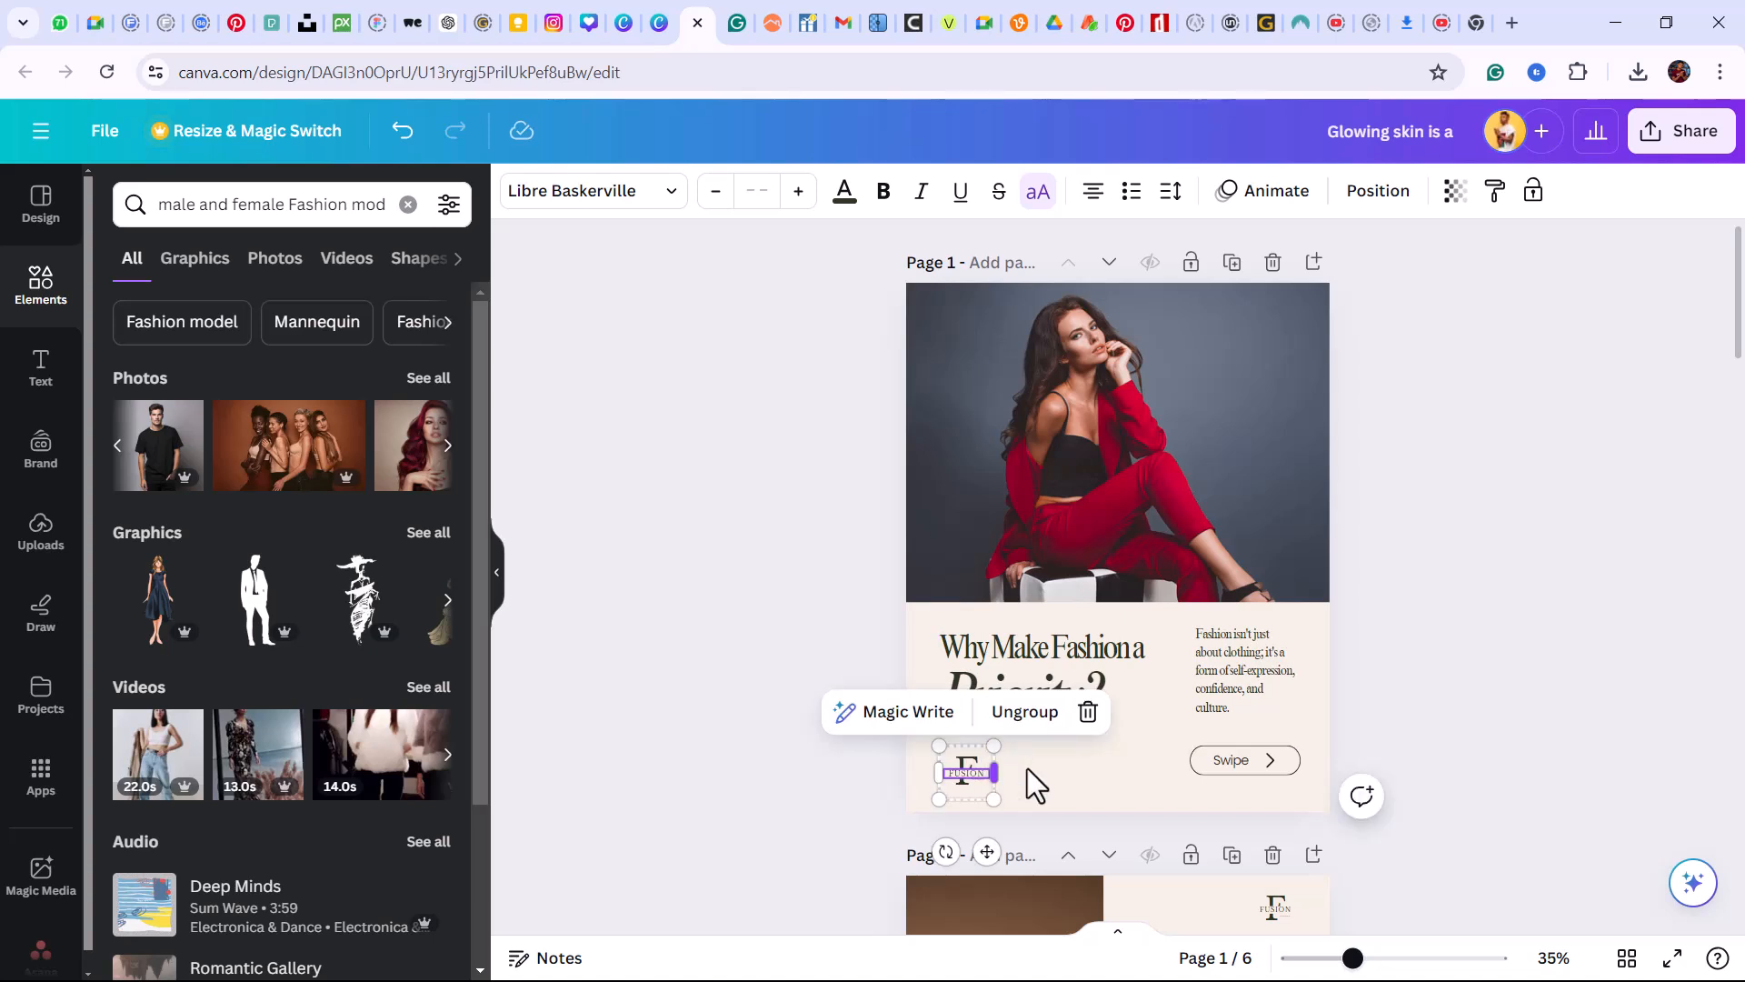
left_click(1099, 773)
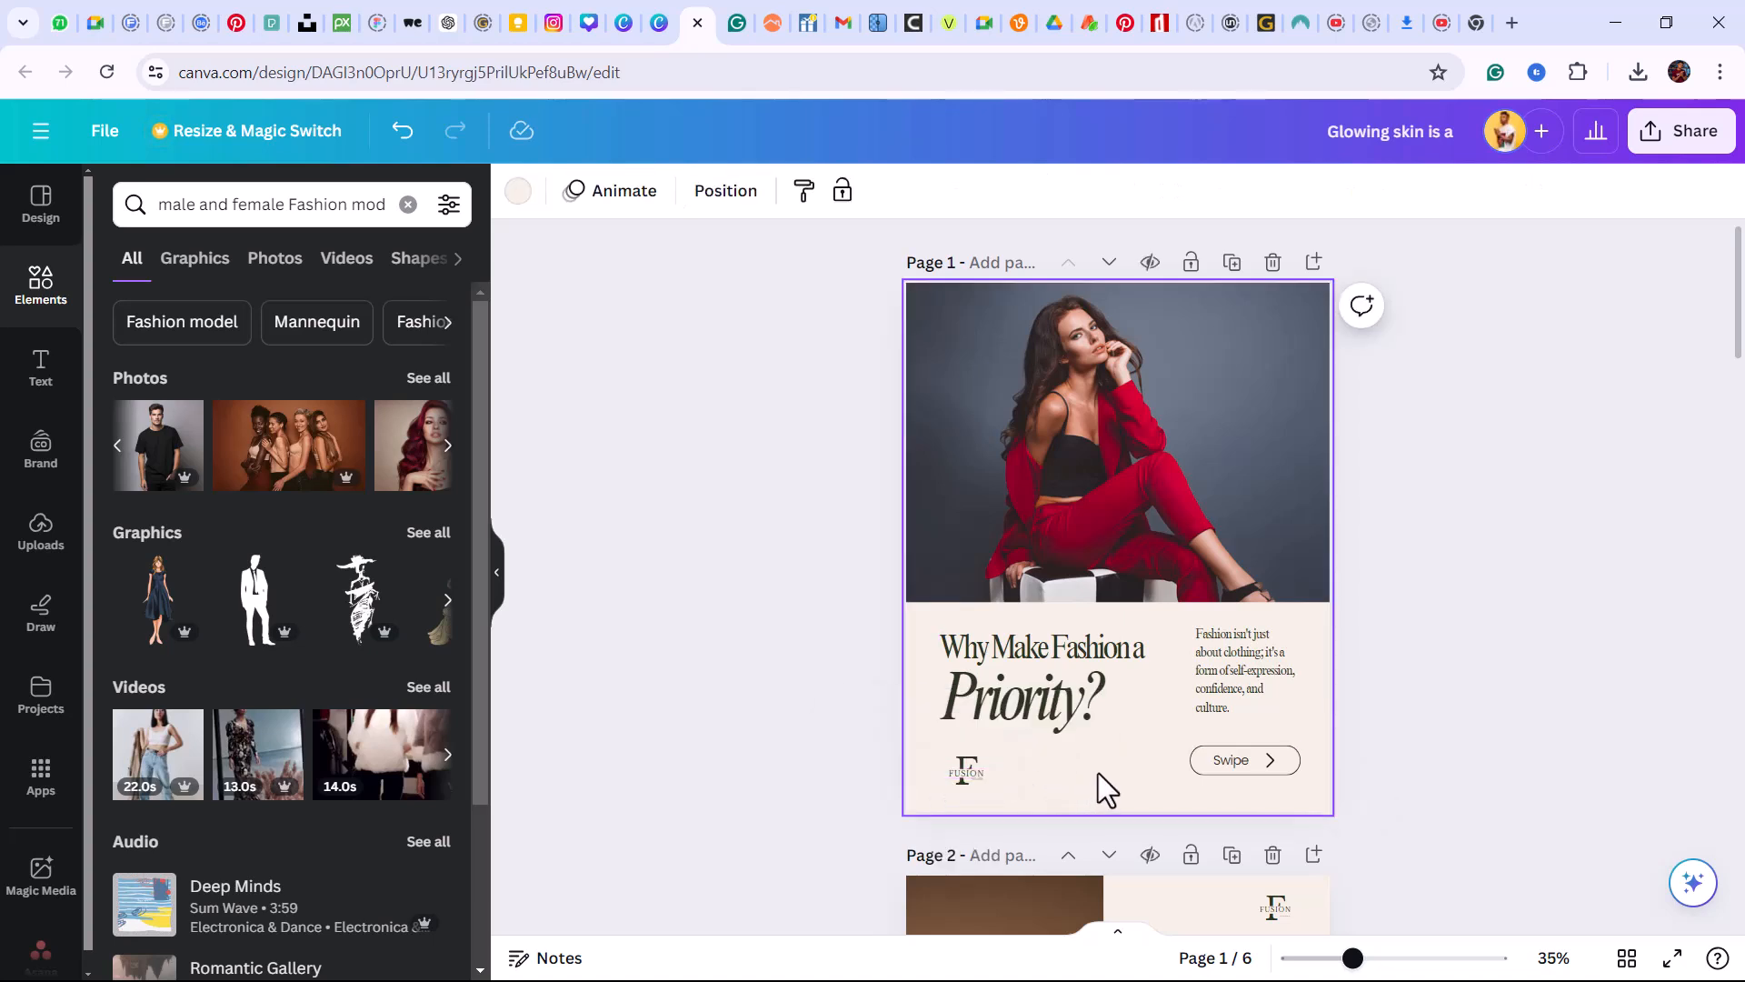
left_click(967, 772)
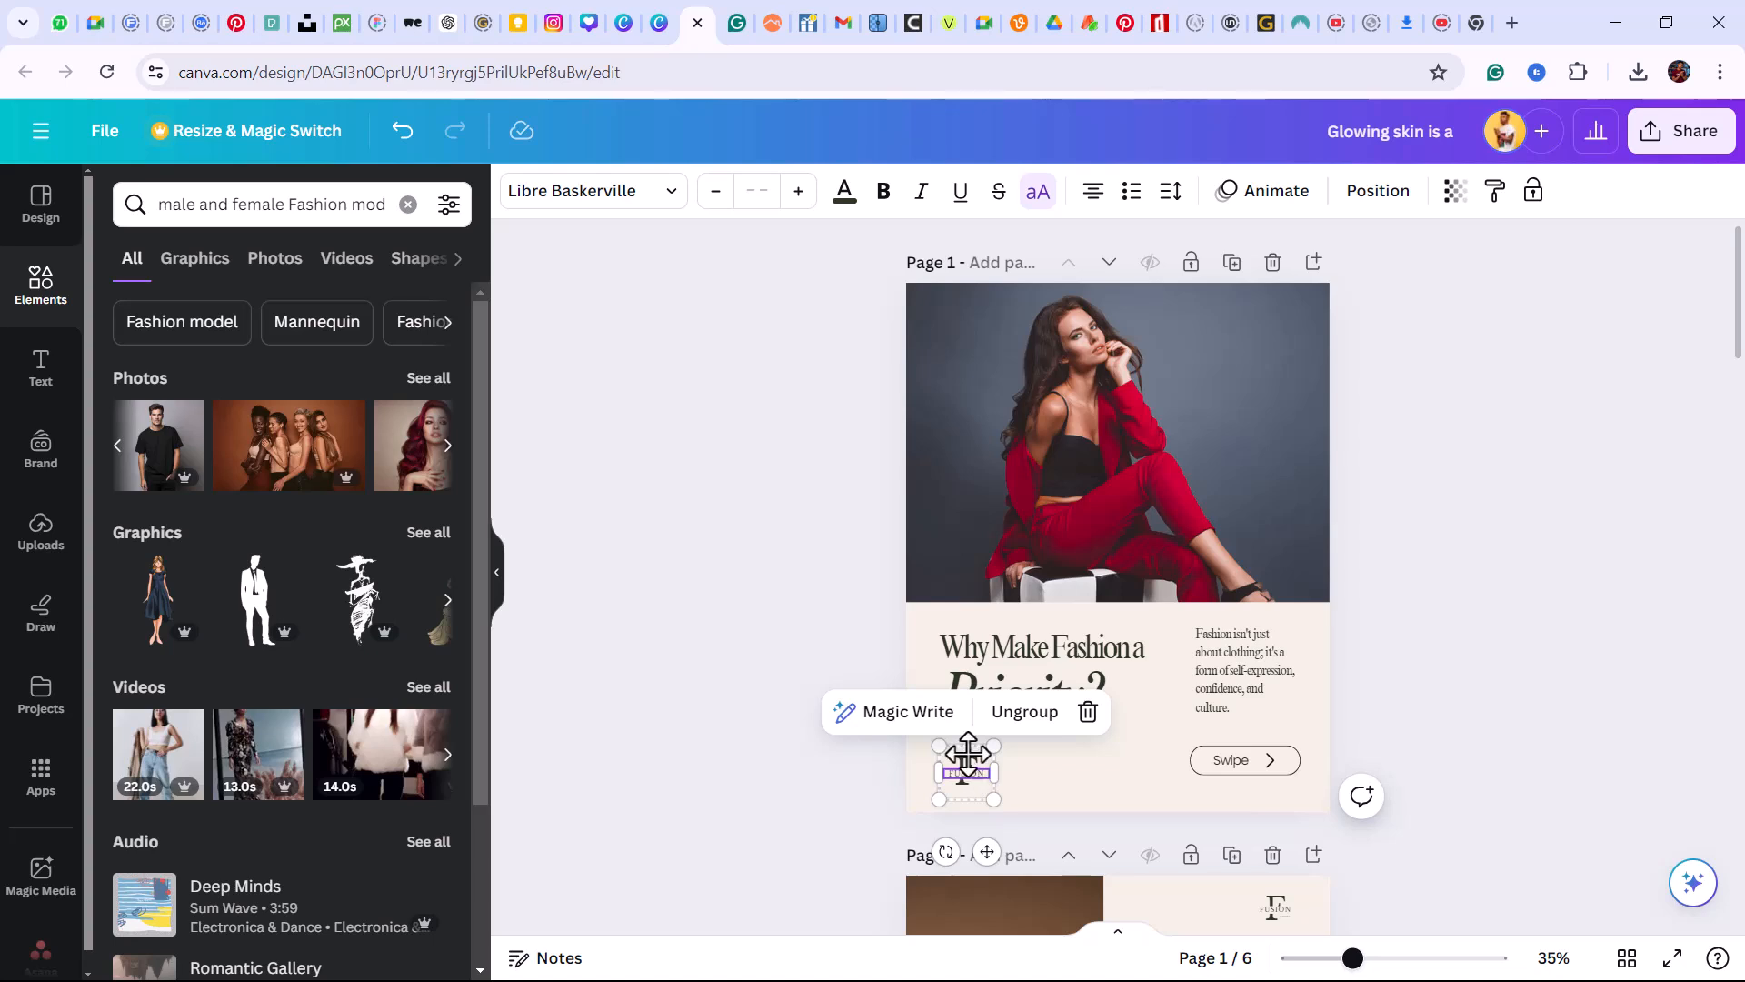
left_click_drag(962, 762, 966, 765)
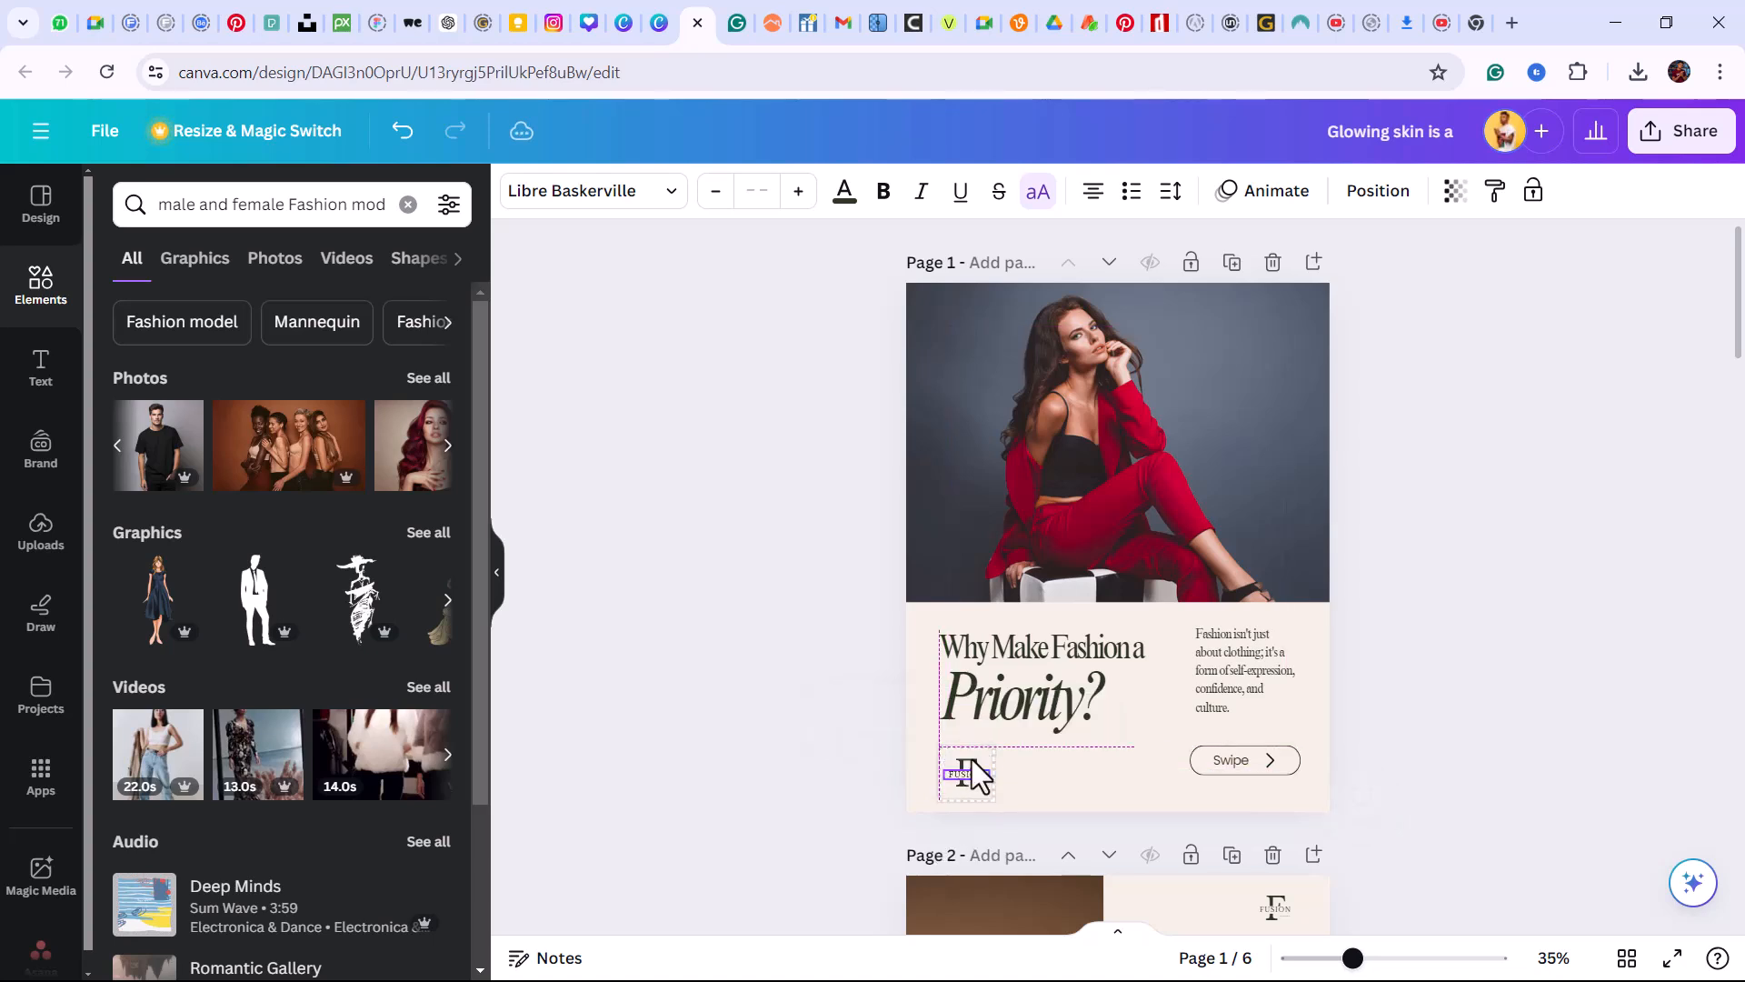
left_click(1056, 778)
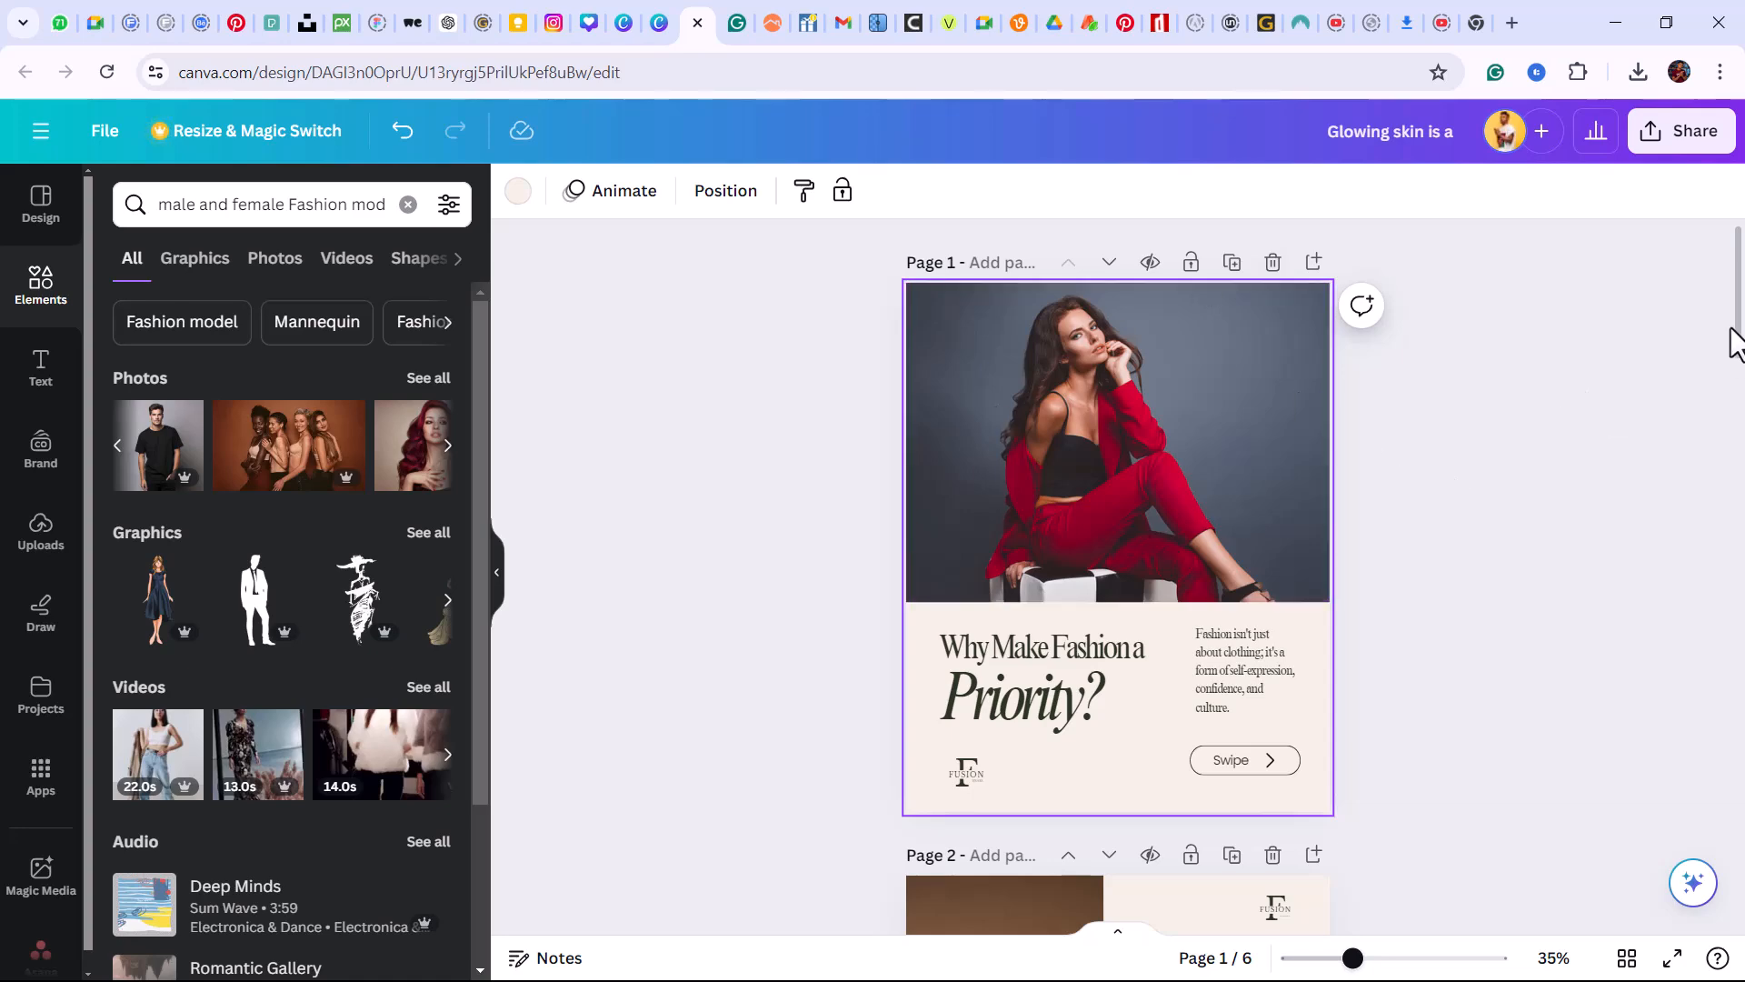
Align the page 6 body text and Swipe button with the left edge of the title
left_click_drag(1731, 344, 1740, 887)
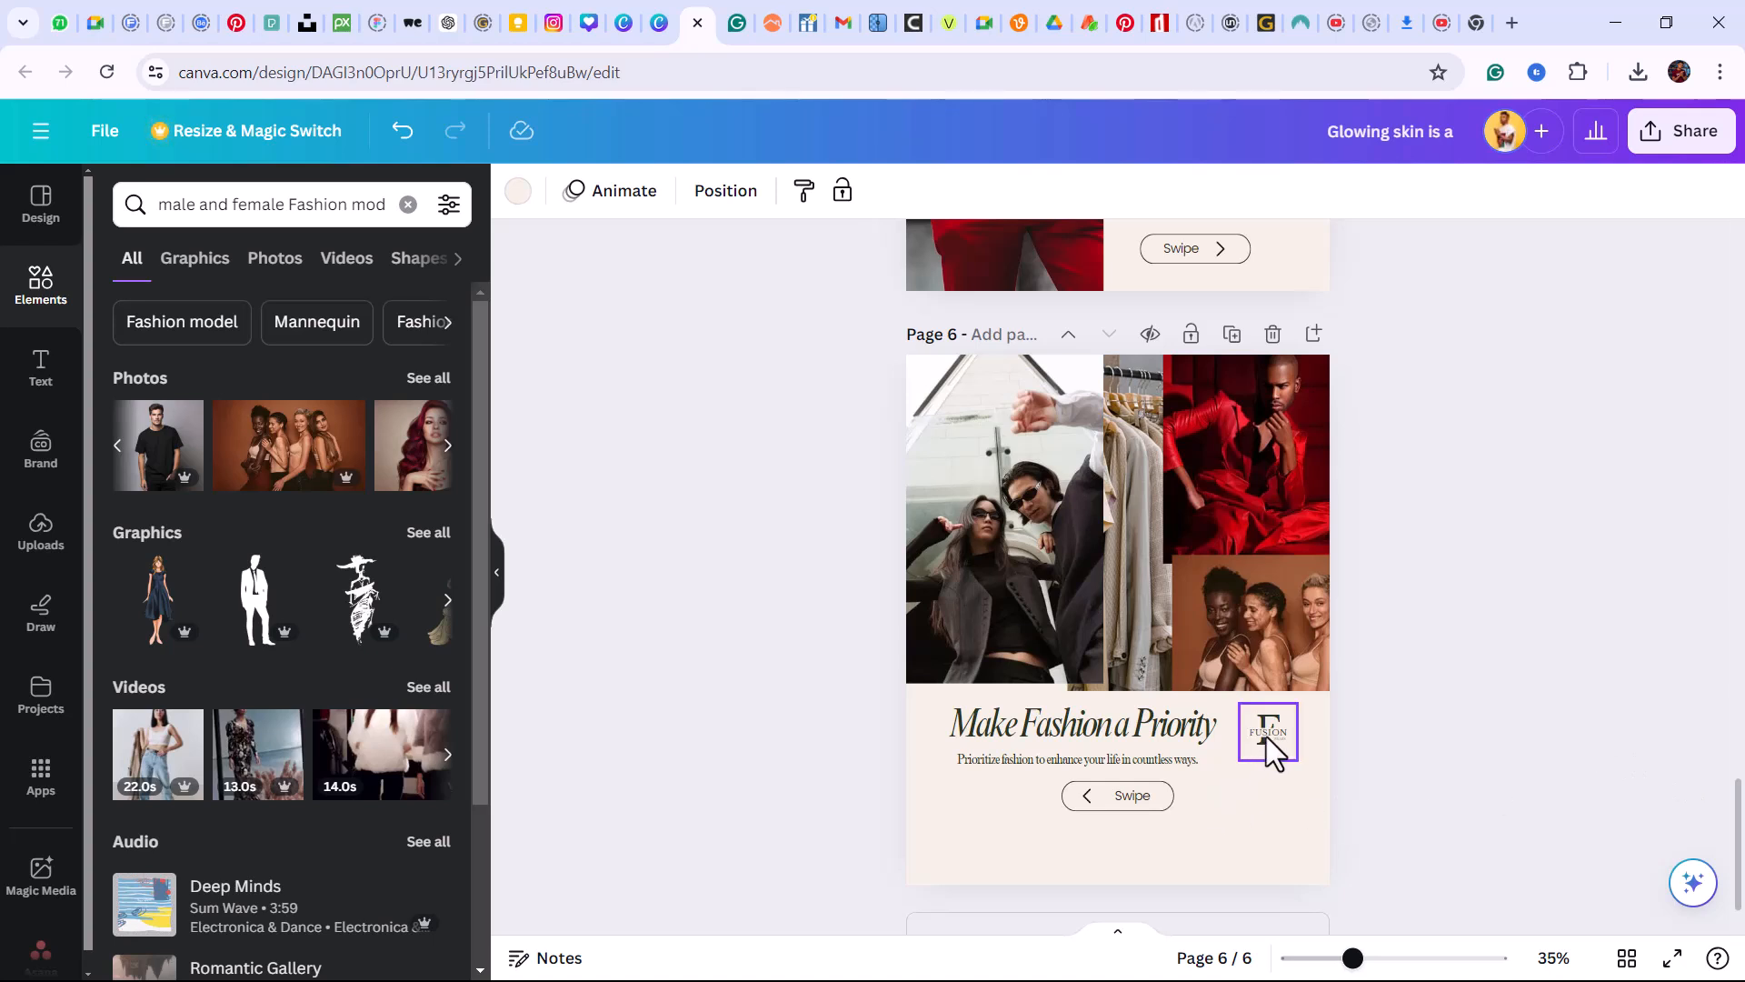
left_click(1271, 733)
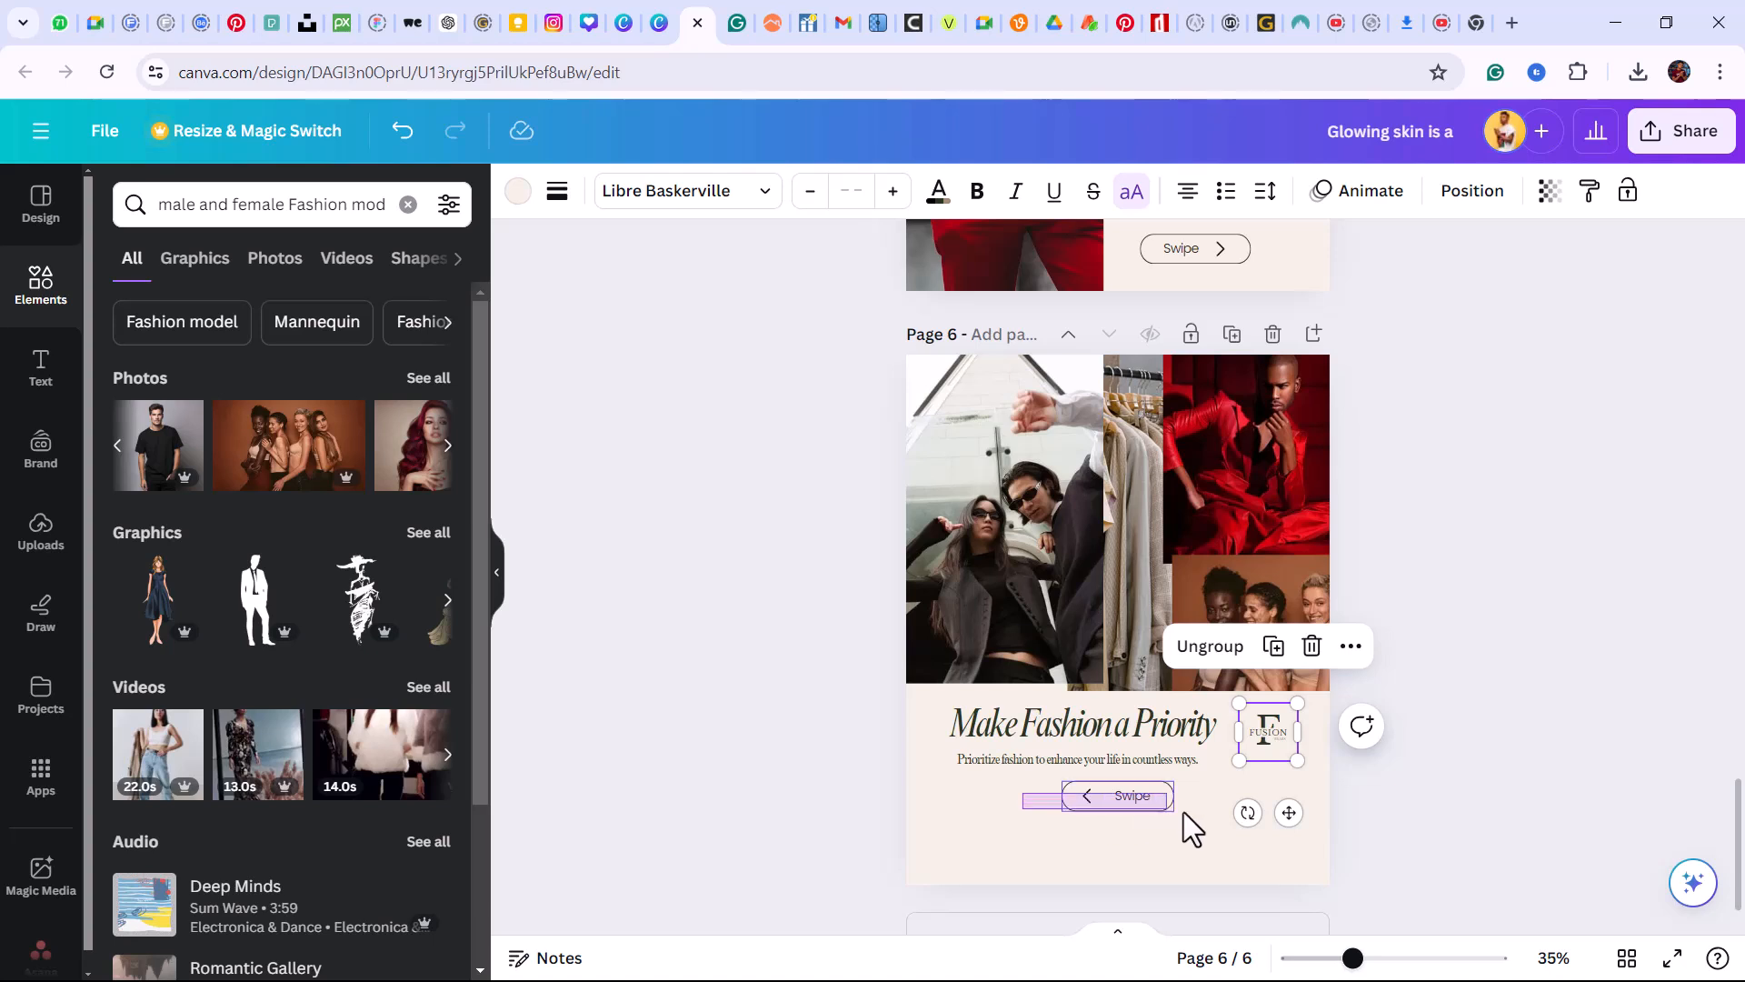
left_click(1147, 806)
left_click_drag(1118, 800, 1035, 804)
left_click(1110, 760)
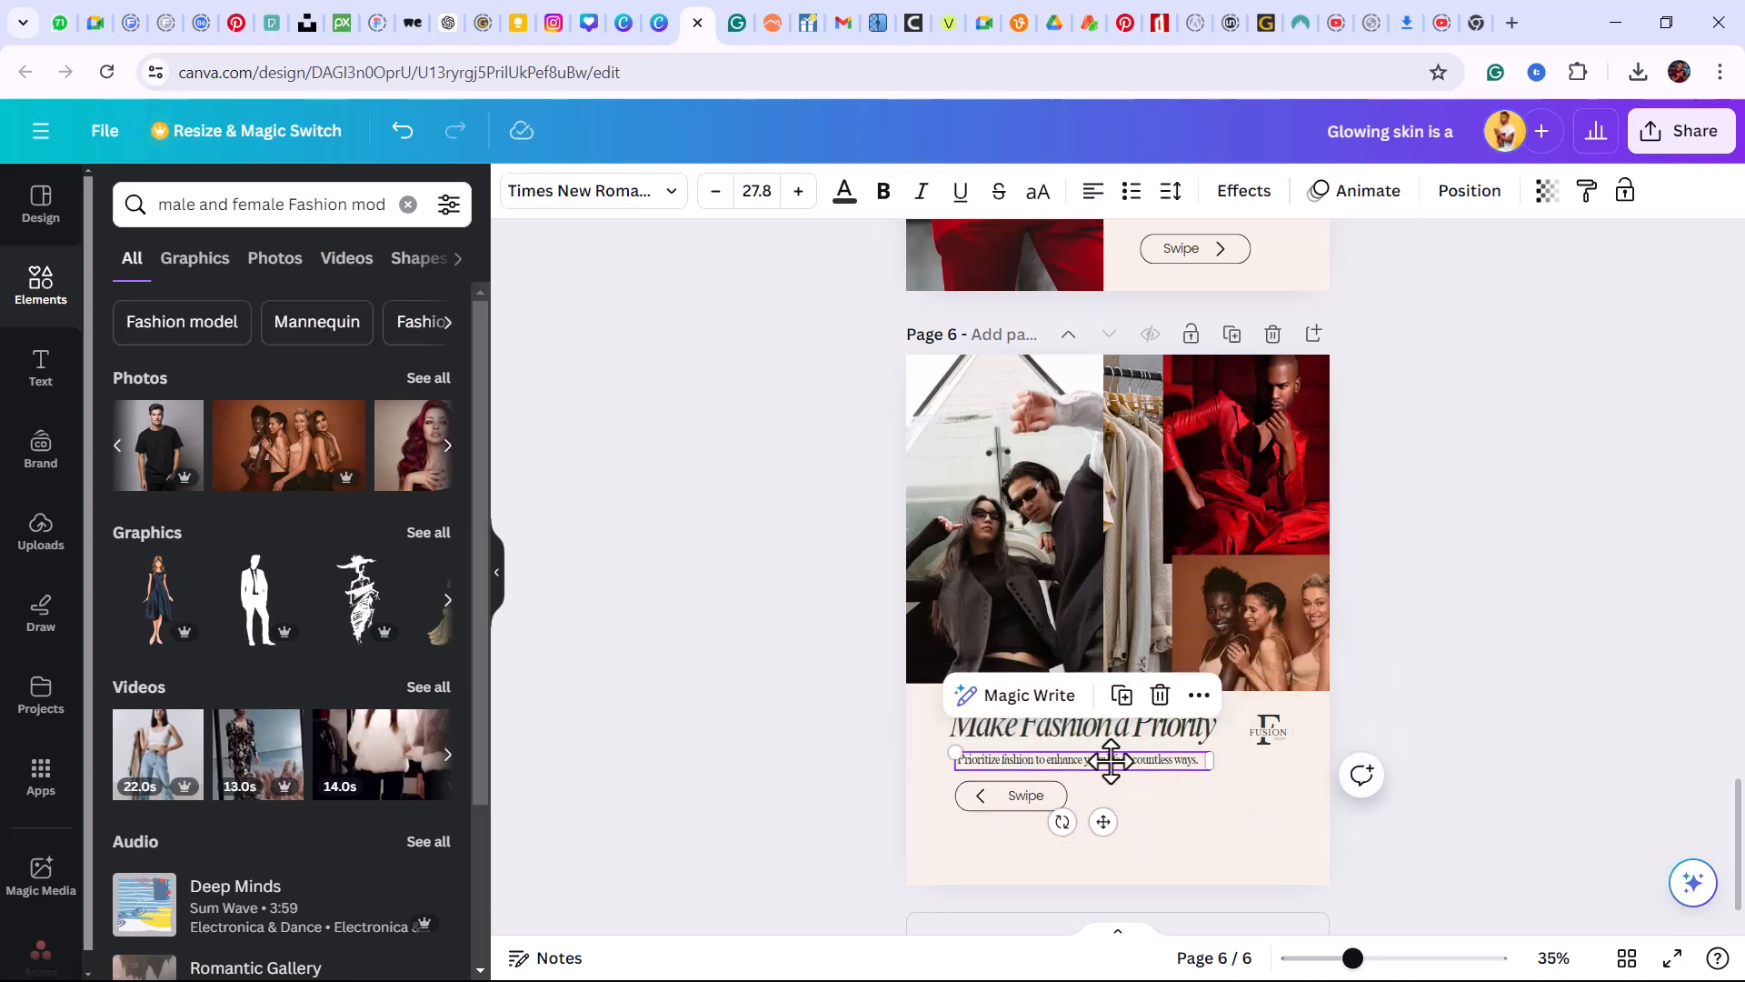
left_click_drag(1110, 760, 1032, 792)
left_click(1055, 796)
left_click(1301, 814)
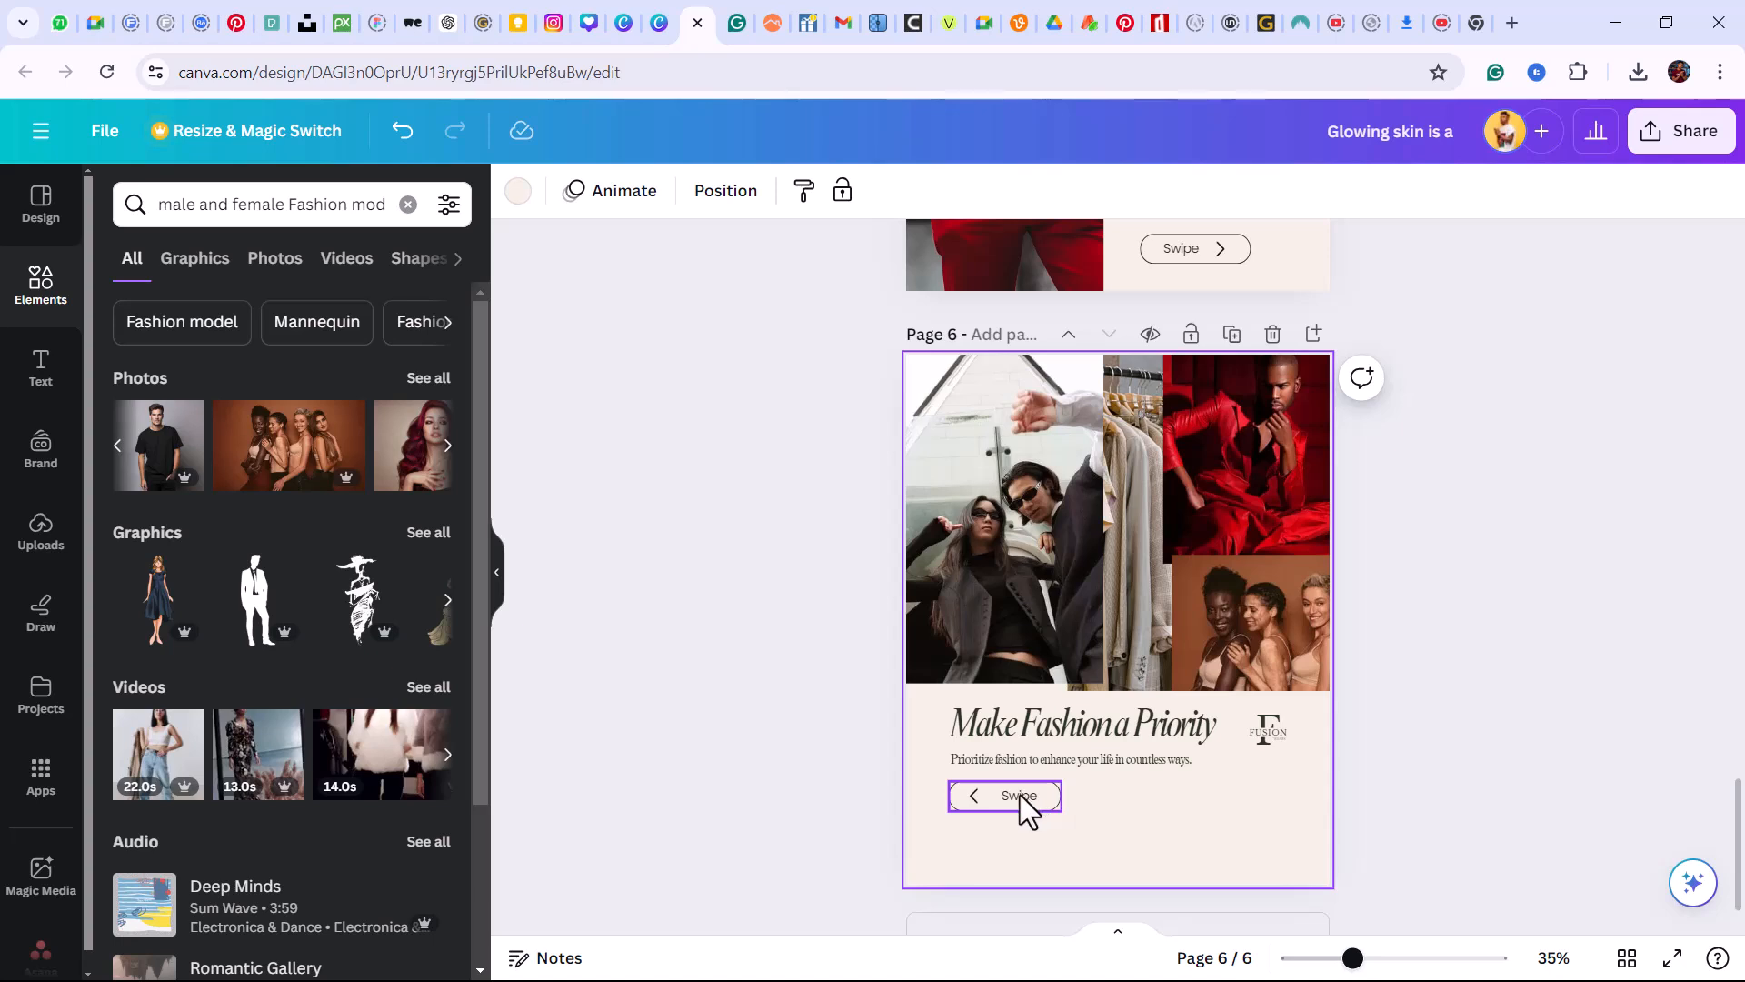
Discard a trial duplicate of the page 6 Swipe button and place the button slightly lower, left-aligned with the body text
mouse_move(1037, 795)
left_mouse_down()
mouse_move(1254, 798)
mouse_move(1029, 797)
left_mouse_up()
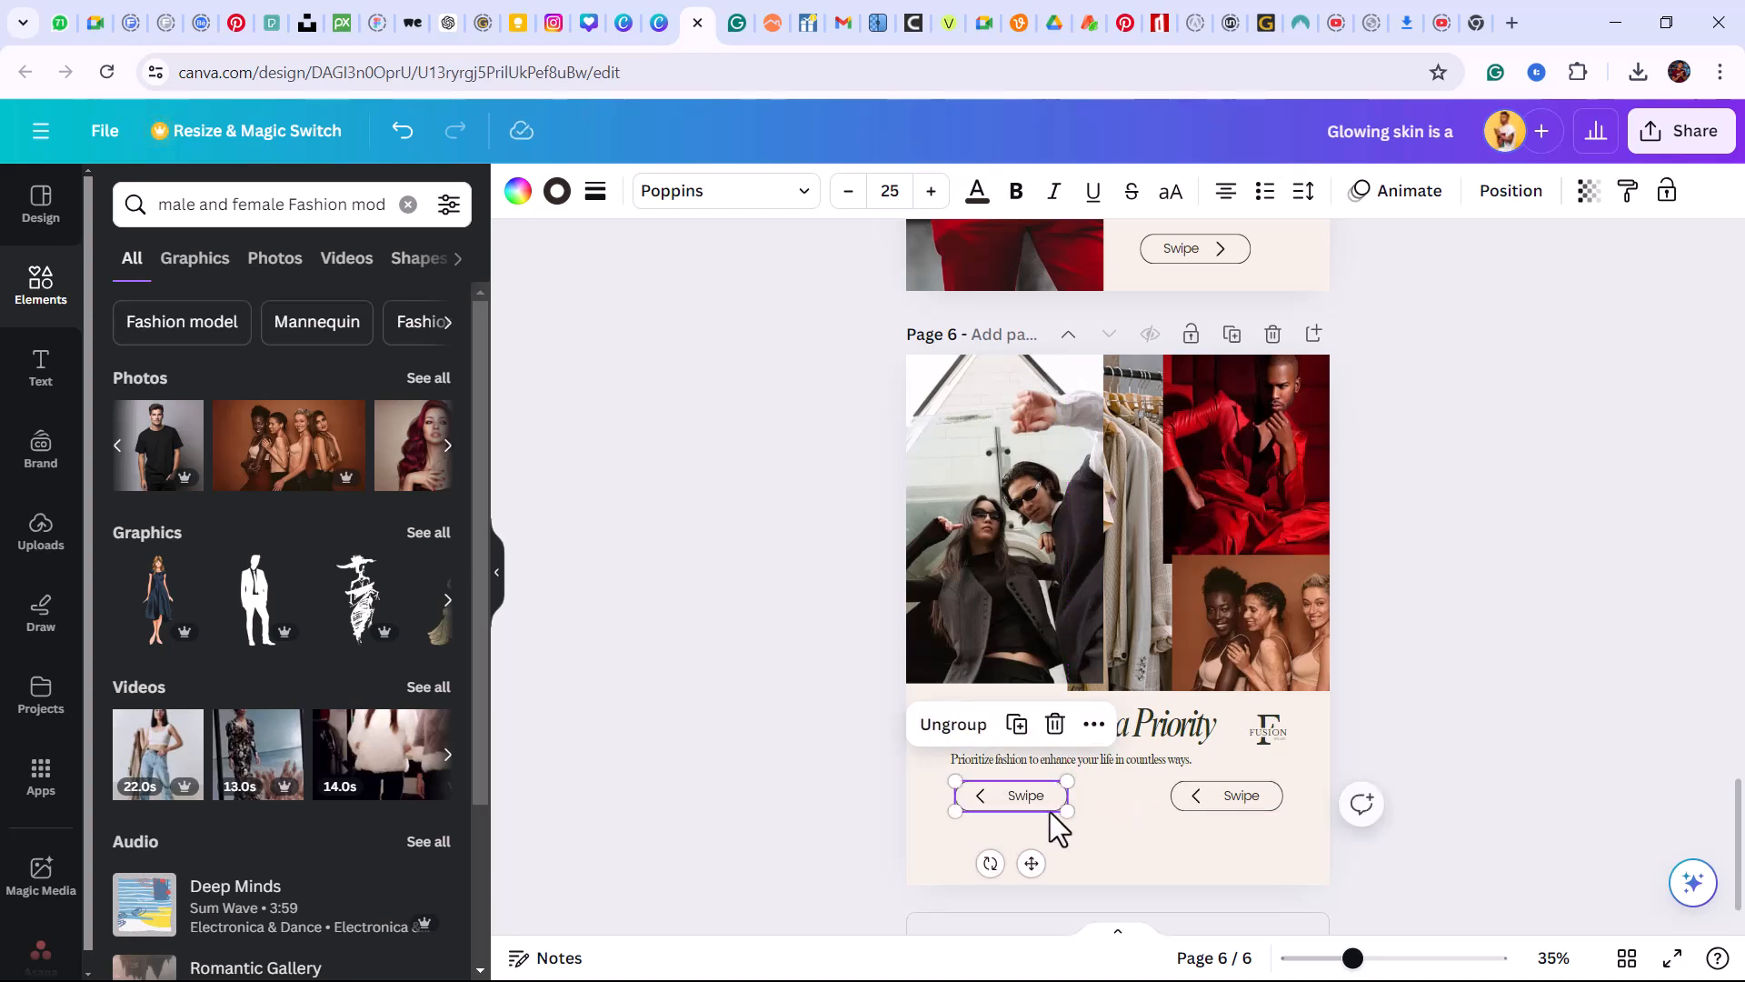
left_click(1186, 838)
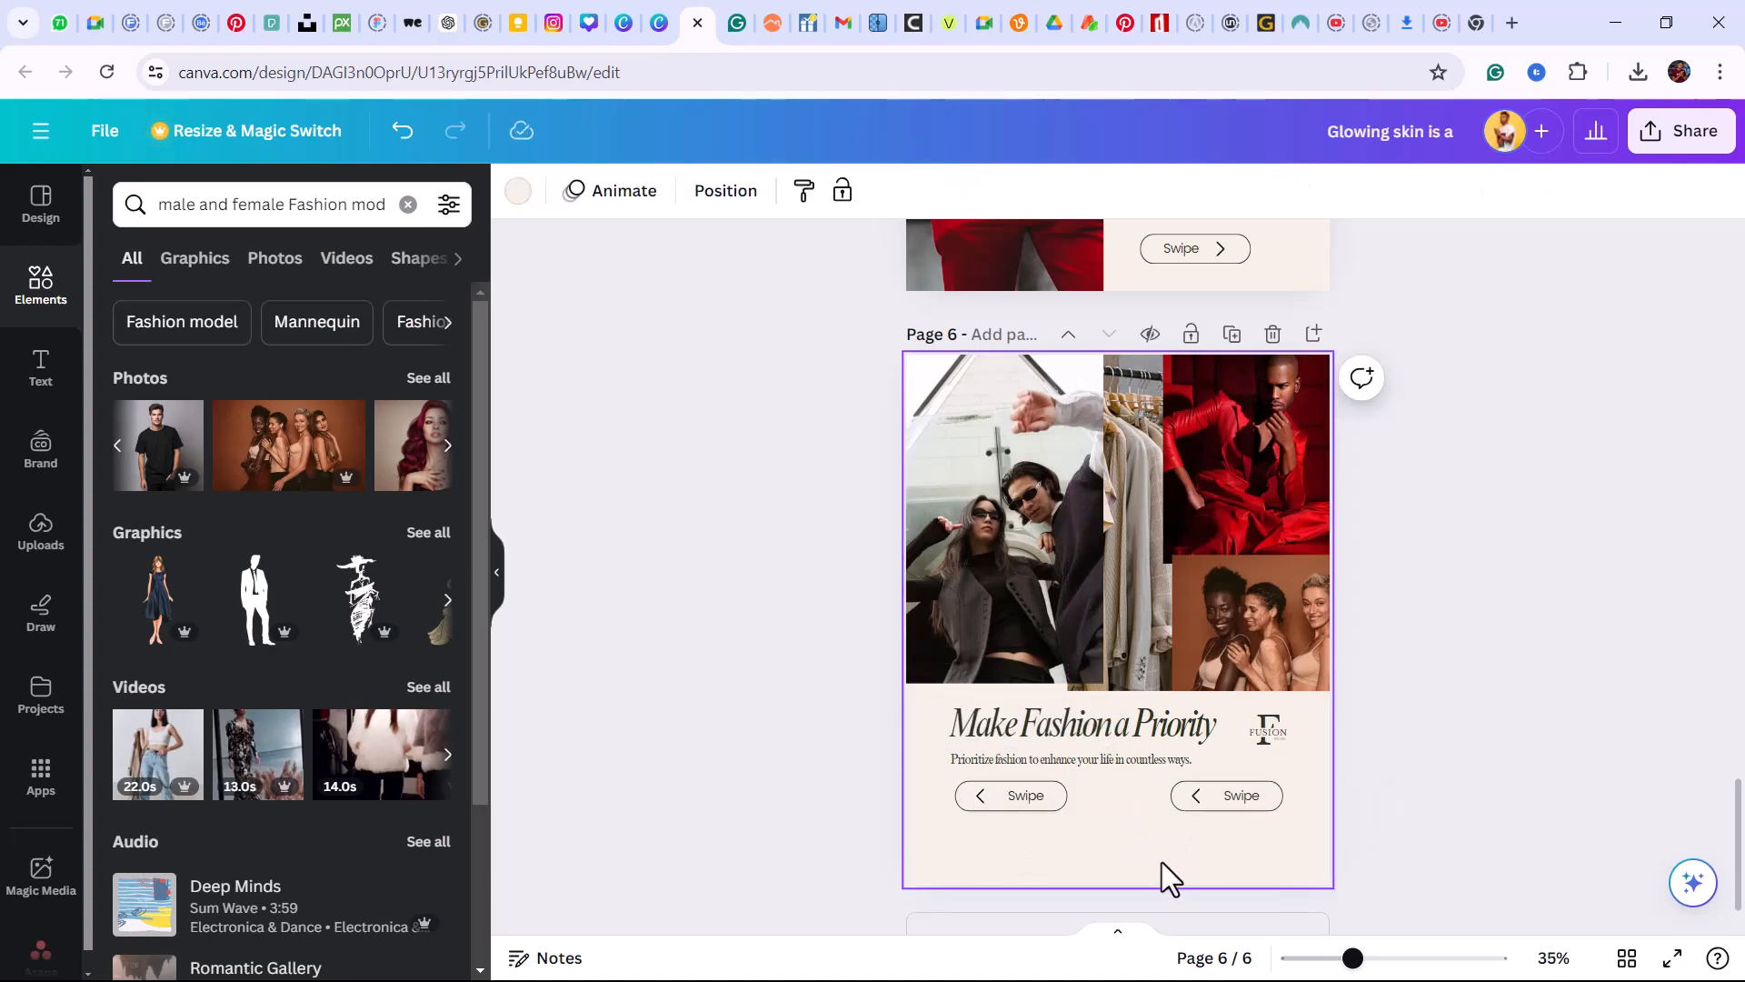
key("ctrl+z")
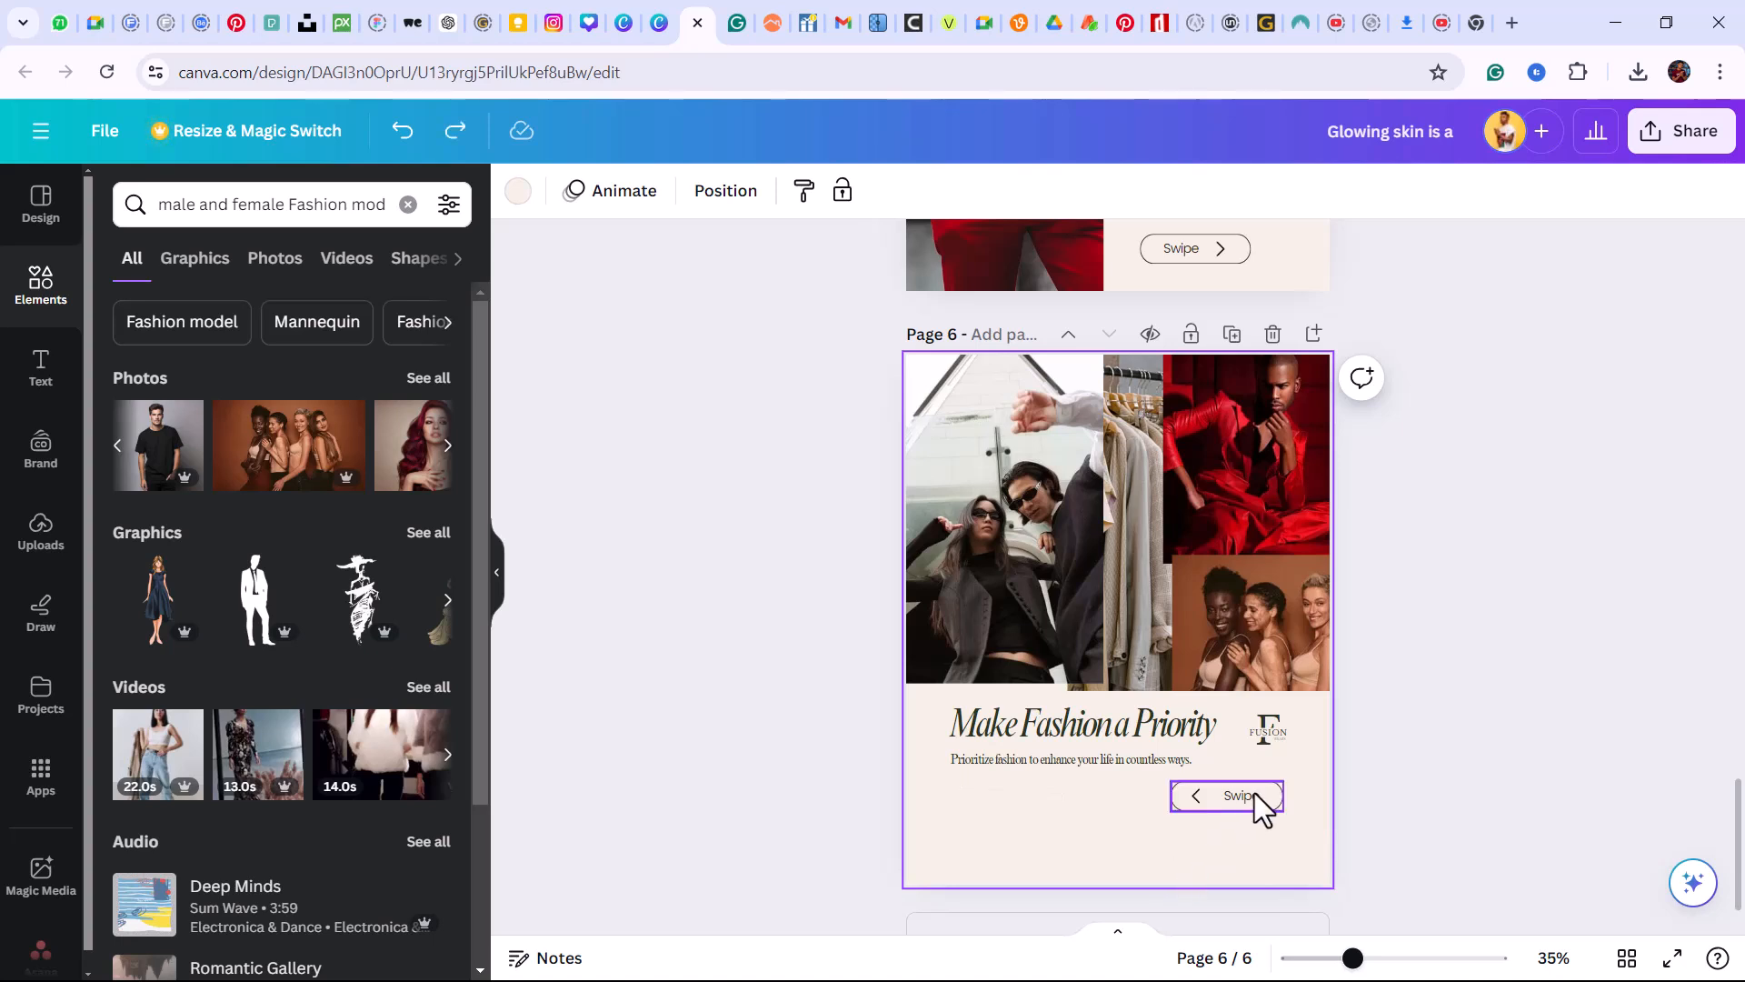
left_click_drag(1255, 792, 1037, 796)
left_click(1354, 770)
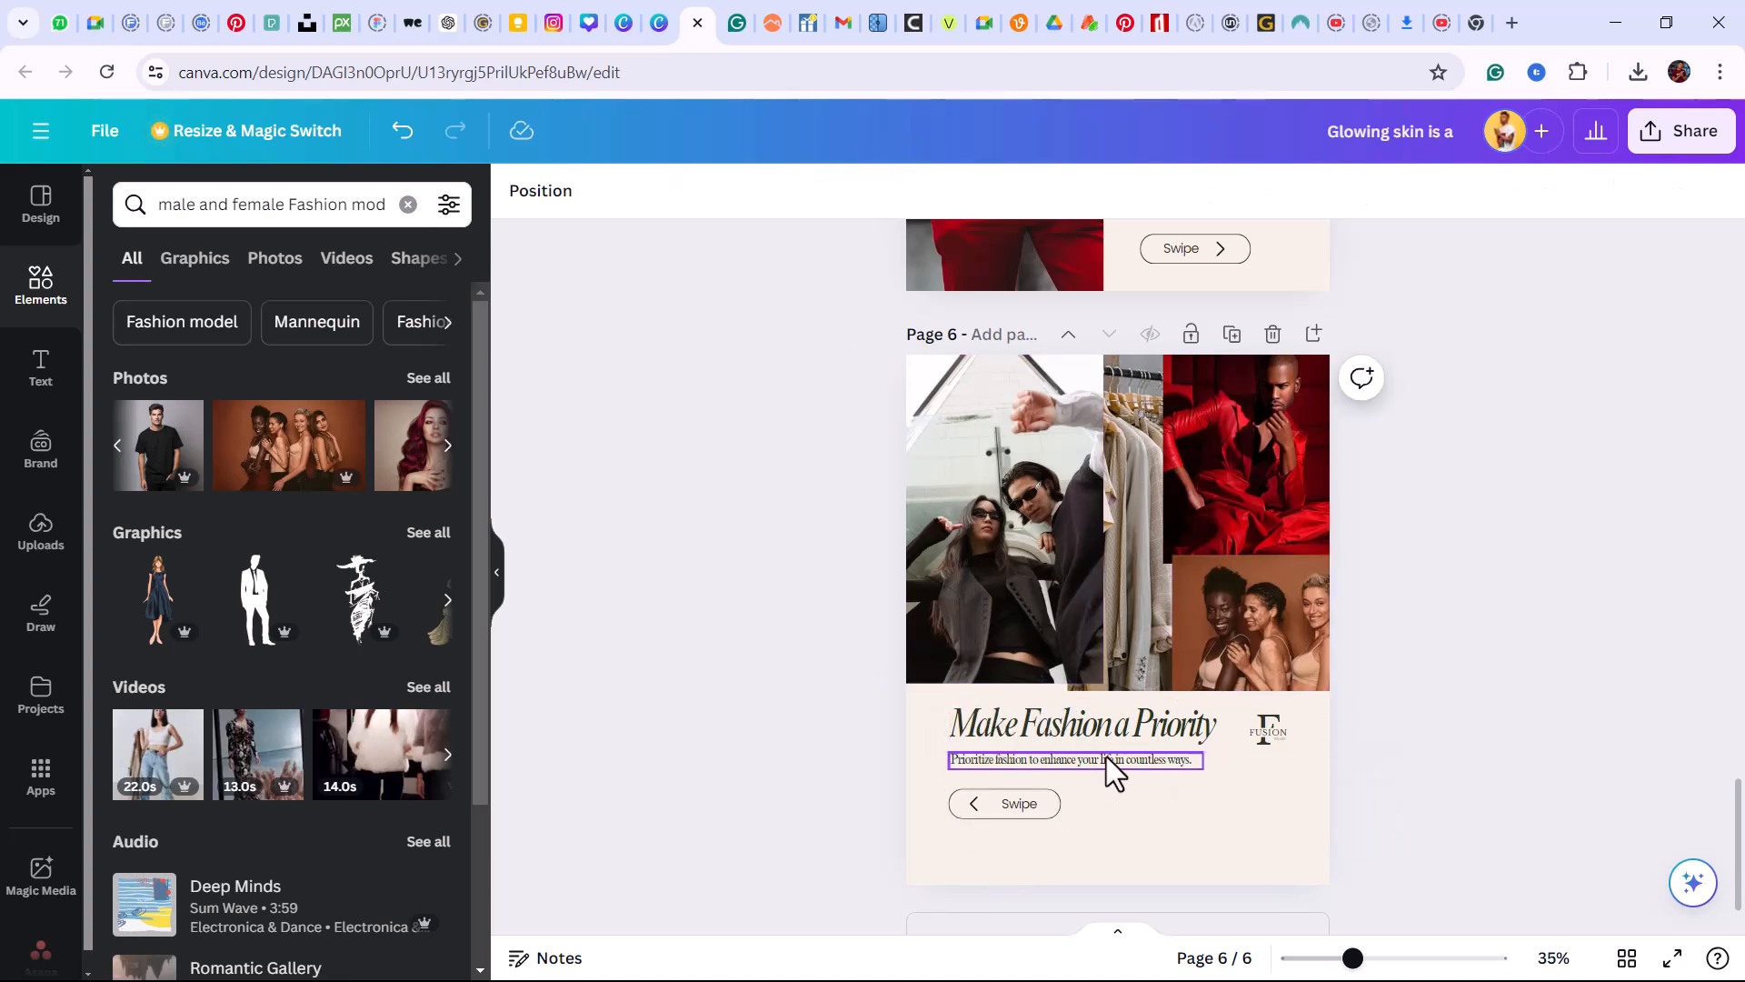
Try a copy of the body text beside the page 6 Swipe button, reworded as "Order", and delete it
left_click_drag(1049, 767, 1176, 806)
key("ctrl+z")
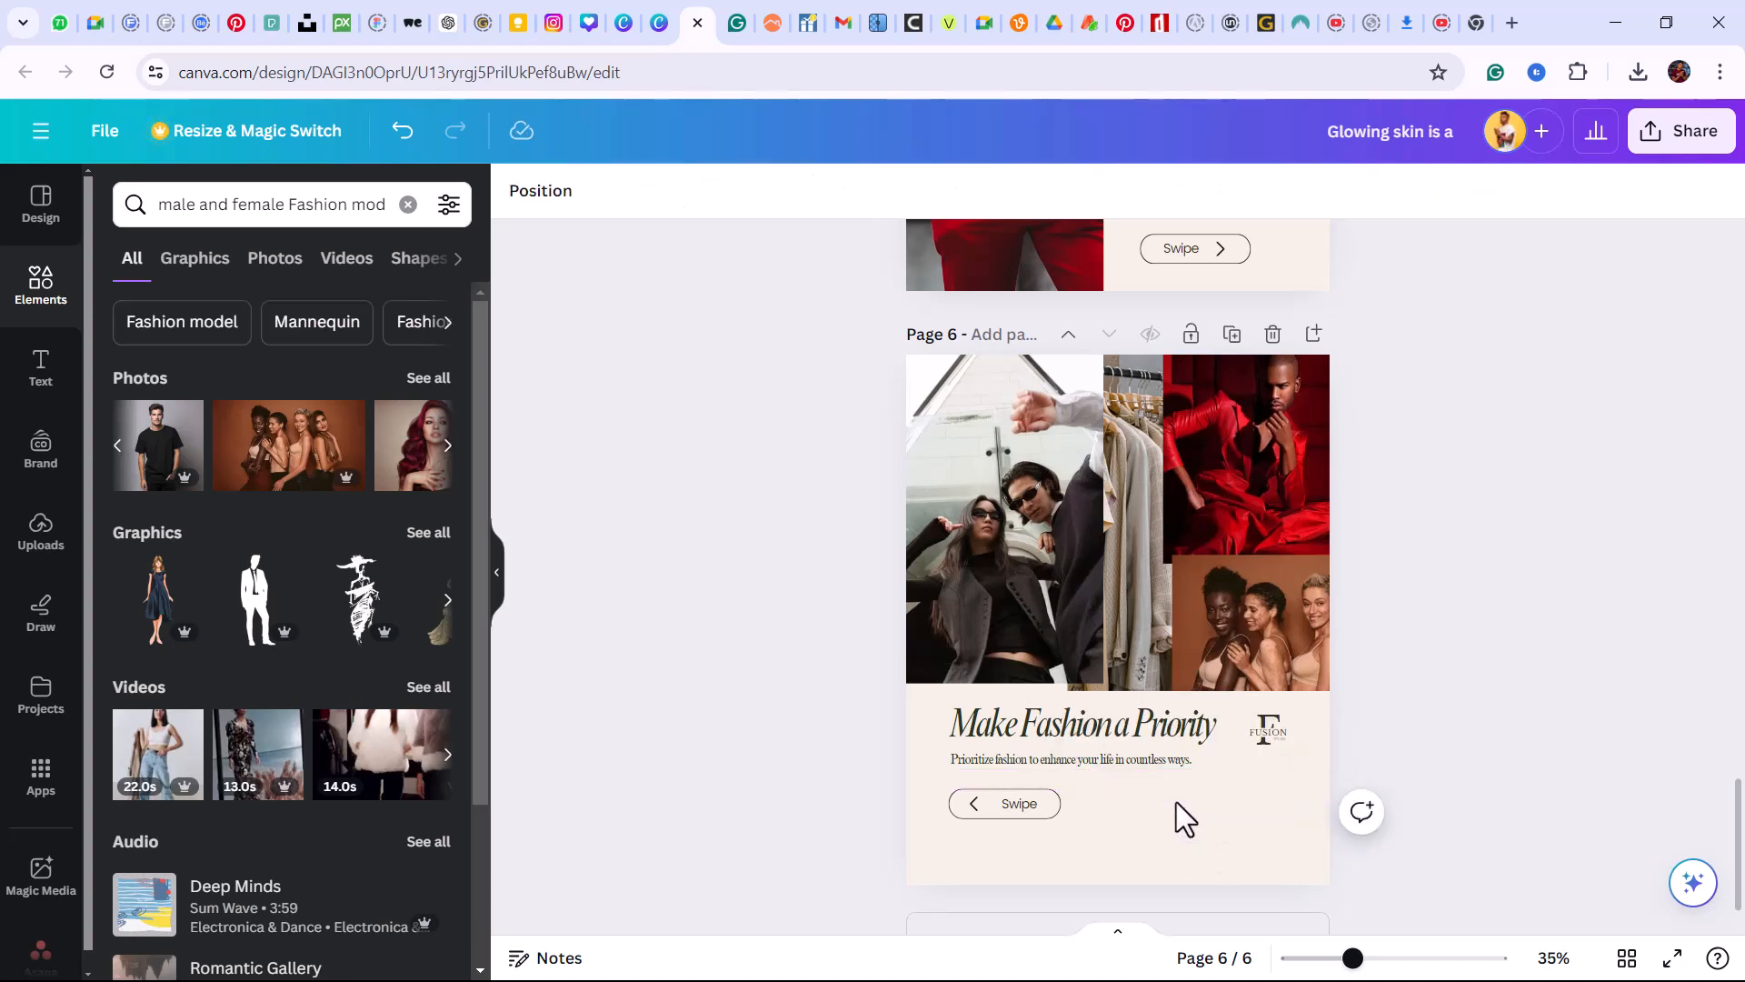
left_click(1053, 764)
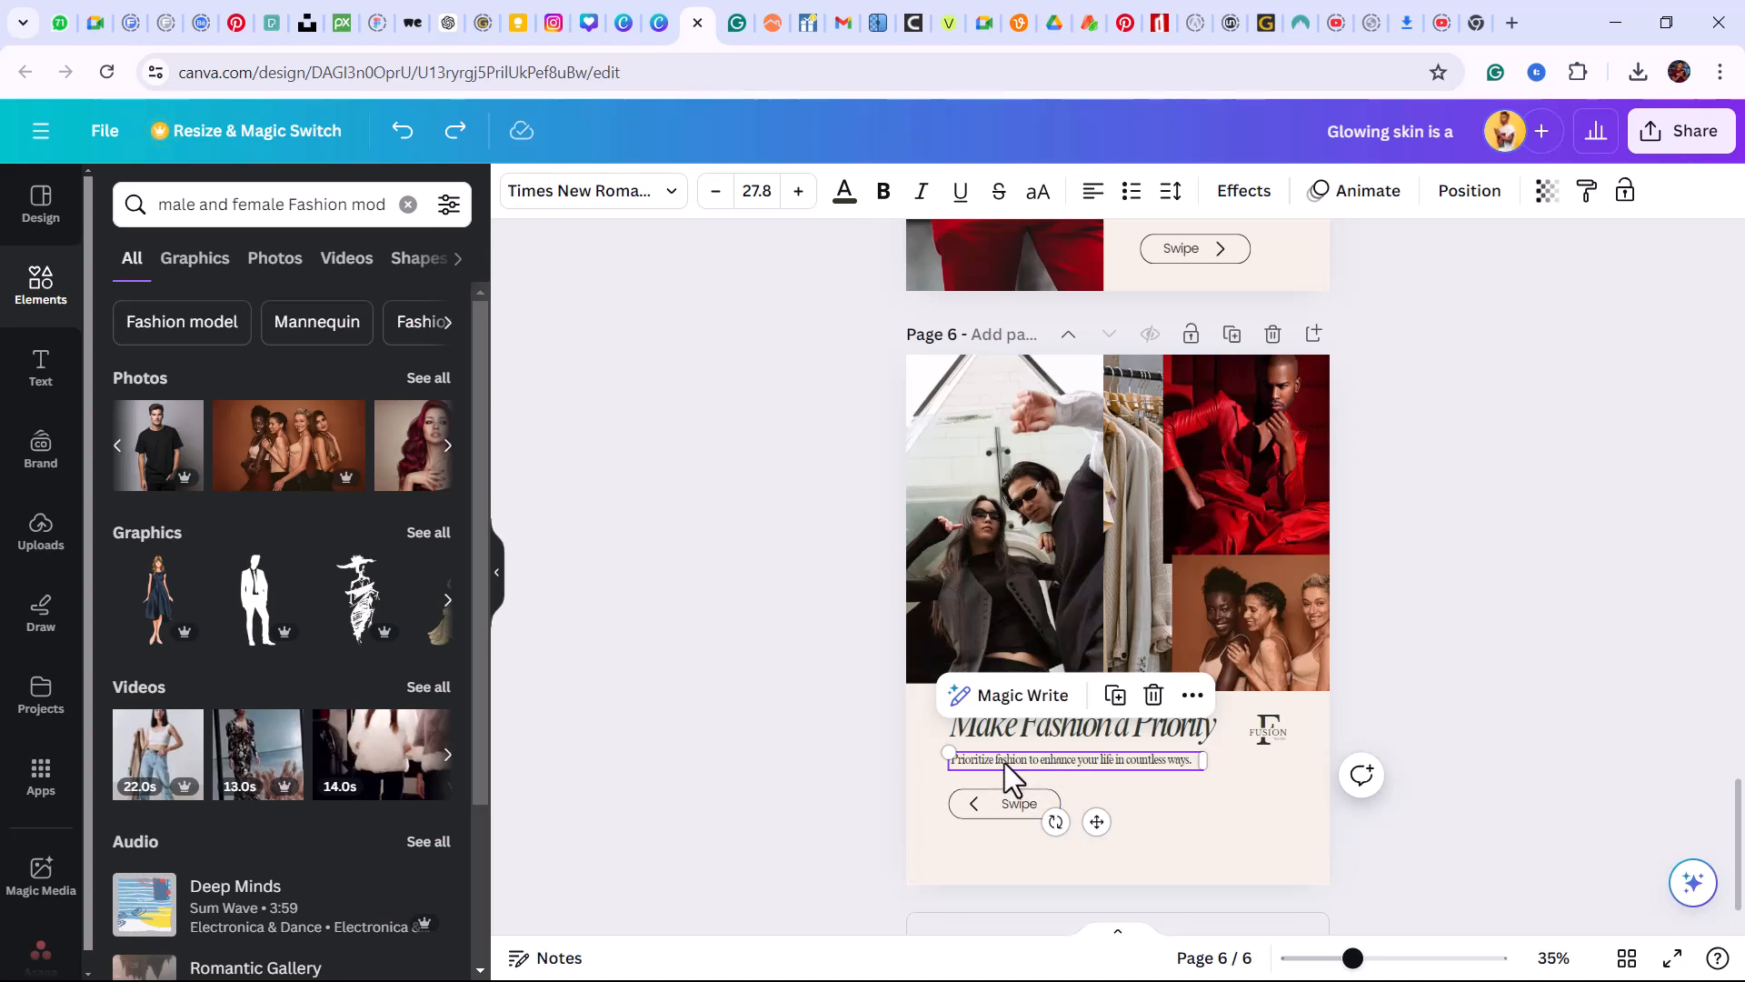
left_click_drag(1002, 762, 1130, 802)
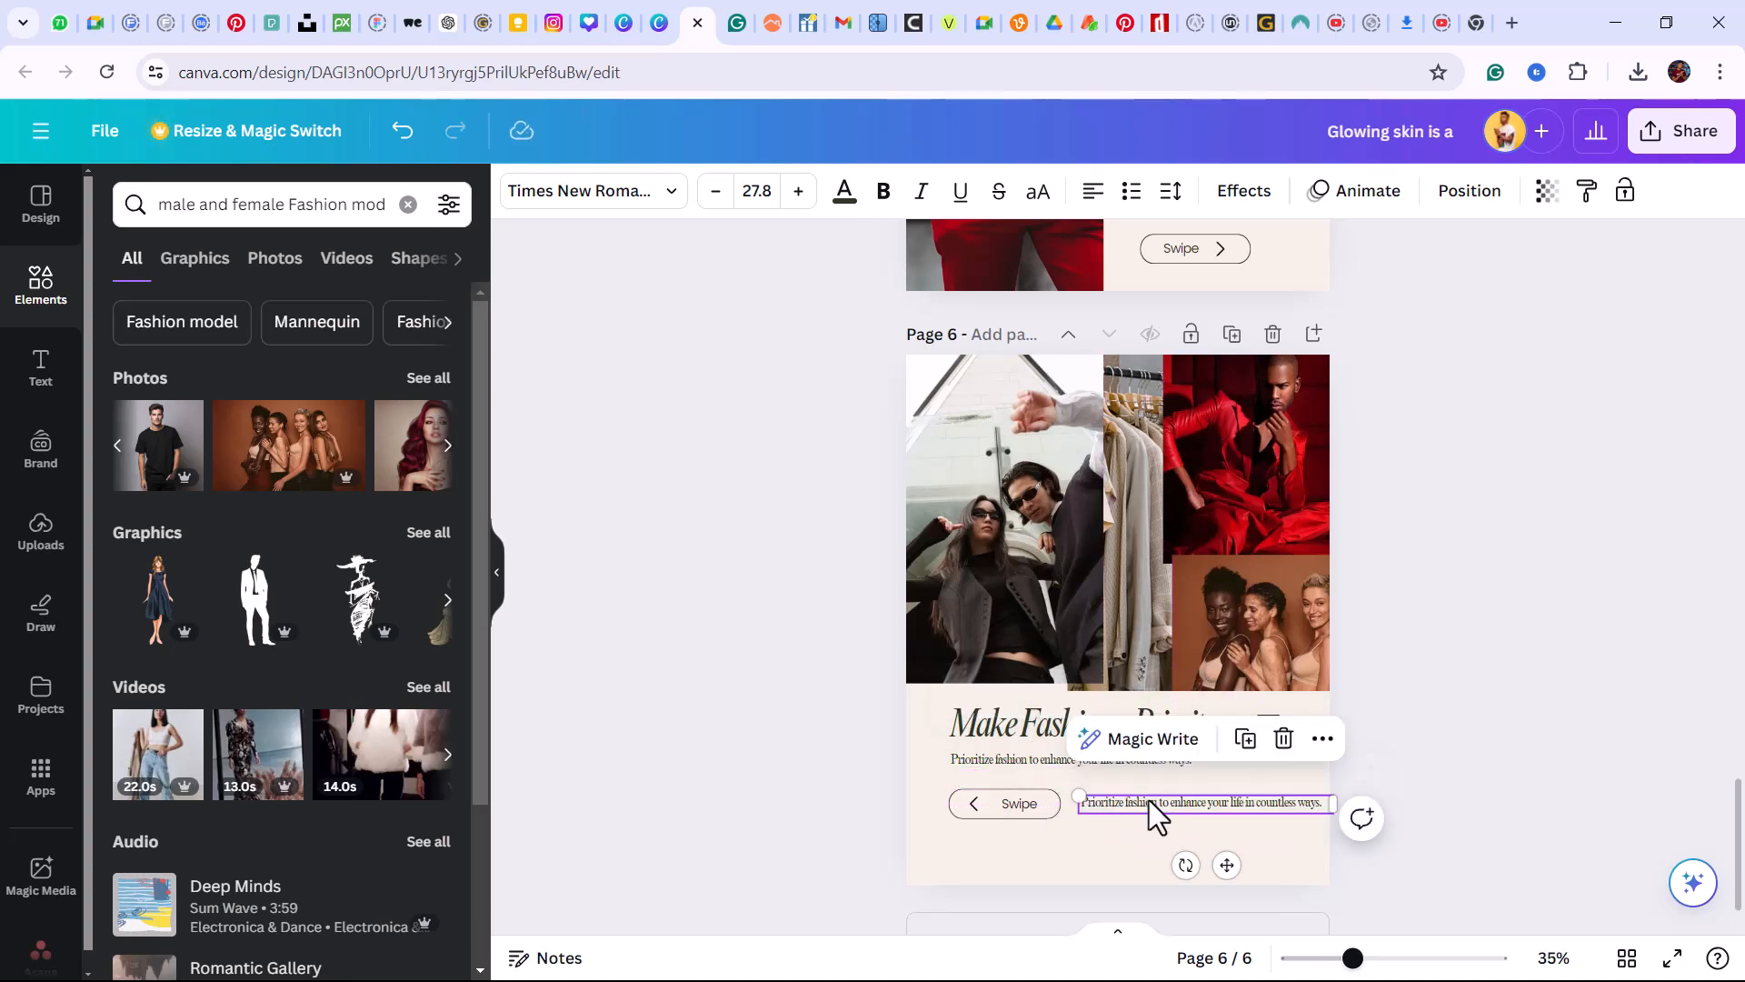
double_click(1166, 802)
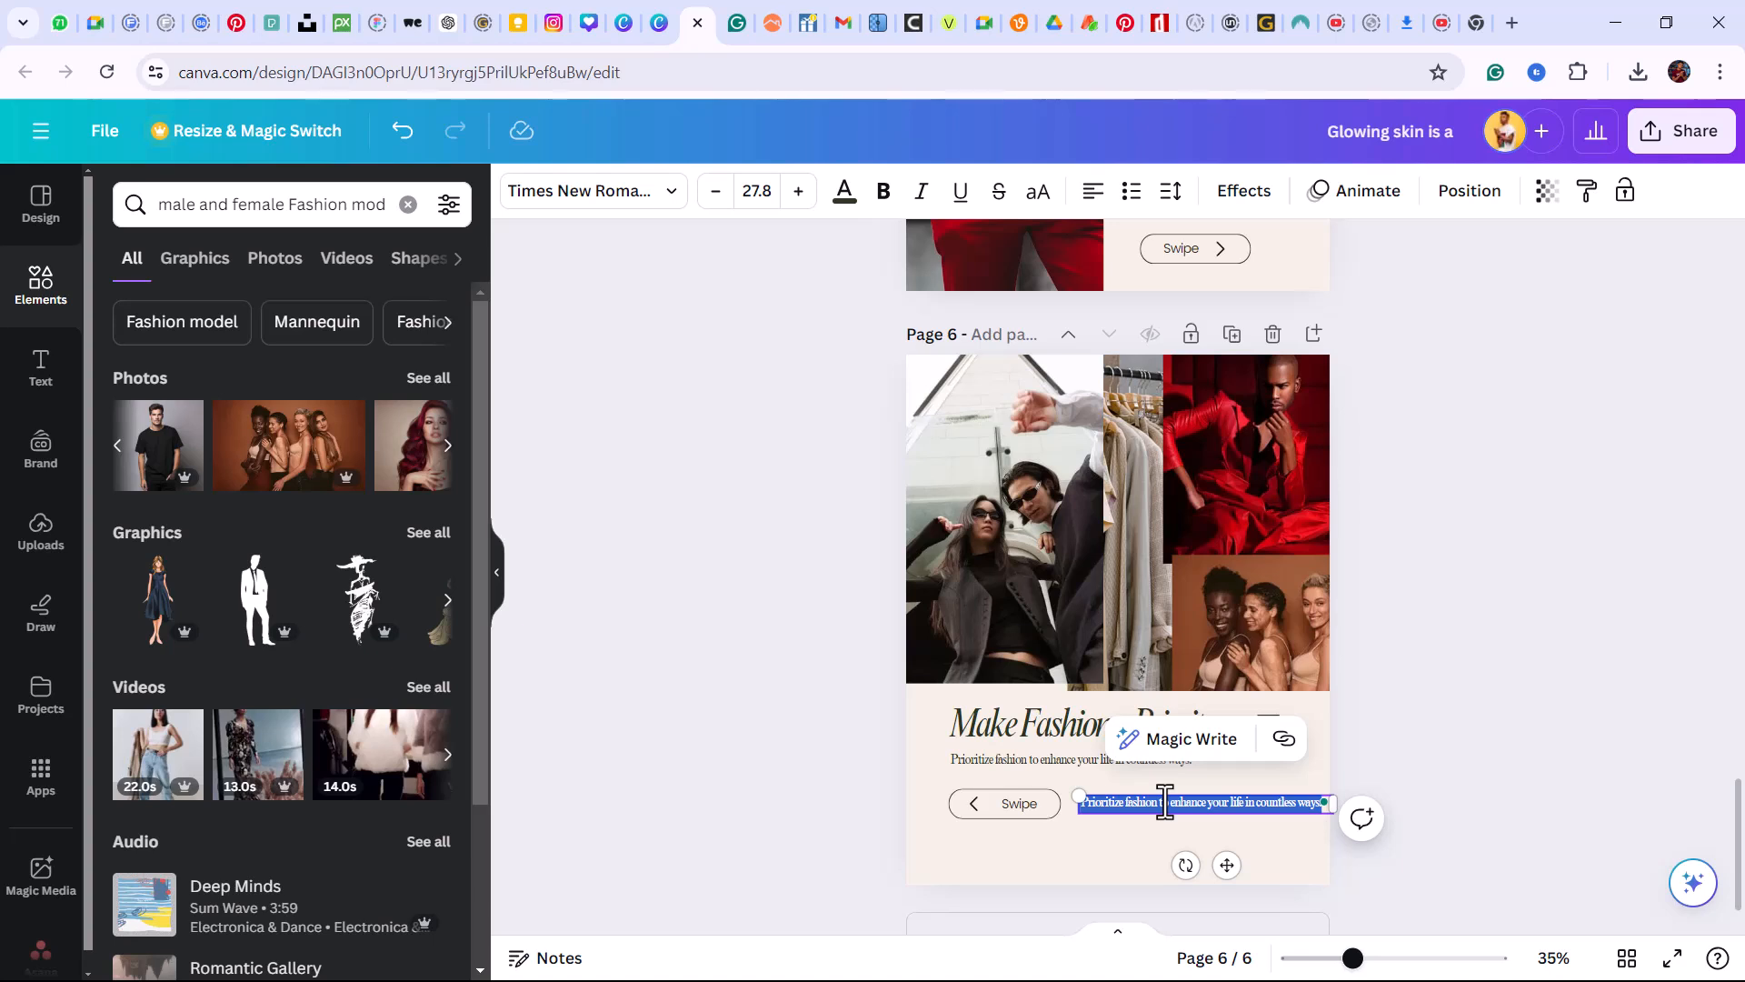
type("Order")
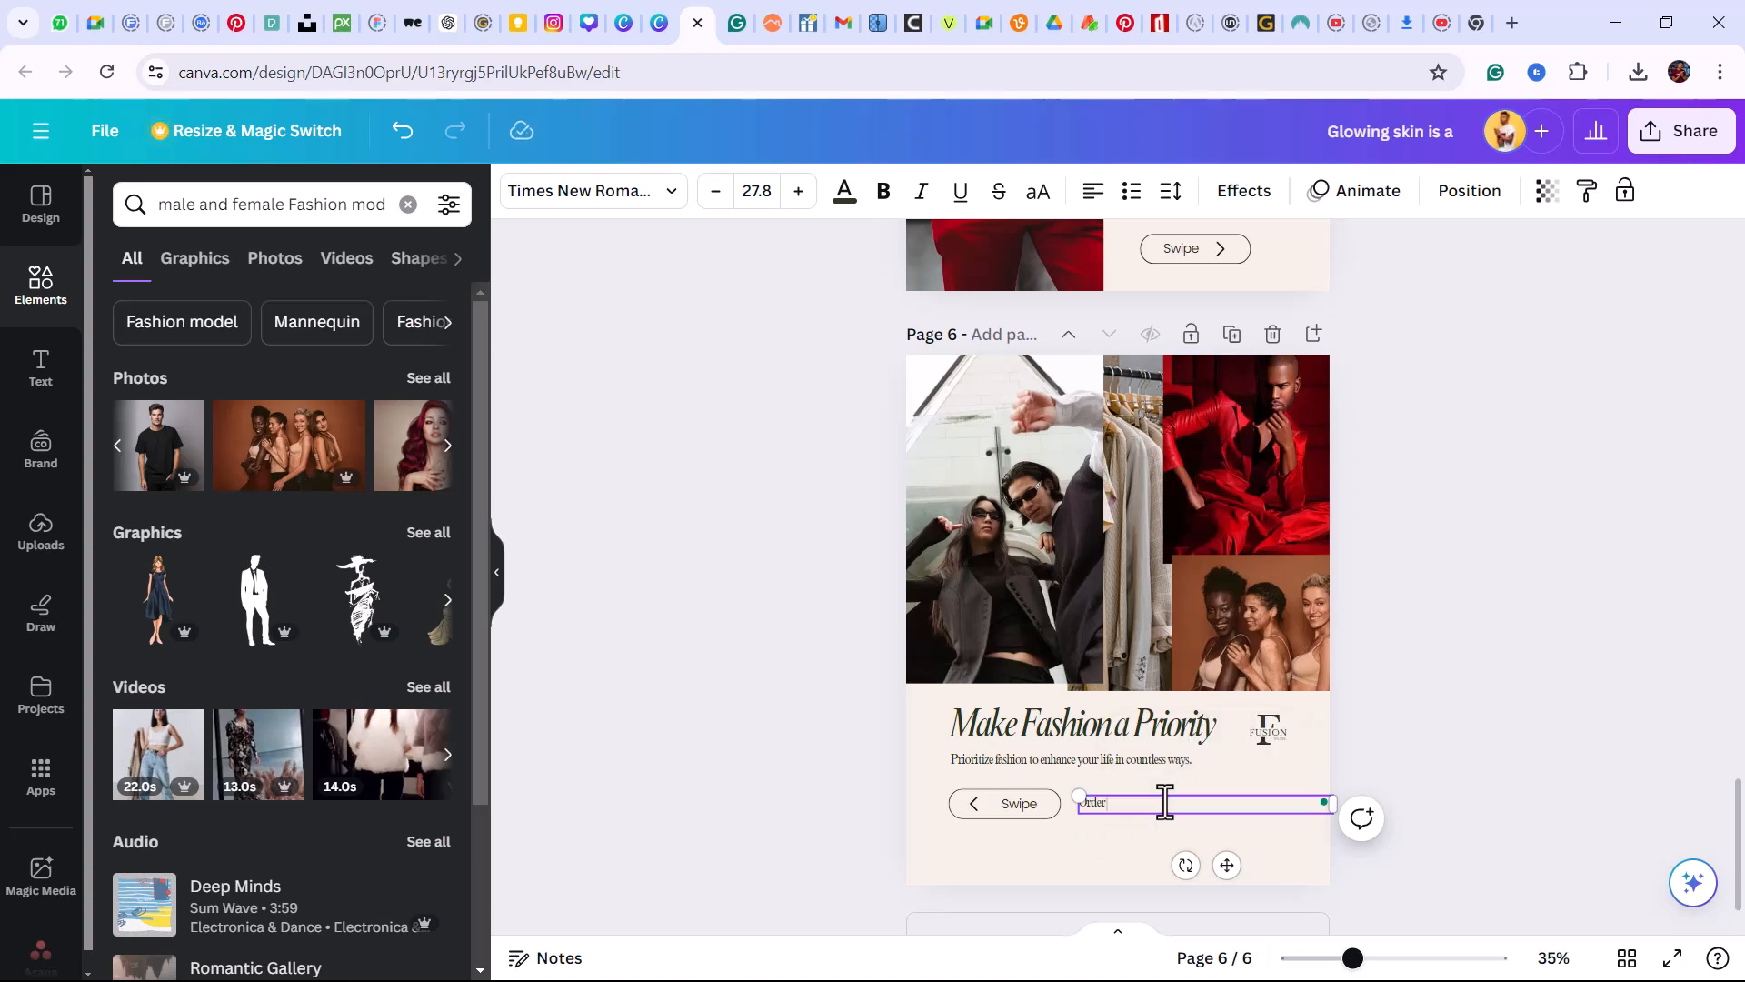
left_click(1141, 787)
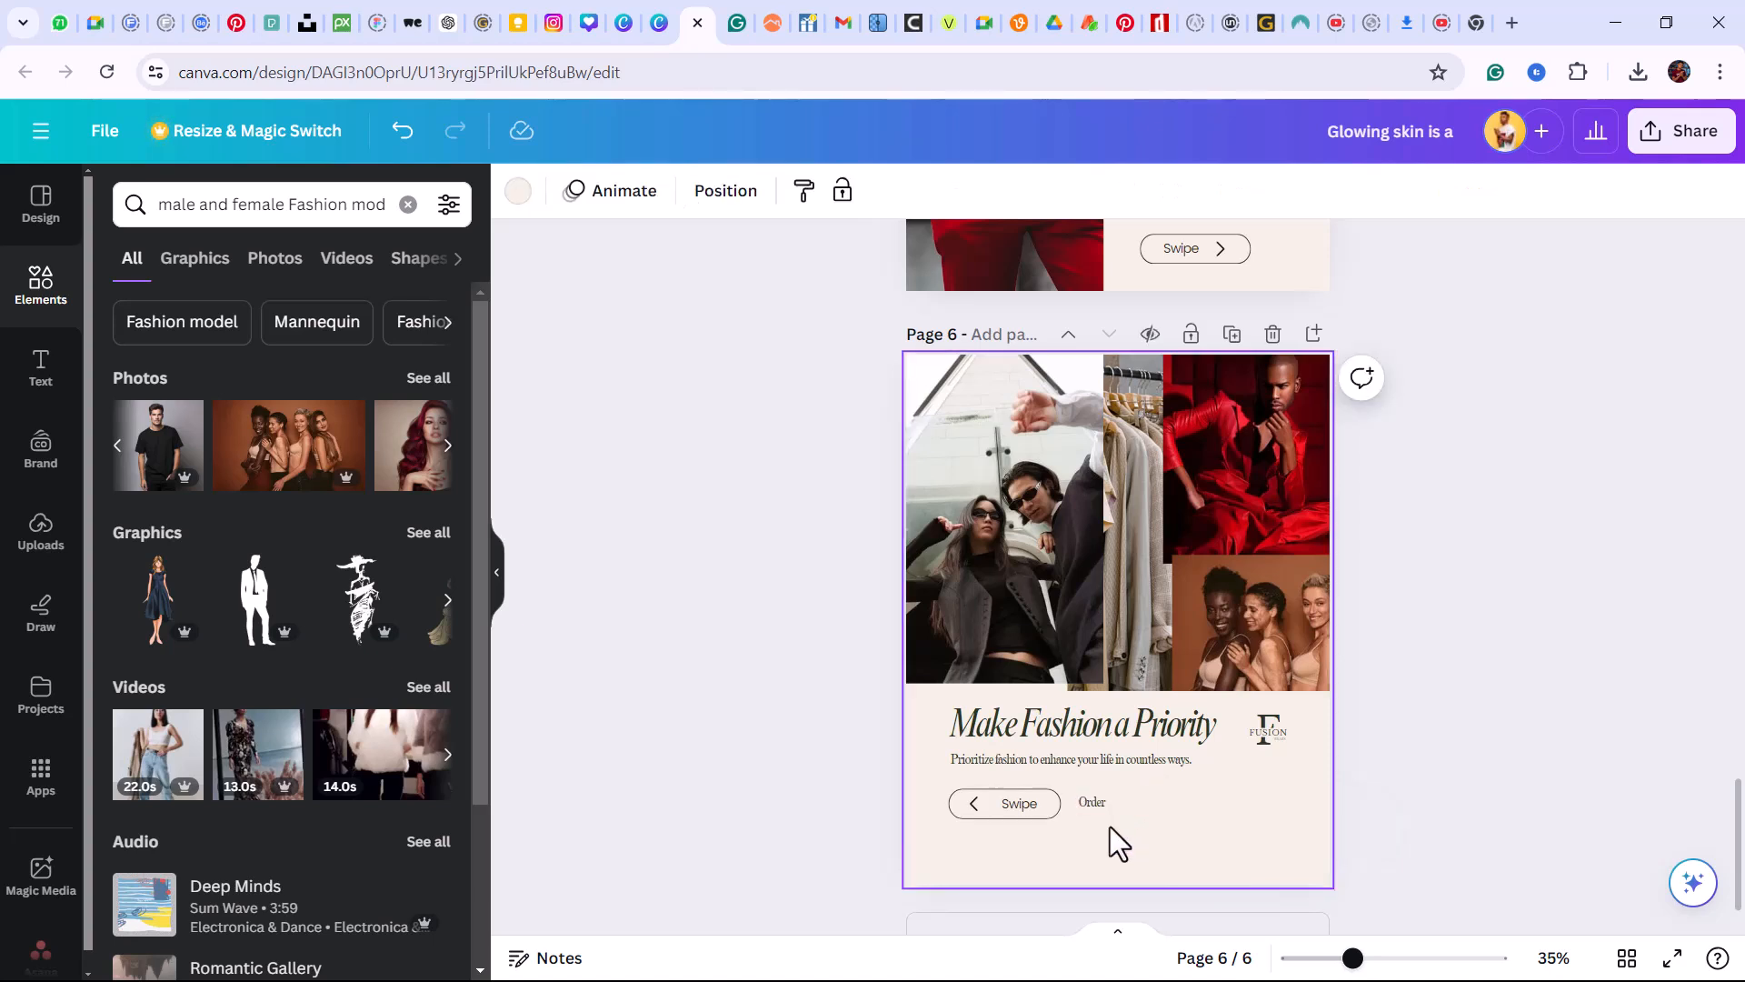
left_click(1104, 804)
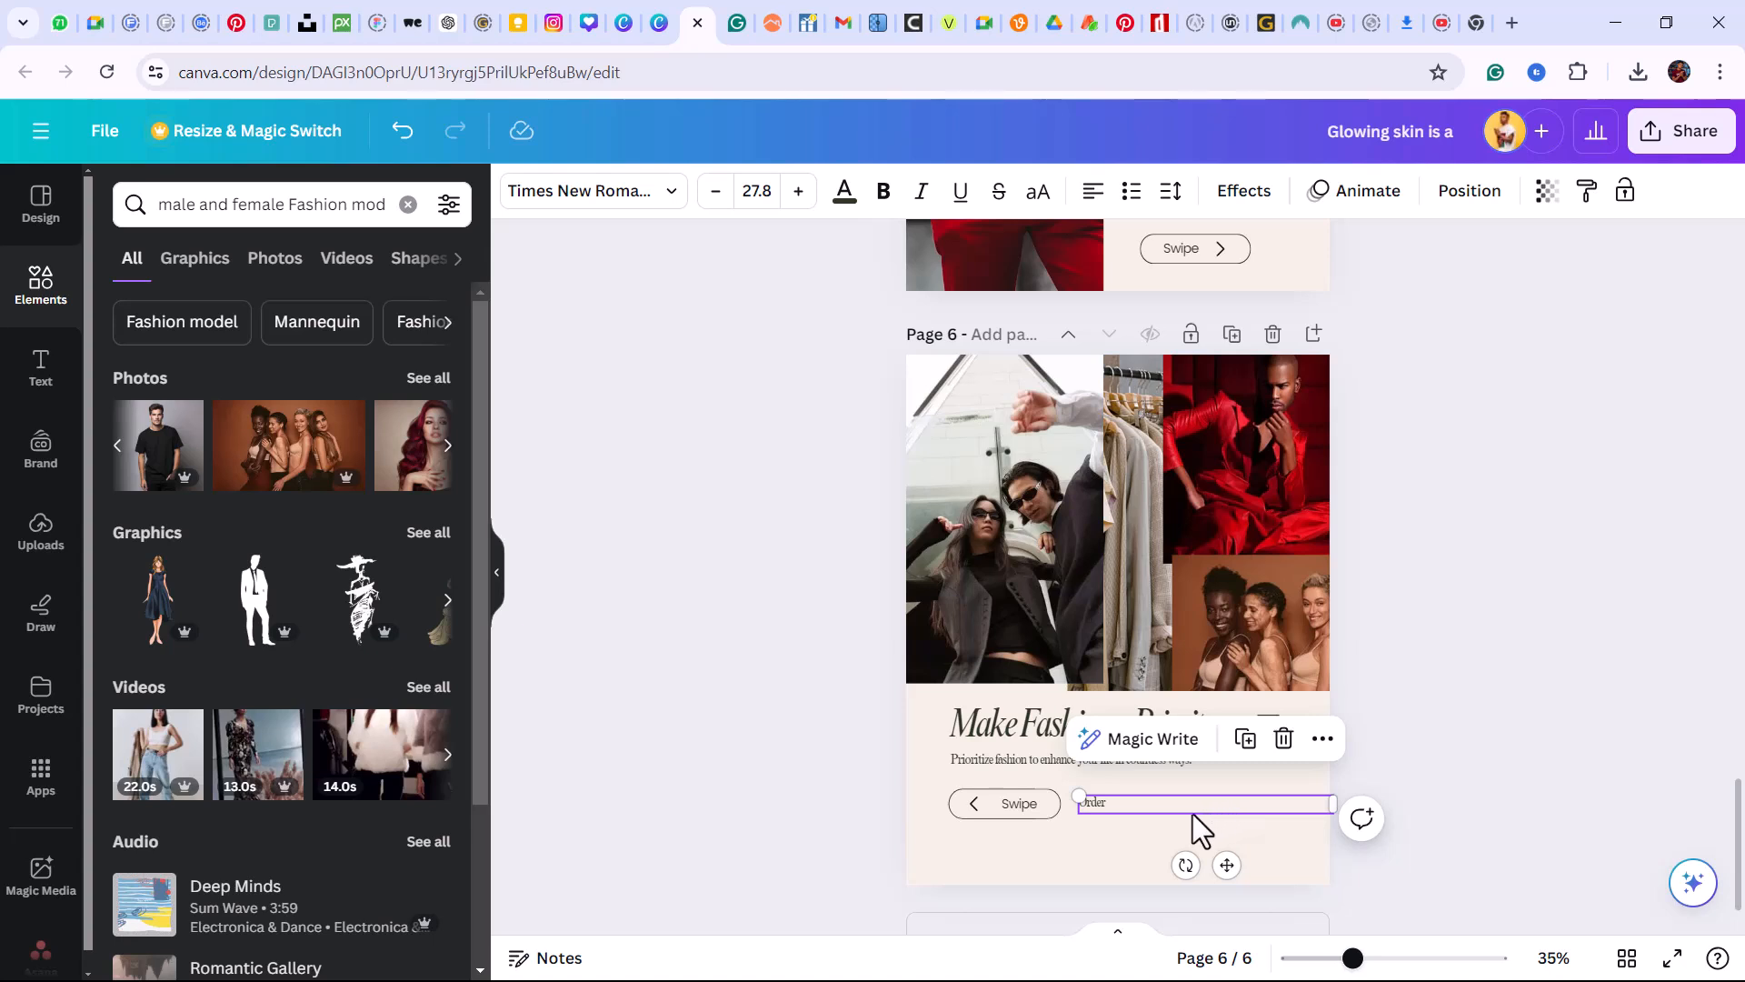
key("Delete")
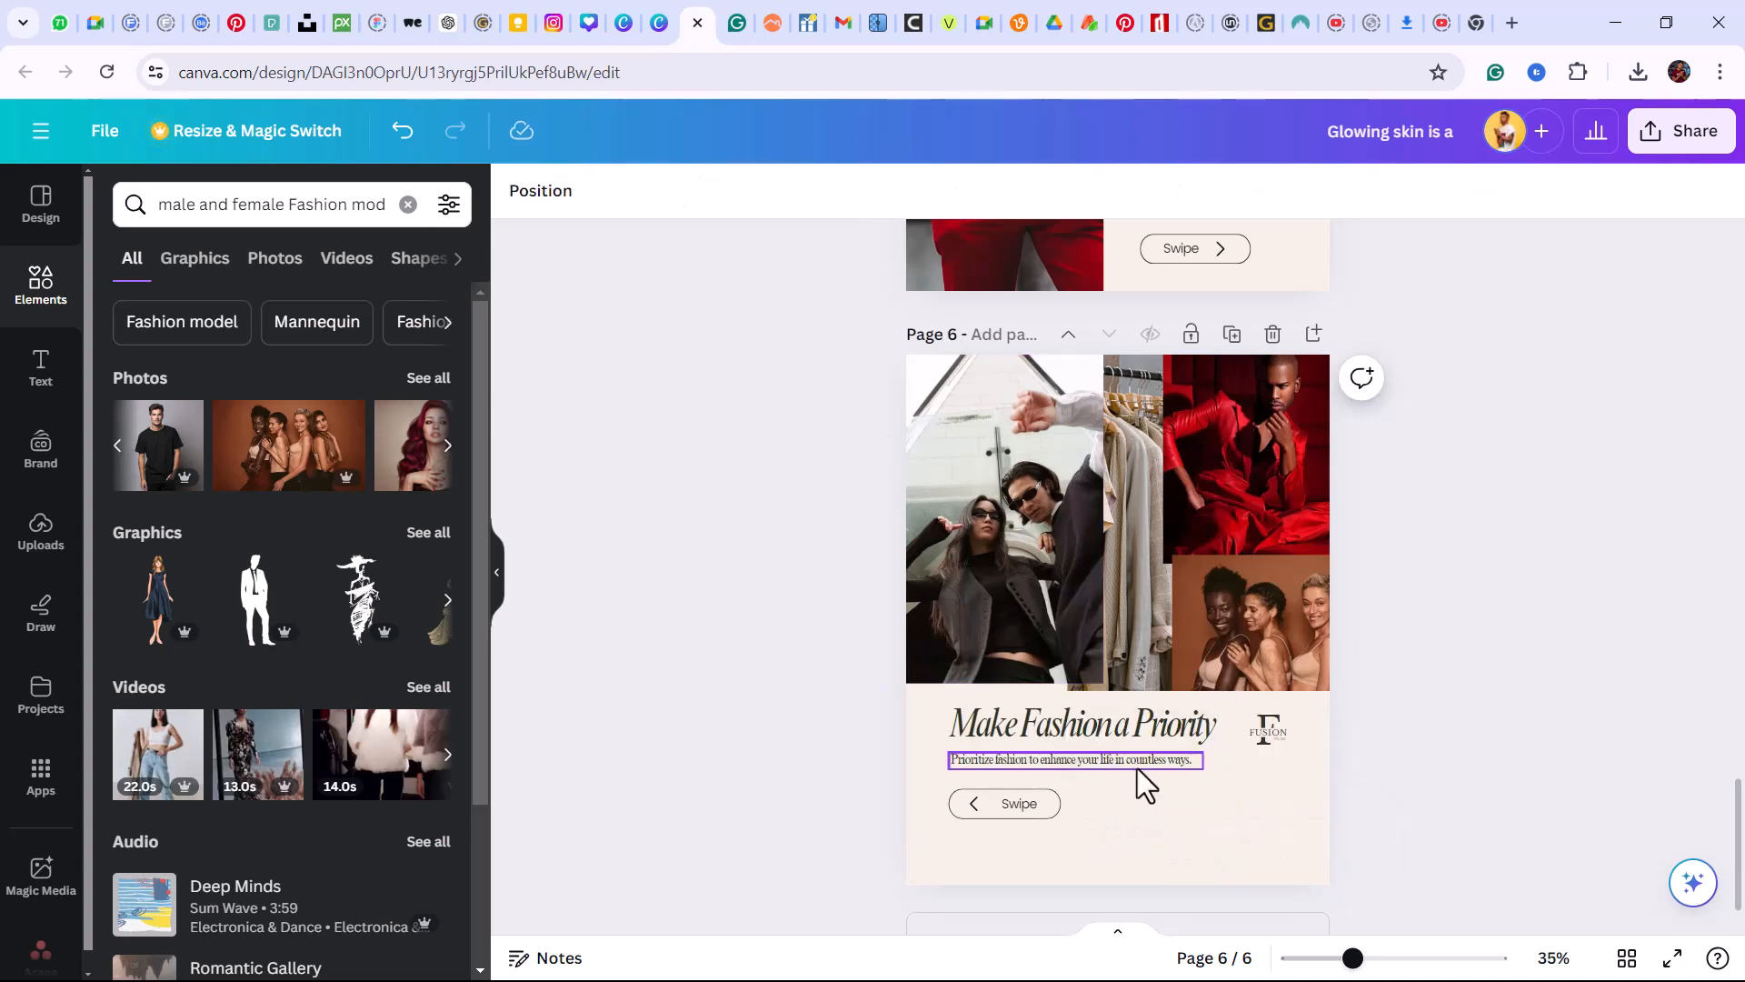
Duplicate the body text below the Swipe button, reword it as "Fusiionwears.com" and place the narrowed box near the page's horizontal centre
left_click_drag(1133, 762, 1150, 852)
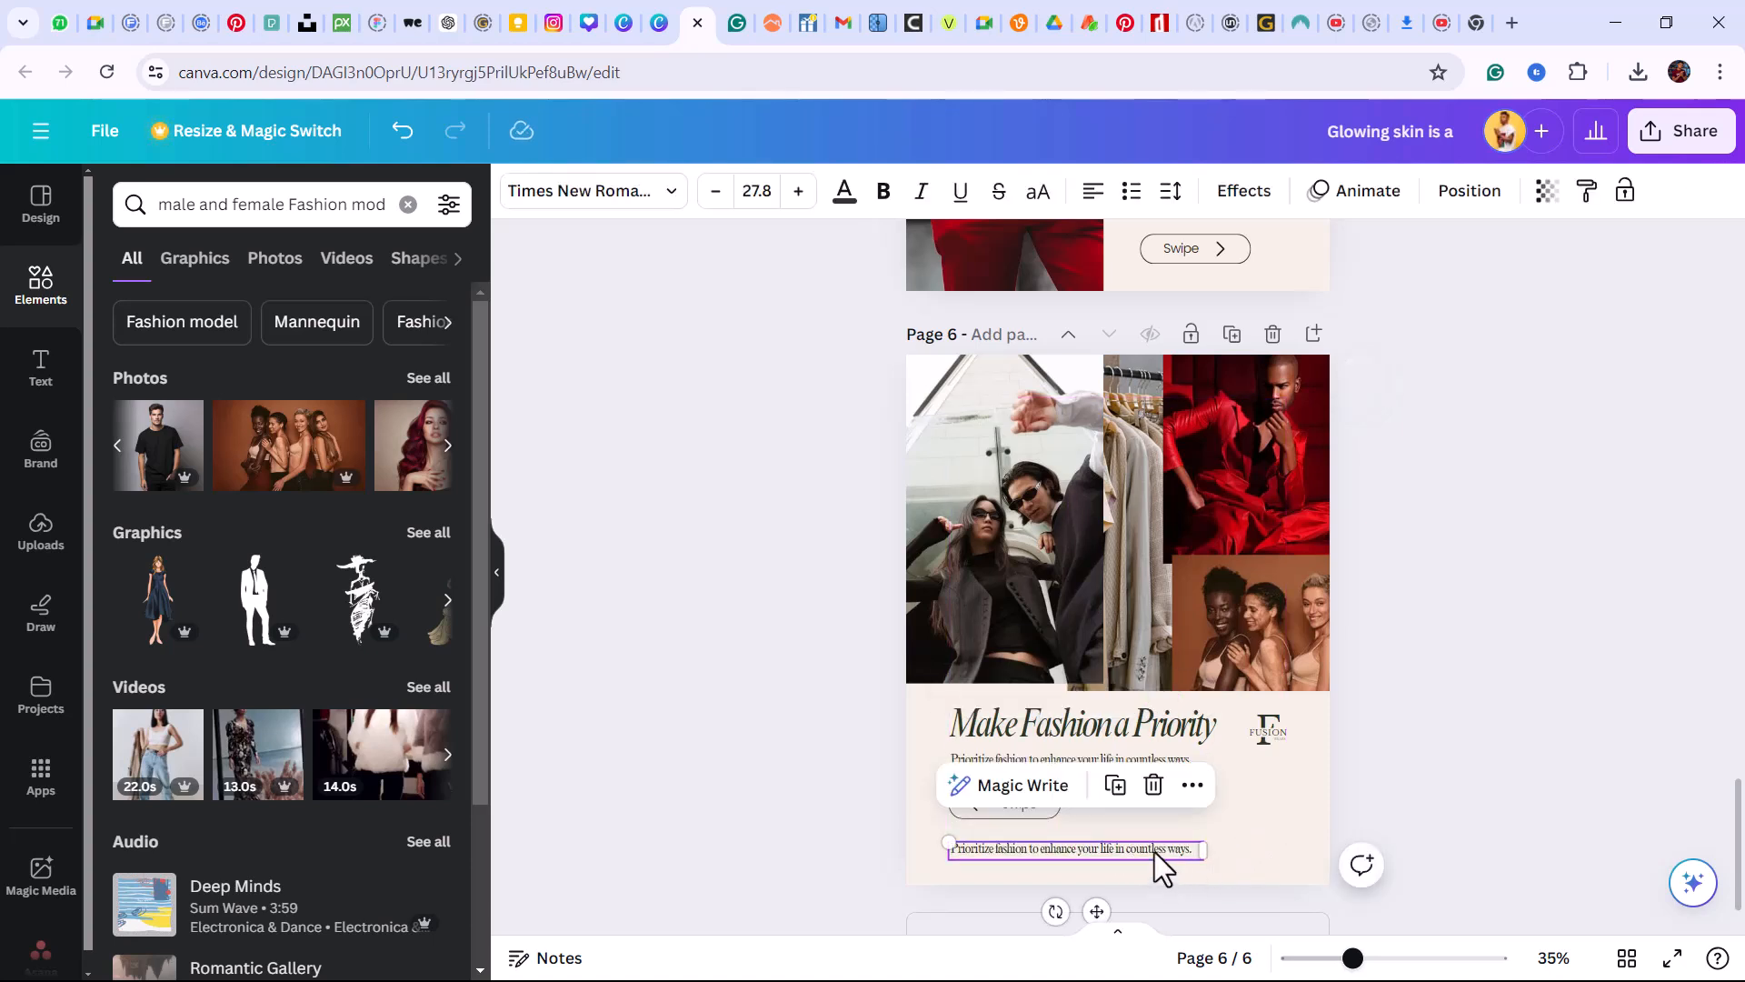
left_click(1156, 853)
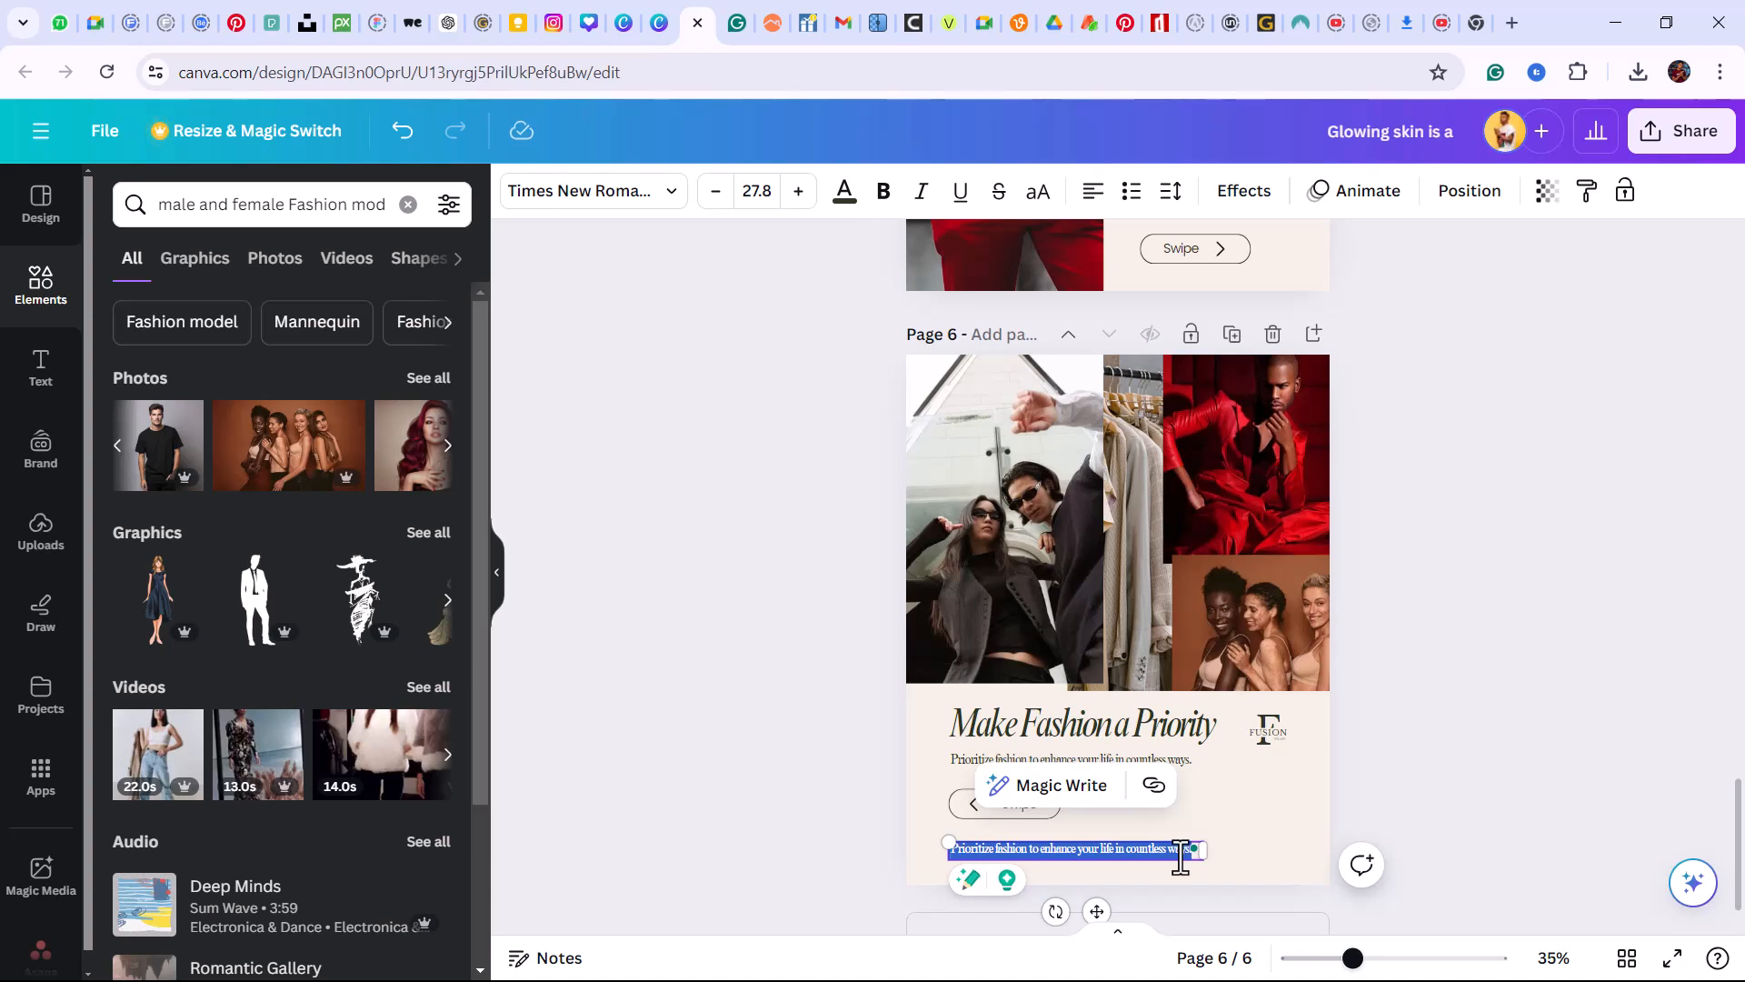
key("BackSpace")
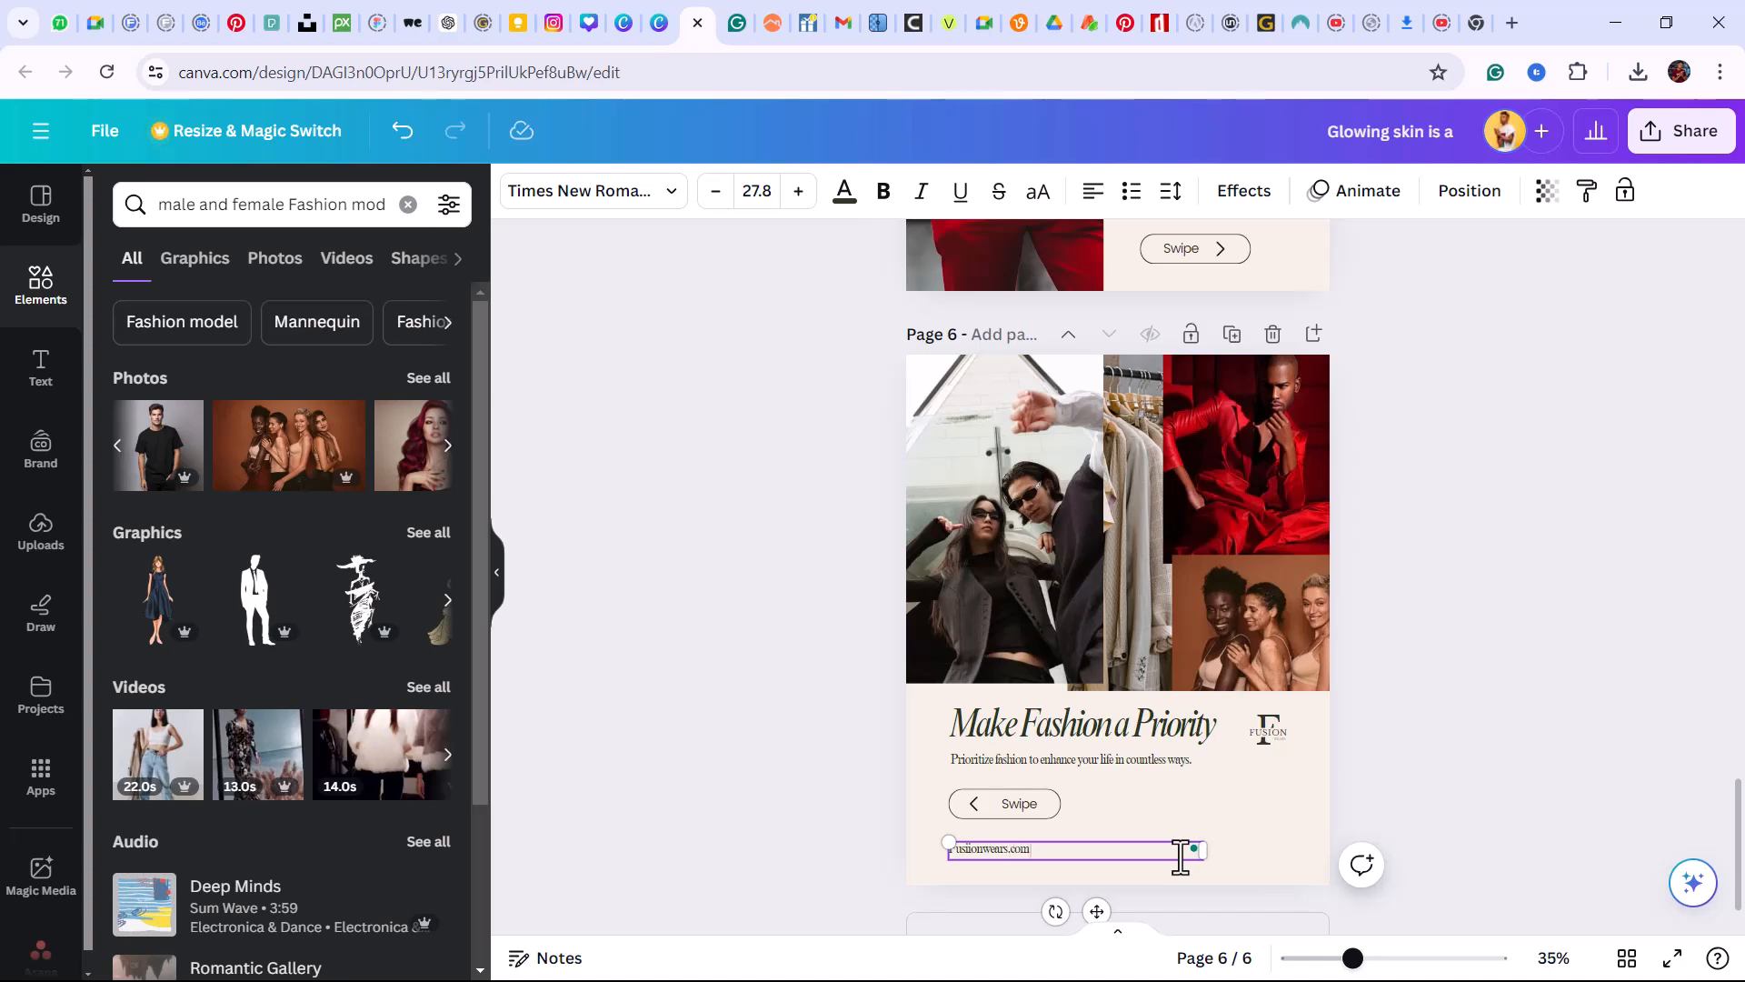
left_click(1173, 843)
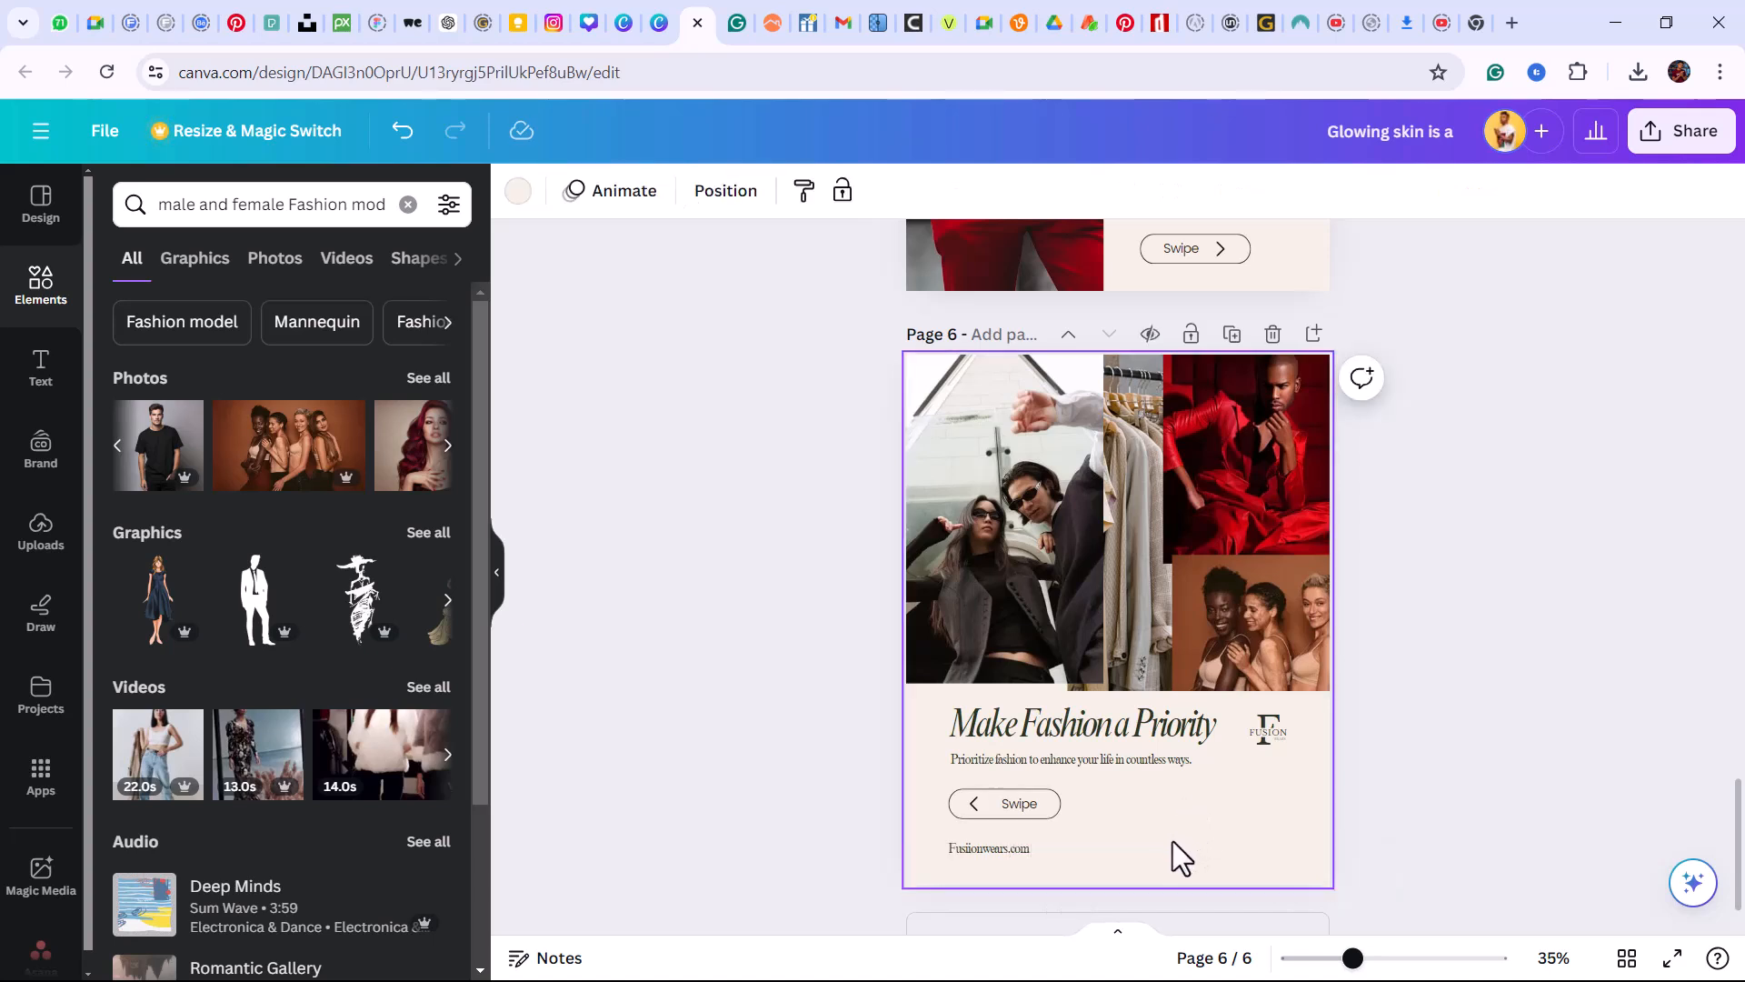
left_click(1028, 848)
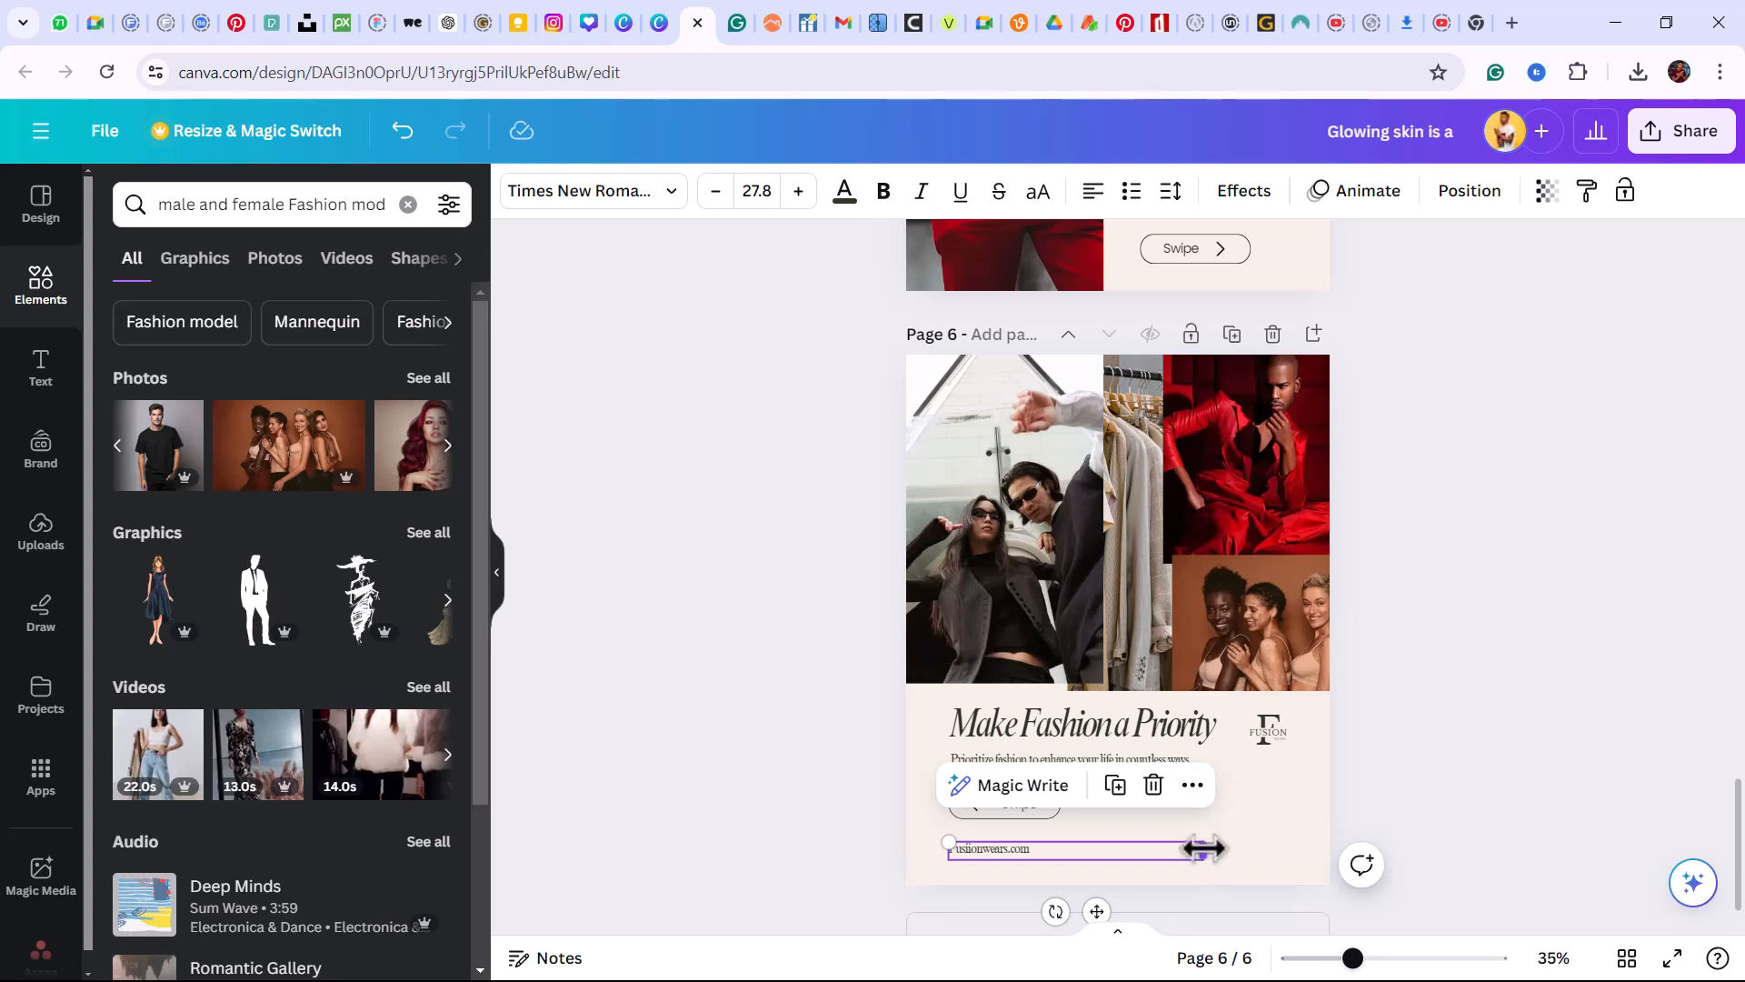
left_click_drag(1205, 848, 1117, 853)
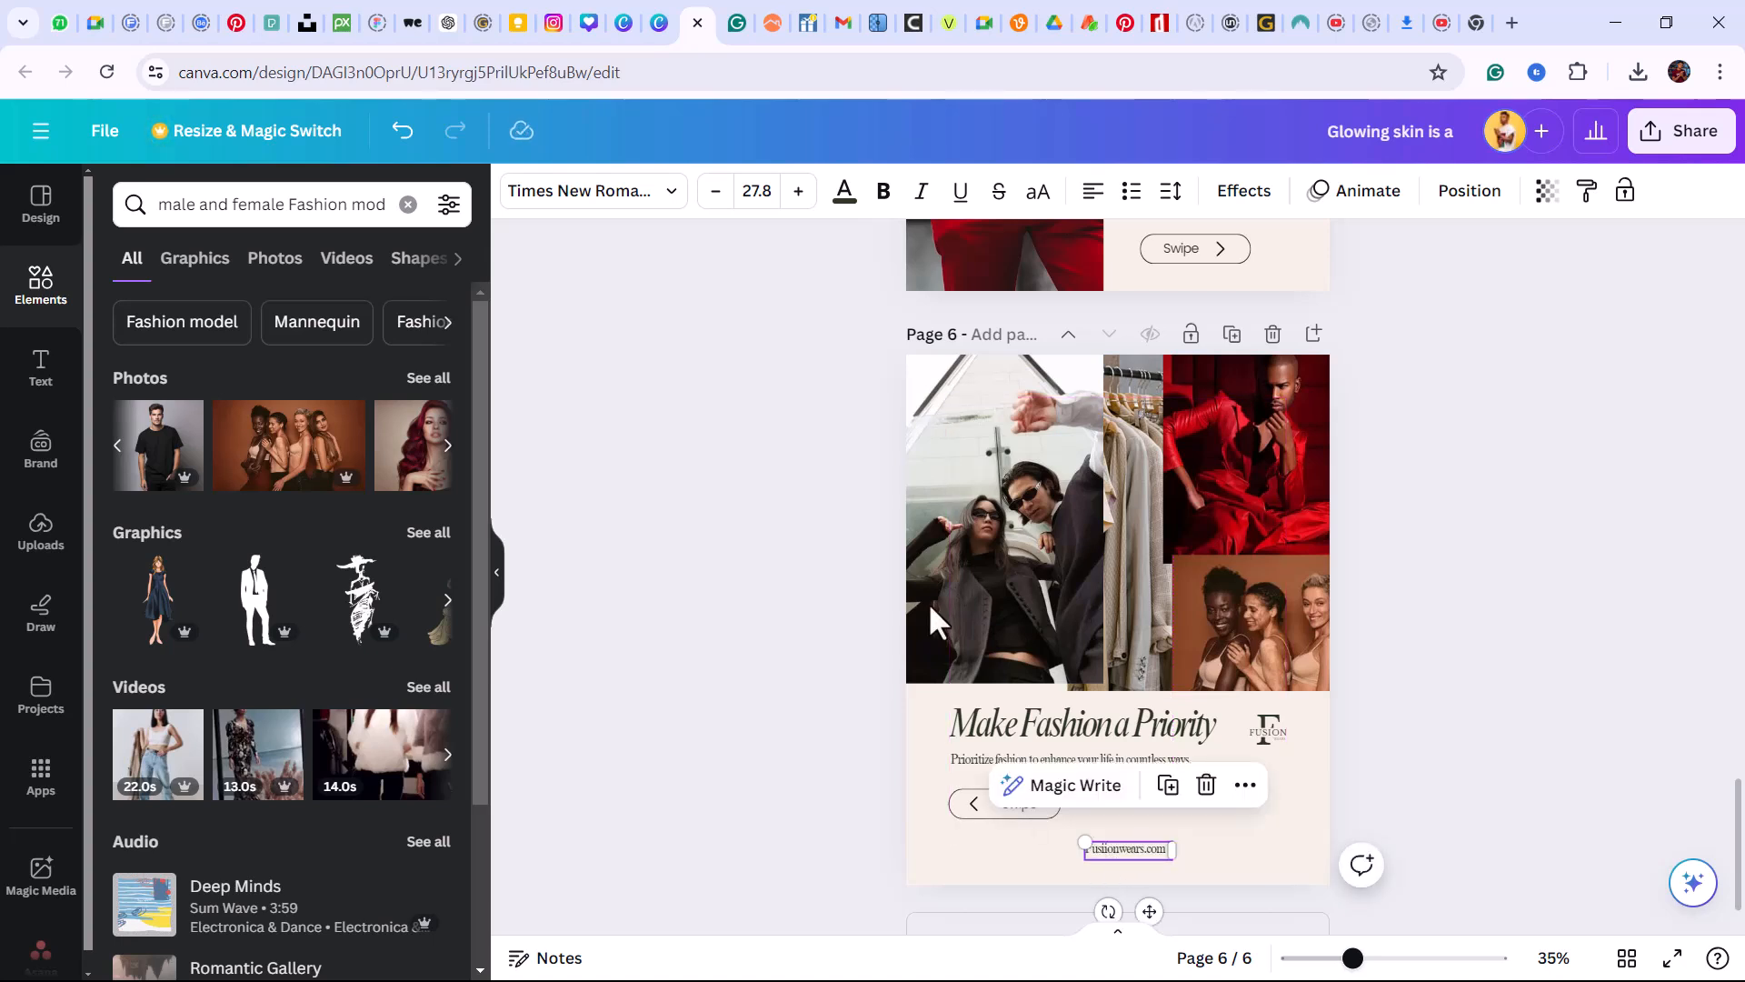
Set the "Fusiionwears.com" text in Poppins and resize its box to fit tightly on one line
left_click(675, 193)
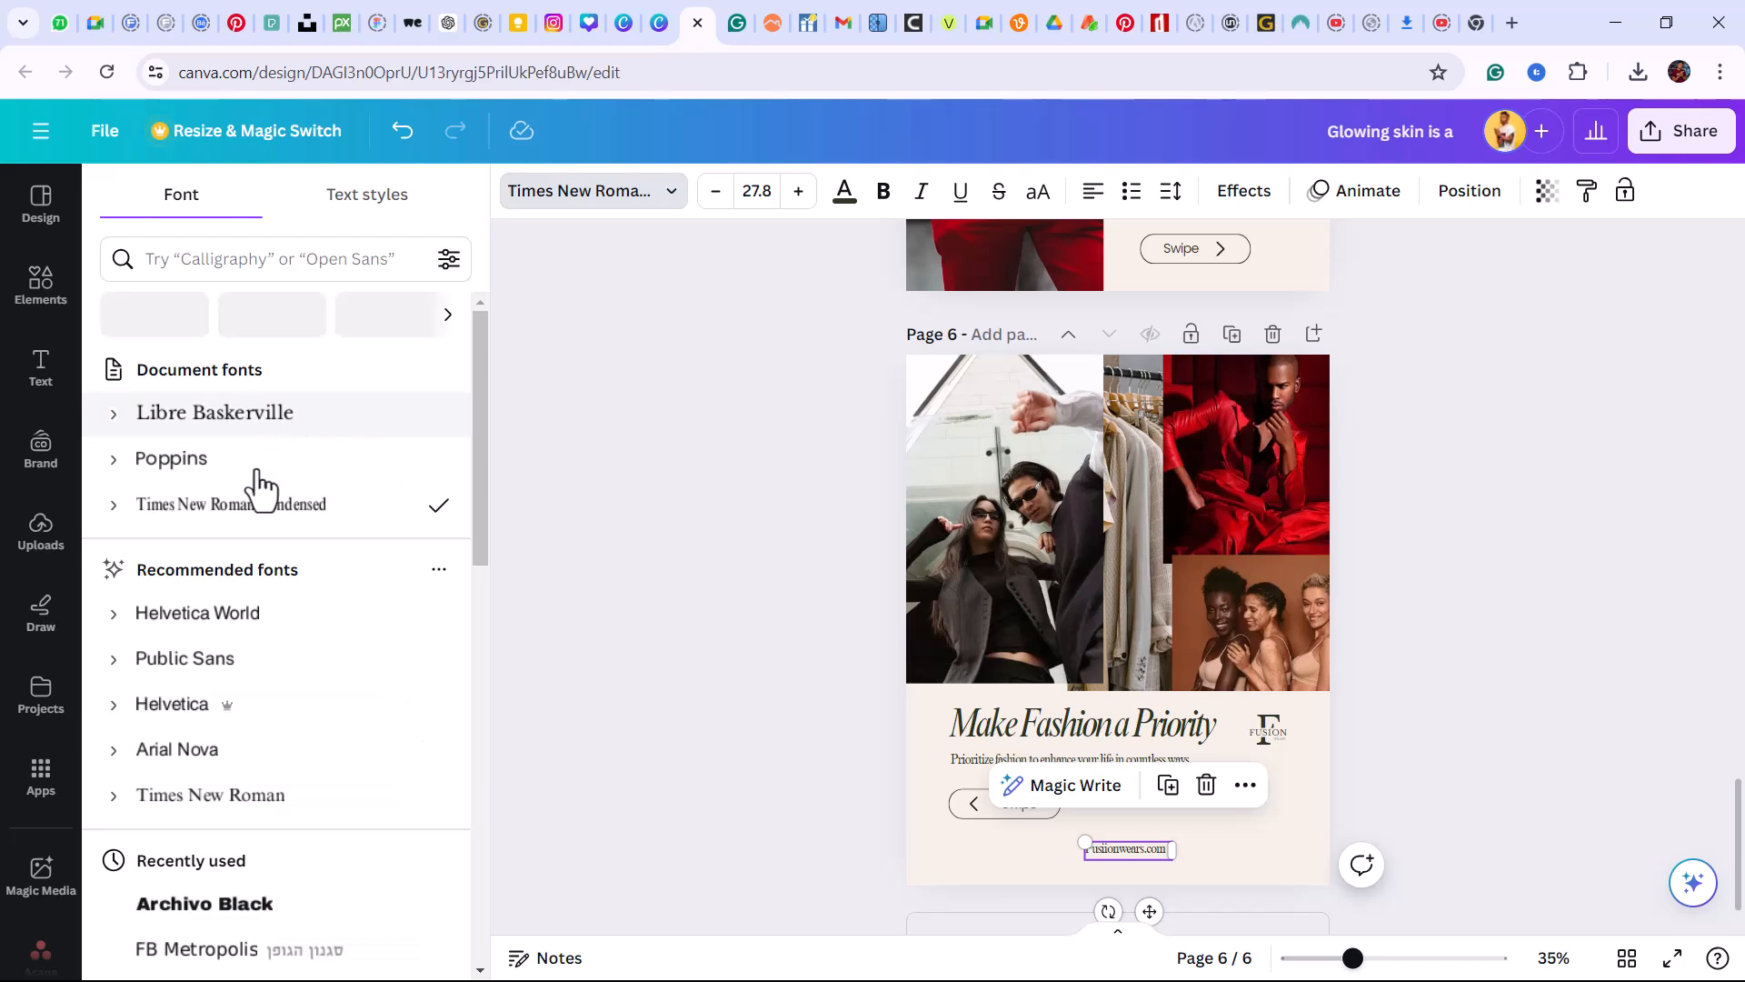
left_click(357, 472)
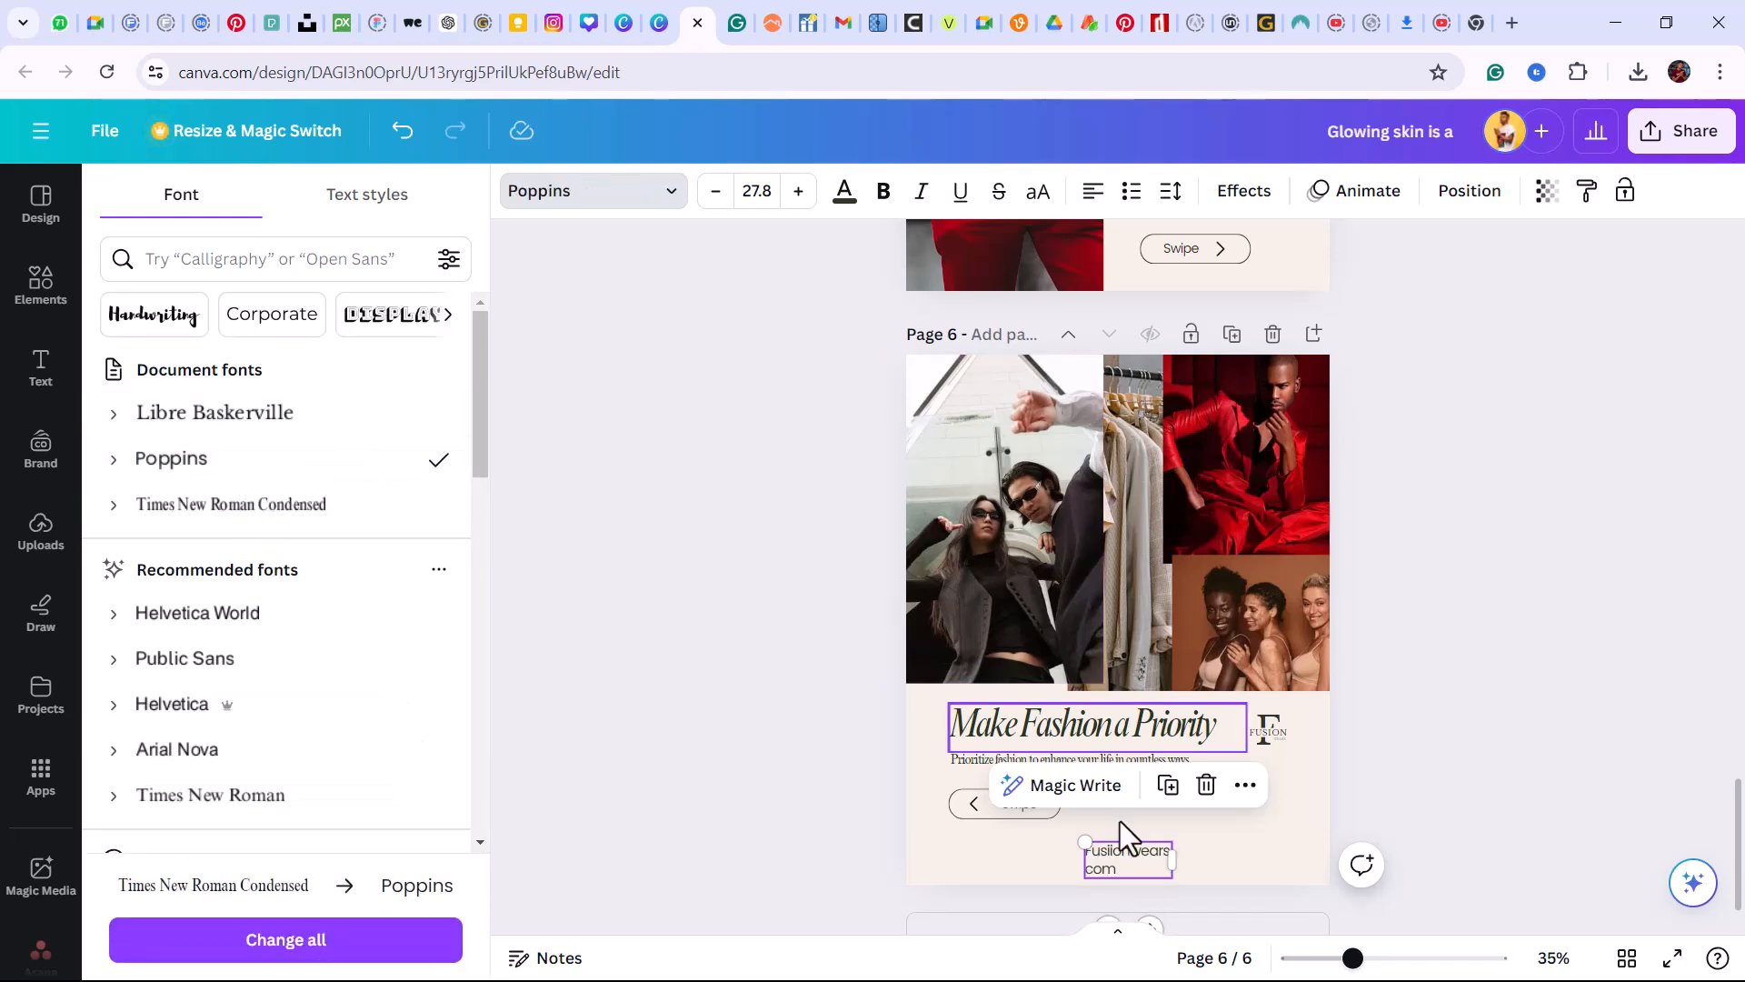
left_click(279, 618)
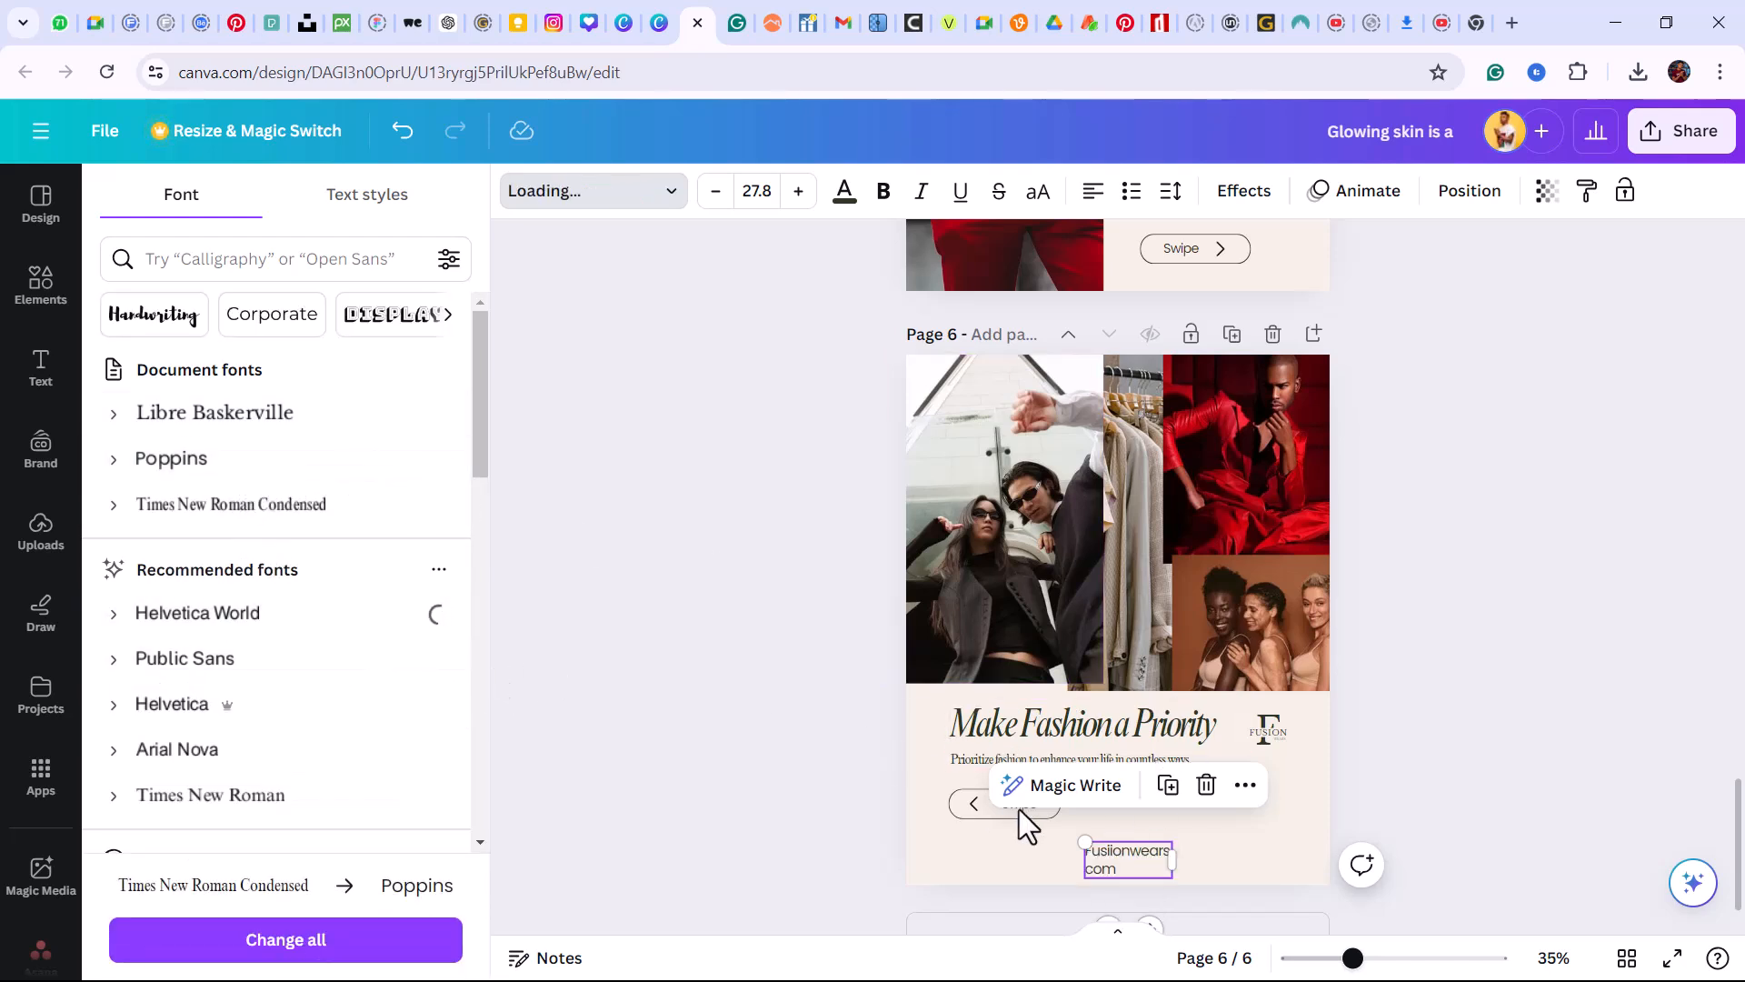
left_click(214, 462)
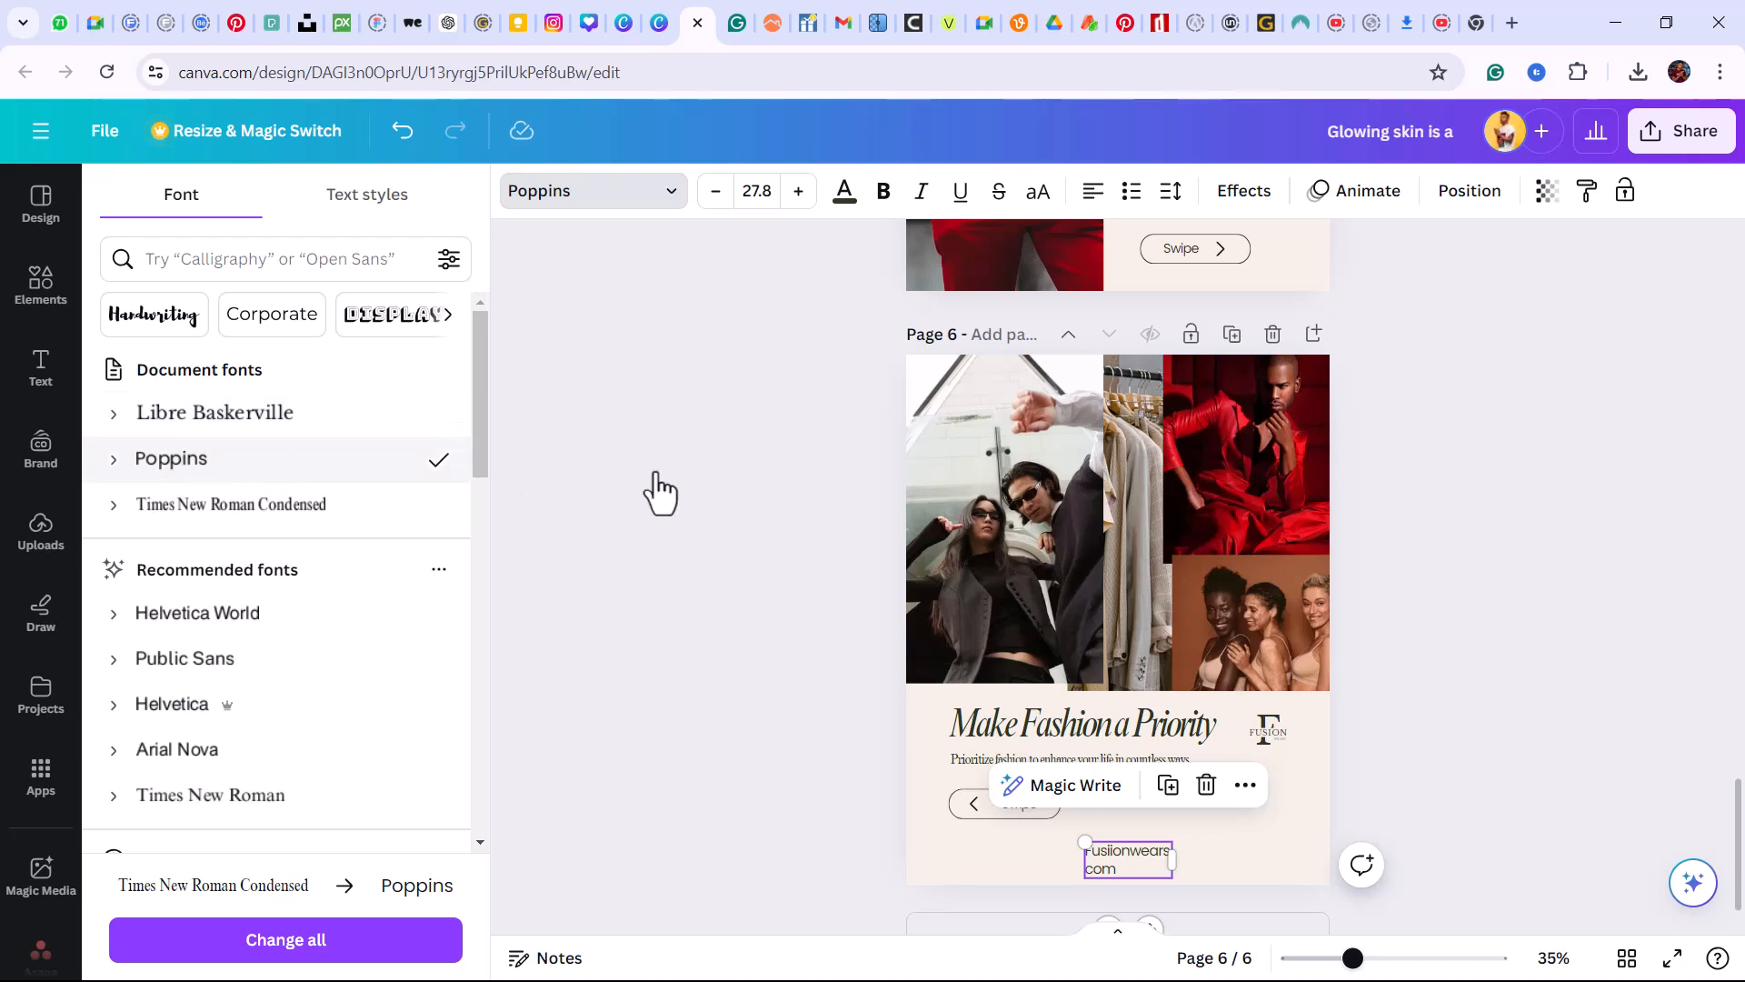
left_click_drag(1173, 864, 1228, 847)
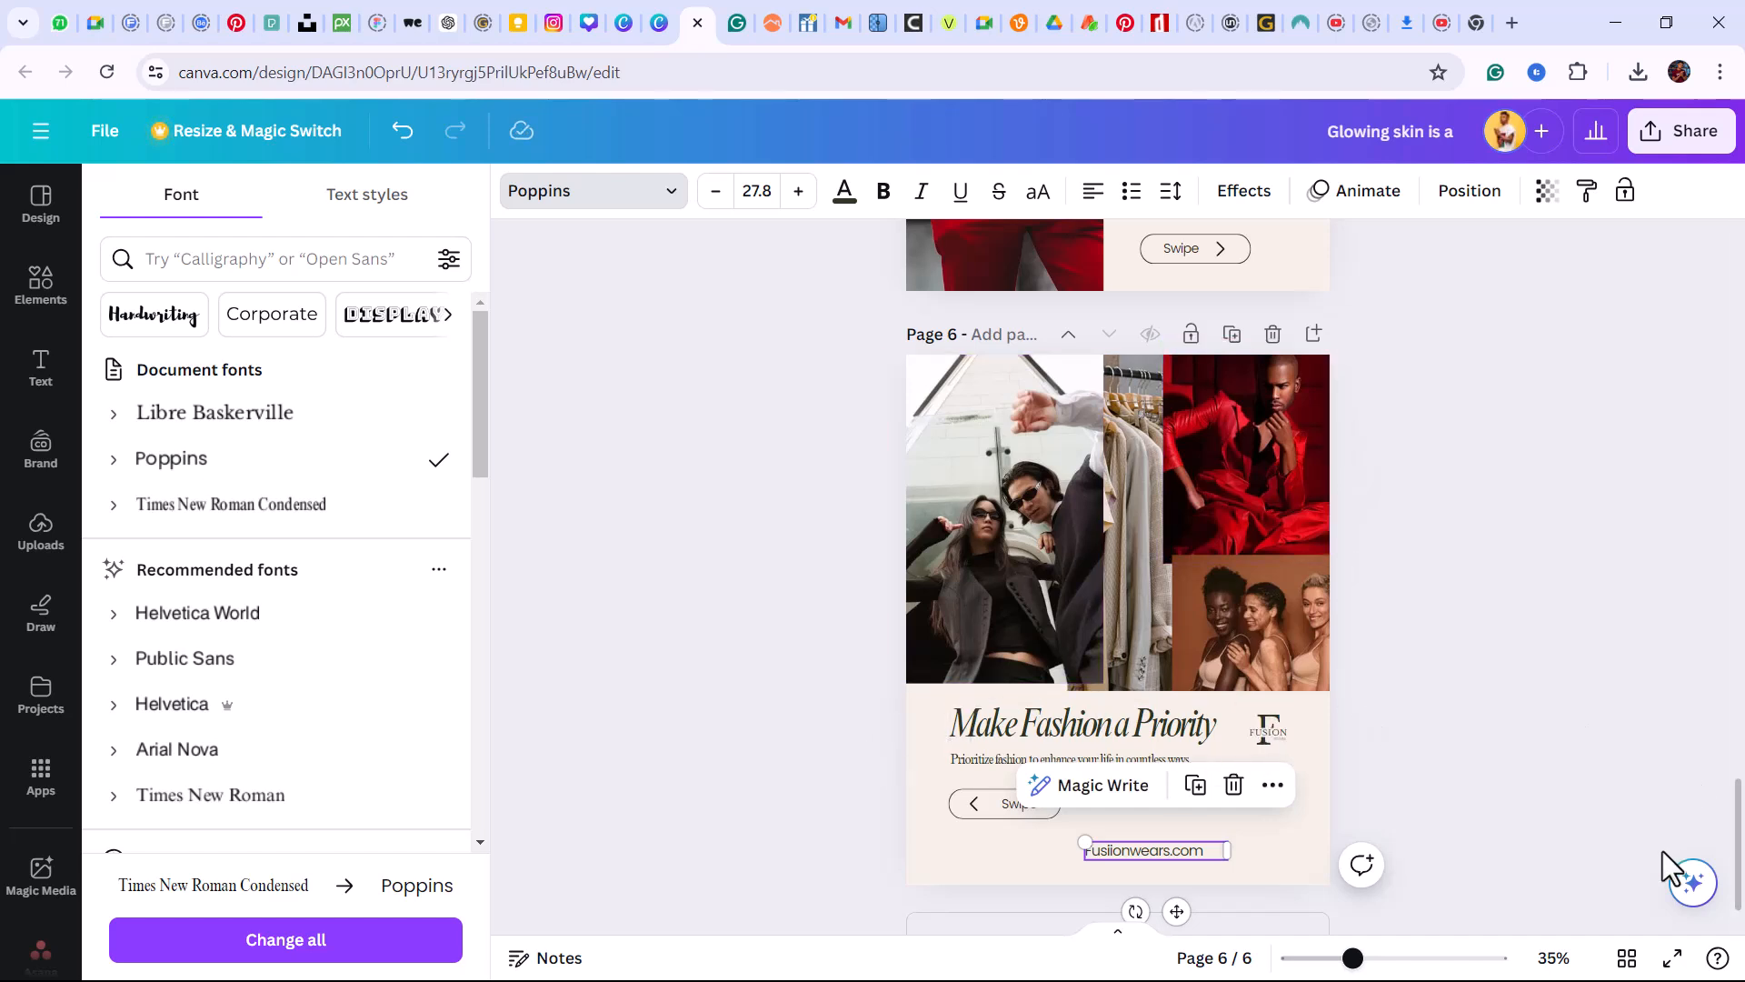
left_click_drag(1353, 958, 1393, 962)
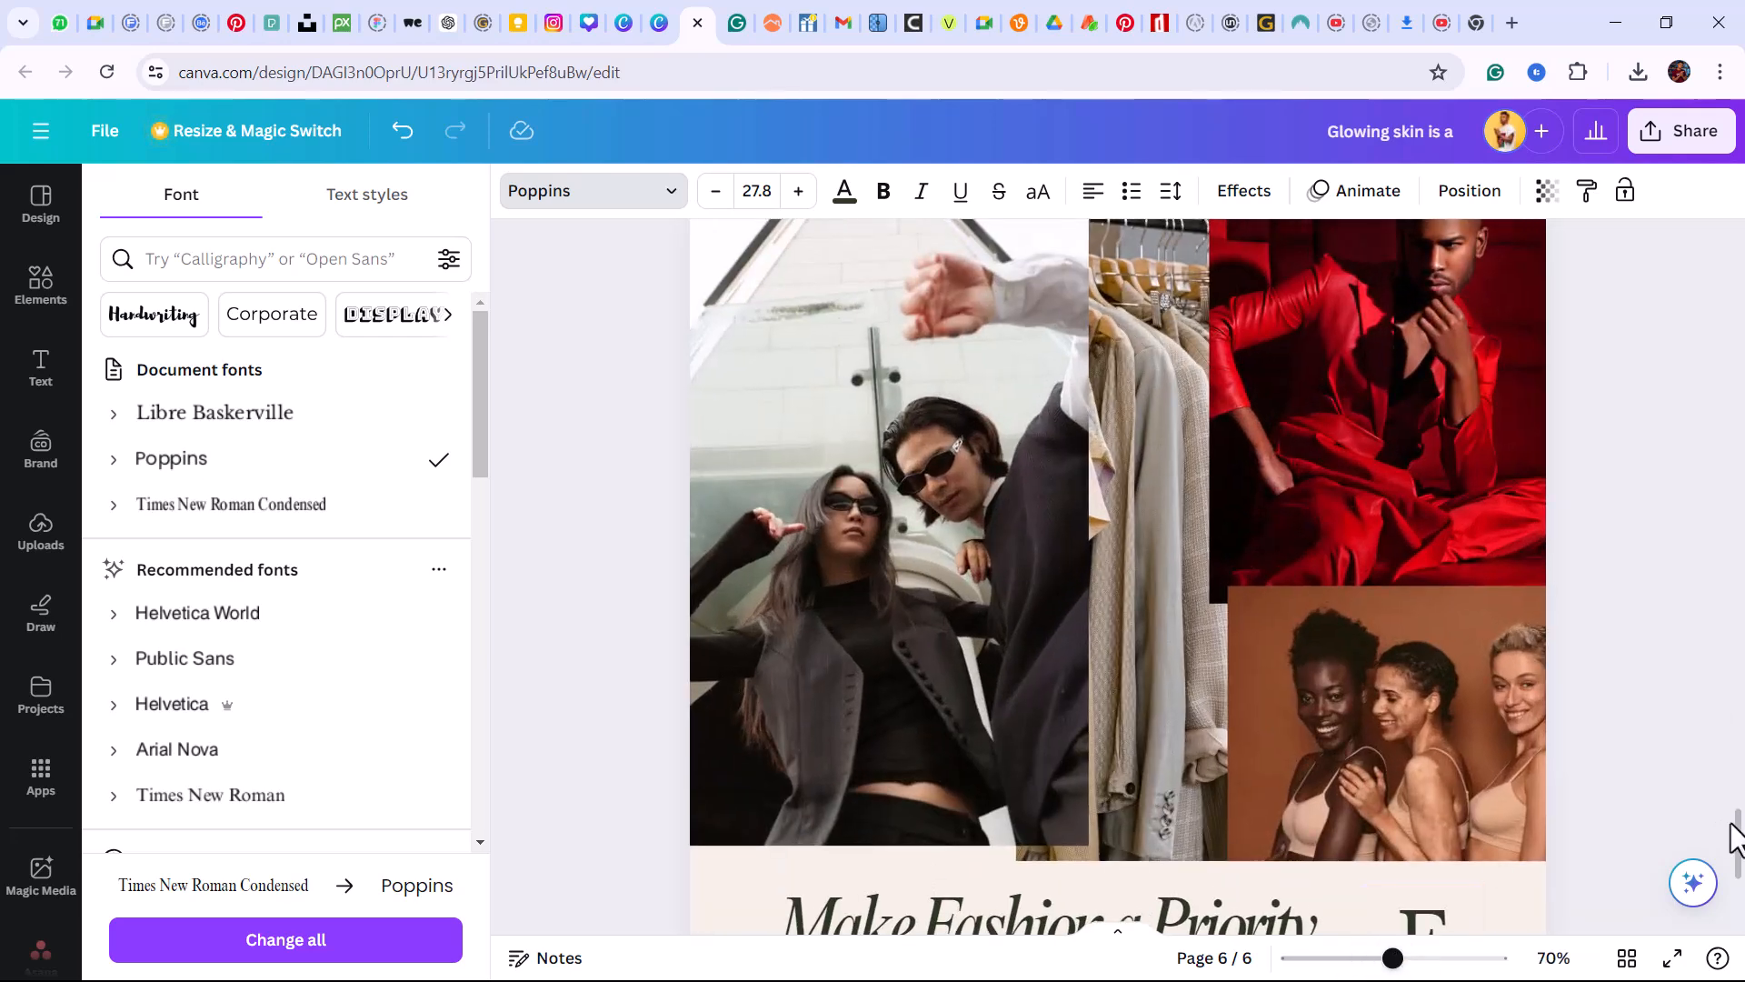
left_click_drag(1738, 840, 1738, 871)
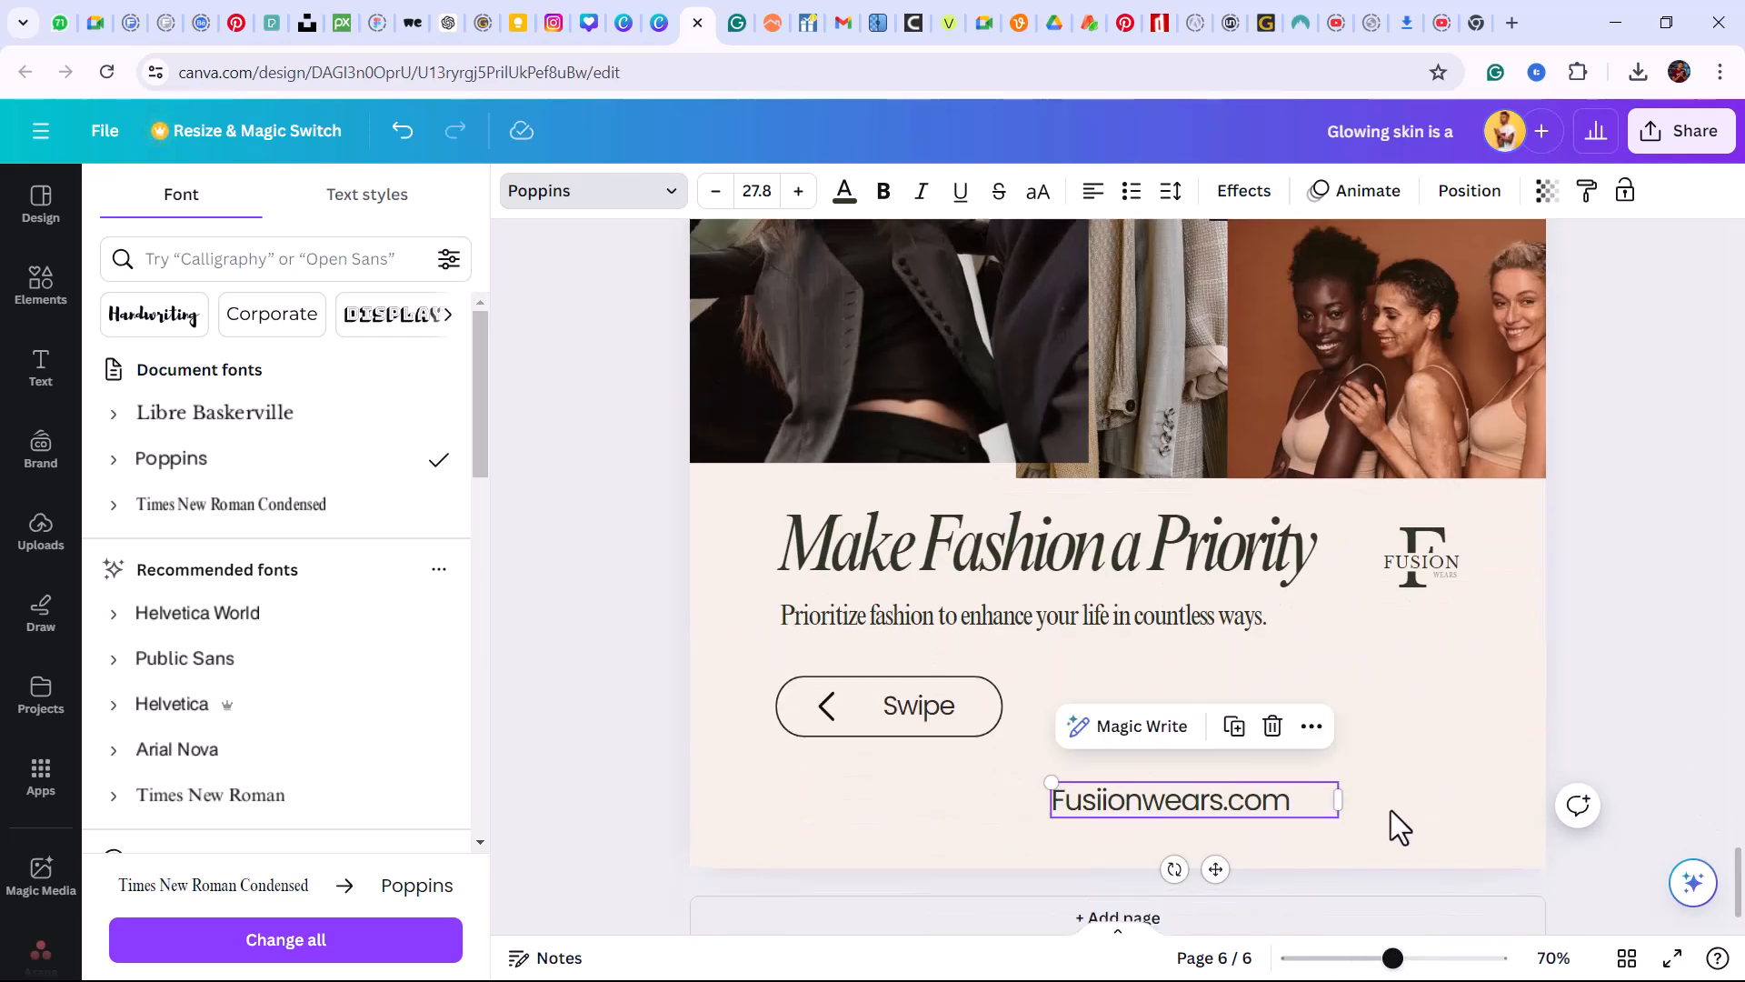
left_click_drag(1337, 803, 1304, 811)
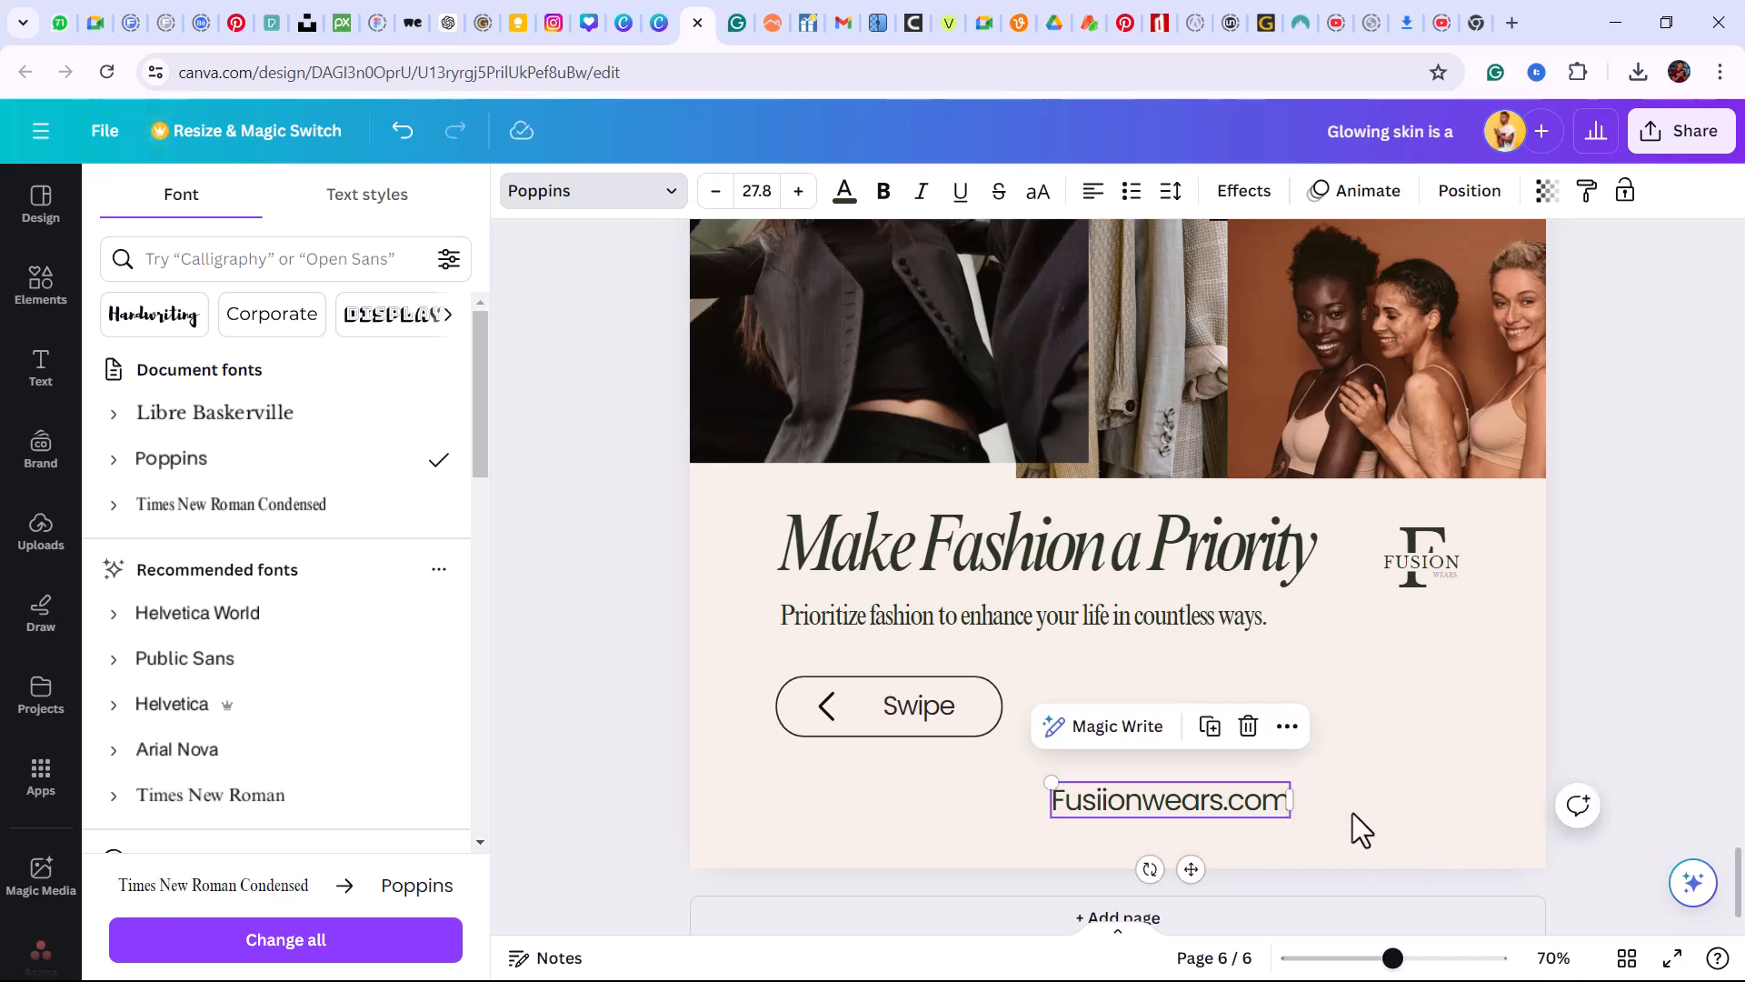
Correct the website line on page 6 to "Fusionwears.com" and scale the text down to size 24.8
double_click(1109, 804)
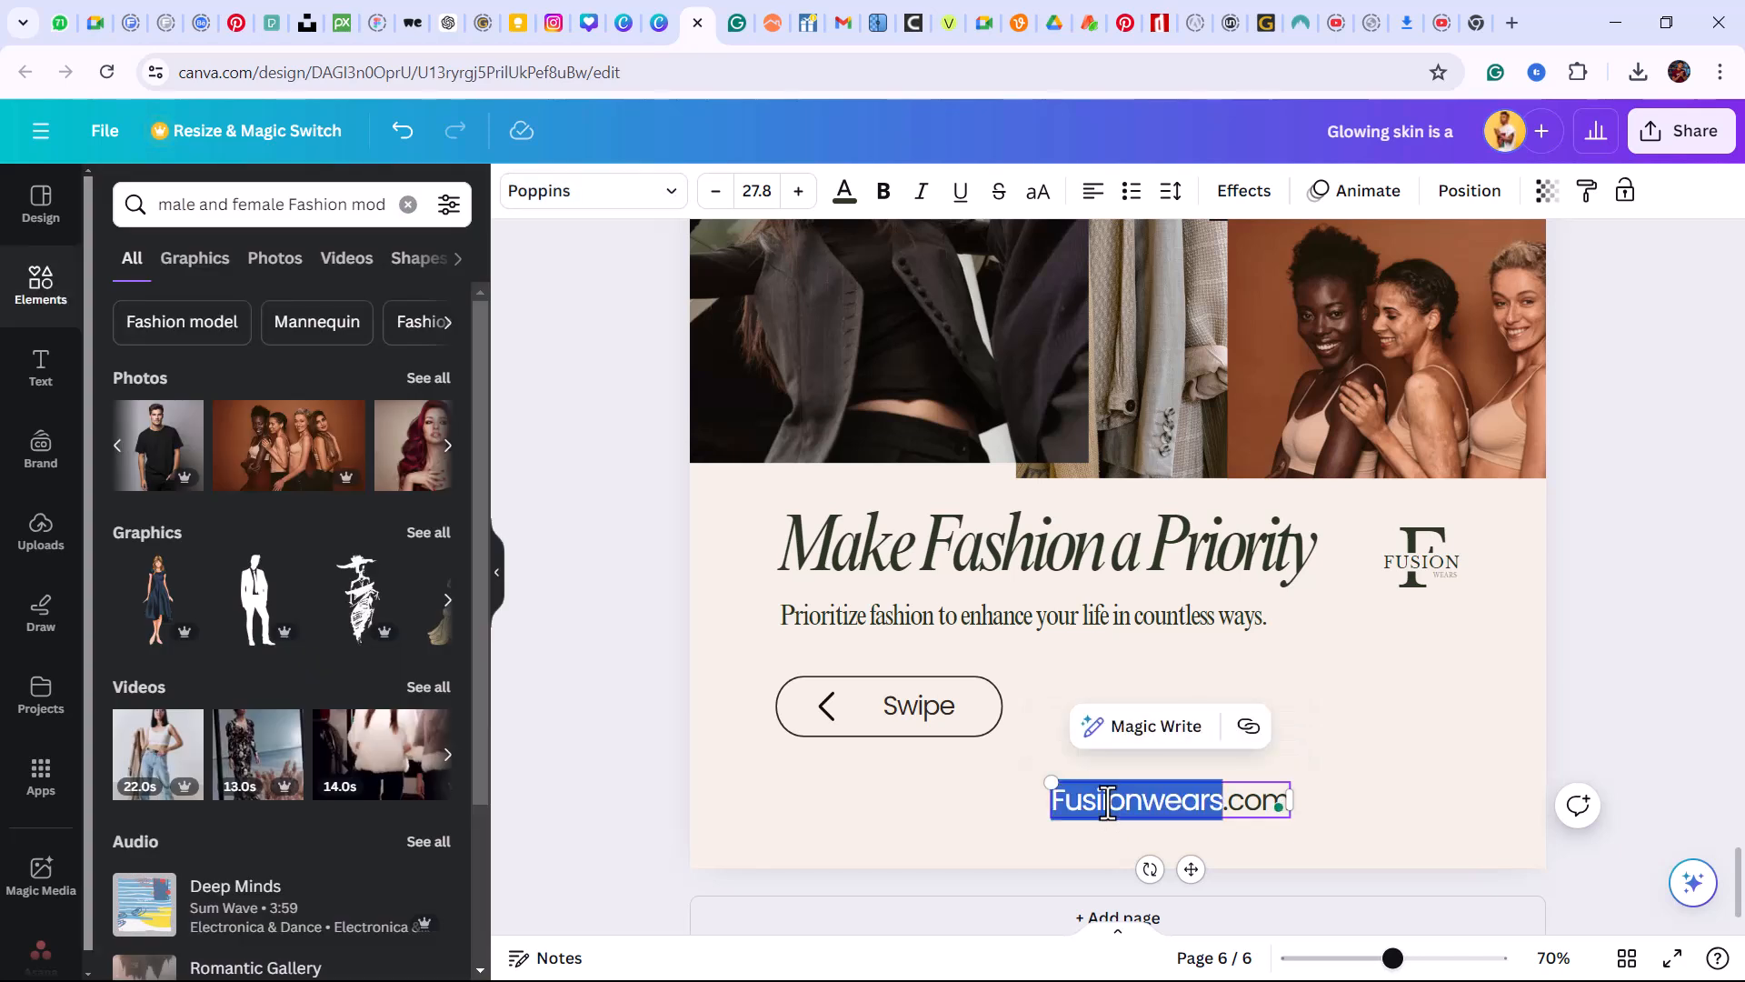
left_click(1112, 804)
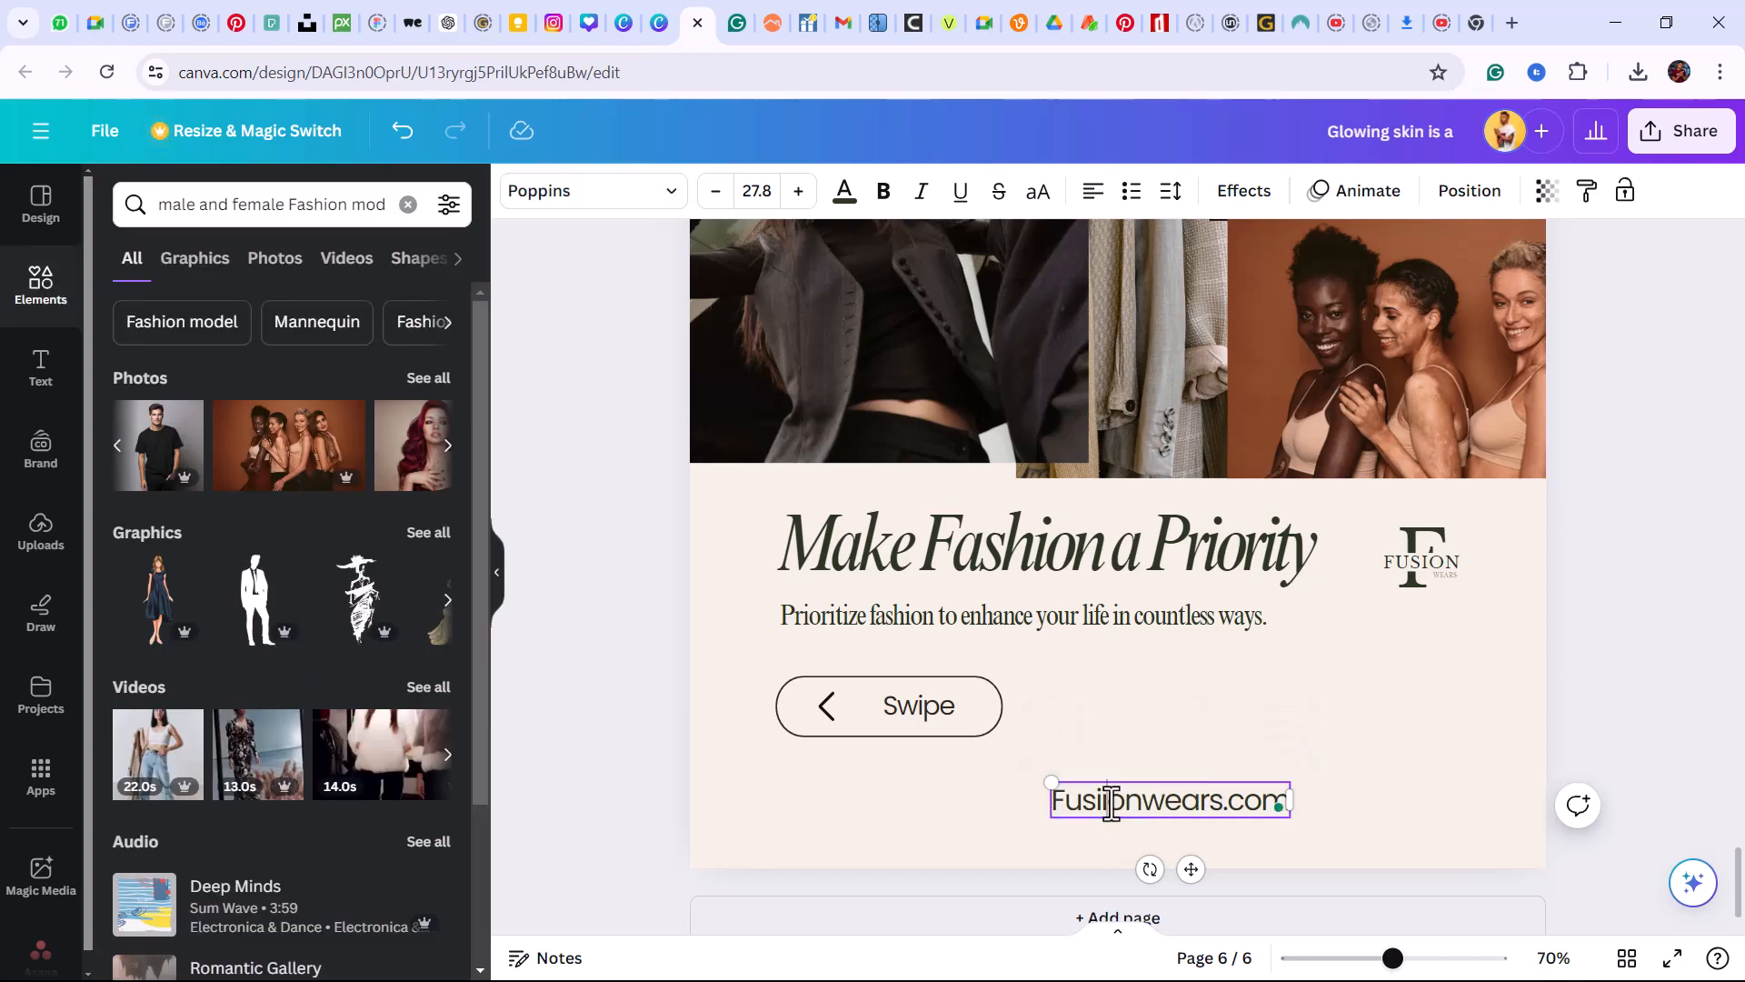
key("BackSpace")
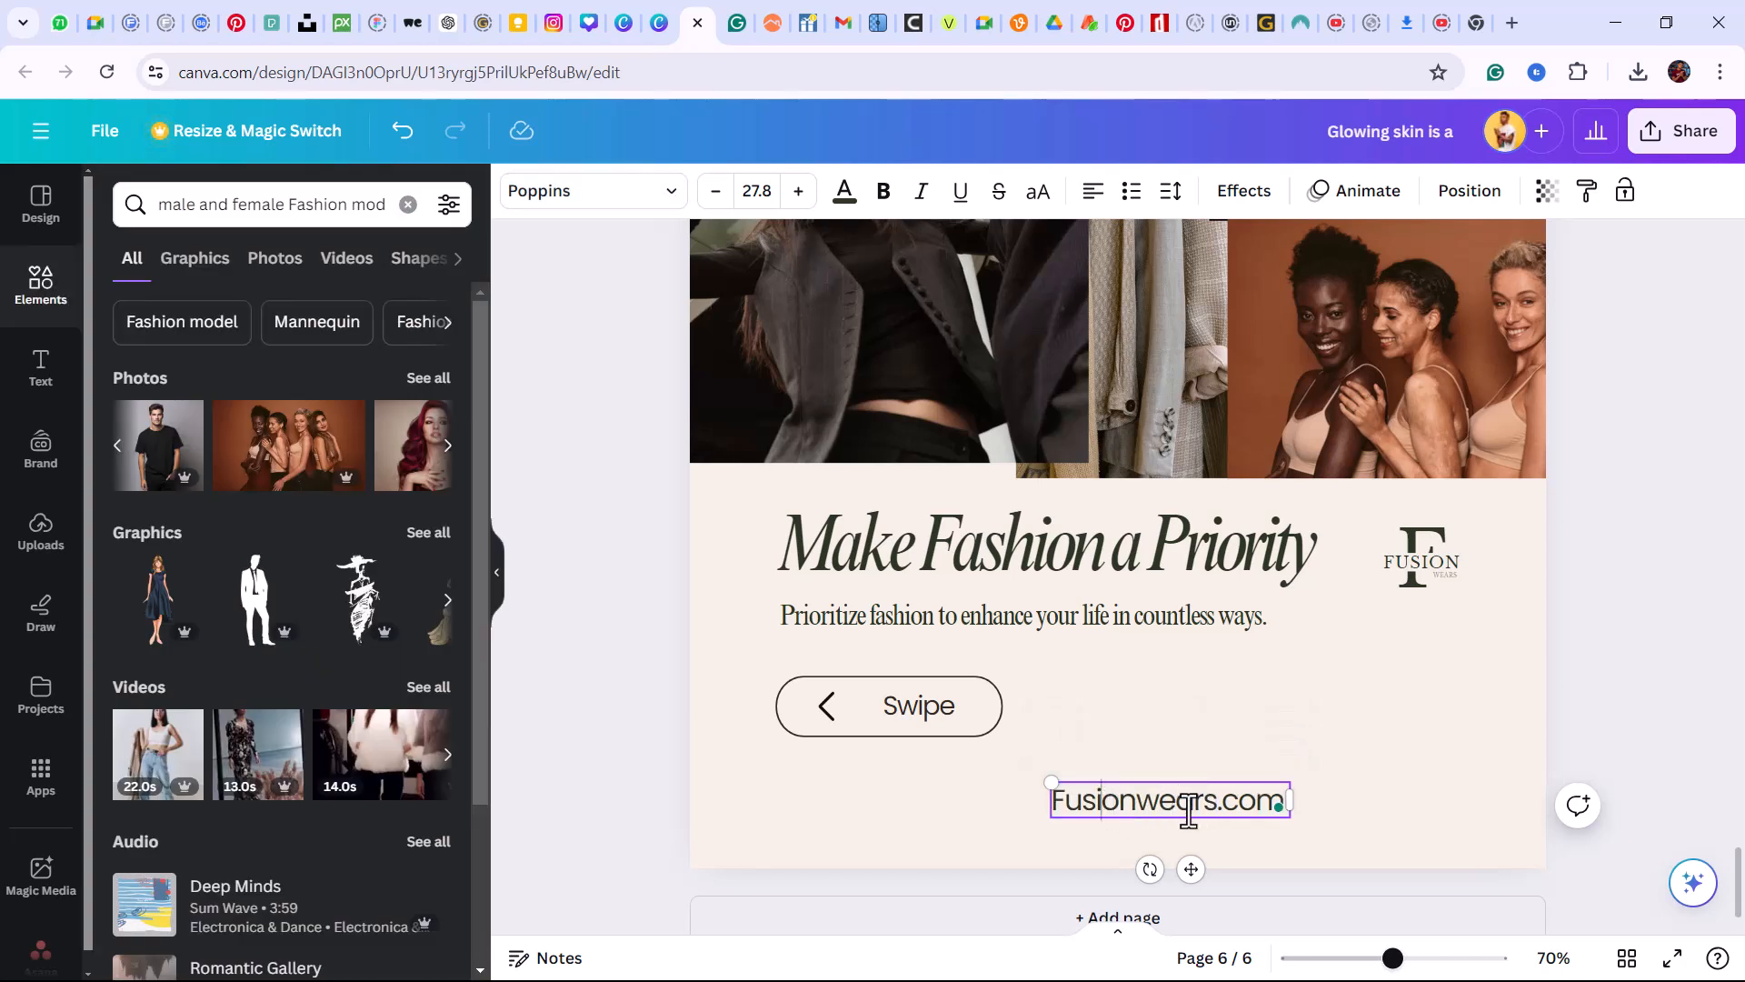
left_click_drag(1052, 782, 1076, 789)
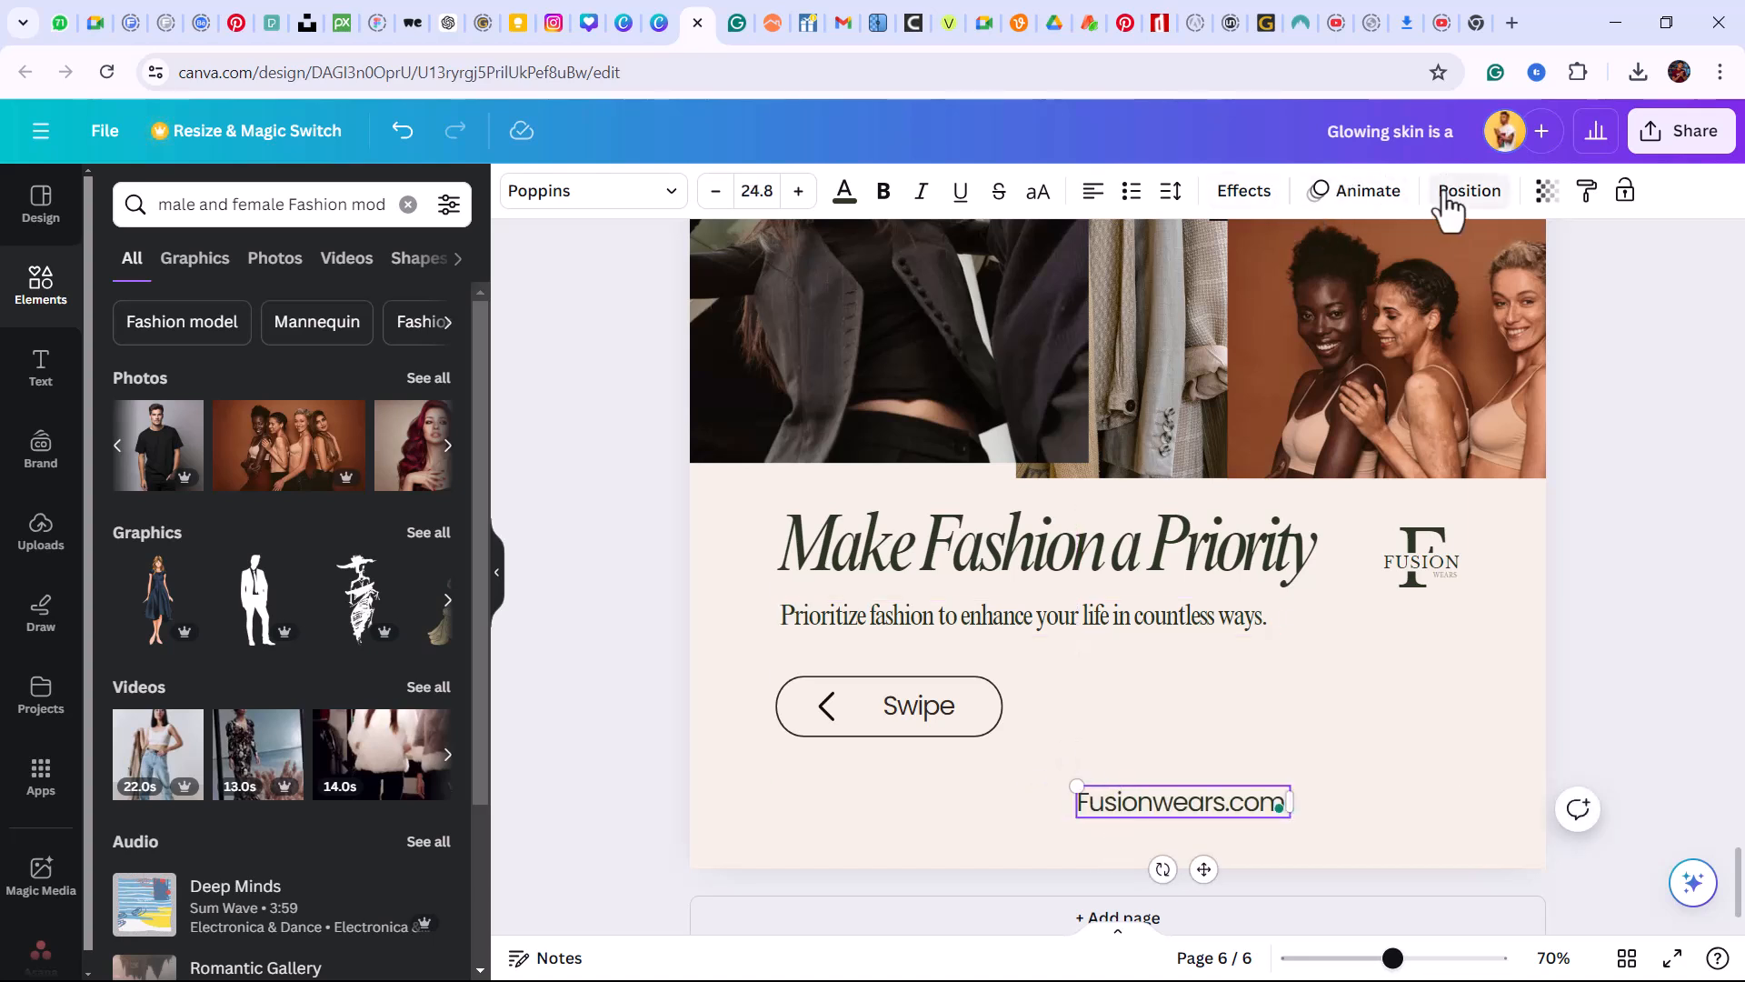
Set the website line's letter spacing to 166 and widen its box so the text fits on one line
left_click(1171, 193)
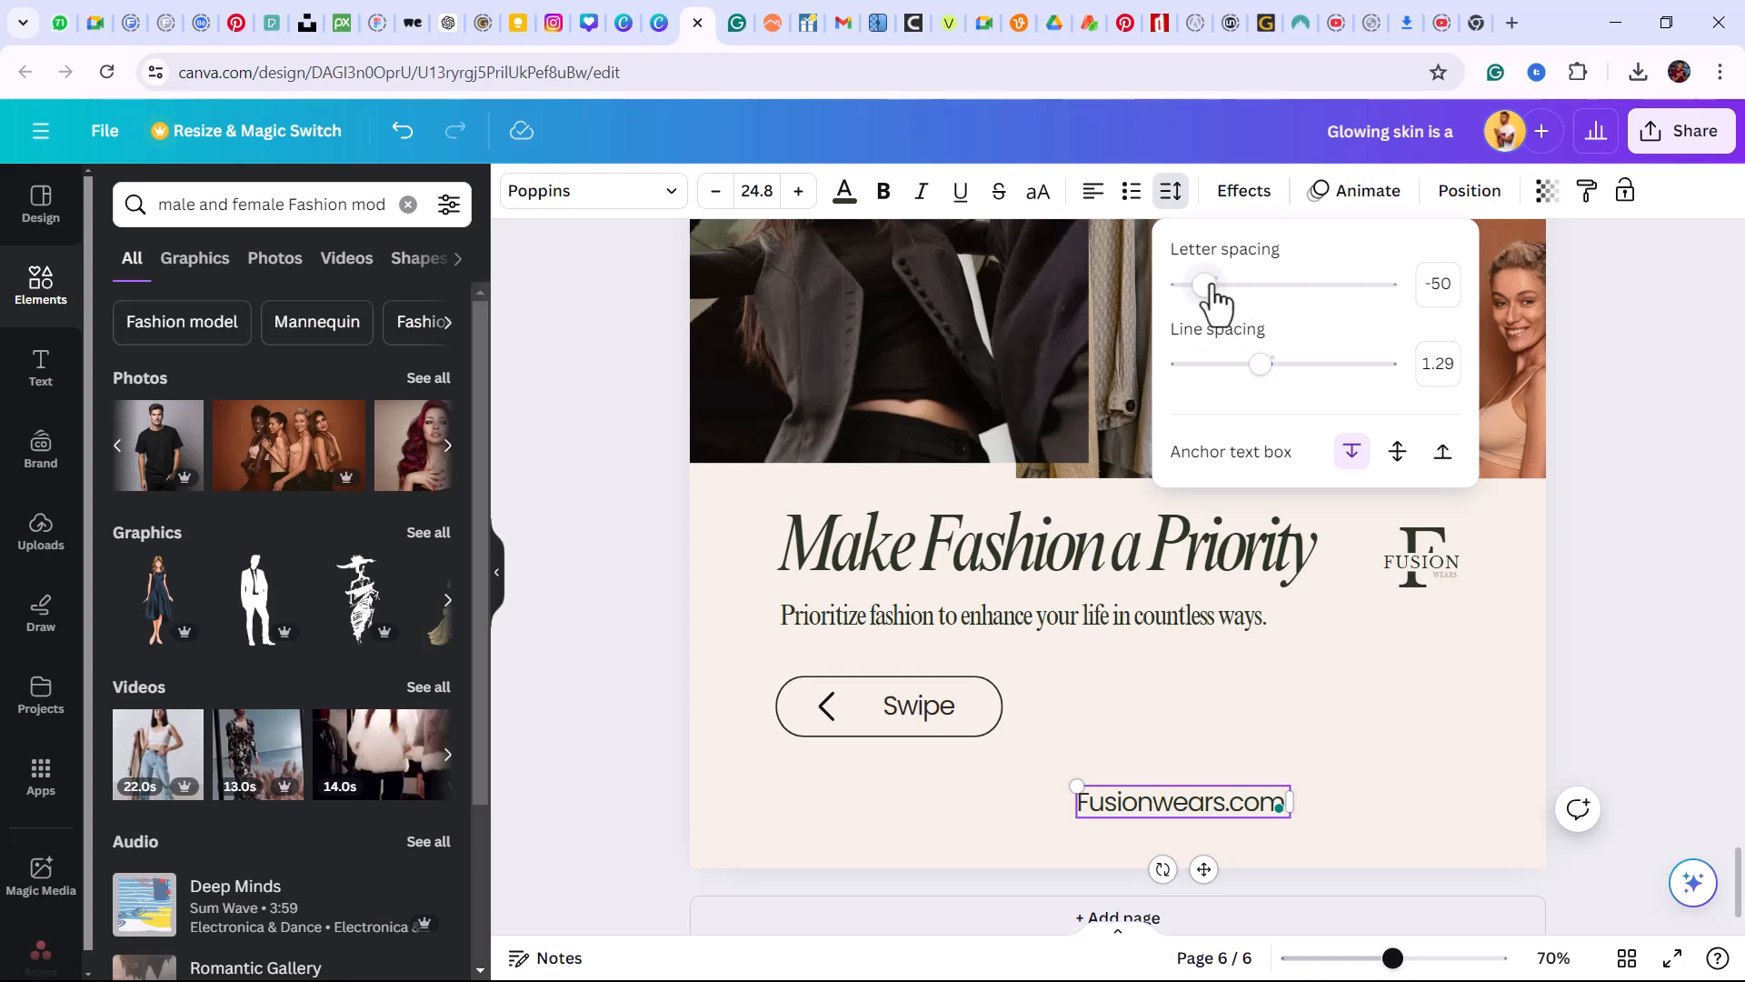
left_click_drag(1212, 289, 1254, 287)
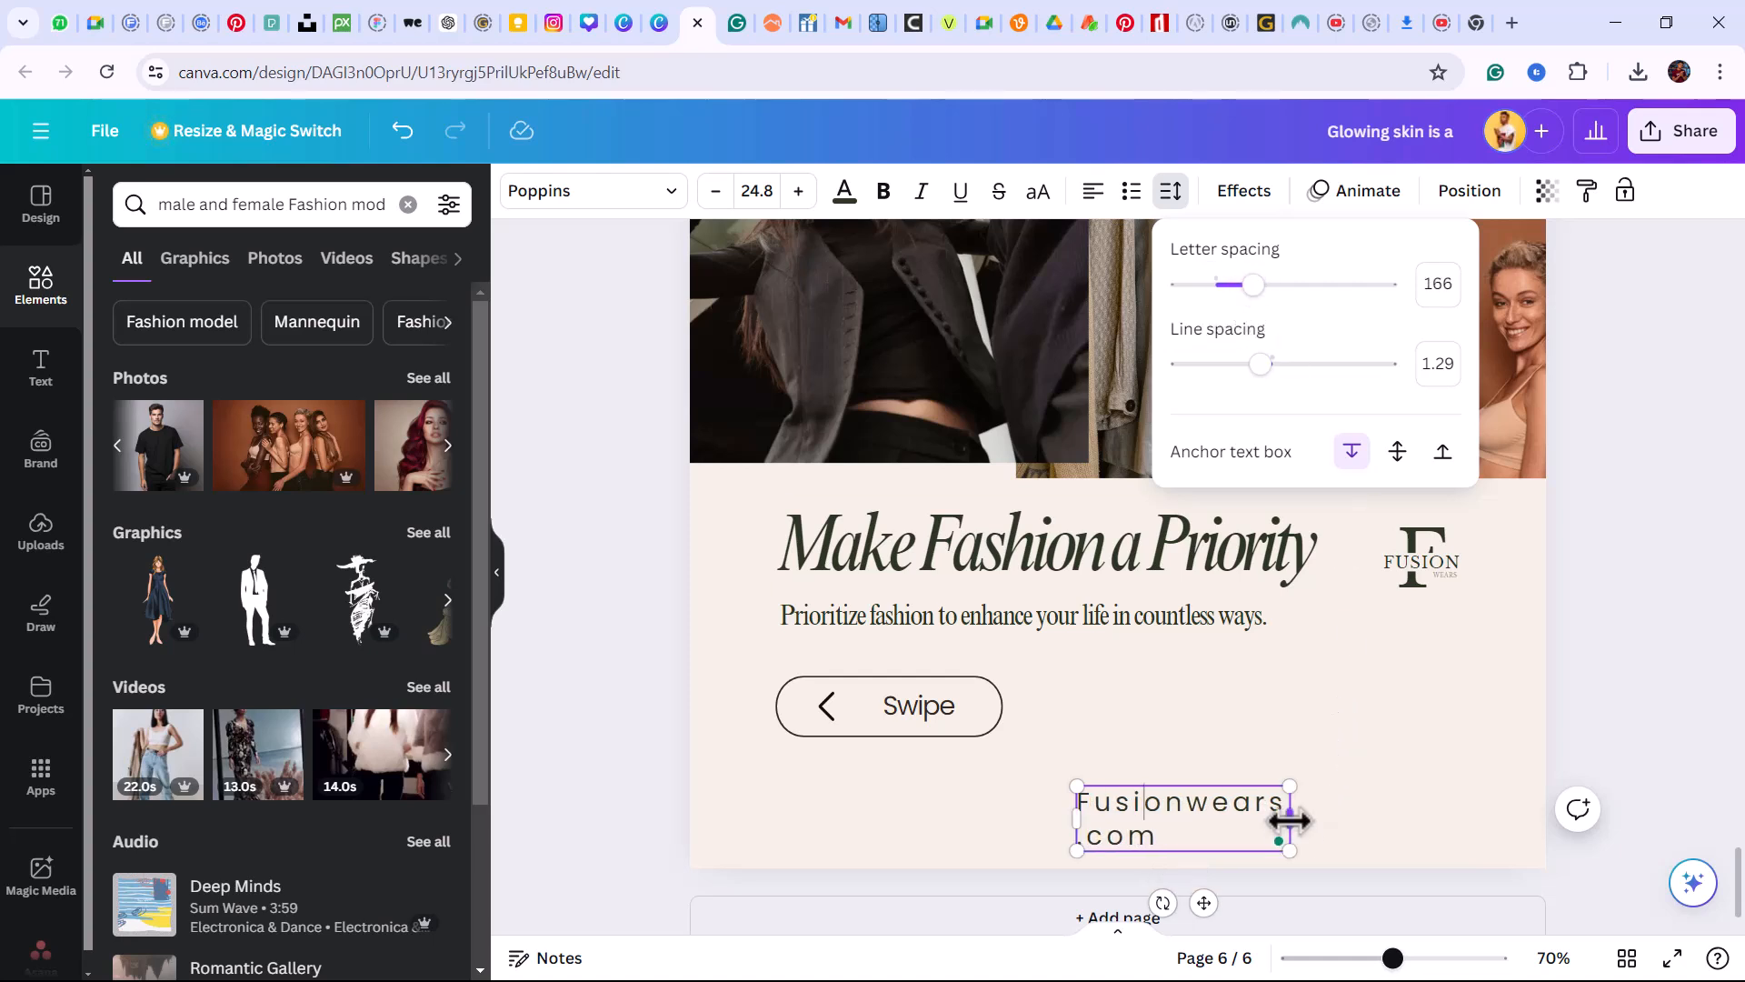
left_click_drag(1290, 821, 1300, 825)
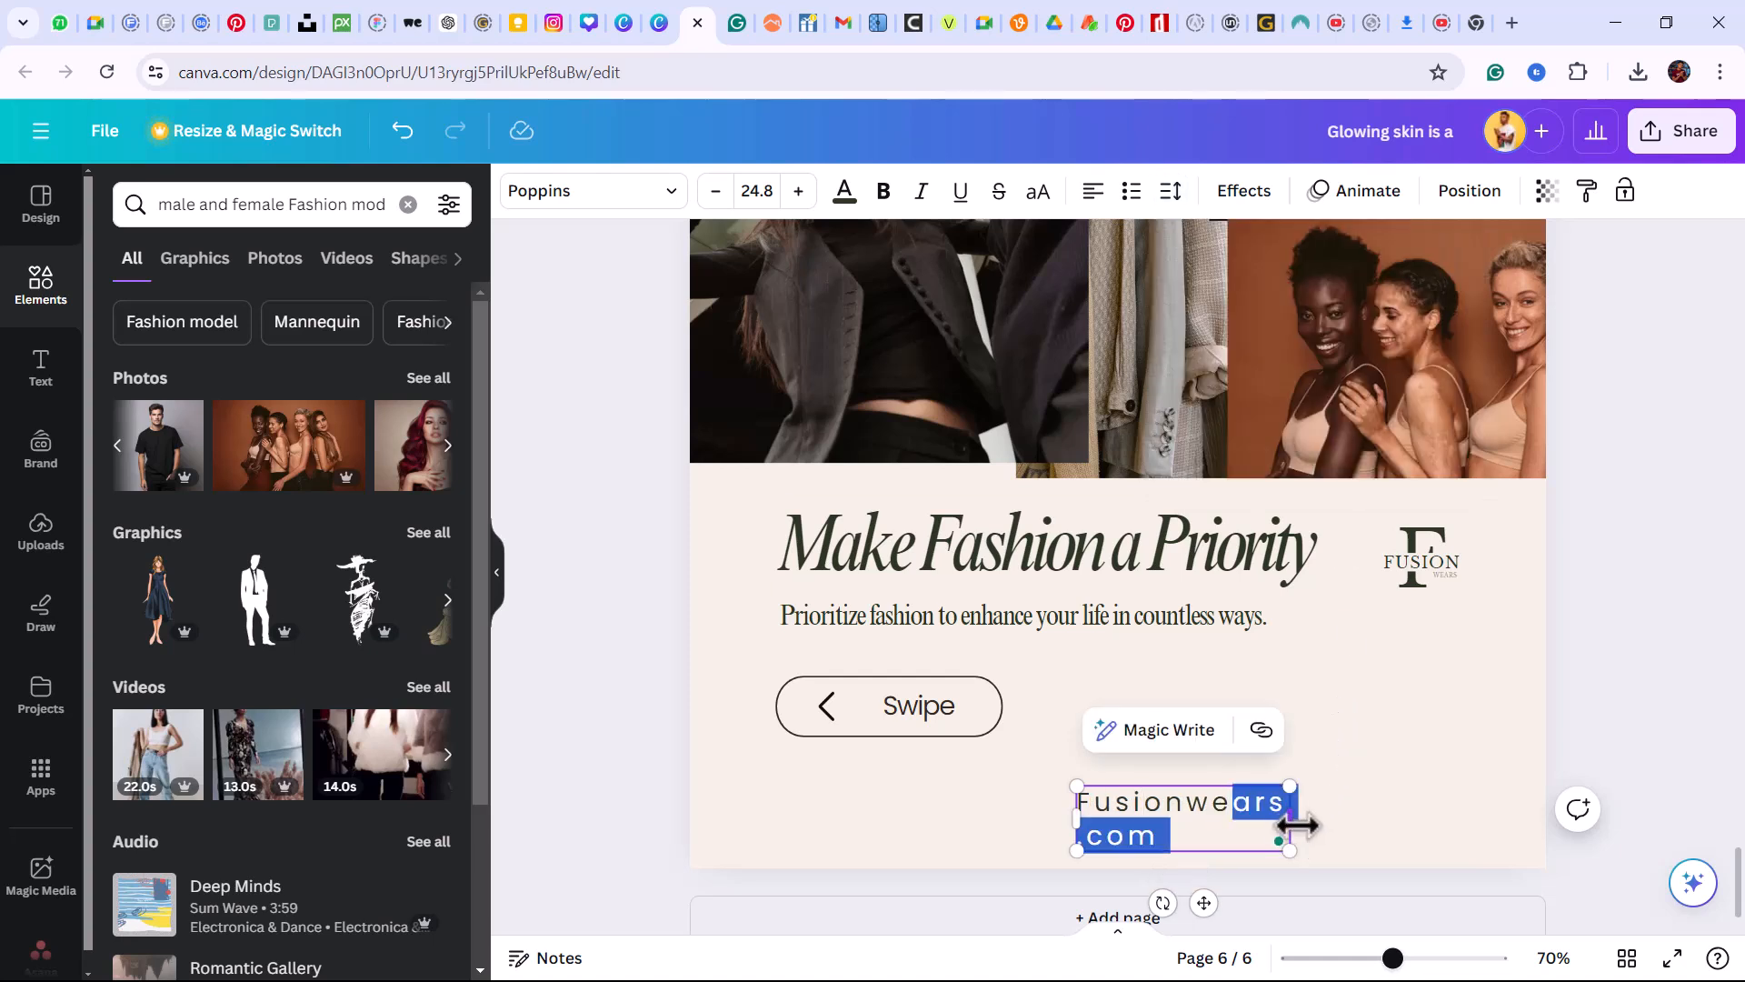
left_click(1364, 810)
left_click(1250, 806)
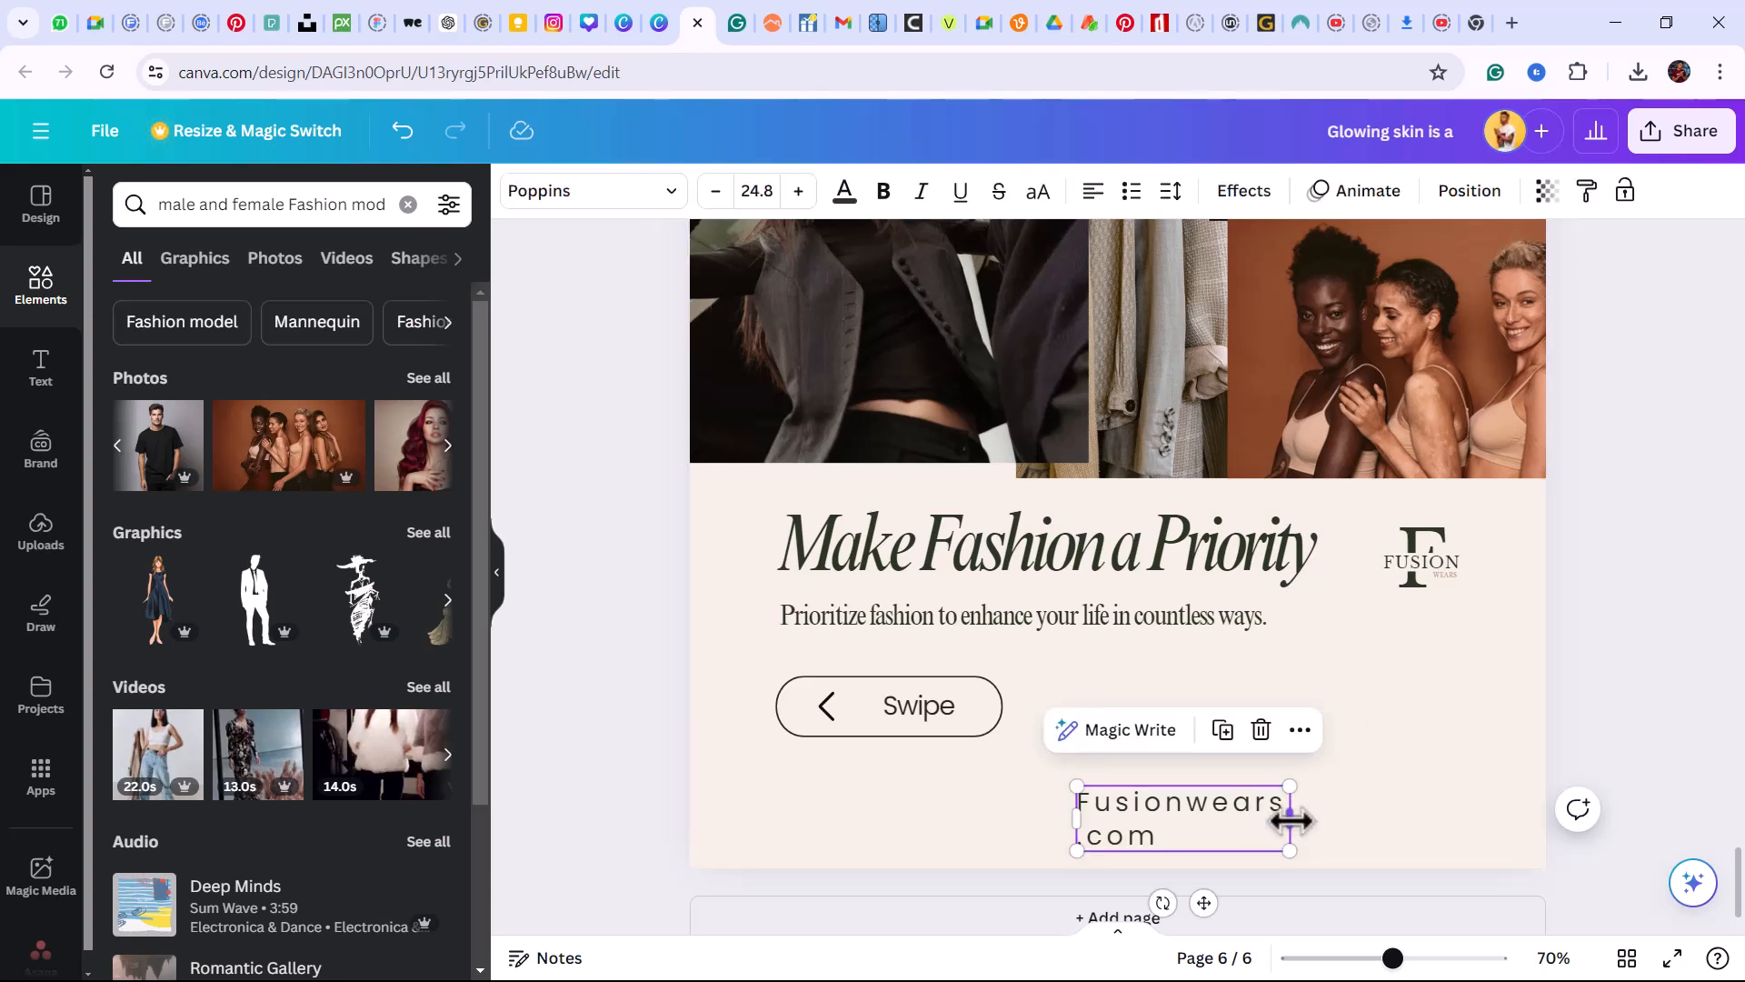
left_click_drag(1291, 822, 1240, 809)
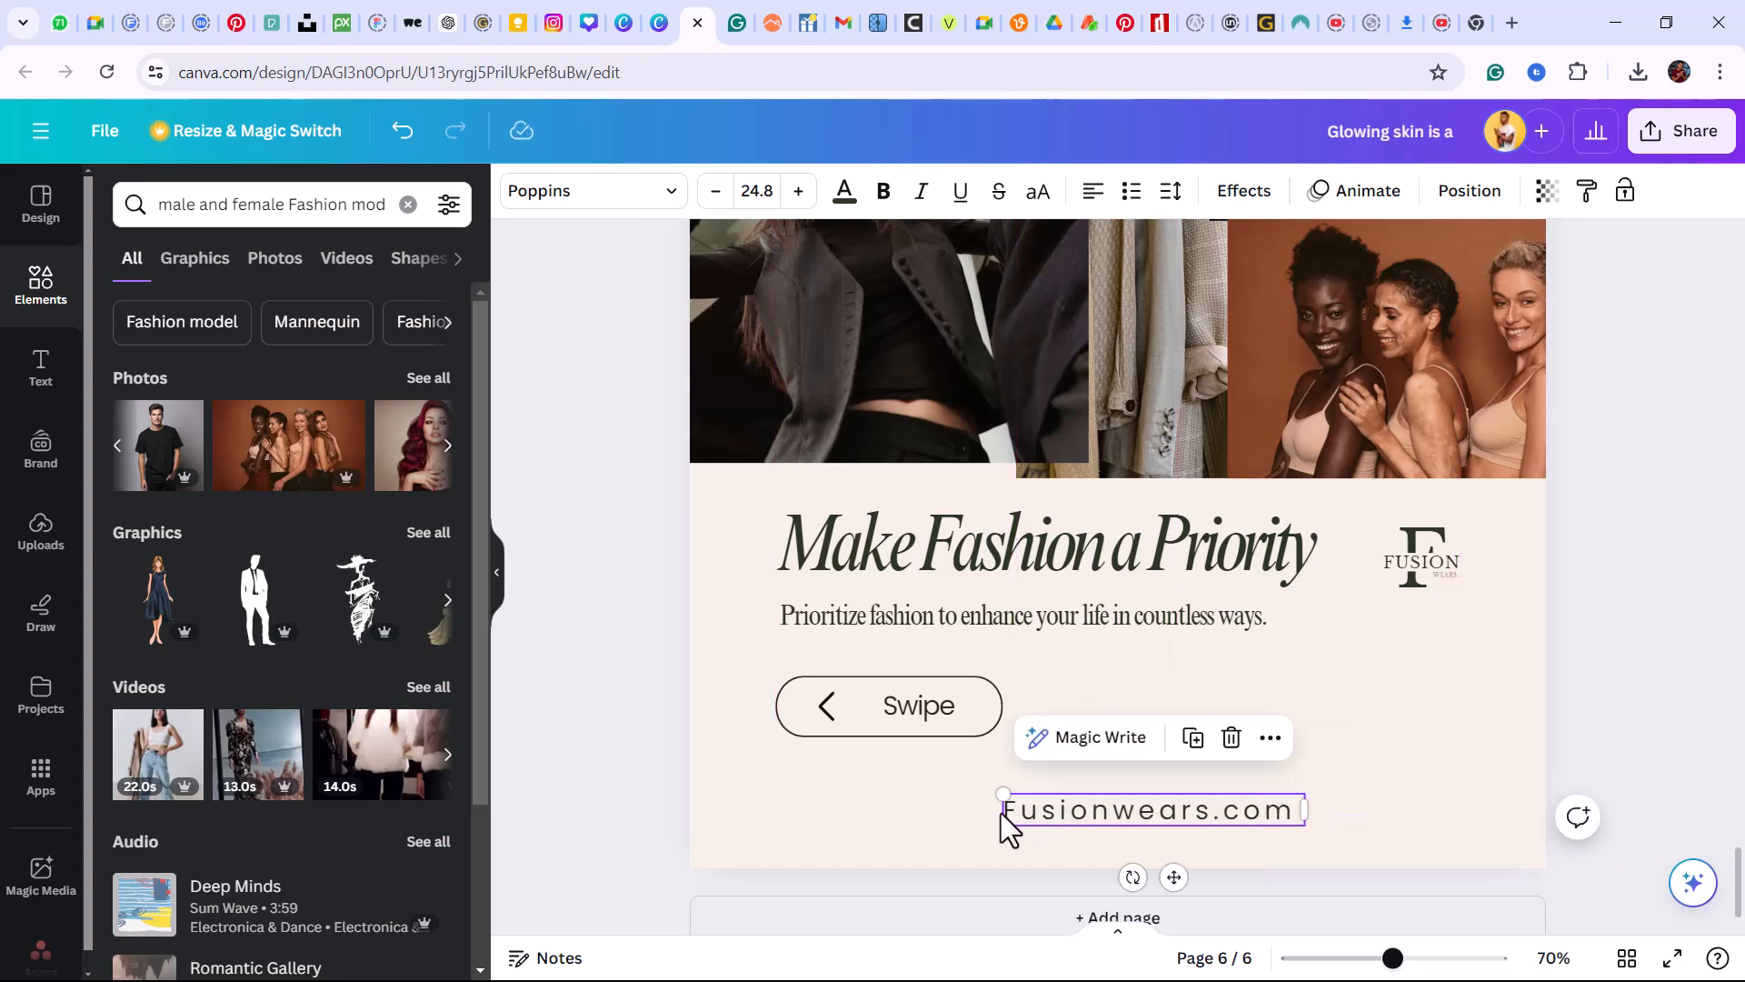
Reduce the website line's font size to 21.8 and narrow its box to fit the text
left_click(799, 193)
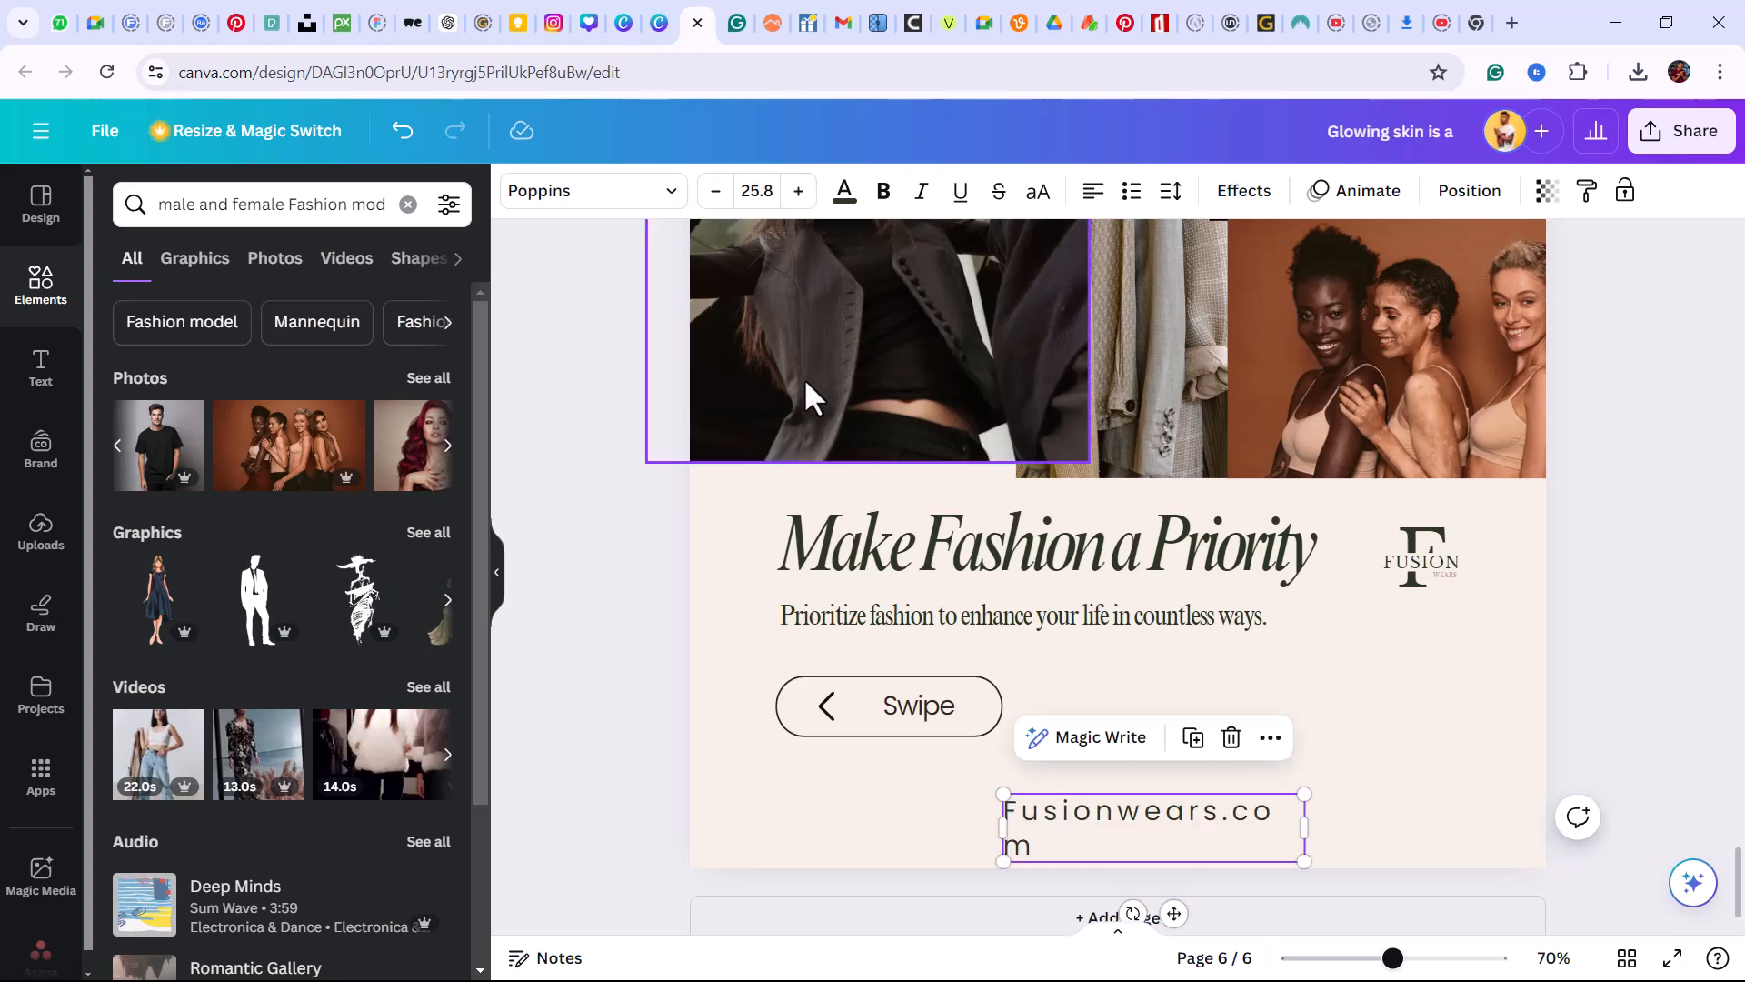
left_click(715, 193)
left_click(716, 193)
left_click(715, 193)
left_click(716, 193)
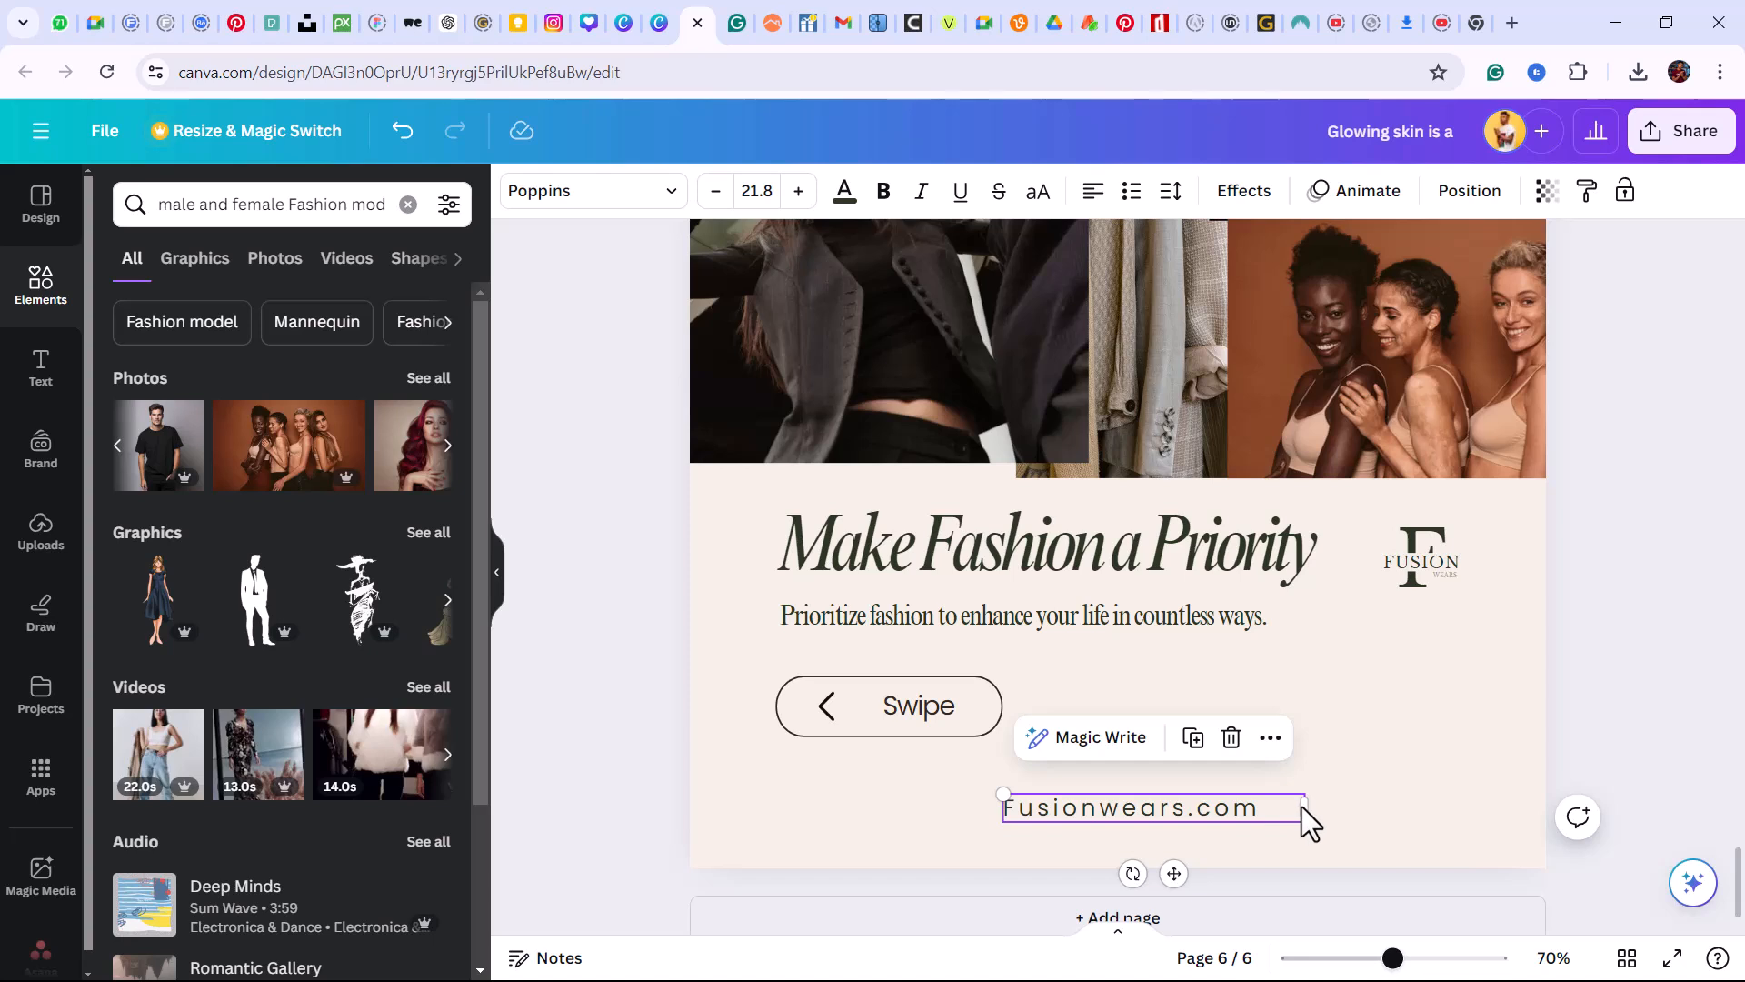
left_click_drag(1306, 807, 1270, 807)
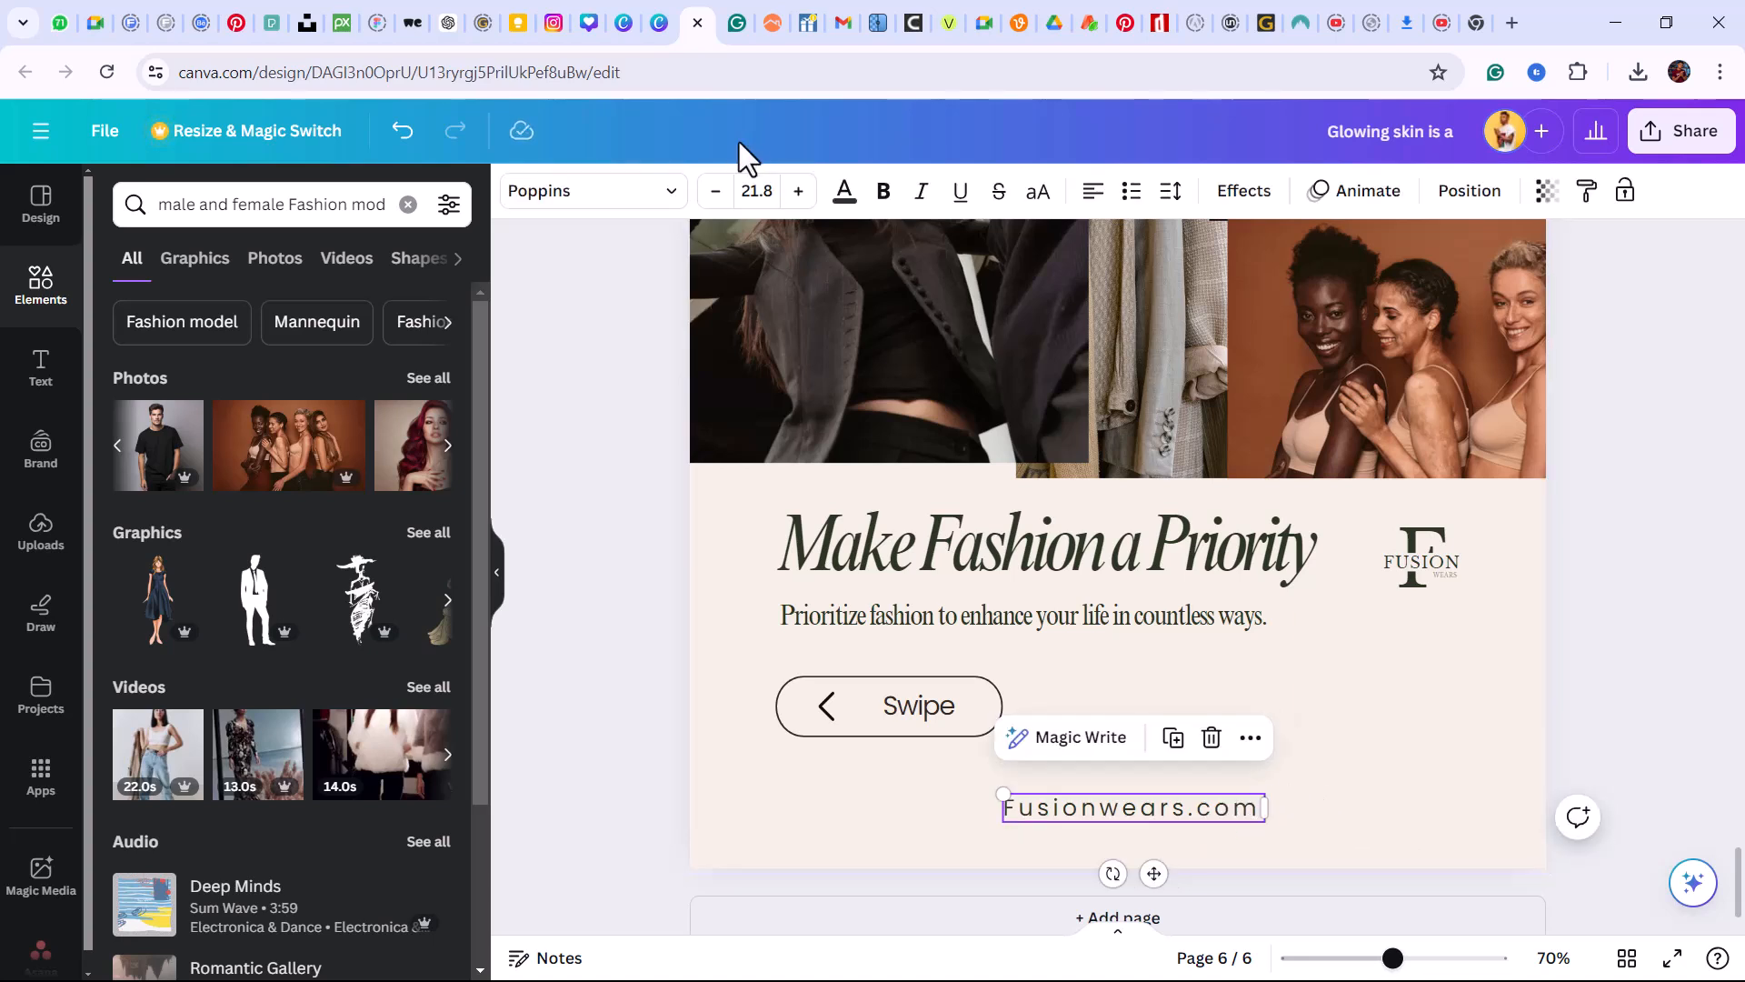
Center the "Fusionwears.com" line horizontally on page 6
left_click(1470, 192)
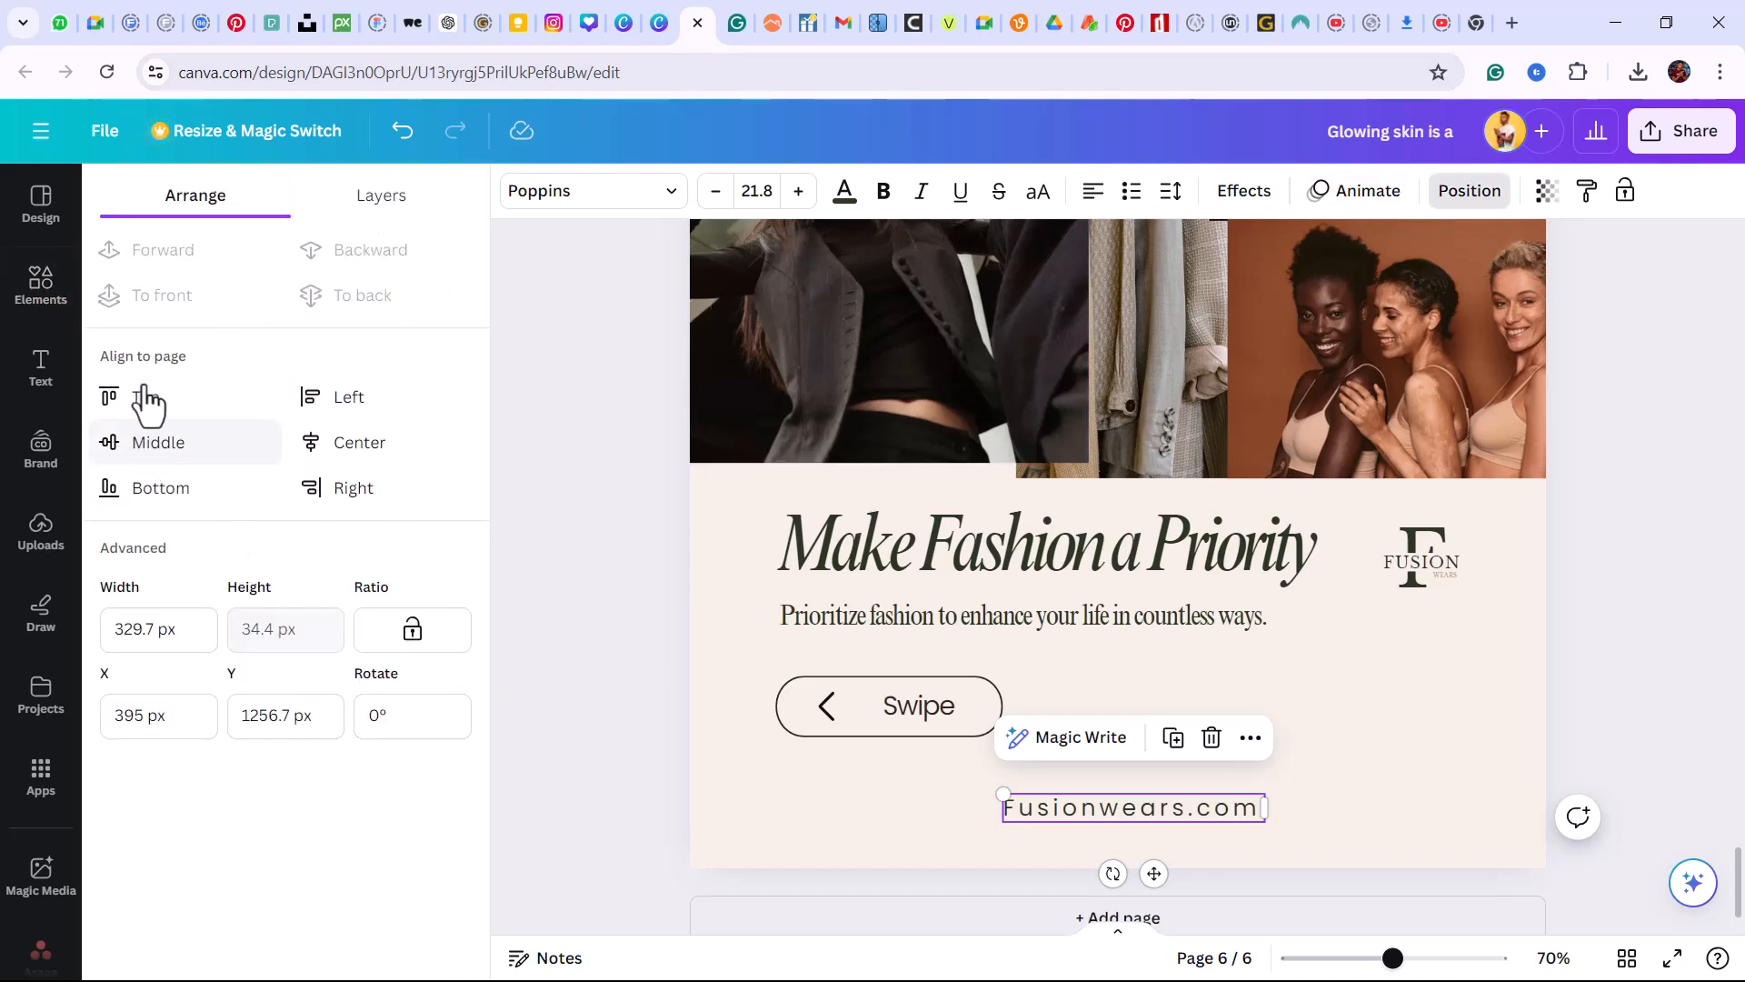
left_click(369, 444)
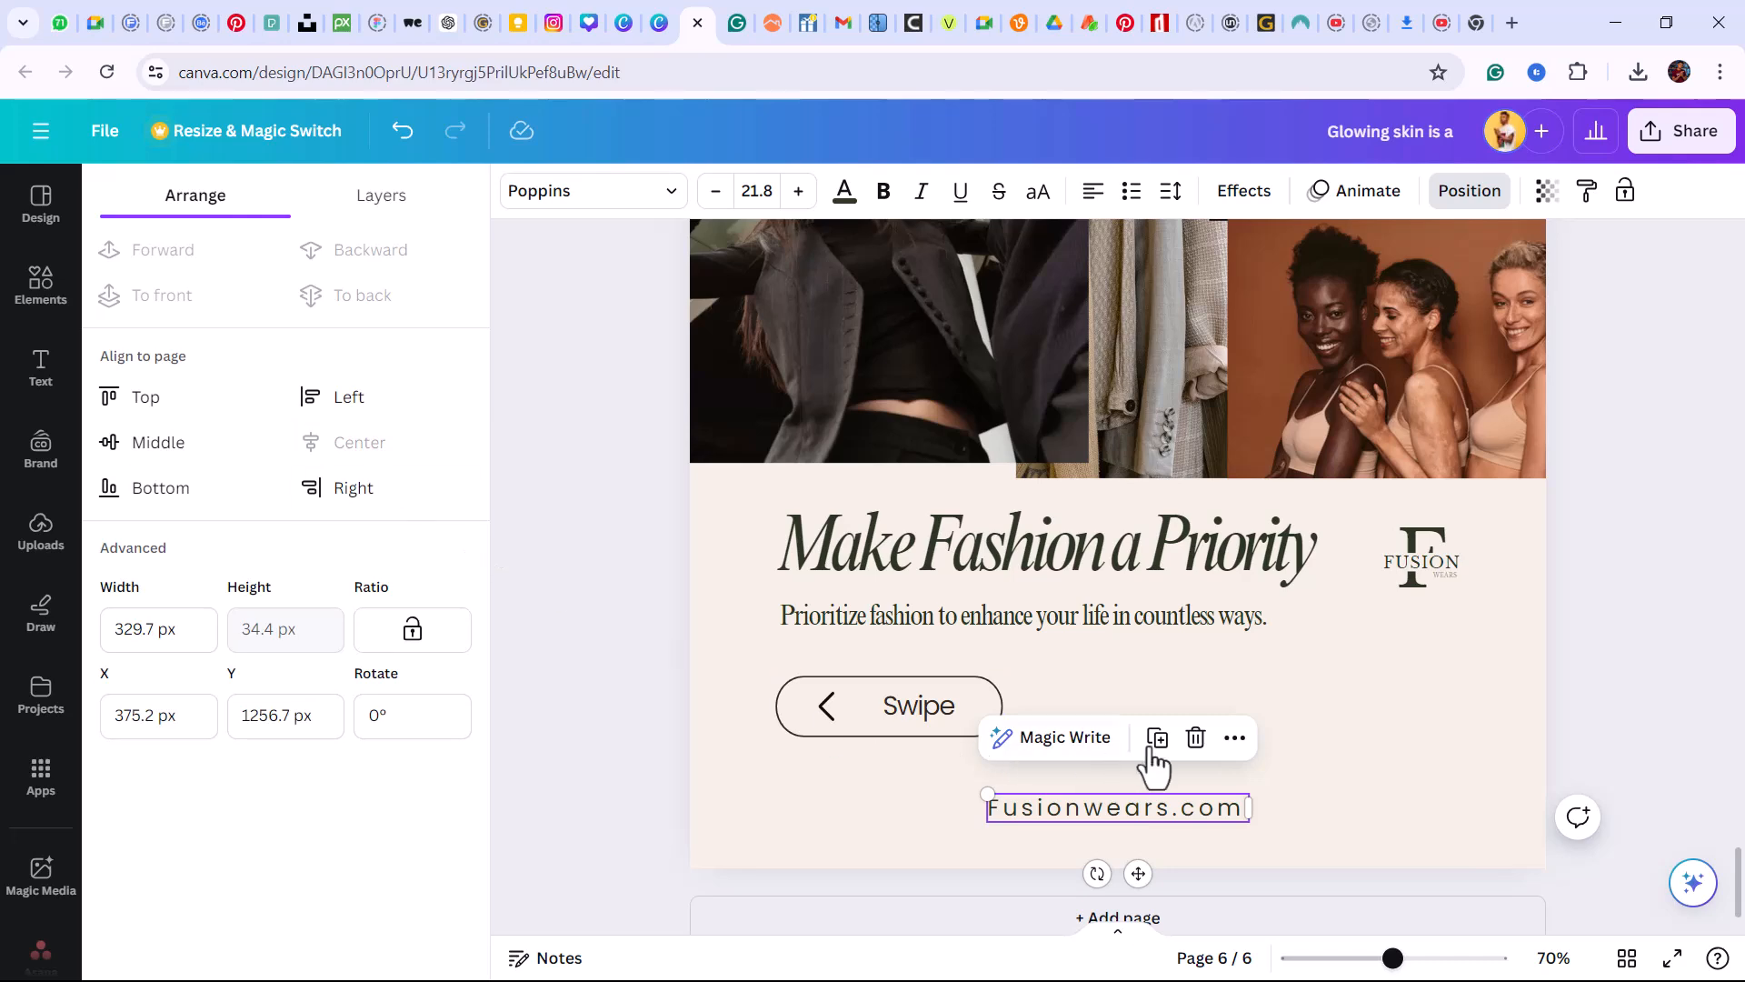
left_click(1339, 772)
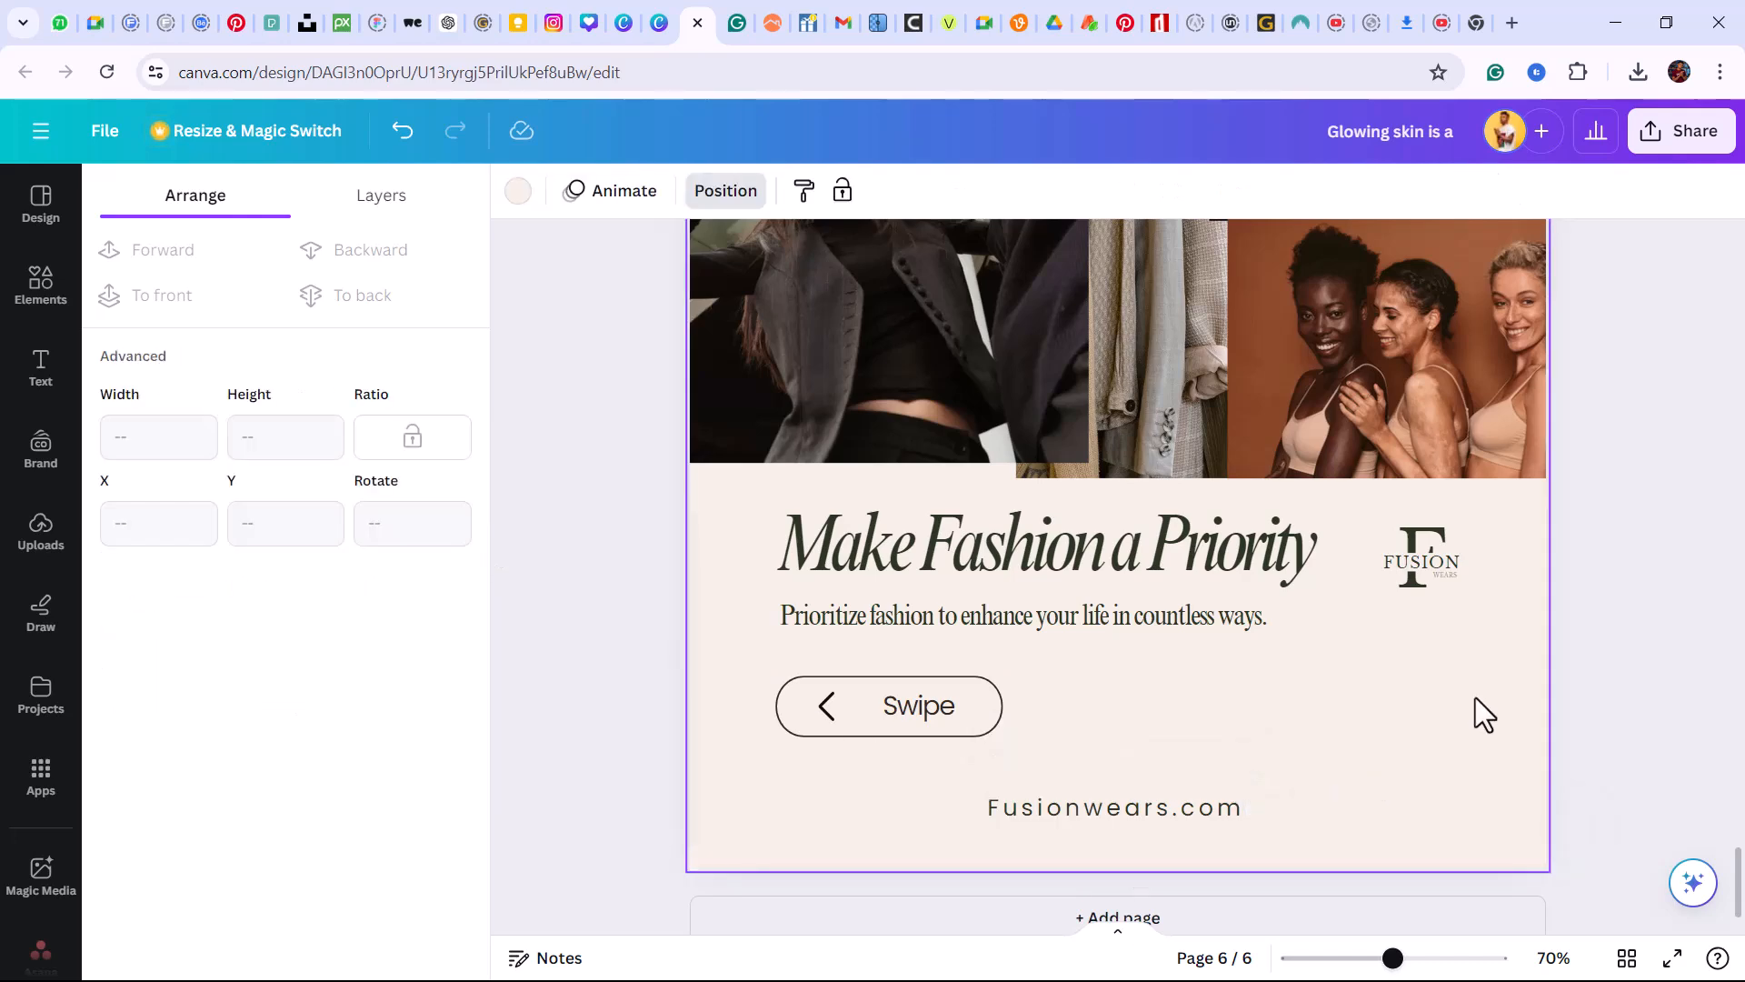
left_click(1638, 635)
Shift the page 6 headline and body text together slightly left and down
left_click_drag(1393, 958, 1345, 958)
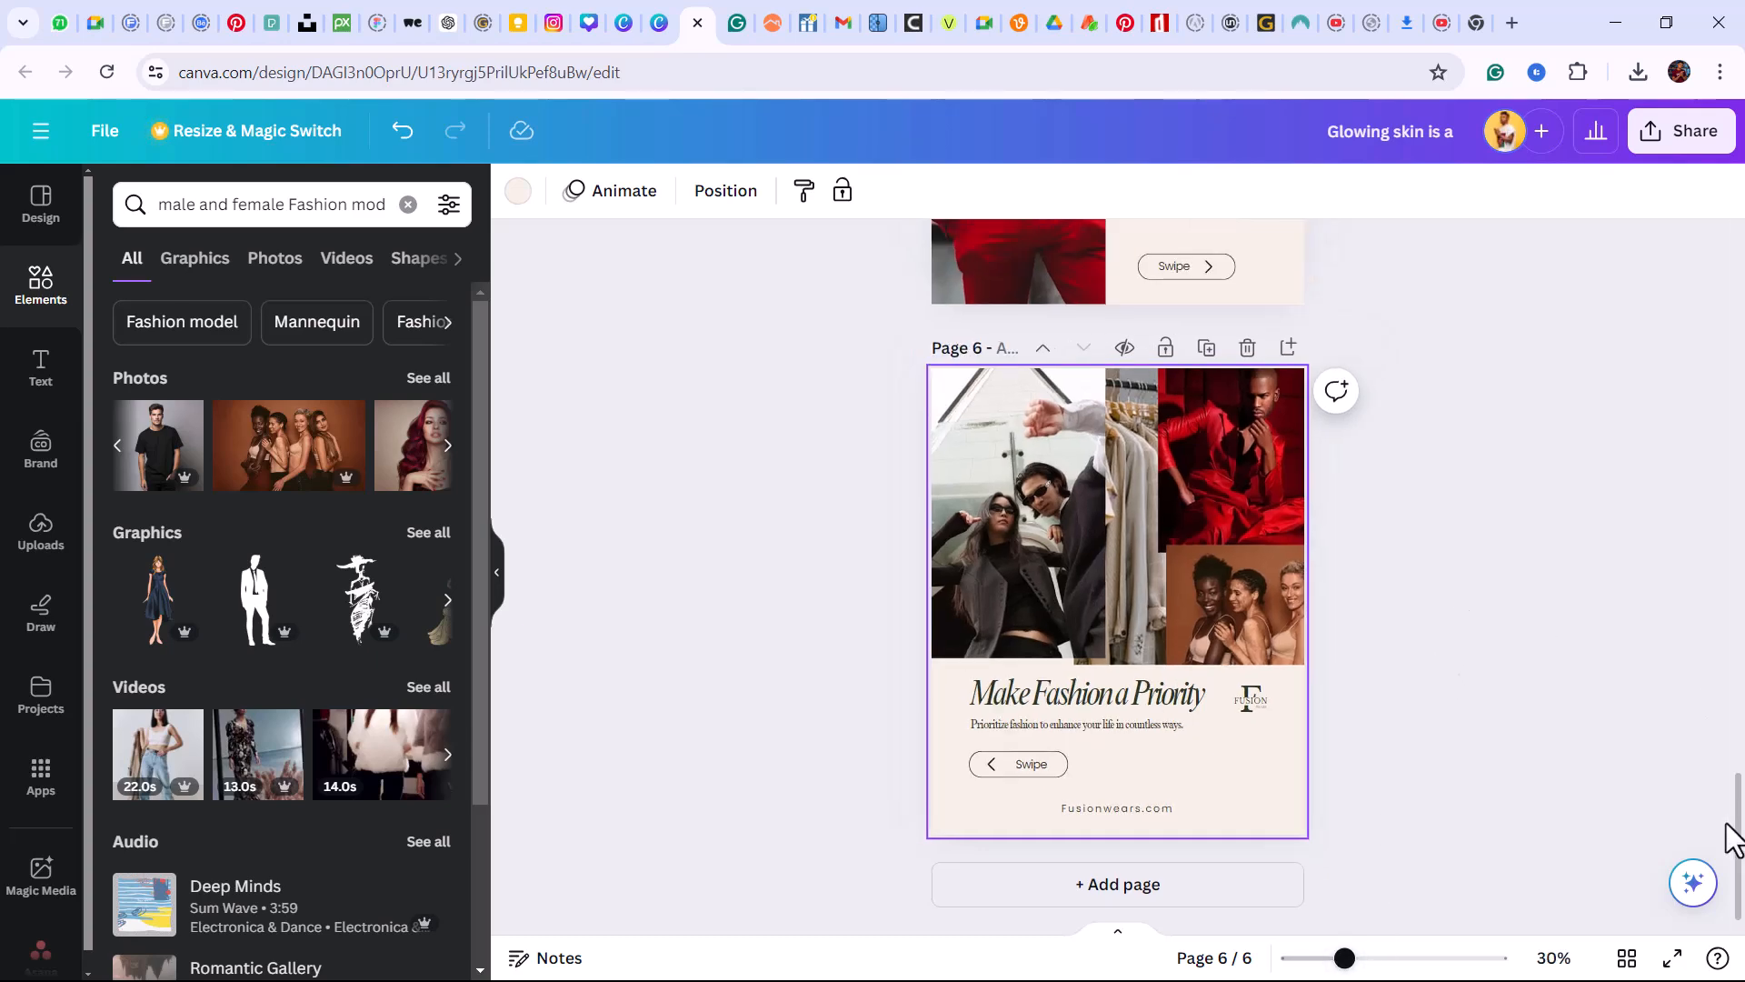
left_click_drag(1732, 846, 1699, 830)
left_click(1093, 746)
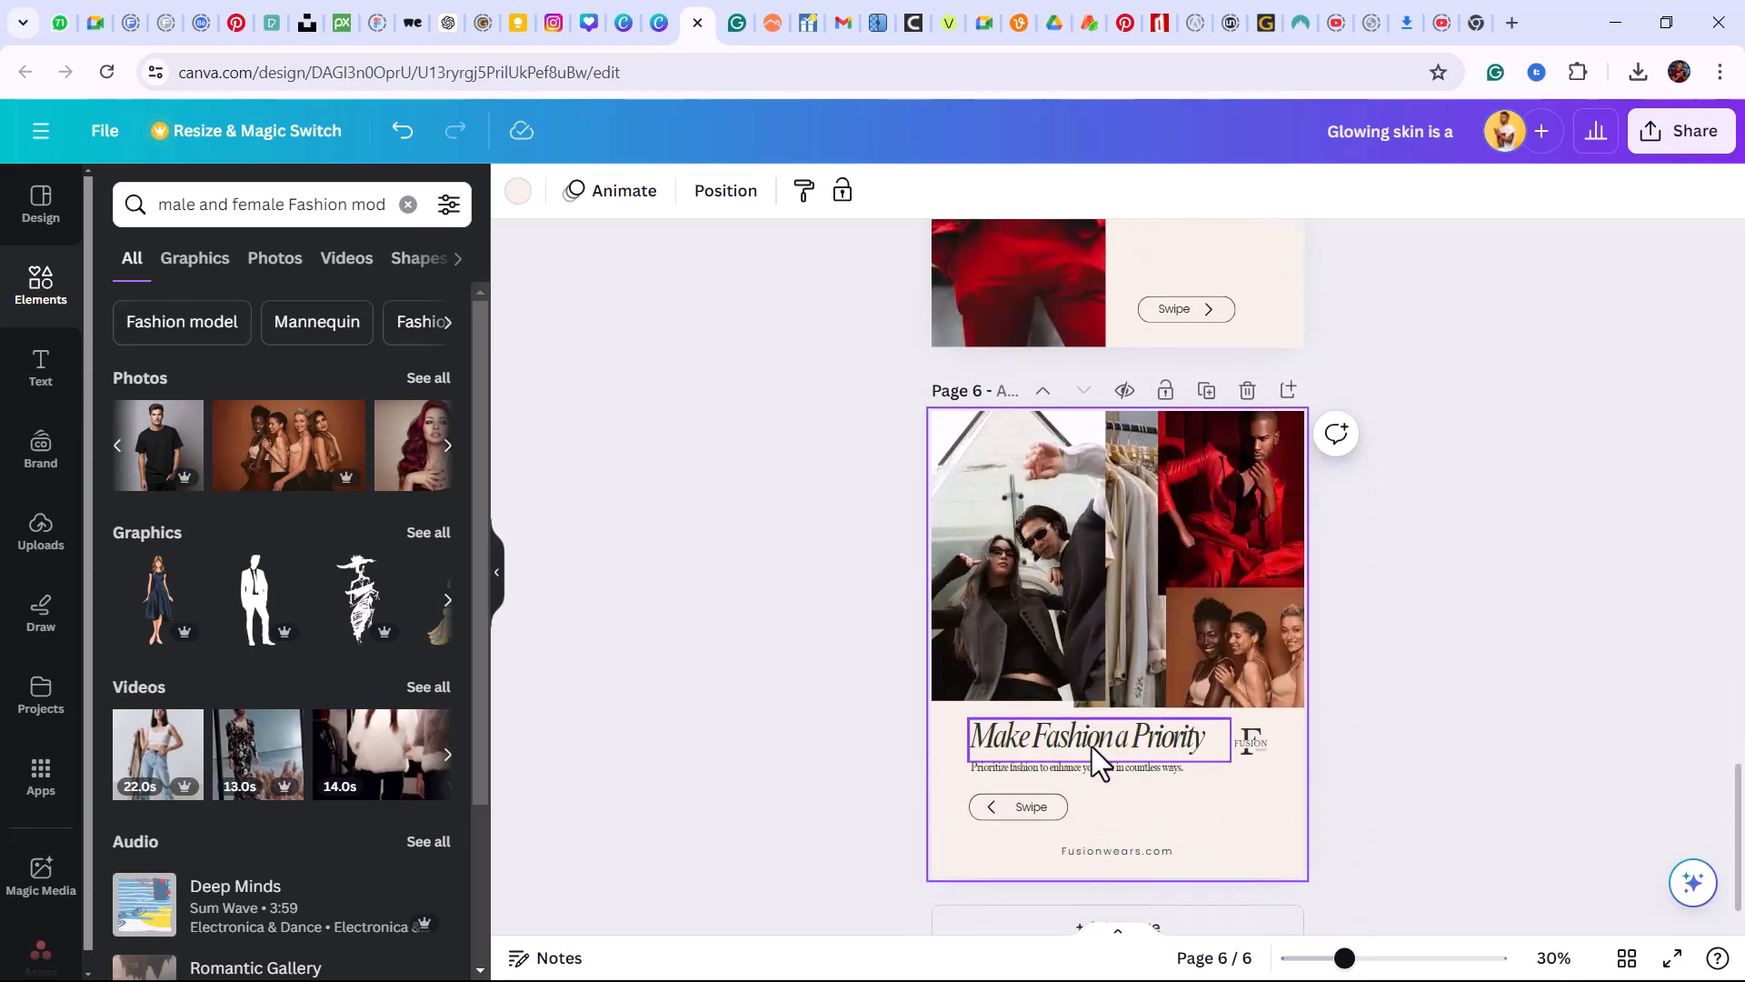
left_click(1055, 773, "shift")
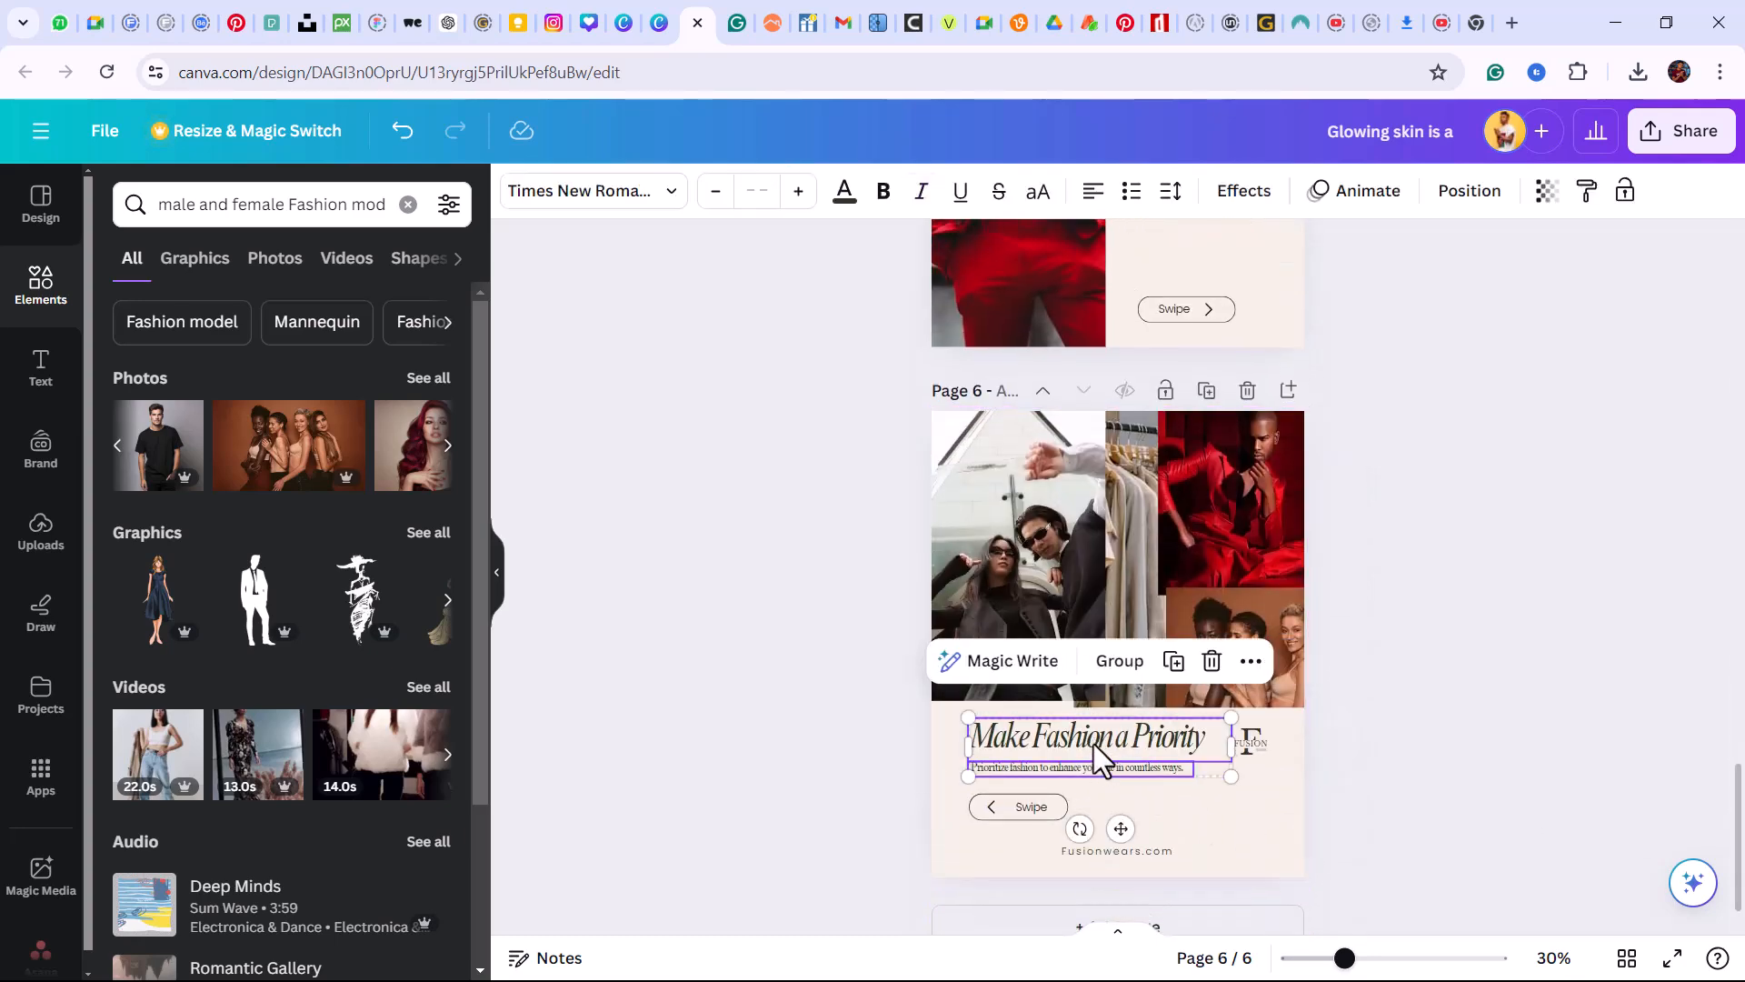
left_click_drag(1093, 744, 1090, 746)
left_click(1503, 590)
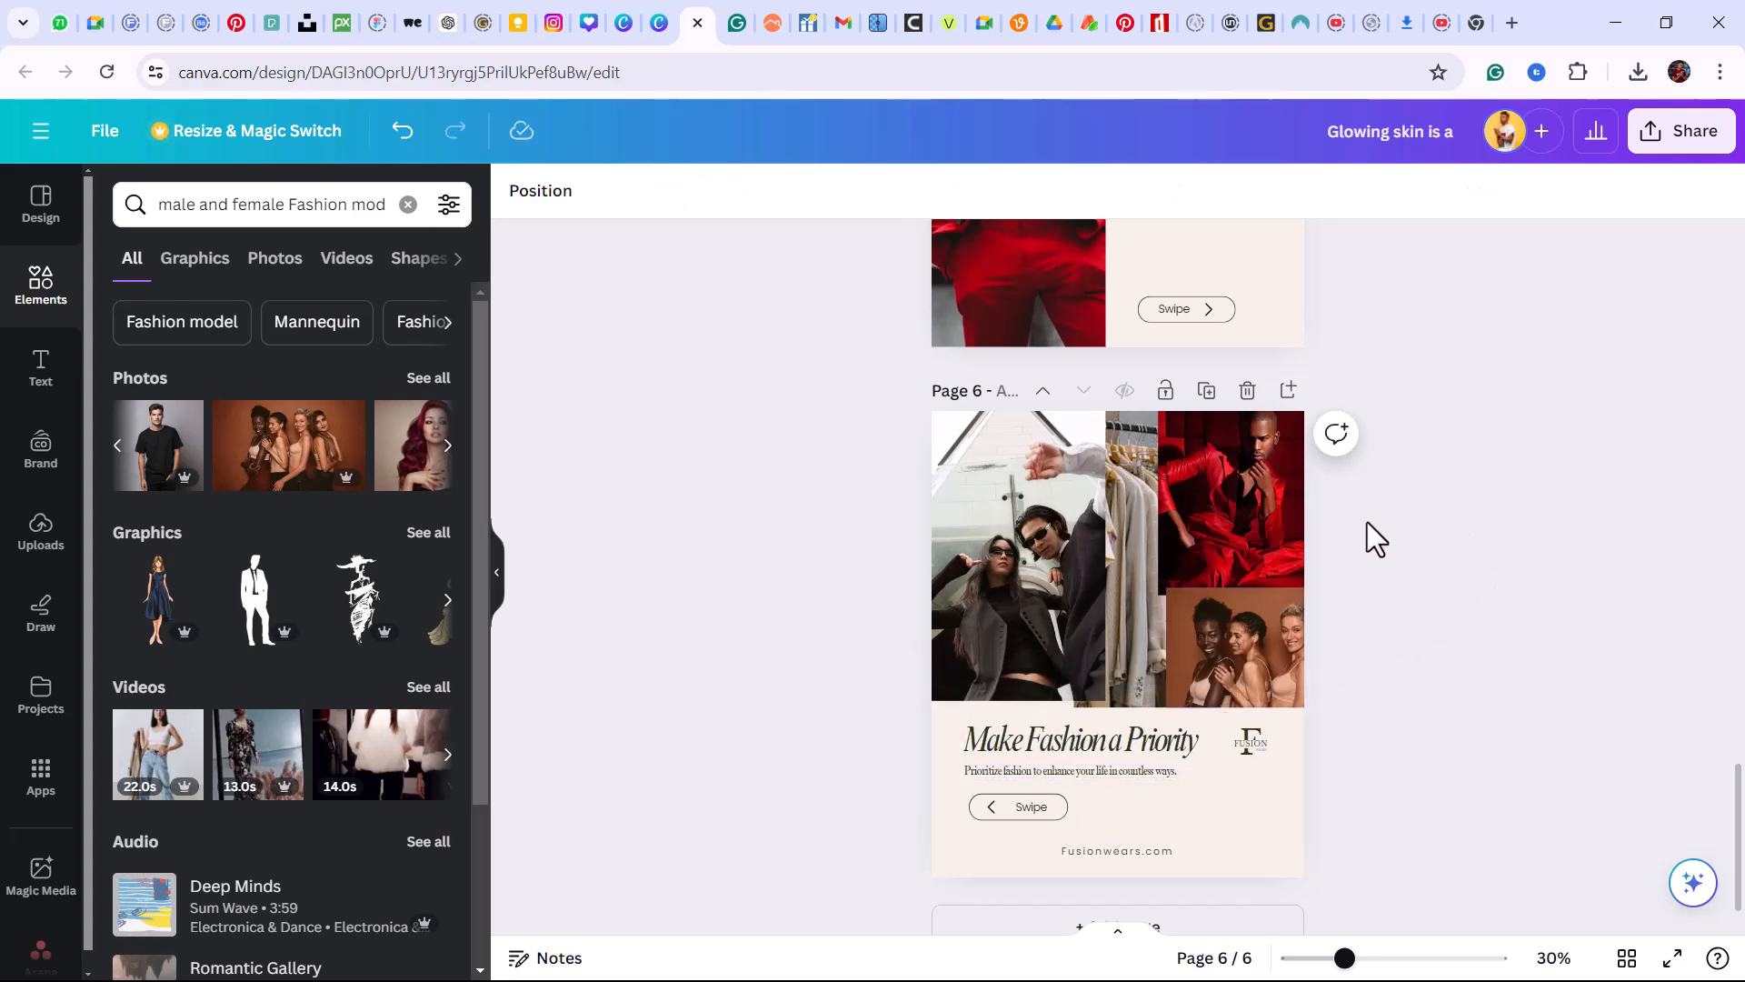
Review the carousel pages from page 6 back to page 4
scroll(1738, 873, "up", 5)
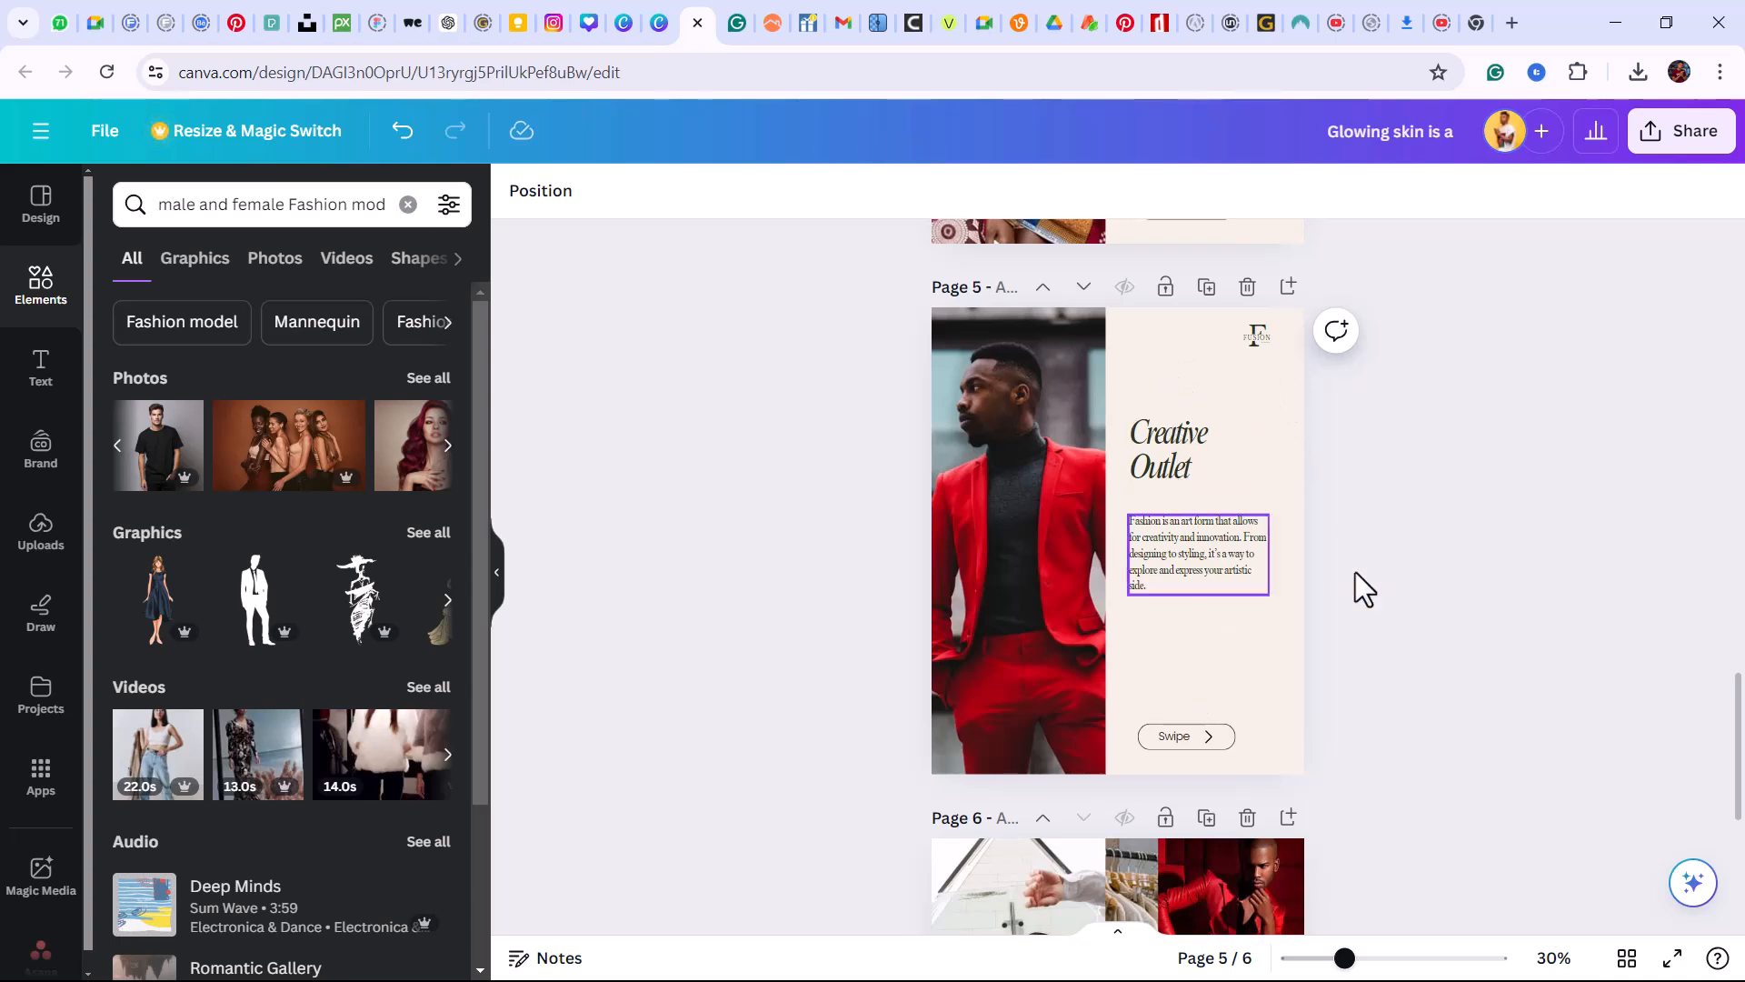
scroll(1739, 737, "up", 2)
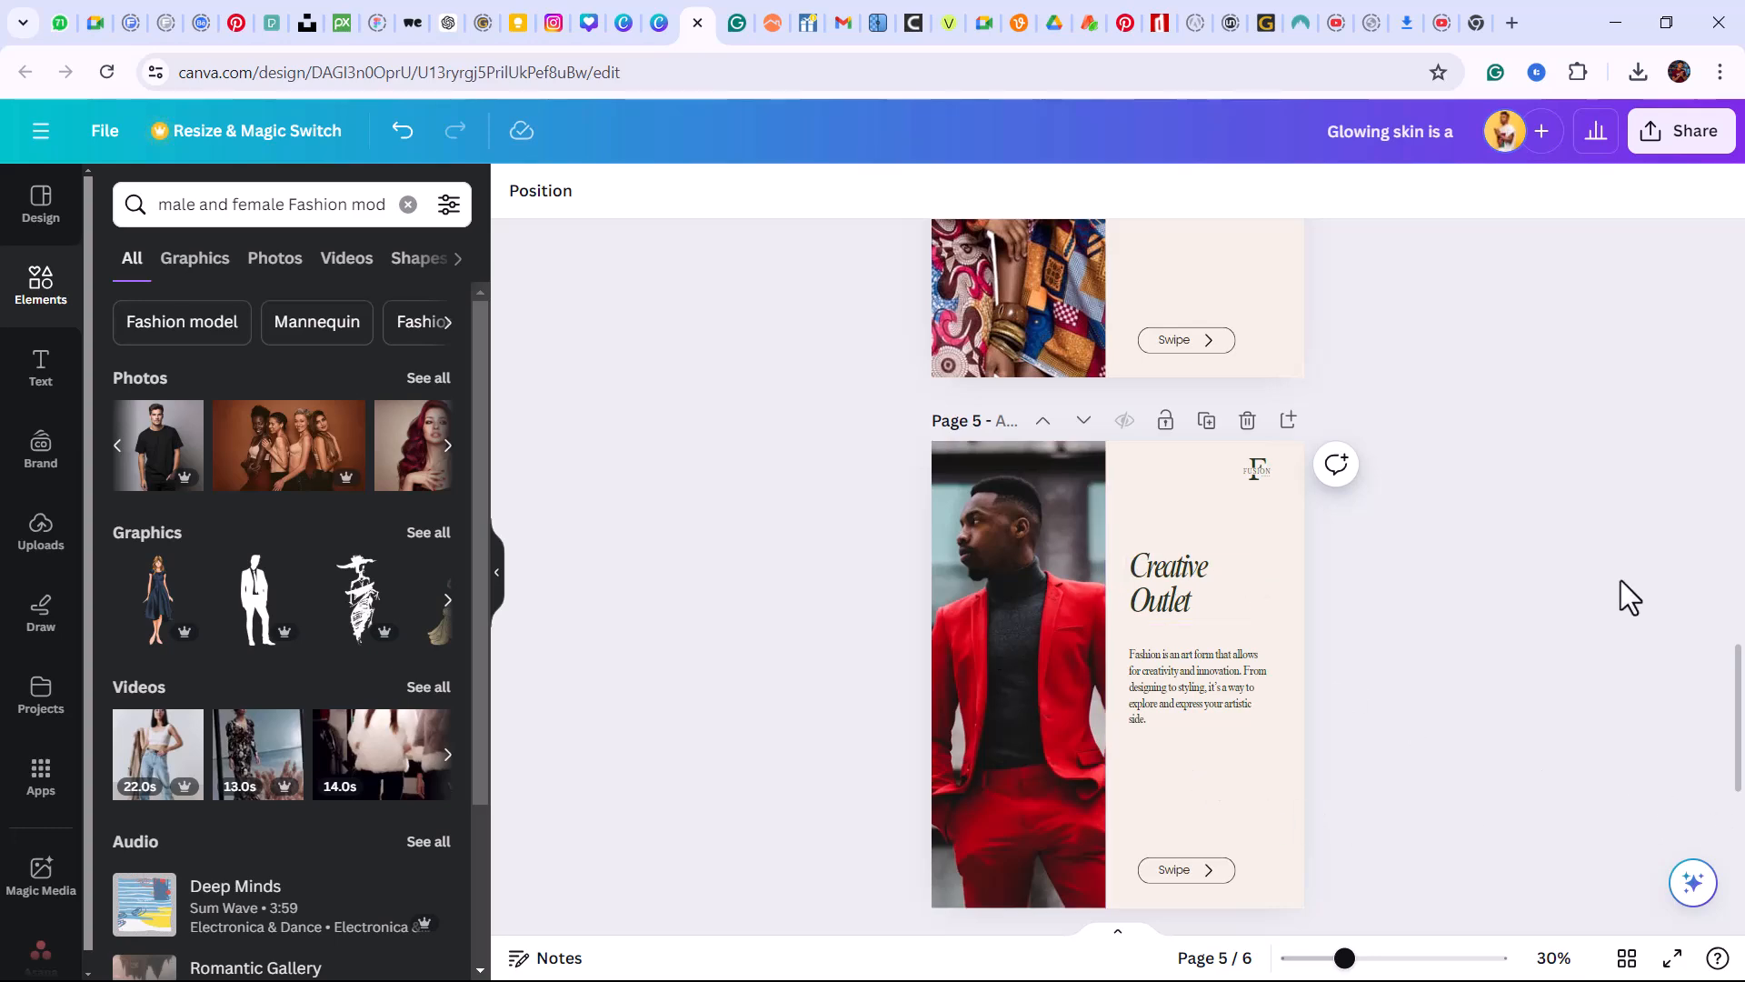
left_click_drag(1738, 727, 1731, 662)
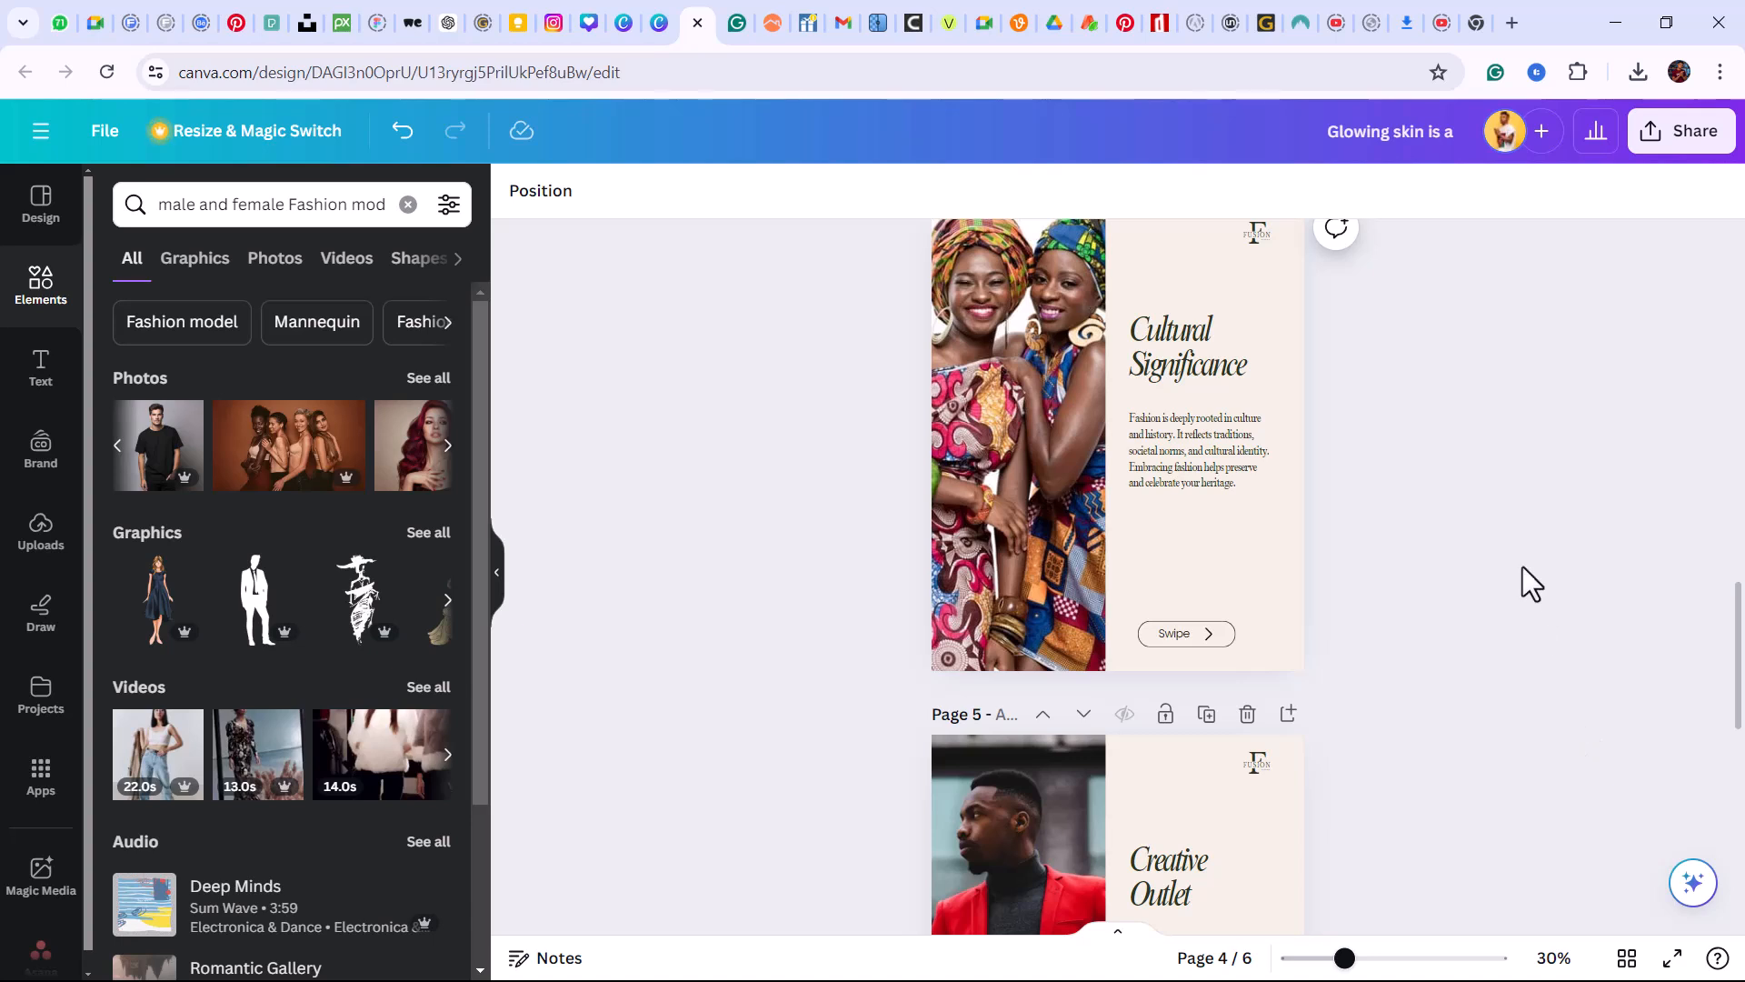